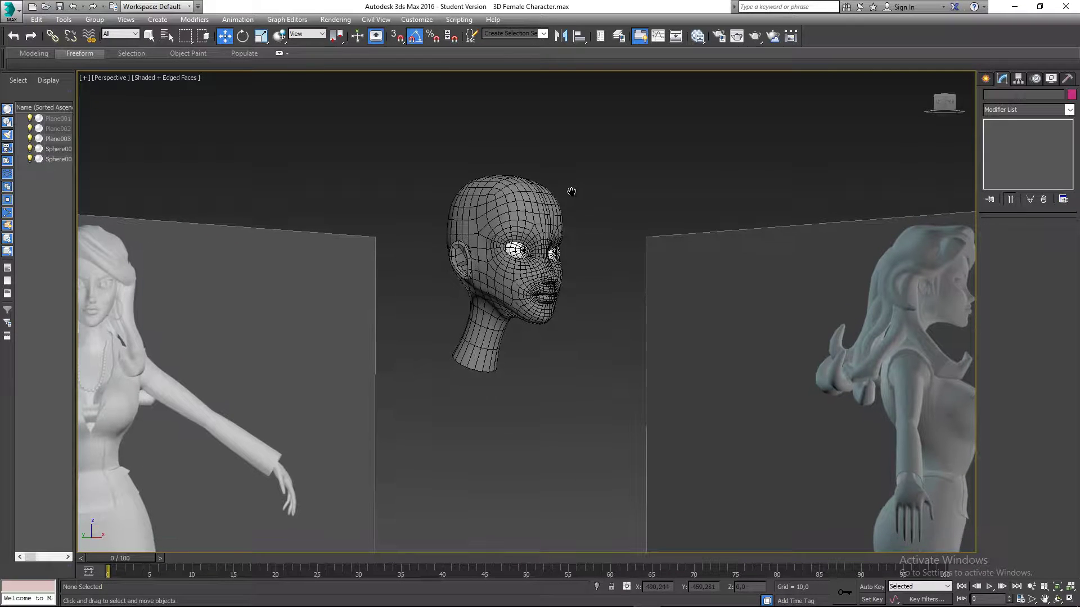
- Examine the head mesh together with the front and side body reference images
{"action": "left_click_drag", "start_coordinate": [437, 167], "coordinate": [583, 371]}
{"action": "left_click", "coordinate": [582, 384]}
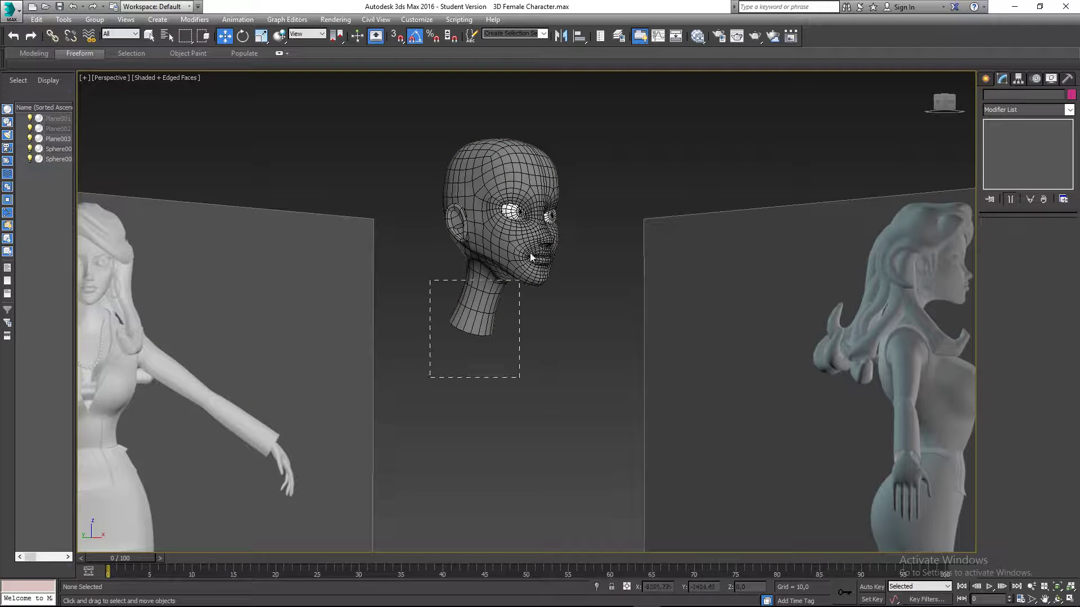
{"action": "left_click_drag", "start_coordinate": [579, 137], "coordinate": [577, 134]}
{"action": "left_click", "coordinate": [571, 122]}
{"action": "middle_click_drag", "start_coordinate": [527, 386], "coordinate": [600, 311]}
{"action": "middle_click_drag", "start_coordinate": [562, 336], "coordinate": [705, 323]}
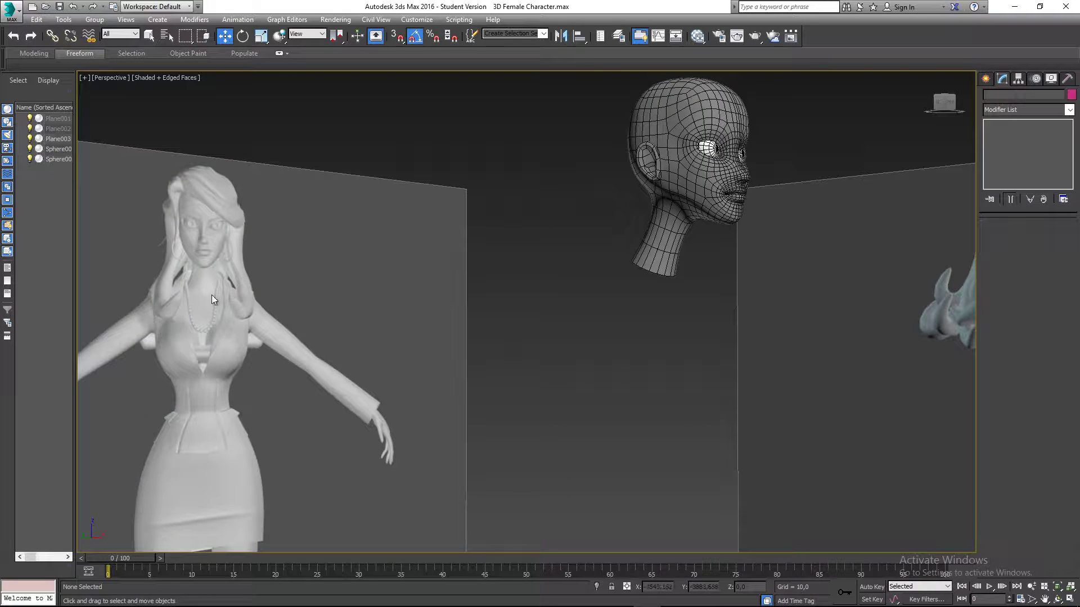
{"action": "scroll", "coordinate": [277, 250], "scroll_direction": "up", "scroll_amount": 5}
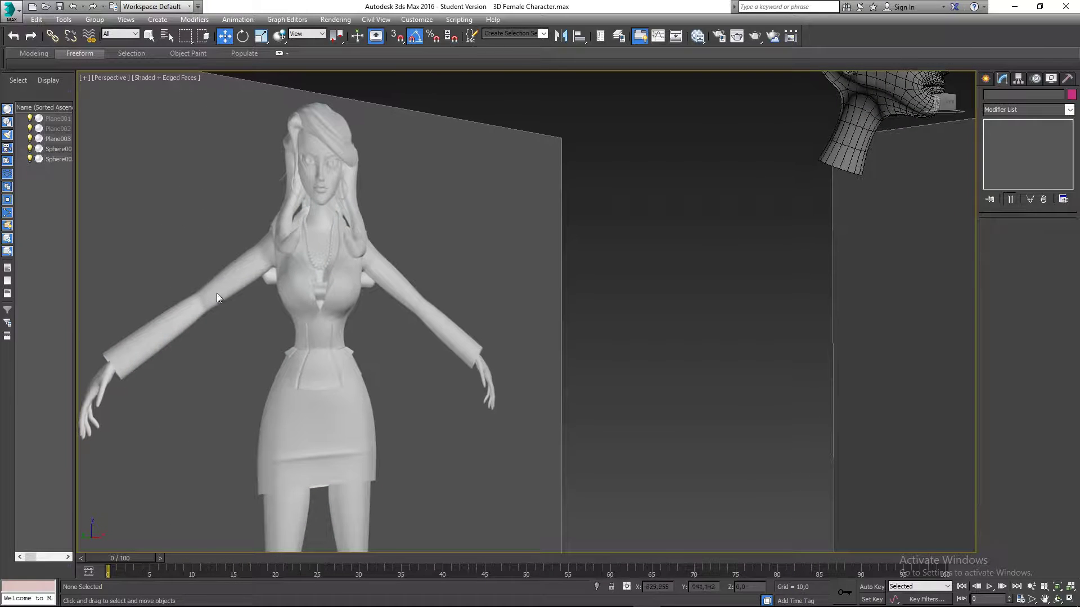
{"action": "scroll", "coordinate": [355, 318], "scroll_direction": "down", "scroll_amount": 3}
{"action": "scroll", "coordinate": [301, 392], "scroll_direction": "up", "scroll_amount": 6}
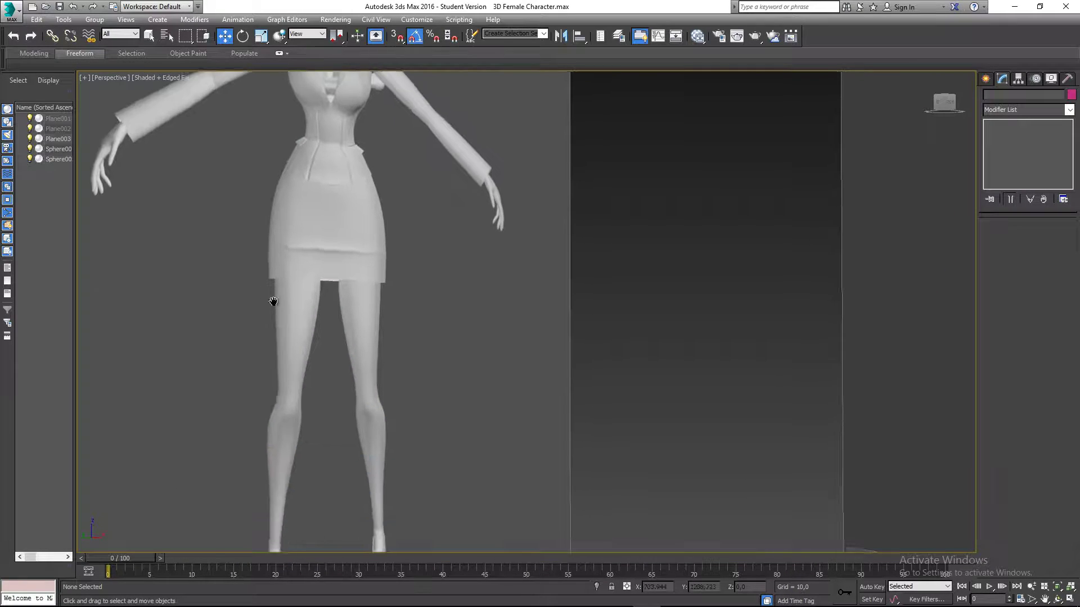
{"action": "middle_click_drag", "start_coordinate": [318, 206], "coordinate": [295, 443]}
{"action": "middle_click_drag", "start_coordinate": [600, 334], "coordinate": [477, 349]}
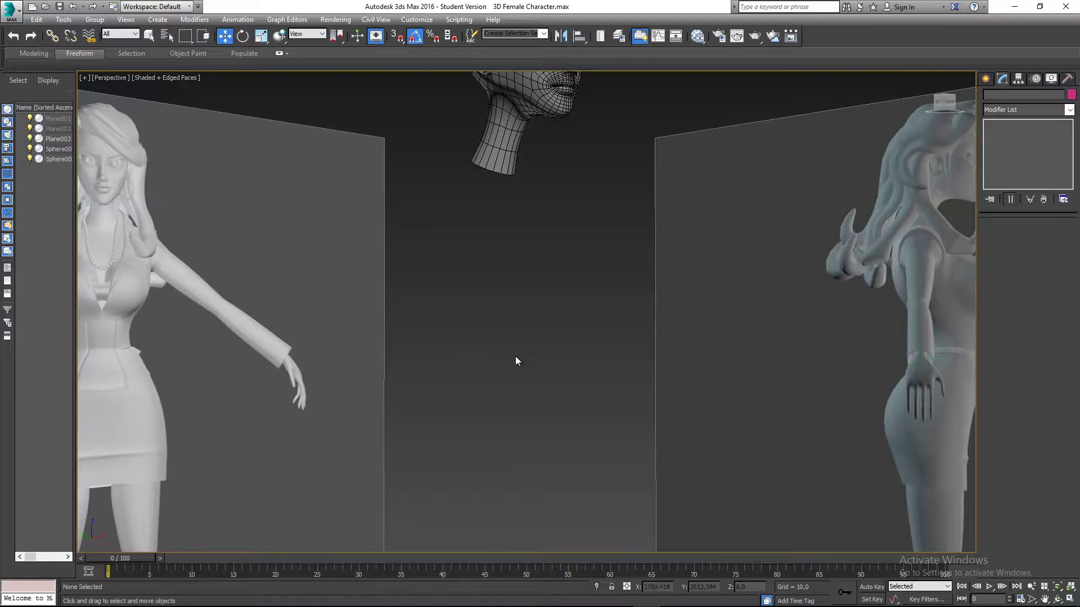
{"action": "scroll", "coordinate": [477, 349], "scroll_direction": "up", "scroll_amount": 1}
{"action": "middle_click_drag", "start_coordinate": [476, 403], "coordinate": [461, 420]}
{"action": "key", "text": "f"}
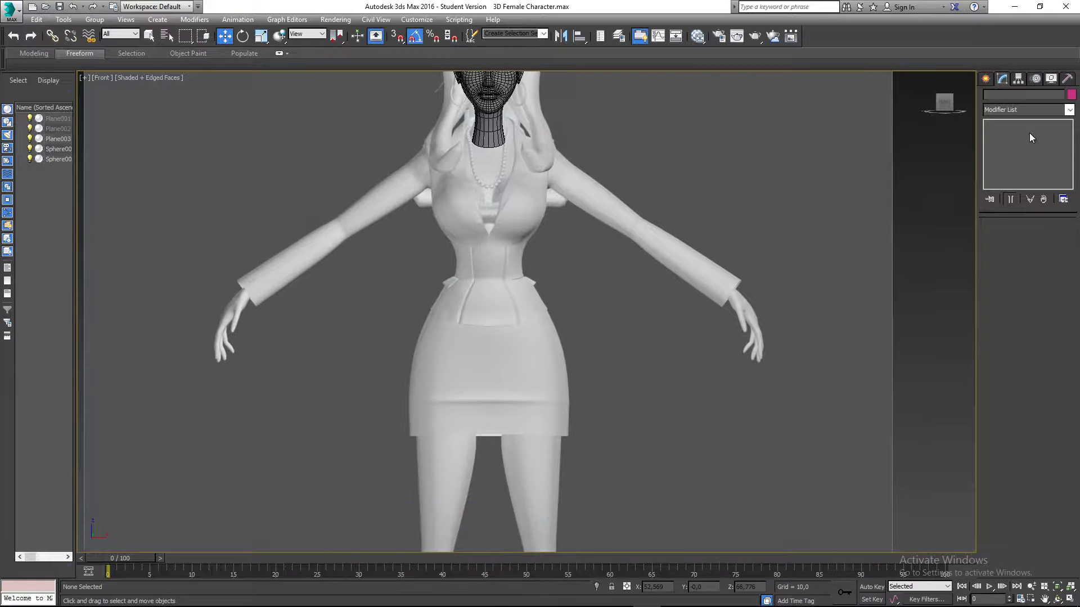
{"action": "left_click", "coordinate": [988, 78]}
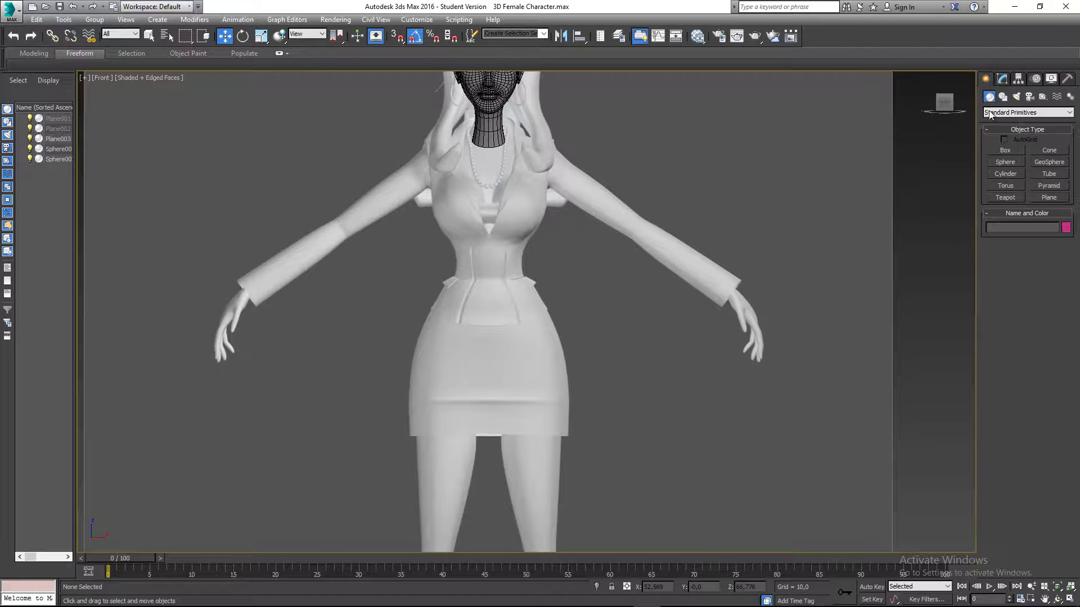
{"action": "left_click", "coordinate": [1004, 149]}
{"action": "scroll", "coordinate": [488, 301], "scroll_direction": "up", "scroll_amount": 5}
{"action": "middle_click_drag", "start_coordinate": [449, 257], "coordinate": [440, 407]}
{"action": "left_click_drag", "start_coordinate": [360, 184], "coordinate": [488, 476]}
{"action": "scroll", "coordinate": [562, 422], "scroll_direction": "down", "scroll_amount": 2}
{"action": "middle_click_drag", "start_coordinate": [558, 429], "coordinate": [518, 319]}
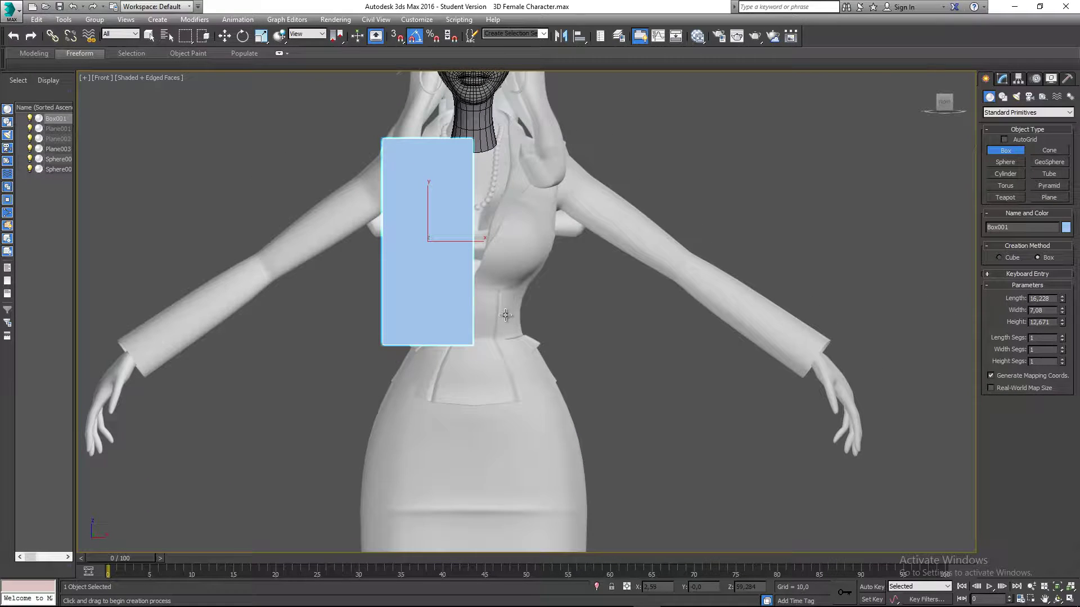
{"action": "key", "text": "r"}
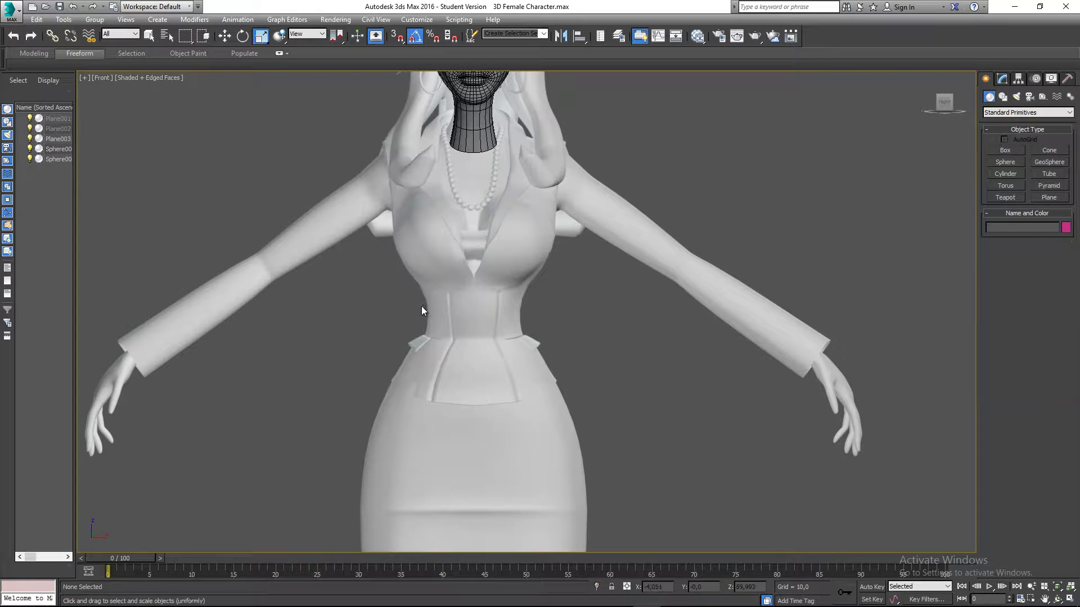
{"action": "key", "text": "ctrl+a"}
{"action": "scroll", "coordinate": [454, 276], "scroll_direction": "down", "scroll_amount": 2}
{"action": "mouse_move", "coordinate": [454, 276]}
{"action": "middle_mouse_down"}
{"action": "mouse_move", "coordinate": [454, 311]}
{"action": "mouse_move", "coordinate": [445, 284]}
{"action": "mouse_move", "coordinate": [508, 285]}
{"action": "mouse_move", "coordinate": [491, 315]}
{"action": "mouse_move", "coordinate": [437, 282]}
{"action": "middle_mouse_up"}
{"action": "left_click", "coordinate": [452, 285]}
{"action": "scroll", "coordinate": [452, 285], "scroll_direction": "up", "scroll_amount": 2}
{"action": "key", "text": "p"}
{"action": "scroll", "coordinate": [443, 284], "scroll_direction": "down", "scroll_amount": 3}
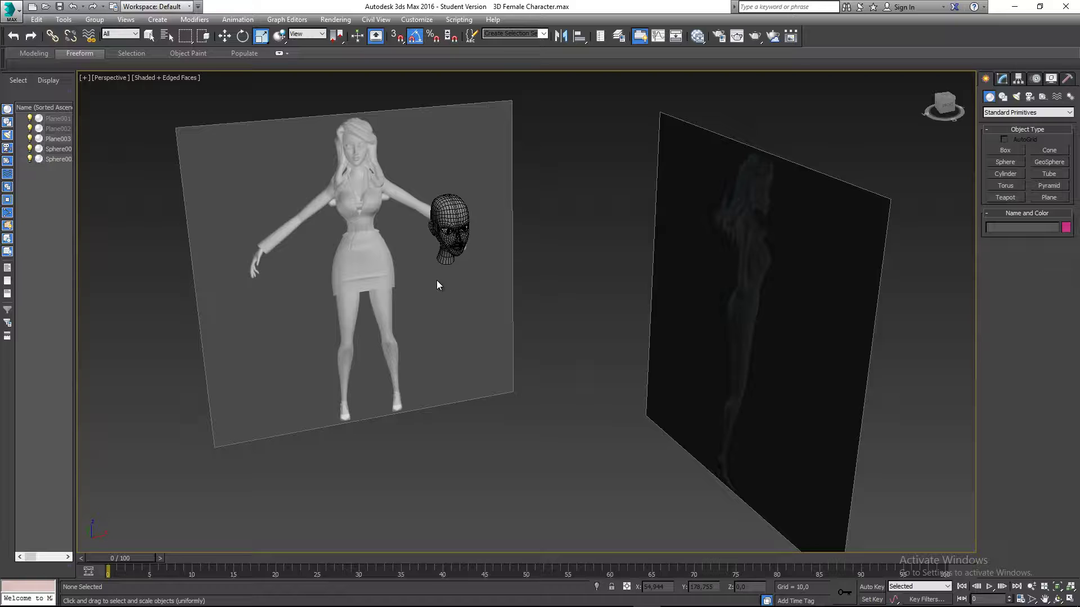
{"action": "key", "text": "ctrl+a"}
{"action": "key", "text": "ctrl+d"}
{"action": "scroll", "coordinate": [438, 276], "scroll_direction": "down", "scroll_amount": 2}
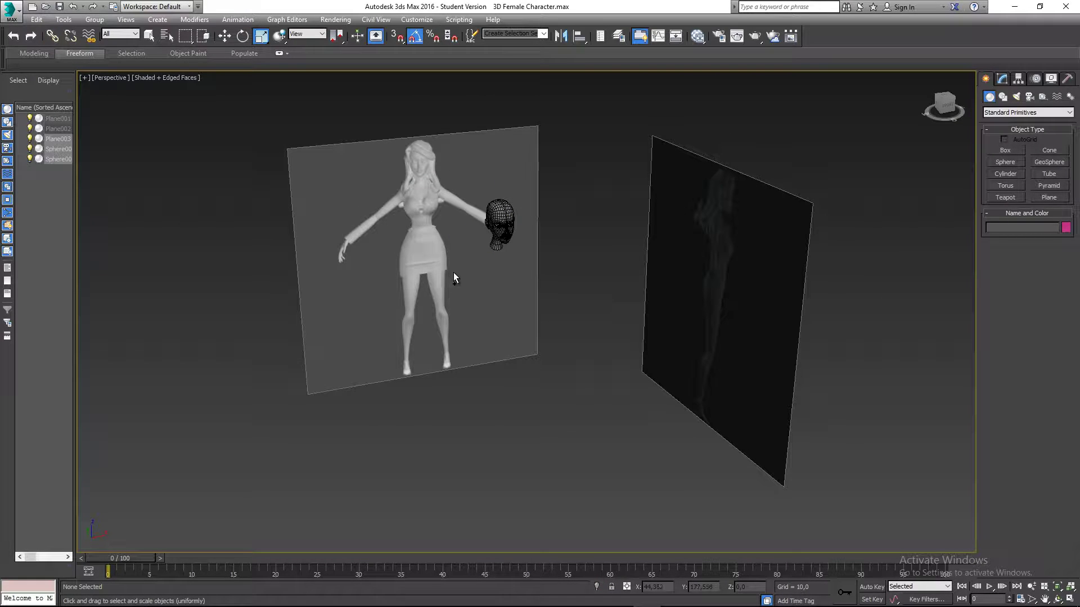
- In the front view, create a box over one half of the torso, about 21.1 long, 7 wide and 8.5 high
{"action": "key", "text": "f"}
{"action": "left_click", "coordinate": [1005, 151]}
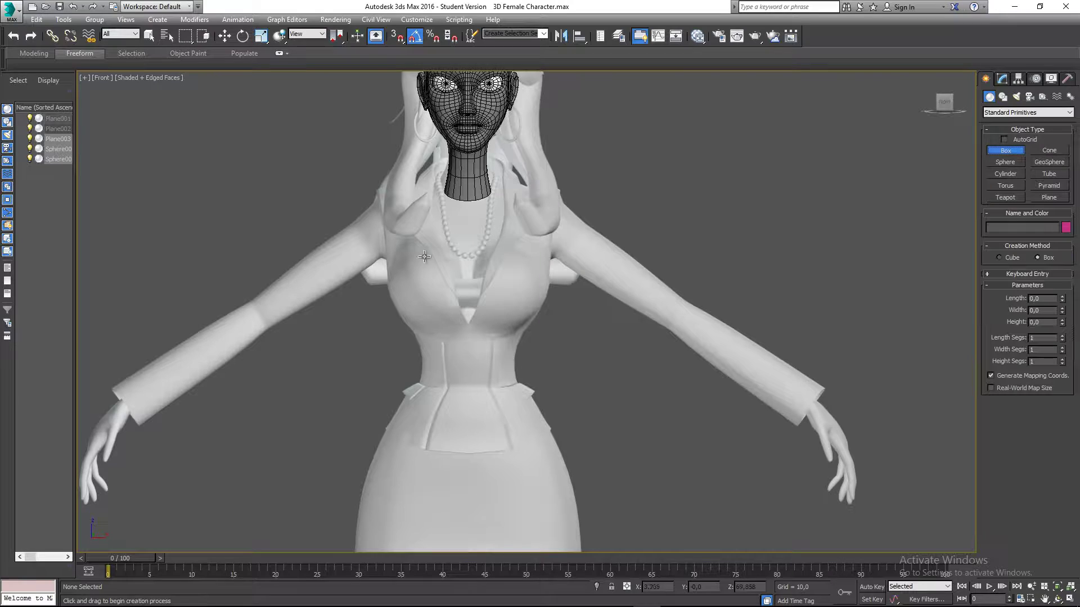
{"action": "scroll", "coordinate": [433, 271], "scroll_direction": "up", "scroll_amount": 1}
{"action": "left_click_drag", "start_coordinate": [414, 159], "coordinate": [504, 428]}
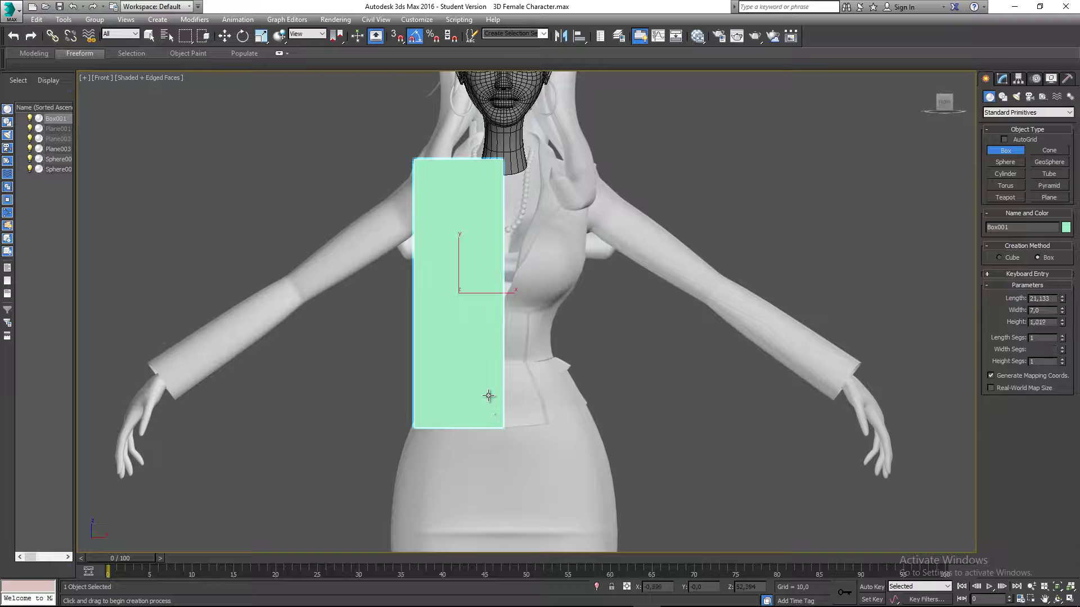
{"action": "middle_click_drag", "start_coordinate": [463, 342], "coordinate": [472, 297]}
{"action": "key", "text": "p"}
{"action": "scroll", "coordinate": [448, 342], "scroll_direction": "down", "scroll_amount": 5}
- In the left view, move the box along the depth axis onto the torso of the side reference
{"action": "key", "text": "r"}
{"action": "key", "text": "w"}
{"action": "key", "text": "l"}
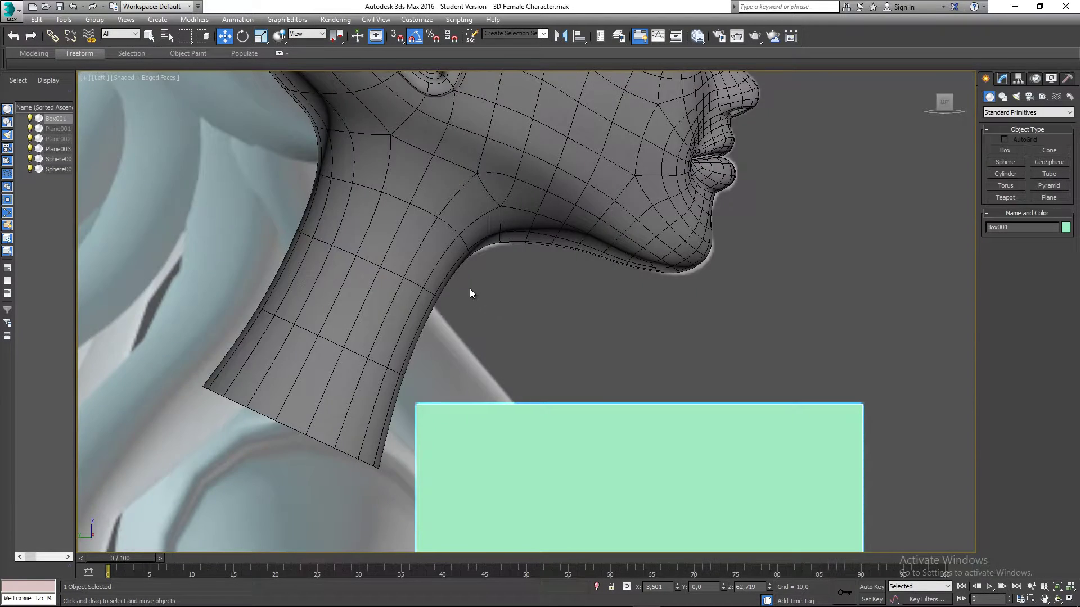
{"action": "scroll", "coordinate": [548, 366], "scroll_direction": "down", "scroll_amount": 10}
{"action": "key", "text": "shift+f"}
{"action": "left_click_drag", "start_coordinate": [546, 347], "coordinate": [507, 344]}
{"action": "scroll", "coordinate": [484, 350], "scroll_direction": "down", "scroll_amount": 3}
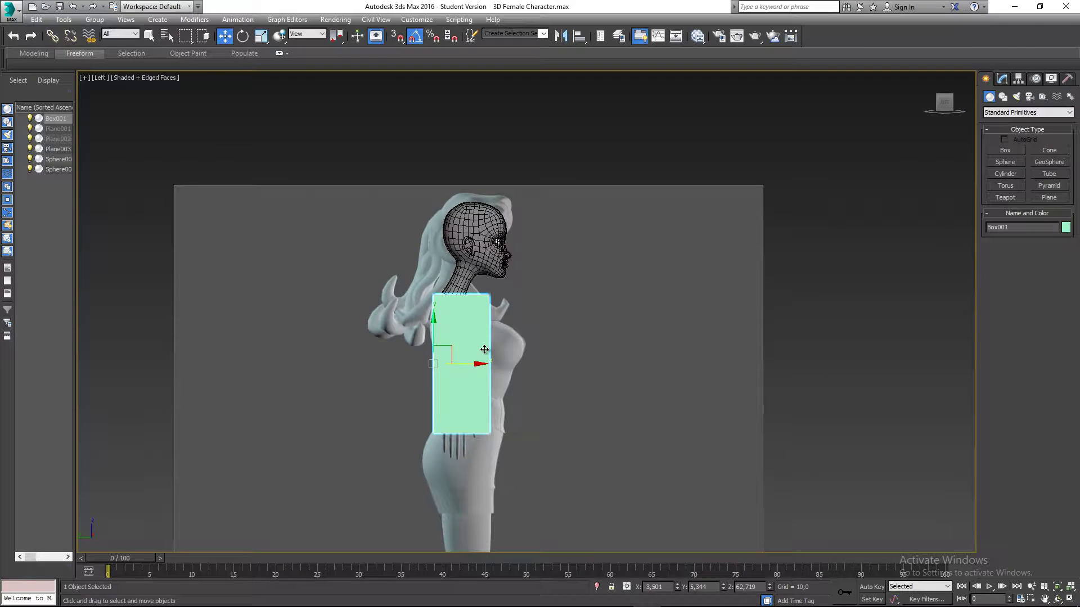
- In the front view, move the box sideways so its inner edge lines up with the centre line of the neck
{"action": "key", "text": "f"}
{"action": "scroll", "coordinate": [508, 140], "scroll_direction": "up", "scroll_amount": 10}
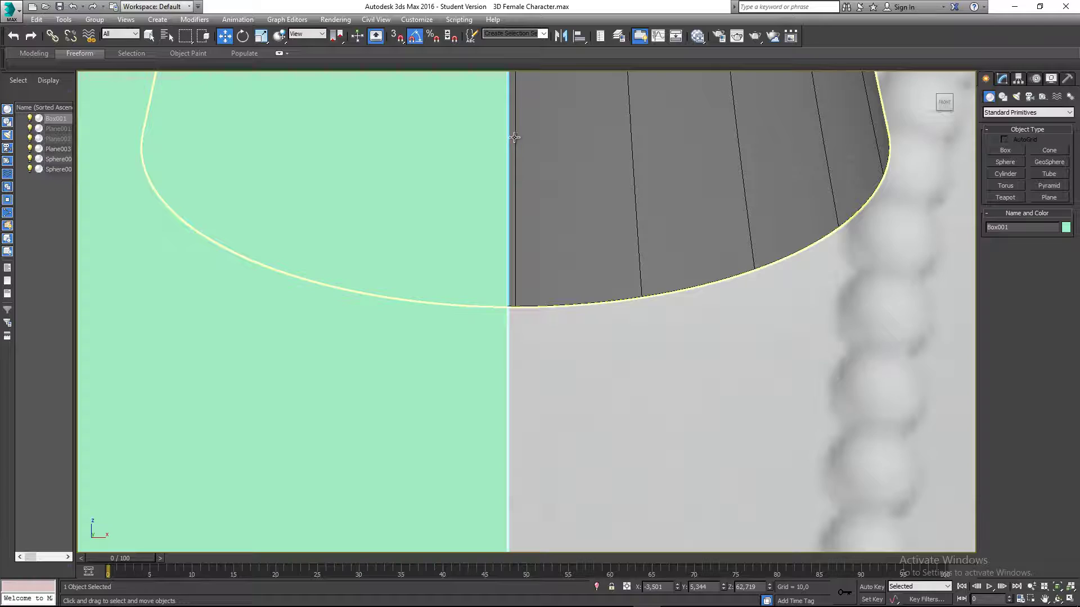
{"action": "scroll", "coordinate": [513, 139], "scroll_direction": "up", "scroll_amount": 2}
{"action": "middle_click_drag", "start_coordinate": [512, 150], "coordinate": [508, 275]}
{"action": "left_click_drag", "start_coordinate": [484, 264], "coordinate": [494, 265]}
{"action": "scroll", "coordinate": [512, 164], "scroll_direction": "up", "scroll_amount": 5}
{"action": "left_click_drag", "start_coordinate": [502, 146], "coordinate": [453, 162]}
{"action": "scroll", "coordinate": [530, 109], "scroll_direction": "up", "scroll_amount": 5}
{"action": "scroll", "coordinate": [529, 270], "scroll_direction": "down", "scroll_amount": 4}
{"action": "scroll", "coordinate": [530, 270], "scroll_direction": "down", "scroll_amount": 6}
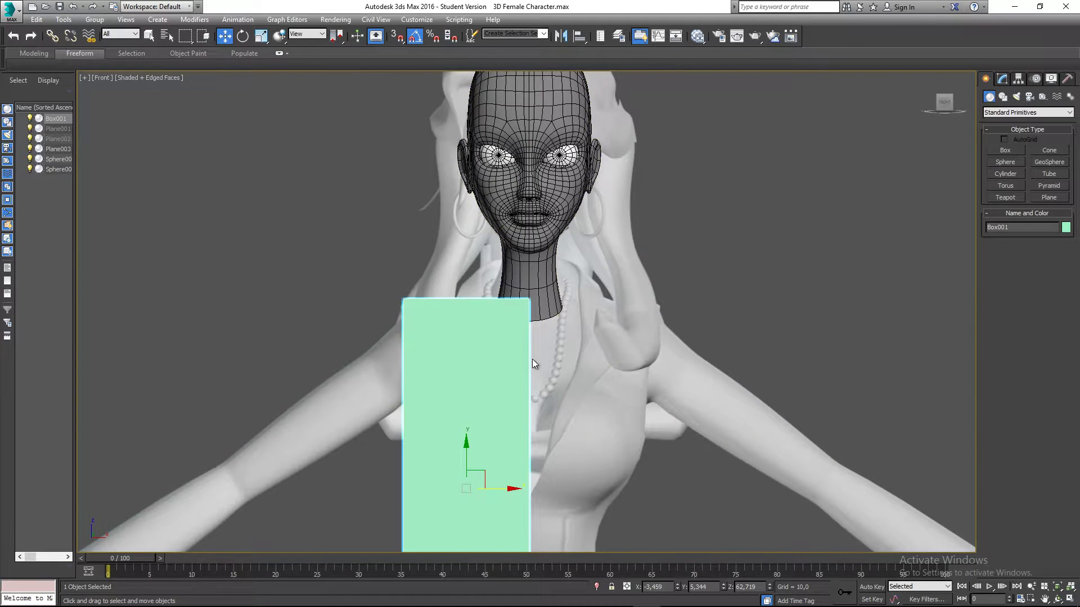
{"action": "left_click", "coordinate": [520, 190]}
{"action": "scroll", "coordinate": [507, 193], "scroll_direction": "up", "scroll_amount": 4}
{"action": "left_click", "coordinate": [507, 193]}
{"action": "scroll", "coordinate": [507, 237], "scroll_direction": "down", "scroll_amount": 4}
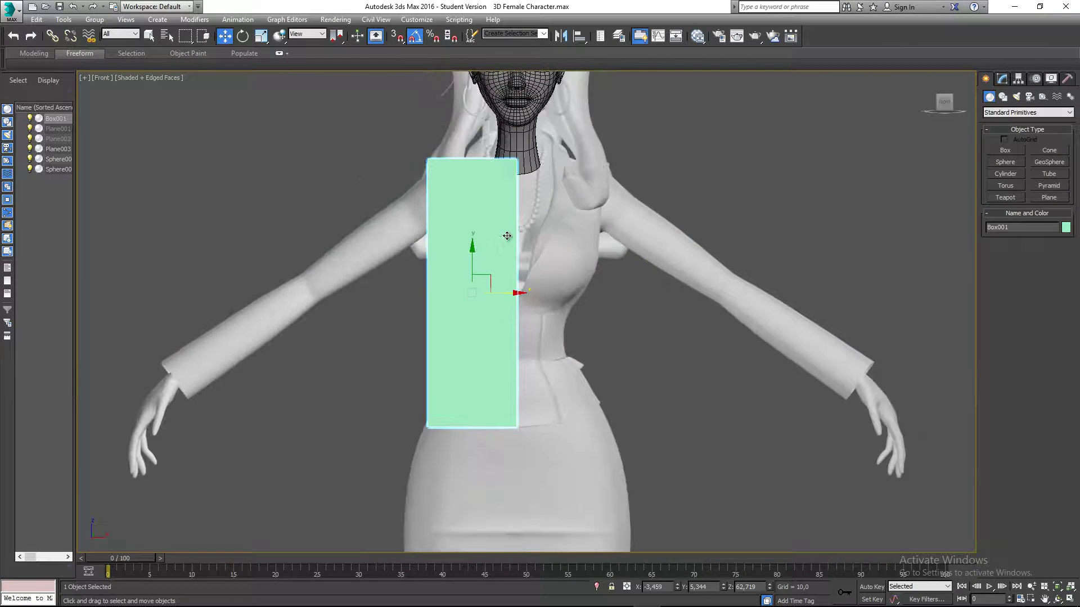
- Assign the existing PreViz standard material to the torso box and minimize the Slate Material Editor
{"action": "mouse_move", "coordinate": [488, 242]}
{"action": "middle_mouse_down"}
{"action": "mouse_move", "coordinate": [462, 248]}
{"action": "mouse_move", "coordinate": [506, 219]}
{"action": "mouse_move", "coordinate": [490, 185]}
{"action": "mouse_move", "coordinate": [433, 256]}
{"action": "mouse_move", "coordinate": [477, 261]}
{"action": "middle_mouse_up"}
{"action": "key", "text": "p"}
{"action": "scroll", "coordinate": [432, 259], "scroll_direction": "up", "scroll_amount": 2}
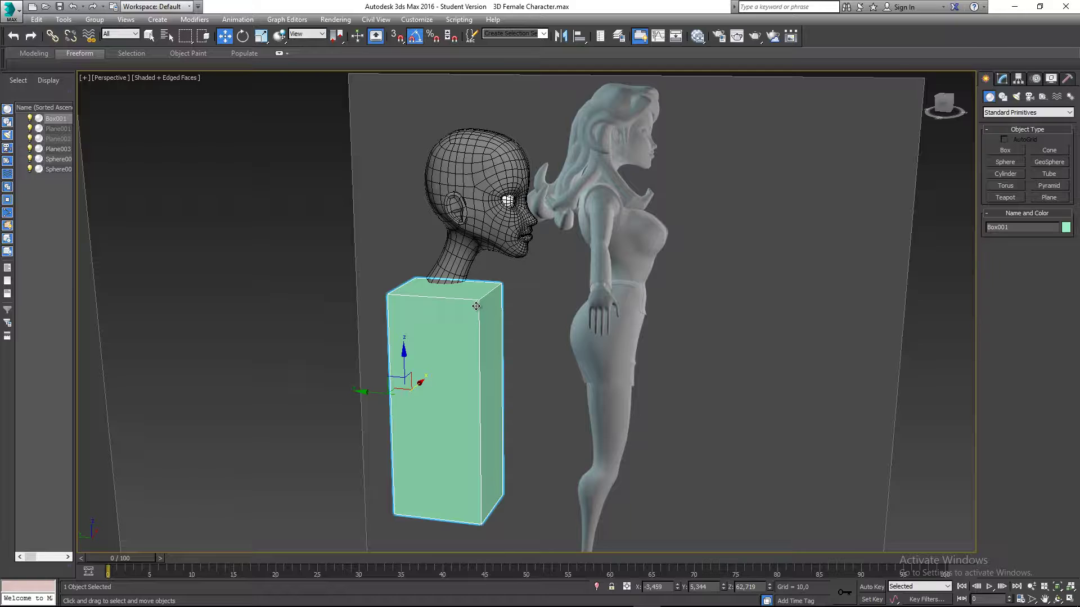
{"action": "middle_click_drag", "start_coordinate": [478, 306], "coordinate": [436, 289], "text": "alt"}
{"action": "key", "text": "m"}
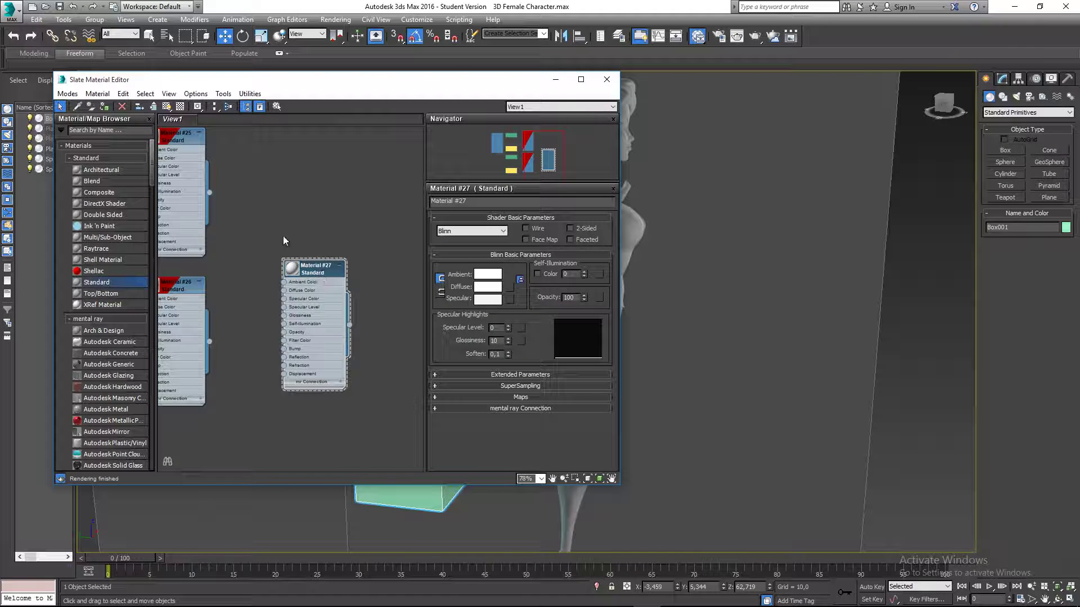
{"action": "middle_click_drag", "start_coordinate": [288, 248], "coordinate": [331, 293]}
{"action": "mouse_move", "coordinate": [225, 226]}
{"action": "middle_mouse_down"}
{"action": "mouse_move", "coordinate": [278, 204]}
{"action": "mouse_move", "coordinate": [394, 246]}
{"action": "mouse_move", "coordinate": [244, 241]}
{"action": "middle_mouse_up"}
{"action": "left_click", "coordinate": [230, 252]}
{"action": "left_click", "coordinate": [106, 107]}
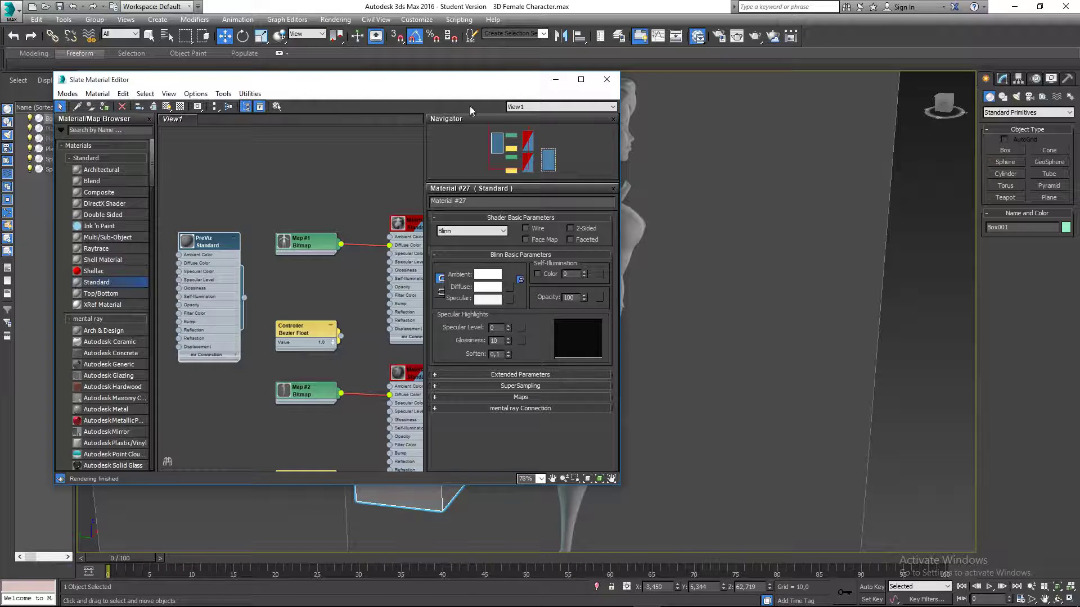
{"action": "left_click", "coordinate": [553, 81]}
- Set the object color to black, both as the active color and for the torso box
{"action": "left_click", "coordinate": [611, 227]}
{"action": "middle_click_drag", "start_coordinate": [511, 315], "coordinate": [488, 259]}
{"action": "left_click", "coordinate": [473, 256]}
{"action": "left_click", "coordinate": [565, 243]}
{"action": "left_click", "coordinate": [487, 261]}
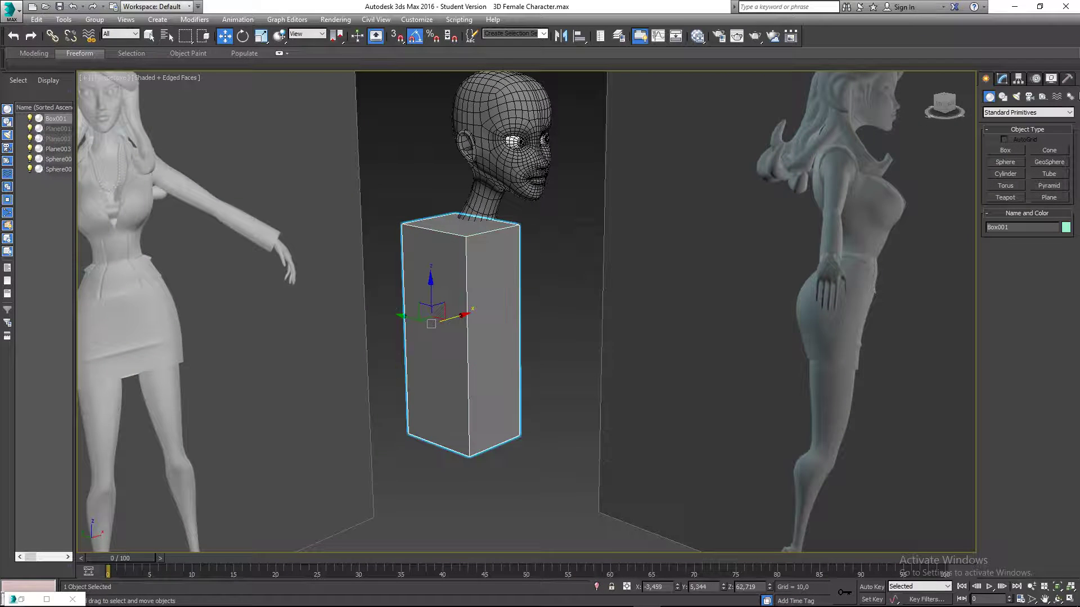
{"action": "left_click", "coordinate": [634, 244]}
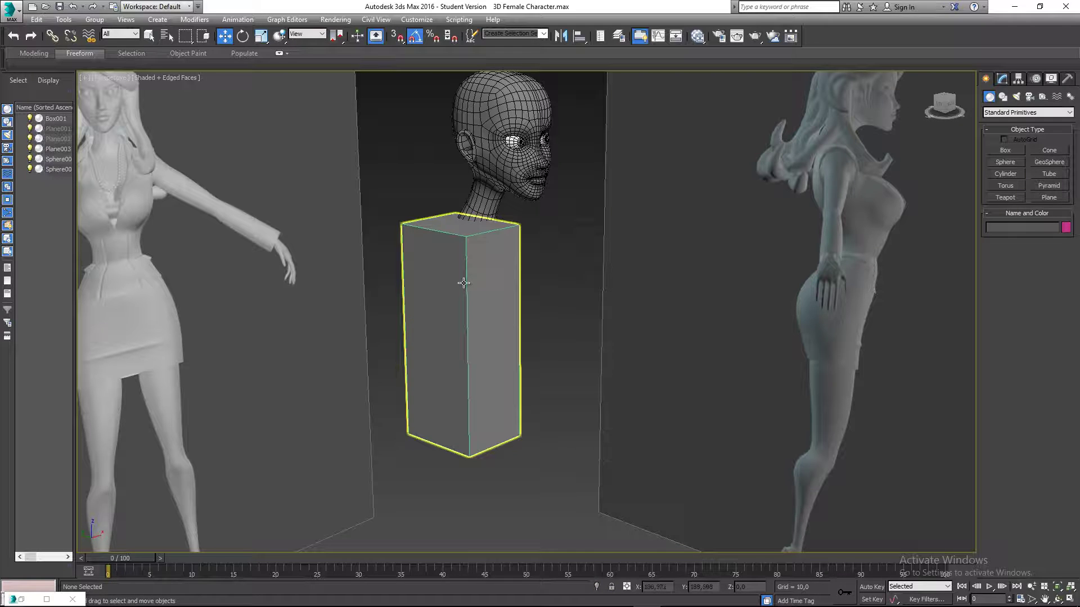
{"action": "middle_click_drag", "start_coordinate": [475, 360], "coordinate": [499, 344], "text": "alt"}
{"action": "left_click", "coordinate": [1065, 228]}
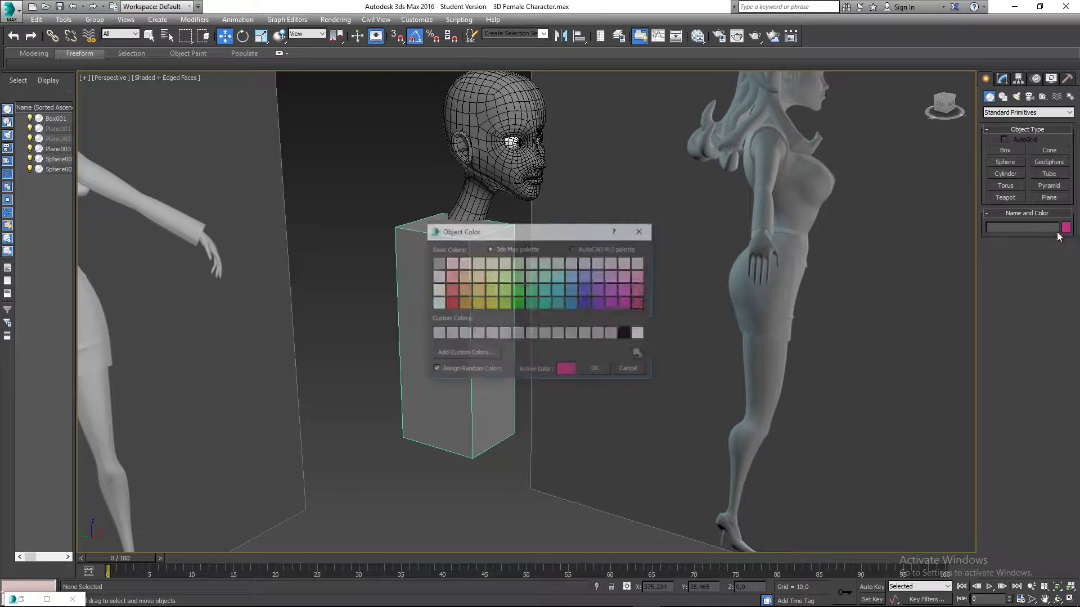
{"action": "left_click", "coordinate": [626, 334]}
{"action": "left_click", "coordinate": [597, 370]}
{"action": "left_click", "coordinate": [470, 282]}
{"action": "left_click", "coordinate": [1065, 227]}
{"action": "left_click", "coordinate": [625, 334]}
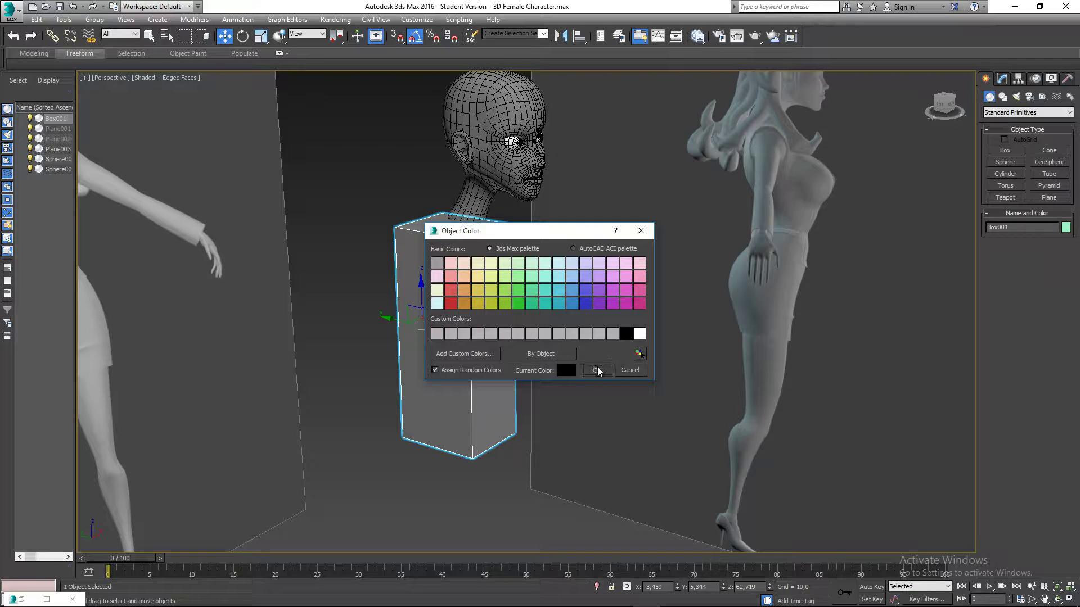
{"action": "left_click", "coordinate": [597, 370]}
- Set the torso box's length to 20 and its width to 7
{"action": "middle_click_drag", "start_coordinate": [634, 337], "coordinate": [581, 322], "text": "alt"}
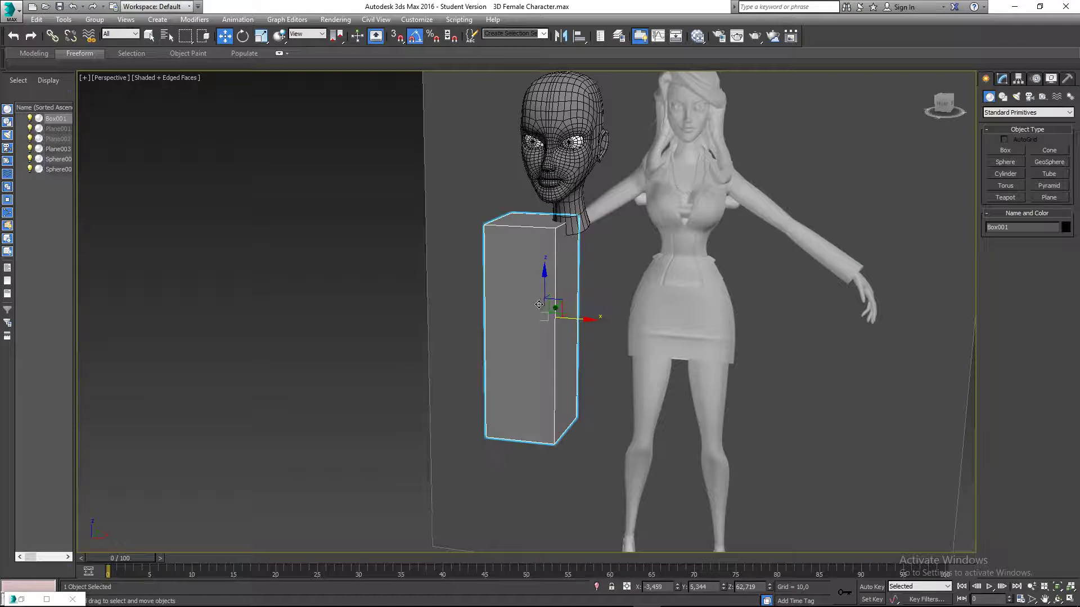
{"action": "middle_click_drag", "start_coordinate": [572, 281], "coordinate": [528, 291], "text": "alt"}
{"action": "key", "text": "l"}
{"action": "scroll", "coordinate": [528, 291], "scroll_direction": "up", "scroll_amount": 5}
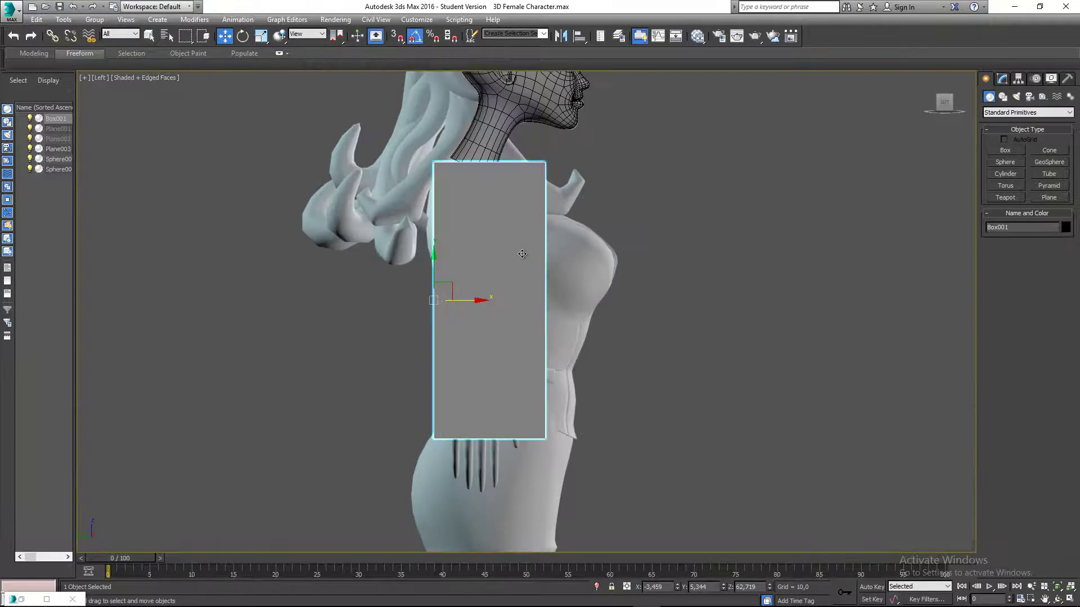
{"action": "left_click", "coordinate": [1002, 80]}
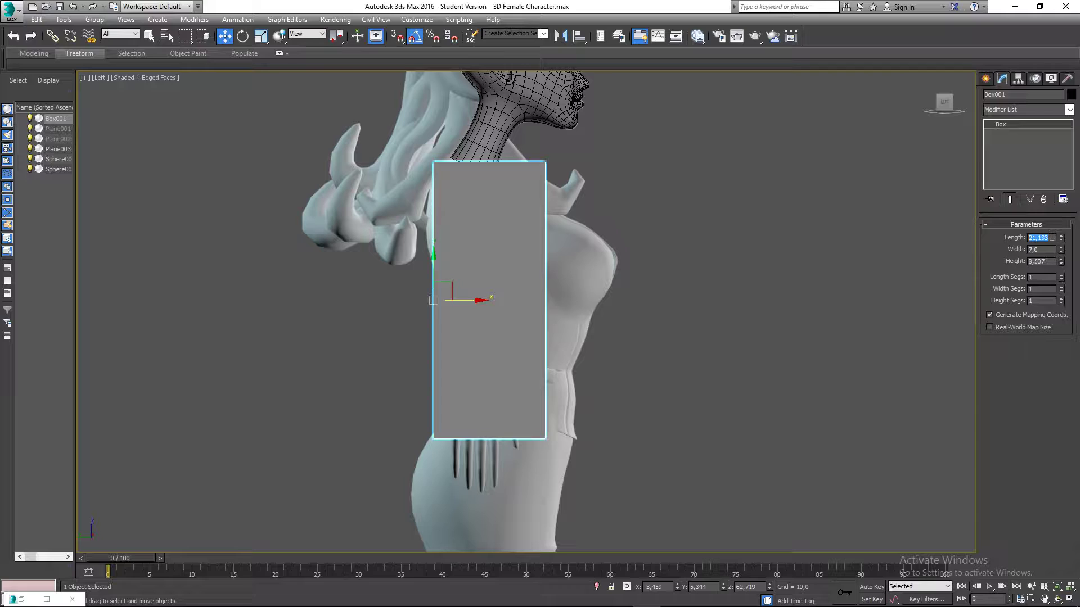
{"action": "key", "text": "Return"}
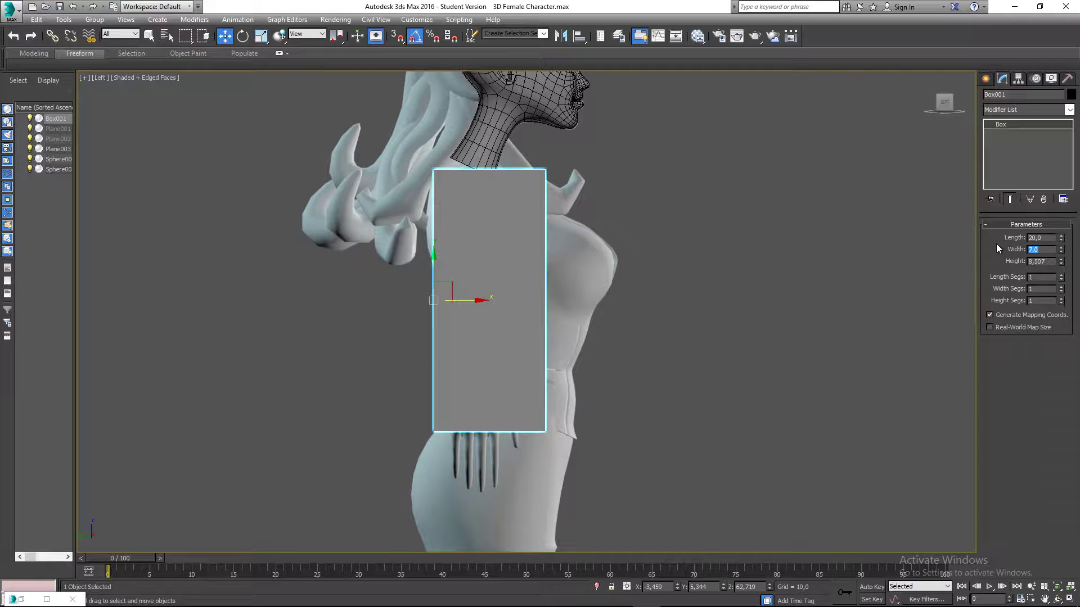
{"action": "type", "text": "8,50"}
{"action": "type", "text": "7"}
{"action": "key", "text": "Return"}
- Try a height of 6 for the torso box, and settle on a height of 8
{"action": "left_click_drag", "start_coordinate": [1047, 261], "coordinate": [1024, 260]}
{"action": "type", "text": "6"}
{"action": "key", "text": "Return"}
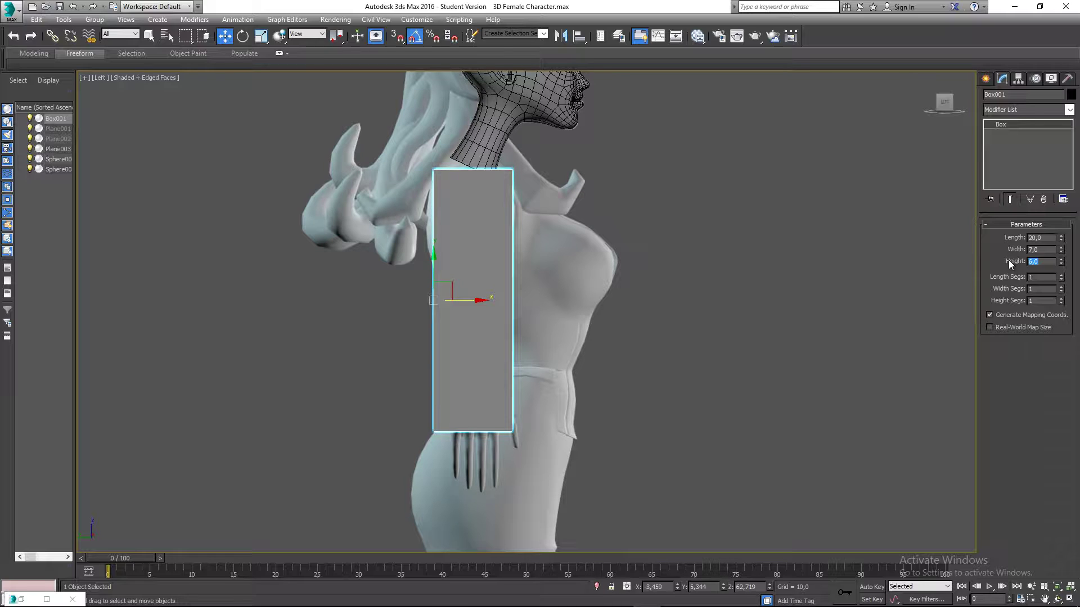
{"action": "type", "text": "8"}
{"action": "key", "text": "Return"}
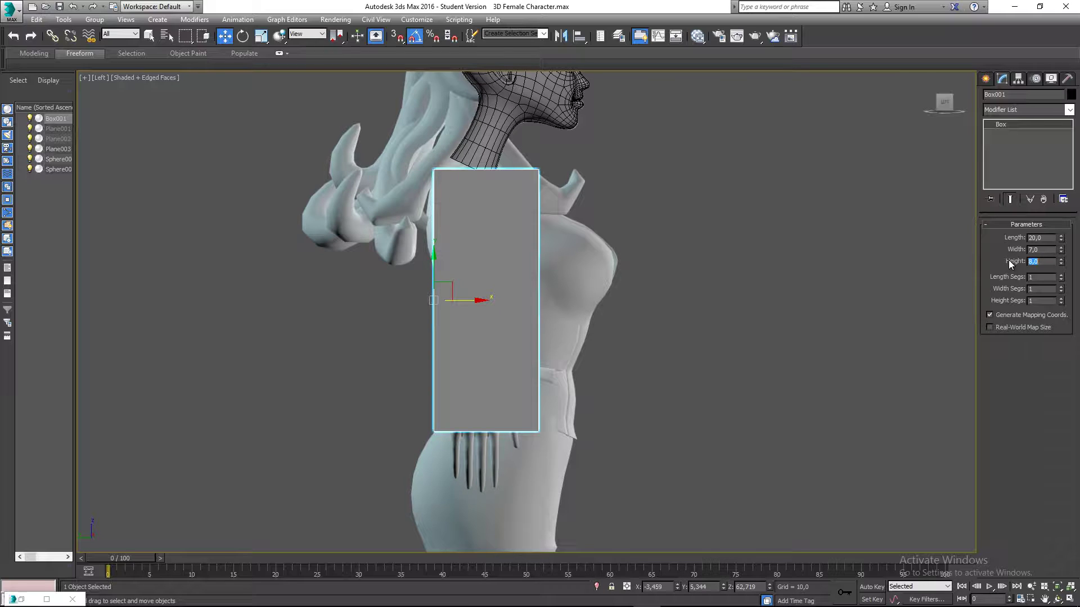
- Shift the box slightly toward the back along the depth axis in the left view
{"action": "middle_click_drag", "start_coordinate": [620, 246], "coordinate": [613, 262]}
{"action": "mouse_move", "coordinate": [457, 316]}
{"action": "left_mouse_down"}
{"action": "mouse_move", "coordinate": [478, 315]}
{"action": "mouse_move", "coordinate": [452, 314]}
{"action": "left_mouse_up"}
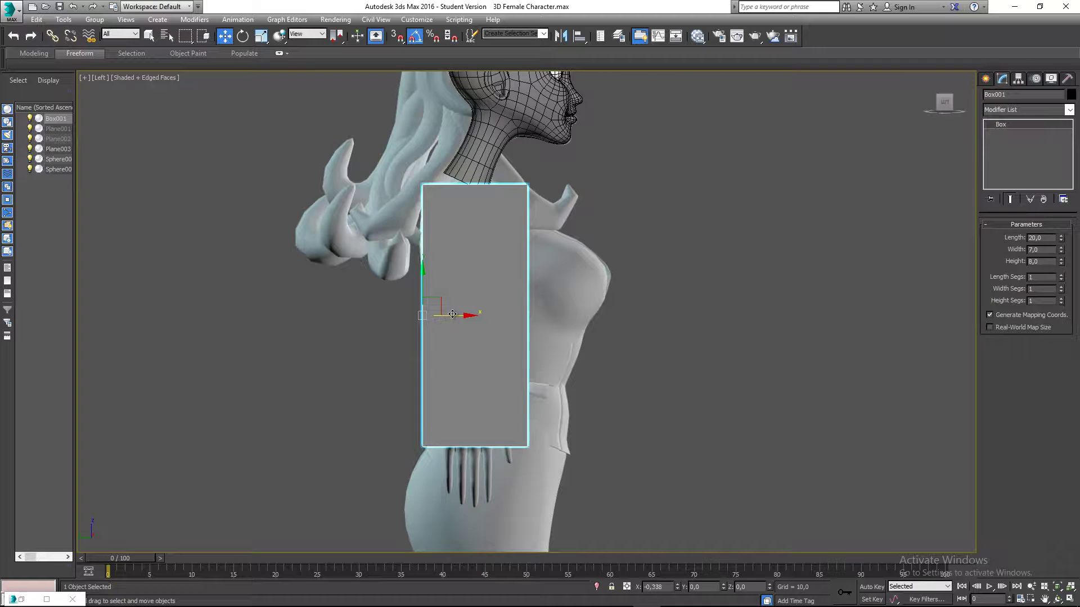
{"action": "left_click", "coordinate": [564, 285]}
{"action": "left_click", "coordinate": [475, 291]}
- Divide the torso box into 5 length segments
{"action": "middle_click_drag", "start_coordinate": [474, 292], "coordinate": [463, 291]}
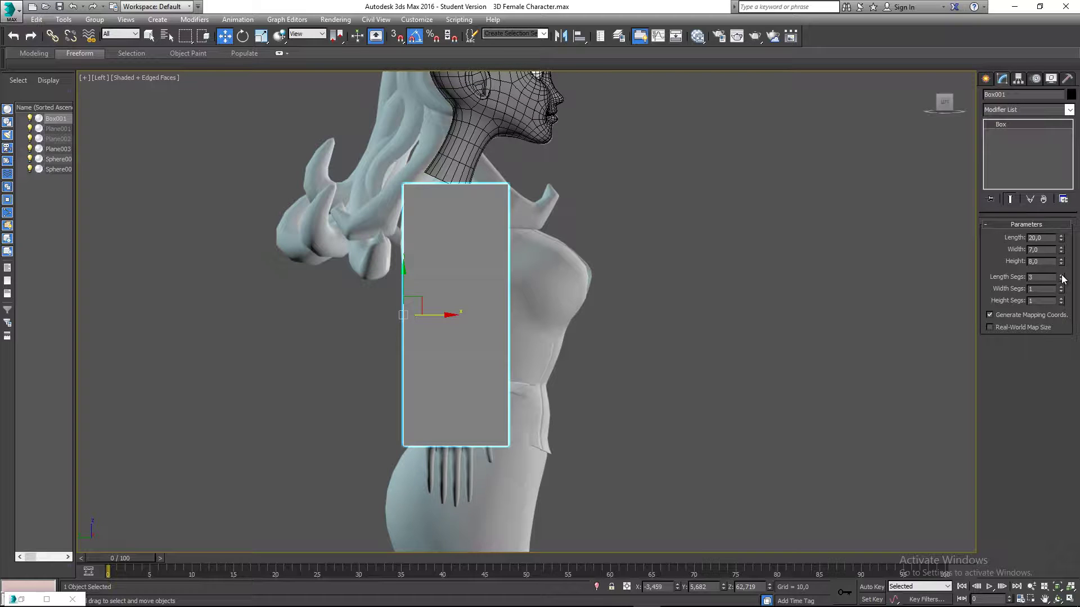
{"action": "middle_click_drag", "start_coordinate": [672, 290], "coordinate": [723, 261]}
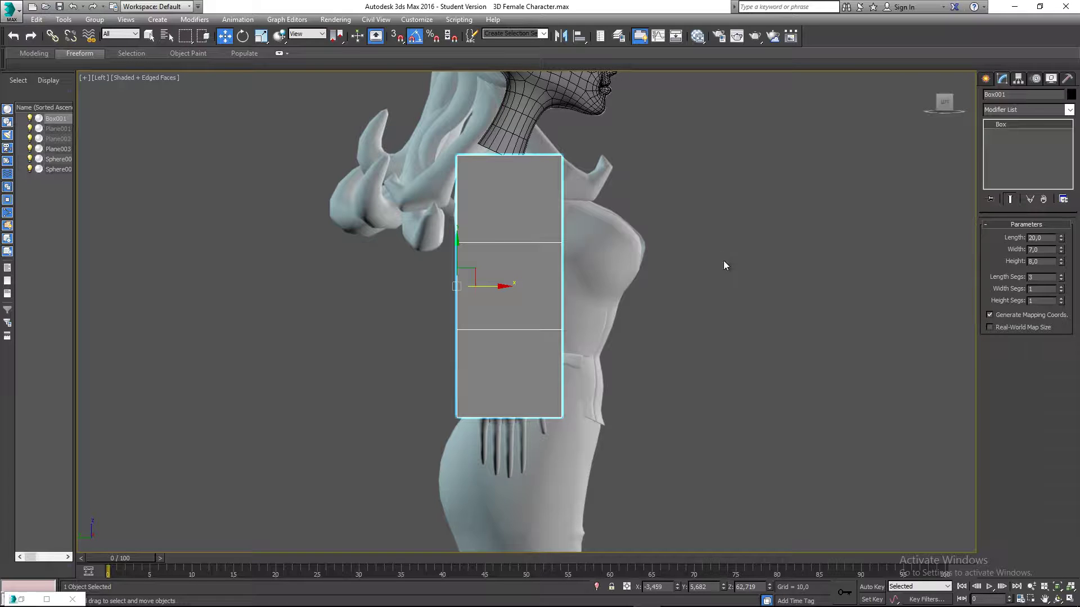
{"action": "left_click", "coordinate": [1060, 276]}
{"action": "middle_click_drag", "start_coordinate": [622, 287], "coordinate": [577, 279]}
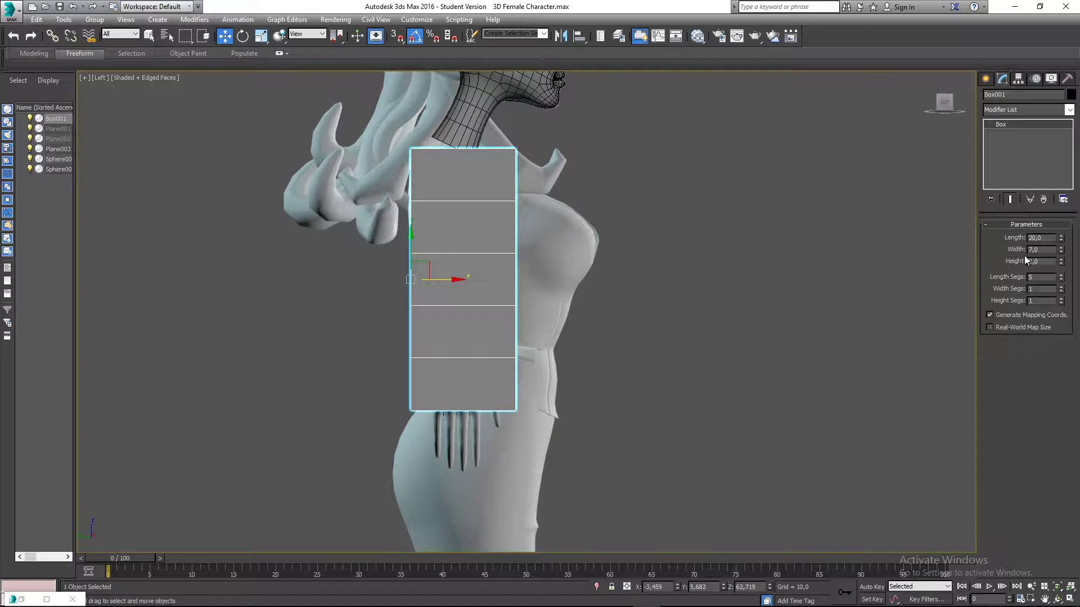
- Reduce the torso box to 3 length segments and set its height segments to 2
{"action": "left_click", "coordinate": [1060, 280]}
{"action": "left_click", "coordinate": [1060, 280]}
{"action": "middle_click_drag", "start_coordinate": [703, 274], "coordinate": [773, 274]}
{"action": "middle_click_drag", "start_coordinate": [495, 285], "coordinate": [417, 286]}
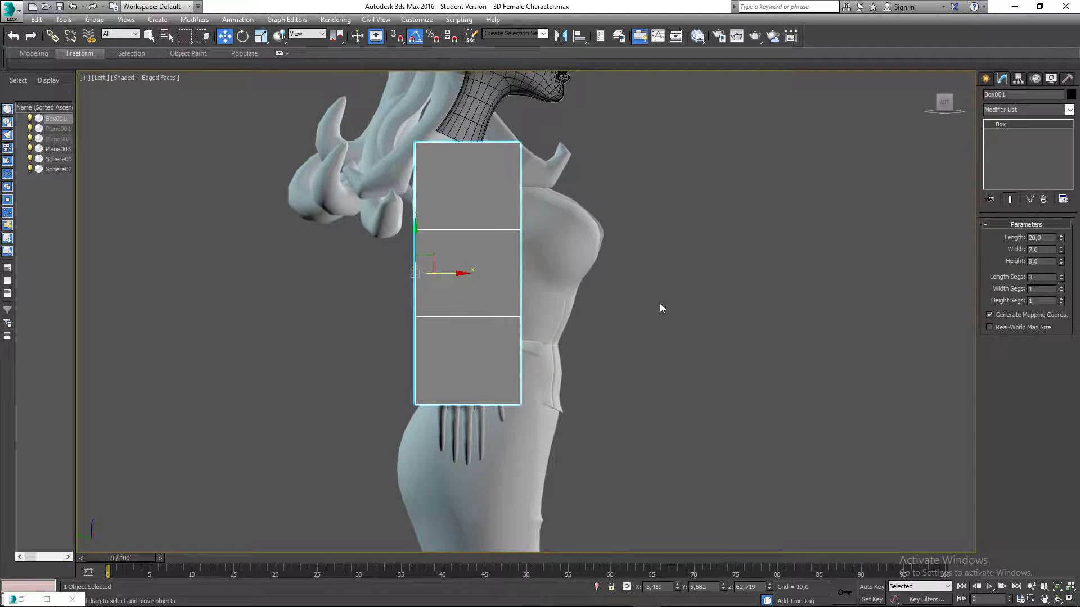
{"action": "middle_click_drag", "start_coordinate": [661, 282], "coordinate": [669, 312]}
{"action": "left_click", "coordinate": [1060, 299]}
- Convert the segmented torso box to an Editable Poly and enter vertex editing
{"action": "middle_click_drag", "start_coordinate": [497, 248], "coordinate": [365, 303]}
{"action": "key", "text": "p"}
{"action": "scroll", "coordinate": [479, 241], "scroll_direction": "down", "scroll_amount": 4}
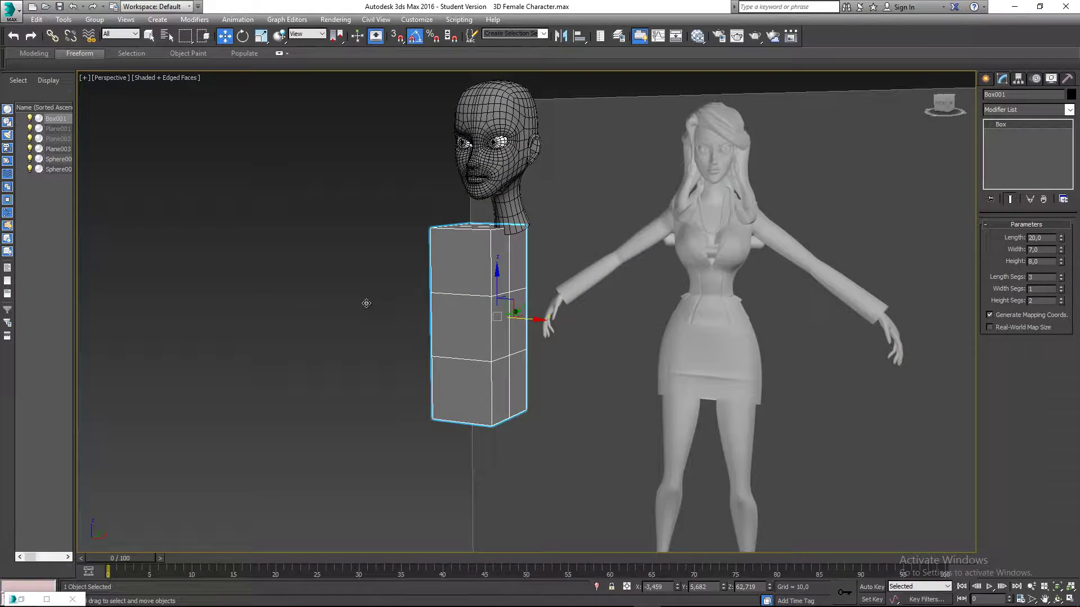
{"action": "middle_click_drag", "start_coordinate": [366, 303], "coordinate": [436, 320], "text": "alt"}
{"action": "middle_click_drag", "start_coordinate": [557, 326], "coordinate": [529, 336]}
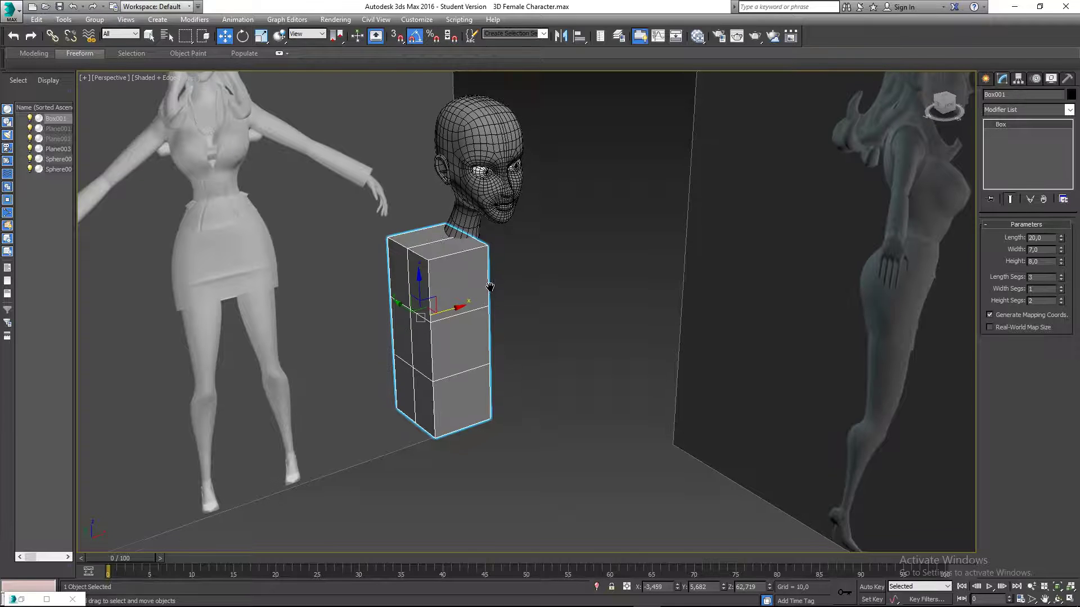
{"action": "middle_click_drag", "start_coordinate": [493, 284], "coordinate": [493, 300]}
{"action": "right_click", "coordinate": [501, 263]}
{"action": "left_click", "coordinate": [470, 273]}
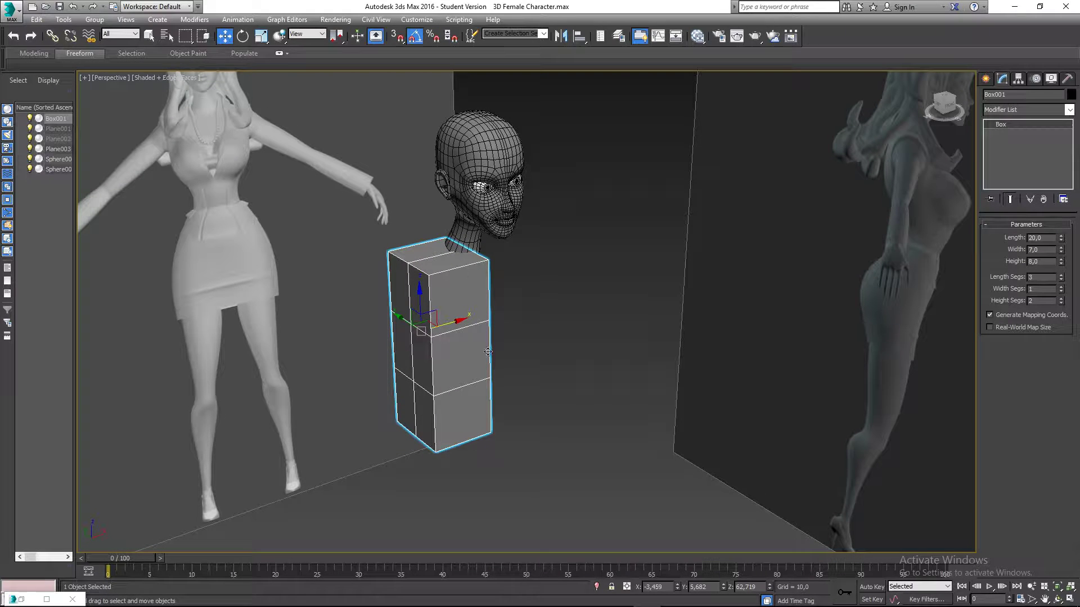
{"action": "right_click", "coordinate": [450, 321]}
{"action": "mouse_move", "coordinate": [501, 422]}
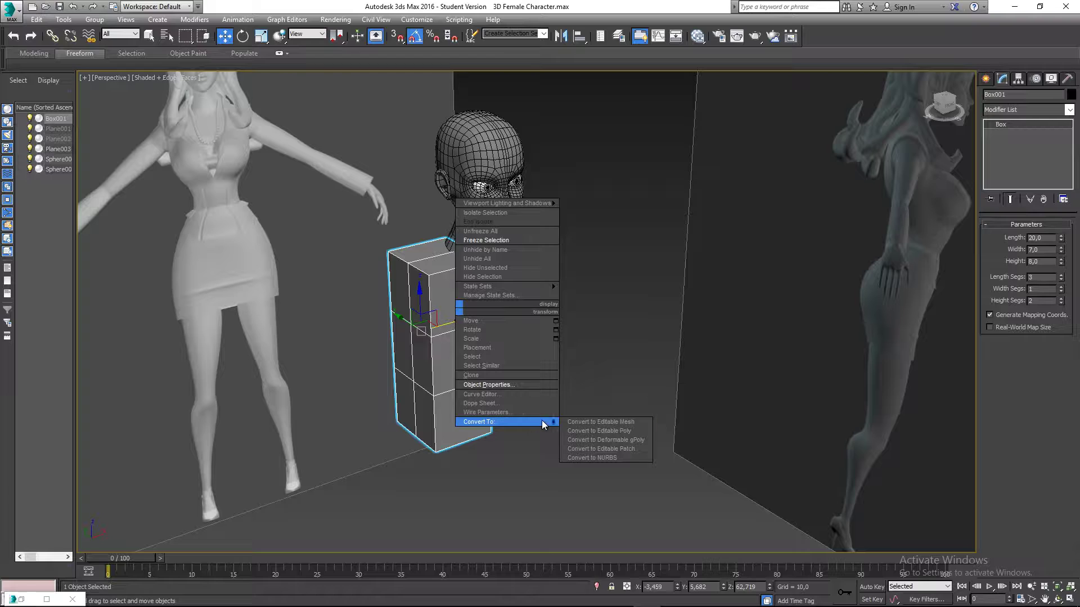
{"action": "left_click", "coordinate": [606, 431]}
{"action": "left_click", "coordinate": [996, 237]}
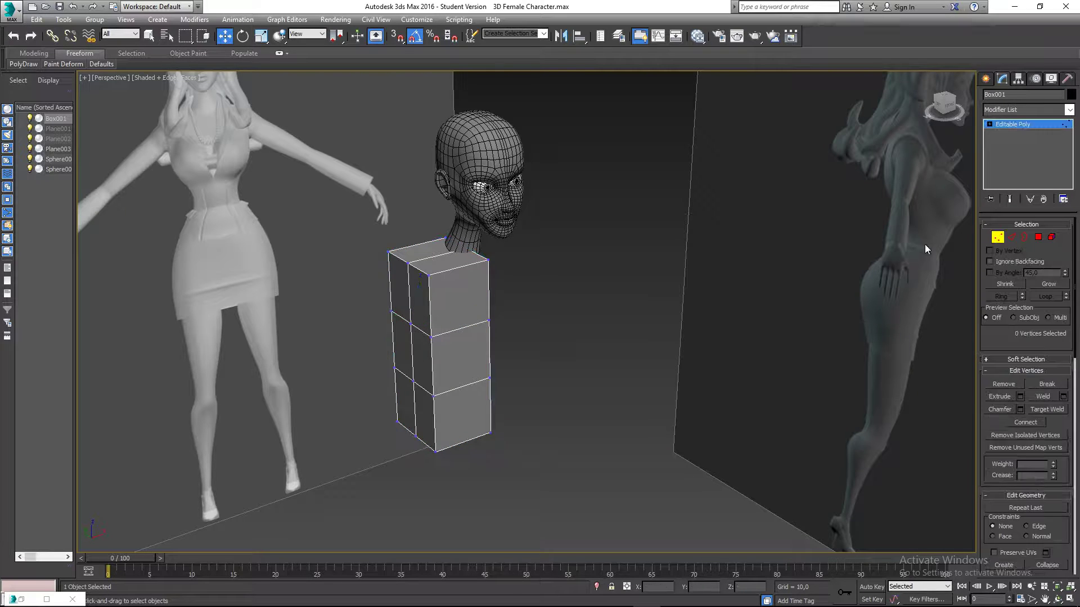
- Examine how the torso box lines up with the head mesh and the body references in the front and left views
{"action": "middle_click_drag", "start_coordinate": [581, 284], "coordinate": [535, 275]}
{"action": "middle_click_drag", "start_coordinate": [414, 295], "coordinate": [336, 295]}
{"action": "key", "text": "alt+x"}
{"action": "key", "text": "alt+x"}
{"action": "middle_click_drag", "start_coordinate": [270, 371], "coordinate": [453, 299], "text": "alt"}
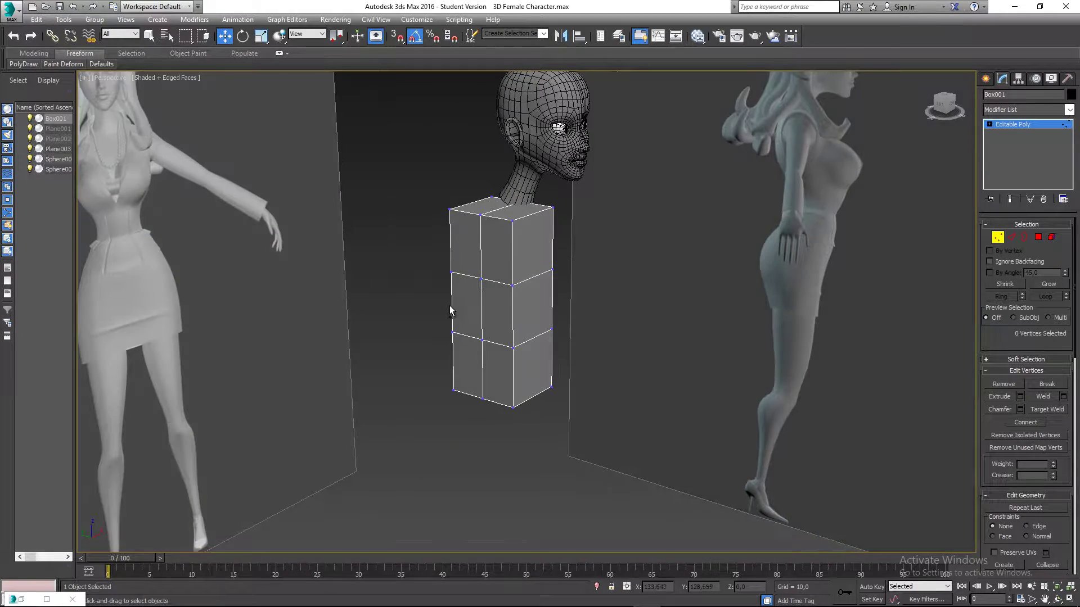
{"action": "key", "text": "f"}
{"action": "scroll", "coordinate": [445, 327], "scroll_direction": "up", "scroll_amount": 3}
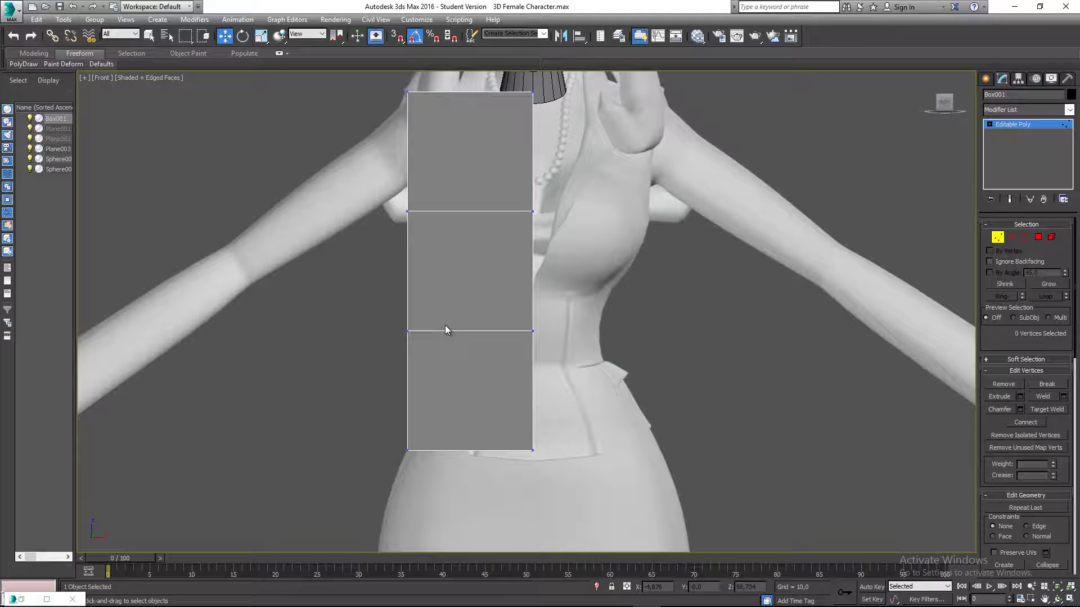
{"action": "middle_click_drag", "start_coordinate": [397, 189], "coordinate": [364, 190]}
{"action": "key", "text": "l"}
{"action": "middle_click_drag", "start_coordinate": [429, 267], "coordinate": [472, 219]}
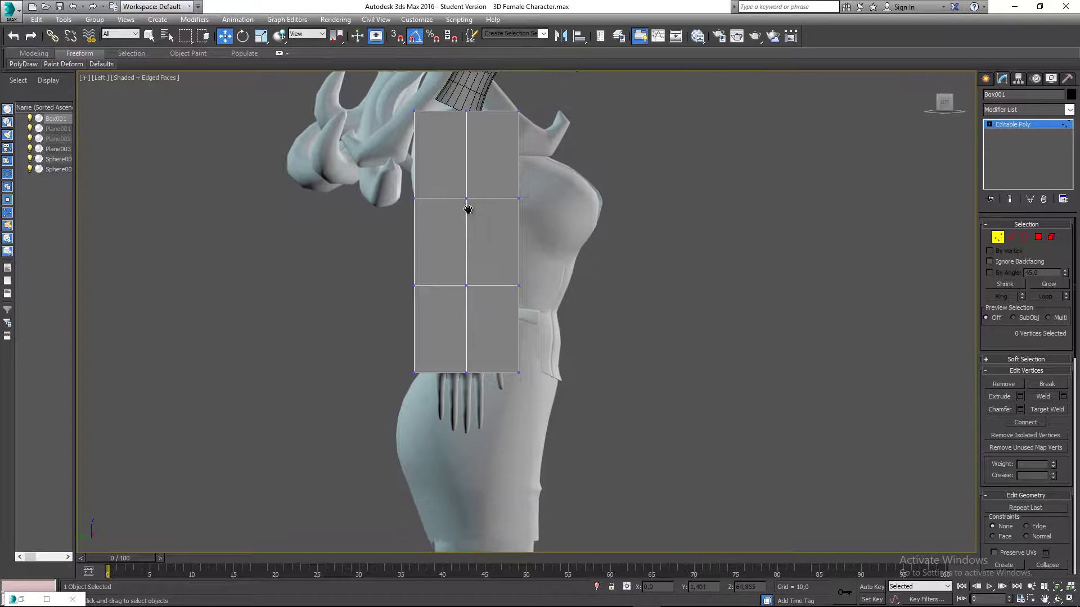
{"action": "middle_click_drag", "start_coordinate": [442, 282], "coordinate": [442, 304]}
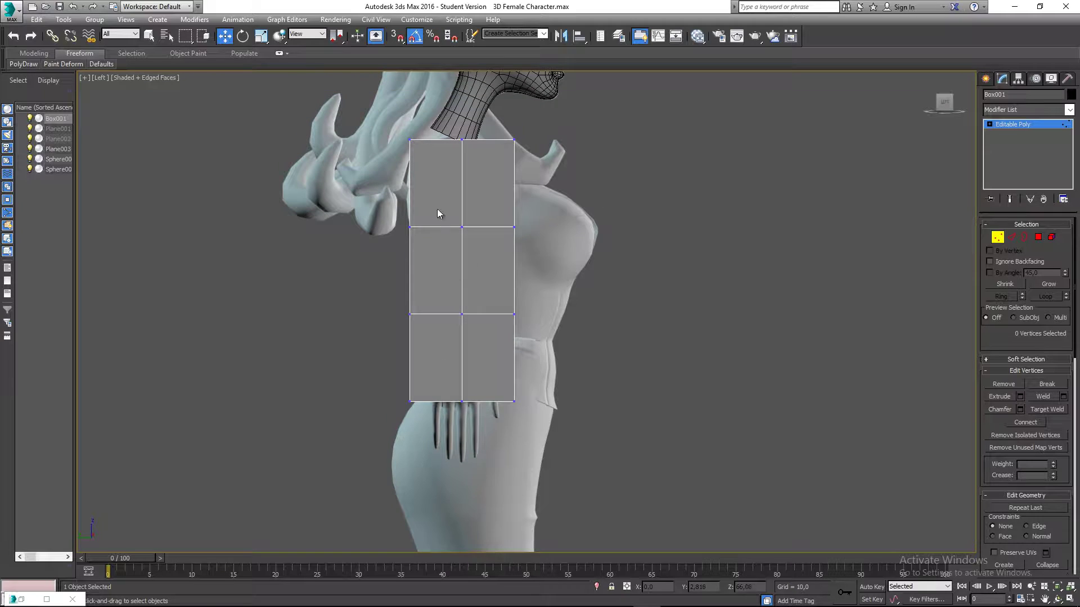
{"action": "middle_click_drag", "start_coordinate": [494, 229], "coordinate": [498, 240]}
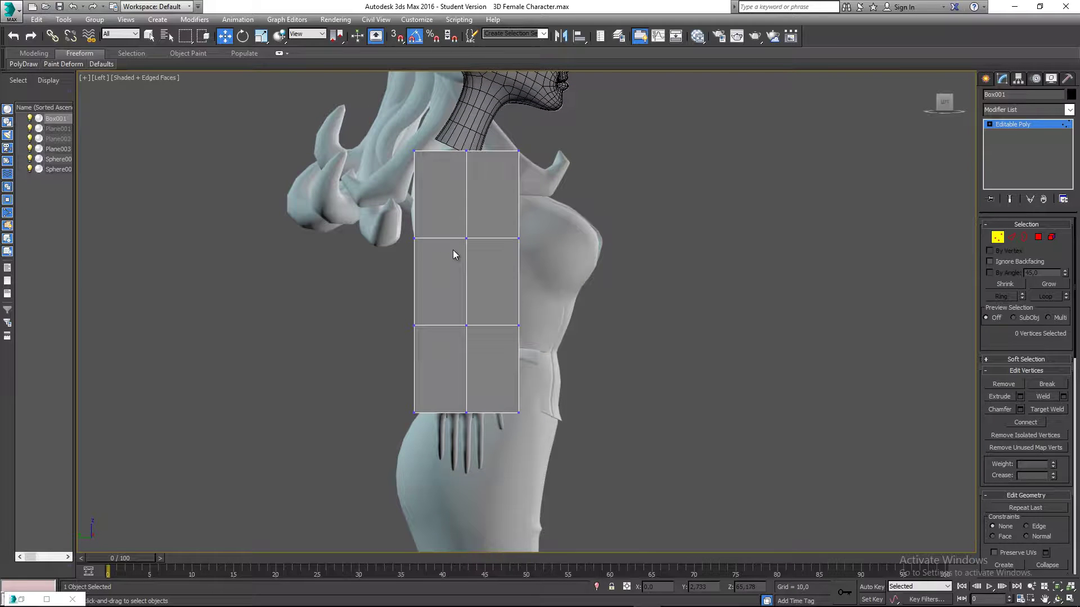
- Turn on See-Through display for the torso box in its object properties, so the side reference shows behind it
{"action": "key", "text": "alt+x"}
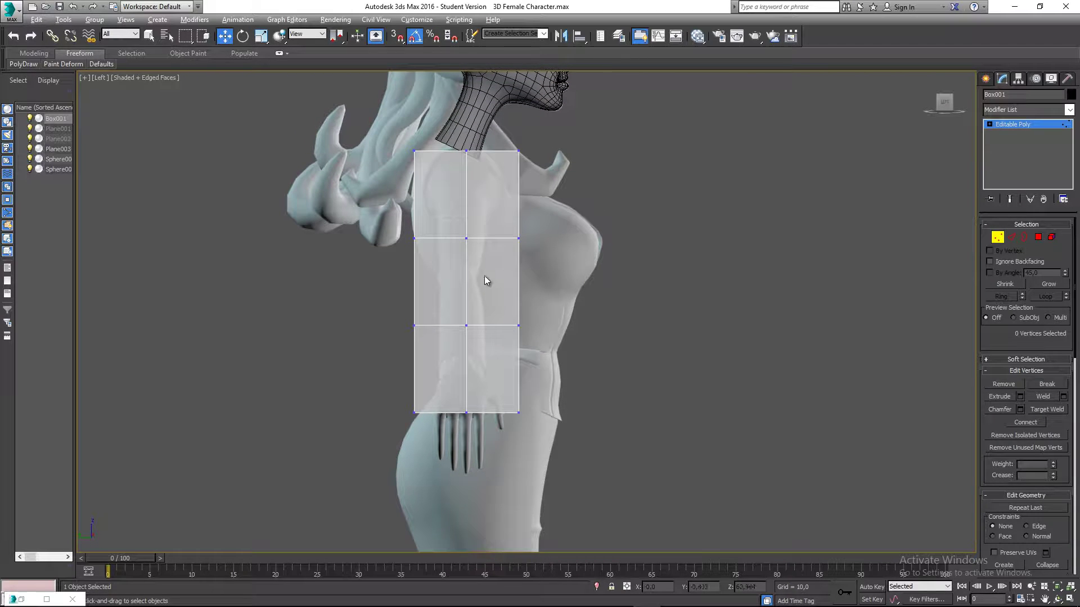
{"action": "scroll", "coordinate": [483, 272], "scroll_direction": "up", "scroll_amount": 3}
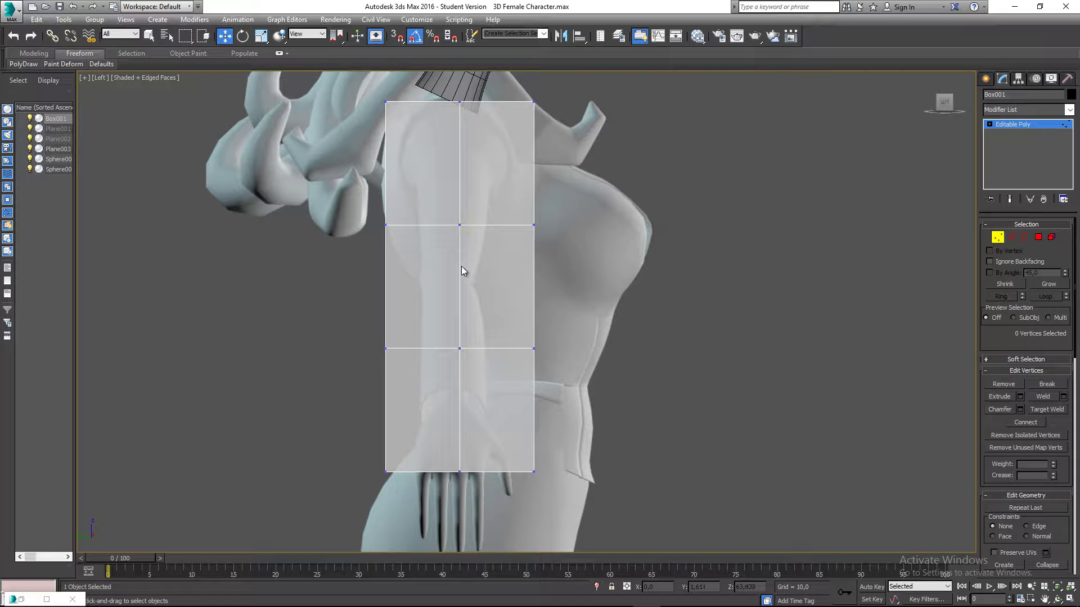
{"action": "key", "text": "alt+x"}
{"action": "middle_click_drag", "start_coordinate": [438, 220], "coordinate": [435, 246]}
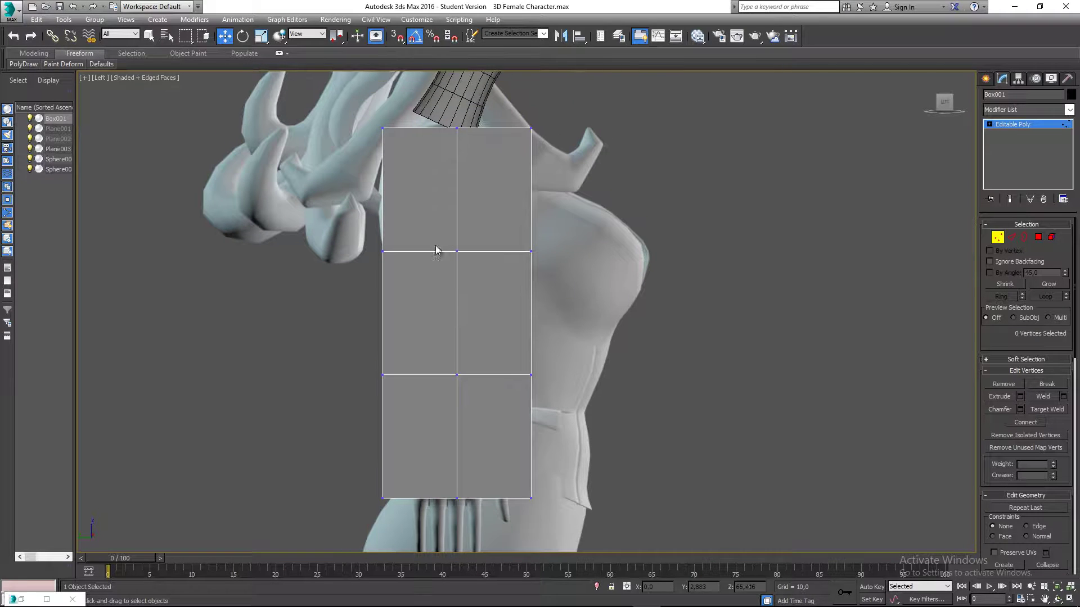
{"action": "right_click", "coordinate": [416, 179]}
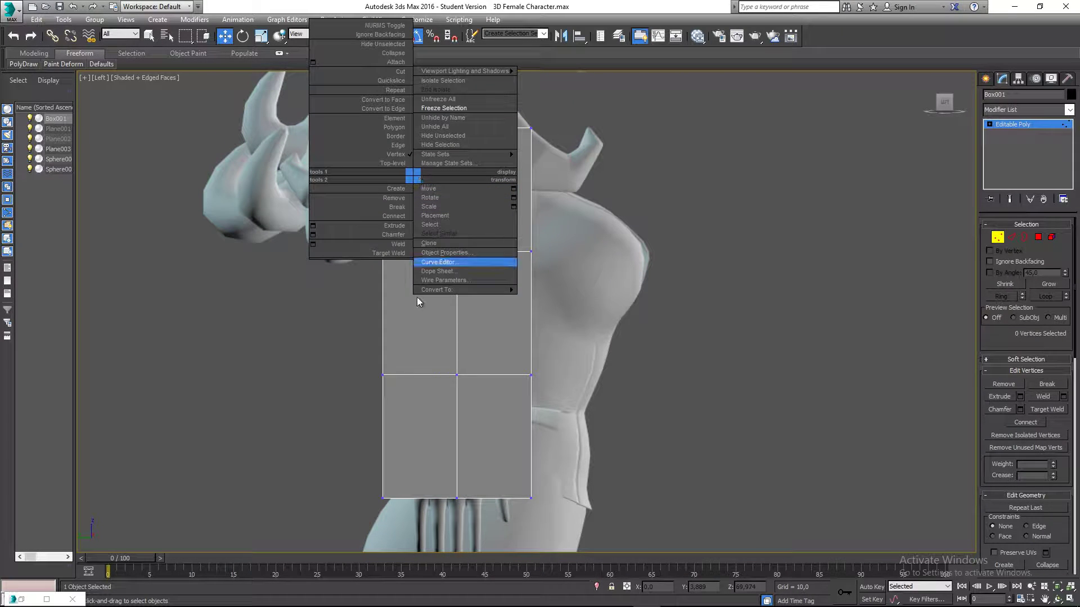
{"action": "left_click", "coordinate": [437, 254]}
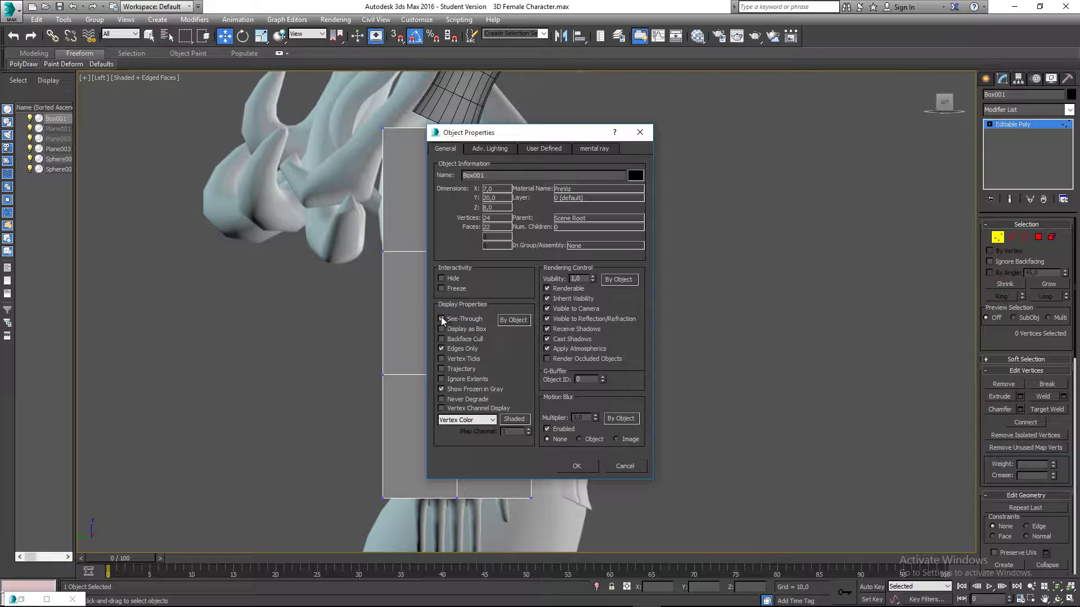
{"action": "left_click", "coordinate": [576, 464]}
{"action": "middle_click_drag", "start_coordinate": [585, 348], "coordinate": [605, 325]}
{"action": "mouse_move", "coordinate": [496, 279]}
{"action": "middle_mouse_down"}
{"action": "mouse_move", "coordinate": [494, 291]}
{"action": "mouse_move", "coordinate": [479, 273]}
{"action": "middle_mouse_up"}
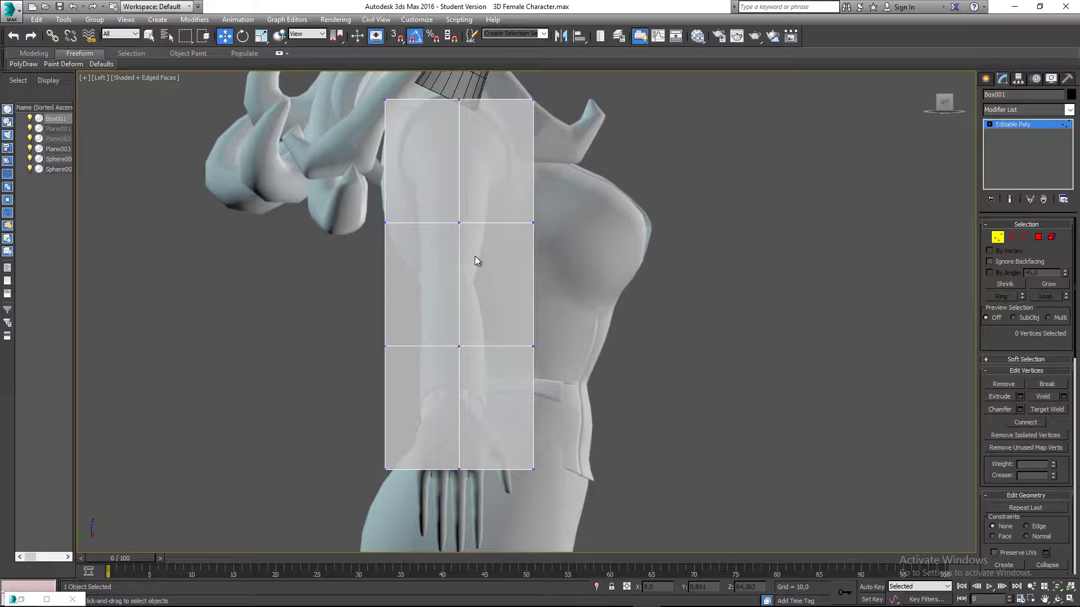
- Toggle the torso box's see-through display off and back on several times to compare it with the side reference
{"action": "key", "text": "alt+x"}
{"action": "key", "text": "alt+x"}
{"action": "key", "text": "alt+x"}
{"action": "key", "text": "alt+x"}
{"action": "key", "text": "alt+x"}
{"action": "key", "text": "alt+x"}
{"action": "middle_click_drag", "start_coordinate": [502, 304], "coordinate": [471, 356]}
{"action": "middle_click_drag", "start_coordinate": [457, 233], "coordinate": [471, 217]}
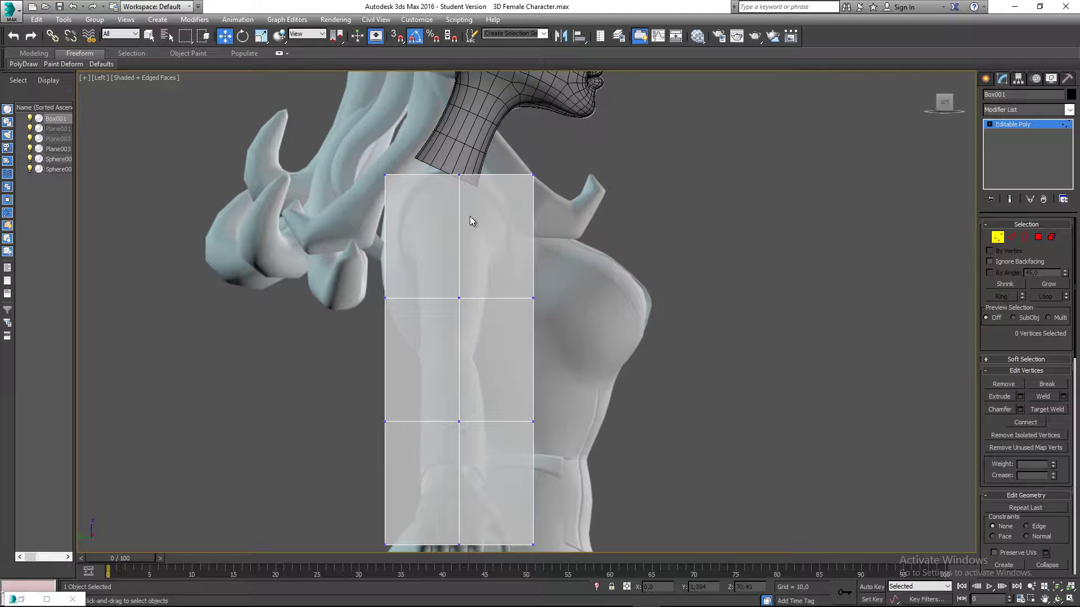
- Lower the back and front top corner vertices in the left view, pulling the front ones inward to form a sloped shoulder
{"action": "left_click_drag", "start_coordinate": [441, 226], "coordinate": [441, 226]}
{"action": "left_click_drag", "start_coordinate": [399, 160], "coordinate": [402, 190]}
{"action": "left_click_drag", "start_coordinate": [543, 195], "coordinate": [545, 196]}
{"action": "left_click_drag", "start_coordinate": [548, 157], "coordinate": [525, 185]}
- Pull the chest row's front vertices toward the bust and shift its middle and back vertices slightly forward
{"action": "middle_click_drag", "start_coordinate": [558, 245], "coordinate": [585, 183]}
{"action": "left_click_drag", "start_coordinate": [558, 237], "coordinate": [605, 218]}
{"action": "left_click", "coordinate": [486, 237]}
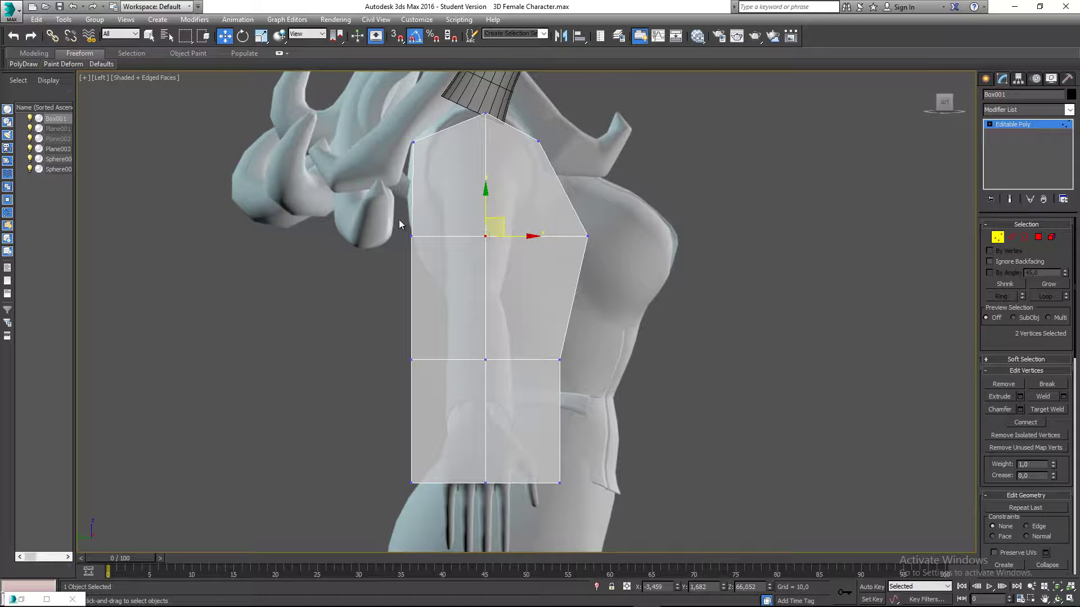
{"action": "left_click_drag", "start_coordinate": [459, 254], "coordinate": [481, 222], "text": "ctrl"}
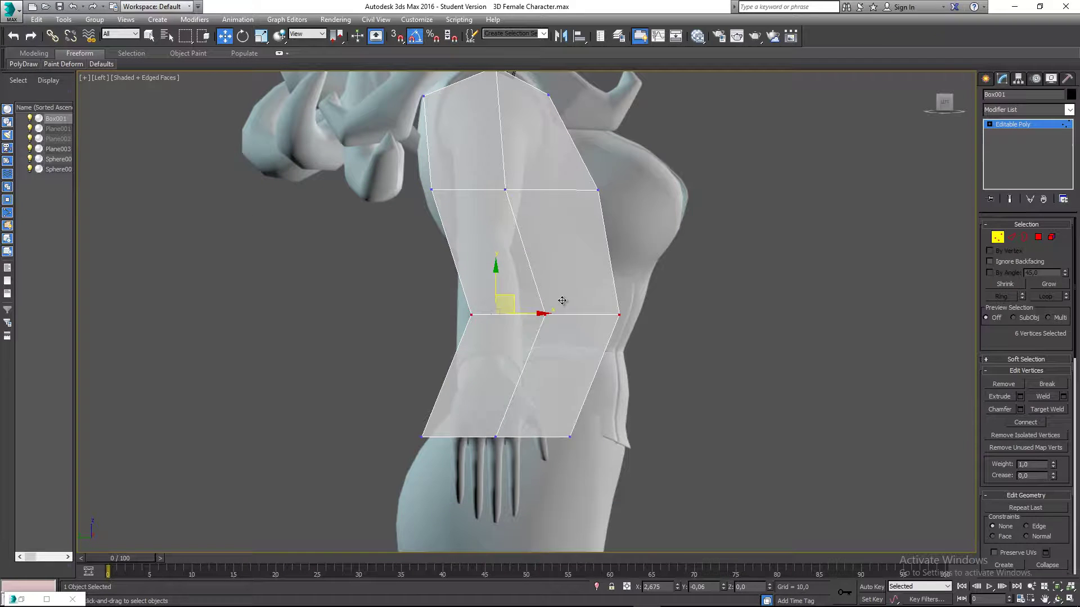
- Shift the waist row of vertices forward to the reference waist, and move the bottom row slightly forward
{"action": "left_click_drag", "start_coordinate": [632, 298], "coordinate": [568, 388], "text": "ctrl"}
{"action": "middle_click_drag", "start_coordinate": [568, 385], "coordinate": [588, 329]}
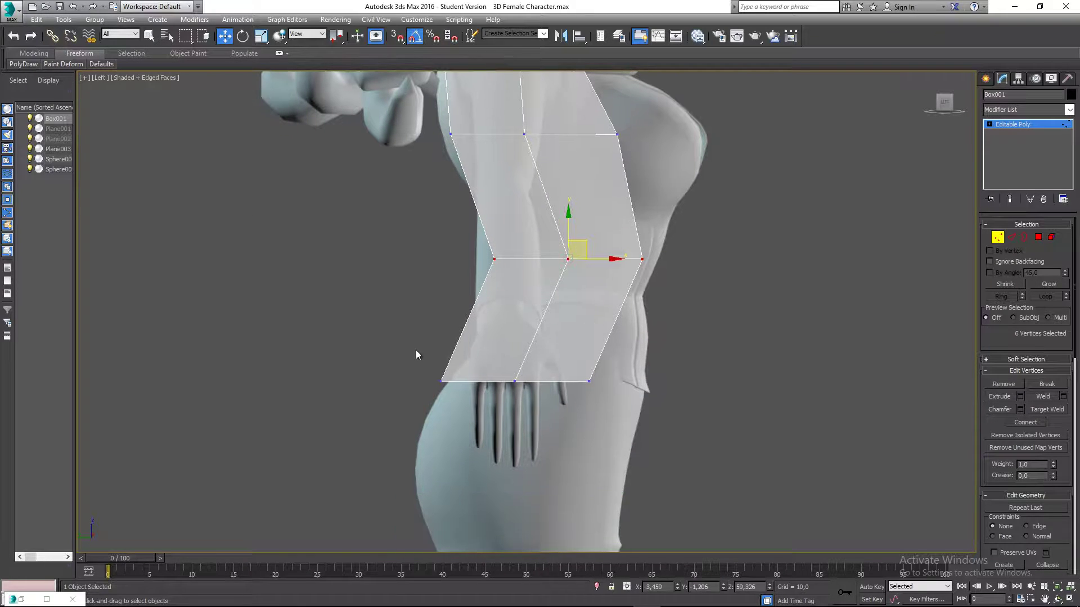
{"action": "left_click_drag", "start_coordinate": [594, 398], "coordinate": [565, 382]}
- Move the waist row's back vertices slightly down and forward, and fine-tune its front vertices against the side reference
{"action": "left_click_drag", "start_coordinate": [459, 250], "coordinate": [518, 252]}
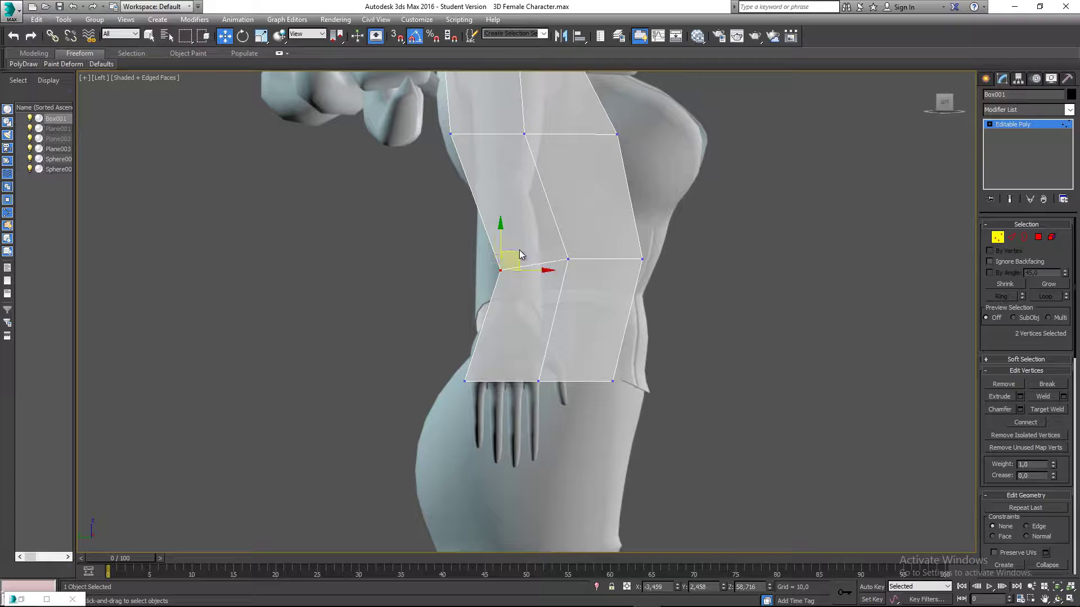
{"action": "left_click", "coordinate": [568, 258]}
{"action": "left_click", "coordinate": [641, 259]}
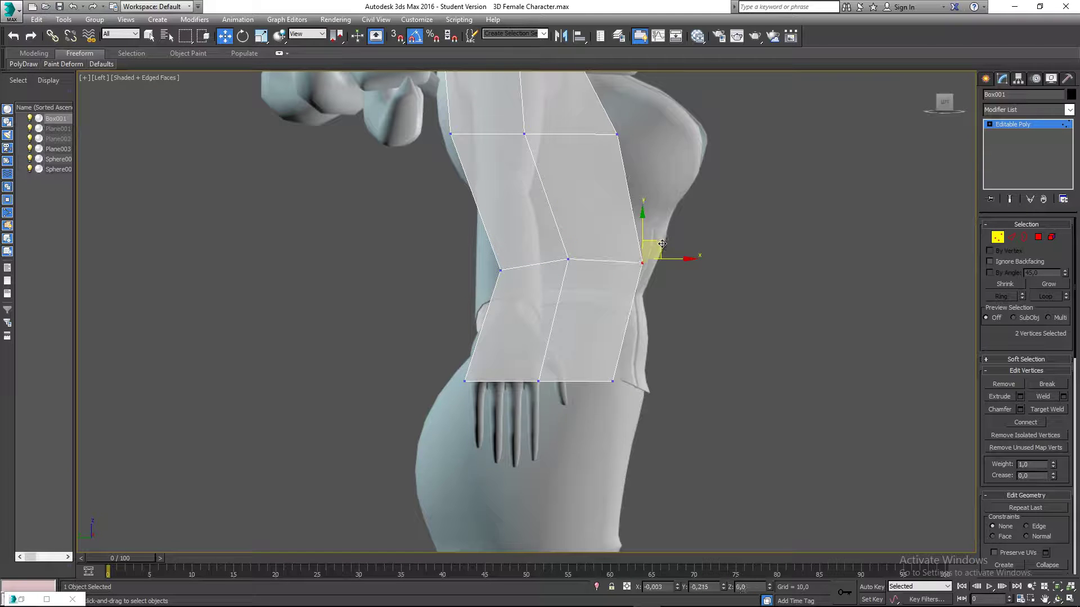
{"action": "scroll", "coordinate": [658, 300], "scroll_direction": "down", "scroll_amount": 3}
{"action": "left_click", "coordinate": [647, 259]}
{"action": "middle_click_drag", "start_coordinate": [628, 266], "coordinate": [616, 291]}
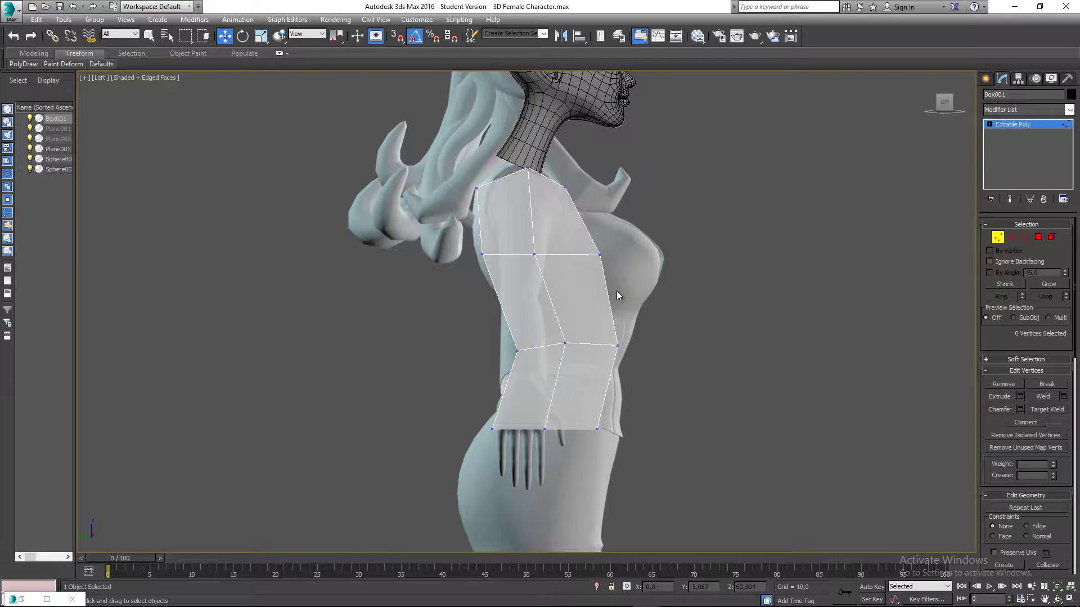
- Pull the outer waist vertices inward and down in the front view to match the reference waistline
{"action": "key", "text": "f"}
{"action": "middle_click_drag", "start_coordinate": [487, 276], "coordinate": [507, 205]}
{"action": "left_click_drag", "start_coordinate": [364, 198], "coordinate": [459, 229]}
{"action": "middle_click_drag", "start_coordinate": [459, 229], "coordinate": [457, 277]}
{"action": "left_click_drag", "start_coordinate": [446, 268], "coordinate": [501, 268]}
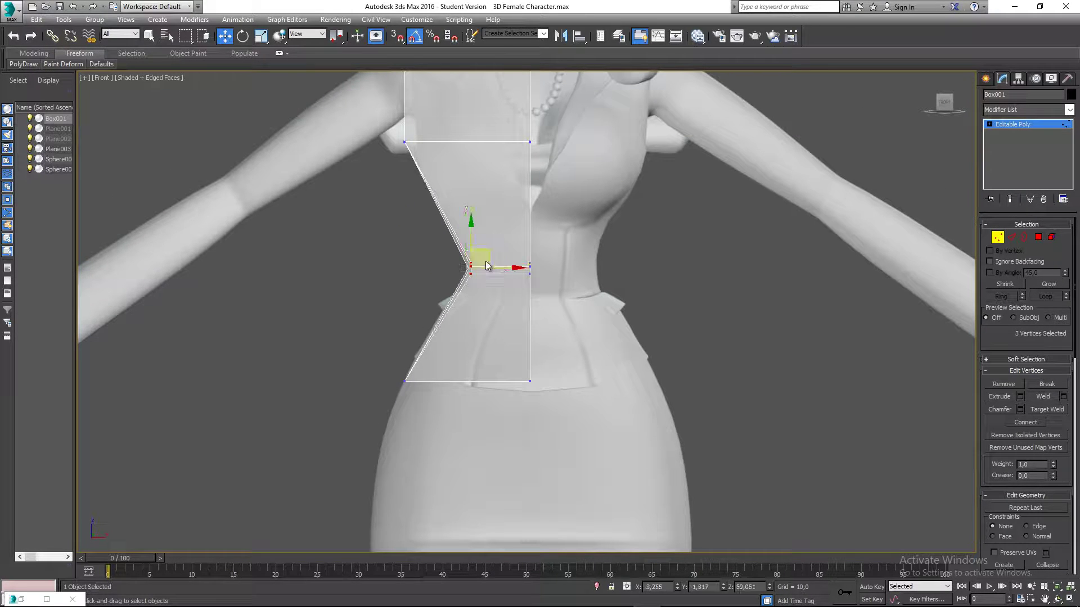
{"action": "left_click_drag", "start_coordinate": [473, 233], "coordinate": [474, 246]}
{"action": "middle_click_drag", "start_coordinate": [474, 247], "coordinate": [495, 295]}
- Move the outer vertices of the chest, waist and bottom rows inward to follow the body outline in the front view
{"action": "left_click_drag", "start_coordinate": [393, 192], "coordinate": [489, 225]}
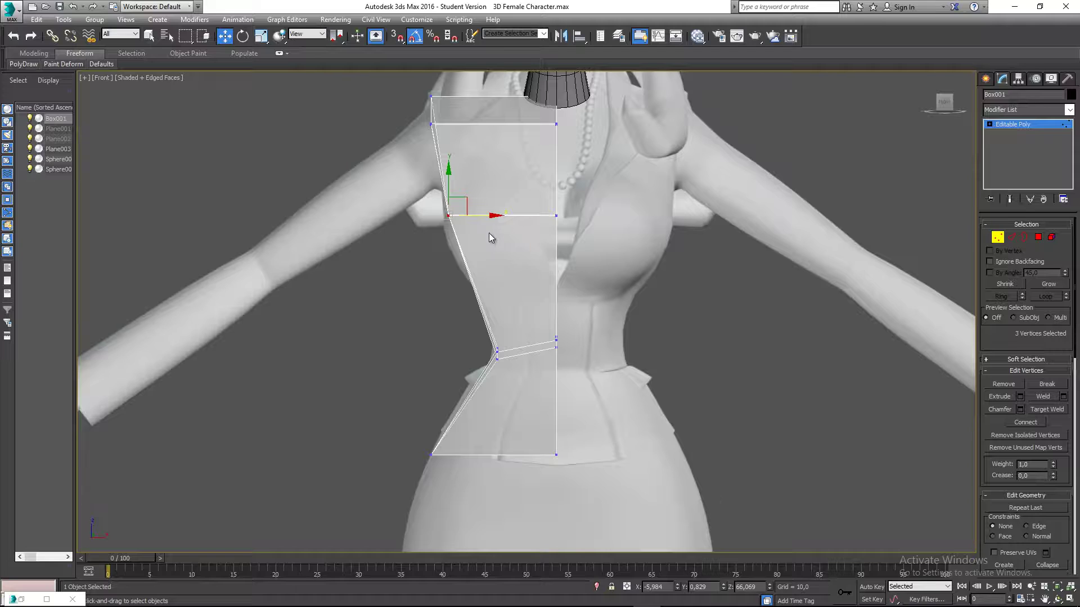
{"action": "middle_click_drag", "start_coordinate": [466, 315], "coordinate": [477, 287]}
{"action": "left_click_drag", "start_coordinate": [479, 297], "coordinate": [532, 326]}
{"action": "left_click_drag", "start_coordinate": [416, 396], "coordinate": [478, 429]}
{"action": "middle_click_drag", "start_coordinate": [452, 198], "coordinate": [452, 293]}
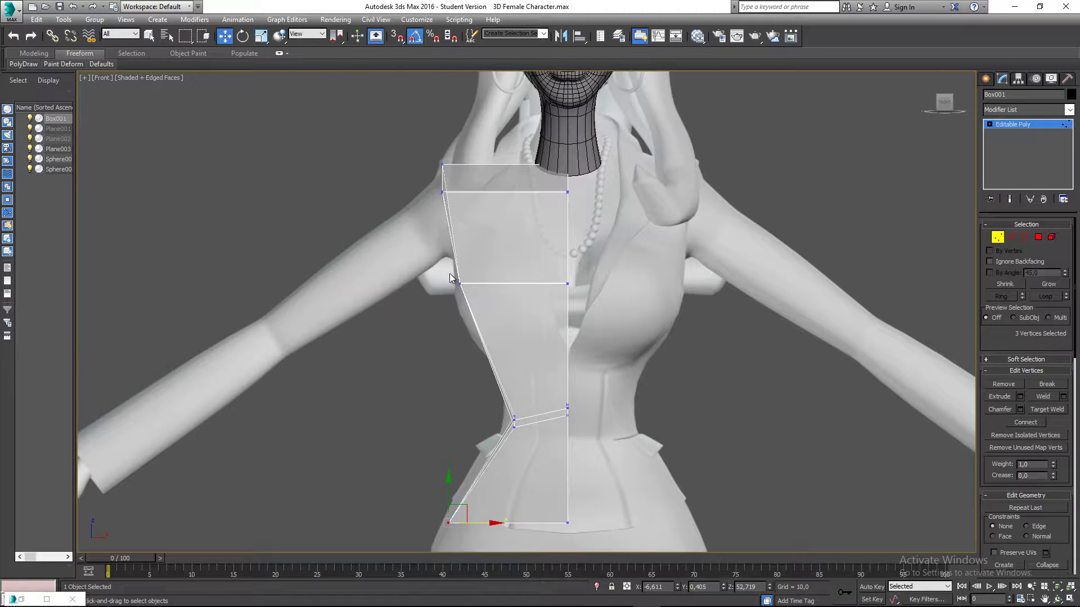
- Move the outer shoulder vertices inward and nudge the outer chest vertices further toward the center
{"action": "left_click_drag", "start_coordinate": [412, 153], "coordinate": [487, 184]}
{"action": "left_click", "coordinate": [460, 284]}
{"action": "left_click_drag", "start_coordinate": [489, 284], "coordinate": [493, 284]}
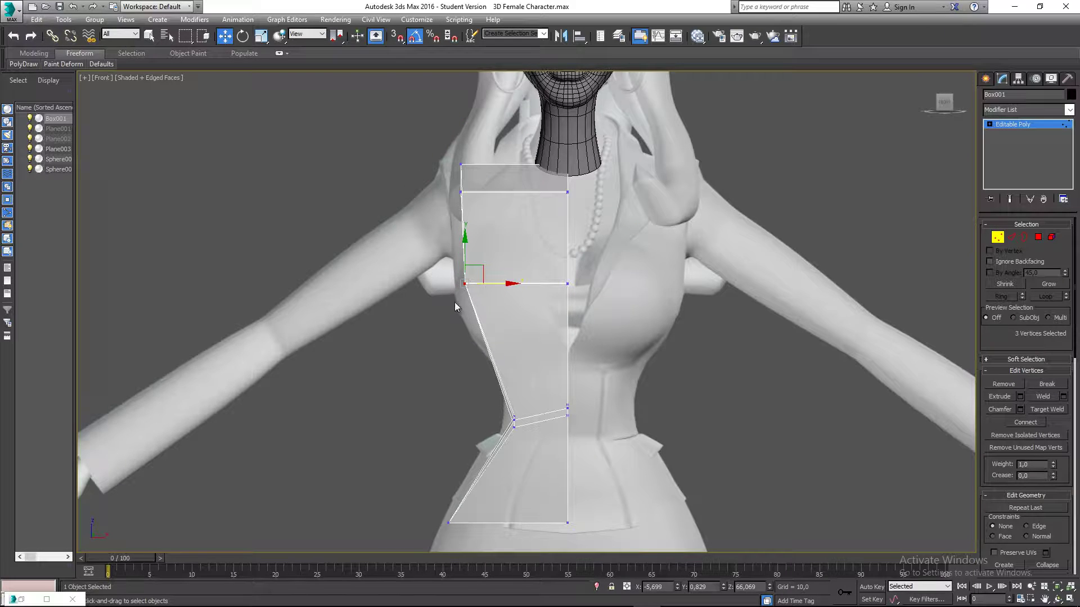
- Connect the vertical edges between the chest and waist rows with a new edge loop around the torso
{"action": "scroll", "coordinate": [418, 307], "scroll_direction": "down", "scroll_amount": 5}
{"action": "key", "text": "p"}
{"action": "middle_click_drag", "start_coordinate": [433, 305], "coordinate": [510, 330], "text": "alt"}
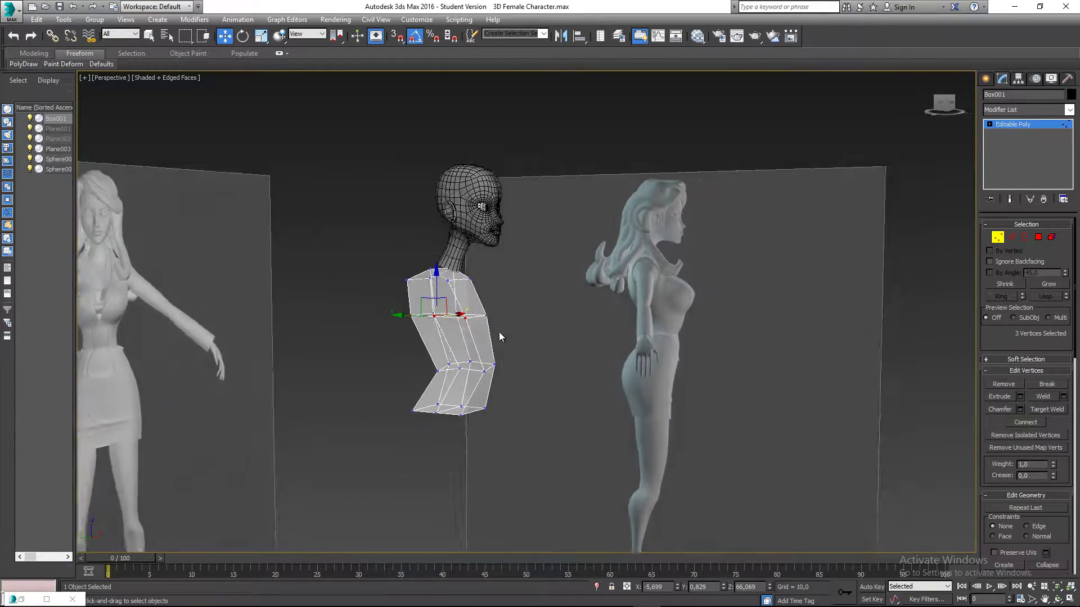
{"action": "scroll", "coordinate": [511, 330], "scroll_direction": "up", "scroll_amount": 5}
{"action": "left_click", "coordinate": [1011, 237]}
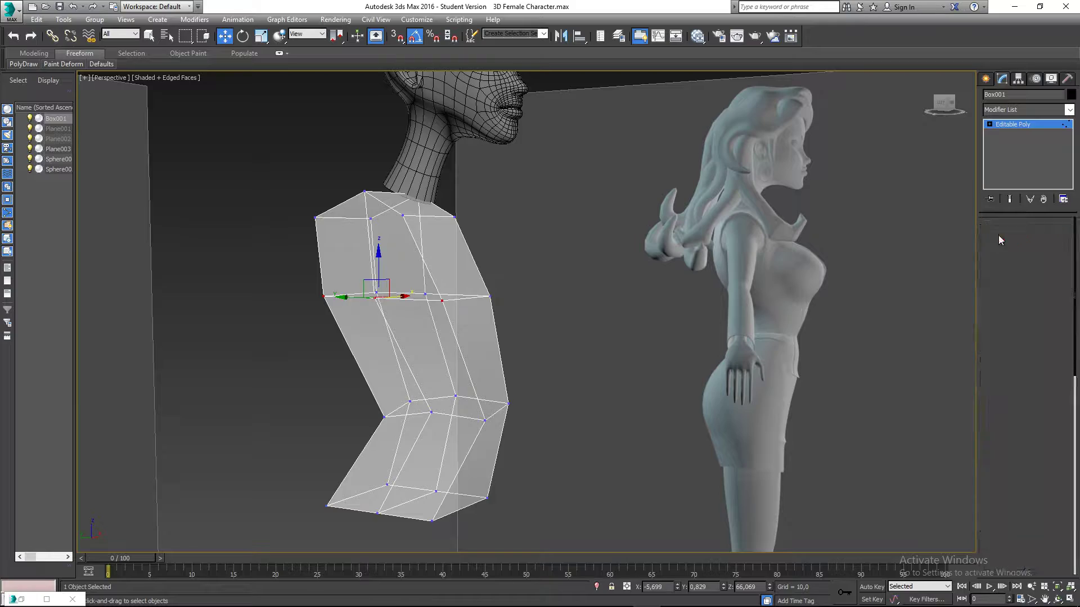
{"action": "middle_click_drag", "start_coordinate": [594, 337], "coordinate": [630, 339]}
{"action": "left_click_drag", "start_coordinate": [327, 362], "coordinate": [326, 363]}
{"action": "mouse_move", "coordinate": [360, 362]}
{"action": "middle_mouse_down", "text": "alt"}
{"action": "mouse_move", "coordinate": [338, 362]}
{"action": "mouse_move", "coordinate": [374, 374]}
{"action": "middle_mouse_up", "text": "alt"}
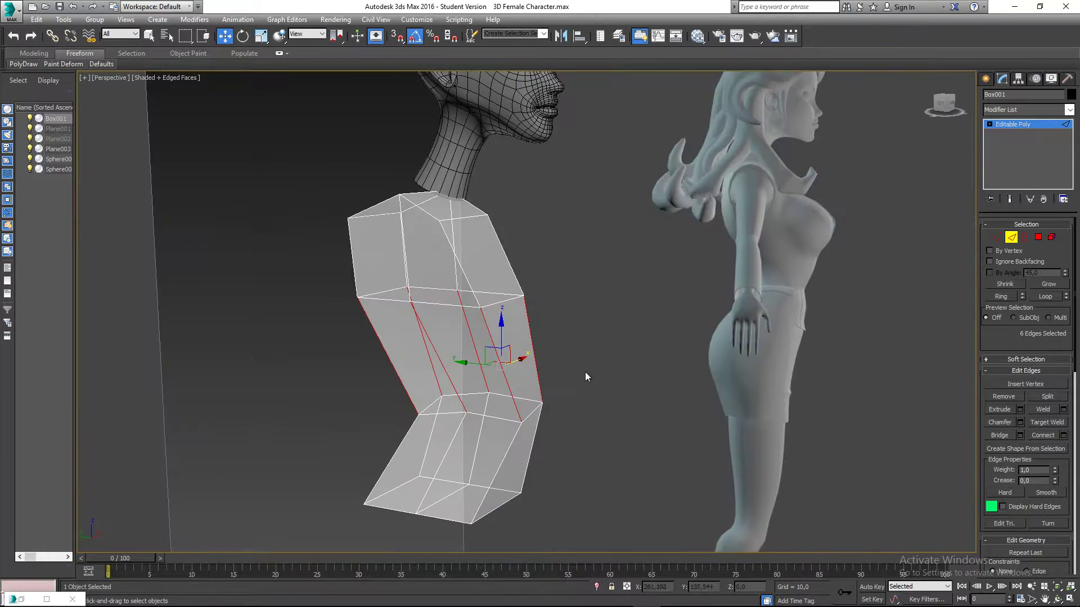
{"action": "left_click", "coordinate": [1049, 437]}
{"action": "middle_click_drag", "start_coordinate": [489, 388], "coordinate": [501, 389], "text": "alt"}
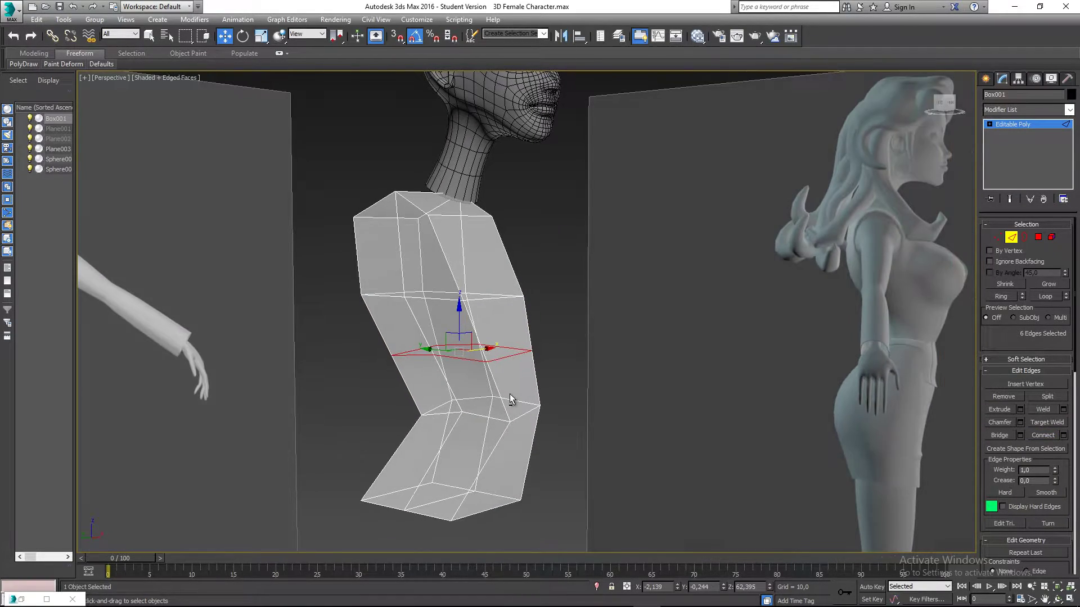
- Move the new loop's outer vertices inward and down, and lower its center vertices to the underbust in the front view
{"action": "key", "text": "f"}
{"action": "scroll", "coordinate": [470, 369], "scroll_direction": "up", "scroll_amount": 8}
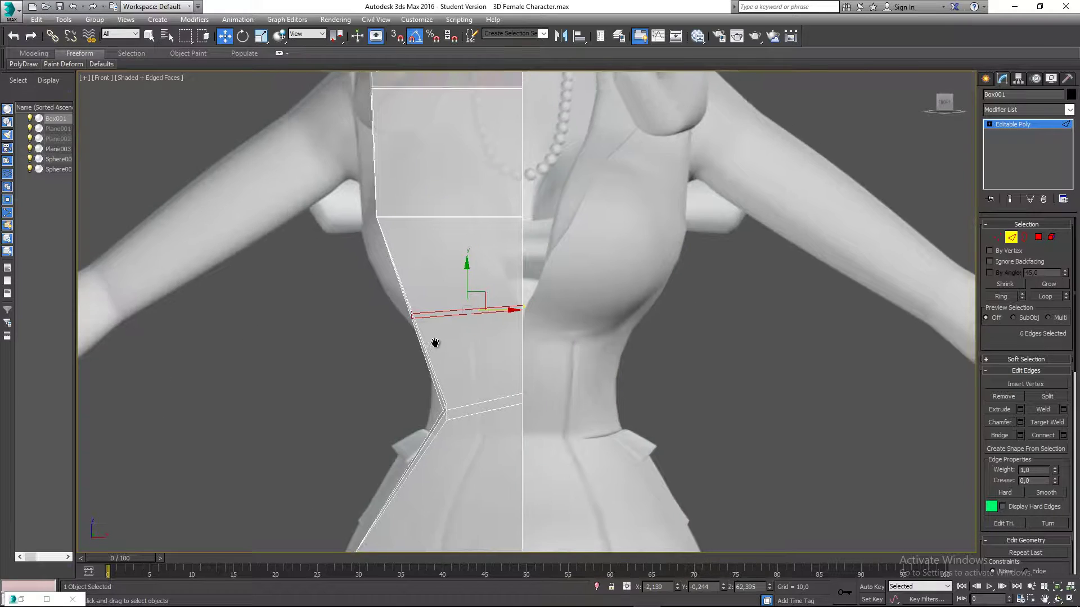
{"action": "key", "text": "1"}
{"action": "left_click_drag", "start_coordinate": [384, 290], "coordinate": [432, 332]}
{"action": "left_click_drag", "start_coordinate": [425, 294], "coordinate": [438, 317]}
{"action": "left_click_drag", "start_coordinate": [502, 261], "coordinate": [576, 339]}
{"action": "left_click_drag", "start_coordinate": [562, 265], "coordinate": [562, 298]}
- Move the outer waist vertices slightly outward and refine the underbust loop's outer vertices along the reference silhouette
{"action": "middle_click_drag", "start_coordinate": [509, 313], "coordinate": [516, 344]}
{"action": "left_click_drag", "start_coordinate": [395, 341], "coordinate": [459, 367]}
{"action": "middle_click_drag", "start_coordinate": [480, 465], "coordinate": [495, 411]}
{"action": "mouse_move", "coordinate": [495, 409]}
{"action": "left_mouse_down"}
{"action": "mouse_move", "coordinate": [465, 451]}
{"action": "mouse_move", "coordinate": [489, 428]}
{"action": "left_mouse_up"}
{"action": "left_click_drag", "start_coordinate": [431, 308], "coordinate": [473, 314]}
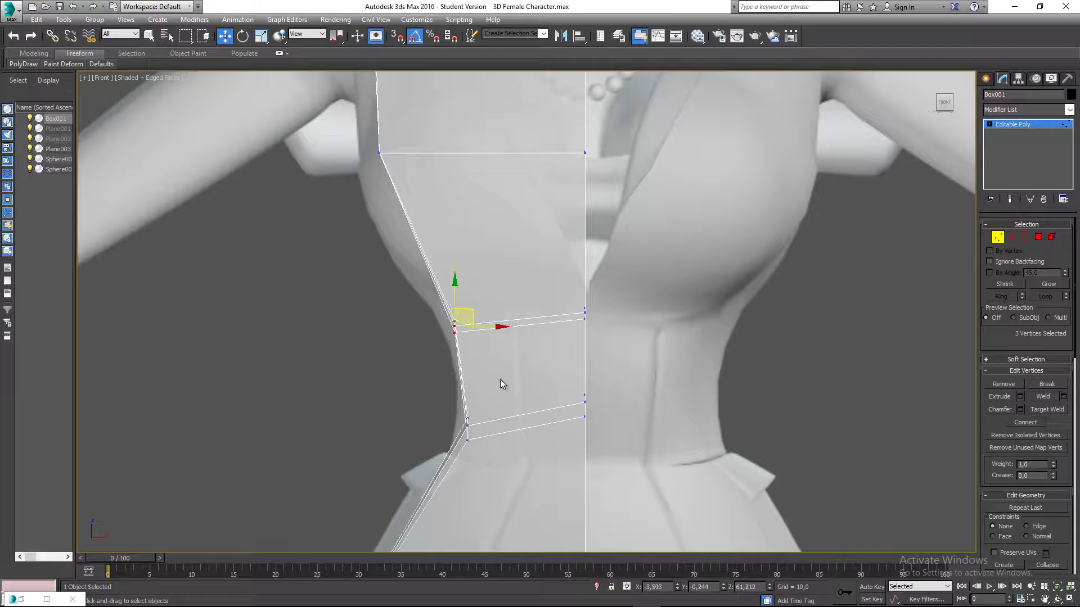
- Lower the center waist vertices to level the waist row, and adjust the underbust row against the front reference
{"action": "left_click", "coordinate": [502, 381]}
{"action": "scroll", "coordinate": [502, 381], "scroll_direction": "down", "scroll_amount": 4}
{"action": "scroll", "coordinate": [496, 393], "scroll_direction": "up", "scroll_amount": 4}
{"action": "left_click_drag", "start_coordinate": [543, 368], "coordinate": [591, 434]}
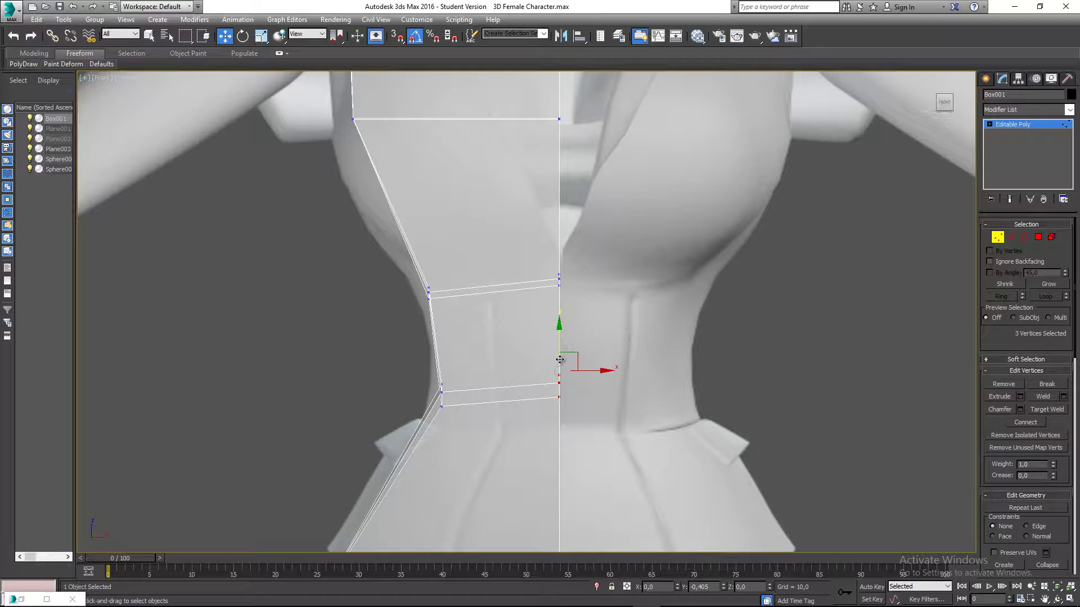
{"action": "left_click_drag", "start_coordinate": [560, 359], "coordinate": [554, 367]}
{"action": "left_click_drag", "start_coordinate": [393, 261], "coordinate": [582, 324]}
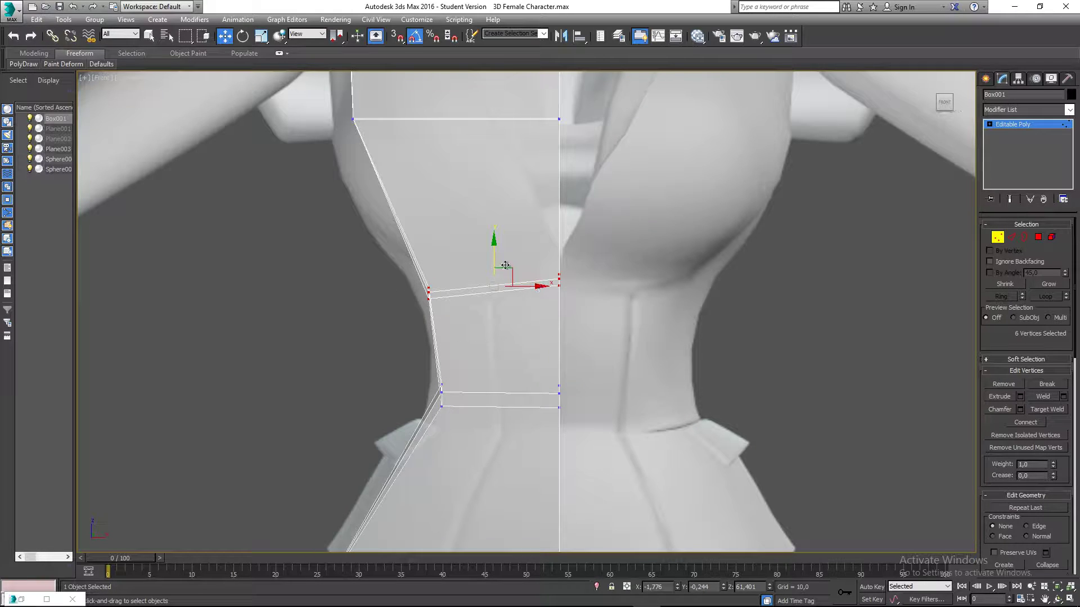
{"action": "left_click_drag", "start_coordinate": [377, 256], "coordinate": [403, 280]}
- Nudge the outer upper chest and shoulder vertices slightly outward to follow the front reference silhouette
{"action": "scroll", "coordinate": [358, 288], "scroll_direction": "down", "scroll_amount": 4}
{"action": "left_click", "coordinate": [380, 389]}
{"action": "middle_click_drag", "start_coordinate": [398, 237], "coordinate": [413, 323]}
{"action": "left_click_drag", "start_coordinate": [377, 223], "coordinate": [410, 240]}
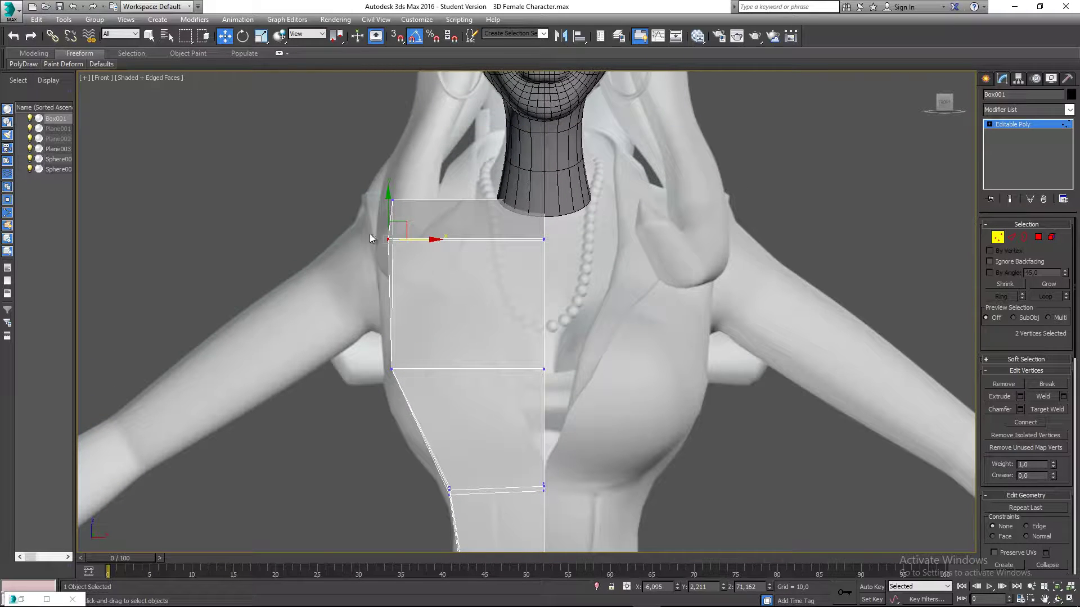
{"action": "left_click_drag", "start_coordinate": [356, 222], "coordinate": [424, 242]}
{"action": "middle_click_drag", "start_coordinate": [400, 262], "coordinate": [405, 293]}
{"action": "left_click_drag", "start_coordinate": [383, 221], "coordinate": [417, 232]}
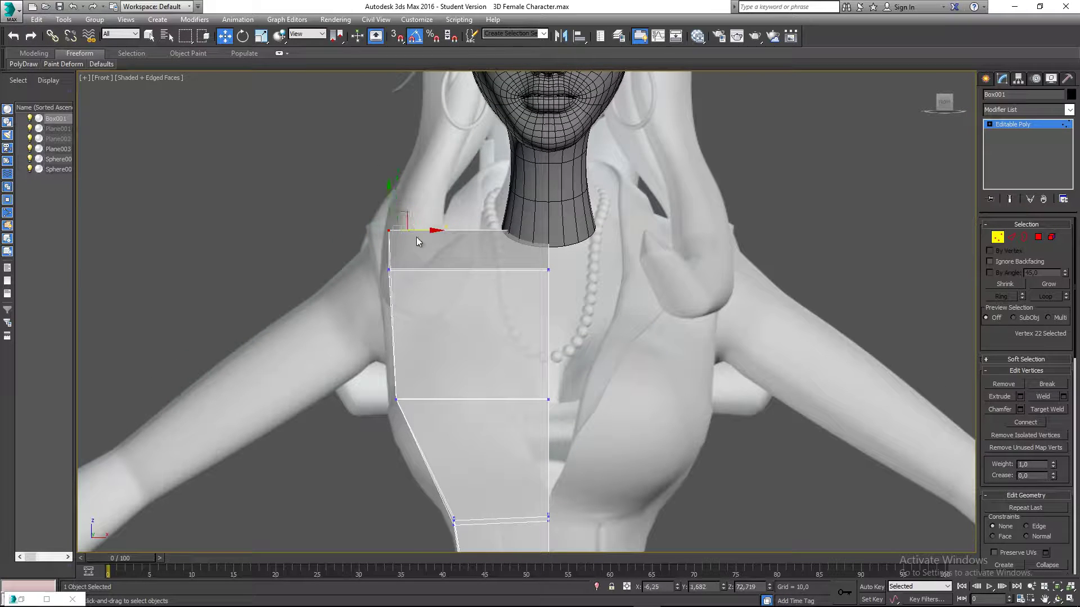
- Connect the vertical edges between the shoulder and chest rows with a new edge loop around the torso
{"action": "scroll", "coordinate": [418, 261], "scroll_direction": "down", "scroll_amount": 3}
{"action": "middle_click_drag", "start_coordinate": [462, 315], "coordinate": [467, 263]}
{"action": "scroll", "coordinate": [467, 262], "scroll_direction": "down", "scroll_amount": 1}
{"action": "scroll", "coordinate": [460, 401], "scroll_direction": "up", "scroll_amount": 1}
{"action": "middle_click_drag", "start_coordinate": [449, 349], "coordinate": [538, 369]}
{"action": "key", "text": "p"}
{"action": "middle_click_drag", "start_coordinate": [490, 340], "coordinate": [491, 350]}
{"action": "key", "text": "2"}
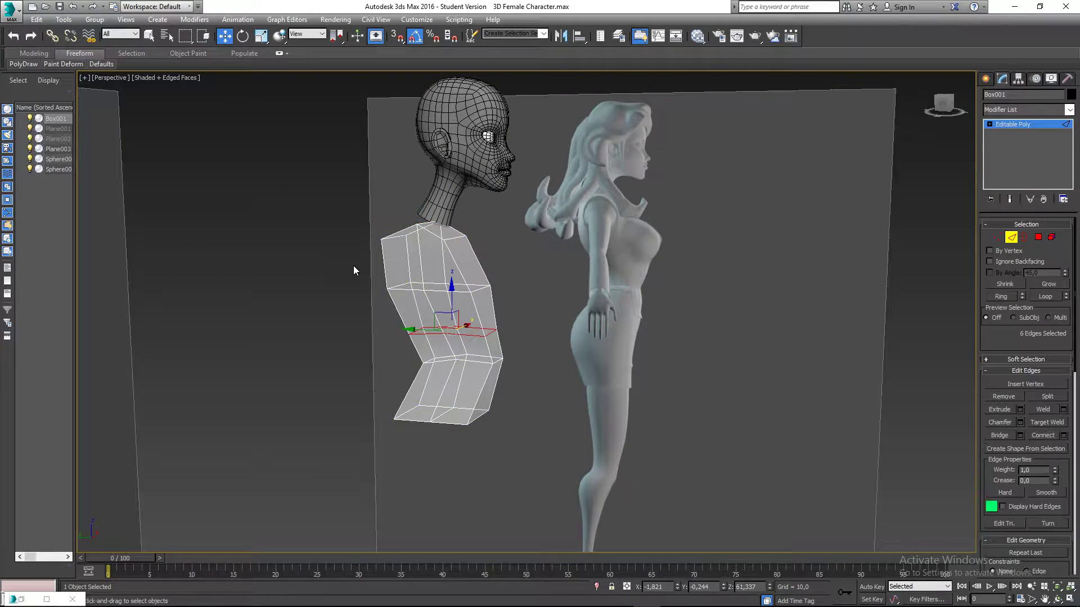
{"action": "left_click_drag", "start_coordinate": [525, 282], "coordinate": [555, 275]}
{"action": "left_click", "coordinate": [1045, 435]}
{"action": "middle_click_drag", "start_coordinate": [591, 362], "coordinate": [589, 379]}
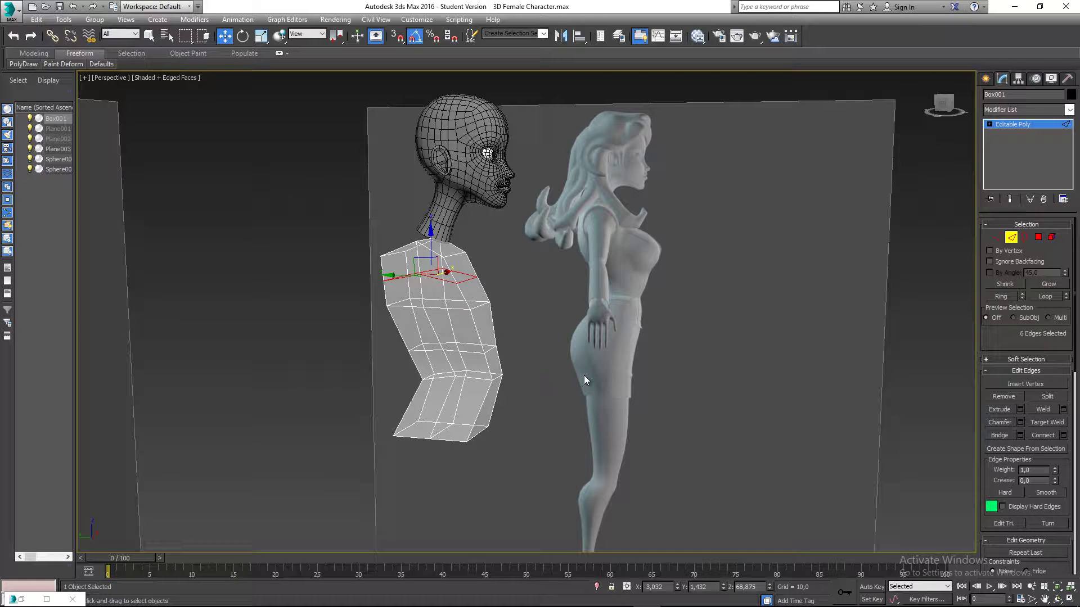
- Raise the new loop's middle vertices in the side view, and move its back and front vertices outward to the reference outline
{"action": "key", "text": "f"}
{"action": "scroll", "coordinate": [497, 248], "scroll_direction": "up", "scroll_amount": 4}
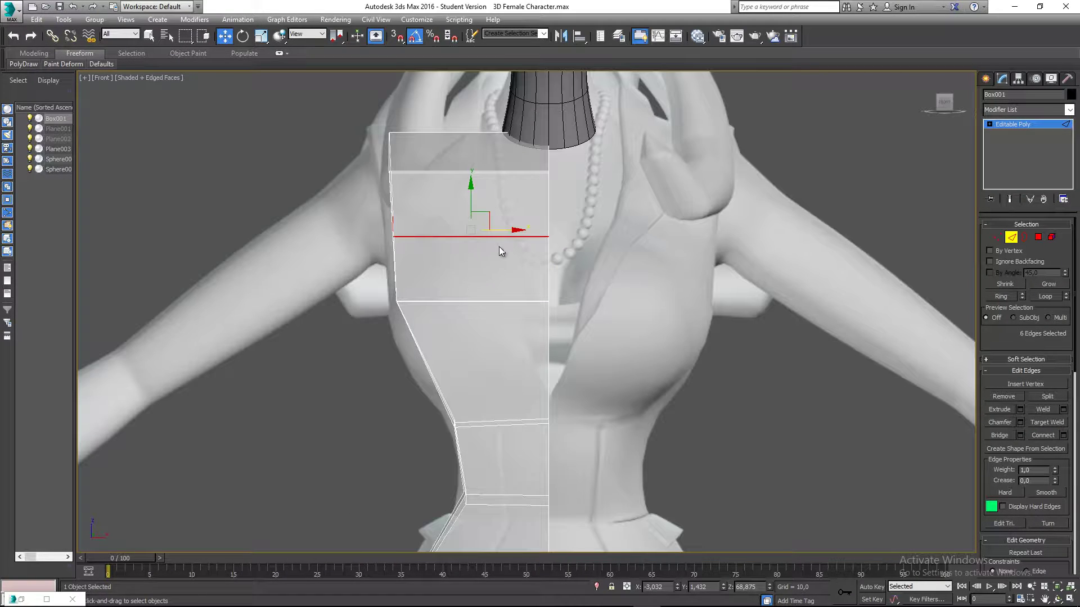
{"action": "key", "text": "l"}
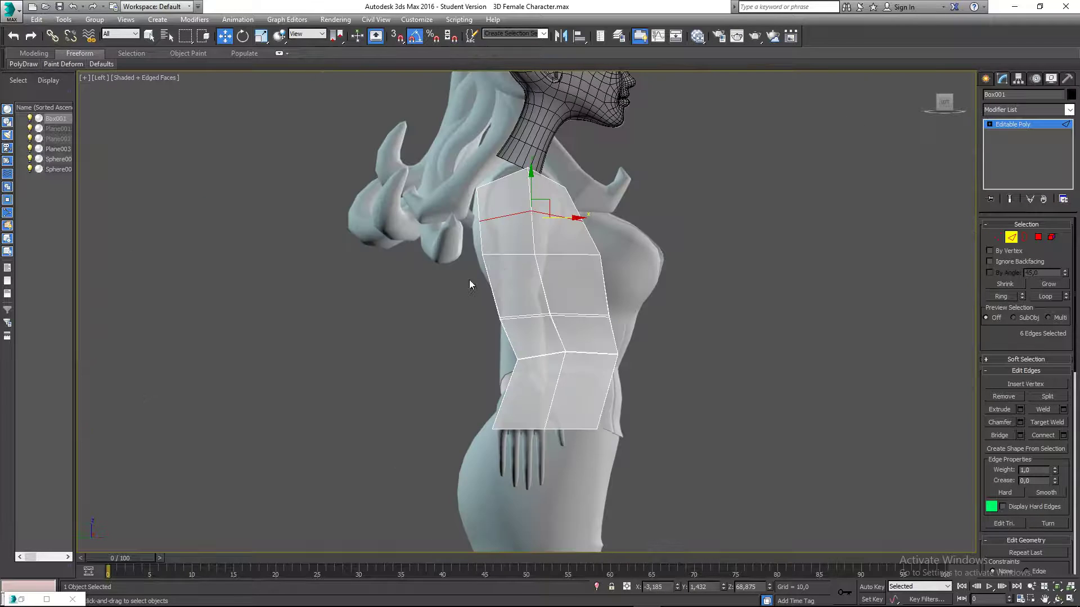
{"action": "scroll", "coordinate": [538, 268], "scroll_direction": "up", "scroll_amount": 3}
{"action": "middle_click_drag", "start_coordinate": [518, 286], "coordinate": [507, 308]}
{"action": "key", "text": "1"}
{"action": "left_click_drag", "start_coordinate": [478, 252], "coordinate": [508, 265]}
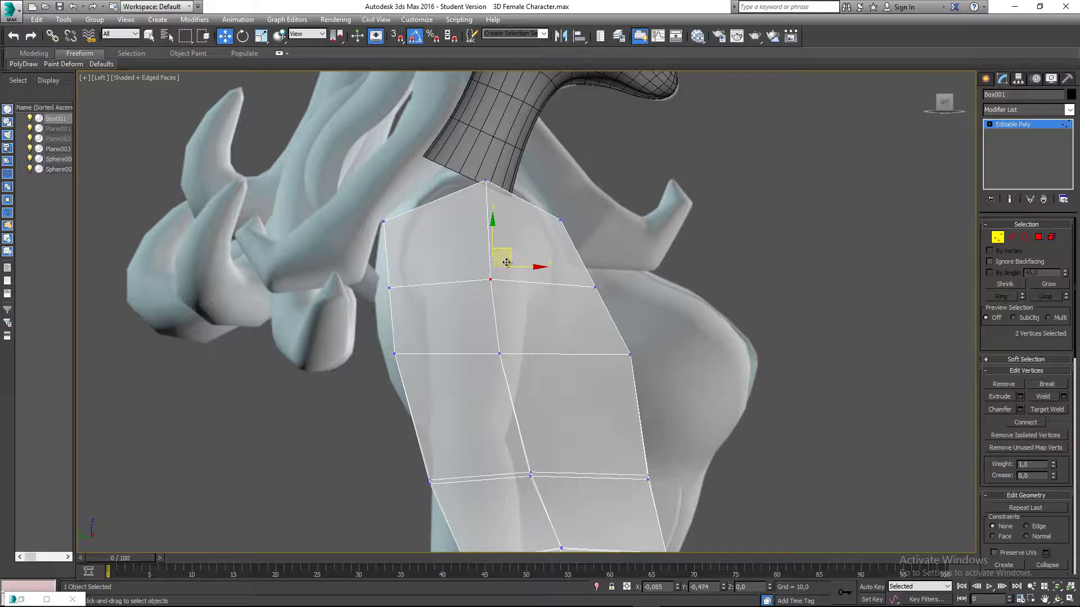
{"action": "left_click", "coordinate": [389, 288]}
{"action": "left_click_drag", "start_coordinate": [389, 288], "coordinate": [385, 287]}
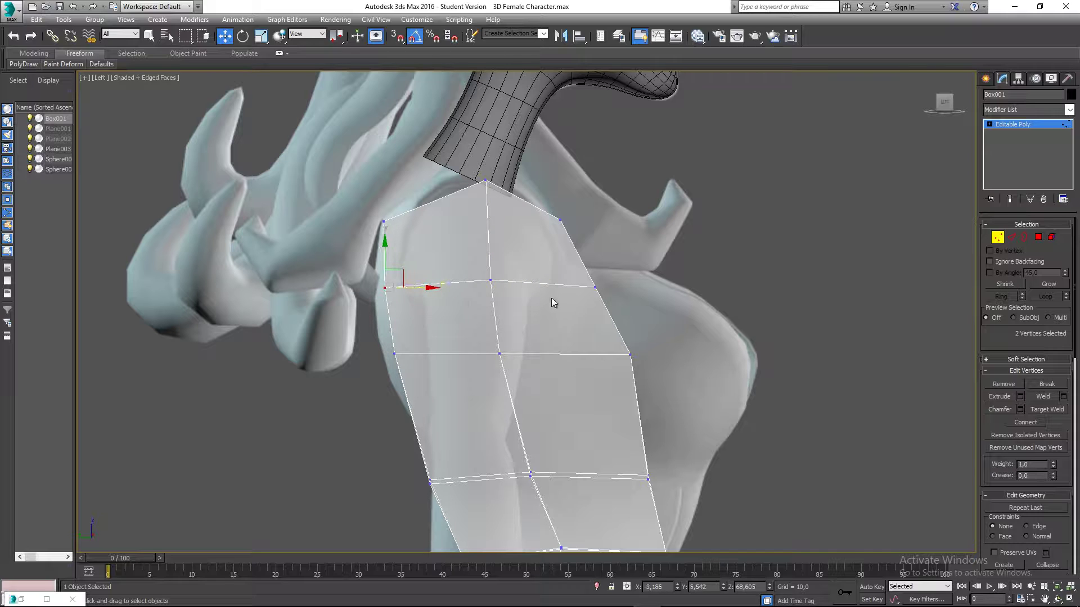
{"action": "left_click_drag", "start_coordinate": [614, 308], "coordinate": [628, 288]}
- Move the front chest vertices forward and down in the side view, and shift the row's middle and back vertices down and slightly forward
{"action": "middle_click_drag", "start_coordinate": [663, 344], "coordinate": [658, 290]}
{"action": "left_click_drag", "start_coordinate": [606, 280], "coordinate": [662, 302]}
{"action": "mouse_move", "coordinate": [661, 302]}
{"action": "middle_mouse_down"}
{"action": "mouse_move", "coordinate": [648, 284]}
{"action": "mouse_move", "coordinate": [655, 320]}
{"action": "middle_mouse_up"}
{"action": "mouse_move", "coordinate": [641, 255]}
{"action": "left_mouse_down"}
{"action": "mouse_move", "coordinate": [614, 269]}
{"action": "mouse_move", "coordinate": [641, 262]}
{"action": "left_mouse_up"}
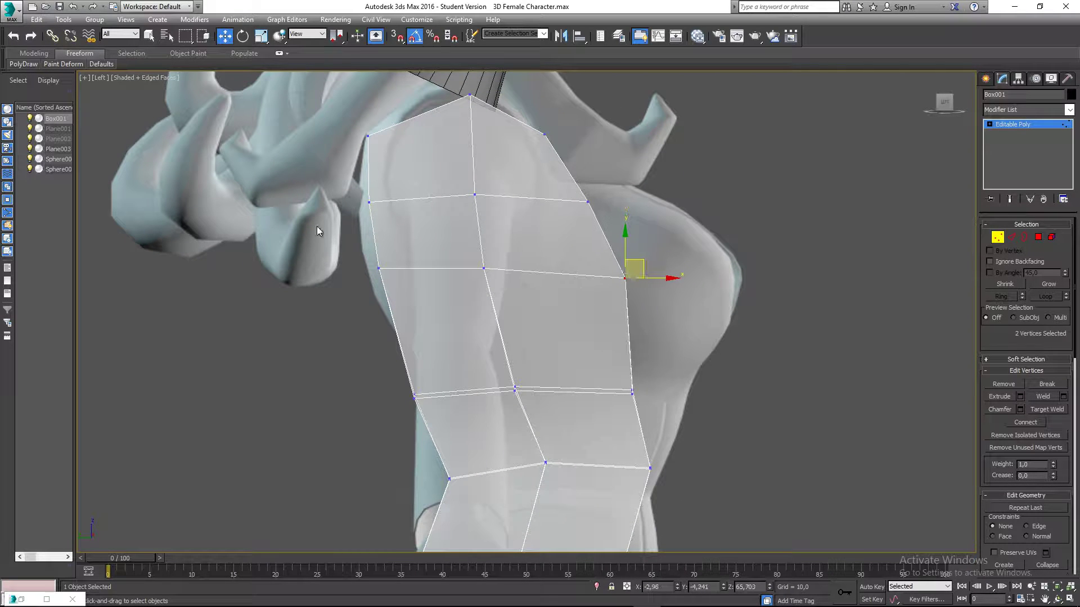
{"action": "left_click_drag", "start_coordinate": [655, 323], "coordinate": [656, 323]}
{"action": "left_click_drag", "start_coordinate": [512, 258], "coordinate": [517, 268]}
{"action": "left_click_drag", "start_coordinate": [367, 255], "coordinate": [407, 270]}
- Move the back underbust vertices forward and up to match the reference's back curve in the side view
{"action": "left_click_drag", "start_coordinate": [445, 428], "coordinate": [446, 428]}
{"action": "left_click_drag", "start_coordinate": [431, 385], "coordinate": [445, 365]}
{"action": "middle_click_drag", "start_coordinate": [441, 456], "coordinate": [459, 347]}
{"action": "left_click_drag", "start_coordinate": [458, 349], "coordinate": [495, 388]}
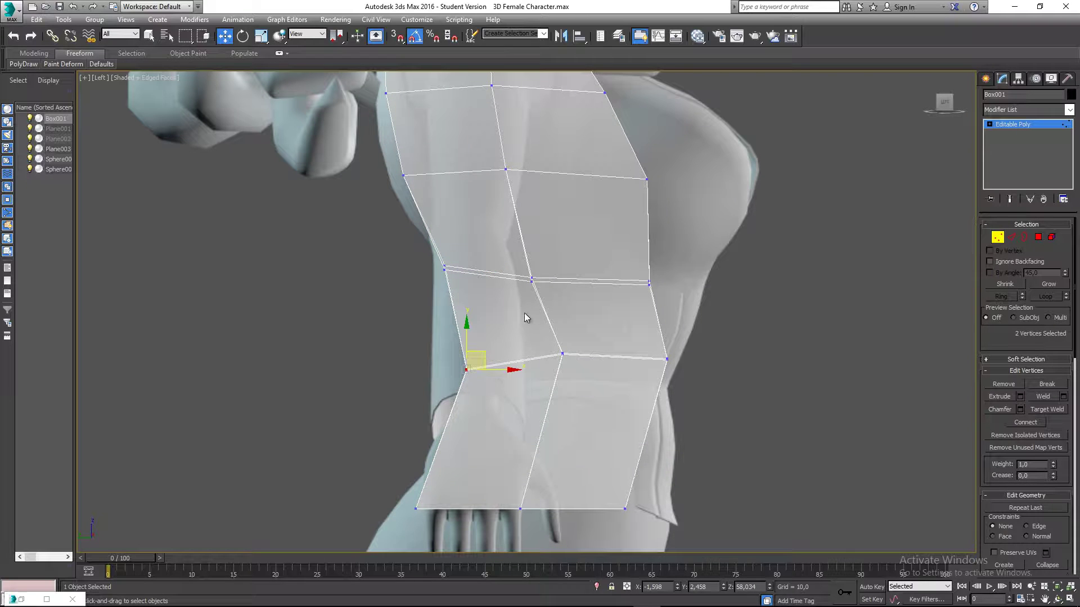
{"action": "middle_click_drag", "start_coordinate": [526, 308], "coordinate": [493, 399]}
{"action": "middle_click_drag", "start_coordinate": [594, 255], "coordinate": [586, 331]}
{"action": "middle_click_drag", "start_coordinate": [650, 282], "coordinate": [647, 245]}
{"action": "scroll", "coordinate": [647, 245], "scroll_direction": "down", "scroll_amount": 2}
{"action": "left_click", "coordinate": [568, 249]}
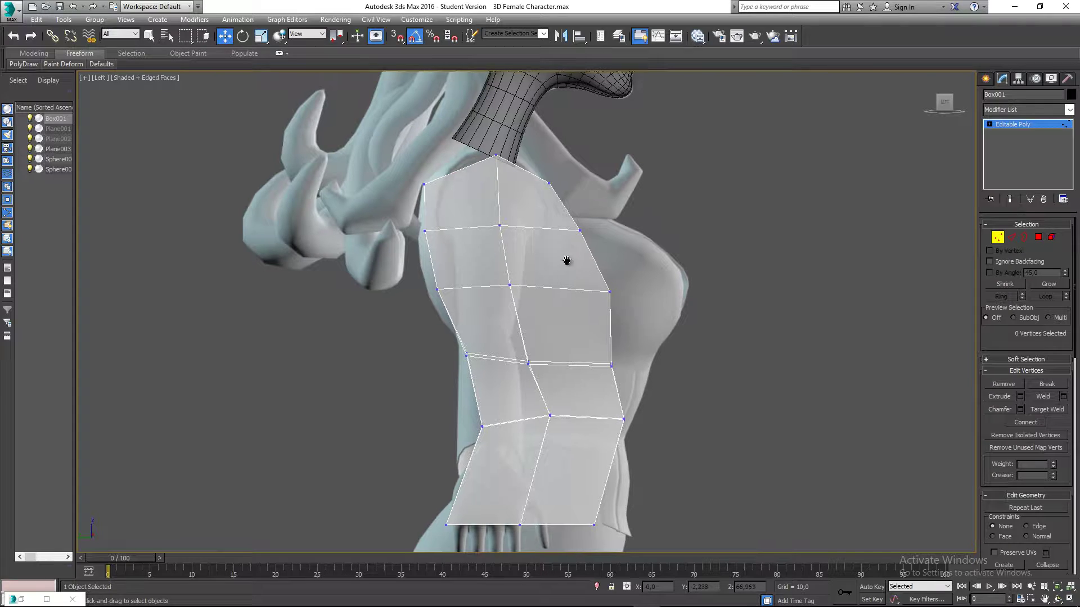
{"action": "middle_click_drag", "start_coordinate": [482, 216], "coordinate": [454, 191]}
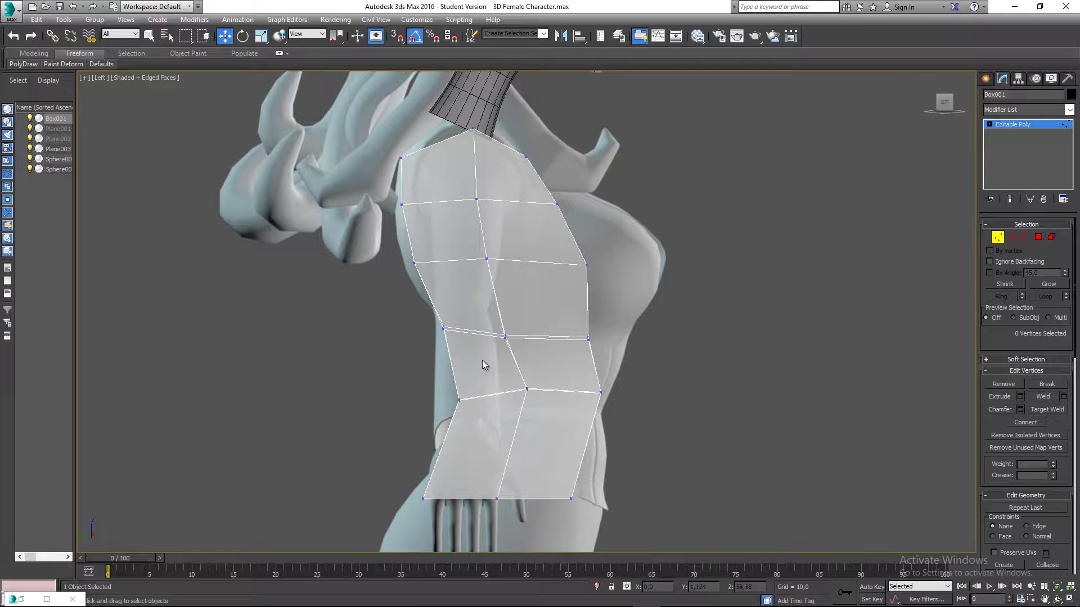
{"action": "middle_click_drag", "start_coordinate": [571, 276], "coordinate": [556, 319]}
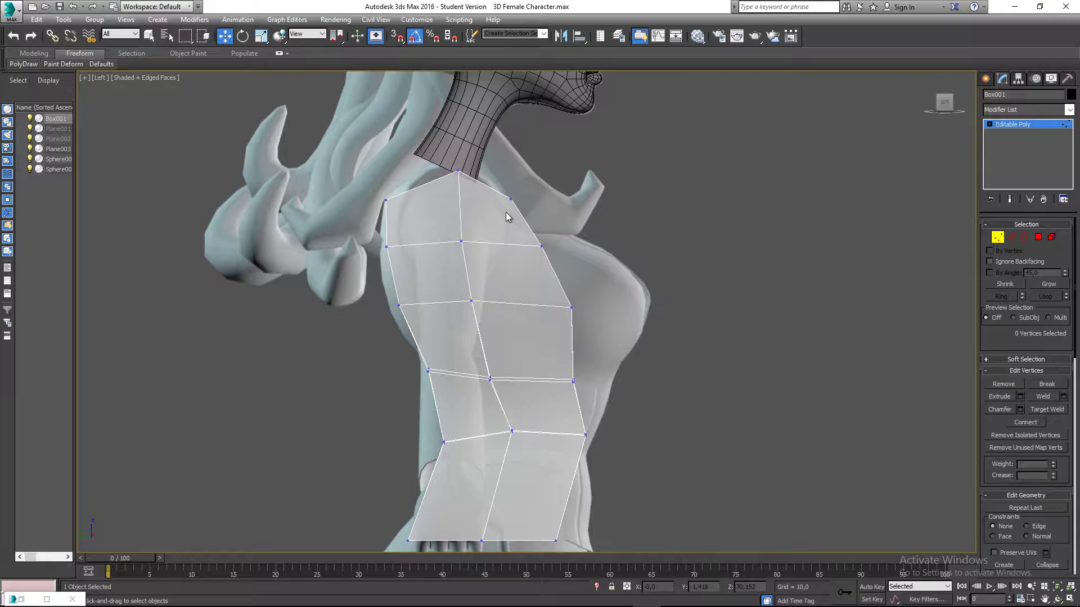
- Move the front underbust vertices forward in the side view, and pull the front chest vertices back
{"action": "scroll", "coordinate": [599, 305], "scroll_direction": "up", "scroll_amount": 2}
{"action": "middle_click_drag", "start_coordinate": [600, 388], "coordinate": [581, 314]}
{"action": "left_click_drag", "start_coordinate": [579, 312], "coordinate": [612, 308]}
{"action": "middle_click_drag", "start_coordinate": [611, 308], "coordinate": [617, 344]}
{"action": "left_click_drag", "start_coordinate": [582, 223], "coordinate": [557, 226]}
{"action": "scroll", "coordinate": [589, 257], "scroll_direction": "down", "scroll_amount": 3}
{"action": "middle_click_drag", "start_coordinate": [589, 258], "coordinate": [610, 287]}
{"action": "left_click", "coordinate": [609, 251]}
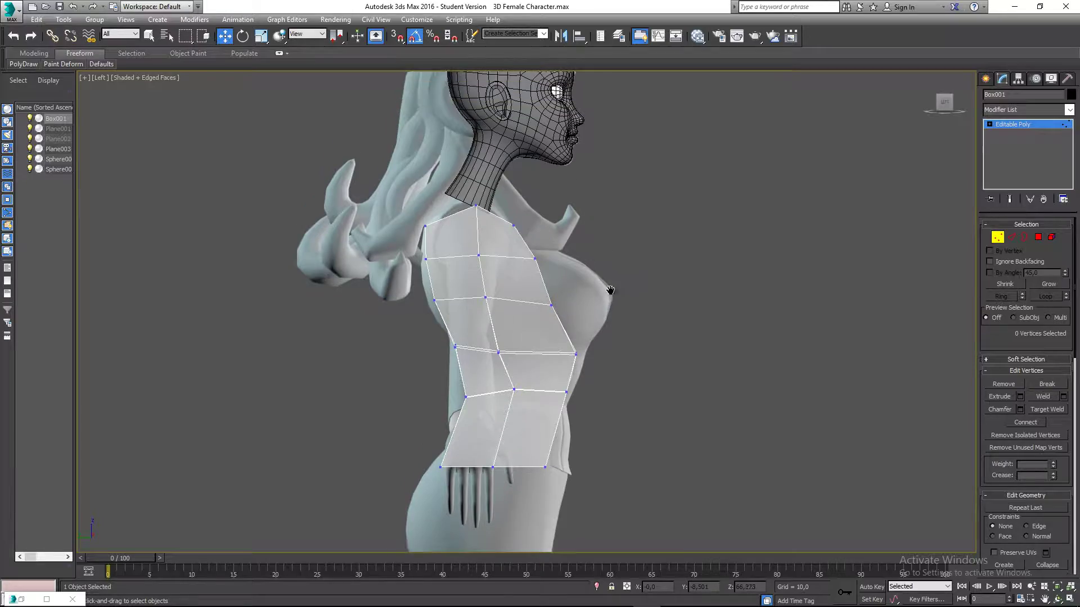
{"action": "scroll", "coordinate": [603, 292], "scroll_direction": "down", "scroll_amount": 3}
{"action": "key", "text": "p"}
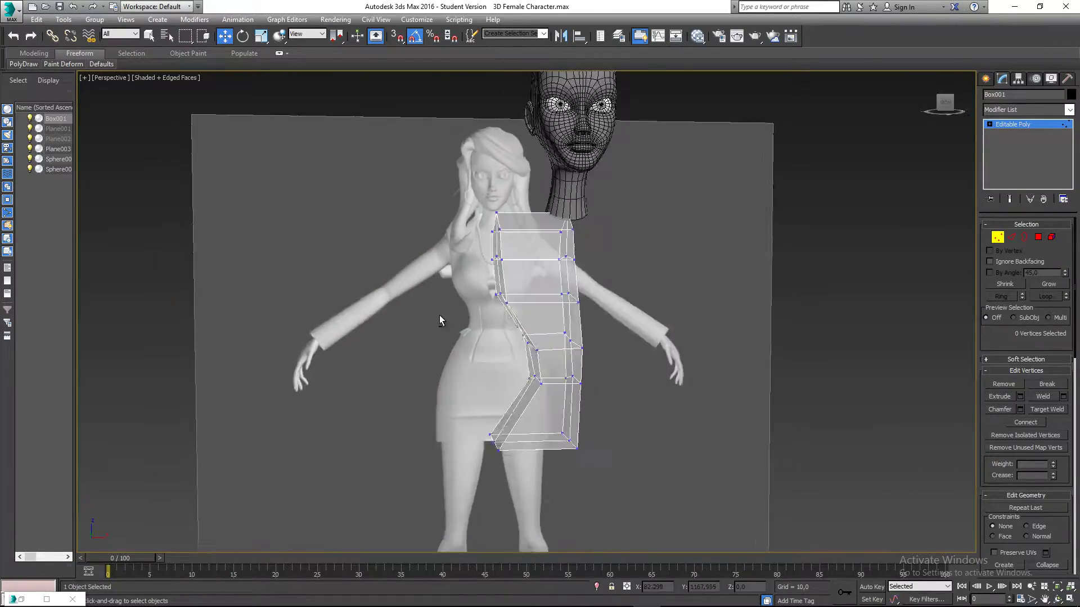
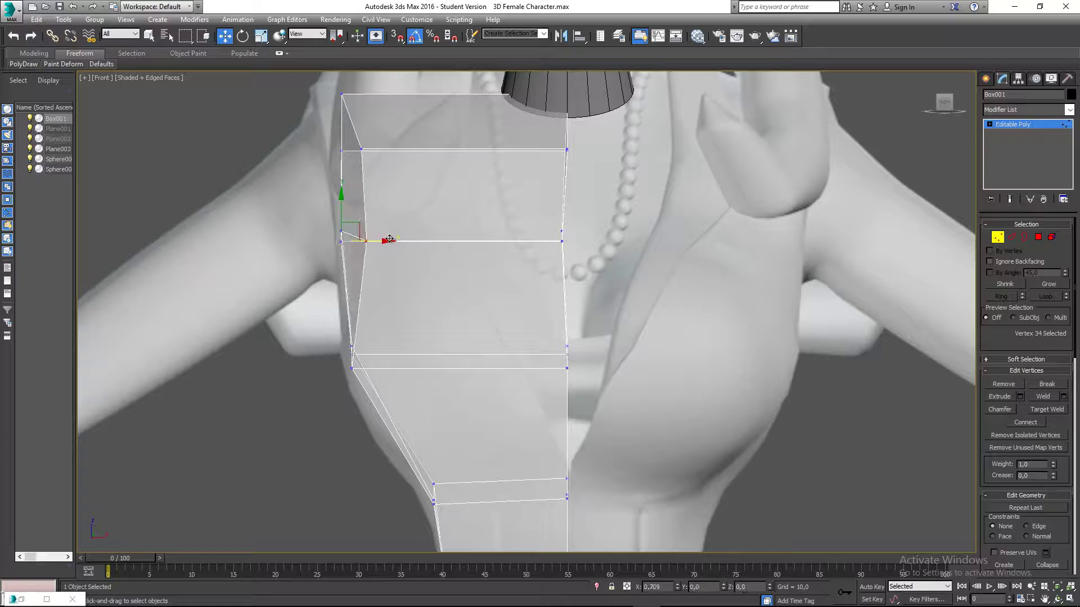
- Move the front outer vertex of the upper chest row inward along X in the perspective view
{"action": "key", "text": "l"}
{"action": "scroll", "coordinate": [560, 281], "scroll_direction": "up", "scroll_amount": 5}
{"action": "middle_click_drag", "start_coordinate": [559, 278], "coordinate": [510, 317]}
{"action": "key", "text": "p"}
{"action": "scroll", "coordinate": [556, 293], "scroll_direction": "down", "scroll_amount": 5}
{"action": "scroll", "coordinate": [573, 284], "scroll_direction": "up", "scroll_amount": 3}
{"action": "left_click_drag", "start_coordinate": [564, 271], "coordinate": [568, 271]}
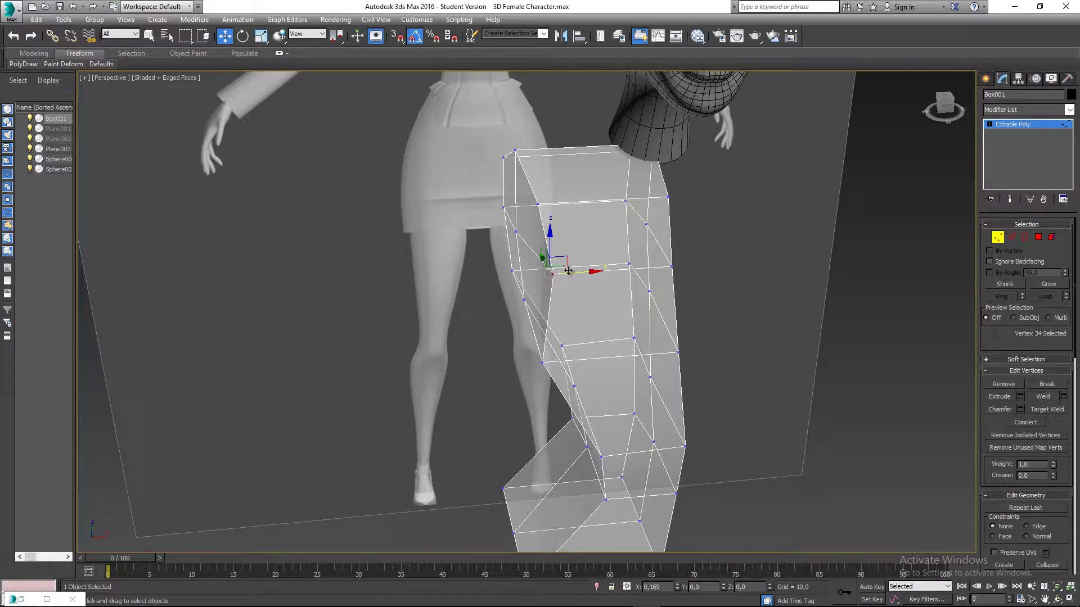
{"action": "left_click_drag", "start_coordinate": [569, 271], "coordinate": [575, 271]}
- Move the front outer vertex of the chest row inward along X, refining it in the front view
{"action": "left_click", "coordinate": [540, 365]}
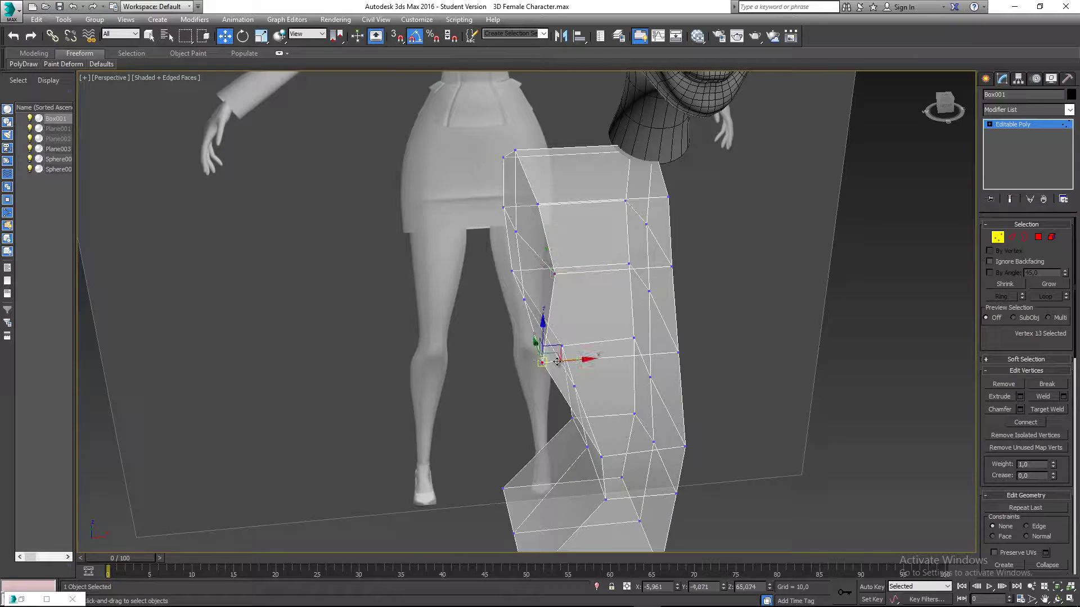
{"action": "left_click_drag", "start_coordinate": [564, 361], "coordinate": [587, 359]}
{"action": "key", "text": "f"}
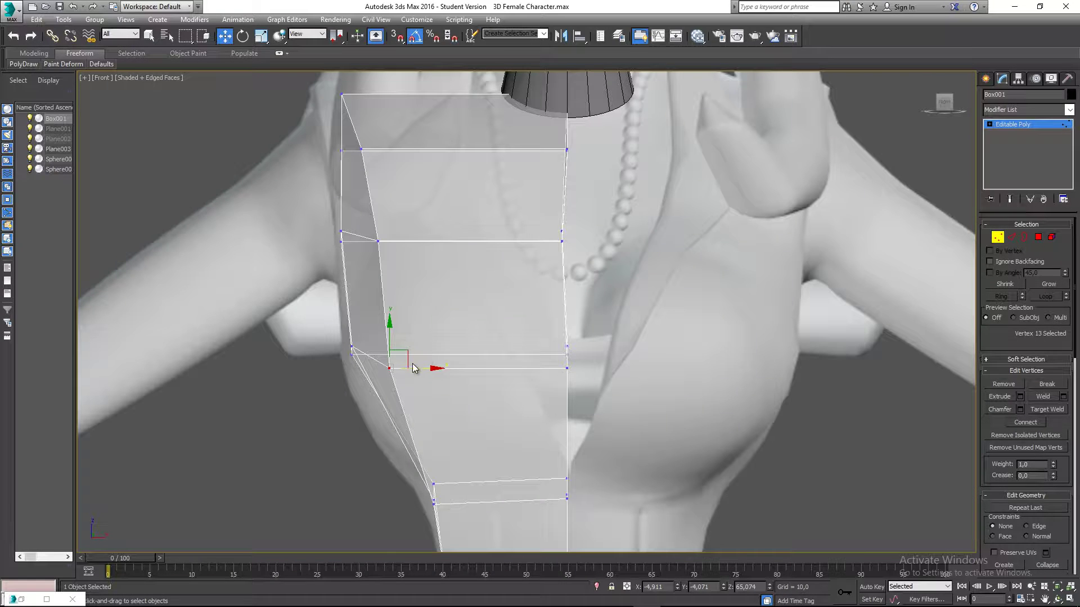
{"action": "left_click", "coordinate": [386, 369]}
{"action": "left_click", "coordinate": [389, 368]}
{"action": "left_click_drag", "start_coordinate": [418, 368], "coordinate": [425, 369]}
- Move the front outer underbust vertex and the back outer waist vertex inward along X in the front view
{"action": "middle_click_drag", "start_coordinate": [431, 384], "coordinate": [438, 273]}
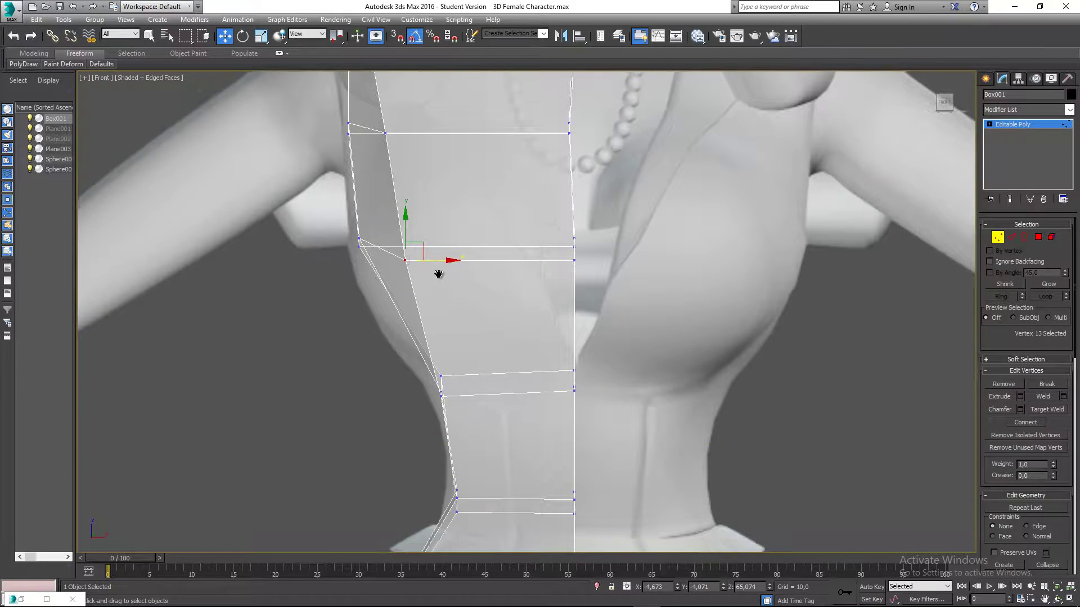
{"action": "left_click", "coordinate": [442, 393]}
{"action": "left_click_drag", "start_coordinate": [469, 393], "coordinate": [501, 393]}
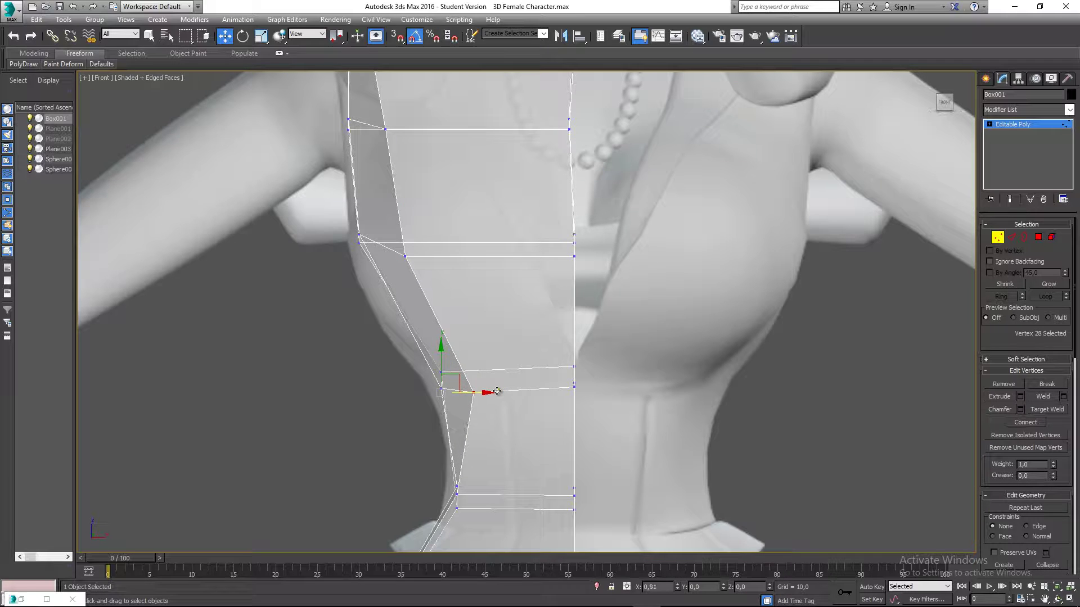
{"action": "middle_click_drag", "start_coordinate": [509, 344], "coordinate": [535, 177]}
{"action": "left_click", "coordinate": [483, 344]}
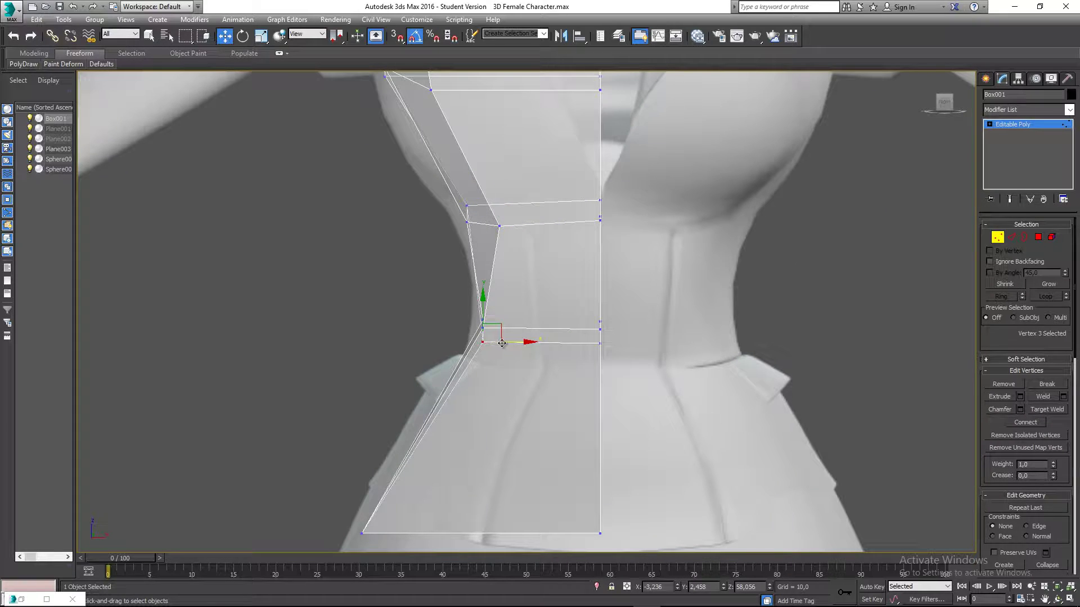
{"action": "mouse_move", "coordinate": [502, 342]}
{"action": "left_mouse_down"}
{"action": "mouse_move", "coordinate": [530, 343]}
{"action": "mouse_move", "coordinate": [521, 342]}
{"action": "left_mouse_up"}
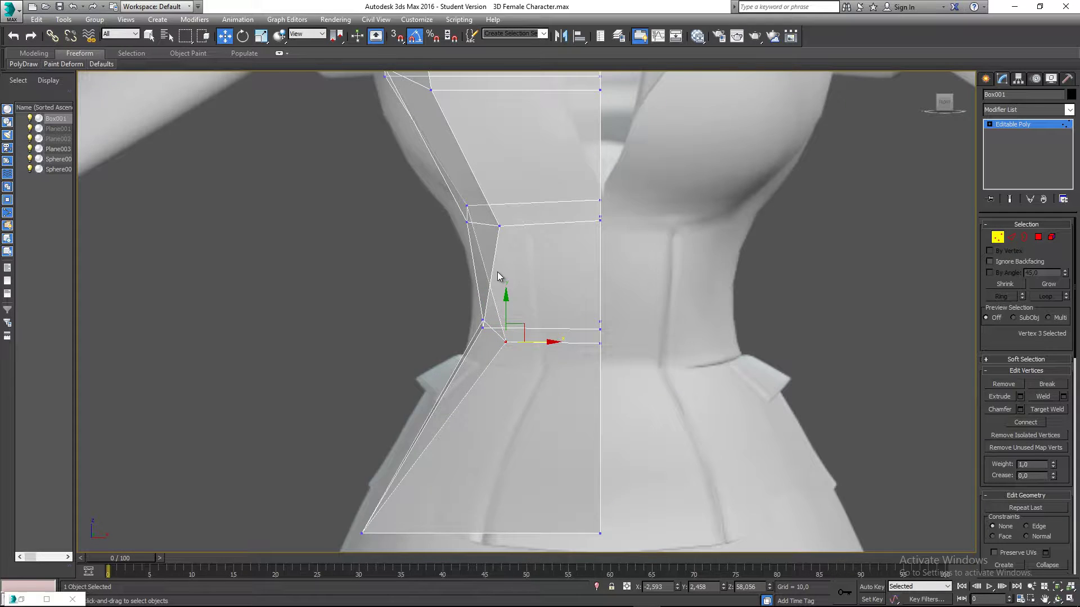
- Move the front outer vertices of the bottom hip row and the waist row inward in the front view
{"action": "middle_click_drag", "start_coordinate": [497, 272], "coordinate": [523, 140], "text": "alt"}
{"action": "key", "text": "f"}
{"action": "middle_click_drag", "start_coordinate": [503, 450], "coordinate": [541, 137]}
{"action": "left_click", "coordinate": [396, 377]}
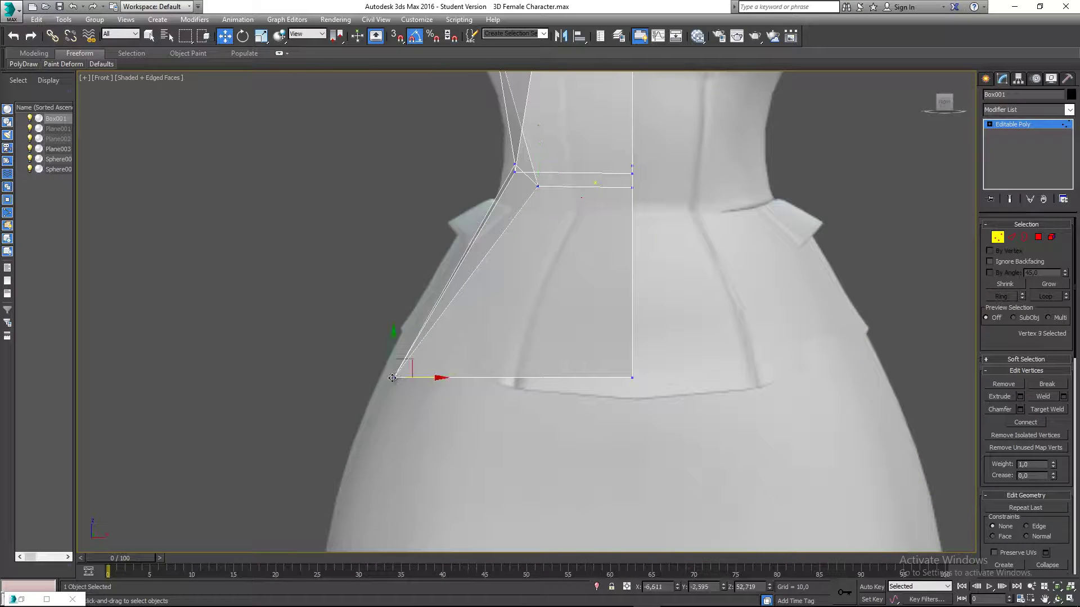
{"action": "left_click_drag", "start_coordinate": [400, 378], "coordinate": [455, 376]}
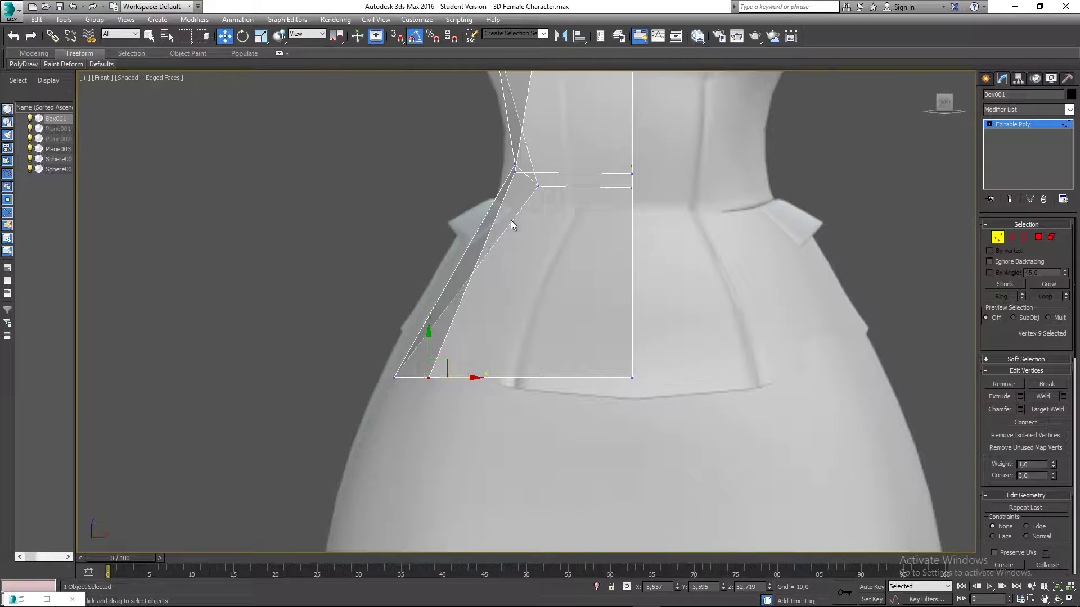
{"action": "left_click", "coordinate": [516, 171]}
{"action": "mouse_move", "coordinate": [540, 174]}
{"action": "left_mouse_down"}
{"action": "mouse_move", "coordinate": [565, 173]}
{"action": "mouse_move", "coordinate": [525, 184]}
{"action": "left_mouse_up"}
- Move the back outer vertices of the waist row and the bottom hip row inward along X in the perspective view
{"action": "left_click", "coordinate": [539, 187]}
{"action": "middle_click_drag", "start_coordinate": [510, 218], "coordinate": [668, 264]}
{"action": "scroll", "coordinate": [498, 263], "scroll_direction": "down", "scroll_amount": 2}
{"action": "key", "text": "p"}
{"action": "middle_click_drag", "start_coordinate": [576, 253], "coordinate": [570, 342]}
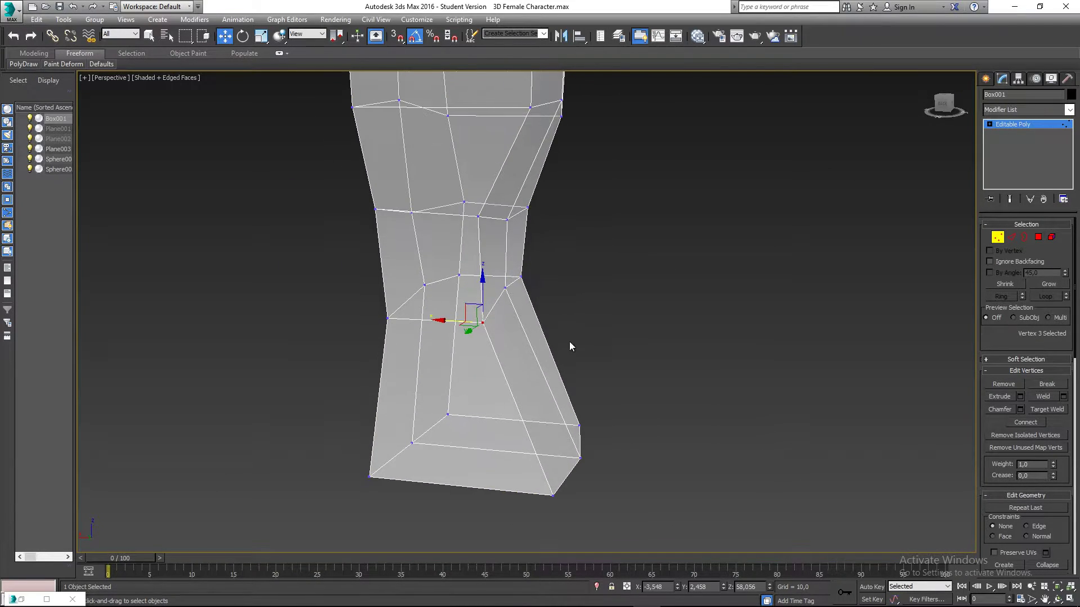
{"action": "mouse_move", "coordinate": [493, 327]}
{"action": "middle_mouse_down", "text": "alt"}
{"action": "mouse_move", "coordinate": [522, 319]}
{"action": "mouse_move", "coordinate": [511, 318]}
{"action": "middle_mouse_up", "text": "alt"}
{"action": "left_click_drag", "start_coordinate": [458, 322], "coordinate": [426, 321]}
{"action": "left_click", "coordinate": [570, 487]}
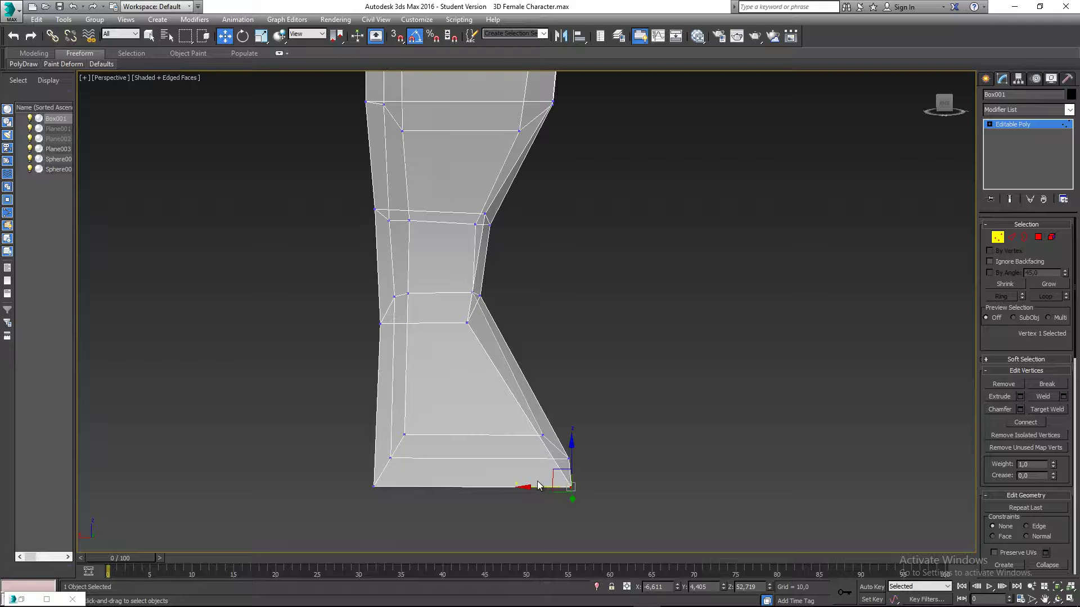
{"action": "left_click_drag", "start_coordinate": [569, 487], "coordinate": [506, 477]}
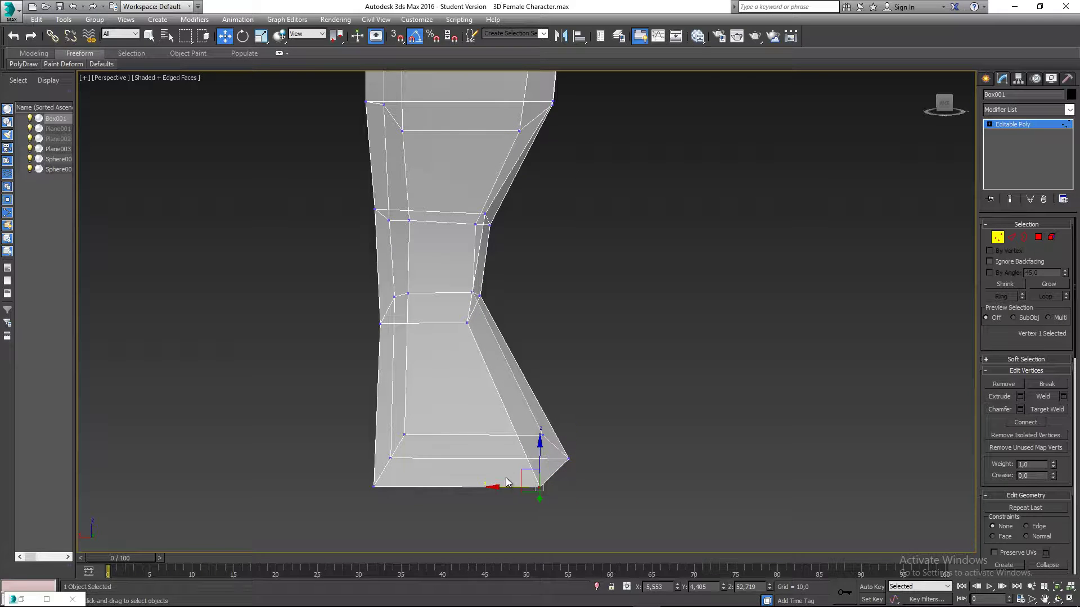
- Move the front outer vertex of the underbust row inward along X in the perspective view
{"action": "middle_click_drag", "start_coordinate": [506, 362], "coordinate": [489, 338], "text": "alt"}
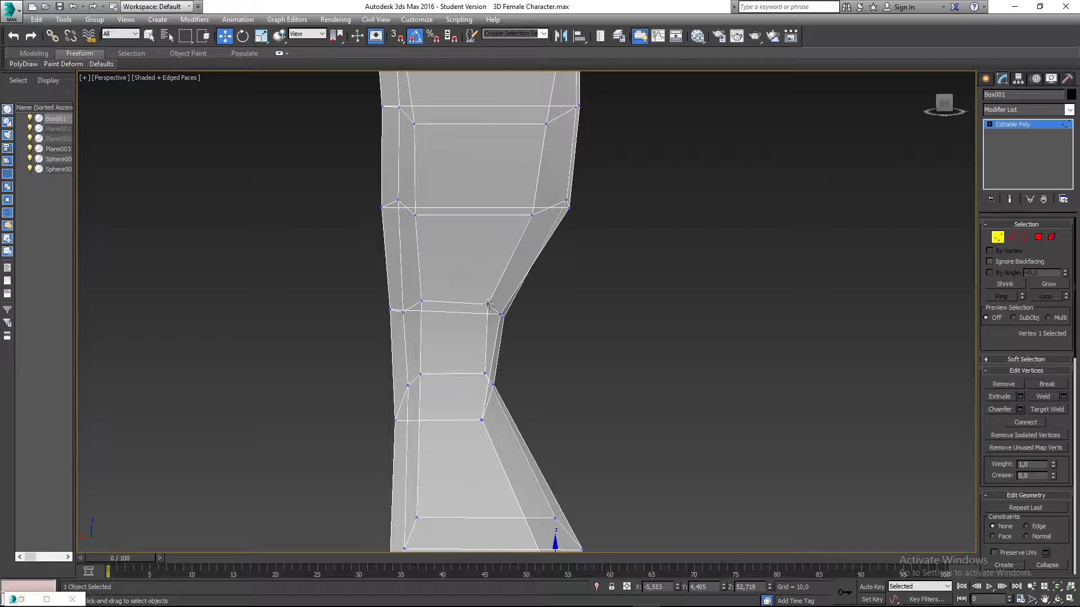
{"action": "left_click_drag", "start_coordinate": [489, 304], "coordinate": [480, 308]}
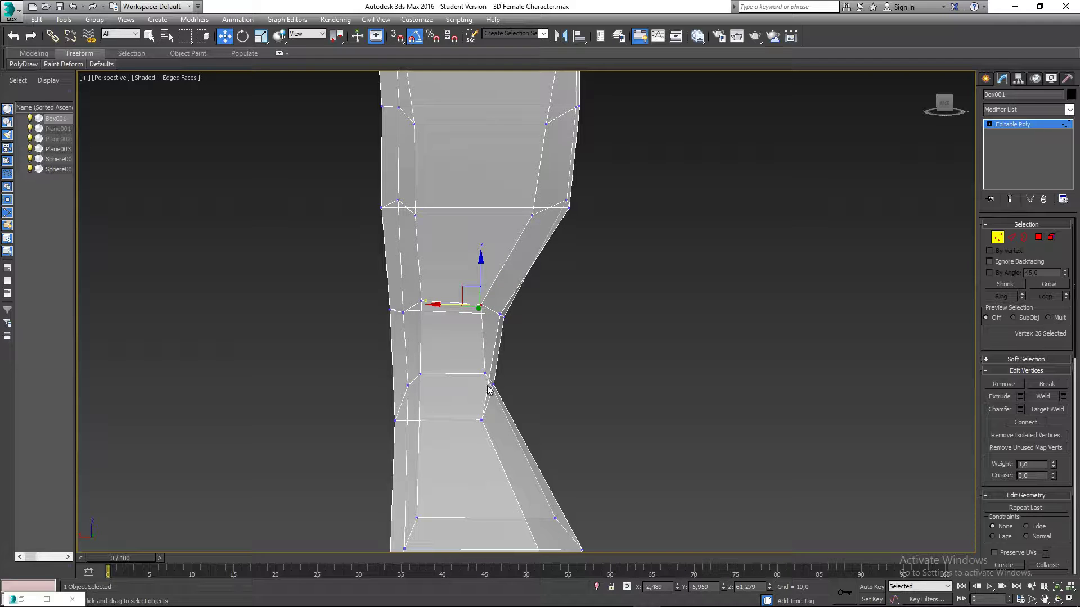
{"action": "left_click", "coordinate": [485, 375]}
{"action": "left_click", "coordinate": [450, 374]}
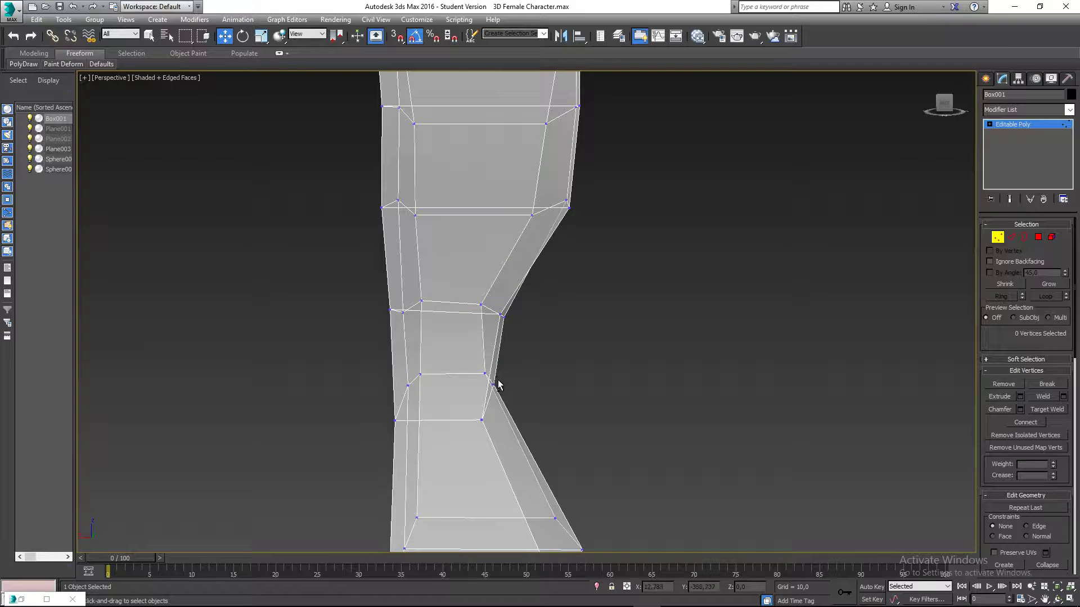
{"action": "middle_click_drag", "start_coordinate": [497, 381], "coordinate": [482, 406], "text": "alt"}
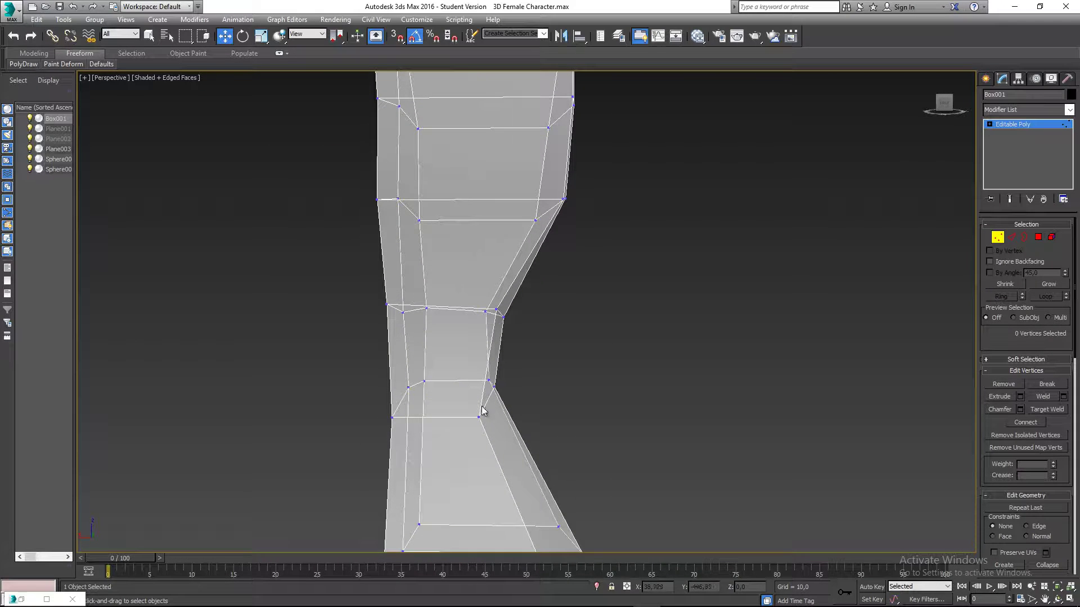
{"action": "left_click", "coordinate": [487, 310]}
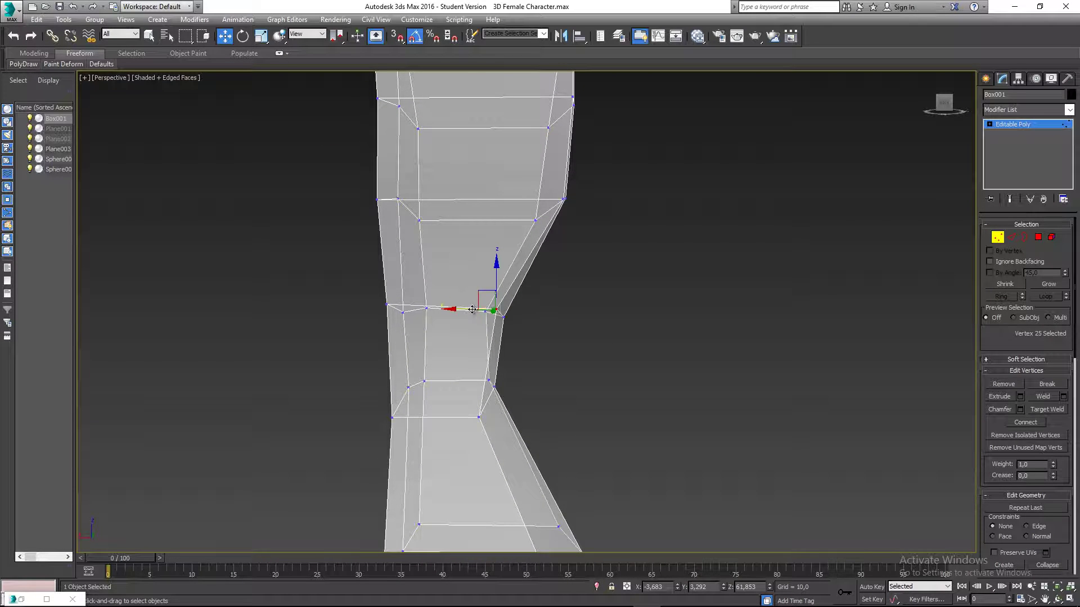
{"action": "left_click", "coordinate": [483, 313]}
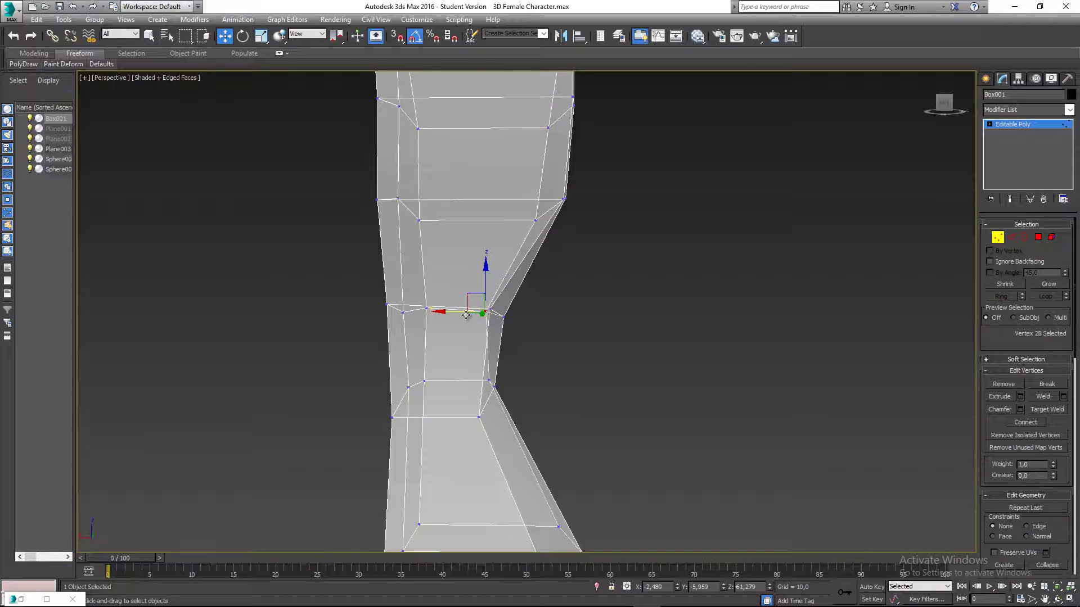
{"action": "left_click_drag", "start_coordinate": [460, 313], "coordinate": [479, 313]}
{"action": "middle_click_drag", "start_coordinate": [532, 298], "coordinate": [514, 365]}
{"action": "middle_click_drag", "start_coordinate": [513, 365], "coordinate": [452, 398], "text": "alt"}
{"action": "key", "text": "ctrl+z"}
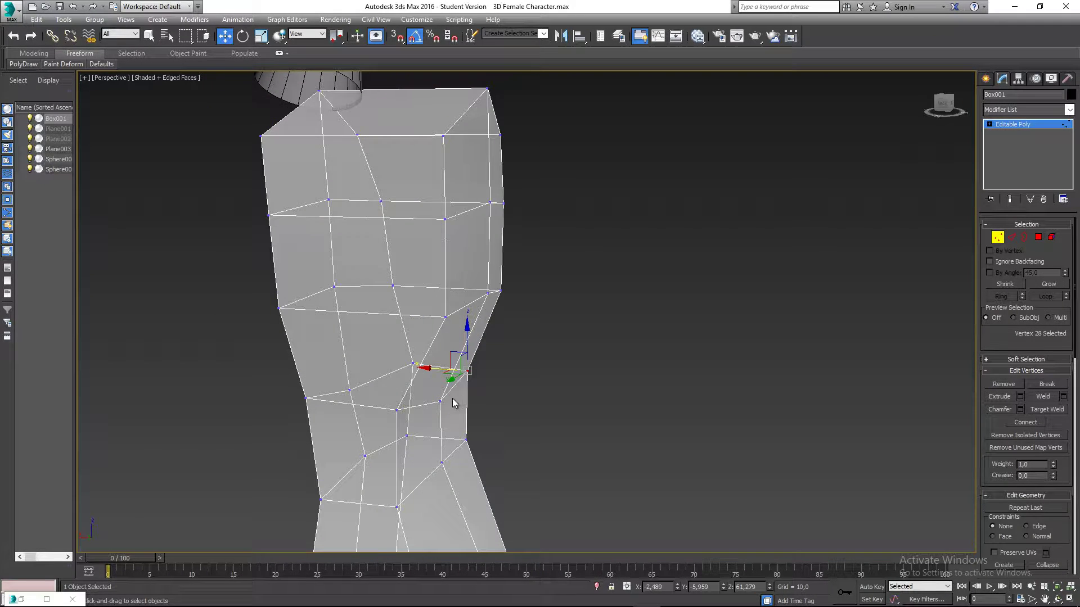
- Move the back outer vertices of the bust row, the chest row and the top row inward along X
{"action": "left_click", "coordinate": [441, 402]}
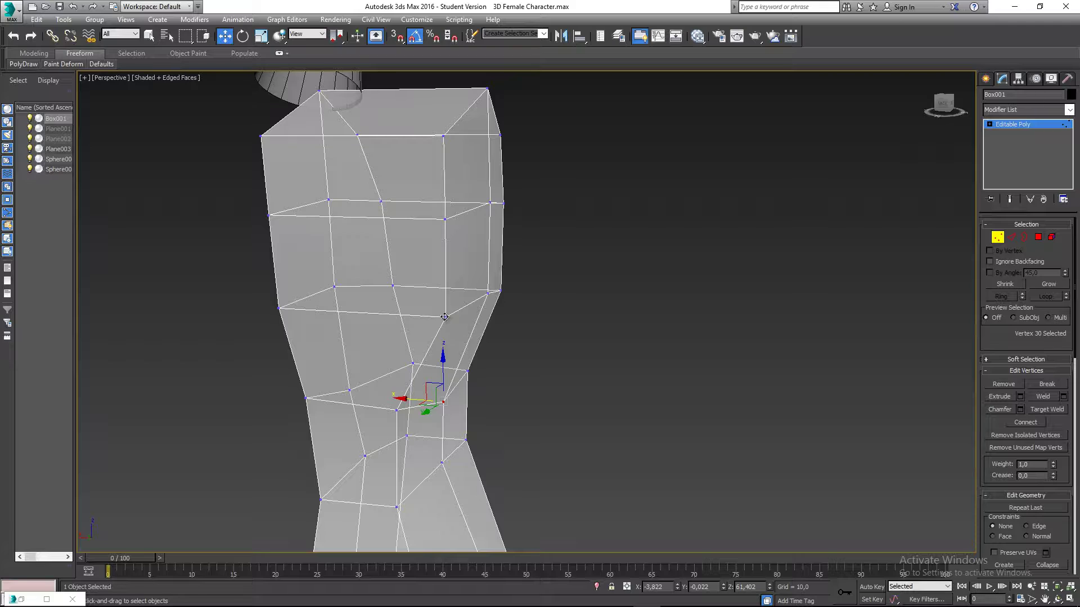
{"action": "left_click_drag", "start_coordinate": [444, 317], "coordinate": [421, 316]}
{"action": "left_click", "coordinate": [442, 219]}
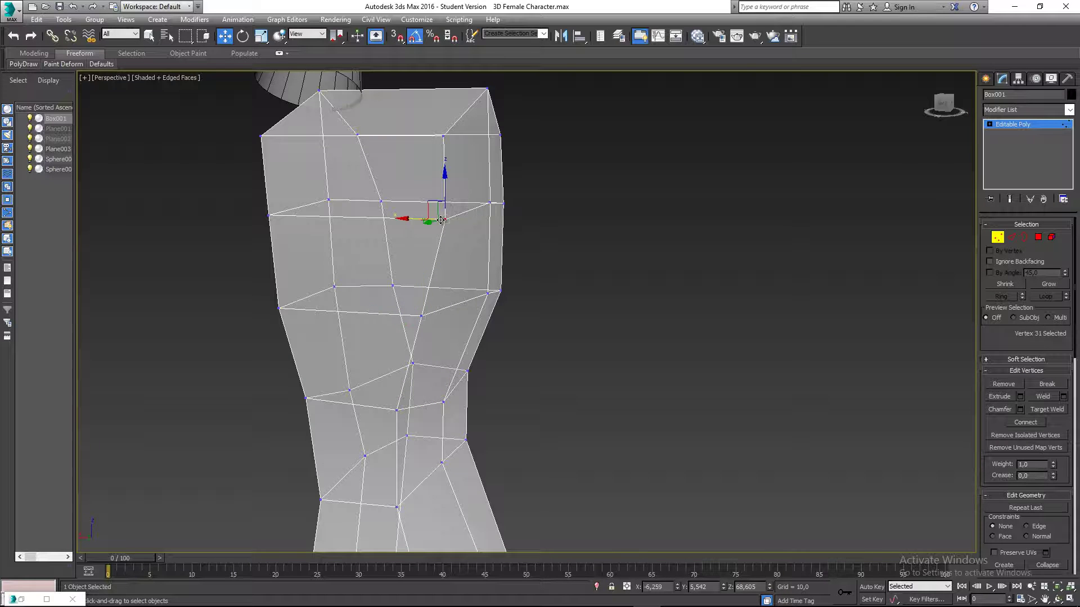
{"action": "left_click_drag", "start_coordinate": [440, 220], "coordinate": [408, 219]}
{"action": "left_click", "coordinate": [442, 136]}
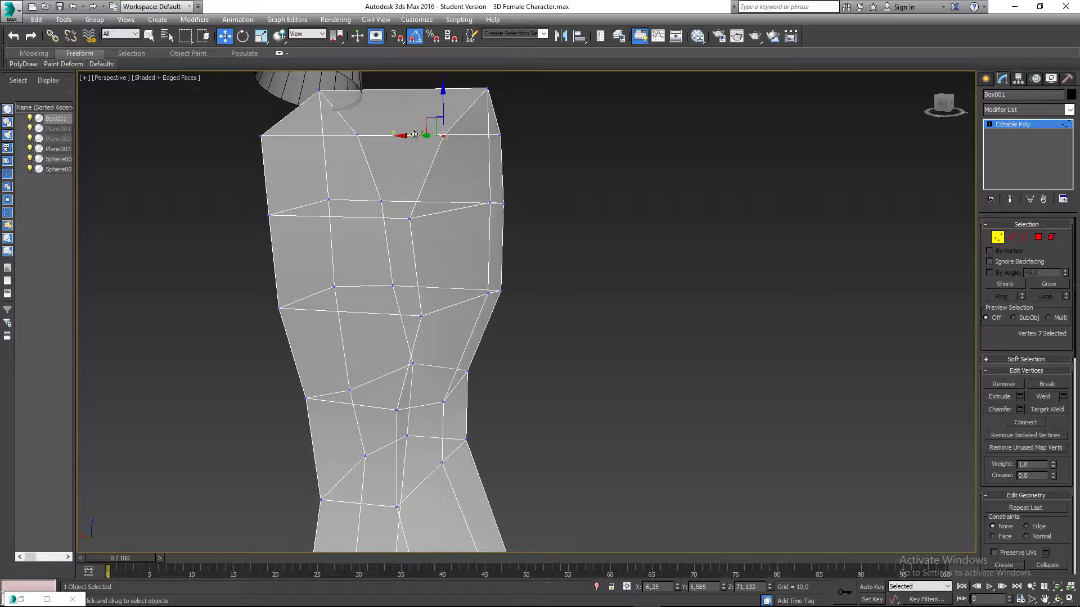
{"action": "middle_click_drag", "start_coordinate": [414, 135], "coordinate": [428, 261], "text": "alt"}
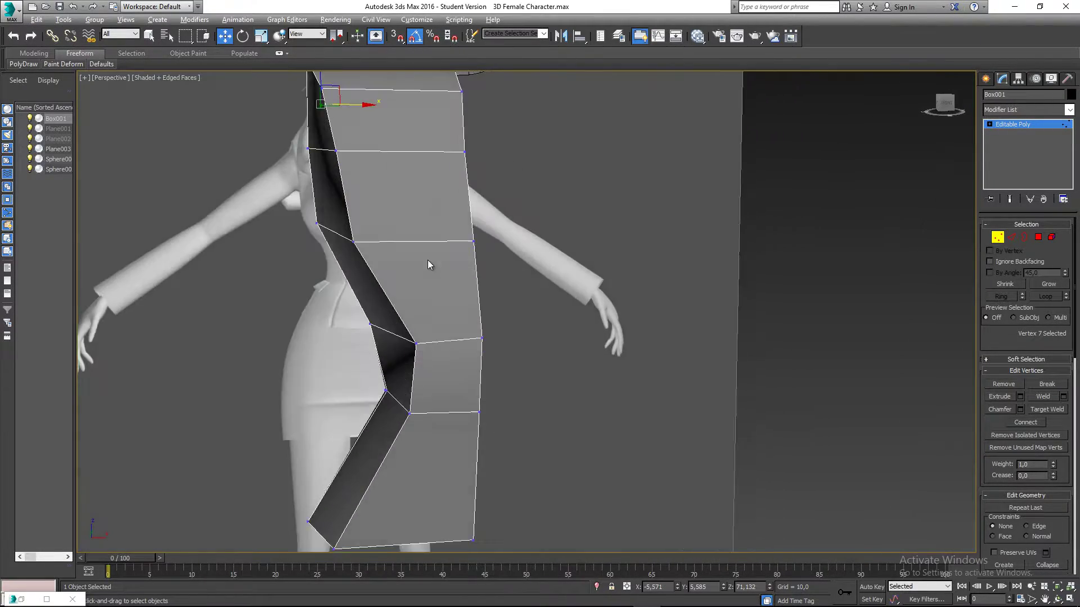
- In the front view, move the side vertices of the waist and underbust rows outward along X to the reference silhouette
{"action": "key", "text": "f"}
{"action": "scroll", "coordinate": [406, 336], "scroll_direction": "up", "scroll_amount": 5}
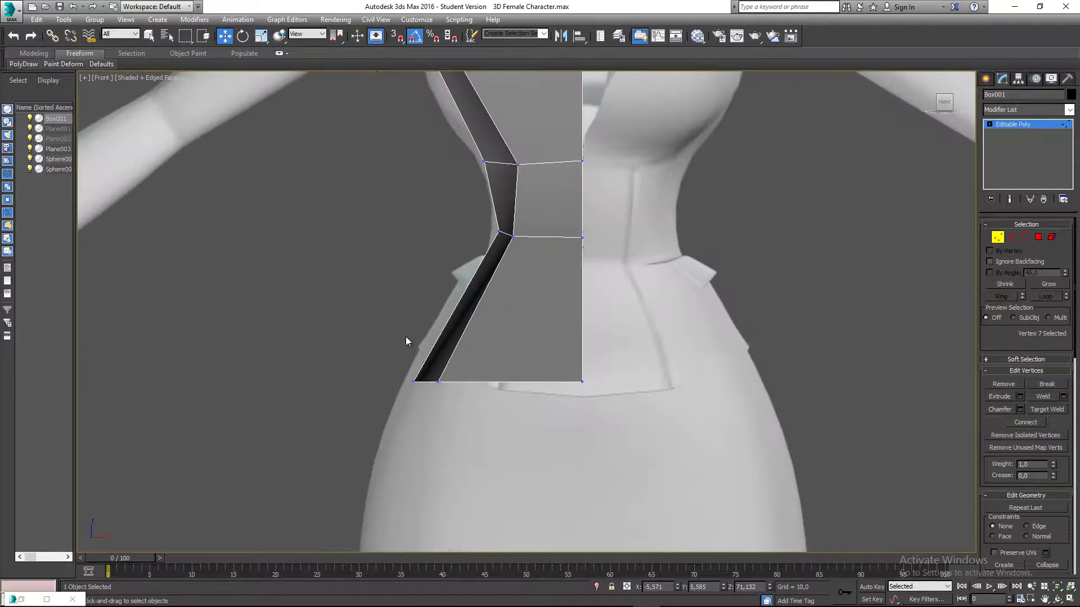
{"action": "scroll", "coordinate": [482, 246], "scroll_direction": "down", "scroll_amount": 3}
{"action": "scroll", "coordinate": [489, 315], "scroll_direction": "up", "scroll_amount": 5}
{"action": "left_click", "coordinate": [487, 324]}
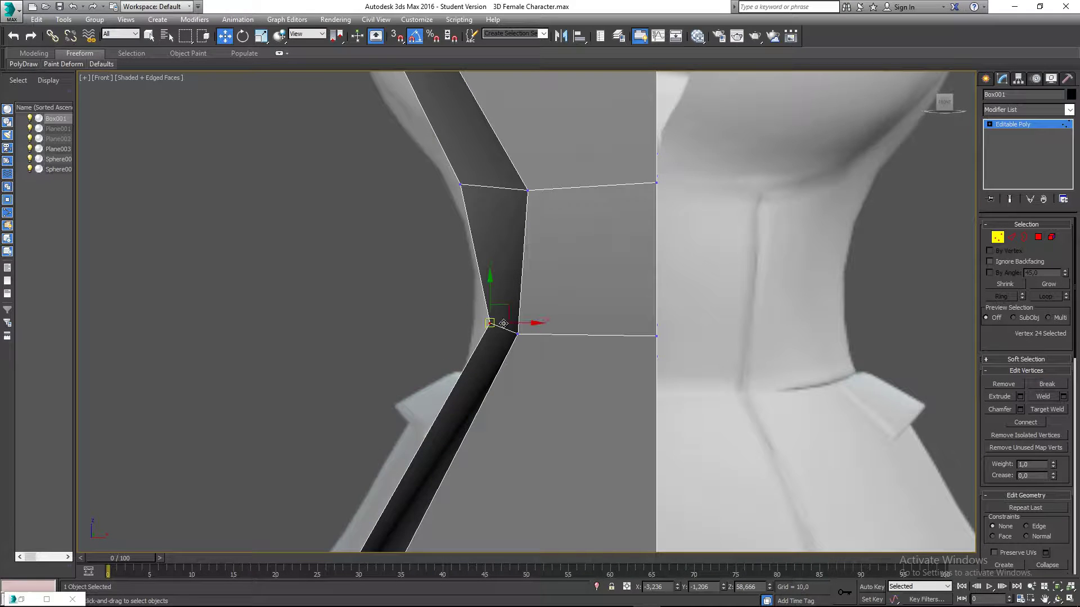
{"action": "middle_click_drag", "start_coordinate": [497, 204], "coordinate": [497, 246]}
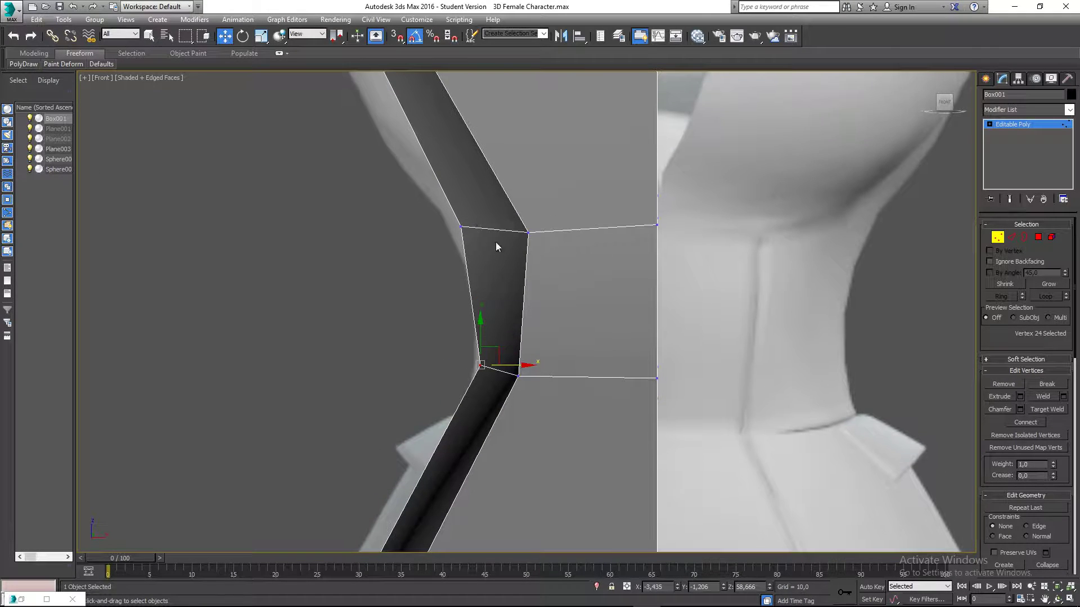
{"action": "left_click", "coordinate": [461, 228]}
{"action": "left_click_drag", "start_coordinate": [480, 227], "coordinate": [478, 225]}
- Adjust the side vertices of the bust row and the chest row along X against the front reference
{"action": "middle_click_drag", "start_coordinate": [481, 223], "coordinate": [532, 448]}
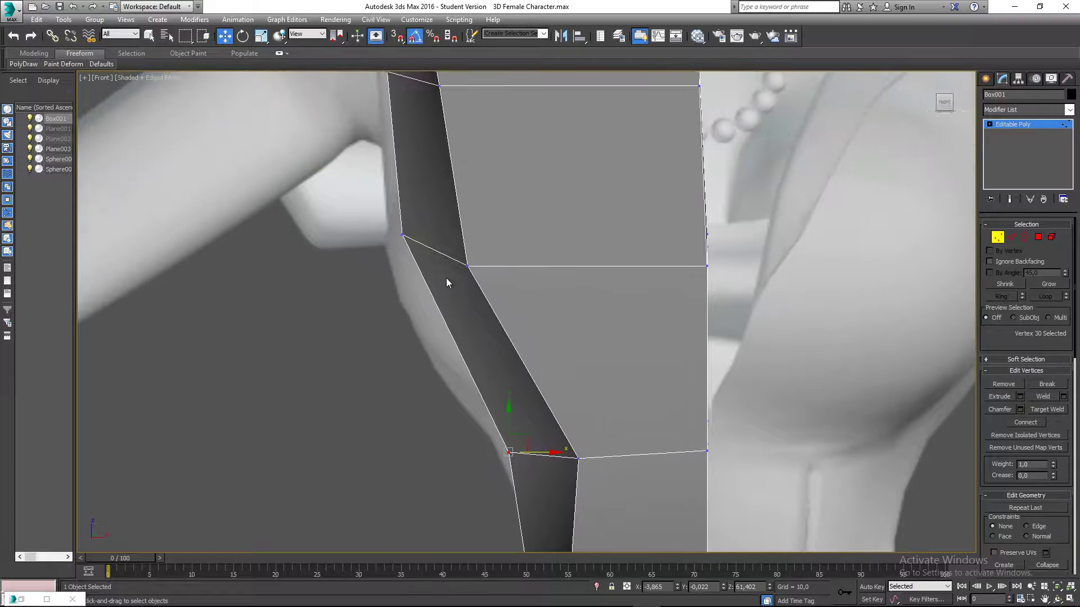
{"action": "left_click_drag", "start_coordinate": [439, 239], "coordinate": [437, 238]}
{"action": "middle_click_drag", "start_coordinate": [452, 220], "coordinate": [461, 364]}
{"action": "left_click_drag", "start_coordinate": [411, 215], "coordinate": [414, 215]}
{"action": "scroll", "coordinate": [428, 197], "scroll_direction": "up", "scroll_amount": 2}
{"action": "middle_click_drag", "start_coordinate": [429, 197], "coordinate": [459, 371]}
{"action": "scroll", "coordinate": [457, 264], "scroll_direction": "down", "scroll_amount": 6}
{"action": "middle_click_drag", "start_coordinate": [462, 267], "coordinate": [459, 136]}
{"action": "scroll", "coordinate": [490, 152], "scroll_direction": "down", "scroll_amount": 3}
{"action": "middle_click_drag", "start_coordinate": [508, 273], "coordinate": [472, 274]}
- In the perspective view, move the back outer vertices of the top, chest and bust rows further inward along X
{"action": "key", "text": "p"}
{"action": "scroll", "coordinate": [494, 287], "scroll_direction": "down", "scroll_amount": 3}
{"action": "middle_click_drag", "start_coordinate": [450, 222], "coordinate": [554, 337], "text": "alt"}
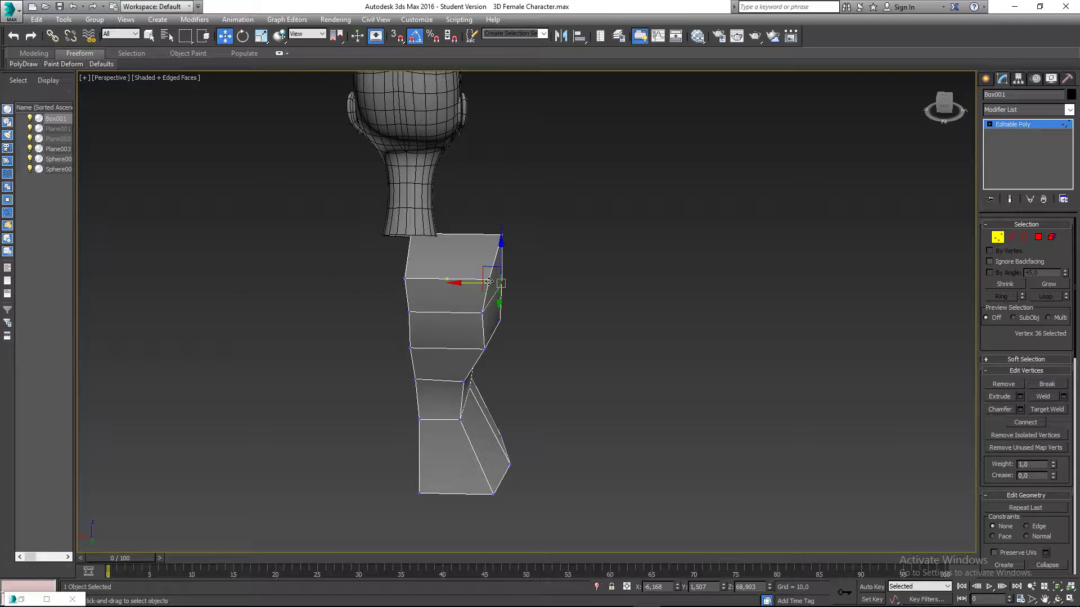
{"action": "left_click", "coordinate": [488, 282]}
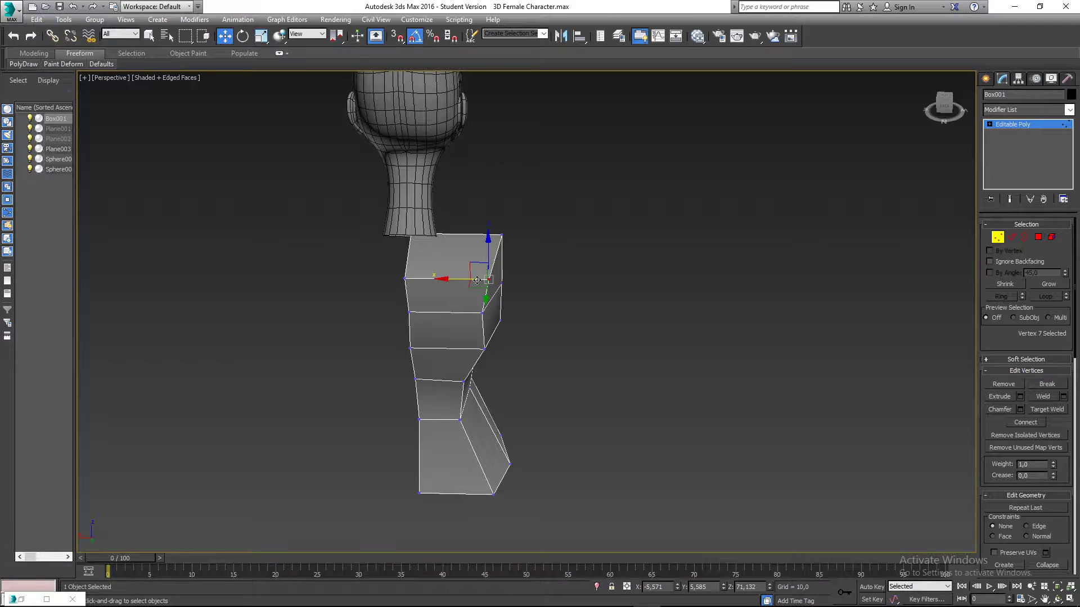
{"action": "left_click_drag", "start_coordinate": [456, 279], "coordinate": [438, 276]}
{"action": "left_click", "coordinate": [482, 312]}
{"action": "left_click_drag", "start_coordinate": [456, 312], "coordinate": [441, 311]}
{"action": "left_click", "coordinate": [482, 349]}
{"action": "left_click_drag", "start_coordinate": [461, 348], "coordinate": [434, 381]}
- Move the back outer vertices of the underbust, waist and bottom hip rows inward along X
{"action": "left_click", "coordinate": [463, 381]}
{"action": "left_click", "coordinate": [460, 419]}
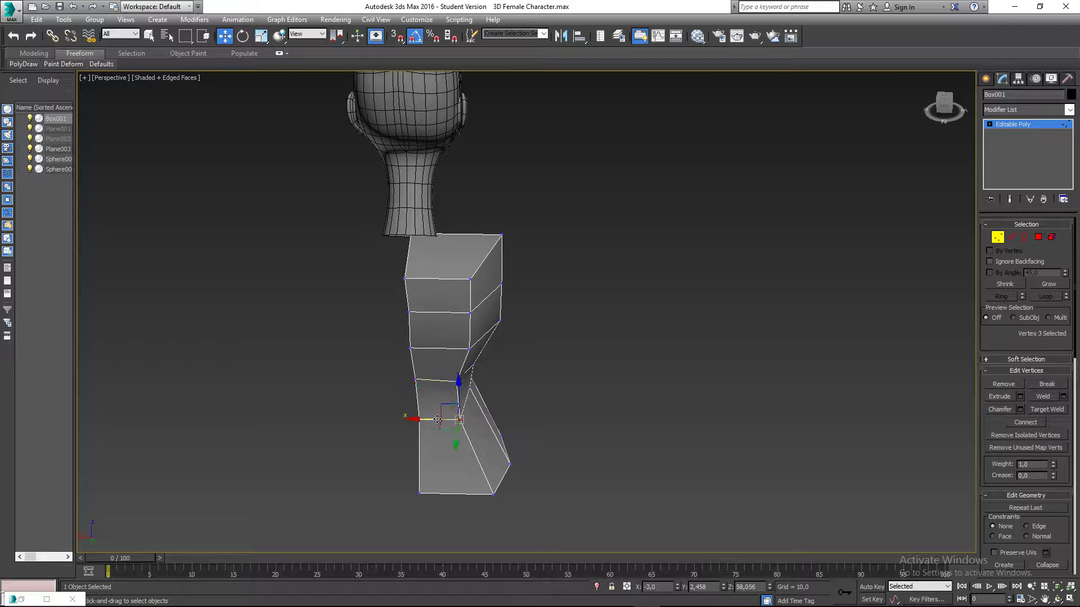
{"action": "left_click_drag", "start_coordinate": [438, 418], "coordinate": [434, 419]}
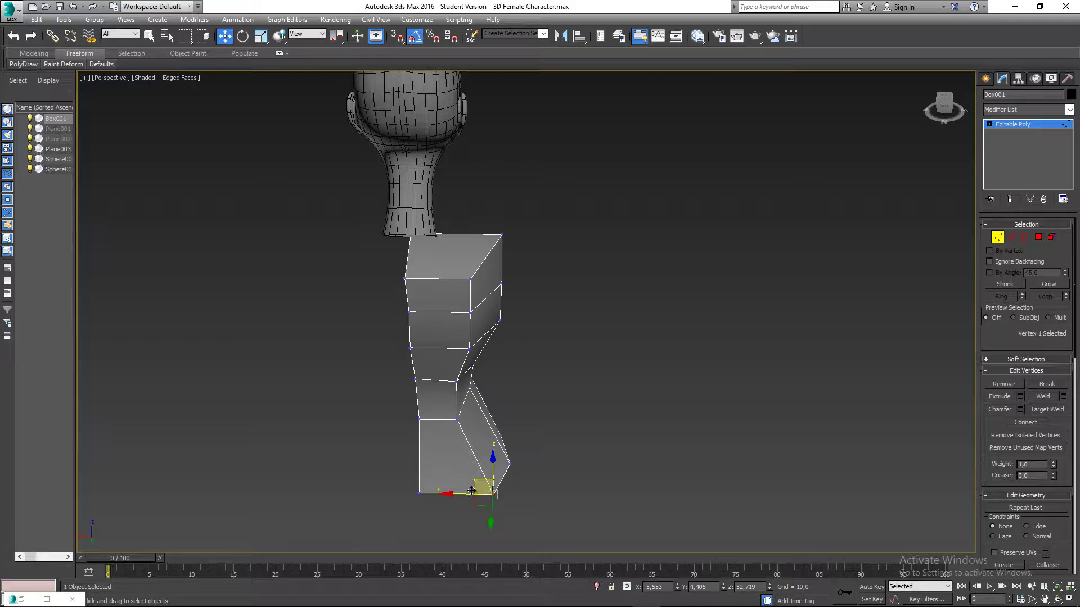
{"action": "left_click", "coordinate": [491, 493]}
- Move the front outer vertices of the top, chest and bust rows inward along X
{"action": "middle_click_drag", "start_coordinate": [539, 480], "coordinate": [438, 387], "text": "alt"}
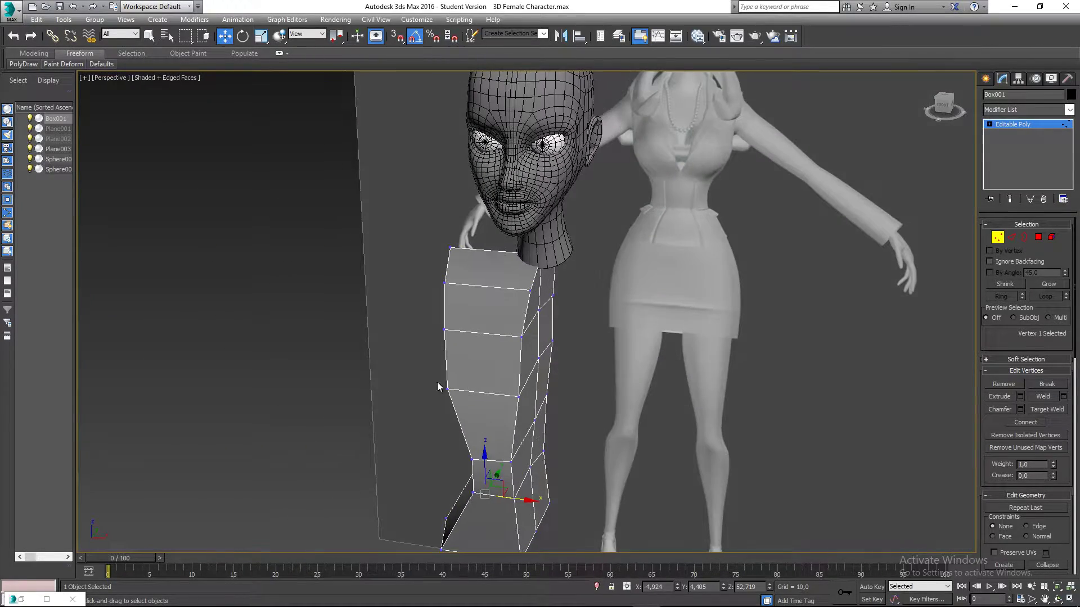
{"action": "left_click", "coordinate": [448, 284]}
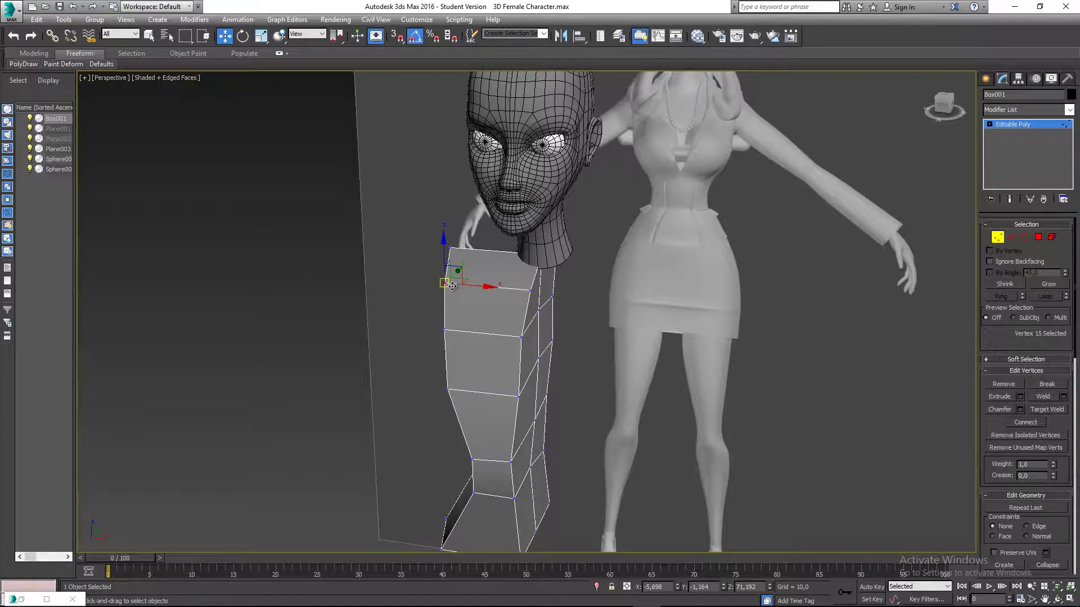
{"action": "left_click", "coordinate": [444, 331]}
{"action": "left_click", "coordinate": [446, 391]}
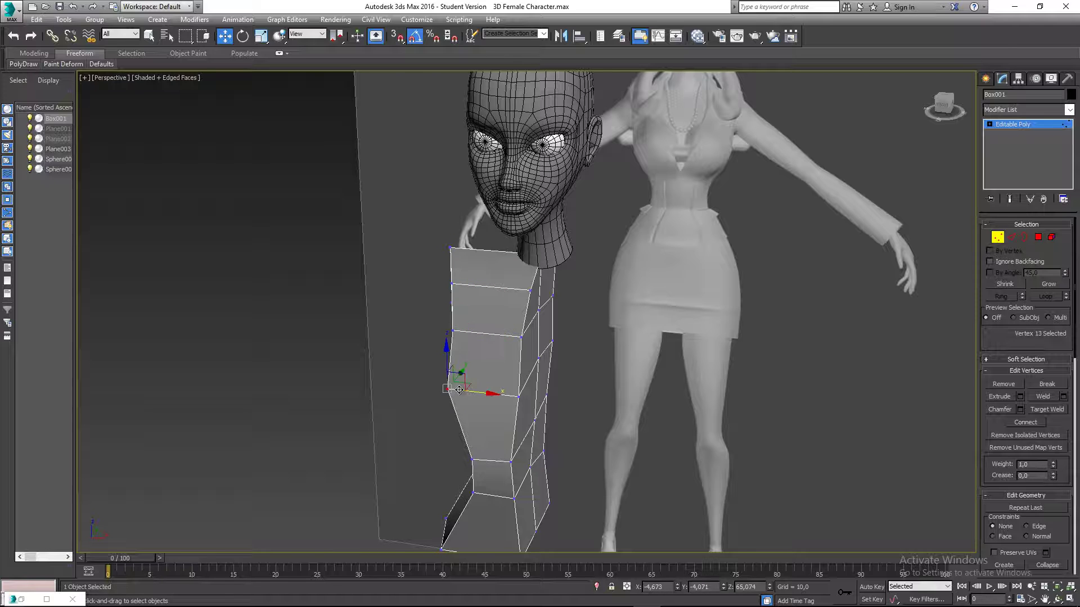
- Move the front outer vertex of the waist row inward along X in the front view
{"action": "scroll", "coordinate": [539, 421], "scroll_direction": "down", "scroll_amount": 5}
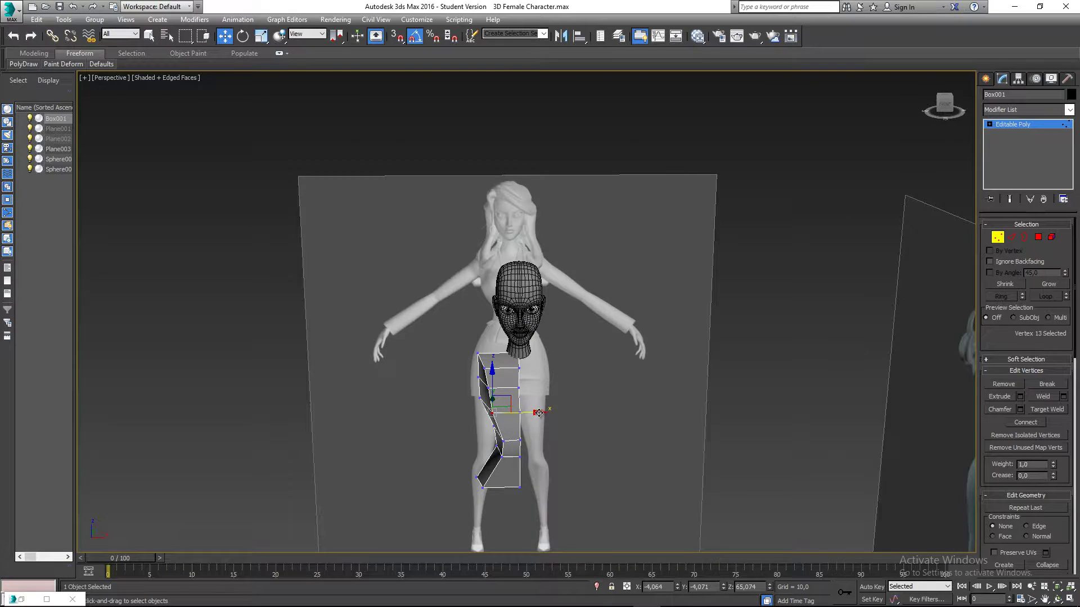
{"action": "key", "text": "f"}
{"action": "scroll", "coordinate": [518, 303], "scroll_direction": "up", "scroll_amount": 5}
{"action": "middle_click_drag", "start_coordinate": [519, 303], "coordinate": [524, 343]}
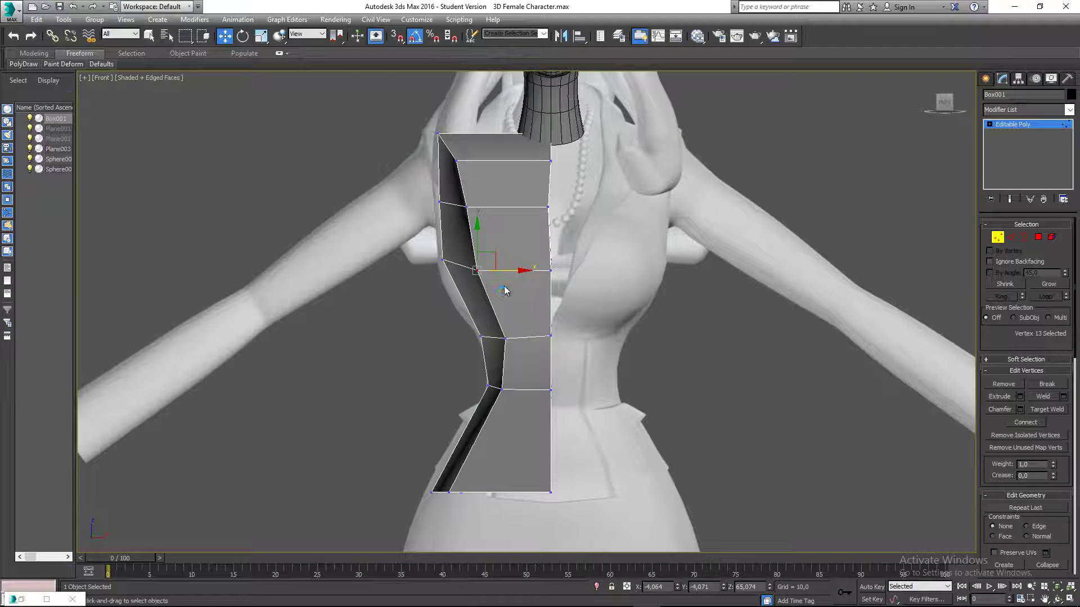
{"action": "middle_click_drag", "start_coordinate": [503, 286], "coordinate": [504, 299]}
{"action": "left_click", "coordinate": [502, 402]}
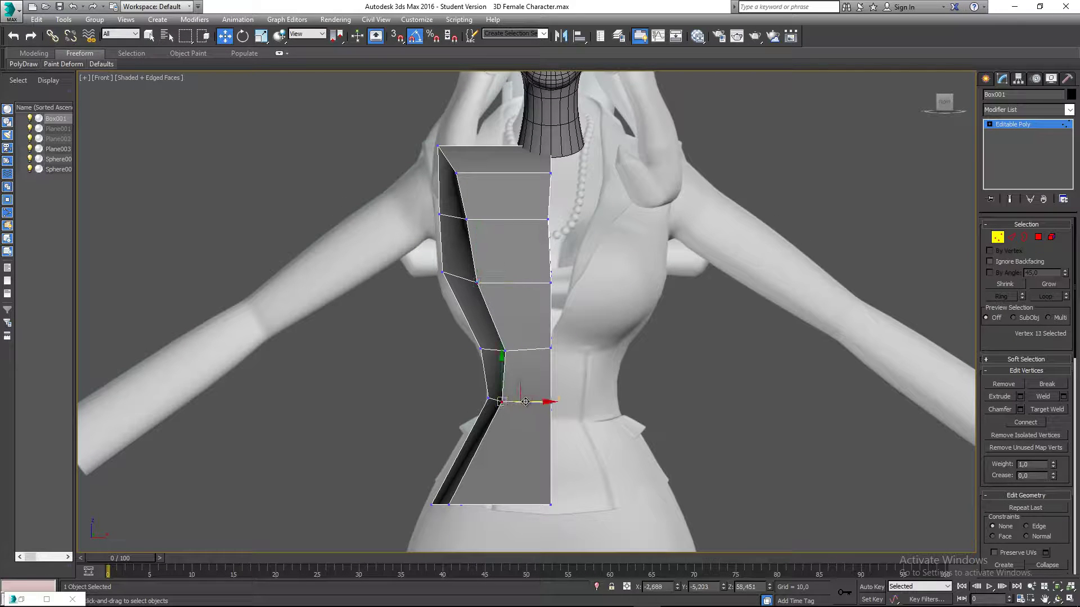
{"action": "left_click_drag", "start_coordinate": [525, 401], "coordinate": [530, 401]}
- Examine the rounded torso from several angles and compare its shoulder area with the side reference
{"action": "key", "text": "p"}
{"action": "scroll", "coordinate": [523, 374], "scroll_direction": "down", "scroll_amount": 3}
{"action": "middle_click_drag", "start_coordinate": [512, 366], "coordinate": [559, 362], "text": "alt"}
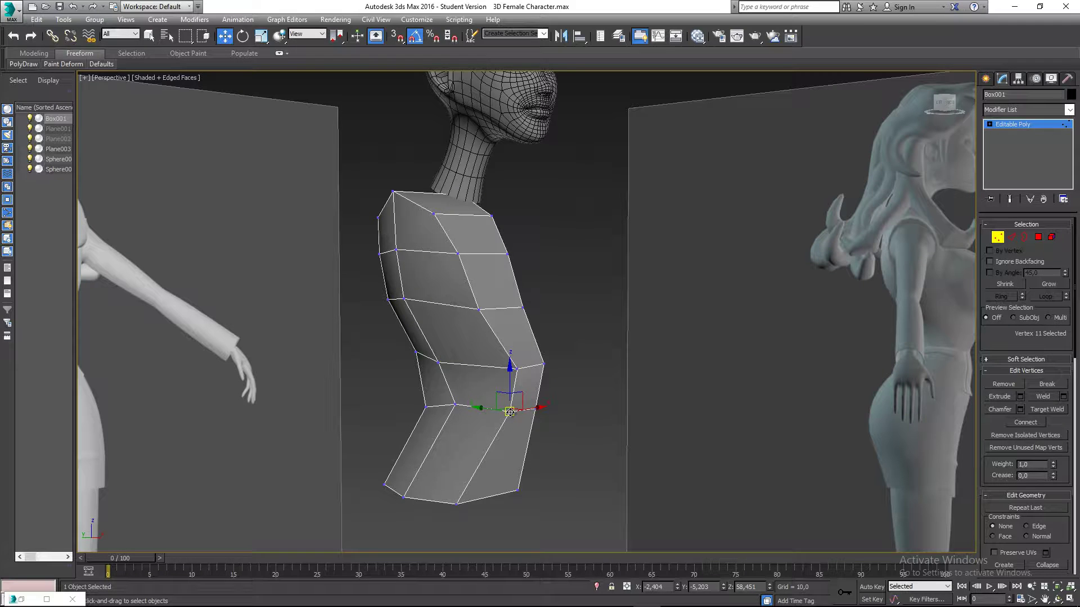
{"action": "middle_click_drag", "start_coordinate": [494, 380], "coordinate": [494, 403]}
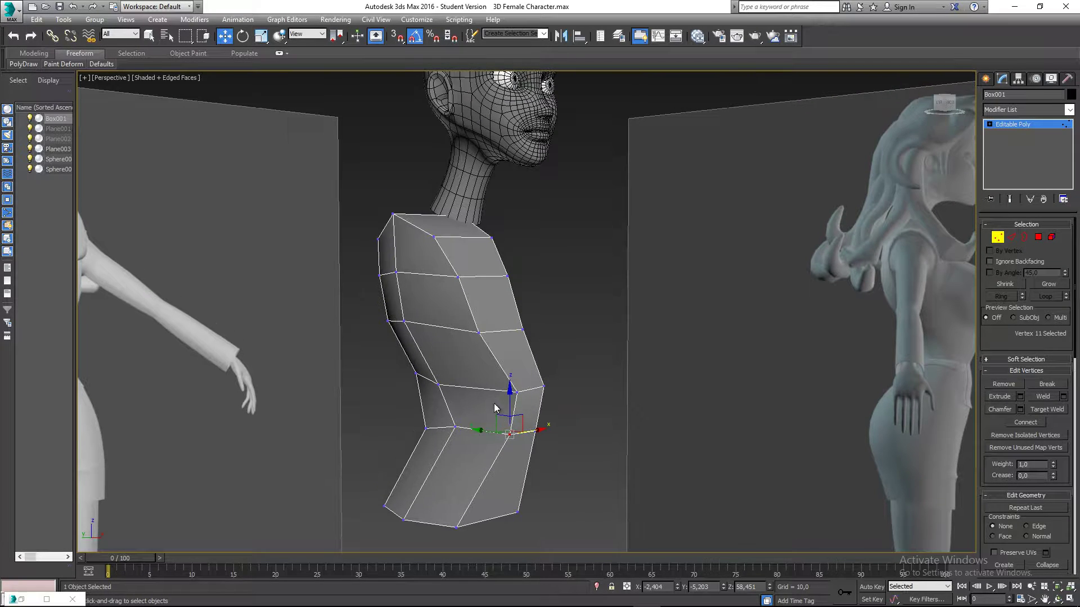
{"action": "middle_click_drag", "start_coordinate": [429, 351], "coordinate": [368, 268], "text": "alt"}
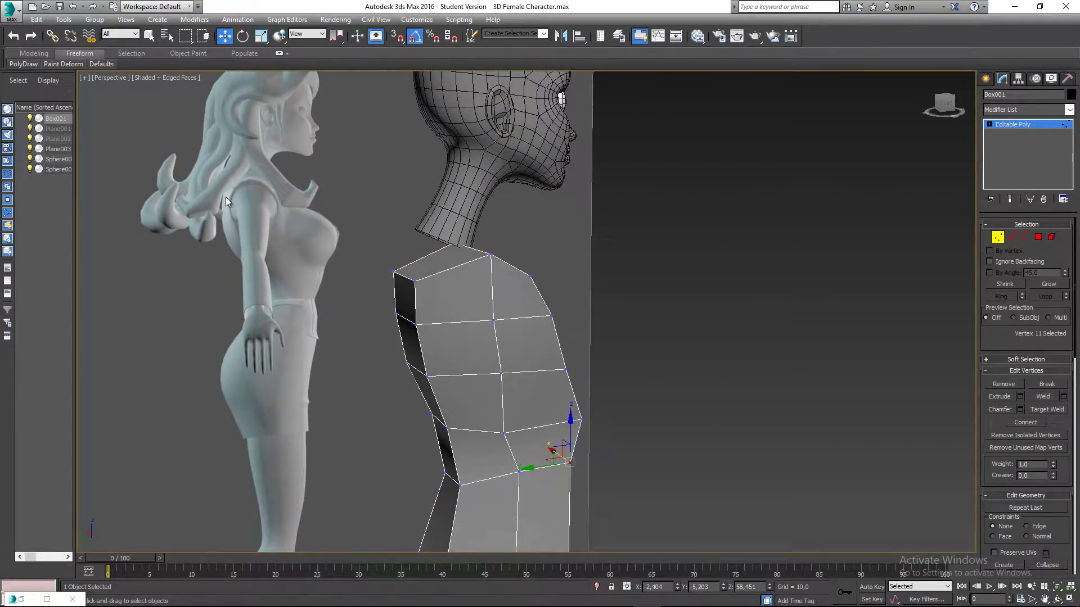
{"action": "middle_click_drag", "start_coordinate": [242, 221], "coordinate": [235, 206], "text": "alt"}
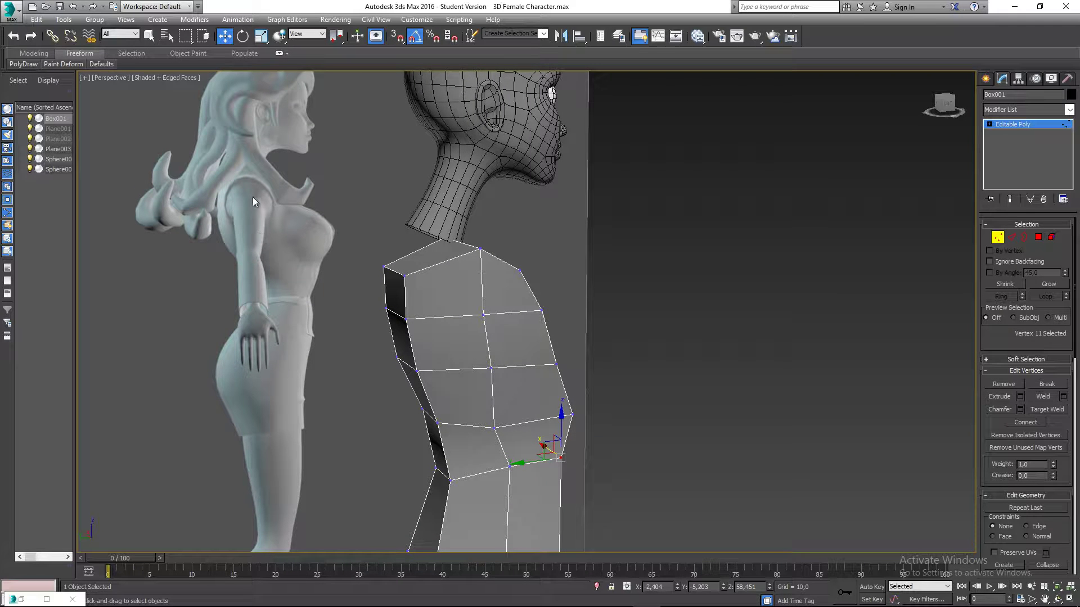
{"action": "middle_click_drag", "start_coordinate": [246, 217], "coordinate": [255, 225]}
{"action": "middle_click_drag", "start_coordinate": [432, 321], "coordinate": [408, 315]}
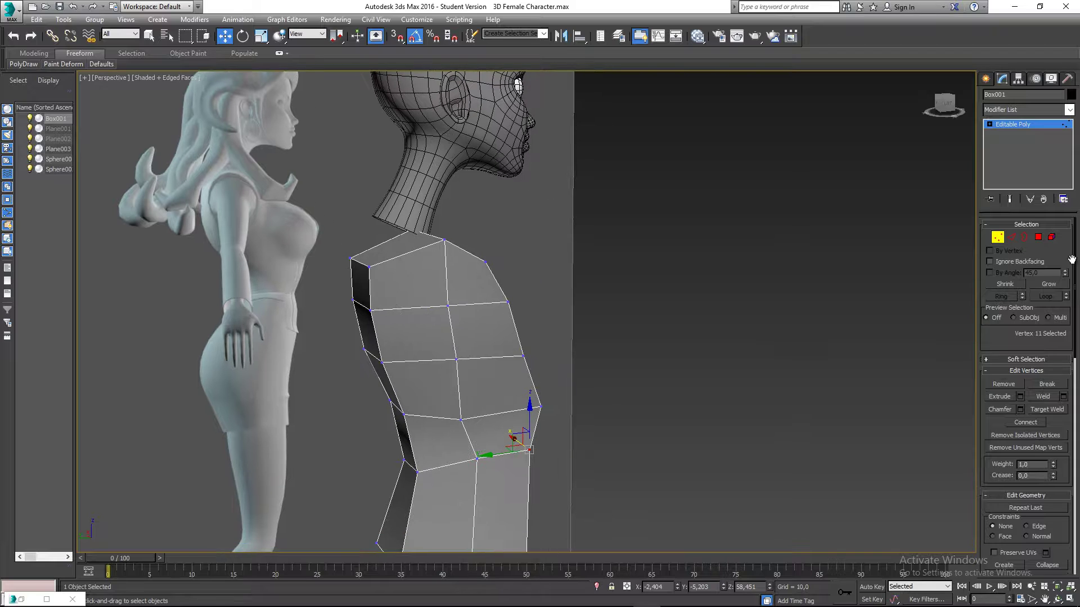
- Inset the four upper side polygons of the torso as one group to form the shoulder opening
{"action": "key", "text": "l"}
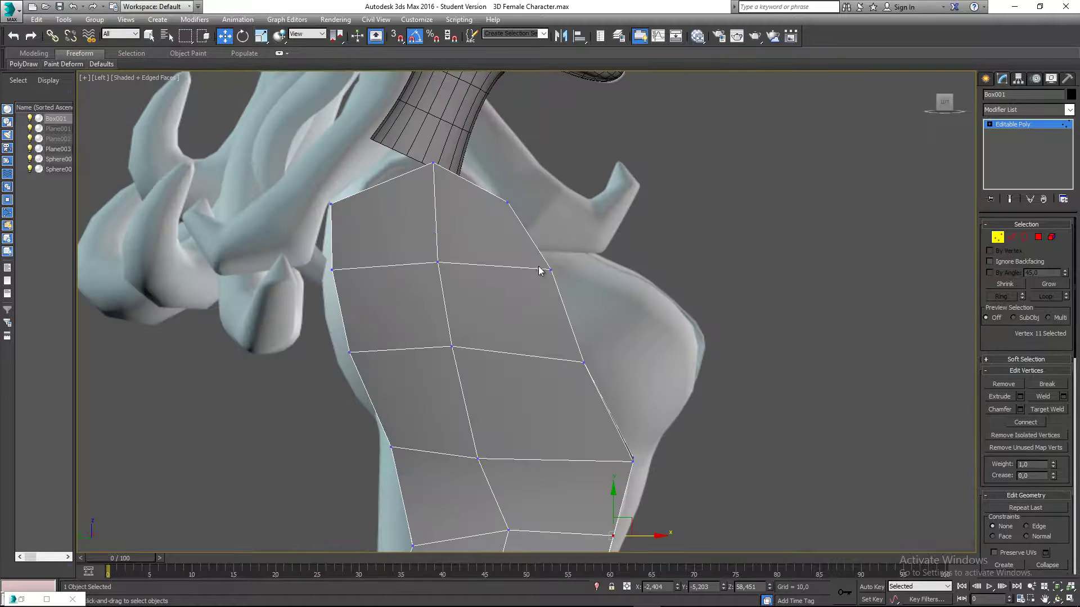
{"action": "left_click", "coordinate": [1038, 237]}
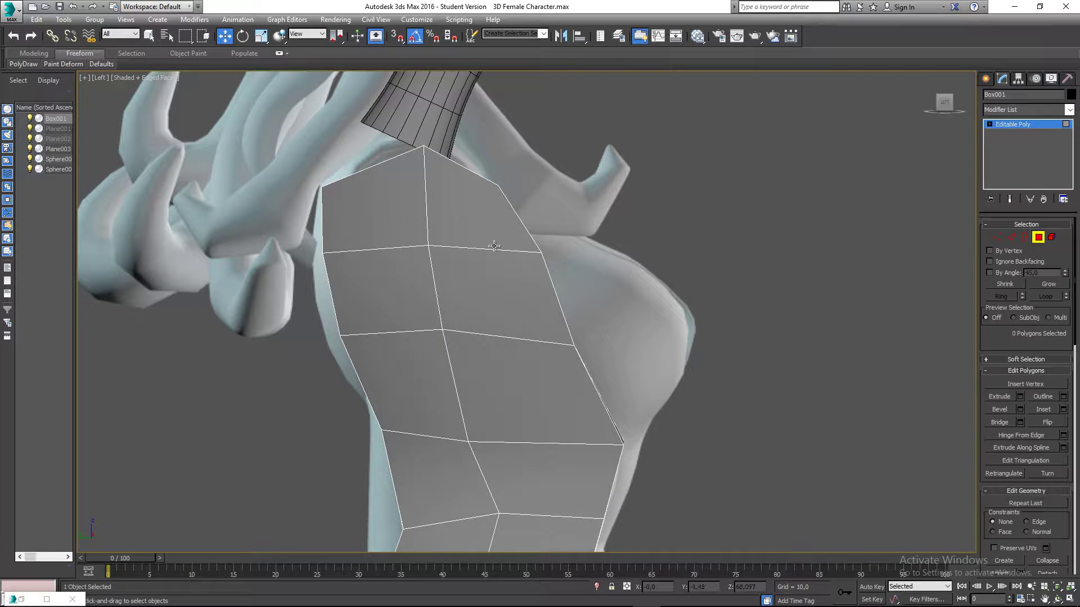
{"action": "left_click", "coordinate": [478, 203]}
{"action": "left_click", "coordinate": [491, 294], "text": "ctrl"}
{"action": "left_click", "coordinate": [409, 289], "text": "ctrl"}
{"action": "left_click", "coordinate": [392, 225], "text": "ctrl"}
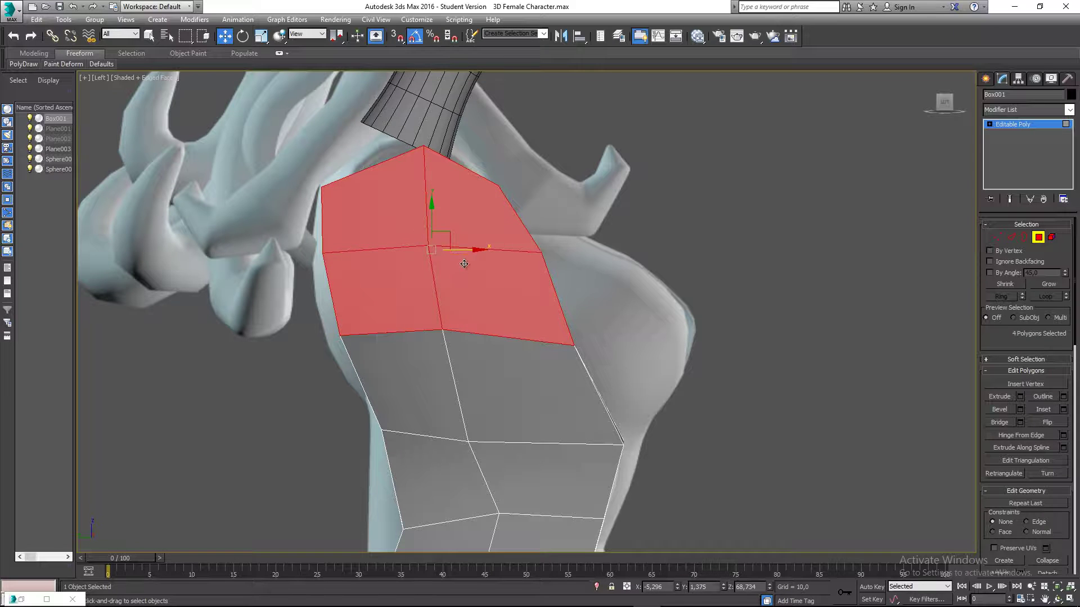
{"action": "middle_click_drag", "start_coordinate": [392, 225], "coordinate": [384, 239]}
{"action": "middle_click_drag", "start_coordinate": [392, 293], "coordinate": [367, 280]}
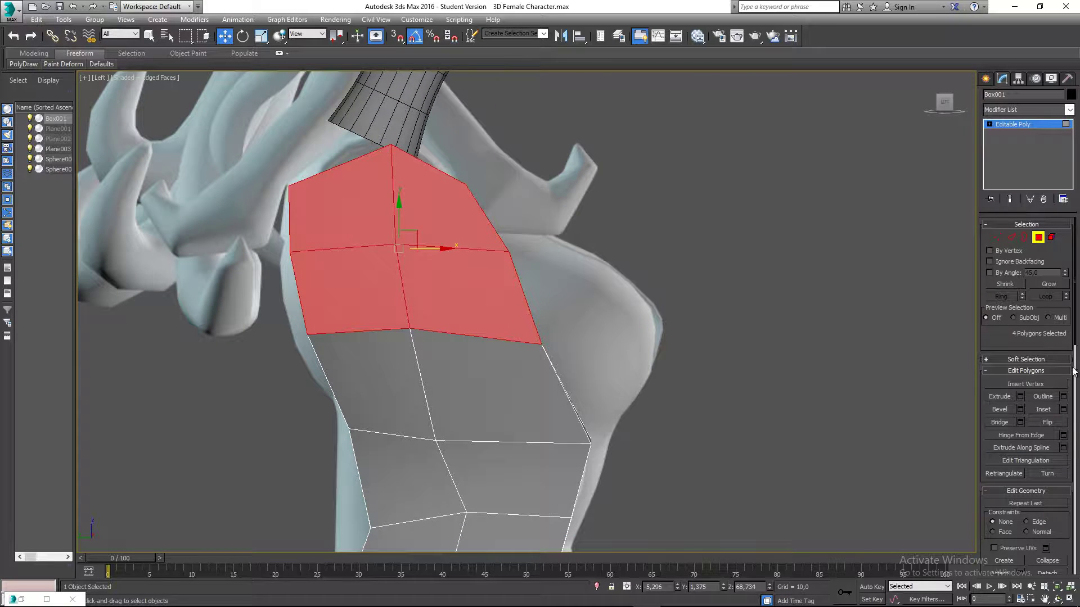
{"action": "left_click", "coordinate": [1064, 410]}
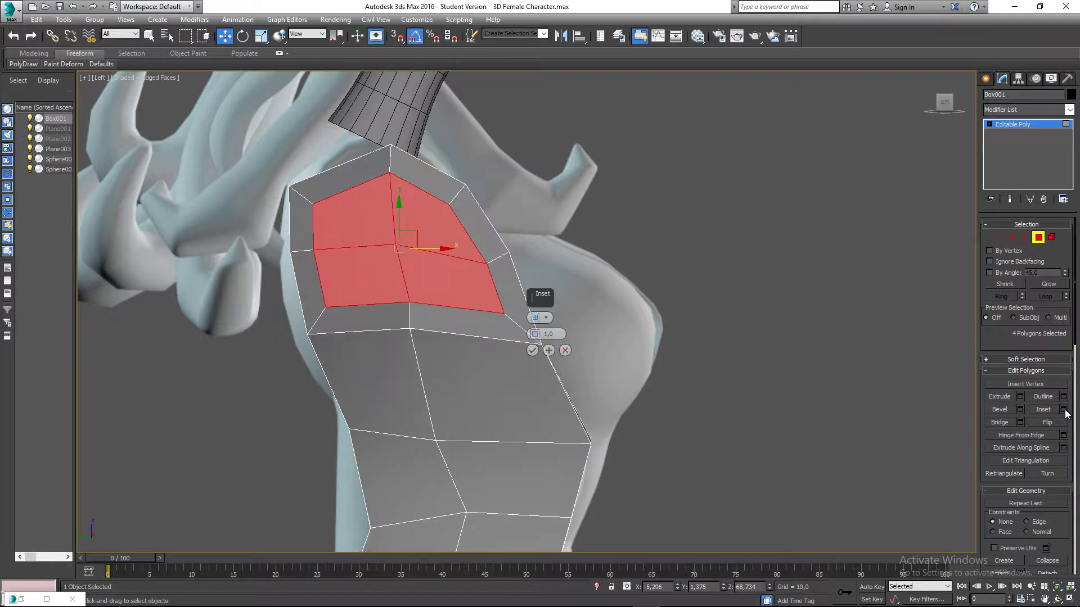
{"action": "middle_click_drag", "start_coordinate": [453, 301], "coordinate": [388, 325]}
{"action": "left_click_drag", "start_coordinate": [536, 338], "coordinate": [530, 333]}
{"action": "left_click", "coordinate": [532, 351]}
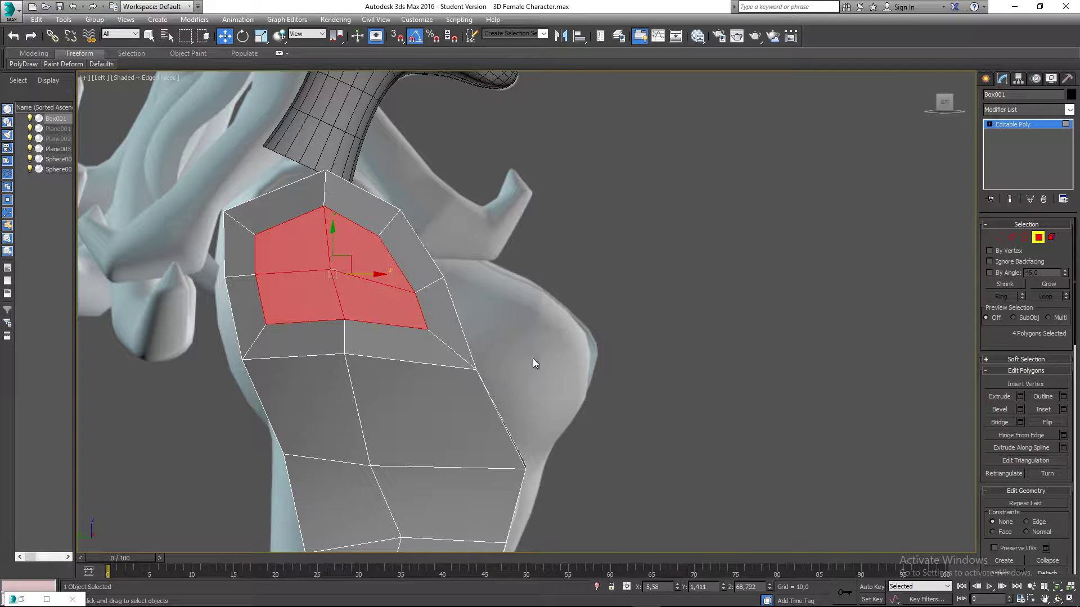
- Make the torso see-through and move the shoulder inset's center and top vertices to match the arm in the side reference
{"action": "middle_click_drag", "start_coordinate": [532, 362], "coordinate": [502, 355]}
{"action": "key", "text": "1"}
{"action": "scroll", "coordinate": [412, 337], "scroll_direction": "up", "scroll_amount": 4}
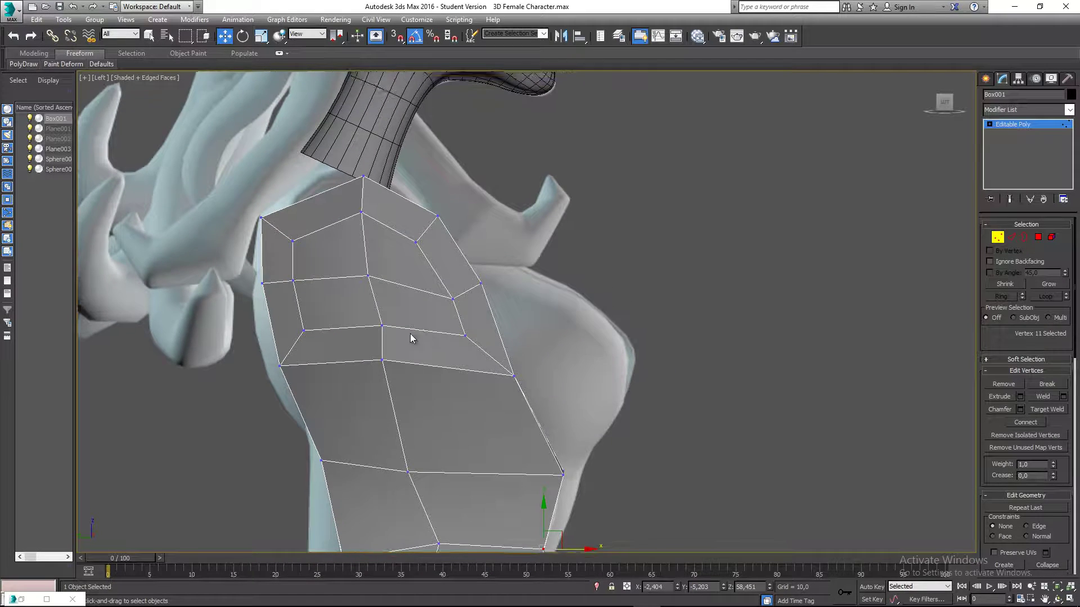
{"action": "key", "text": "alt+x"}
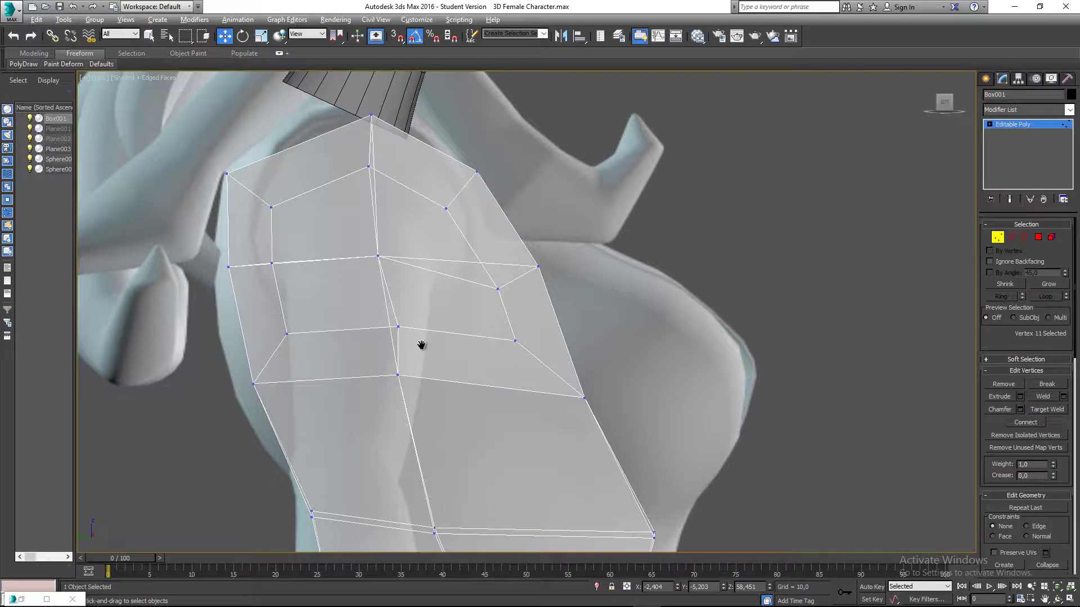
{"action": "scroll", "coordinate": [411, 343], "scroll_direction": "up", "scroll_amount": 2}
{"action": "scroll", "coordinate": [468, 330], "scroll_direction": "down", "scroll_amount": 3}
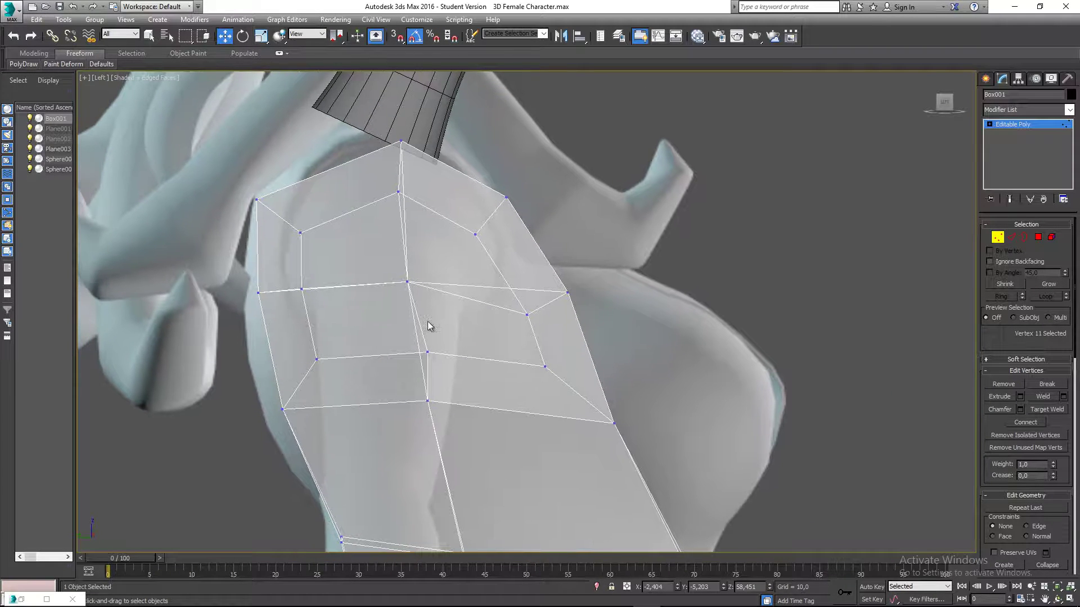
{"action": "left_click_drag", "start_coordinate": [454, 319], "coordinate": [454, 320]}
{"action": "left_click_drag", "start_coordinate": [421, 270], "coordinate": [407, 251]}
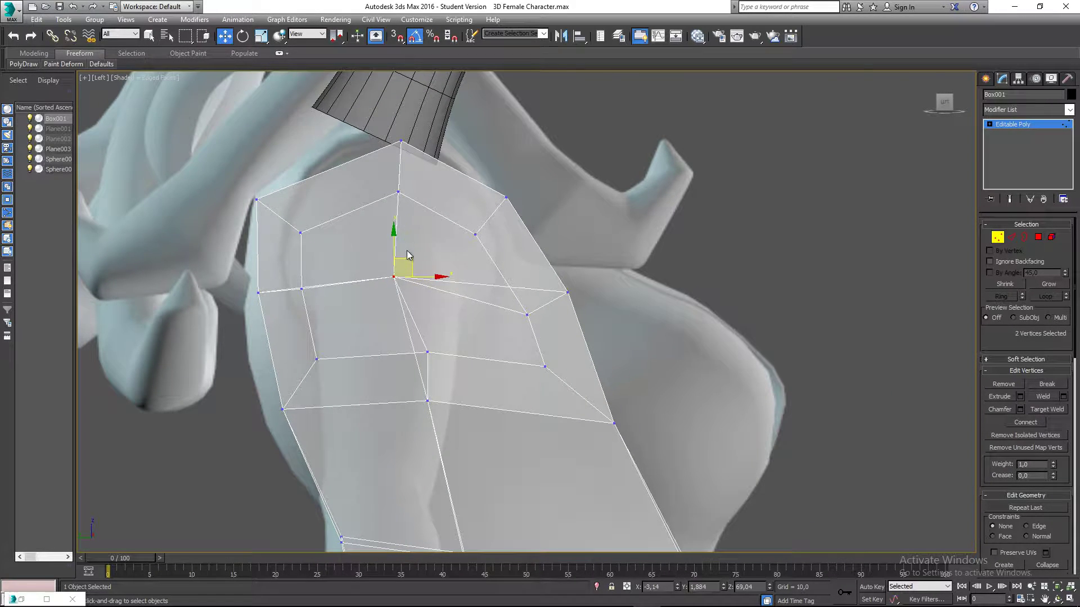
{"action": "left_click_drag", "start_coordinate": [408, 207], "coordinate": [406, 156]}
- Move the three back vertices of the shoulder inset up and backward to follow the reference arm outline
{"action": "left_click", "coordinate": [300, 233]}
{"action": "left_click_drag", "start_coordinate": [309, 223], "coordinate": [299, 204]}
{"action": "left_click_drag", "start_coordinate": [322, 319], "coordinate": [322, 319]}
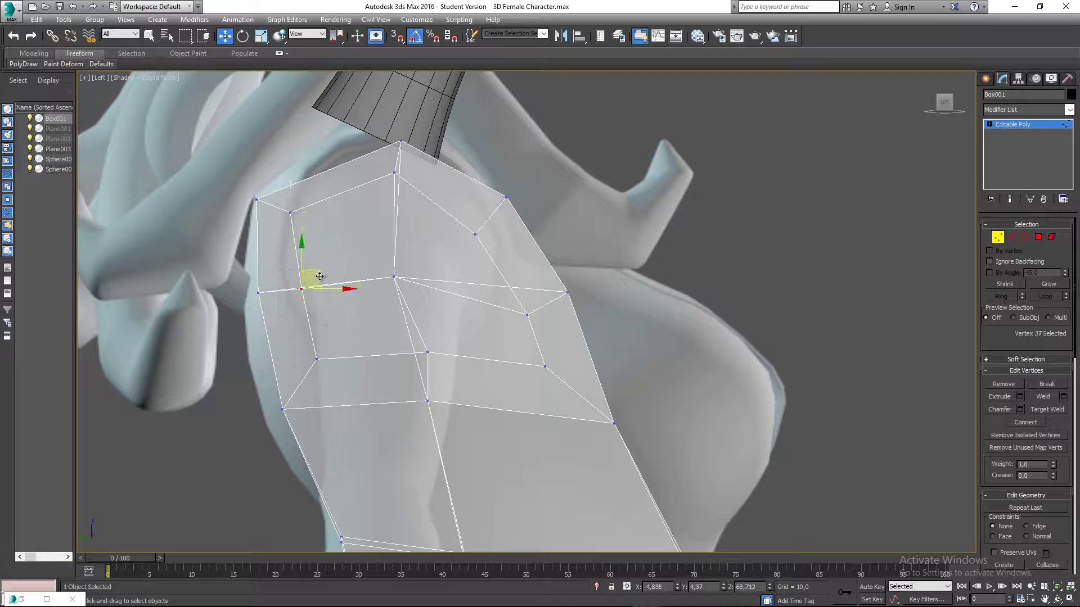
{"action": "left_click_drag", "start_coordinate": [318, 277], "coordinate": [300, 265]}
{"action": "left_click_drag", "start_coordinate": [298, 328], "coordinate": [349, 385]}
{"action": "left_click_drag", "start_coordinate": [334, 343], "coordinate": [321, 317]}
- Reposition the bottom middle vertex and the three front vertices of the shoulder inset to round the arm opening
{"action": "mouse_move", "coordinate": [415, 328]}
{"action": "left_mouse_down"}
{"action": "mouse_move", "coordinate": [454, 386]}
{"action": "mouse_move", "coordinate": [416, 340]}
{"action": "left_mouse_up"}
{"action": "left_click", "coordinate": [545, 367]}
{"action": "left_click_drag", "start_coordinate": [555, 350], "coordinate": [491, 326]}
{"action": "left_click", "coordinate": [529, 314]}
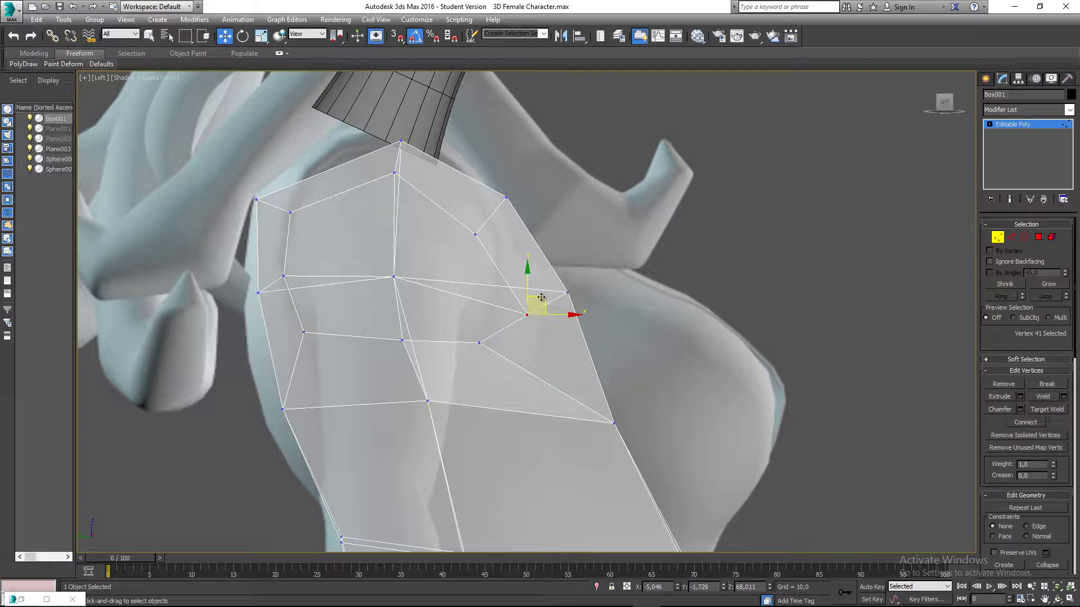
{"action": "left_click_drag", "start_coordinate": [522, 283], "coordinate": [488, 292]}
{"action": "left_click", "coordinate": [475, 234]}
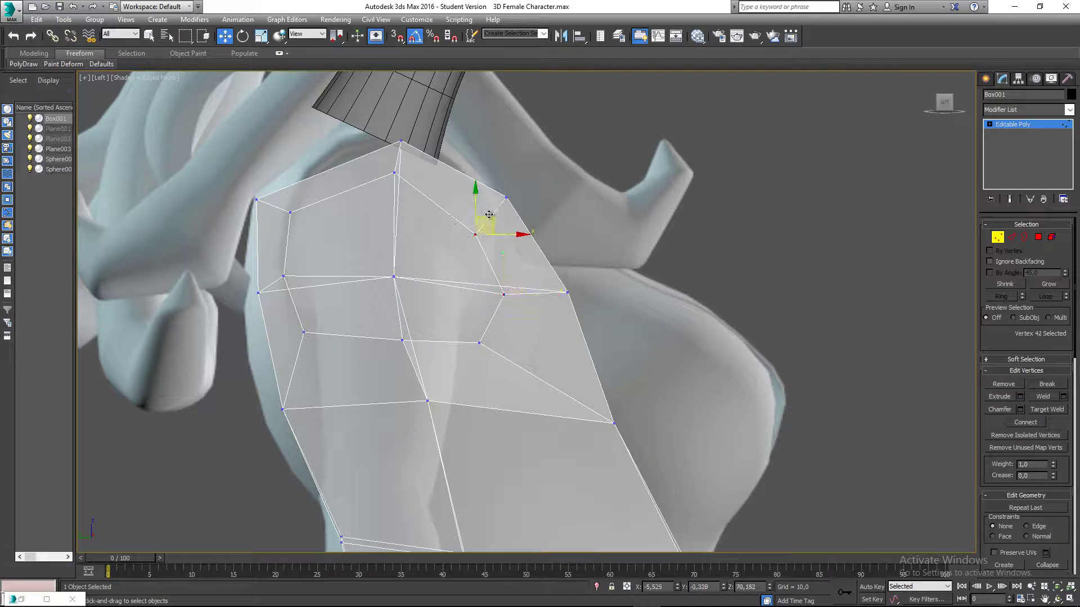
{"action": "left_click_drag", "start_coordinate": [489, 227], "coordinate": [496, 212]}
- Refine the lower and middle front vertices of the shoulder inset, shifting them slightly up and toward the back
{"action": "left_click", "coordinate": [394, 173]}
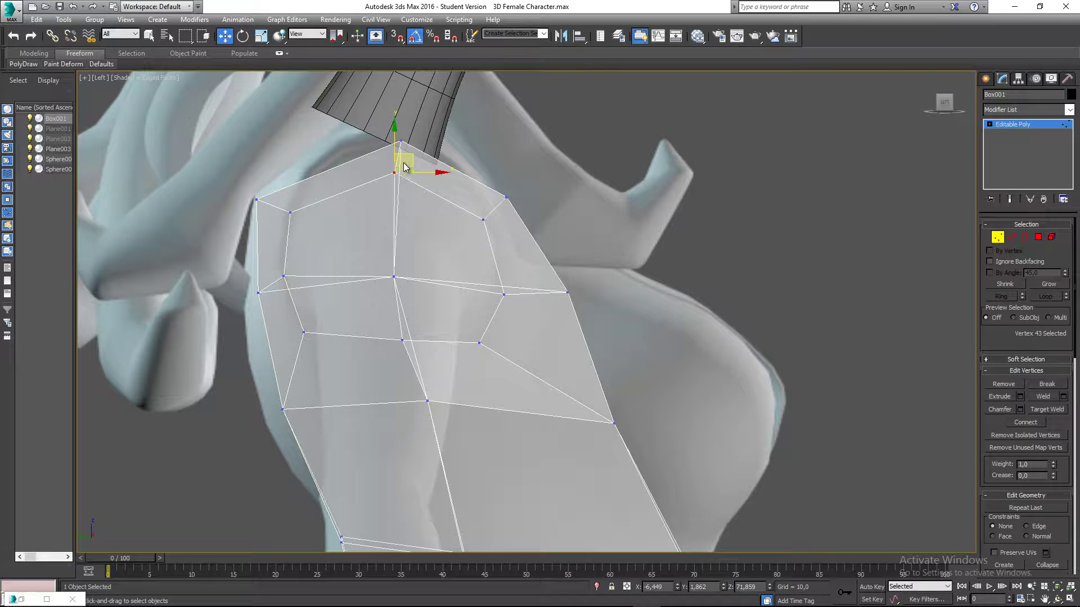
{"action": "left_click", "coordinate": [479, 343]}
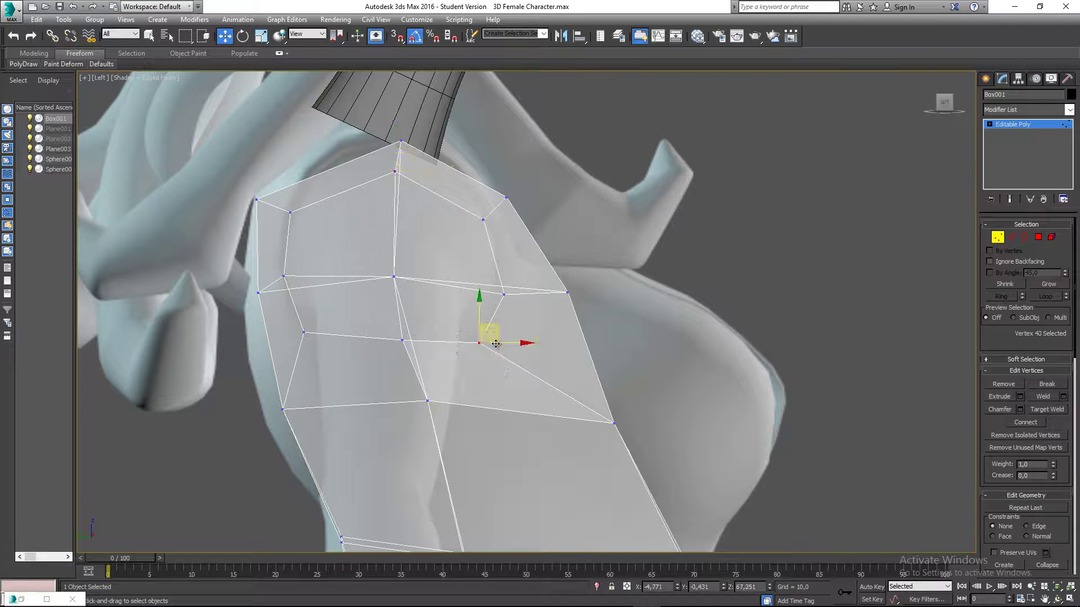
{"action": "left_click_drag", "start_coordinate": [490, 328], "coordinate": [473, 317]}
{"action": "left_click", "coordinate": [504, 295]}
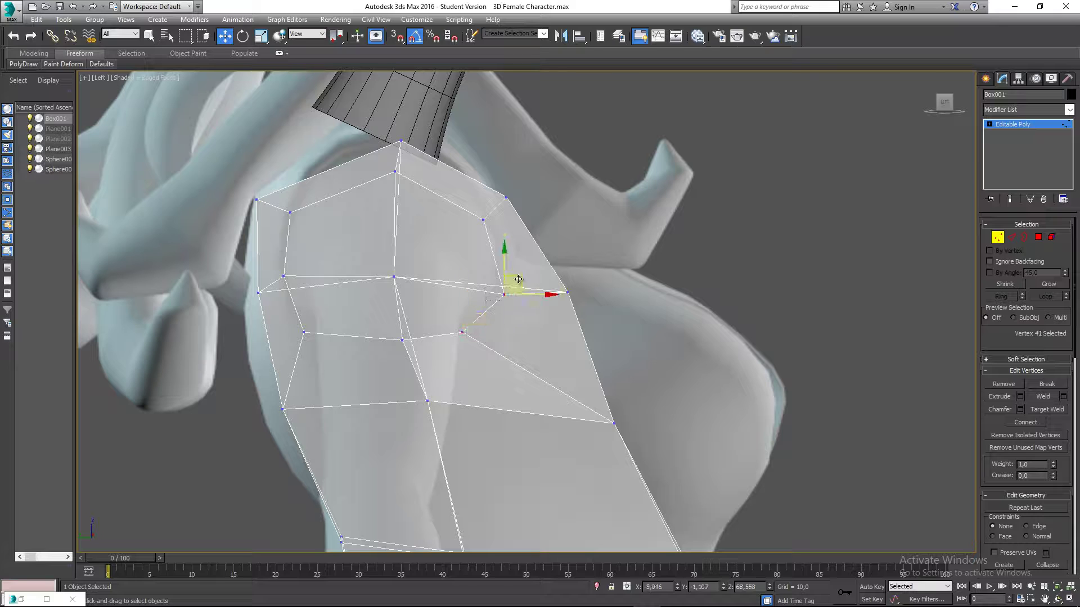
{"action": "left_click_drag", "start_coordinate": [518, 279], "coordinate": [509, 274]}
- Fine-tune the back, bottom and center vertices of the shoulder inset into an even, rounded loop
{"action": "left_click", "coordinate": [290, 213]}
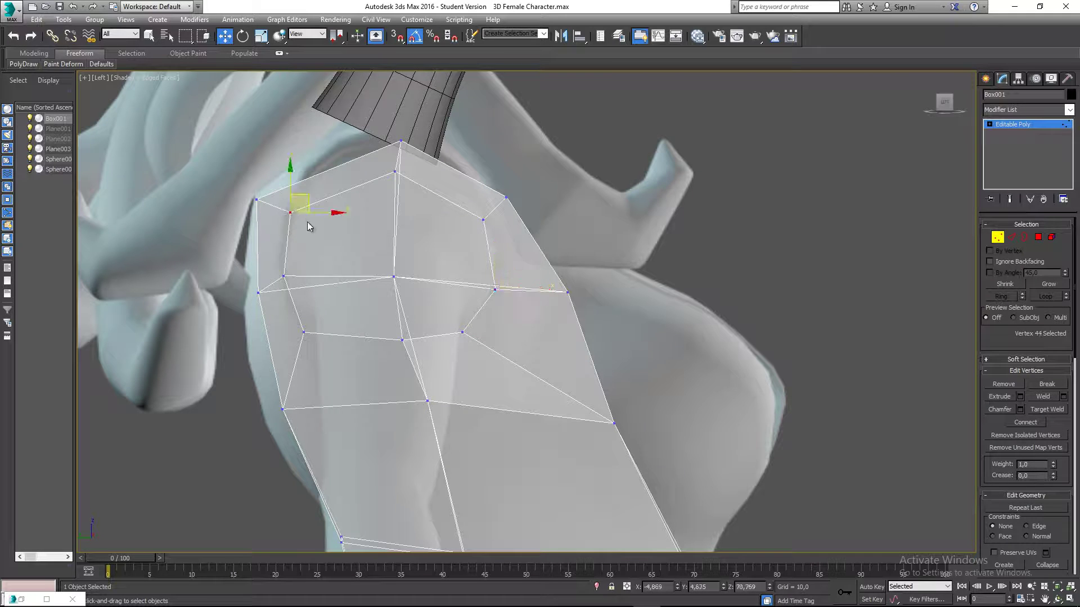
{"action": "left_click_drag", "start_coordinate": [309, 203], "coordinate": [323, 198]}
{"action": "left_click", "coordinate": [283, 276]}
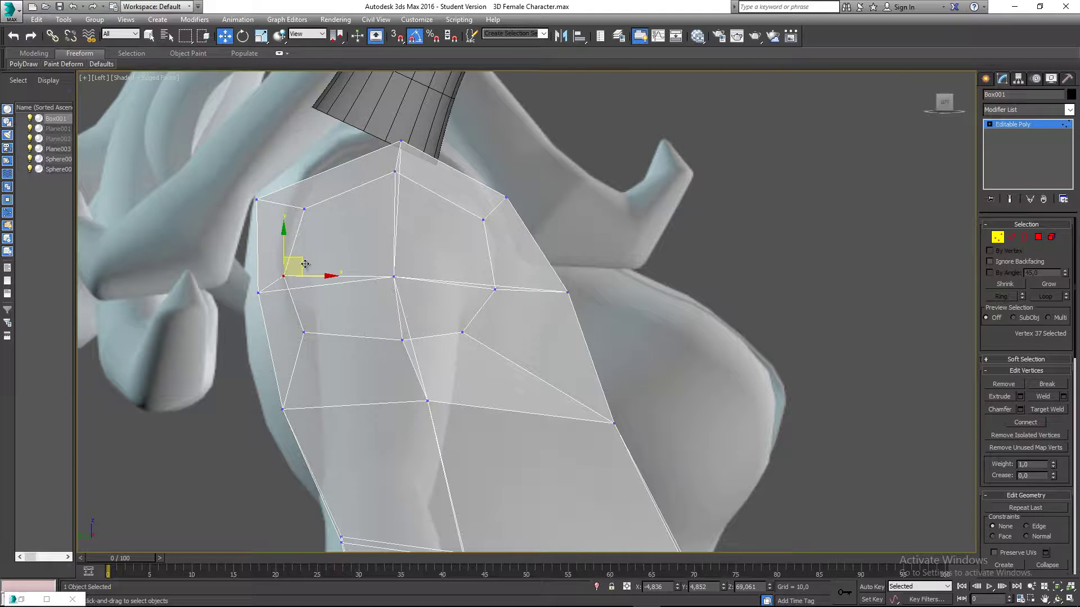
{"action": "left_click_drag", "start_coordinate": [284, 276], "coordinate": [290, 269]}
{"action": "left_click", "coordinate": [305, 332]}
{"action": "left_click_drag", "start_coordinate": [321, 319], "coordinate": [321, 311]}
{"action": "left_click_drag", "start_coordinate": [419, 327], "coordinate": [411, 330]}
{"action": "left_click_drag", "start_coordinate": [388, 272], "coordinate": [408, 246]}
- Turn off the see-through display and lower the top vertex of the shoulder inset slightly
{"action": "middle_click_drag", "start_coordinate": [437, 299], "coordinate": [444, 337]}
{"action": "key", "text": "alt+x"}
{"action": "scroll", "coordinate": [439, 351], "scroll_direction": "down", "scroll_amount": 4}
{"action": "scroll", "coordinate": [437, 351], "scroll_direction": "up", "scroll_amount": 5}
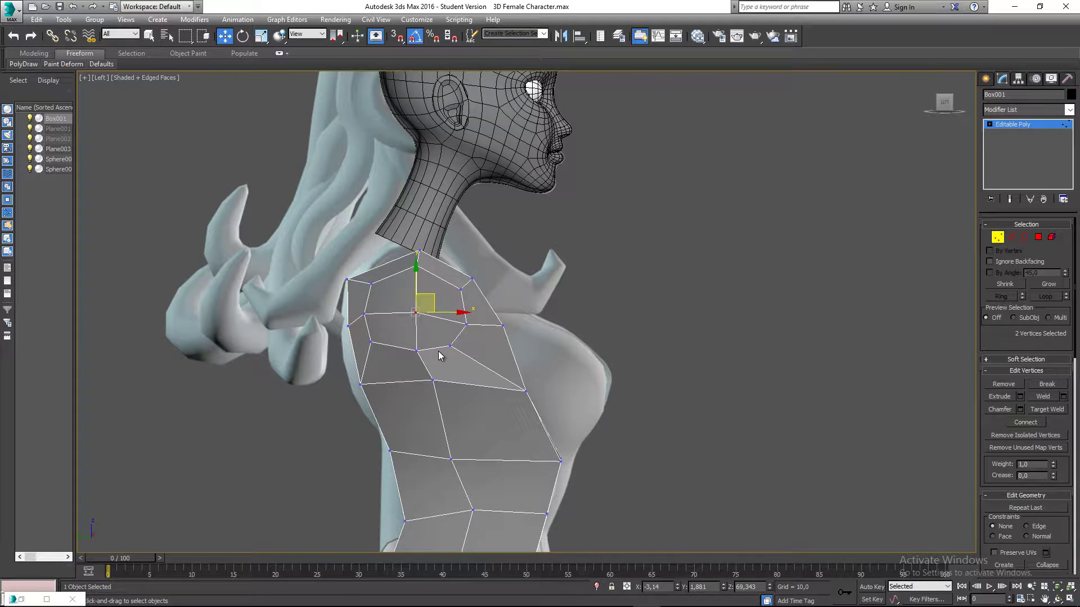
{"action": "left_click", "coordinate": [418, 221]}
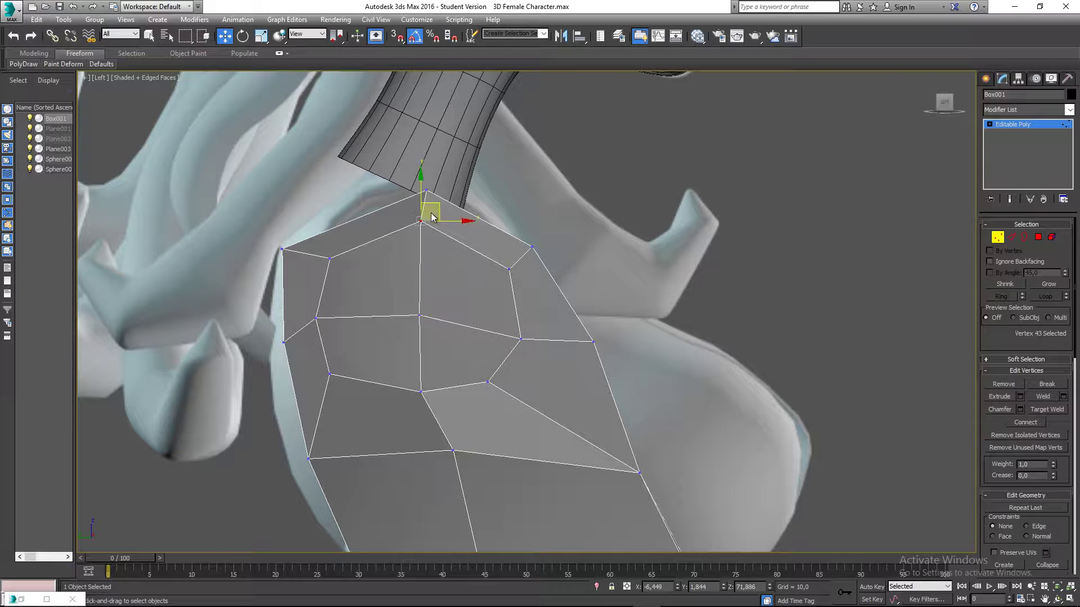
{"action": "left_click_drag", "start_coordinate": [434, 200], "coordinate": [435, 204]}
- With the torso see-through in the left view, align the back outer vertices and the middle vertices below the armhole with the inset loop
{"action": "scroll", "coordinate": [441, 265], "scroll_direction": "down", "scroll_amount": 3}
{"action": "key", "text": "p"}
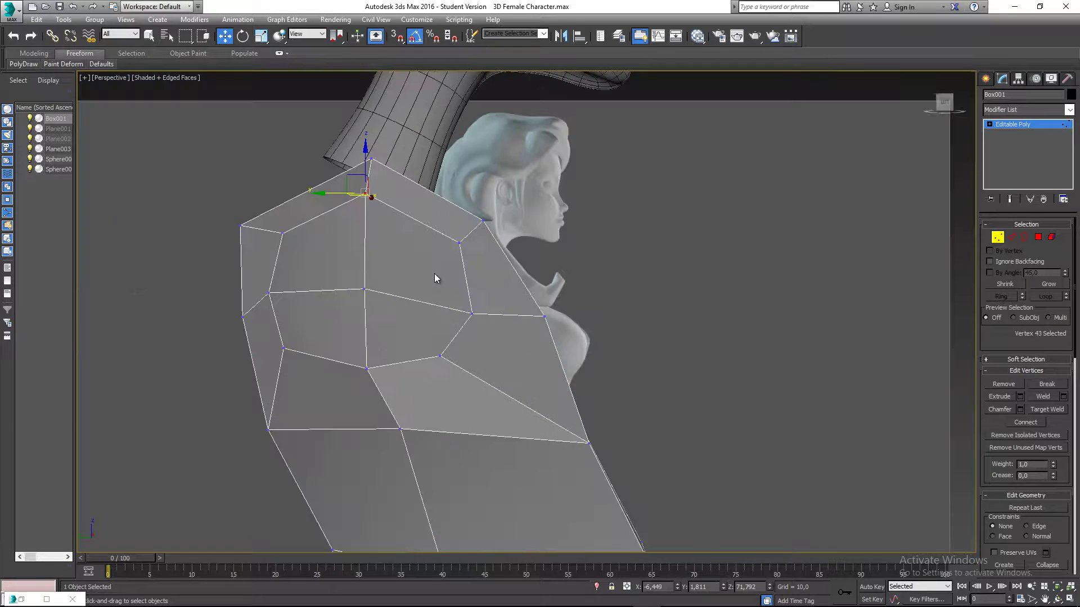
{"action": "middle_click_drag", "start_coordinate": [435, 275], "coordinate": [353, 278], "text": "alt"}
{"action": "key", "text": "l"}
{"action": "scroll", "coordinate": [375, 261], "scroll_direction": "up", "scroll_amount": 2}
{"action": "key", "text": "alt+x"}
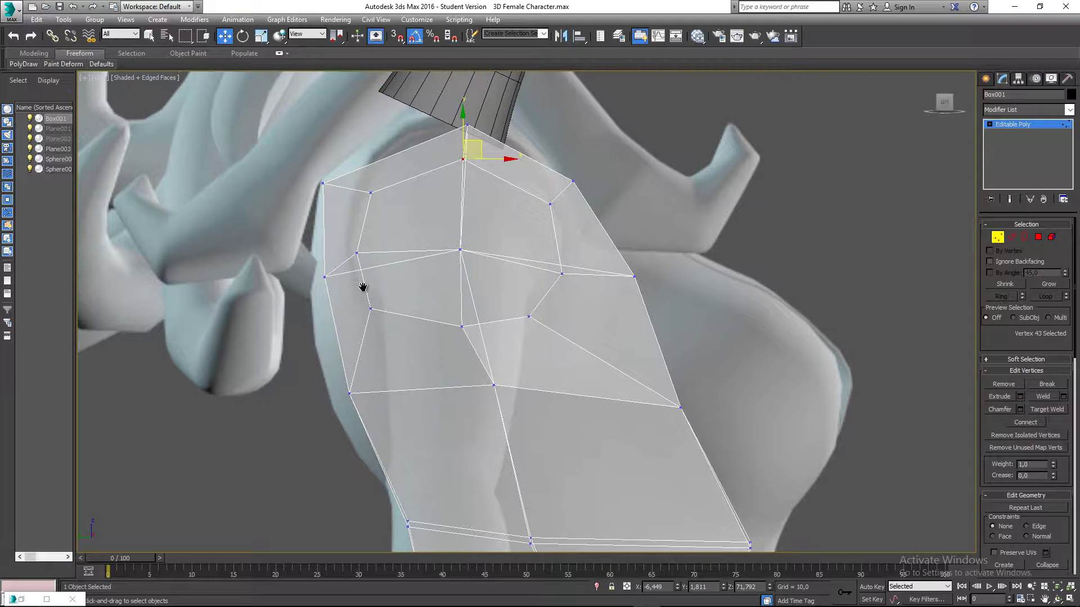
{"action": "left_click_drag", "start_coordinate": [300, 249], "coordinate": [344, 238]}
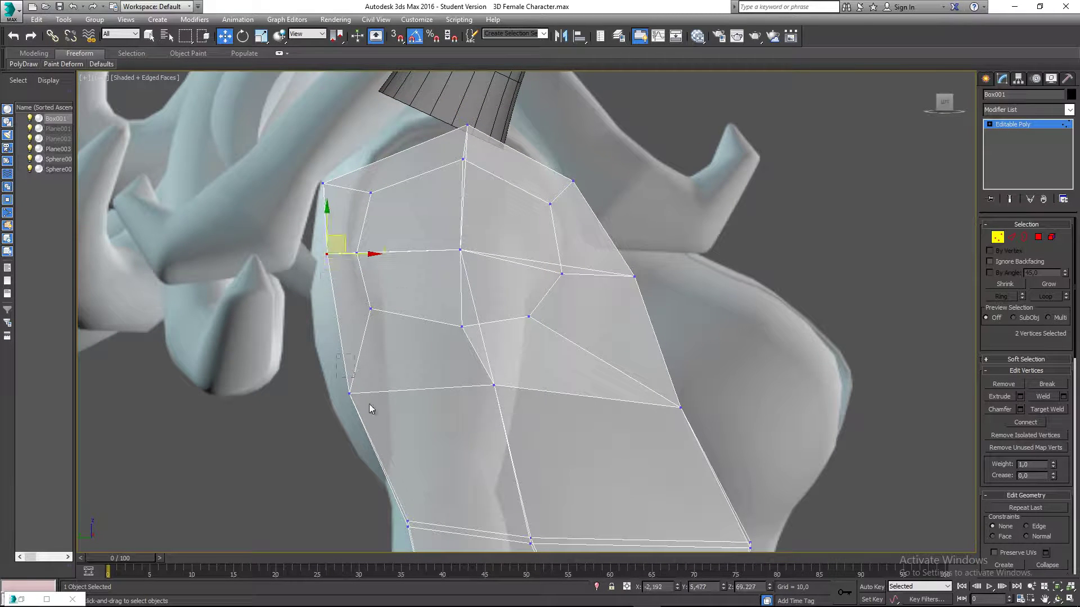
{"action": "left_click_drag", "start_coordinate": [368, 405], "coordinate": [358, 363]}
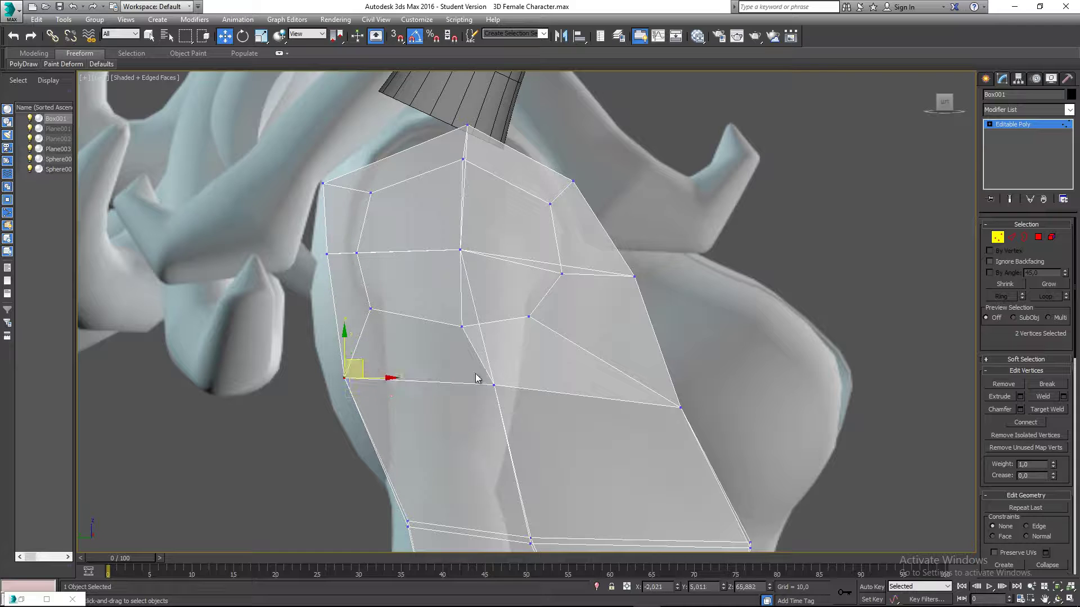
{"action": "mouse_move", "coordinate": [478, 378]}
{"action": "left_mouse_down"}
{"action": "mouse_move", "coordinate": [512, 400]}
{"action": "mouse_move", "coordinate": [511, 368]}
{"action": "mouse_move", "coordinate": [489, 365]}
{"action": "left_mouse_up"}
- Adjust the front vertices of the bust, chest and top rows to even the spacing around the arm opening
{"action": "left_click_drag", "start_coordinate": [703, 424], "coordinate": [686, 387]}
{"action": "left_click_drag", "start_coordinate": [668, 265], "coordinate": [641, 276]}
{"action": "left_click_drag", "start_coordinate": [572, 203], "coordinate": [543, 210]}
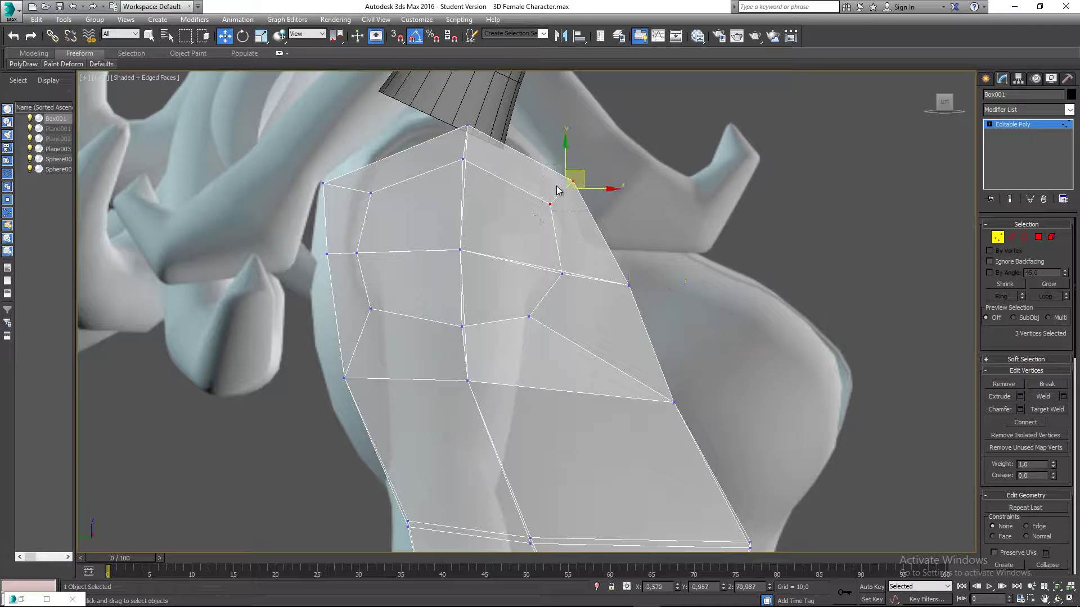
{"action": "mouse_move", "coordinate": [582, 171]}
{"action": "left_mouse_down"}
{"action": "mouse_move", "coordinate": [573, 179]}
{"action": "mouse_move", "coordinate": [591, 165]}
{"action": "left_mouse_up"}
- Raise the middle vertices of the torso's top edge up into the base of the neck
{"action": "left_click_drag", "start_coordinate": [454, 112], "coordinate": [491, 146]}
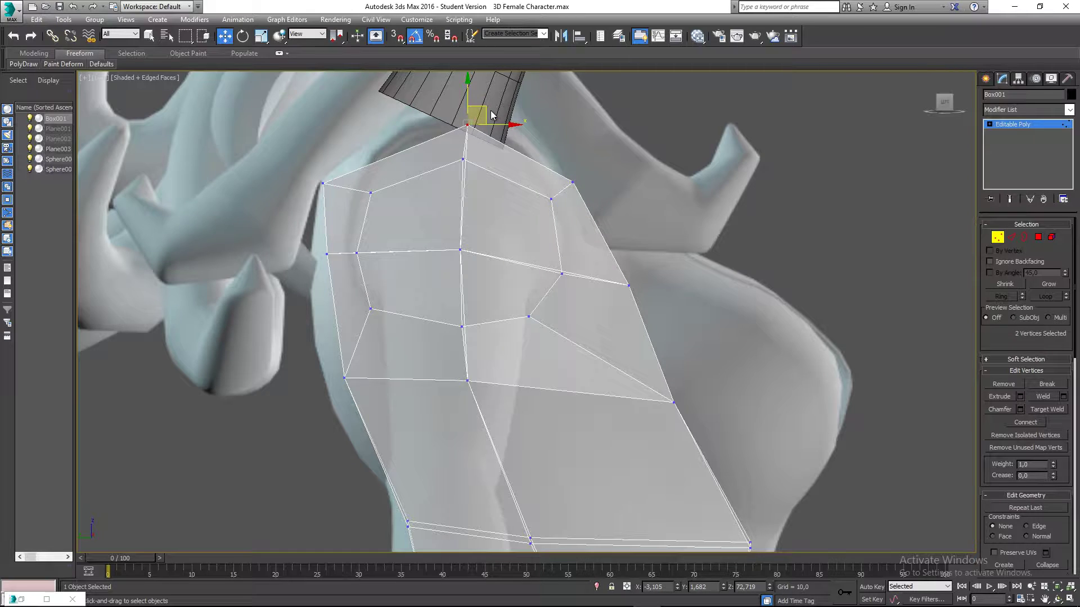
{"action": "left_click_drag", "start_coordinate": [483, 108], "coordinate": [478, 82]}
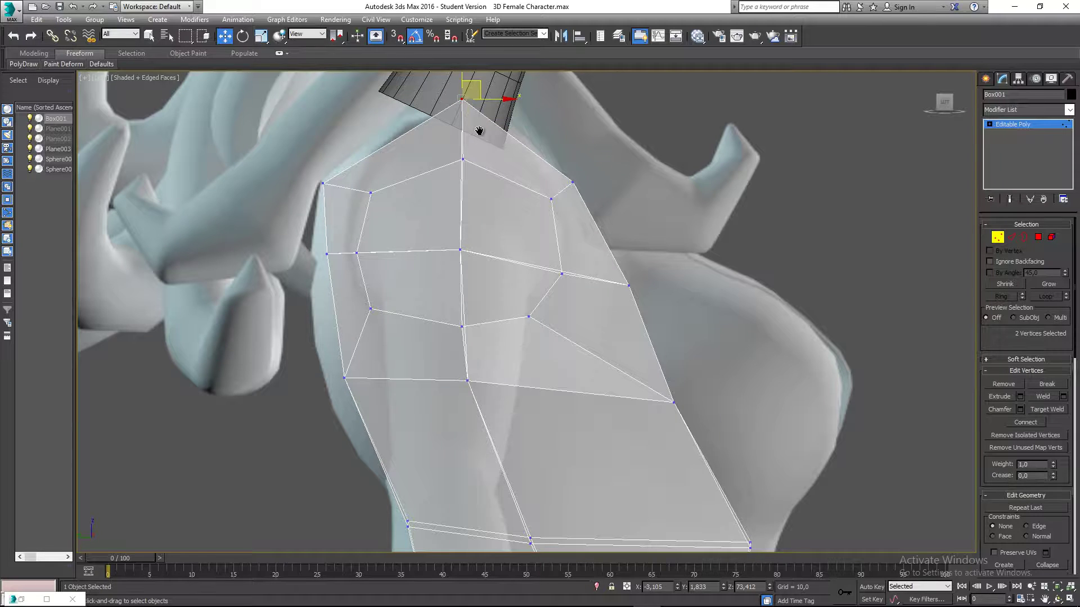
{"action": "middle_click_drag", "start_coordinate": [481, 128], "coordinate": [482, 249]}
{"action": "left_click_drag", "start_coordinate": [482, 204], "coordinate": [482, 190]}
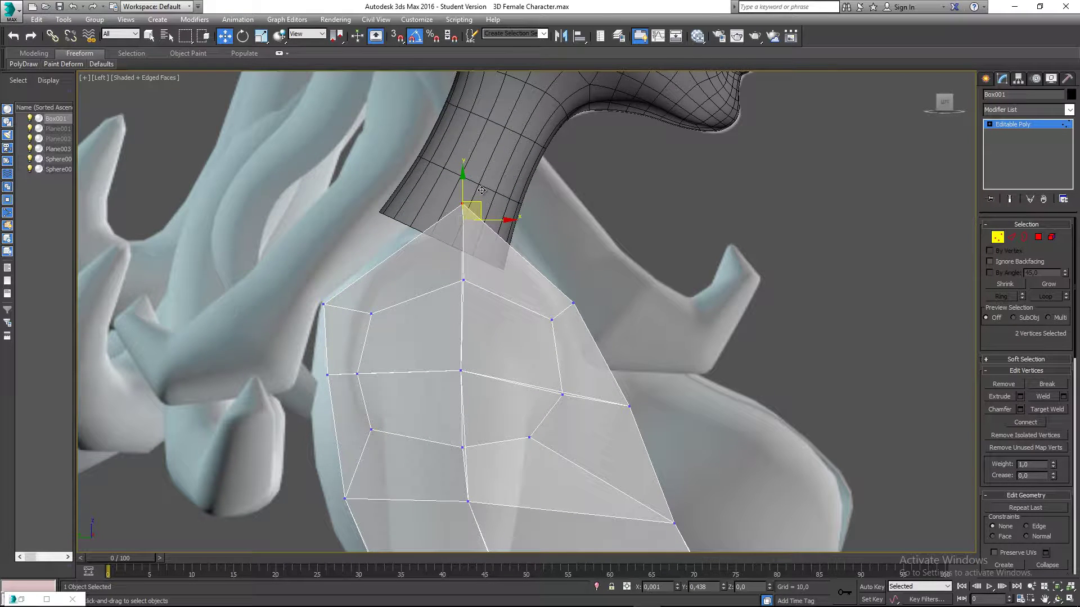
- Move the upper back vertices to the reference's back outline and nudge the vertices at the shoulder inset's center upward
{"action": "left_click_drag", "start_coordinate": [293, 291], "coordinate": [387, 332]}
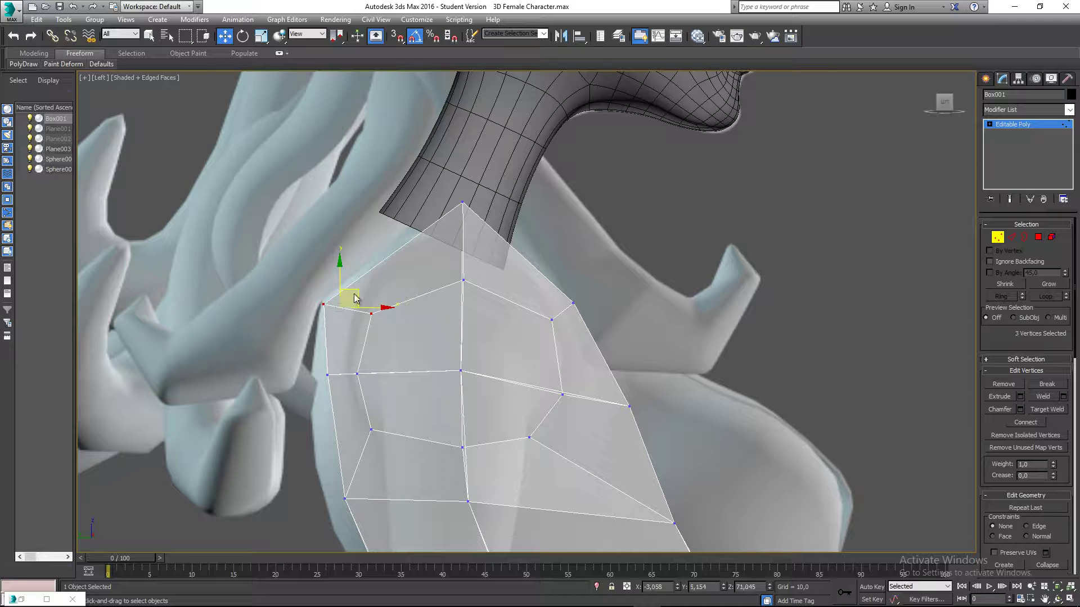
{"action": "left_click_drag", "start_coordinate": [356, 299], "coordinate": [354, 262]}
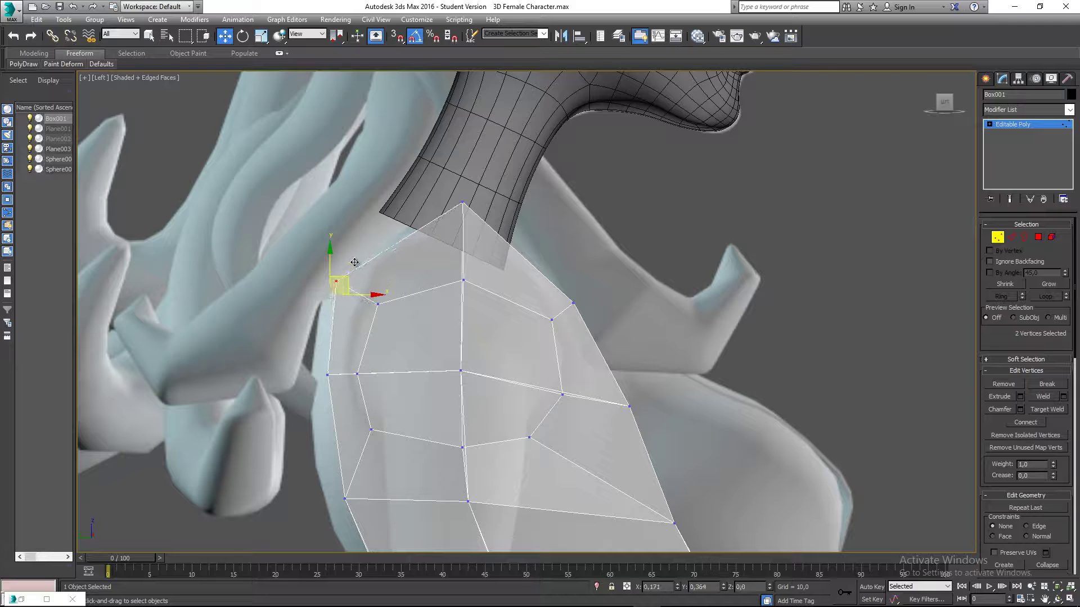
{"action": "mouse_move", "coordinate": [326, 357]}
{"action": "left_mouse_down"}
{"action": "mouse_move", "coordinate": [338, 375]}
{"action": "mouse_move", "coordinate": [331, 354]}
{"action": "left_mouse_up"}
{"action": "middle_click_drag", "start_coordinate": [478, 316], "coordinate": [441, 279]}
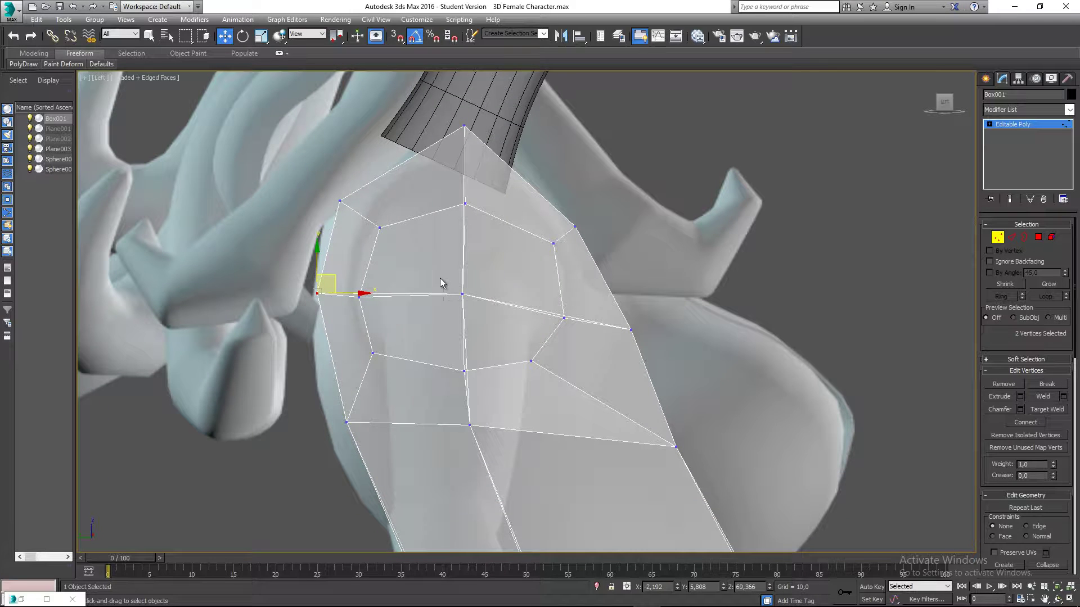
{"action": "left_click", "coordinate": [462, 294]}
{"action": "left_click_drag", "start_coordinate": [480, 284], "coordinate": [481, 280]}
{"action": "middle_click_drag", "start_coordinate": [482, 320], "coordinate": [465, 328]}
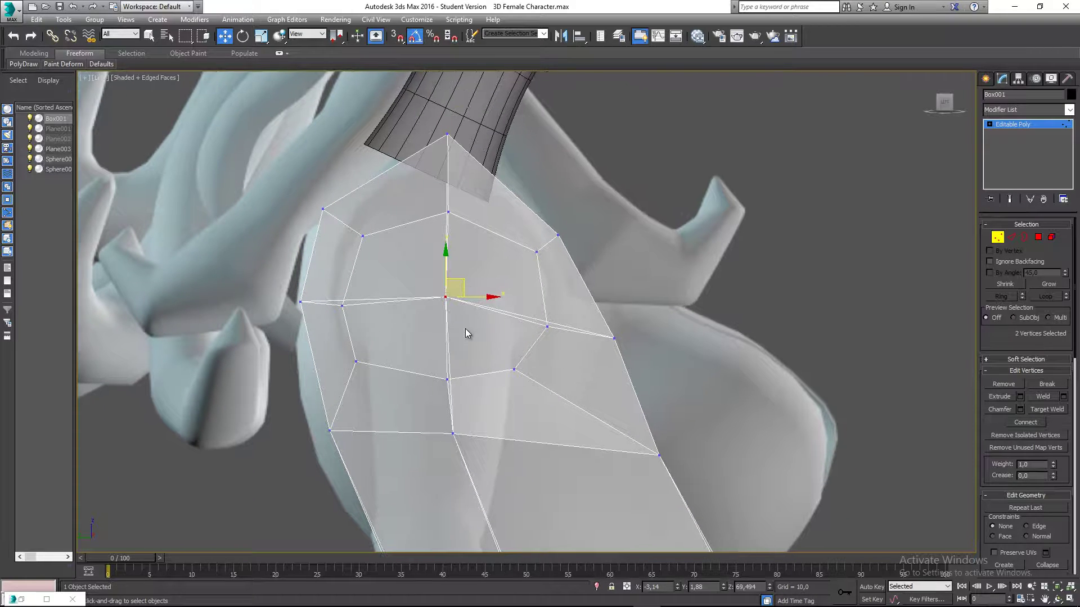
- Move the lower front vertex of the shoulder inset outward along X in the perspective view
{"action": "key", "text": "p"}
{"action": "scroll", "coordinate": [466, 331], "scroll_direction": "down", "scroll_amount": 3}
{"action": "key", "text": "f"}
{"action": "scroll", "coordinate": [447, 329], "scroll_direction": "up", "scroll_amount": 5}
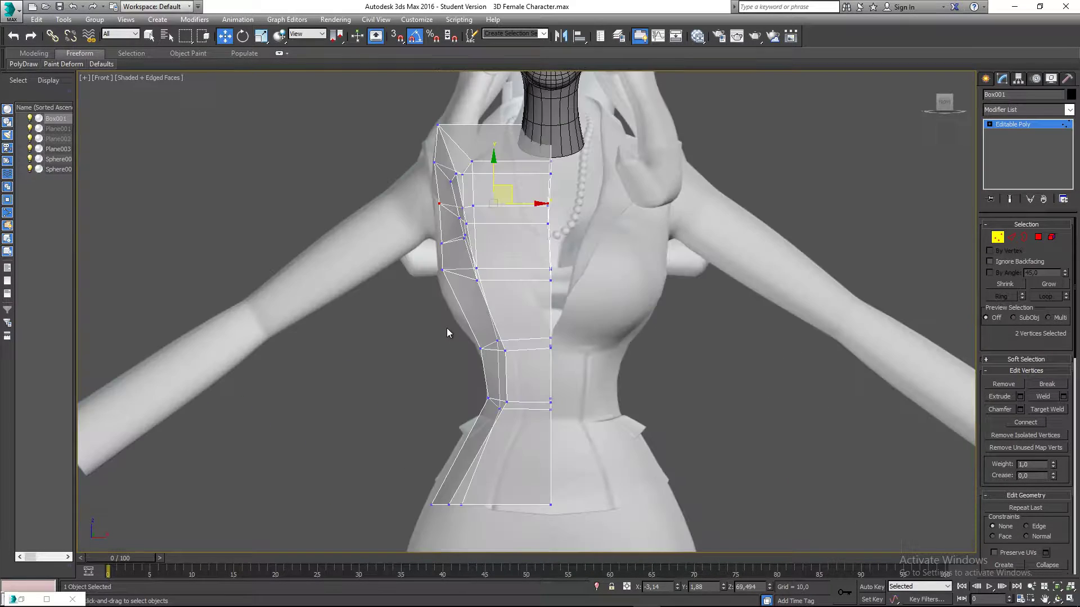
{"action": "scroll", "coordinate": [402, 304], "scroll_direction": "down", "scroll_amount": 4}
{"action": "key", "text": "p"}
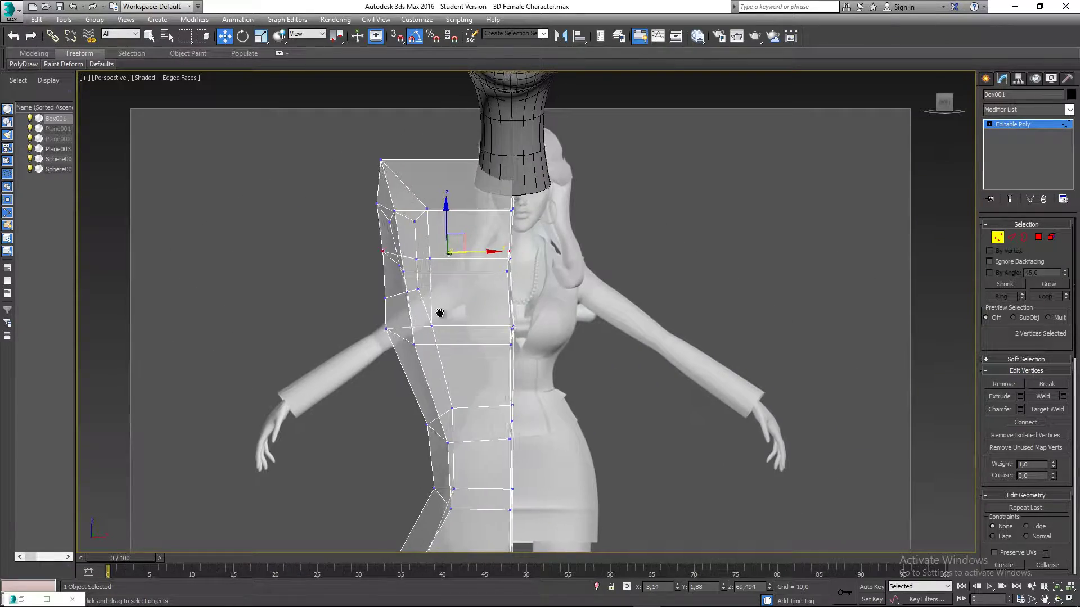
{"action": "mouse_move", "coordinate": [438, 313]}
{"action": "middle_mouse_down", "text": "alt"}
{"action": "mouse_move", "coordinate": [484, 302]}
{"action": "mouse_move", "coordinate": [622, 306]}
{"action": "mouse_move", "coordinate": [500, 313]}
{"action": "mouse_move", "coordinate": [449, 330]}
{"action": "middle_mouse_up", "text": "alt"}
{"action": "scroll", "coordinate": [548, 306], "scroll_direction": "up", "scroll_amount": 3}
{"action": "left_click", "coordinate": [474, 309]}
{"action": "left_click_drag", "start_coordinate": [491, 289], "coordinate": [484, 293]}
{"action": "middle_click_drag", "start_coordinate": [484, 294], "coordinate": [453, 302], "text": "alt"}
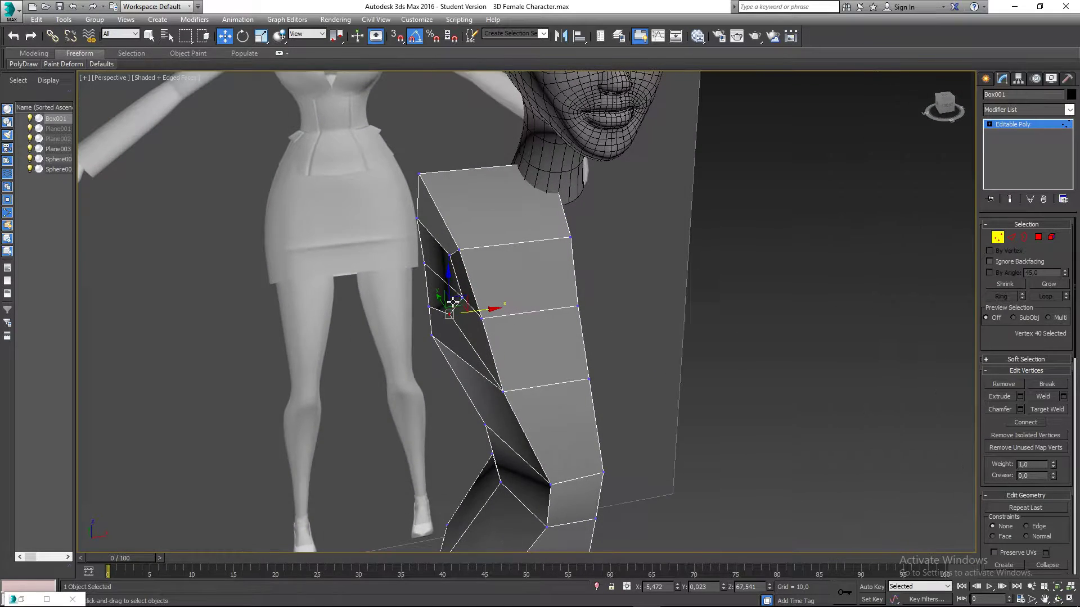
- Move the middle and upper front vertices of the shoulder inset outward along X toward the arm side
{"action": "left_click", "coordinate": [464, 297]}
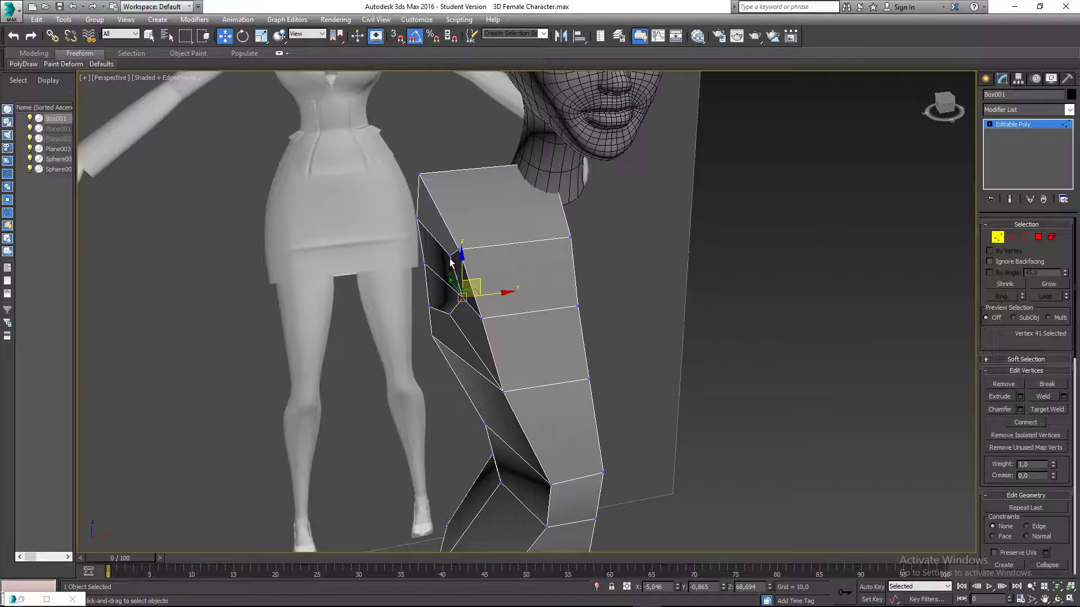
{"action": "left_click", "coordinate": [450, 256], "text": "ctrl"}
{"action": "left_click_drag", "start_coordinate": [482, 274], "coordinate": [457, 309]}
{"action": "left_click", "coordinate": [449, 313]}
{"action": "left_click", "coordinate": [448, 298]}
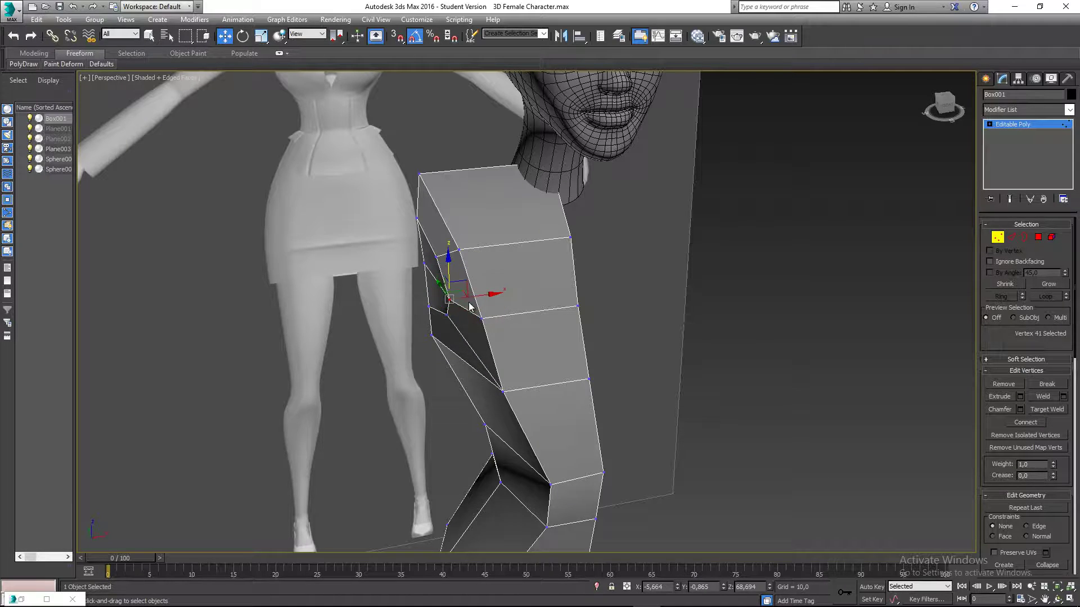
- Select the three back vertices of the shoulder inset and move them outward along X
{"action": "middle_click_drag", "start_coordinate": [469, 297], "coordinate": [425, 331], "text": "alt"}
{"action": "left_click", "coordinate": [348, 355]}
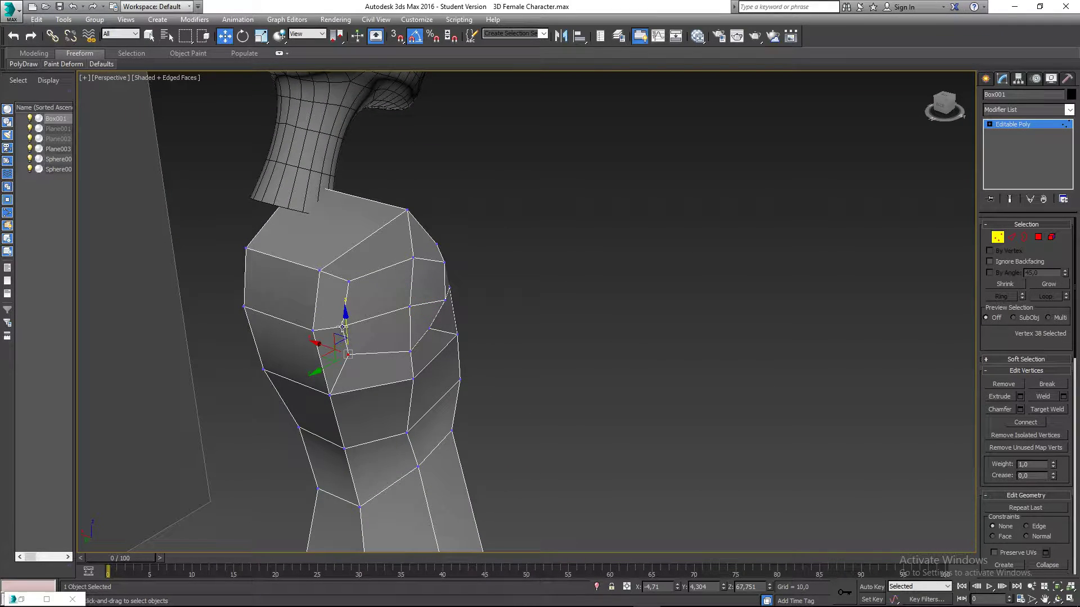
{"action": "left_click", "coordinate": [342, 327], "text": "ctrl"}
{"action": "left_click", "coordinate": [349, 282], "text": "ctrl"}
{"action": "middle_click_drag", "start_coordinate": [355, 296], "coordinate": [418, 322], "text": "alt"}
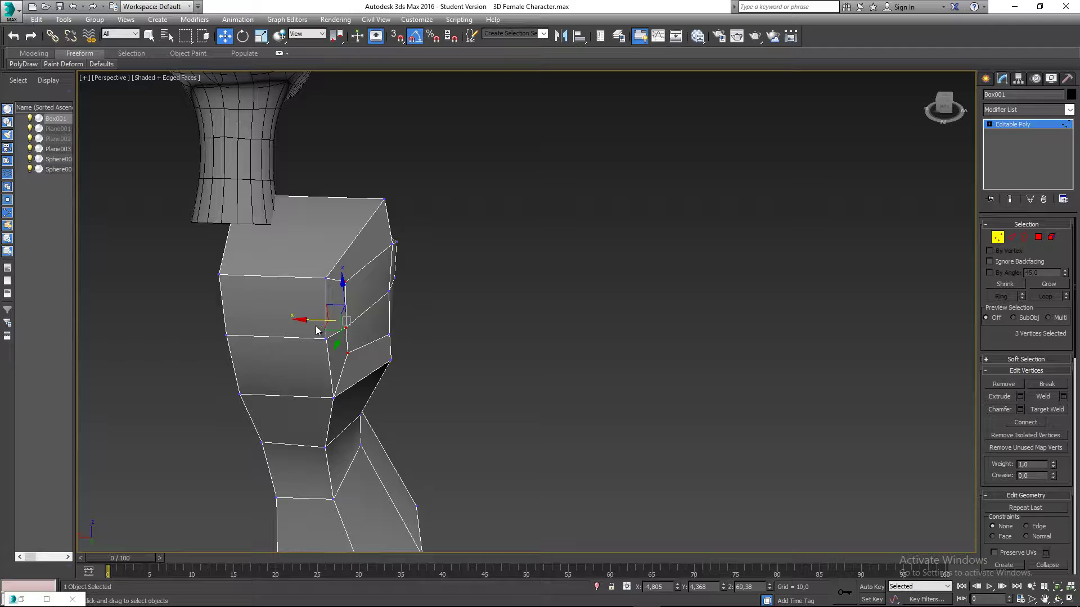
{"action": "left_click_drag", "start_coordinate": [313, 318], "coordinate": [345, 318]}
- Move the lower front vertex of the shoulder inset slightly further outward along X, checking it from below
{"action": "middle_click_drag", "start_coordinate": [394, 340], "coordinate": [479, 303], "text": "alt"}
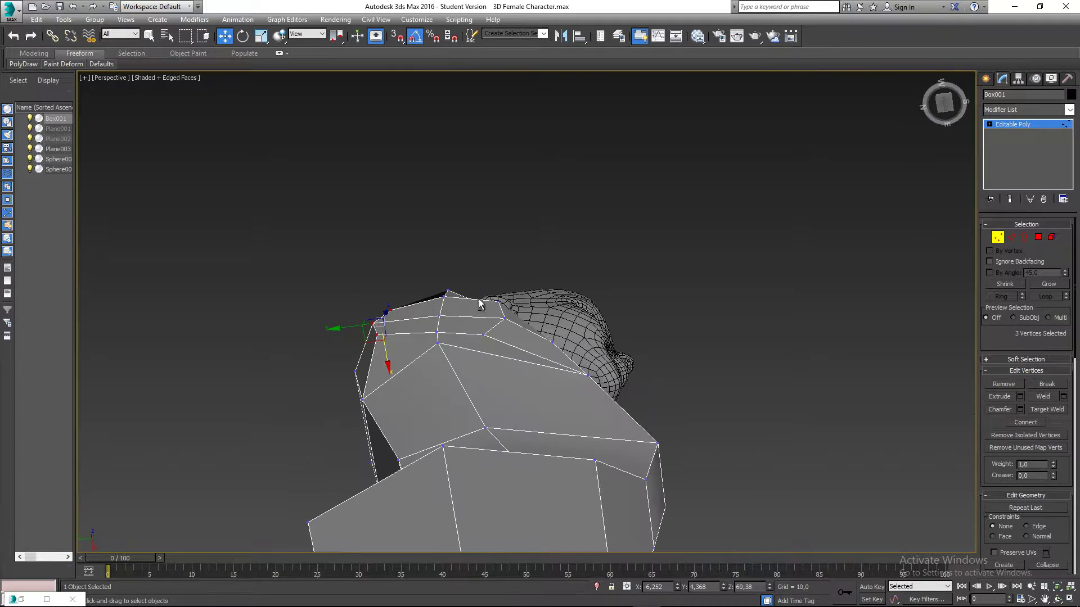
{"action": "left_click", "coordinate": [484, 337]}
{"action": "left_click_drag", "start_coordinate": [487, 357], "coordinate": [485, 350]}
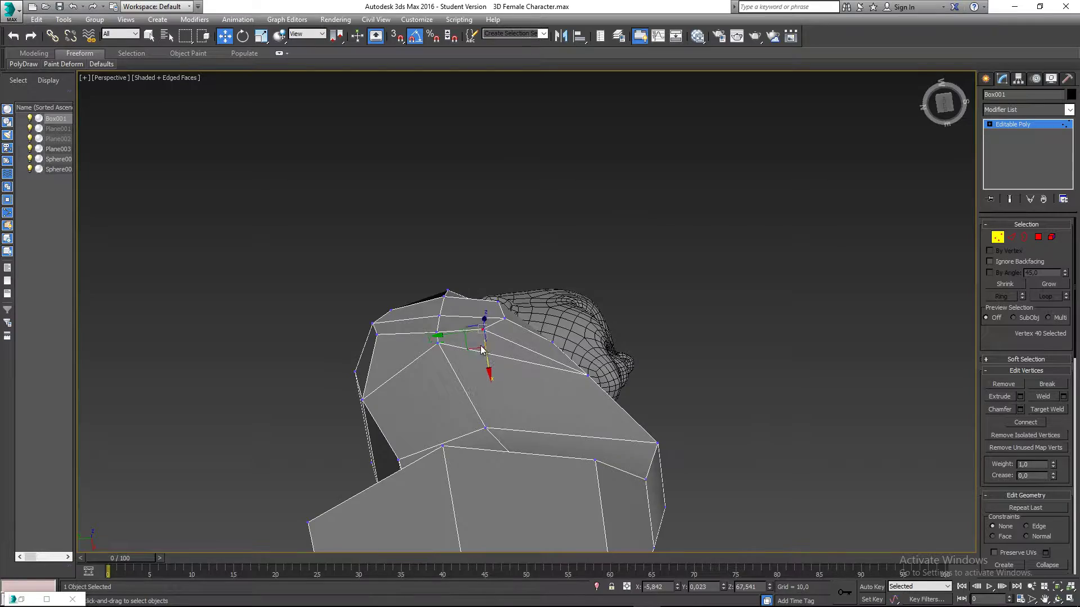
{"action": "middle_click_drag", "start_coordinate": [486, 349], "coordinate": [534, 438], "text": "alt"}
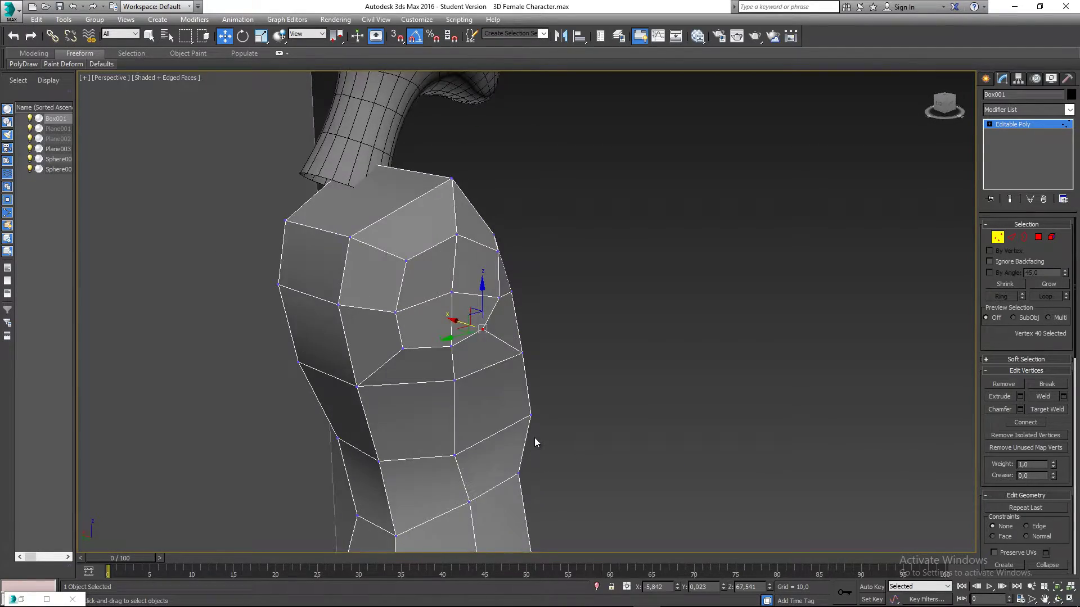
- Flatten the four shoulder inset polygons with Make Planar and nudge them slightly outward in the front view
{"action": "left_click", "coordinate": [1038, 238]}
{"action": "middle_click_drag", "start_coordinate": [506, 299], "coordinate": [444, 290], "text": "alt"}
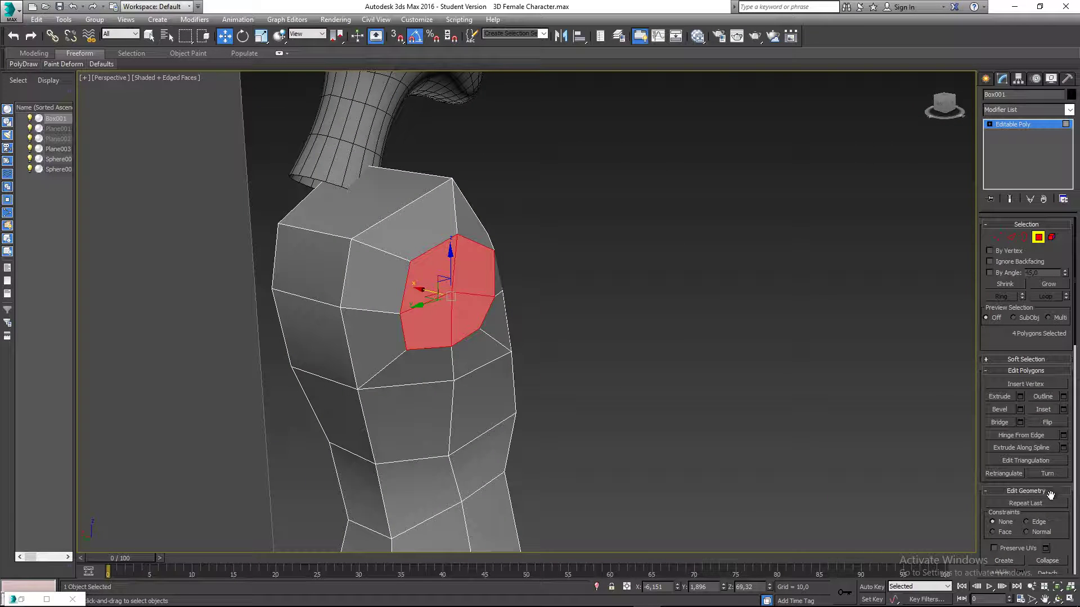
{"action": "scroll", "coordinate": [1052, 517], "scroll_direction": "down", "scroll_amount": 5}
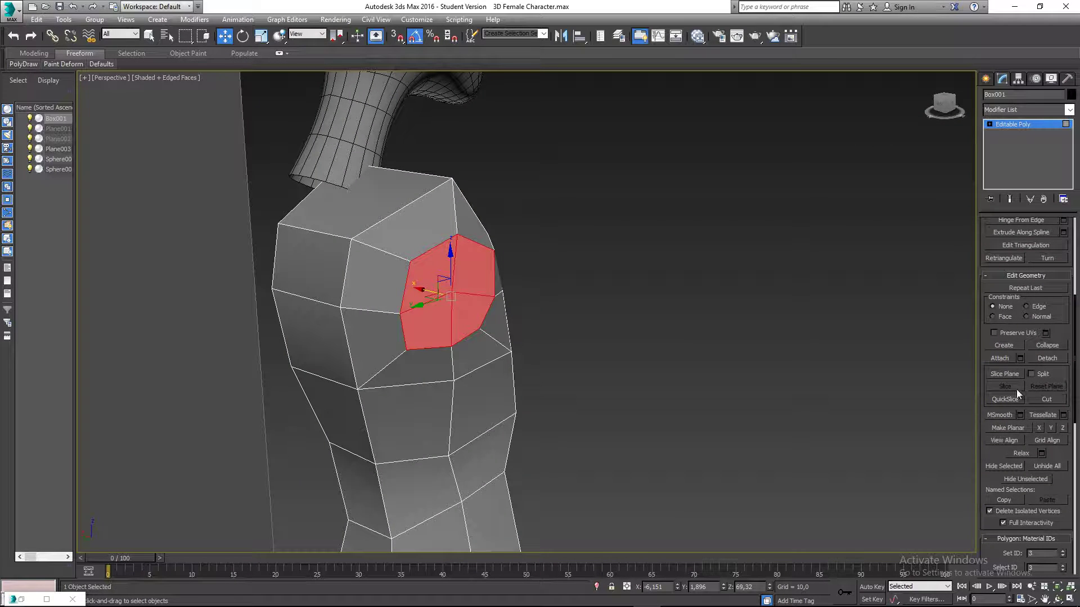
{"action": "left_click", "coordinate": [1009, 428]}
{"action": "middle_click_drag", "start_coordinate": [779, 400], "coordinate": [797, 385], "text": "alt"}
{"action": "key", "text": "f"}
{"action": "scroll", "coordinate": [403, 172], "scroll_direction": "up", "scroll_amount": 5}
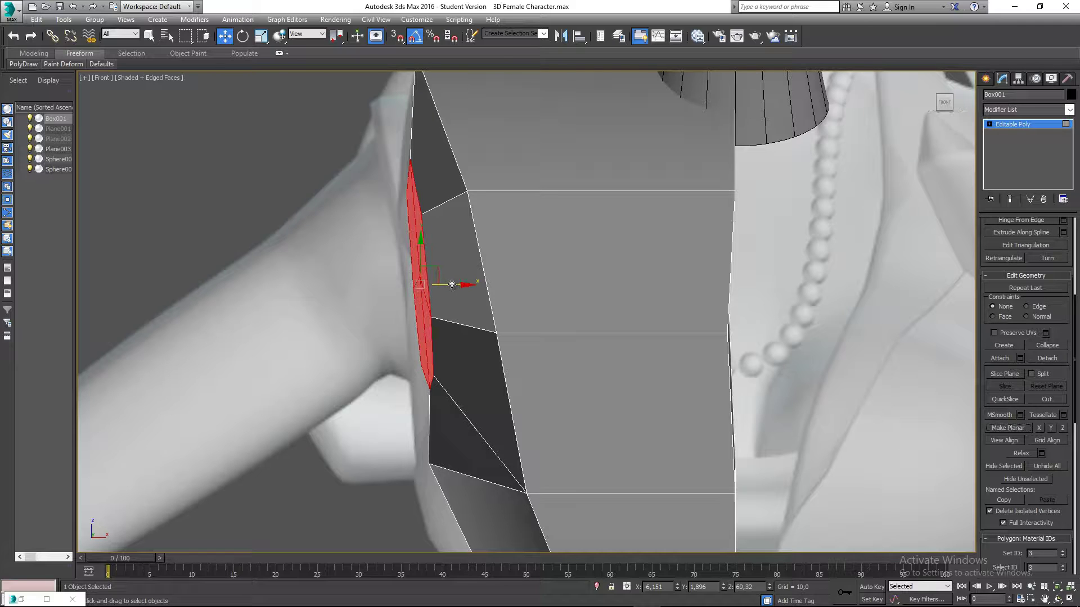
{"action": "left_click_drag", "start_coordinate": [451, 284], "coordinate": [450, 284]}
{"action": "scroll", "coordinate": [450, 290], "scroll_direction": "down", "scroll_amount": 3}
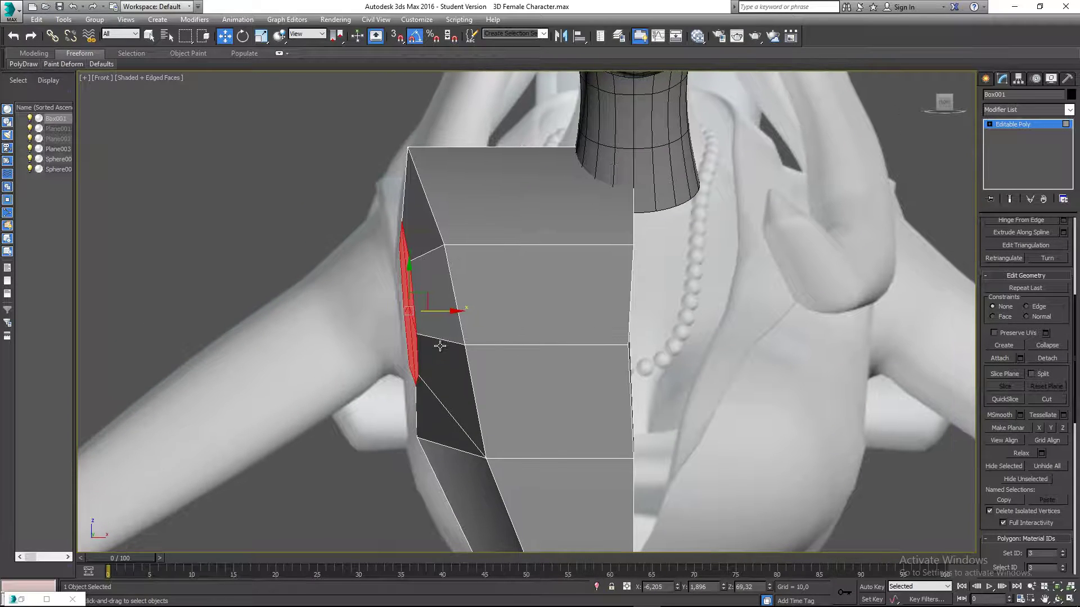
- Move the side vertex below the arm opening slightly inward in the front view
{"action": "key", "text": "1"}
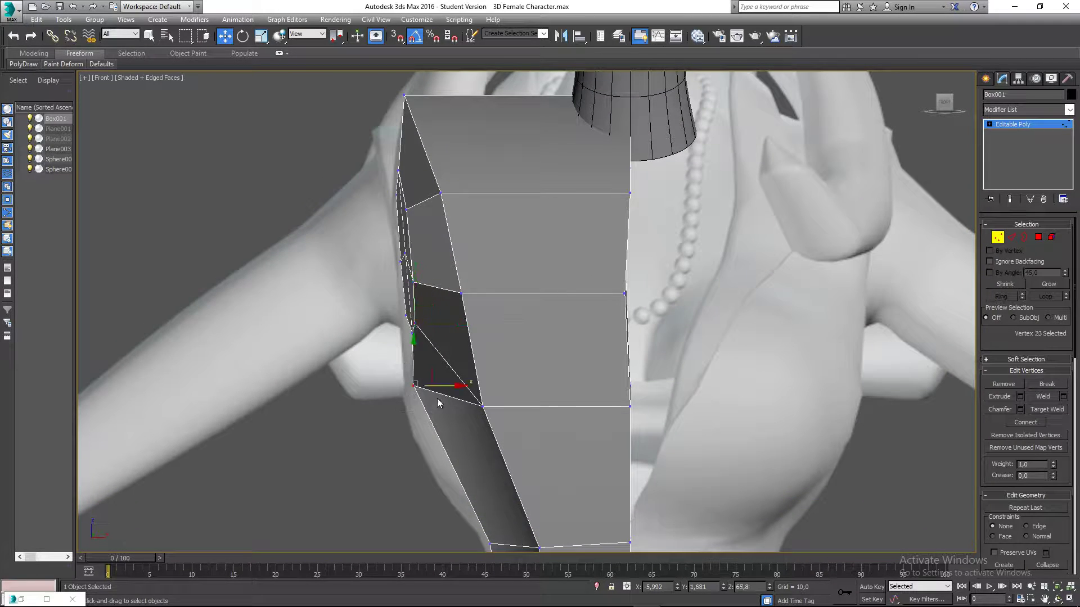
{"action": "left_click_drag", "start_coordinate": [429, 371], "coordinate": [432, 370]}
{"action": "middle_click_drag", "start_coordinate": [370, 277], "coordinate": [380, 342]}
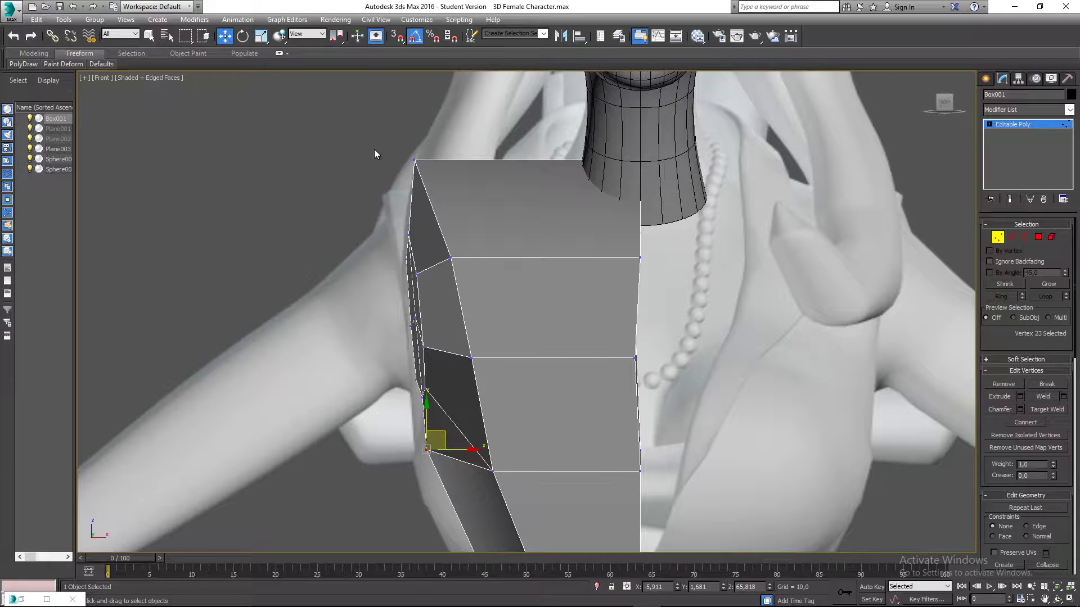
- Raise the top centre vertex into the base of the neck and move the shoulder corner vertex down and inward
{"action": "left_click", "coordinate": [641, 160]}
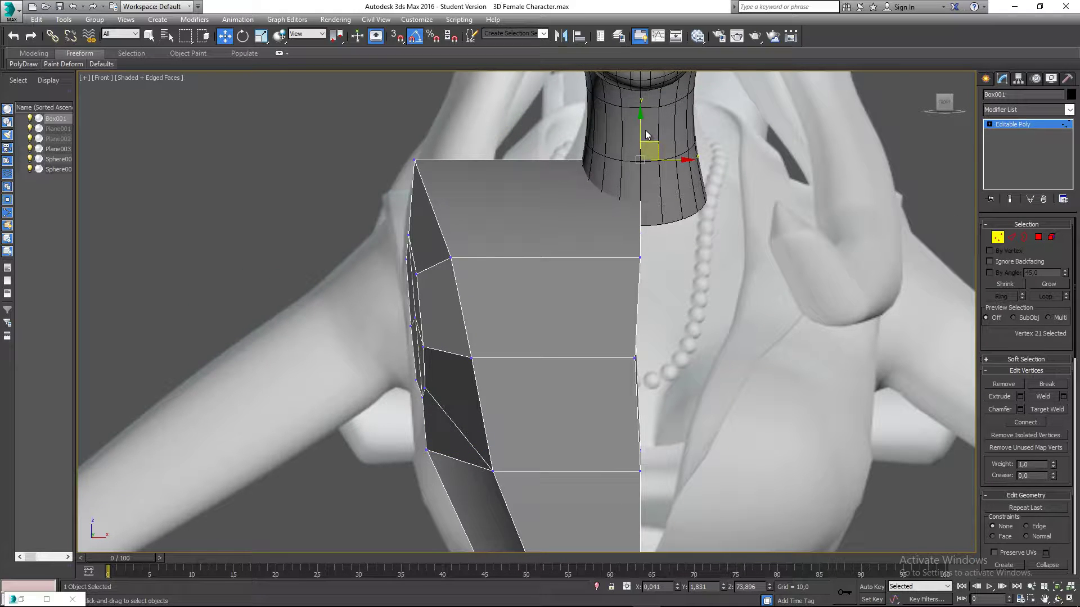
{"action": "left_click_drag", "start_coordinate": [646, 135], "coordinate": [637, 81]}
{"action": "middle_click_drag", "start_coordinate": [547, 166], "coordinate": [565, 218]}
{"action": "left_click_drag", "start_coordinate": [429, 190], "coordinate": [473, 238]}
{"action": "left_click_drag", "start_coordinate": [446, 195], "coordinate": [457, 224]}
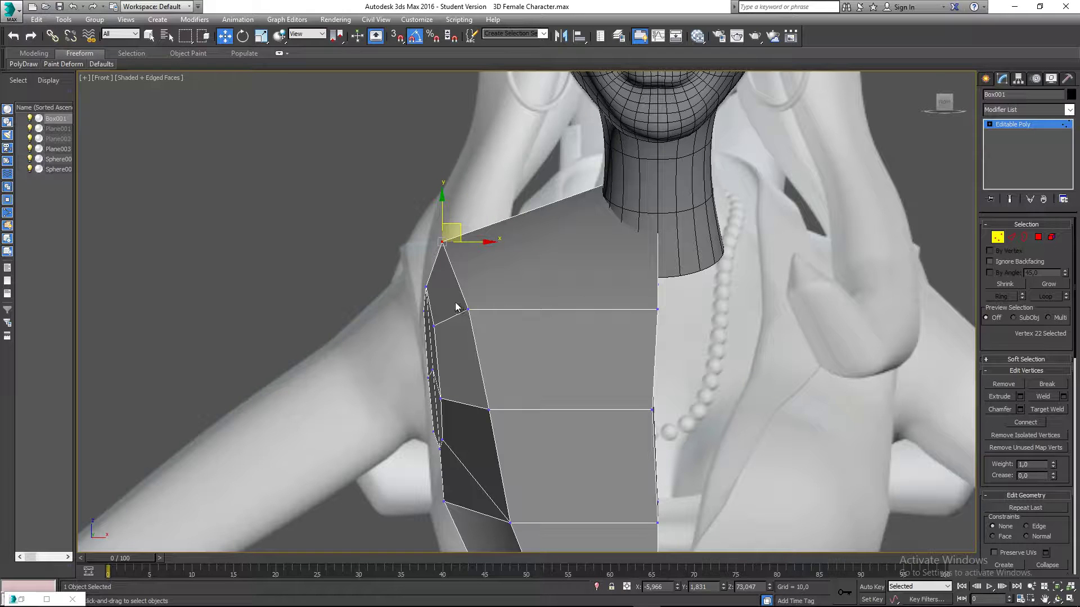
- Make the mesh see-through and move the back side vertices of the two upper chest rows outward to align with the front ones
{"action": "left_click_drag", "start_coordinate": [455, 302], "coordinate": [495, 332]}
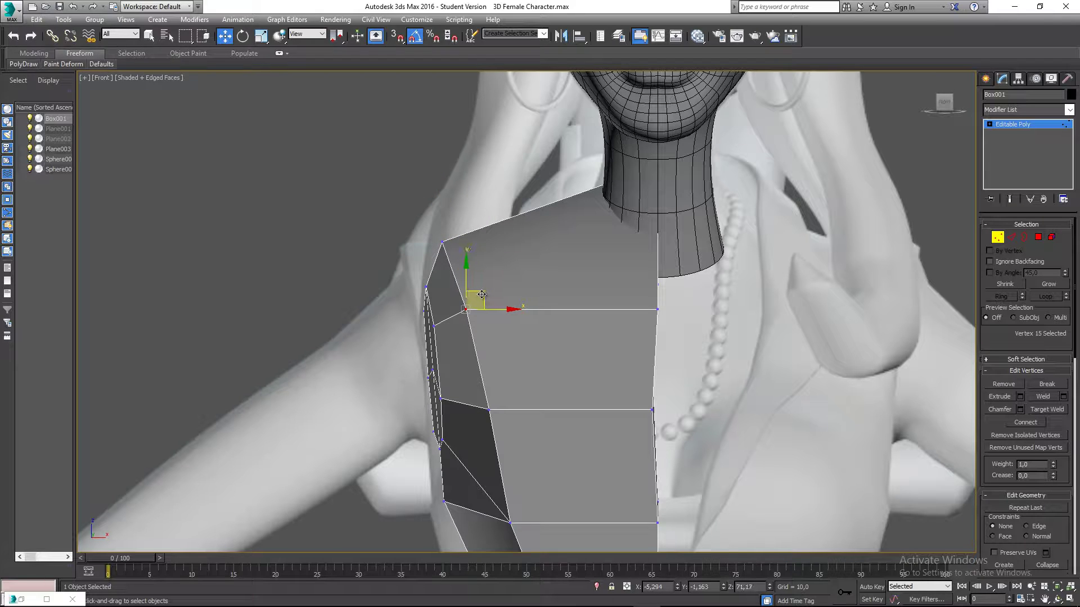
{"action": "key", "text": "alt+x"}
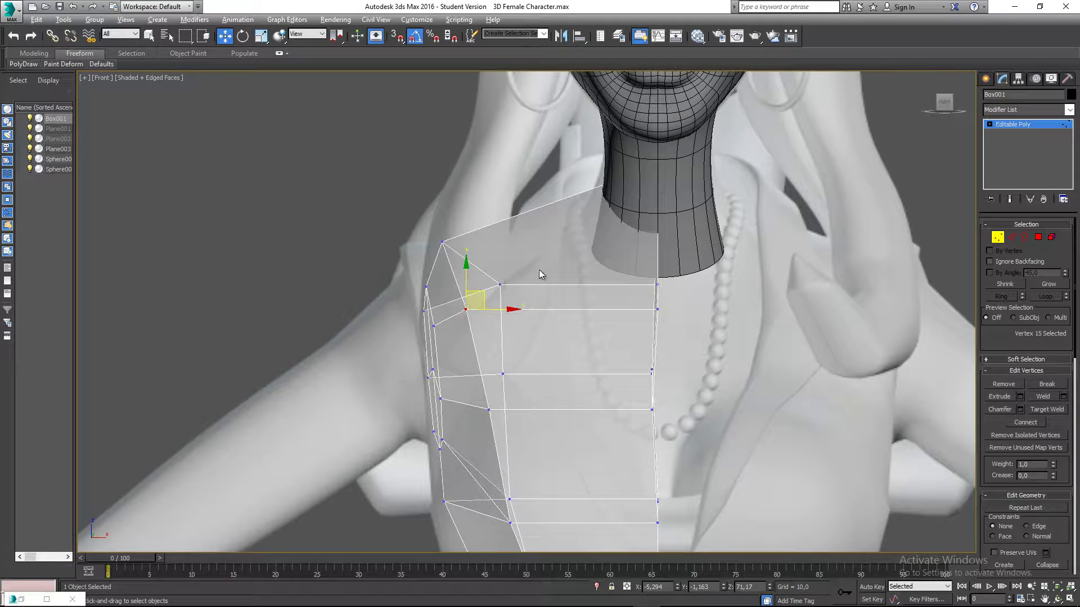
{"action": "left_click", "coordinate": [501, 285]}
{"action": "left_click_drag", "start_coordinate": [516, 270], "coordinate": [485, 283]}
{"action": "middle_click_drag", "start_coordinate": [516, 348], "coordinate": [547, 269]}
{"action": "scroll", "coordinate": [547, 270], "scroll_direction": "up", "scroll_amount": 2}
{"action": "left_click", "coordinate": [533, 266]}
{"action": "left_click_drag", "start_coordinate": [545, 258], "coordinate": [517, 265]}
{"action": "left_click", "coordinate": [485, 159]}
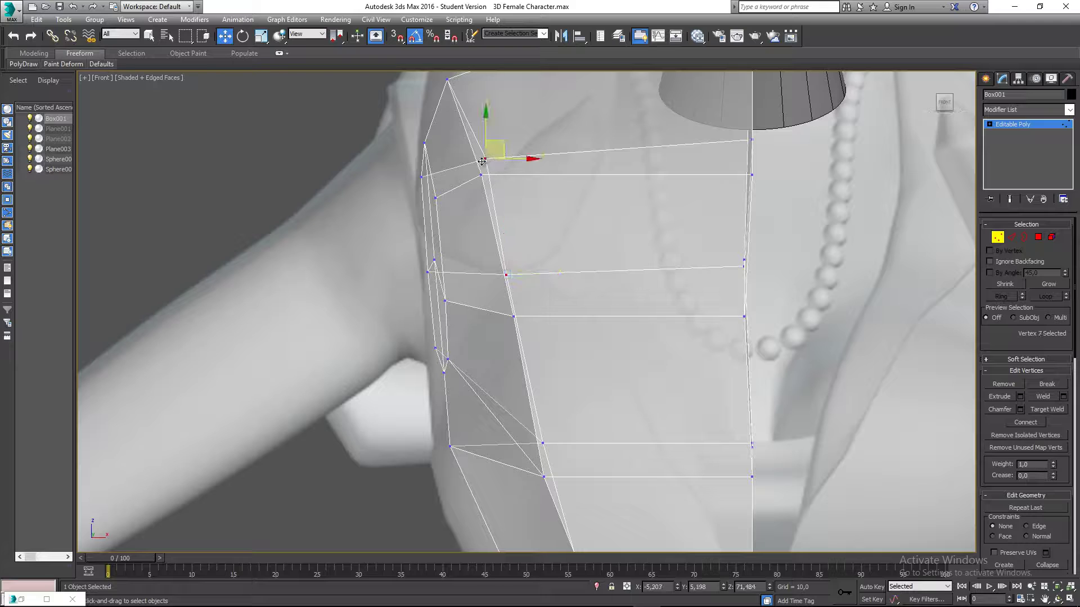
{"action": "left_click_drag", "start_coordinate": [498, 140], "coordinate": [495, 144]}
- Line up the back vertex of the bust row and the front side vertices of the waist rows with their opposite counterparts
{"action": "middle_click_drag", "start_coordinate": [533, 316], "coordinate": [543, 205]}
{"action": "middle_click_drag", "start_coordinate": [565, 293], "coordinate": [566, 190]}
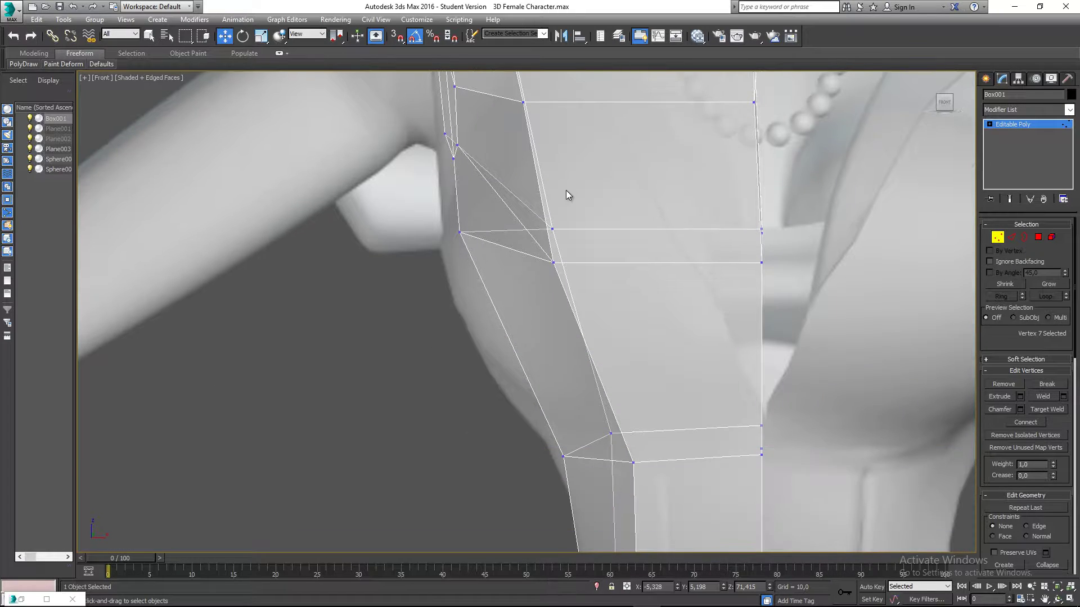
{"action": "left_click", "coordinate": [551, 230]}
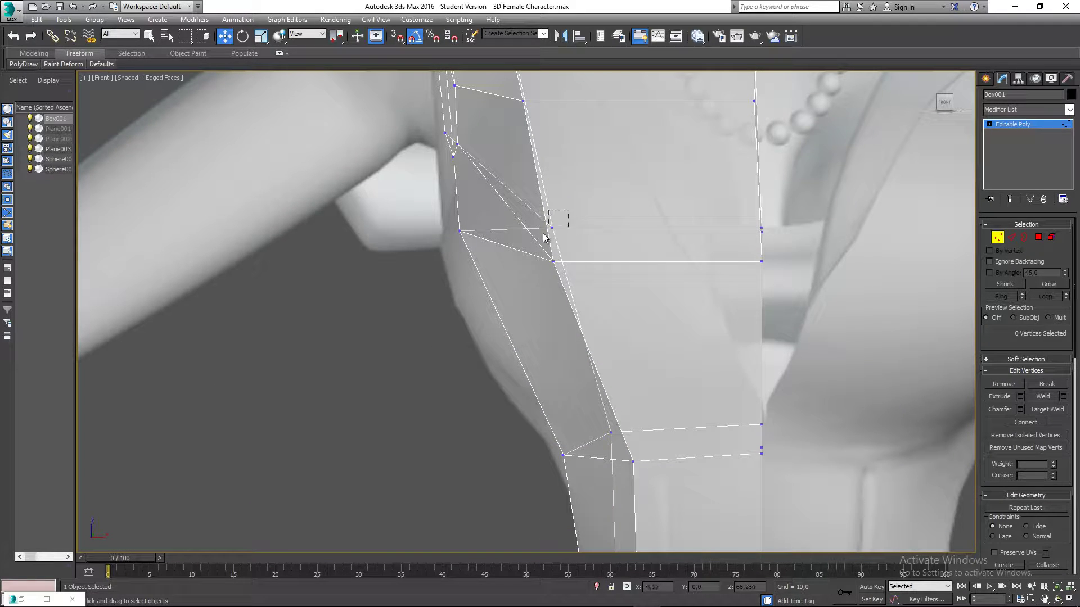
{"action": "left_click_drag", "start_coordinate": [543, 233], "coordinate": [562, 216]}
{"action": "middle_click_drag", "start_coordinate": [600, 399], "coordinate": [586, 263]}
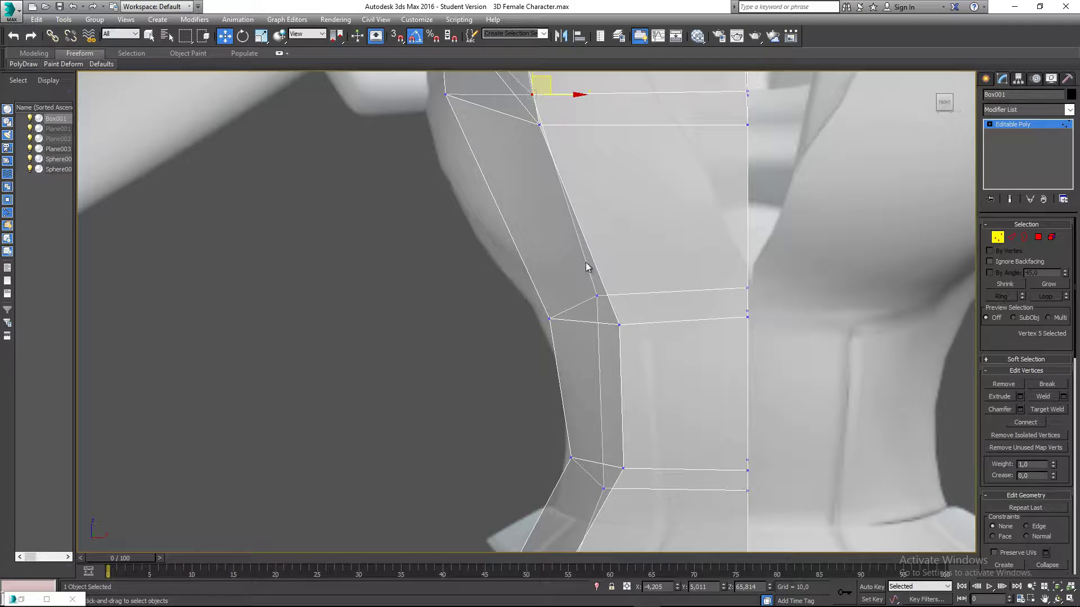
{"action": "left_click", "coordinate": [619, 325]}
{"action": "left_click_drag", "start_coordinate": [630, 310], "coordinate": [618, 307]}
{"action": "middle_click_drag", "start_coordinate": [645, 398], "coordinate": [653, 294]}
{"action": "mouse_move", "coordinate": [640, 356]}
{"action": "left_mouse_down"}
{"action": "mouse_move", "coordinate": [617, 373]}
{"action": "mouse_move", "coordinate": [631, 345]}
{"action": "left_mouse_up"}
{"action": "left_click_drag", "start_coordinate": [597, 392], "coordinate": [628, 361]}
{"action": "scroll", "coordinate": [588, 528], "scroll_direction": "up", "scroll_amount": 3}
{"action": "middle_click_drag", "start_coordinate": [587, 534], "coordinate": [668, 181]}
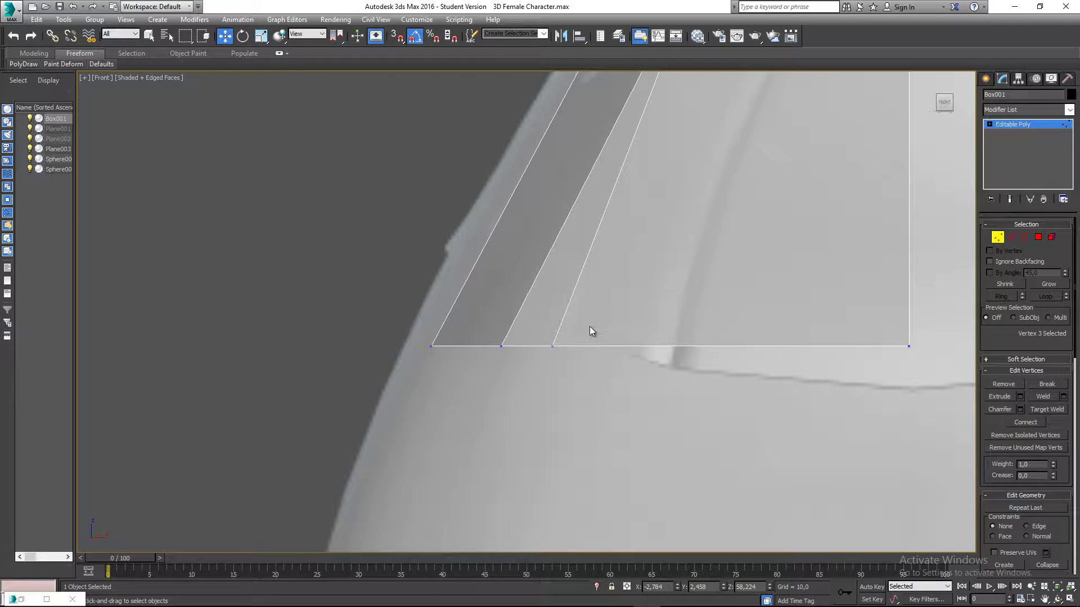
{"action": "left_click_drag", "start_coordinate": [575, 332], "coordinate": [535, 347]}
{"action": "key", "text": "ctrl+z"}
- Raise the upper waist row's front side vertex onto its back counterpart and lower the row's two centre vertices
{"action": "middle_click_drag", "start_coordinate": [670, 77], "coordinate": [626, 325]}
{"action": "left_click_drag", "start_coordinate": [625, 310], "coordinate": [656, 321]}
{"action": "middle_click_drag", "start_coordinate": [693, 216], "coordinate": [701, 316]}
{"action": "left_click", "coordinate": [651, 217]}
{"action": "left_click", "coordinate": [651, 217]}
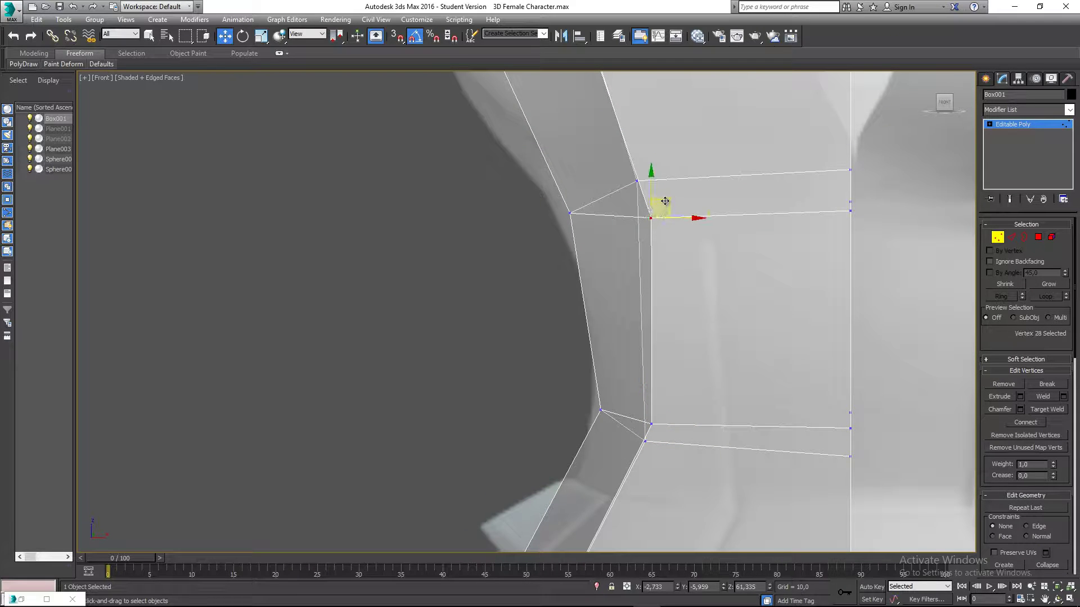
{"action": "left_click_drag", "start_coordinate": [665, 203], "coordinate": [651, 163]}
{"action": "middle_click_drag", "start_coordinate": [798, 197], "coordinate": [777, 271]}
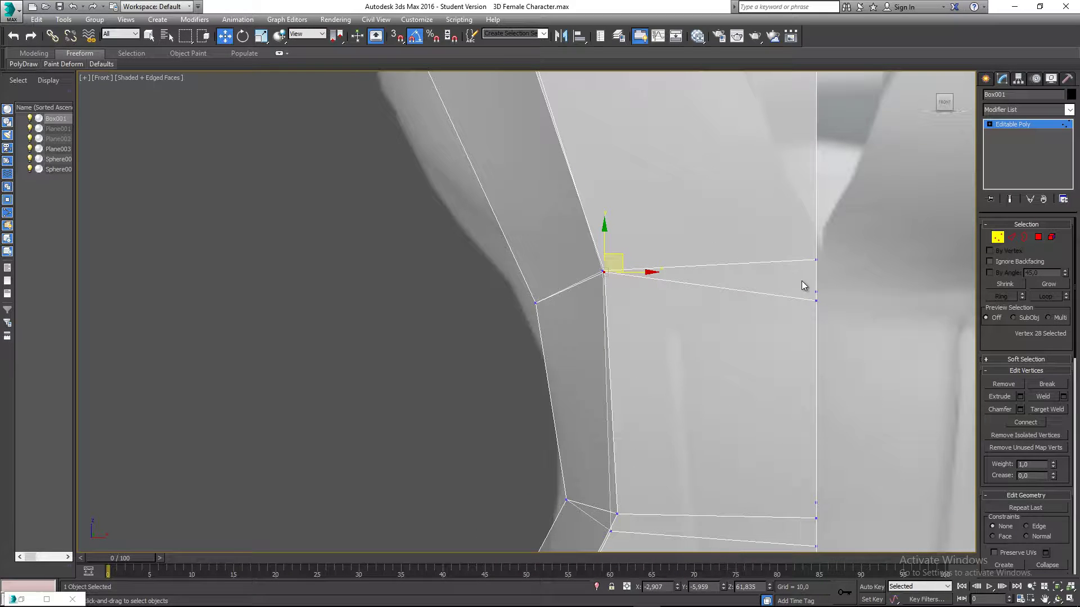
{"action": "left_click_drag", "start_coordinate": [801, 286], "coordinate": [830, 292]}
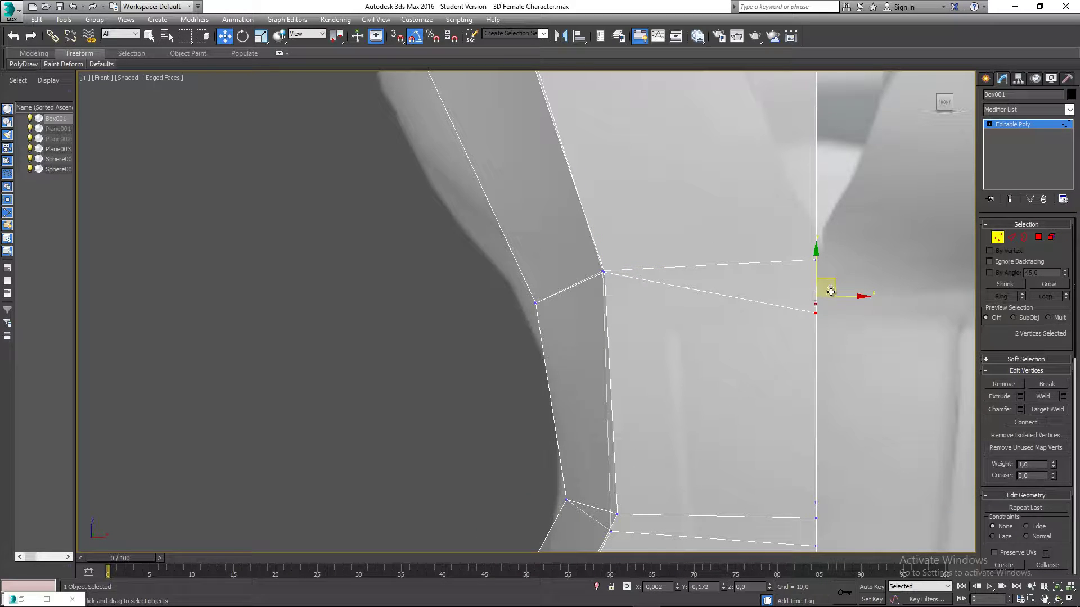
- Examine the solid-shaded torso from the front and side in perspective against the reference planes
{"action": "scroll", "coordinate": [741, 332], "scroll_direction": "down", "scroll_amount": 4}
{"action": "key", "text": "p"}
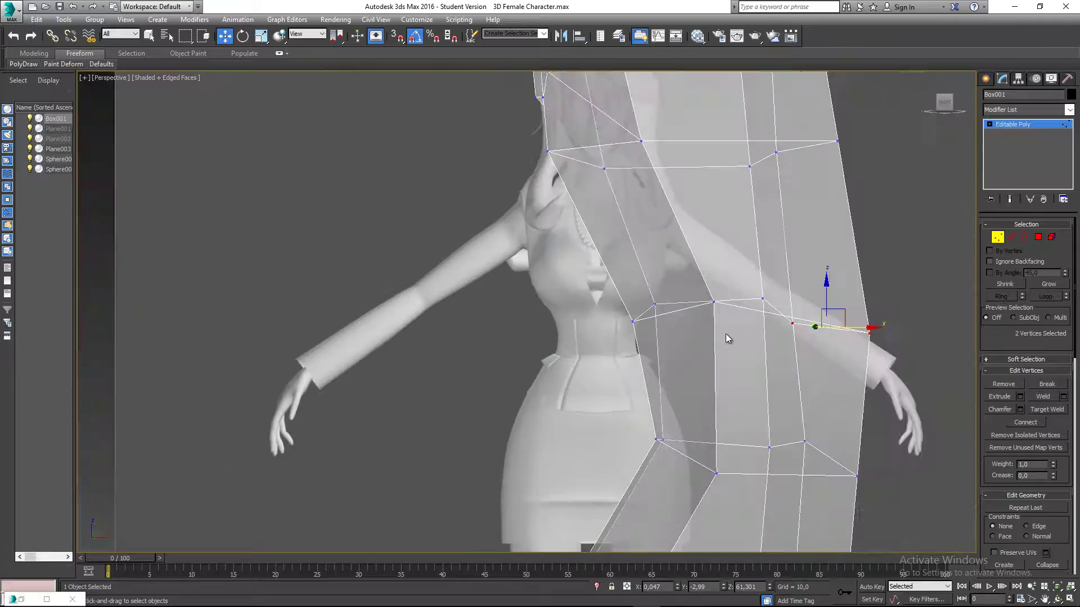
{"action": "middle_click_drag", "start_coordinate": [725, 337], "coordinate": [655, 363], "text": "alt"}
{"action": "scroll", "coordinate": [751, 366], "scroll_direction": "down", "scroll_amount": 5}
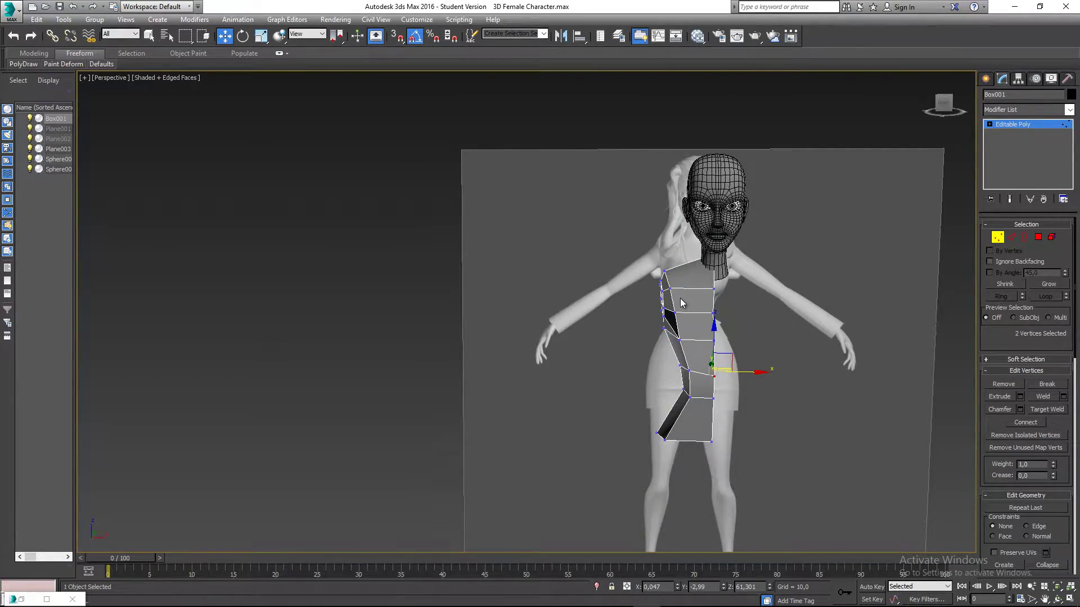
{"action": "middle_click_drag", "start_coordinate": [679, 298], "coordinate": [509, 295], "text": "alt"}
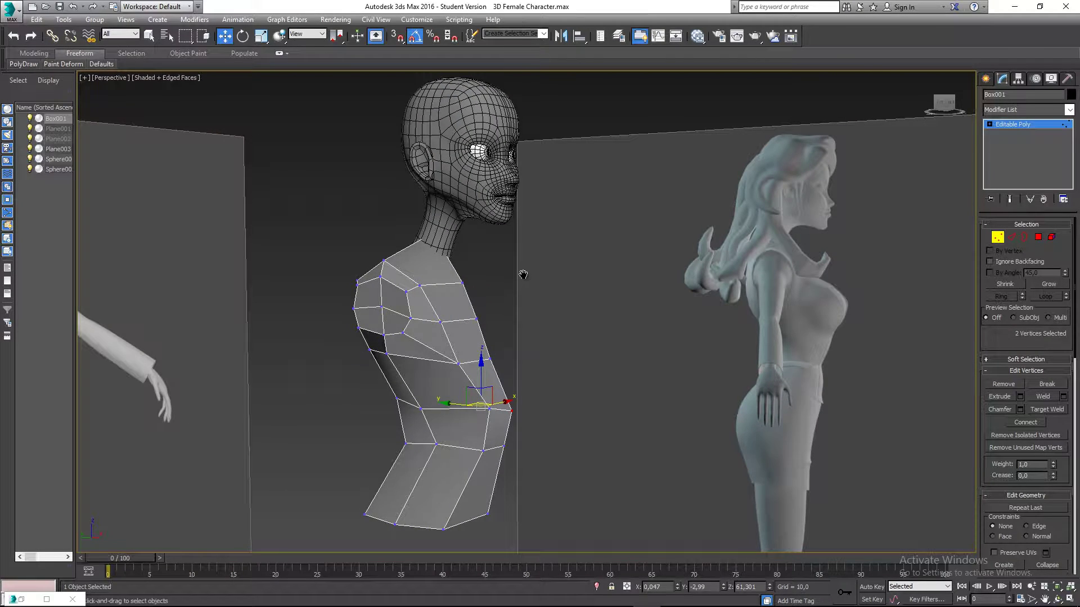
{"action": "scroll", "coordinate": [461, 276], "scroll_direction": "up", "scroll_amount": 3}
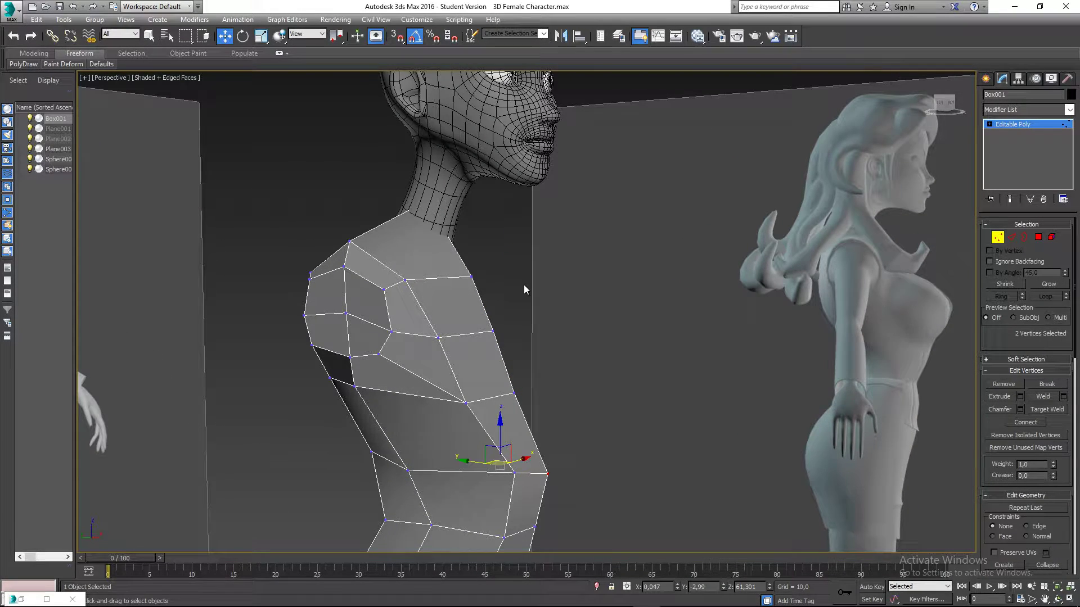
{"action": "scroll", "coordinate": [513, 290], "scroll_direction": "down", "scroll_amount": 2}
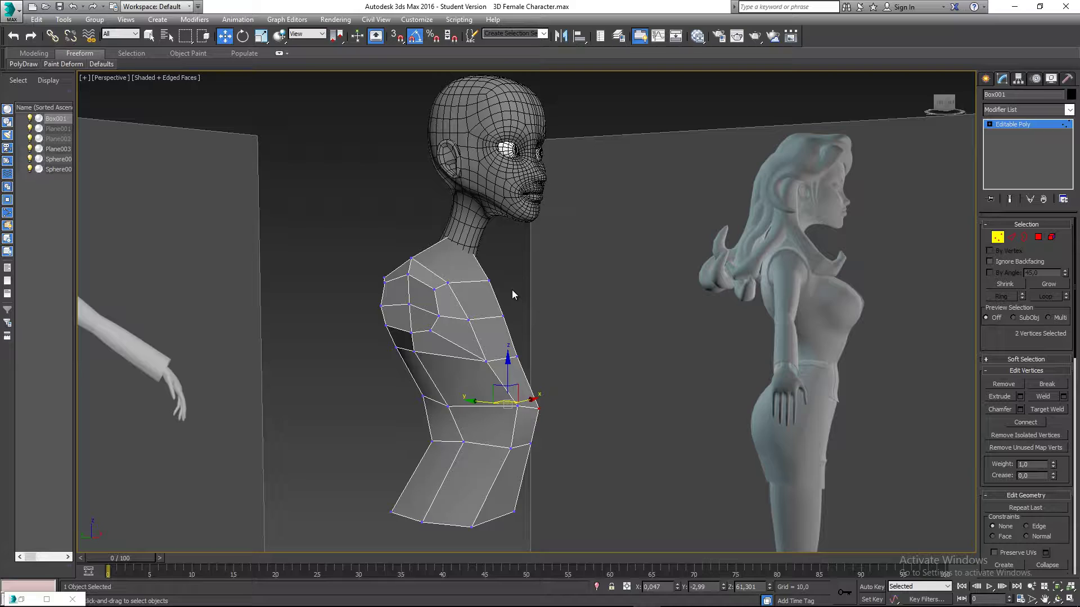
- Adjust the front vertices of the bust row and lower waist row toward the reference's front outline in the left view
{"action": "key", "text": "l"}
{"action": "left_click_drag", "start_coordinate": [515, 341], "coordinate": [514, 342]}
{"action": "left_click_drag", "start_coordinate": [574, 302], "coordinate": [583, 296]}
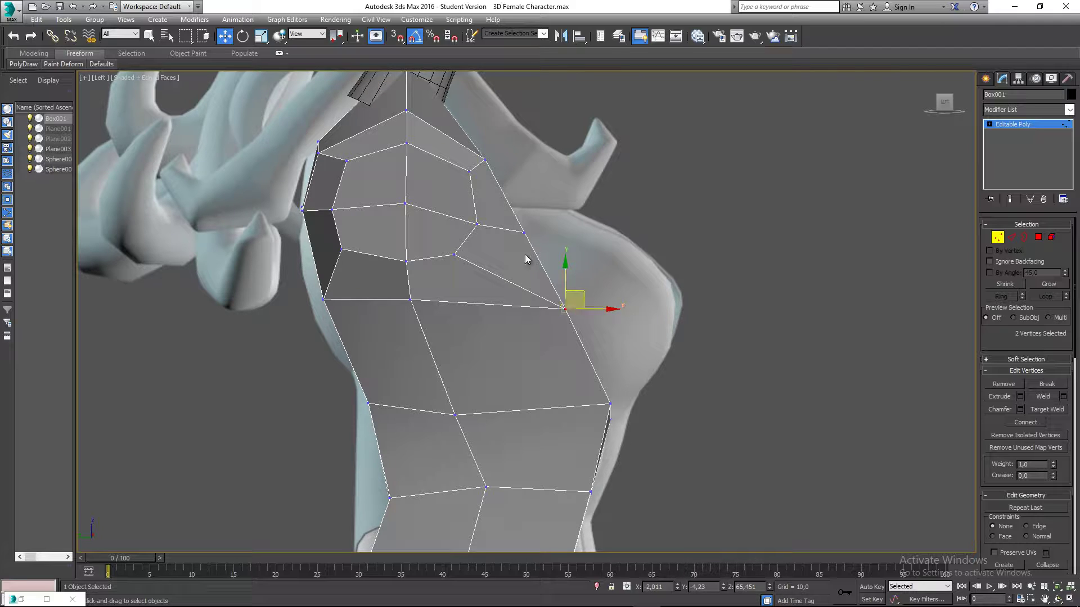
{"action": "middle_click_drag", "start_coordinate": [582, 464], "coordinate": [576, 354]}
{"action": "left_click_drag", "start_coordinate": [575, 354], "coordinate": [611, 371]}
{"action": "middle_click_drag", "start_coordinate": [566, 321], "coordinate": [574, 431]}
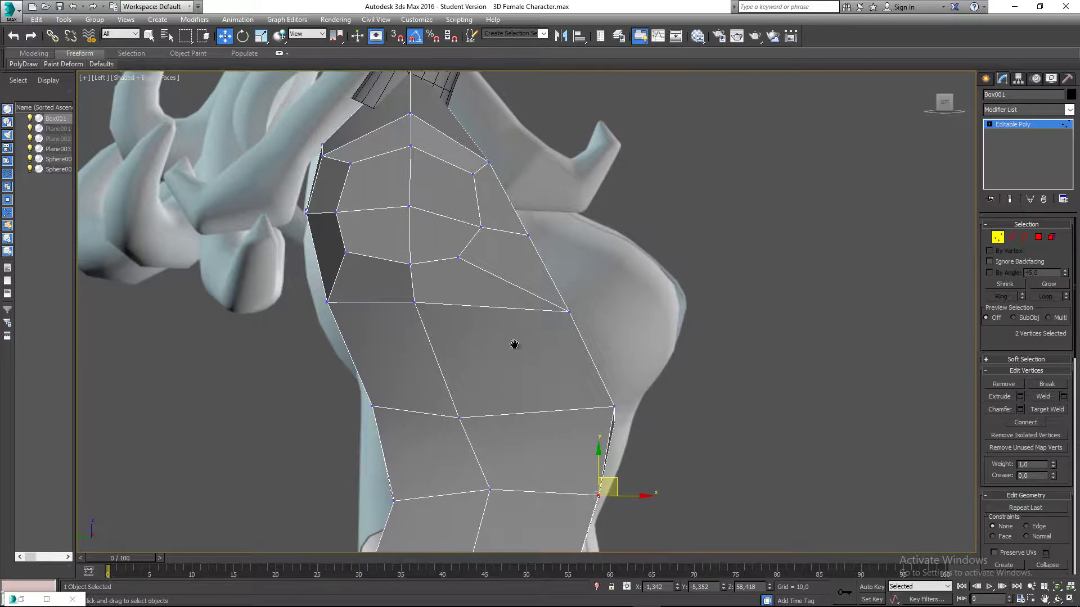
- Leave vertex editing, inspect the whole torso against the front and side references in perspective, and reselect the torso mesh
{"action": "middle_click_drag", "start_coordinate": [514, 345], "coordinate": [517, 248]}
{"action": "middle_click_drag", "start_coordinate": [507, 286], "coordinate": [512, 330]}
{"action": "scroll", "coordinate": [496, 307], "scroll_direction": "down", "scroll_amount": 4}
{"action": "key", "text": "p"}
{"action": "middle_click_drag", "start_coordinate": [471, 272], "coordinate": [499, 277], "text": "alt"}
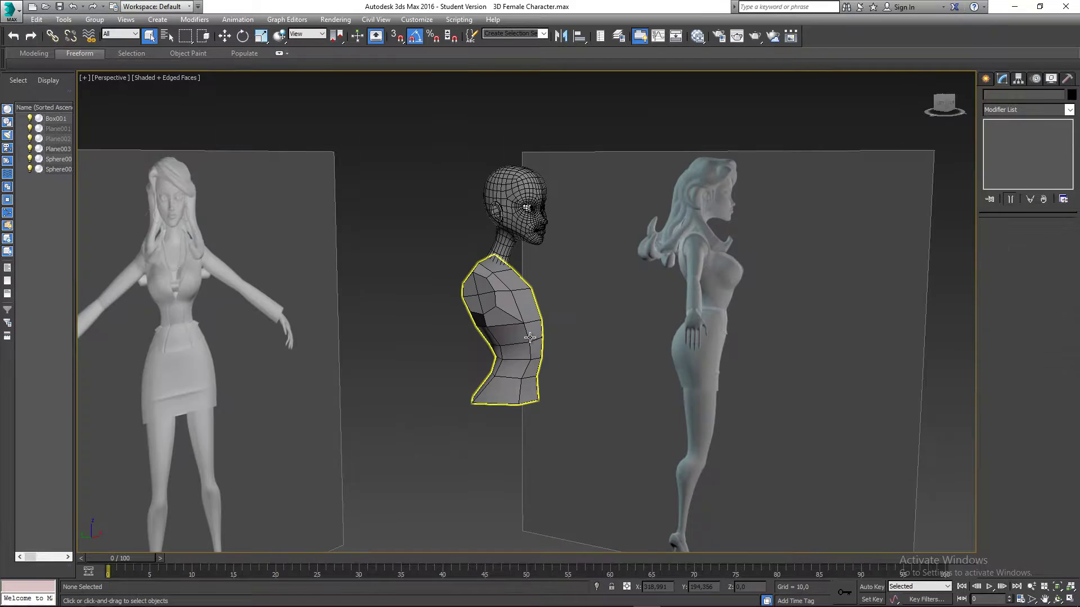
{"action": "middle_click_drag", "start_coordinate": [549, 379], "coordinate": [508, 379], "text": "alt"}
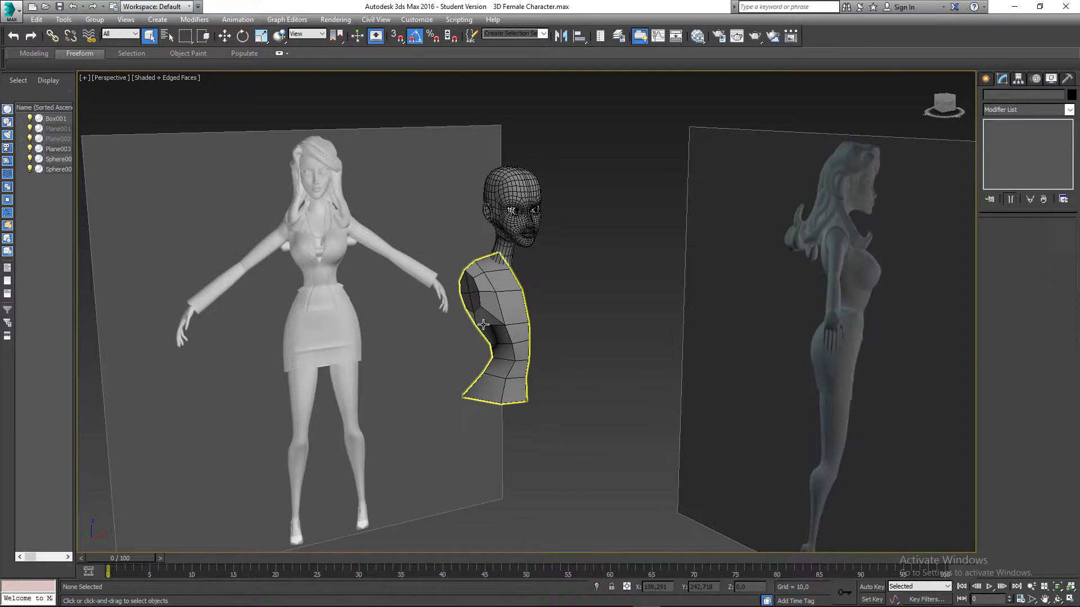
{"action": "left_click", "coordinate": [488, 325]}
{"action": "scroll", "coordinate": [493, 323], "scroll_direction": "up", "scroll_amount": 3}
{"action": "middle_click_drag", "start_coordinate": [492, 324], "coordinate": [536, 310], "text": "alt"}
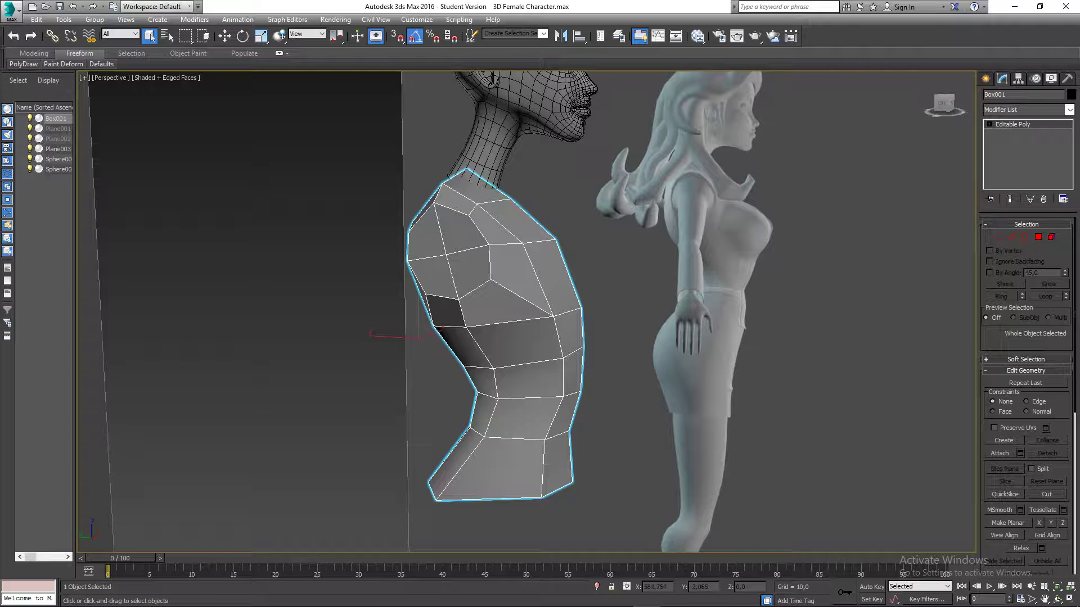
- Connect the ring of edges along the front half of the torso's side with one new vertical edge loop
{"action": "mouse_move", "coordinate": [559, 258]}
{"action": "middle_mouse_down", "text": "alt"}
{"action": "mouse_move", "coordinate": [482, 281]}
{"action": "mouse_move", "coordinate": [558, 270]}
{"action": "middle_mouse_up", "text": "alt"}
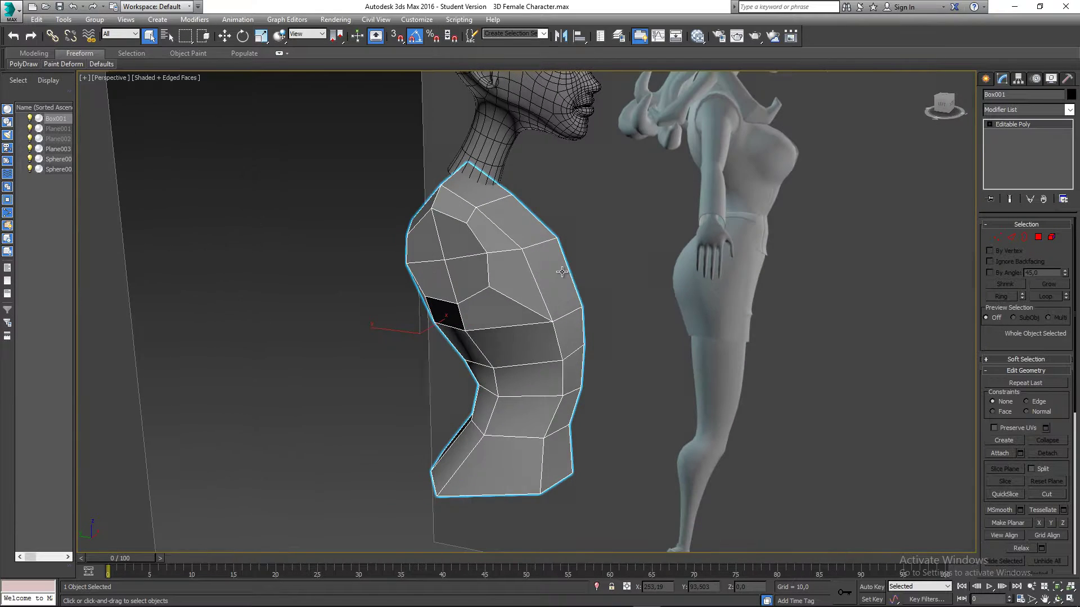
{"action": "middle_click_drag", "start_coordinate": [863, 164], "coordinate": [828, 165]}
{"action": "left_click", "coordinate": [1011, 237]}
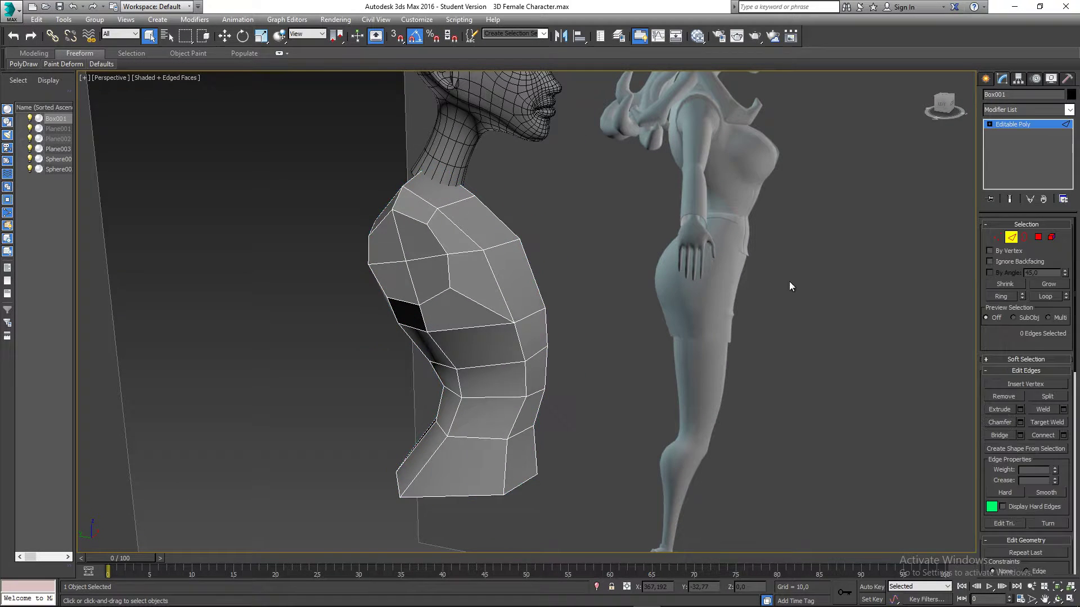
{"action": "middle_click_drag", "start_coordinate": [788, 281], "coordinate": [731, 282], "text": "alt"}
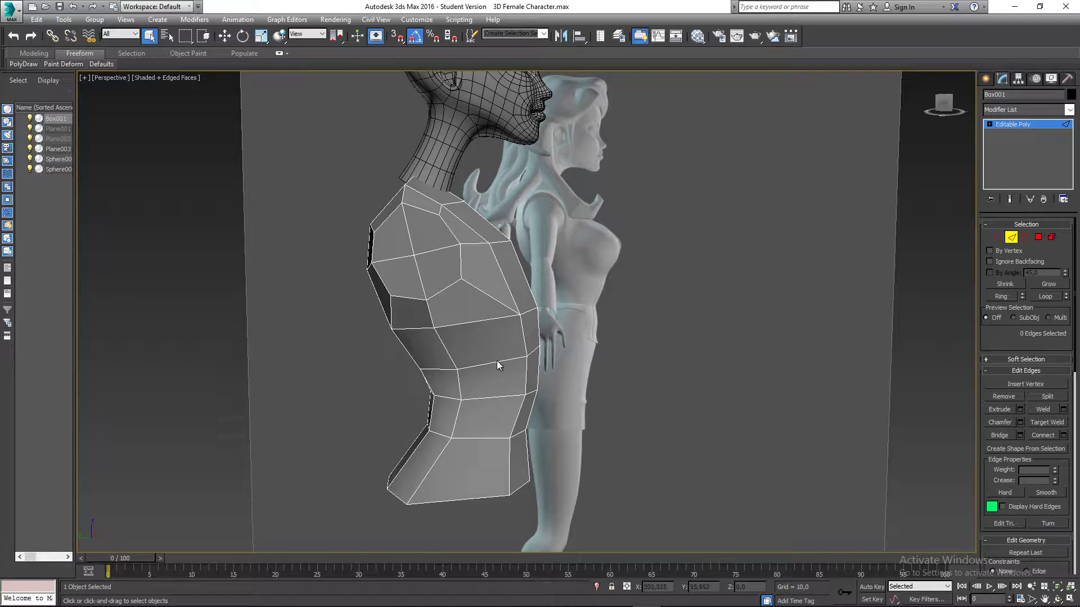
{"action": "left_click", "coordinate": [472, 325], "text": "shift"}
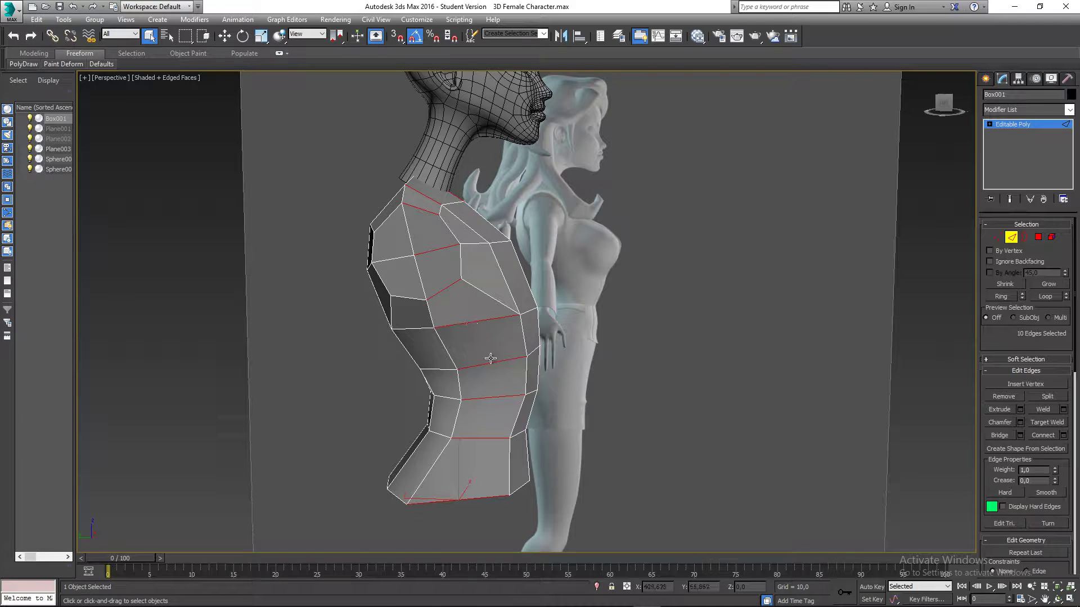
{"action": "middle_click_drag", "start_coordinate": [491, 358], "coordinate": [502, 320], "text": "alt"}
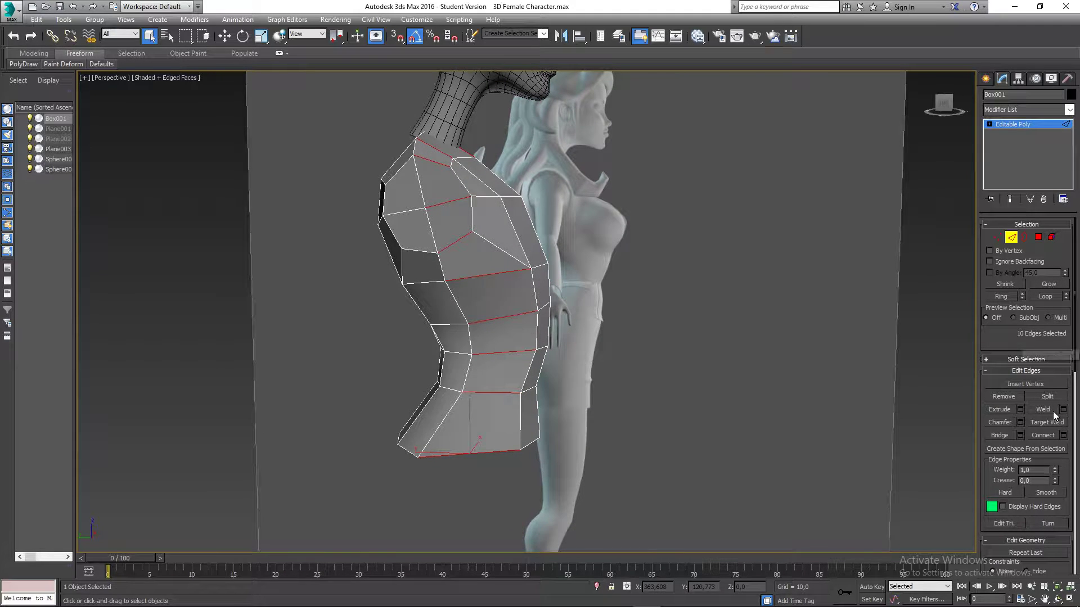
{"action": "left_click", "coordinate": [1063, 436]}
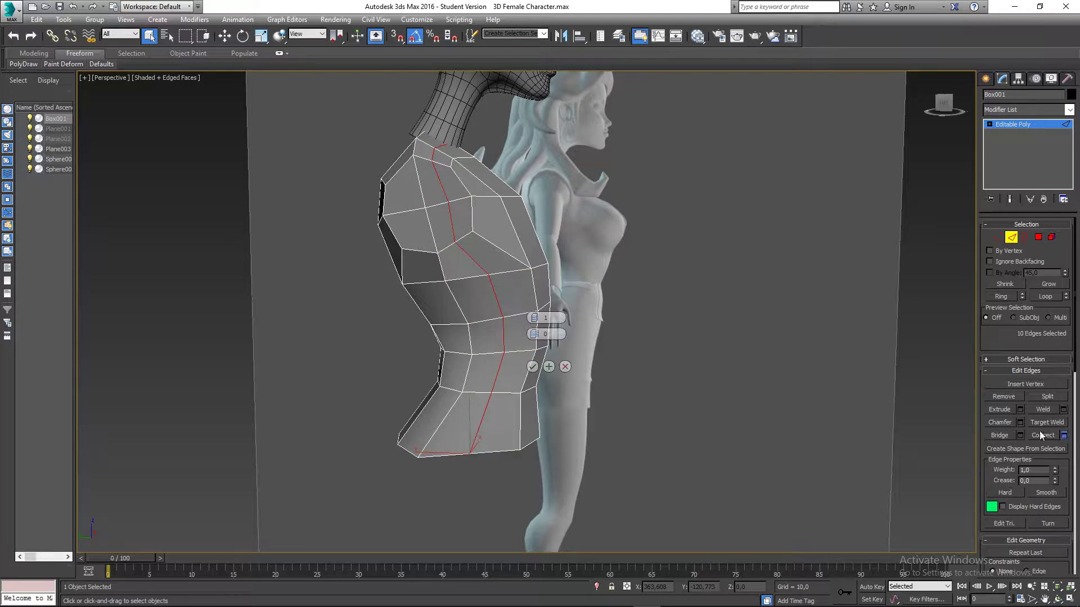
{"action": "left_click", "coordinate": [532, 368]}
- Scale the new vertical side loop up slightly to round the torso's side
{"action": "middle_click_drag", "start_coordinate": [519, 352], "coordinate": [397, 329], "text": "alt"}
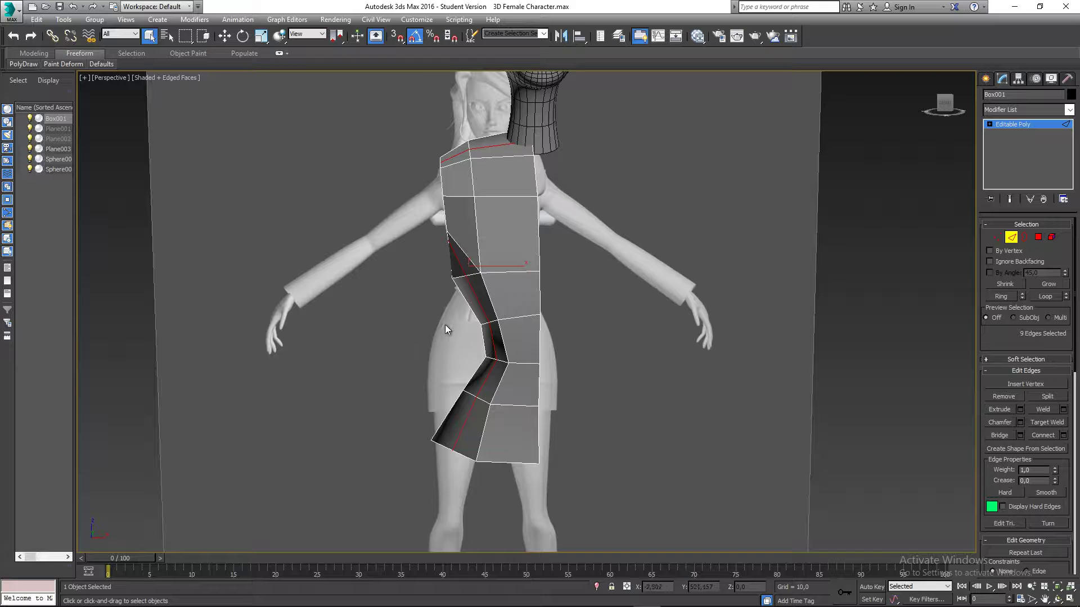
{"action": "key", "text": "r"}
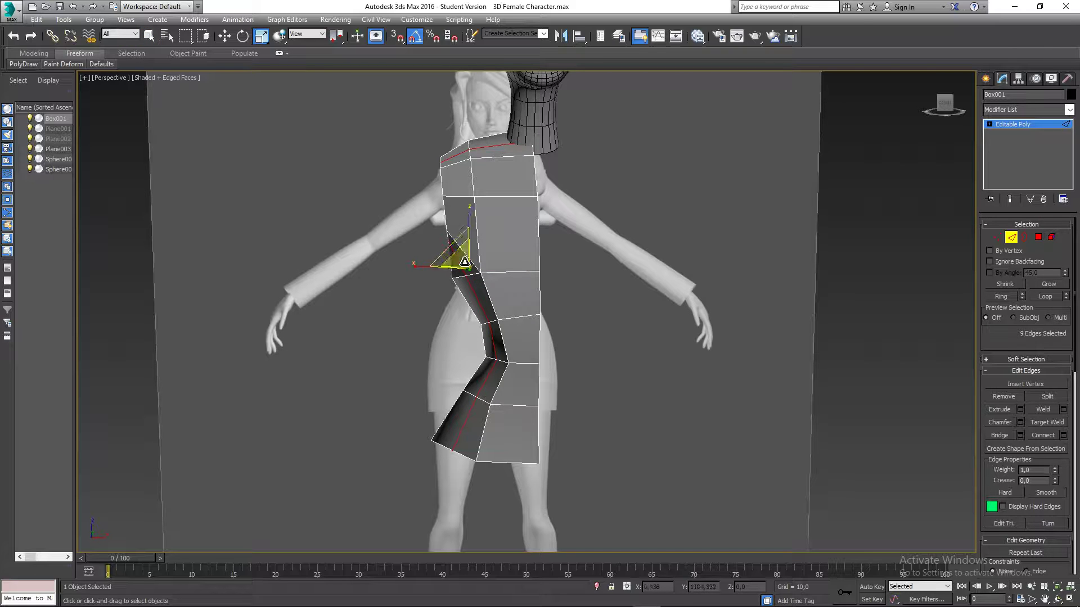
{"action": "left_click_drag", "start_coordinate": [462, 261], "coordinate": [462, 260]}
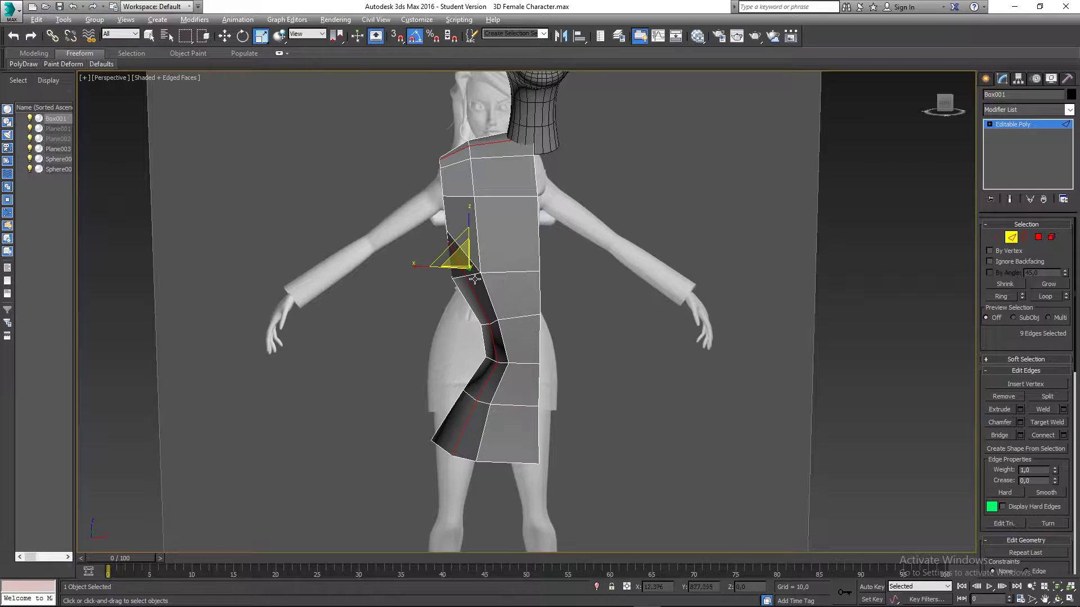
{"action": "middle_click_drag", "start_coordinate": [475, 279], "coordinate": [372, 288], "text": "alt"}
- In the front view, move the new loop's vertices on the hem and the row above it outward toward the side outline
{"action": "key", "text": "w"}
{"action": "key", "text": "1"}
{"action": "key", "text": "f"}
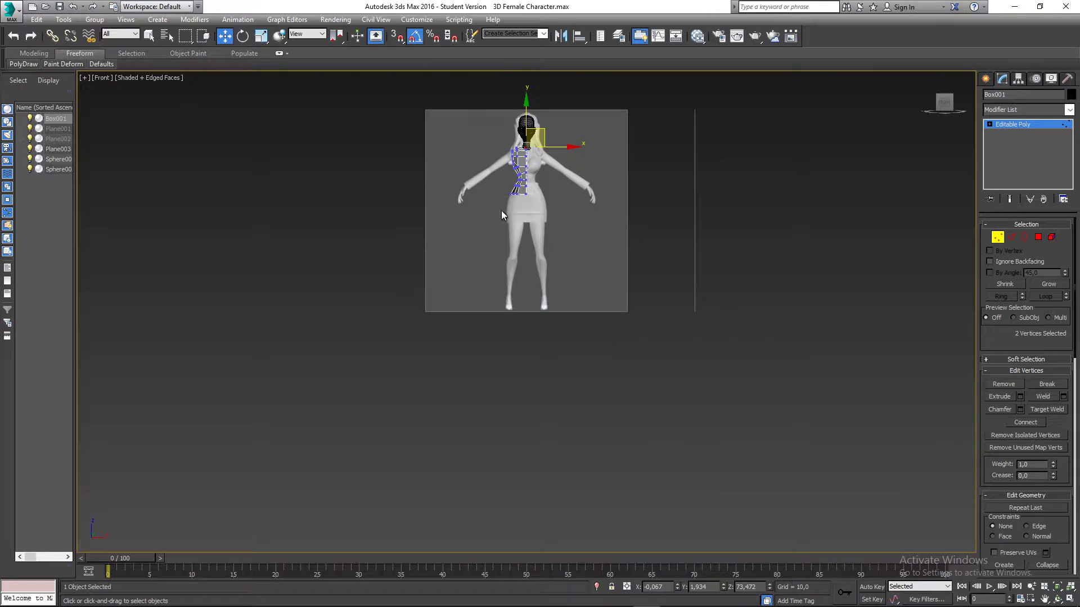
{"action": "scroll", "coordinate": [506, 231], "scroll_direction": "up", "scroll_amount": 8}
{"action": "left_click", "coordinate": [473, 346]}
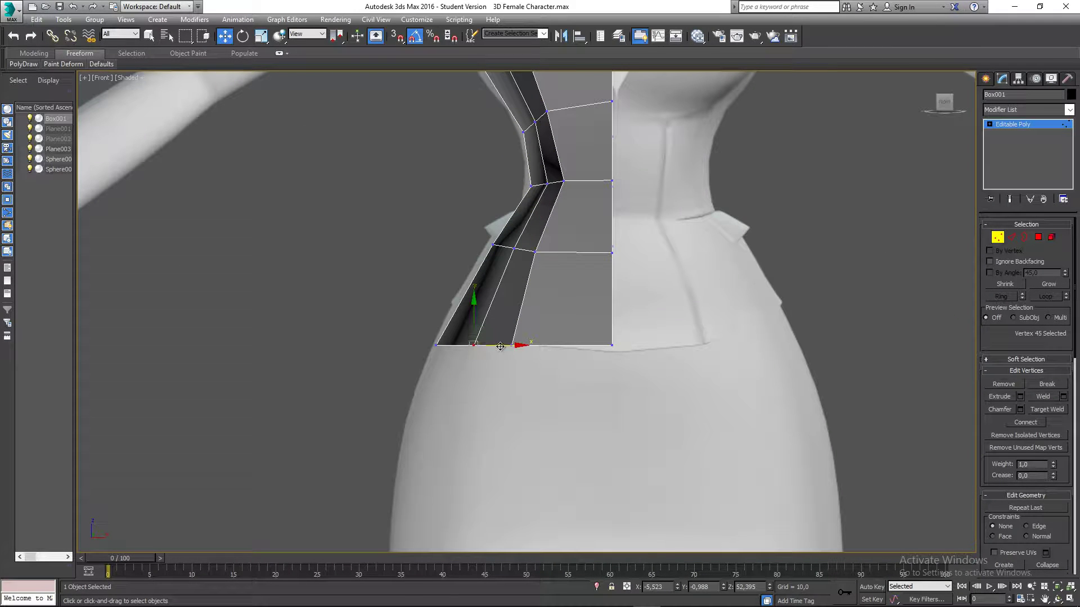
{"action": "left_click_drag", "start_coordinate": [501, 345], "coordinate": [494, 344]}
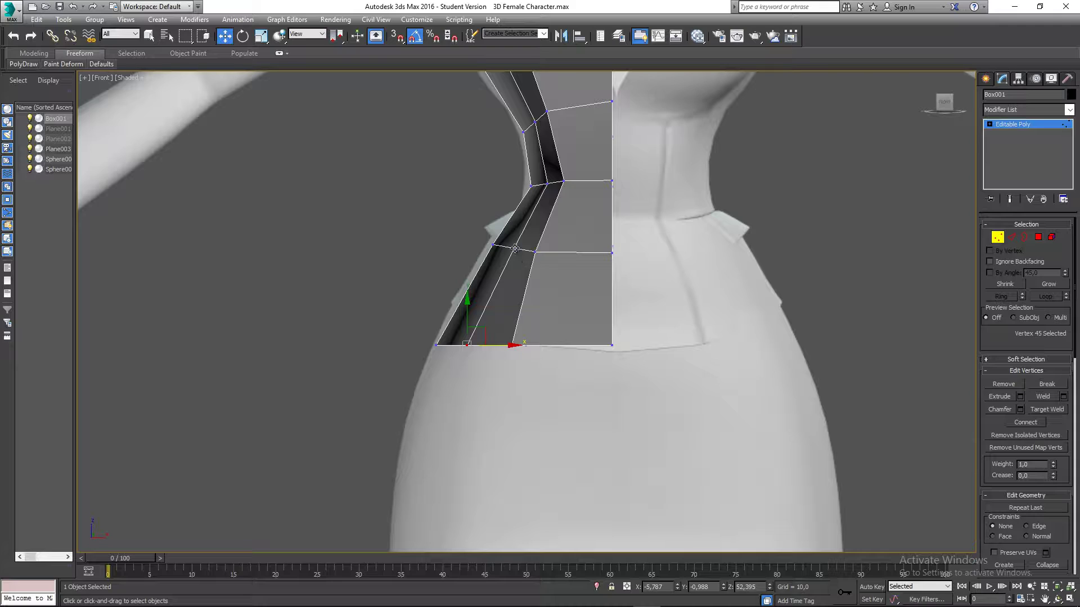
{"action": "left_click", "coordinate": [515, 248]}
{"action": "left_click_drag", "start_coordinate": [540, 248], "coordinate": [528, 248]}
- Shift the new loop's vertices on the waist, upper waist and lower bust rows outward in the front view
{"action": "middle_click_drag", "start_coordinate": [547, 219], "coordinate": [546, 262]}
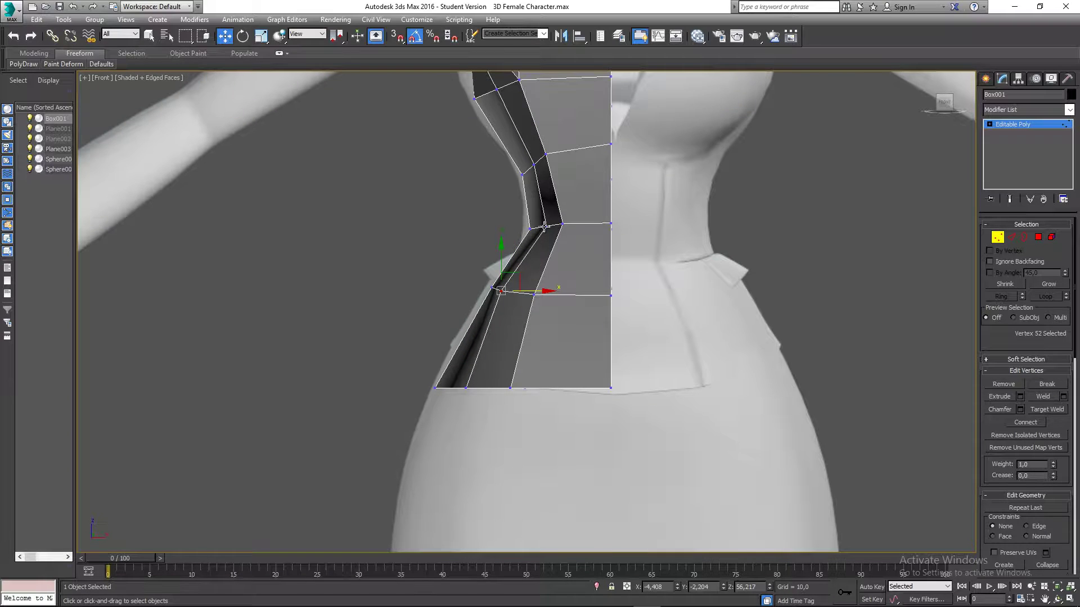
{"action": "left_click", "coordinate": [545, 227]}
{"action": "left_click_drag", "start_coordinate": [575, 226], "coordinate": [568, 227]}
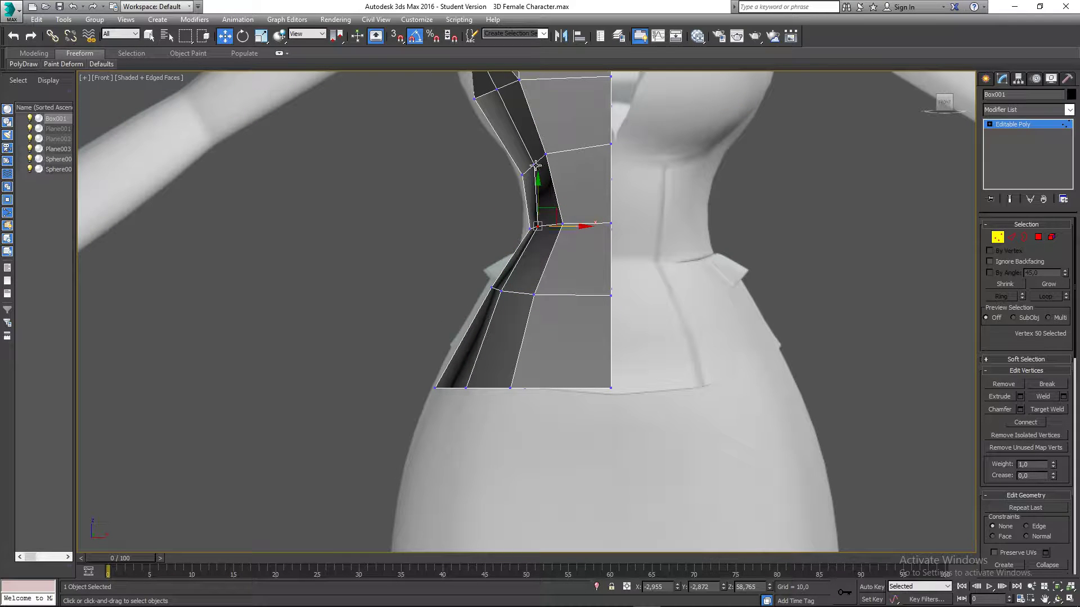
{"action": "left_click", "coordinate": [535, 165]}
{"action": "left_click_drag", "start_coordinate": [561, 166], "coordinate": [552, 165]}
{"action": "middle_click_drag", "start_coordinate": [544, 154], "coordinate": [570, 272]}
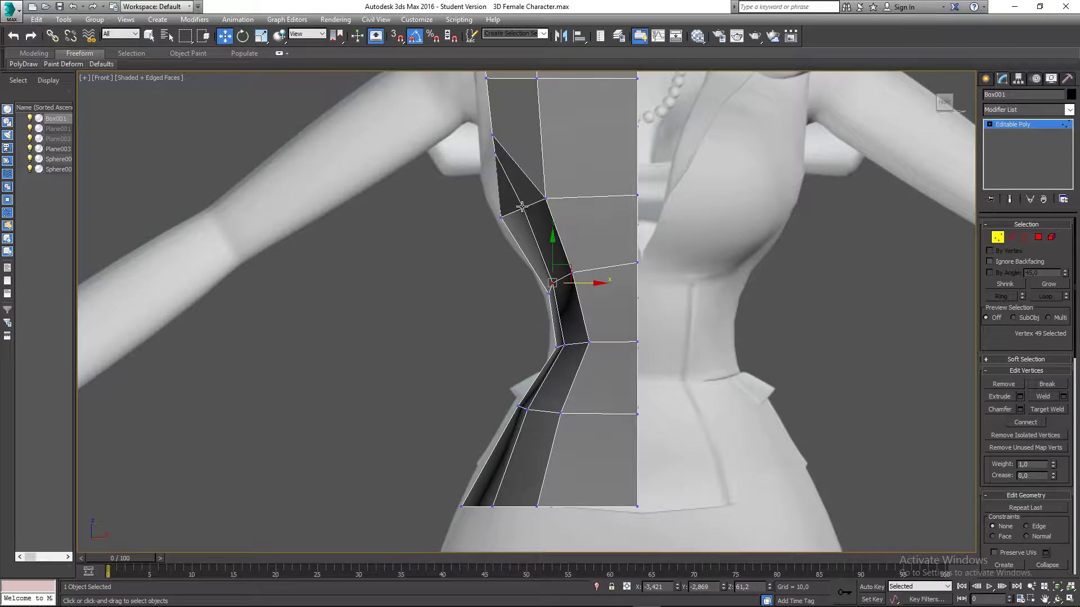
{"action": "left_click", "coordinate": [523, 208]}
{"action": "left_click_drag", "start_coordinate": [548, 207], "coordinate": [537, 207]}
{"action": "middle_click_drag", "start_coordinate": [515, 186], "coordinate": [507, 242]}
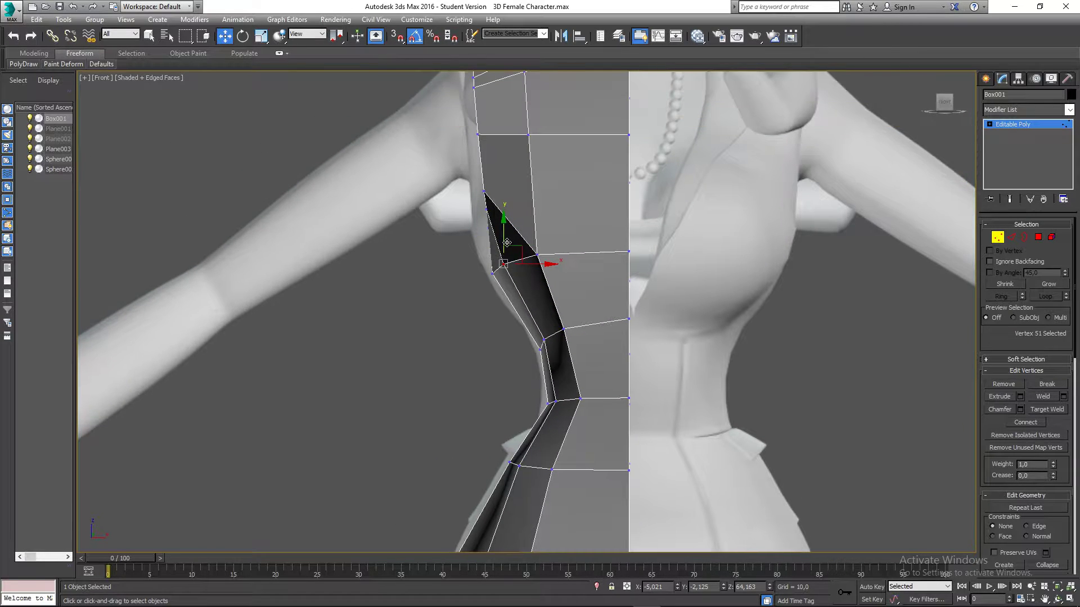
- Raise the new loop's middle vertex on top of the shoulder slightly in the front view
{"action": "scroll", "coordinate": [506, 243], "scroll_direction": "down", "scroll_amount": 2}
{"action": "middle_click_drag", "start_coordinate": [504, 125], "coordinate": [506, 154]}
{"action": "scroll", "coordinate": [507, 153], "scroll_direction": "up", "scroll_amount": 4}
{"action": "left_click", "coordinate": [537, 121]}
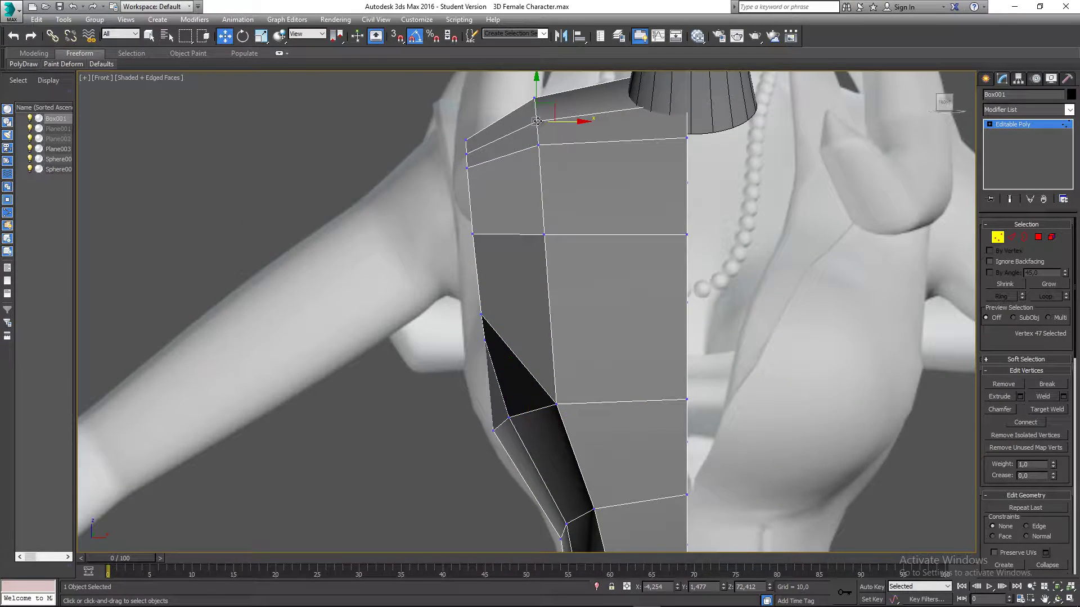
{"action": "left_click_drag", "start_coordinate": [536, 106], "coordinate": [537, 103]}
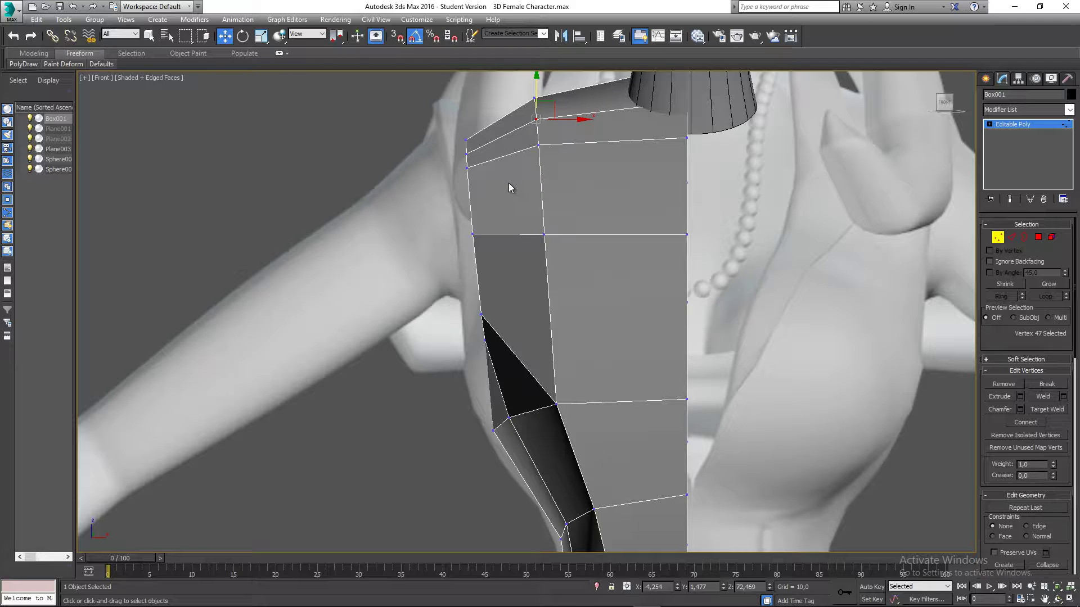
- In the left view, nudge the shoulder opening's lower front vertex slightly toward the chest
{"action": "key", "text": "l"}
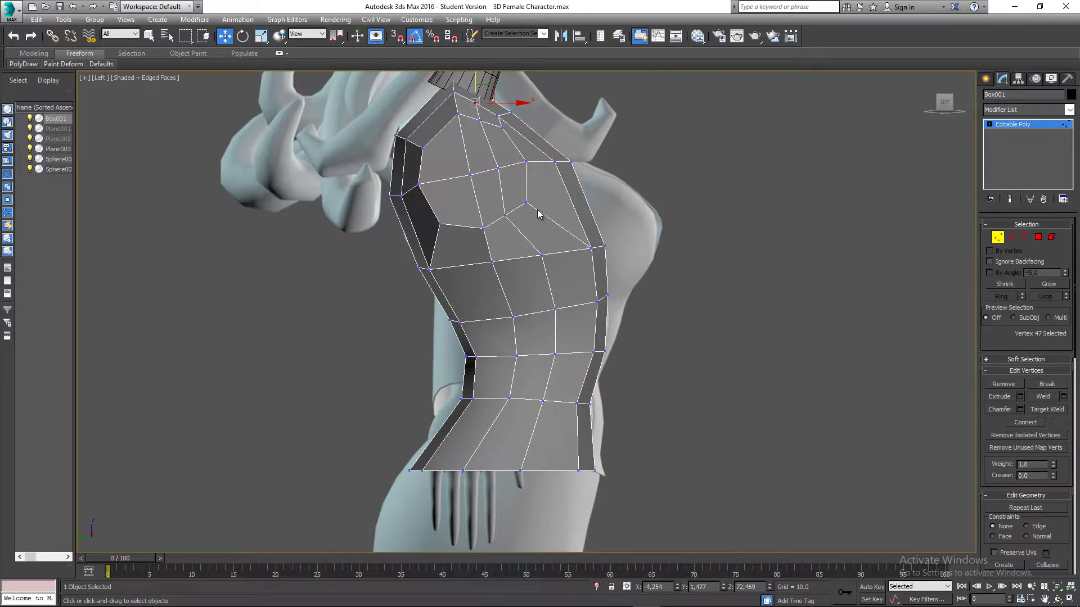
{"action": "scroll", "coordinate": [538, 214], "scroll_direction": "up", "scroll_amount": 2}
{"action": "left_click", "coordinate": [522, 198]}
{"action": "left_click_drag", "start_coordinate": [536, 193], "coordinate": [539, 194]}
{"action": "middle_click_drag", "start_coordinate": [573, 340], "coordinate": [553, 456]}
- Move the new loop's three top vertices at the shoulder forward and slightly down along the neckline slope
{"action": "scroll", "coordinate": [465, 193], "scroll_direction": "up", "scroll_amount": 2}
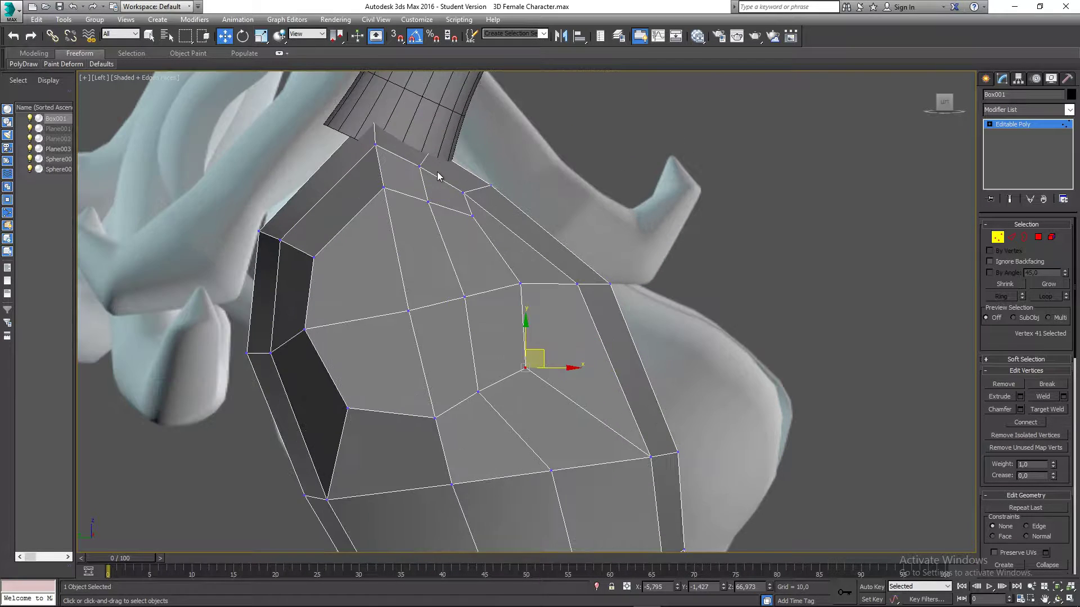
{"action": "middle_click_drag", "start_coordinate": [439, 173], "coordinate": [454, 195]}
{"action": "left_click_drag", "start_coordinate": [431, 179], "coordinate": [463, 208]}
{"action": "middle_click_drag", "start_coordinate": [455, 197], "coordinate": [456, 204]}
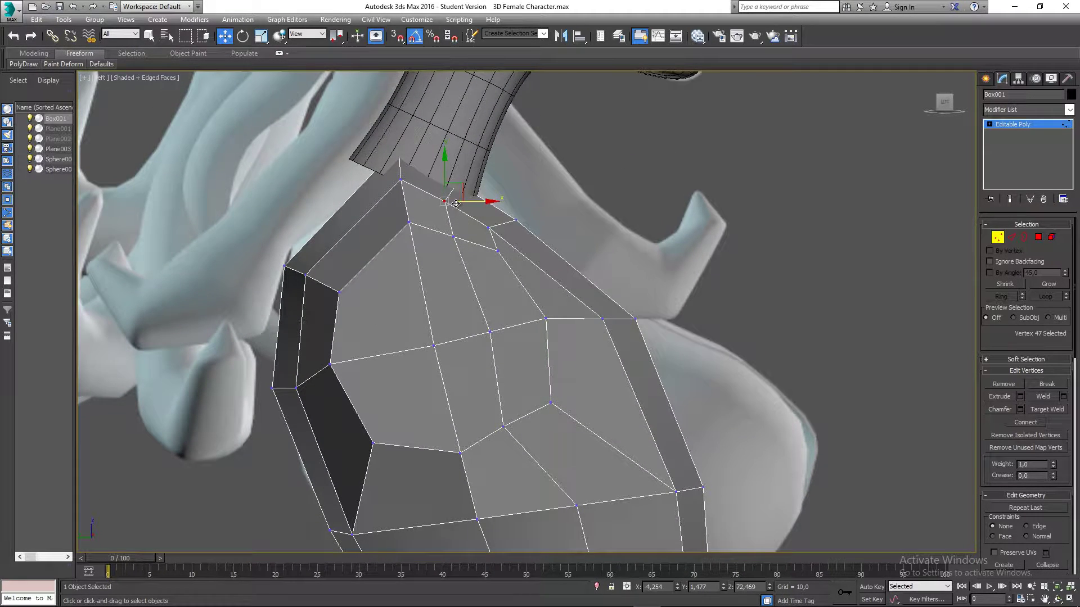
{"action": "key", "text": "F3"}
{"action": "left_click_drag", "start_coordinate": [466, 203], "coordinate": [478, 241]}
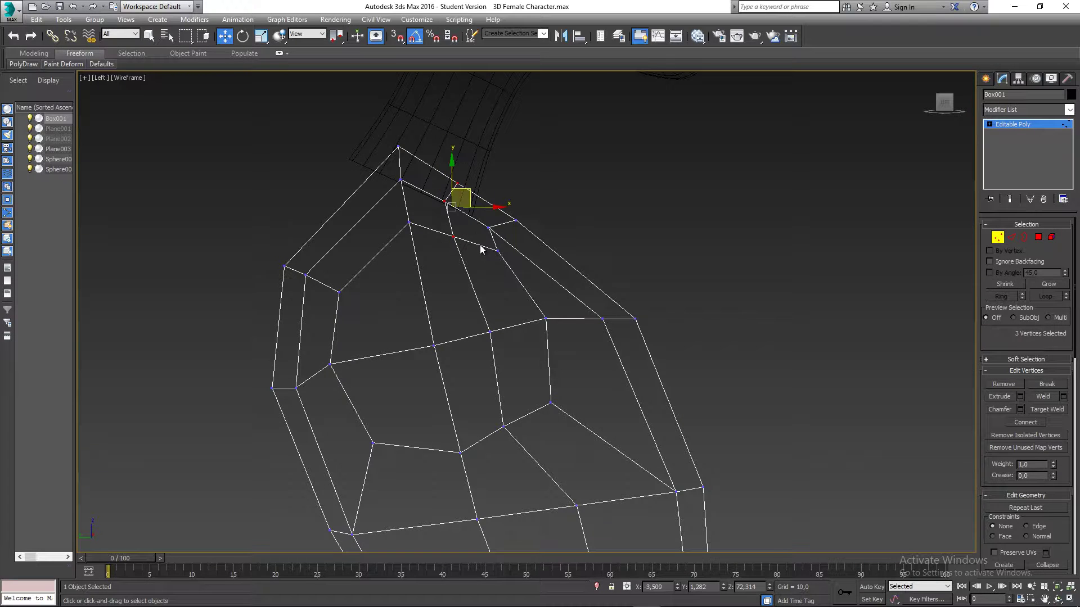
{"action": "key", "text": "F3"}
{"action": "left_click_drag", "start_coordinate": [470, 193], "coordinate": [490, 199]}
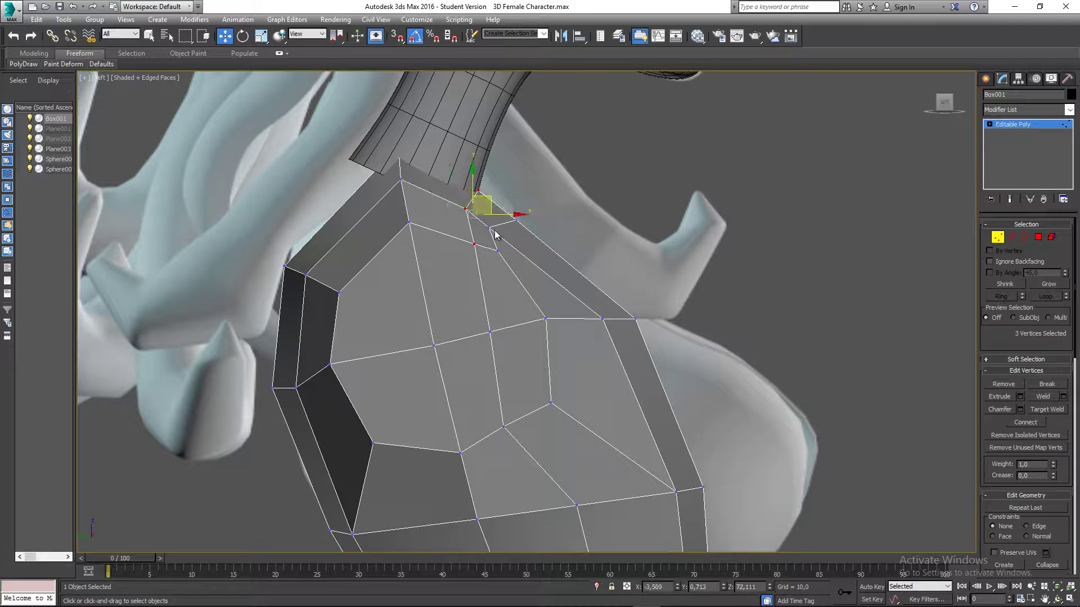
- Shift the front shoulder vertex forward, and move the new loop's two innermost top vertices slightly forward and down
{"action": "left_click", "coordinate": [487, 228]}
{"action": "left_click", "coordinate": [509, 220]}
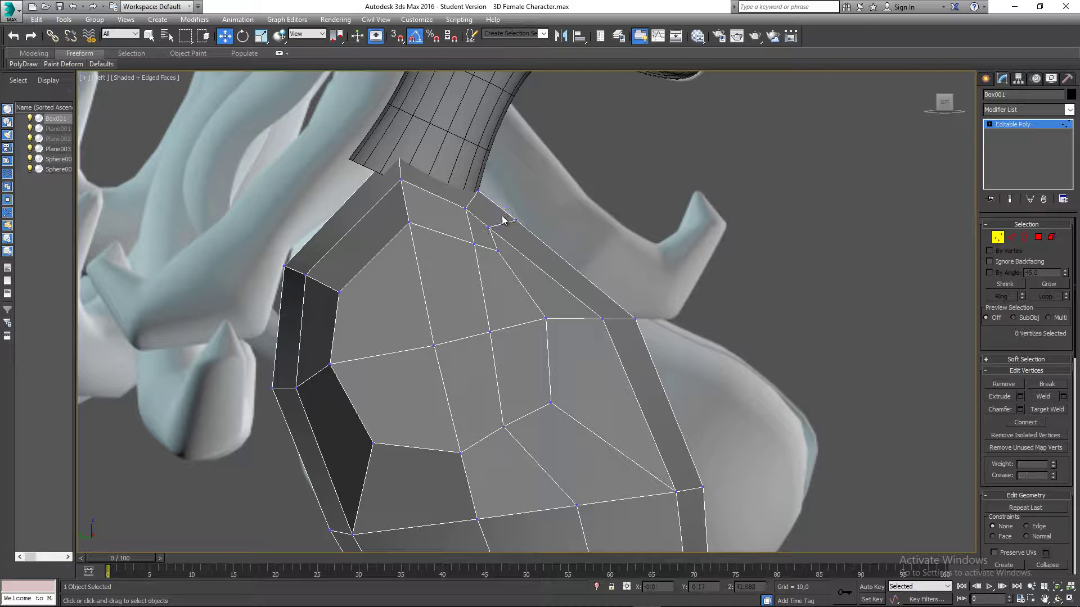
{"action": "left_click", "coordinate": [488, 228]}
{"action": "left_click_drag", "start_coordinate": [504, 209], "coordinate": [459, 220]}
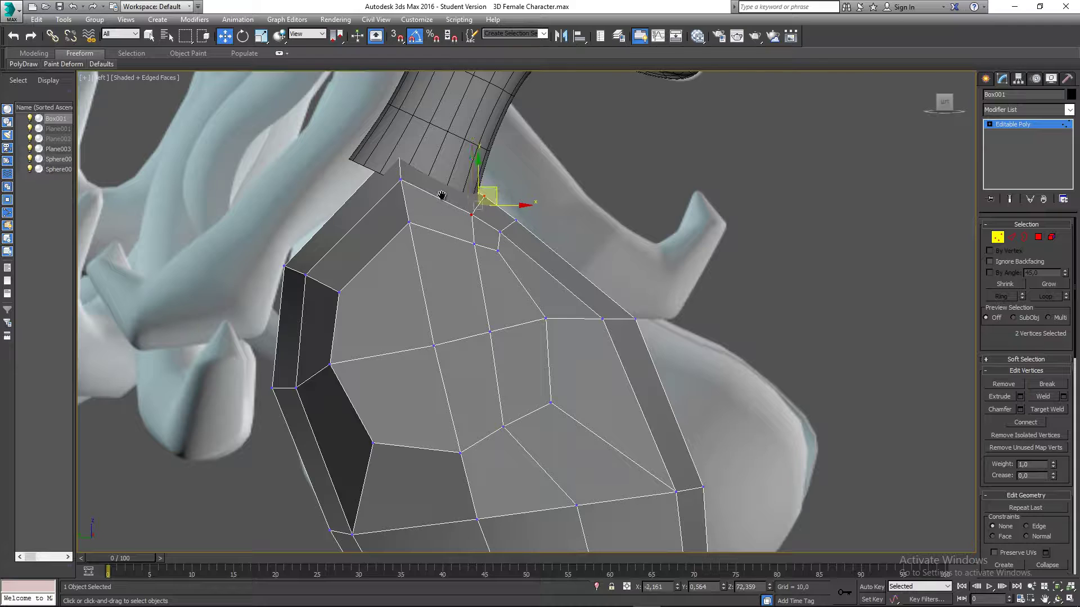
{"action": "middle_click_drag", "start_coordinate": [229, 244], "coordinate": [267, 187]}
{"action": "left_click_drag", "start_coordinate": [267, 187], "coordinate": [358, 210]}
{"action": "middle_click_drag", "start_coordinate": [414, 237], "coordinate": [432, 156]}
{"action": "scroll", "coordinate": [432, 155], "scroll_direction": "down", "scroll_amount": 4}
{"action": "middle_click_drag", "start_coordinate": [490, 197], "coordinate": [463, 199]}
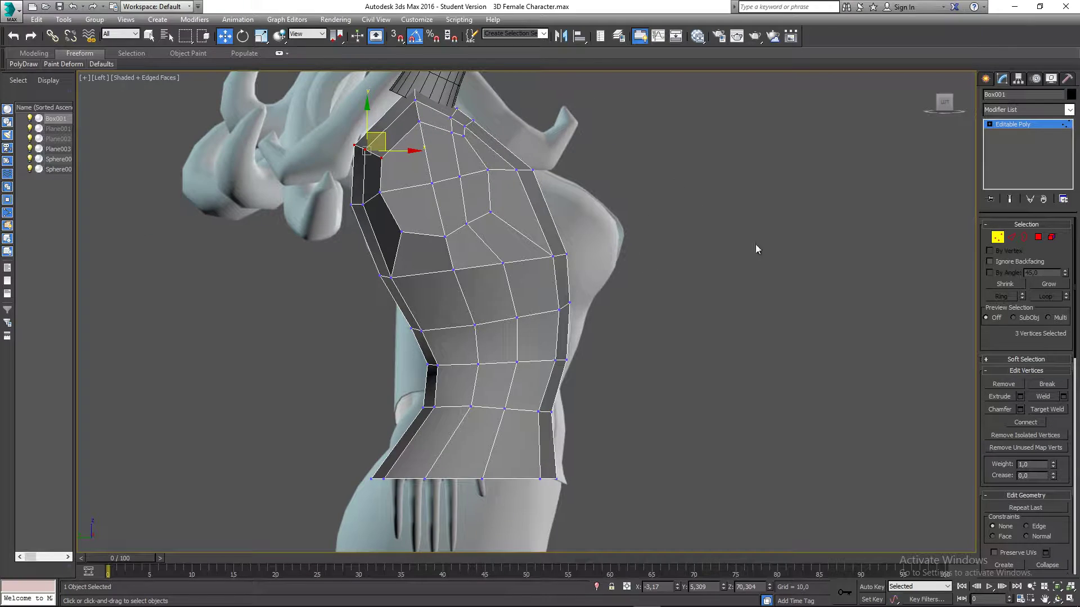
- Connect the ring of edges along the back half of the torso's side with a new vertical edge loop
{"action": "left_click", "coordinate": [1012, 238]}
{"action": "double_click", "coordinate": [517, 370]}
{"action": "left_click", "coordinate": [457, 366]}
{"action": "left_click", "coordinate": [447, 328], "text": "shift"}
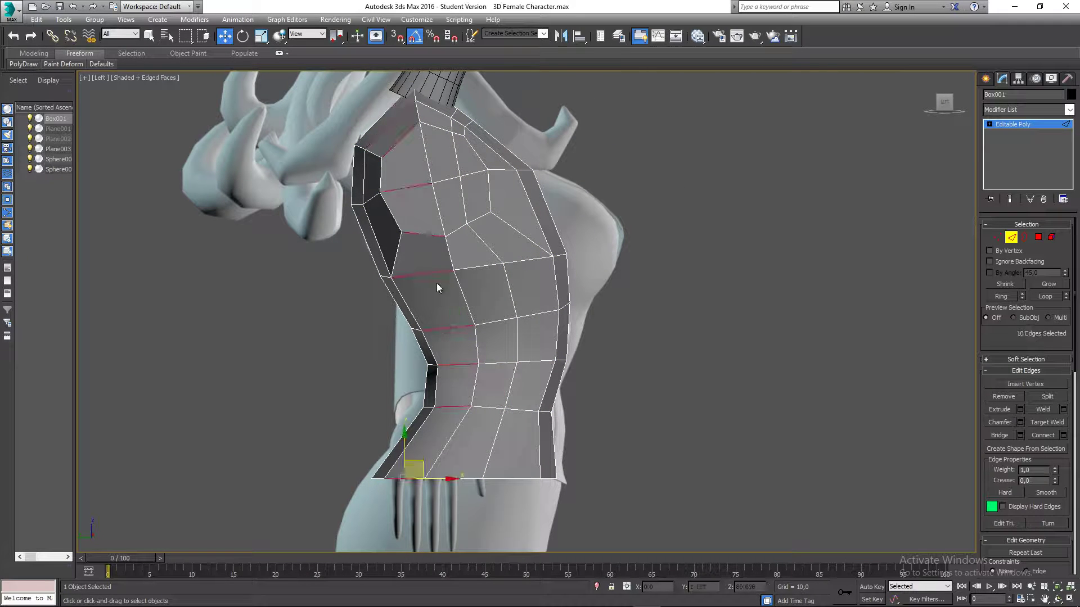
{"action": "left_click", "coordinate": [1053, 438]}
{"action": "middle_click_drag", "start_coordinate": [501, 340], "coordinate": [508, 350]}
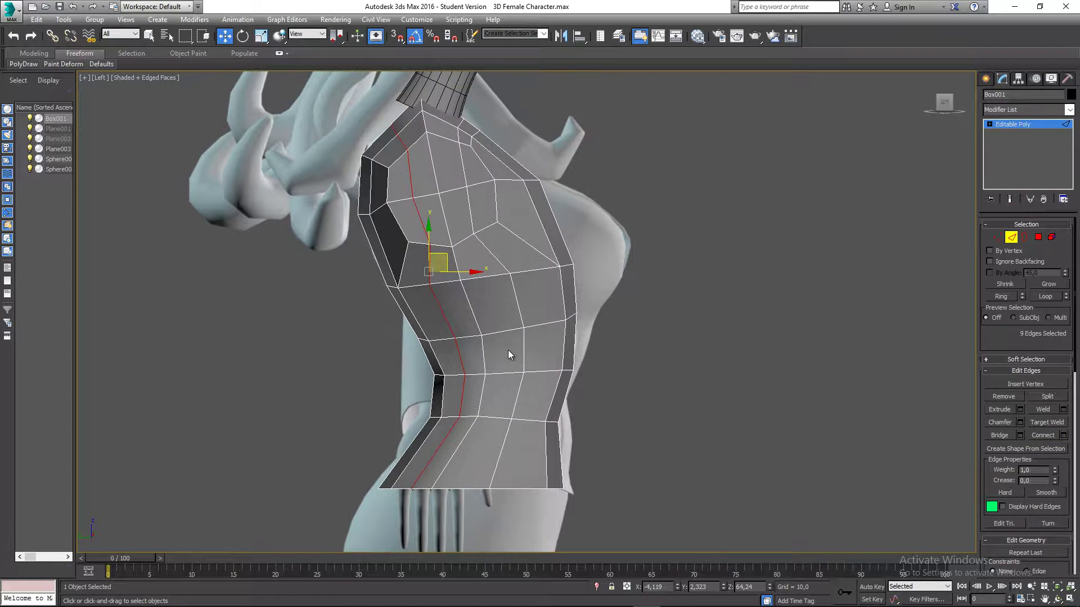
- Move the back loop's three top vertices up and back, and shift the three upper-back vertices below them slightly backward
{"action": "key", "text": "1"}
{"action": "scroll", "coordinate": [360, 146], "scroll_direction": "up", "scroll_amount": 3}
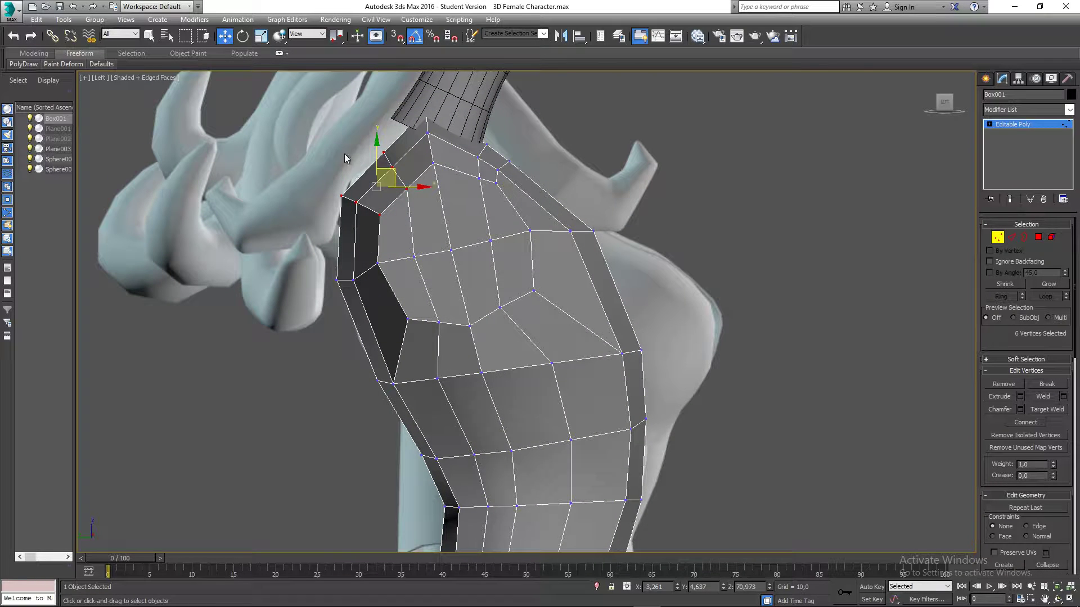
{"action": "left_click_drag", "start_coordinate": [356, 140], "coordinate": [386, 122]}
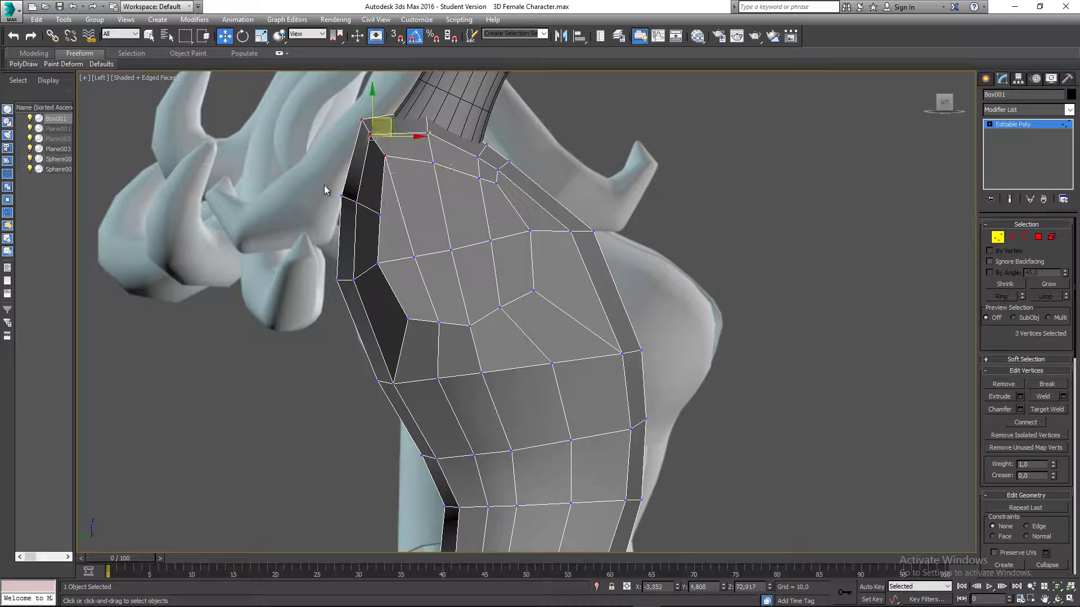
{"action": "left_click_drag", "start_coordinate": [324, 184], "coordinate": [399, 180]}
{"action": "left_click_drag", "start_coordinate": [401, 138], "coordinate": [387, 120]}
{"action": "left_click", "coordinate": [370, 135]}
- Move the vertices along the side of the torso's hem inward to round the bottom edge
{"action": "middle_click_drag", "start_coordinate": [501, 330], "coordinate": [509, 252]}
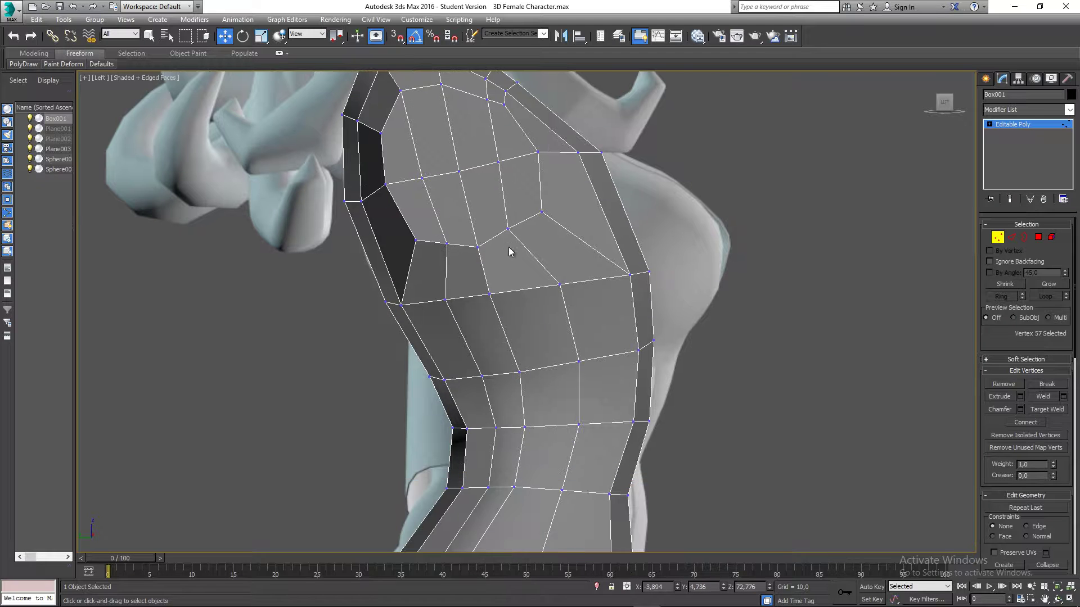
{"action": "scroll", "coordinate": [503, 278], "scroll_direction": "down", "scroll_amount": 4}
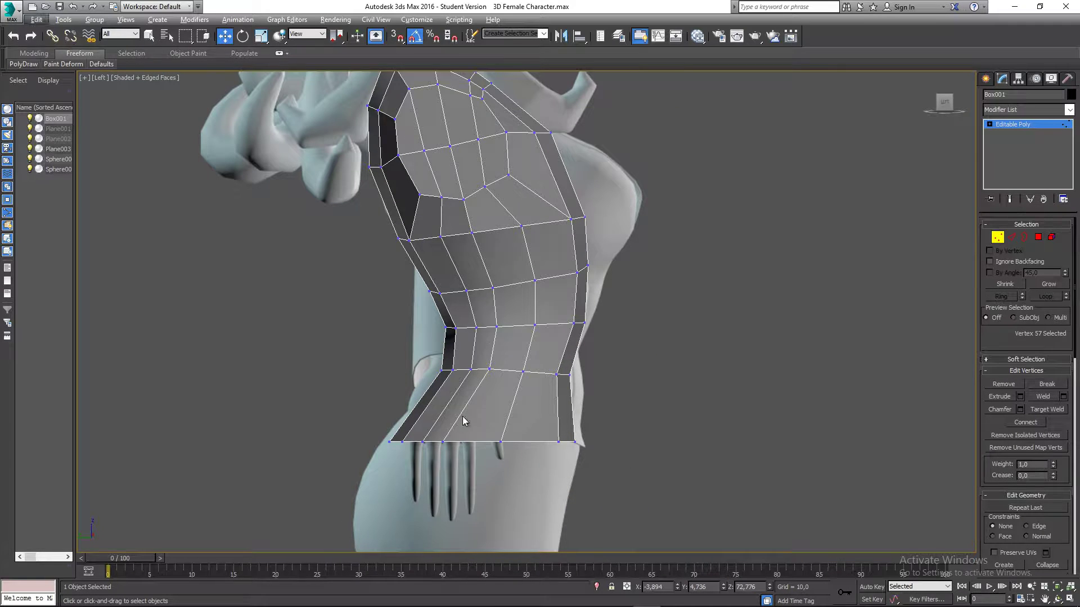
{"action": "middle_click_drag", "start_coordinate": [462, 397], "coordinate": [480, 423]}
{"action": "key", "text": "p"}
{"action": "scroll", "coordinate": [475, 398], "scroll_direction": "down", "scroll_amount": 4}
{"action": "left_click", "coordinate": [476, 419]}
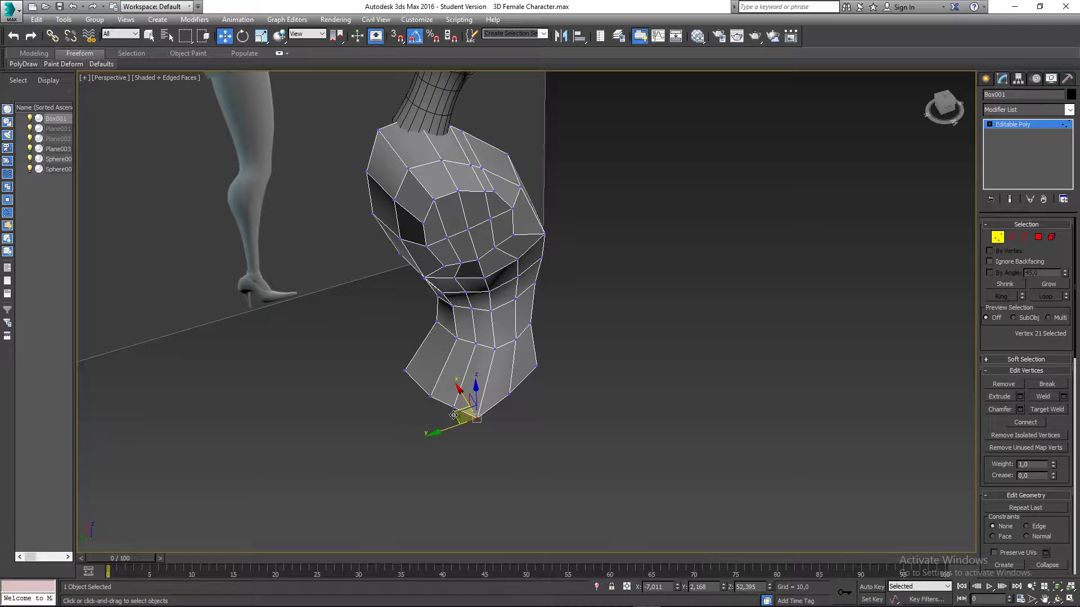
{"action": "left_click_drag", "start_coordinate": [457, 415], "coordinate": [466, 407]}
{"action": "left_click", "coordinate": [453, 407]}
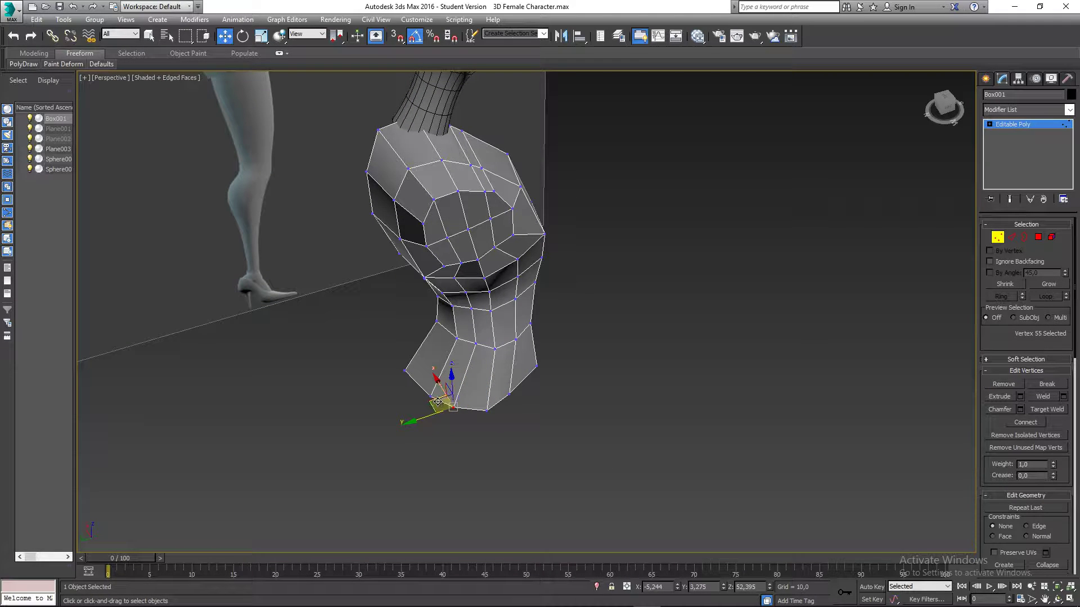
{"action": "middle_click_drag", "start_coordinate": [453, 407], "coordinate": [499, 422], "text": "alt"}
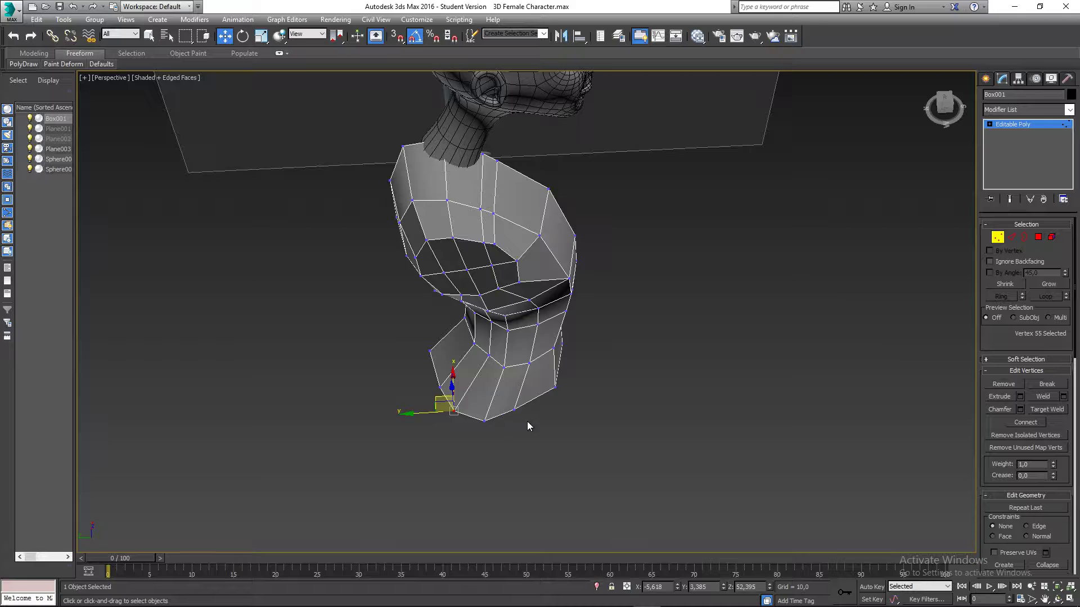
{"action": "left_click", "coordinate": [514, 410]}
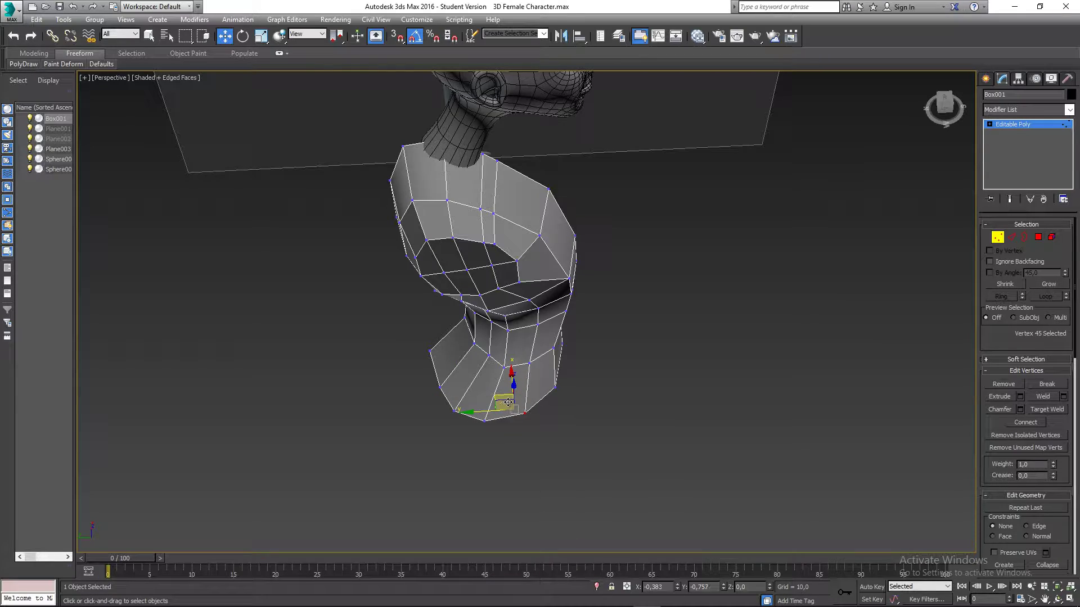
- Nudge the side vertex just below the armhole slightly inward toward the body's centre, and clear the vertex selection
{"action": "middle_click_drag", "start_coordinate": [508, 403], "coordinate": [509, 319], "text": "alt"}
{"action": "left_click", "coordinate": [496, 325]}
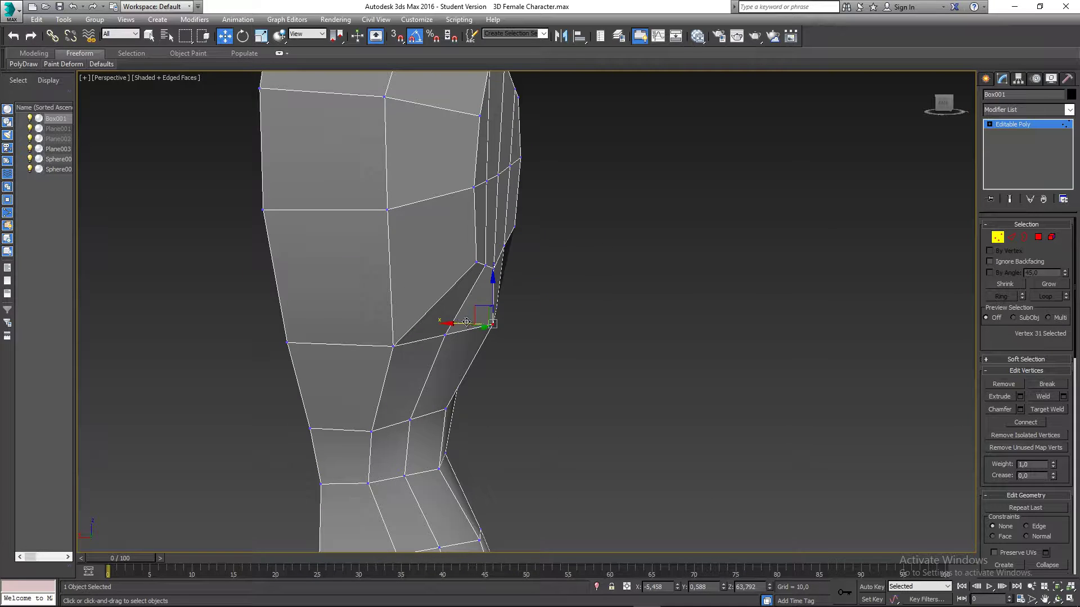
{"action": "left_click", "coordinate": [456, 325]}
{"action": "left_click", "coordinate": [493, 325]}
{"action": "left_click_drag", "start_coordinate": [456, 323], "coordinate": [453, 323]}
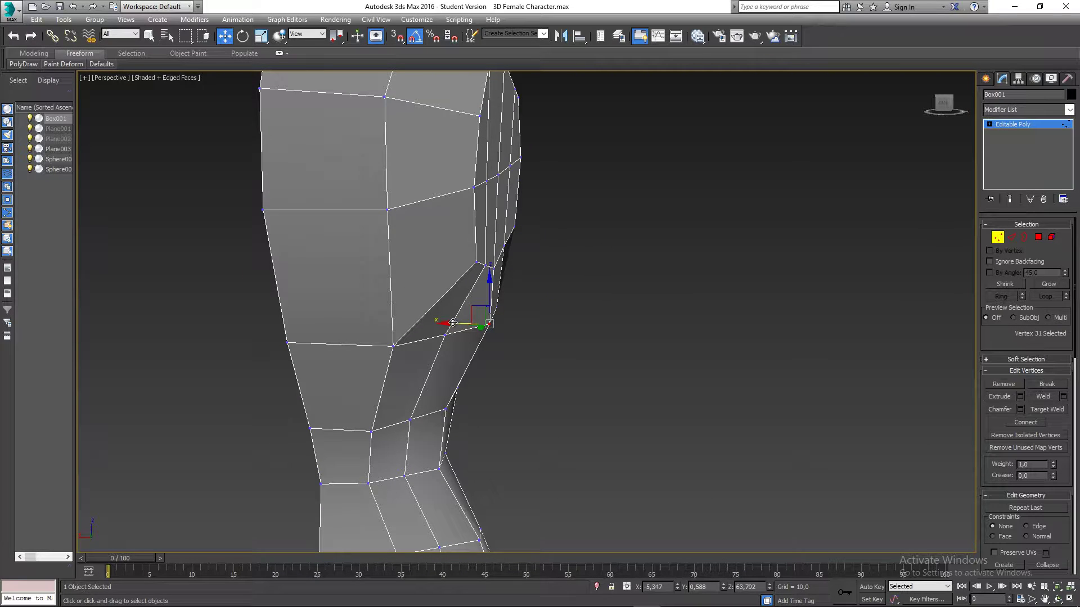
{"action": "middle_click_drag", "start_coordinate": [535, 336], "coordinate": [393, 333], "text": "alt"}
{"action": "scroll", "coordinate": [394, 332], "scroll_direction": "down", "scroll_amount": 5}
{"action": "left_click", "coordinate": [394, 333]}
{"action": "mouse_move", "coordinate": [472, 371]}
{"action": "middle_mouse_down", "text": "alt"}
{"action": "mouse_move", "coordinate": [417, 379]}
{"action": "mouse_move", "coordinate": [475, 378]}
{"action": "middle_mouse_up", "text": "alt"}
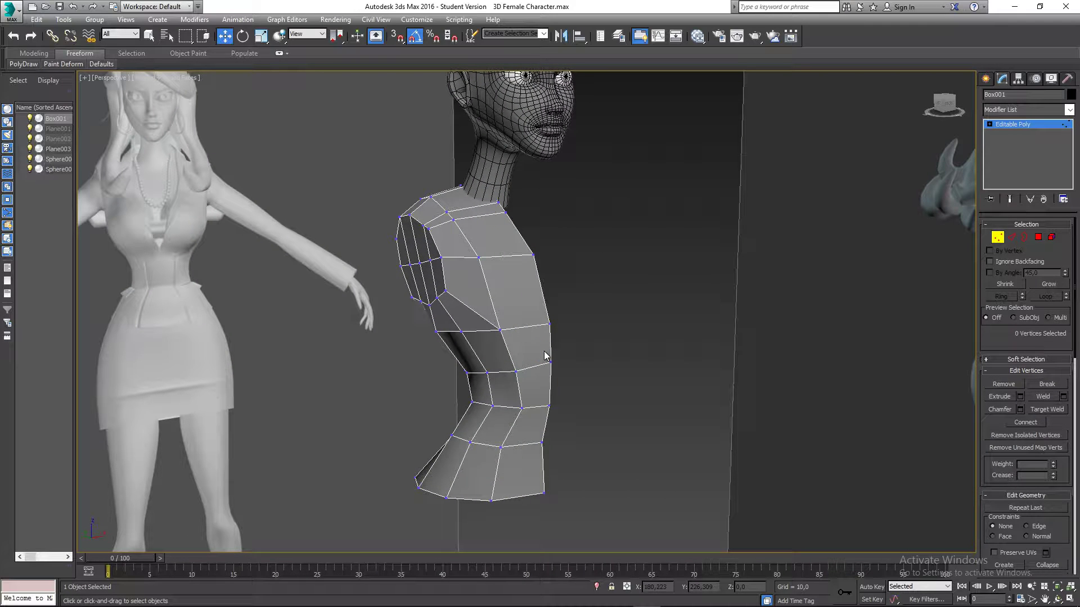
- Nudge the middle vertex on the armhole's upper edge slightly inward, and leave vertex editing
{"action": "middle_click_drag", "start_coordinate": [450, 196], "coordinate": [460, 247], "text": "alt"}
{"action": "scroll", "coordinate": [461, 251], "scroll_direction": "up", "scroll_amount": 3}
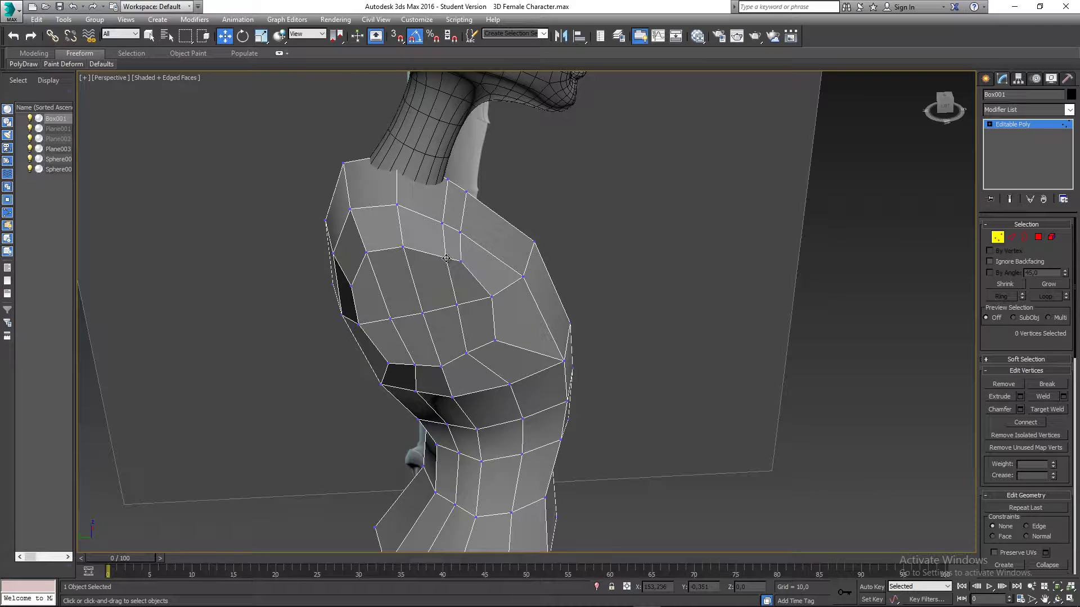
{"action": "left_click", "coordinate": [445, 257]}
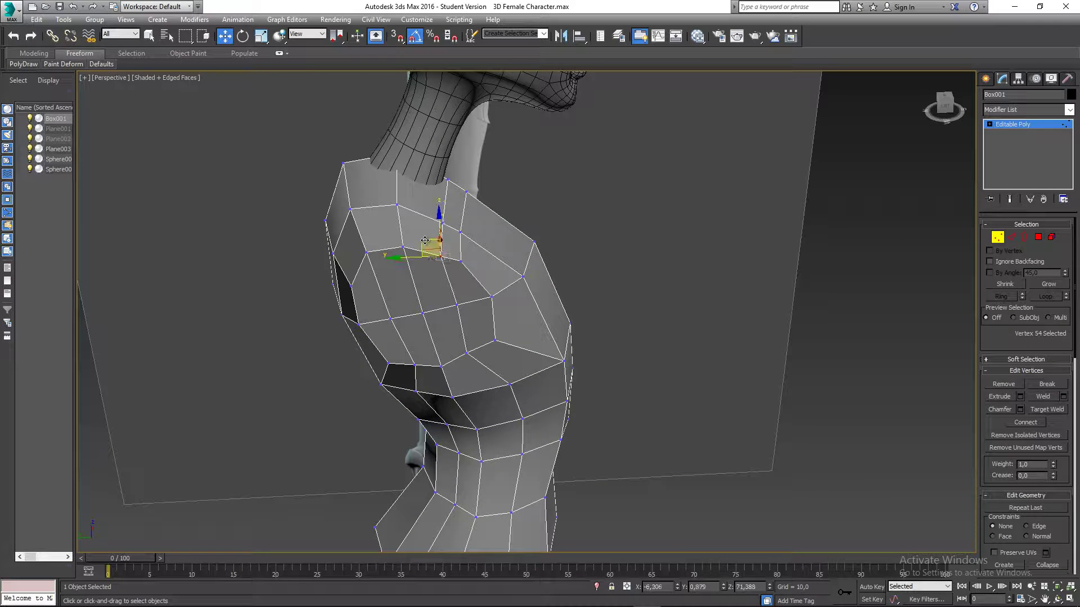
{"action": "middle_click_drag", "start_coordinate": [468, 409], "coordinate": [525, 298], "text": "alt"}
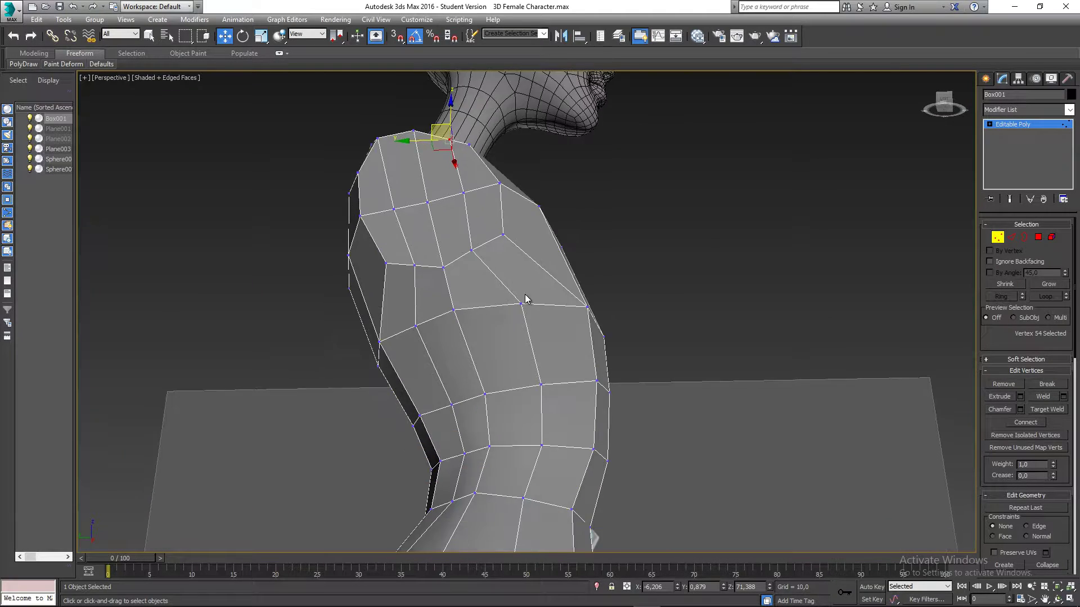
{"action": "scroll", "coordinate": [525, 298], "scroll_direction": "down", "scroll_amount": 5}
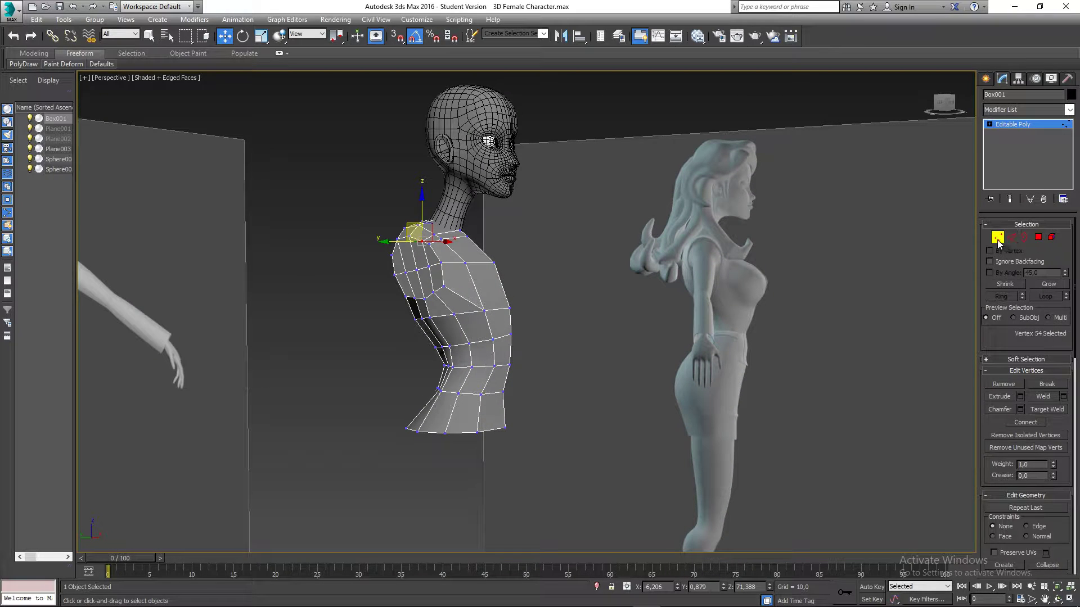
{"action": "left_click", "coordinate": [998, 238]}
{"action": "middle_click_drag", "start_coordinate": [655, 304], "coordinate": [649, 315], "text": "alt"}
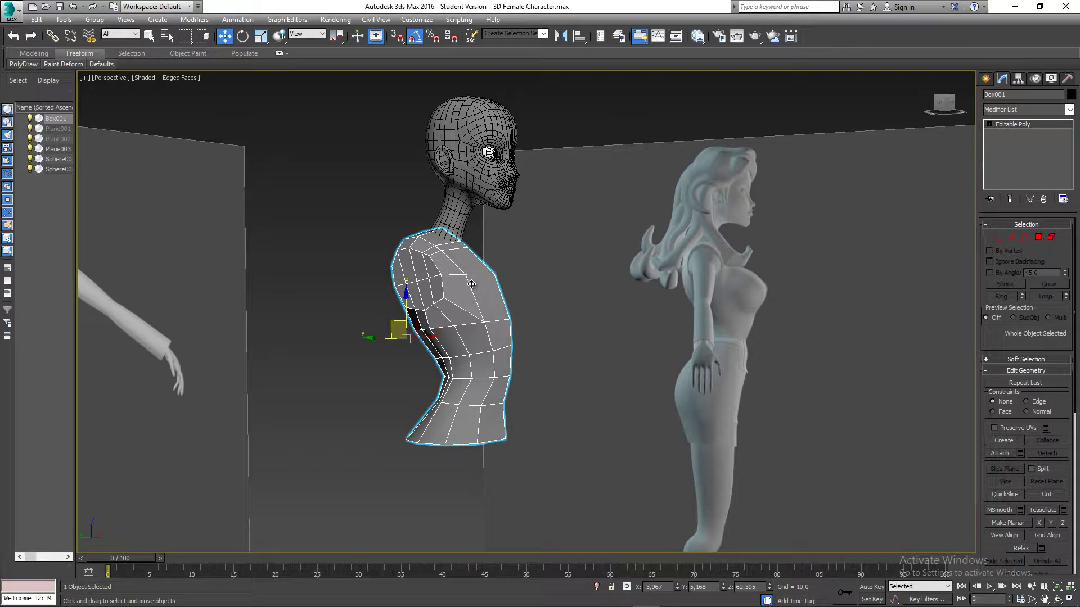
{"action": "middle_click_drag", "start_coordinate": [475, 287], "coordinate": [482, 326], "text": "alt"}
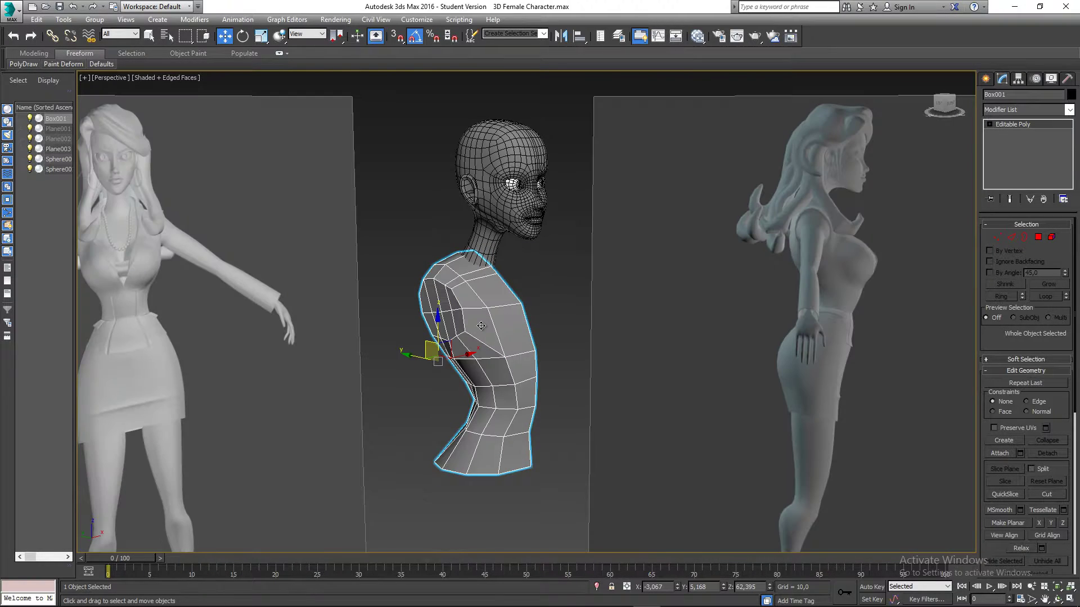
- Make the torso see-through over the front reference and deselect it
{"action": "key", "text": "f"}
{"action": "scroll", "coordinate": [532, 251], "scroll_direction": "down", "scroll_amount": 3}
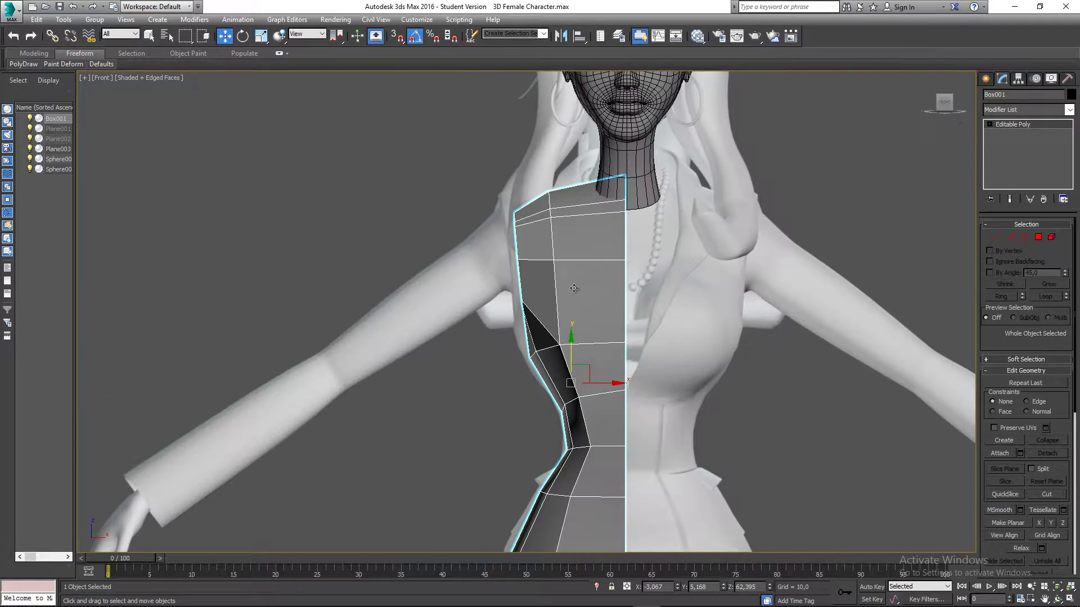
{"action": "key", "text": "alt+x"}
{"action": "middle_click_drag", "start_coordinate": [566, 278], "coordinate": [499, 266]}
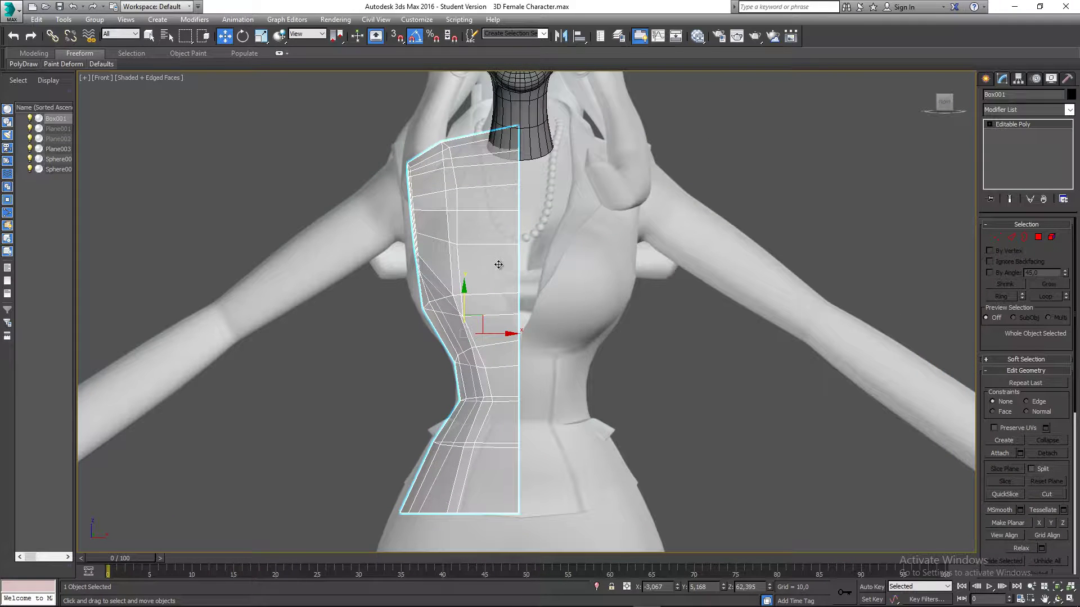
{"action": "left_click", "coordinate": [576, 280]}
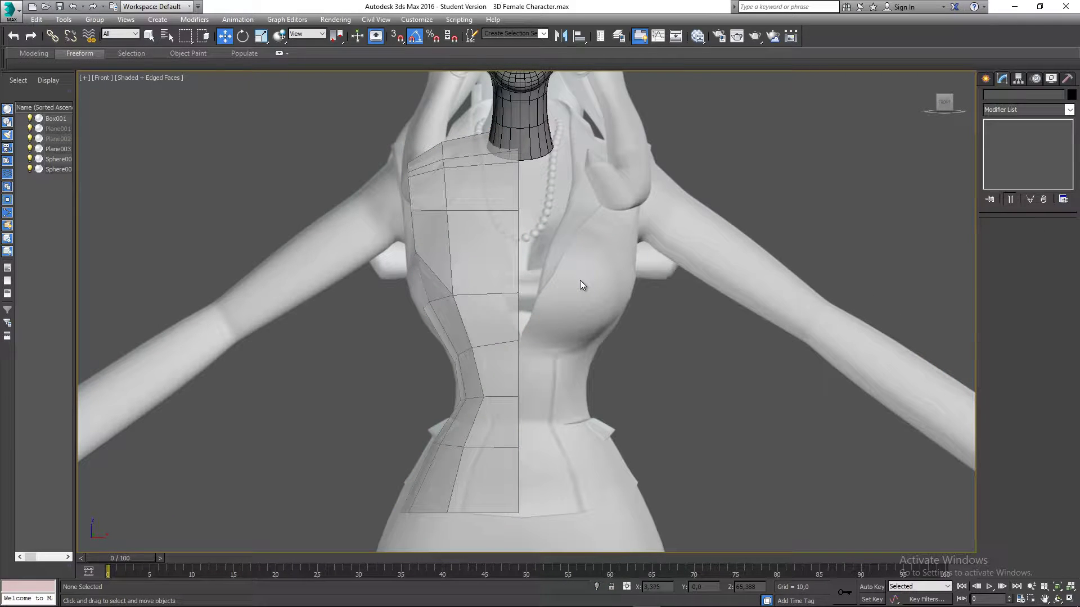
{"action": "middle_click_drag", "start_coordinate": [580, 281], "coordinate": [571, 283]}
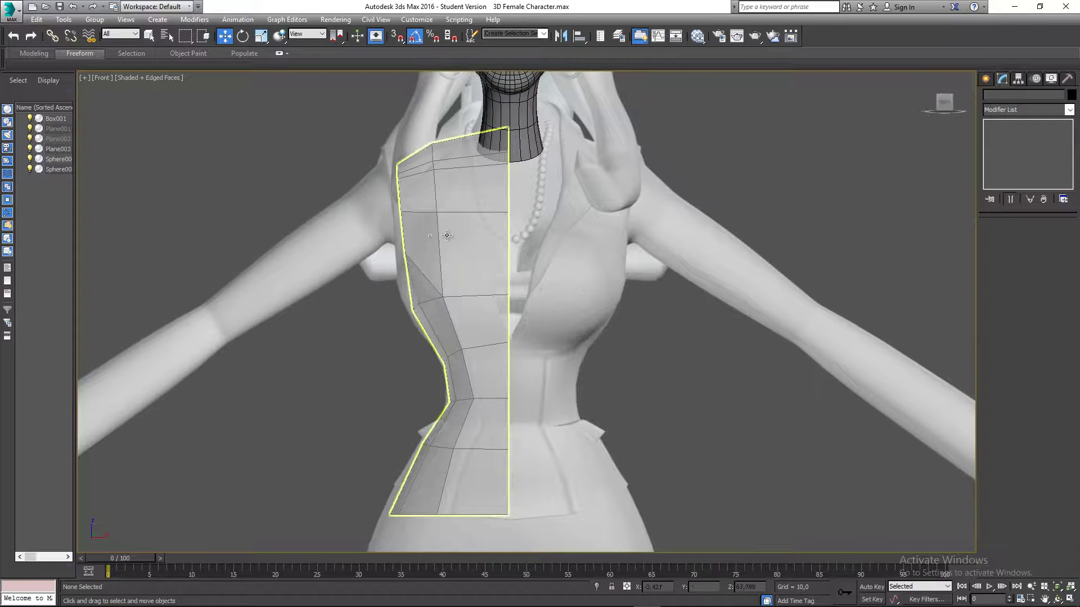
- Create a sphere over the half torso's chest in the front view and set its radius to 3
{"action": "left_click", "coordinate": [985, 79]}
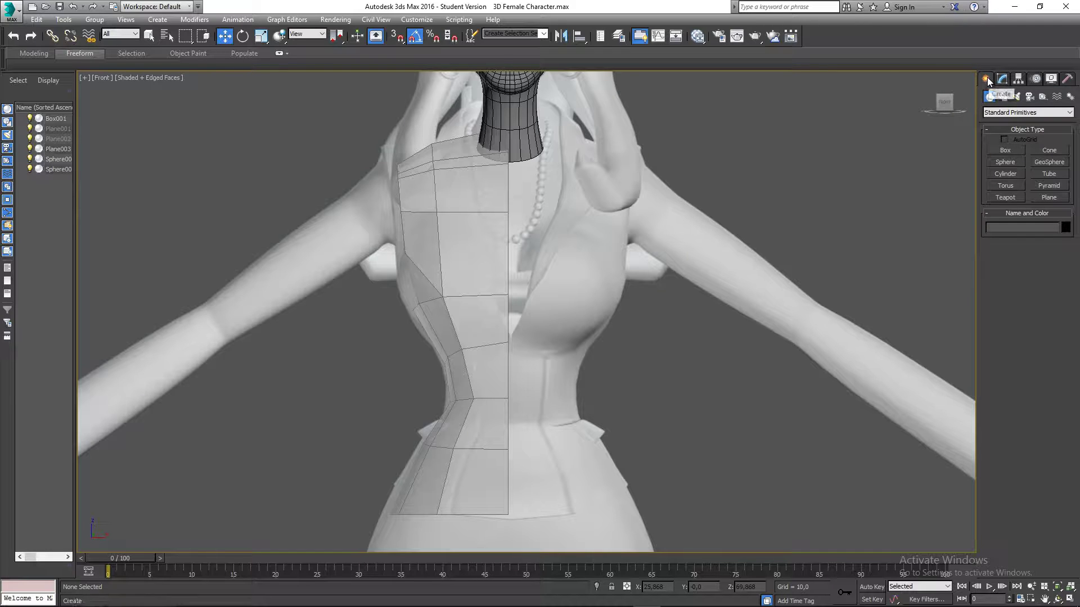
{"action": "left_click", "coordinate": [1005, 162]}
{"action": "scroll", "coordinate": [499, 242], "scroll_direction": "up", "scroll_amount": 3}
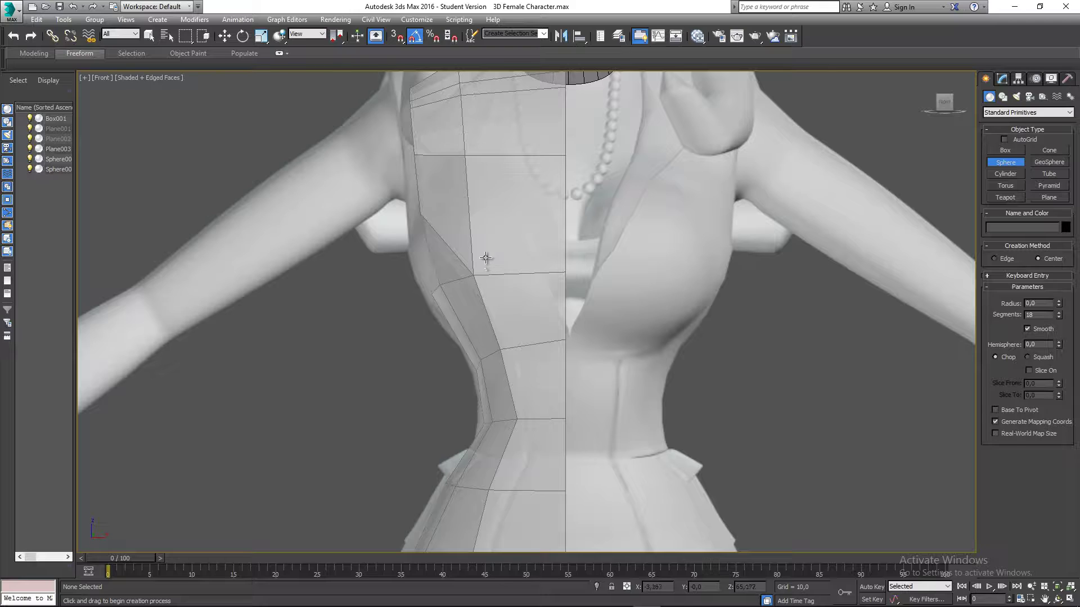
{"action": "left_click_drag", "start_coordinate": [486, 257], "coordinate": [426, 204]}
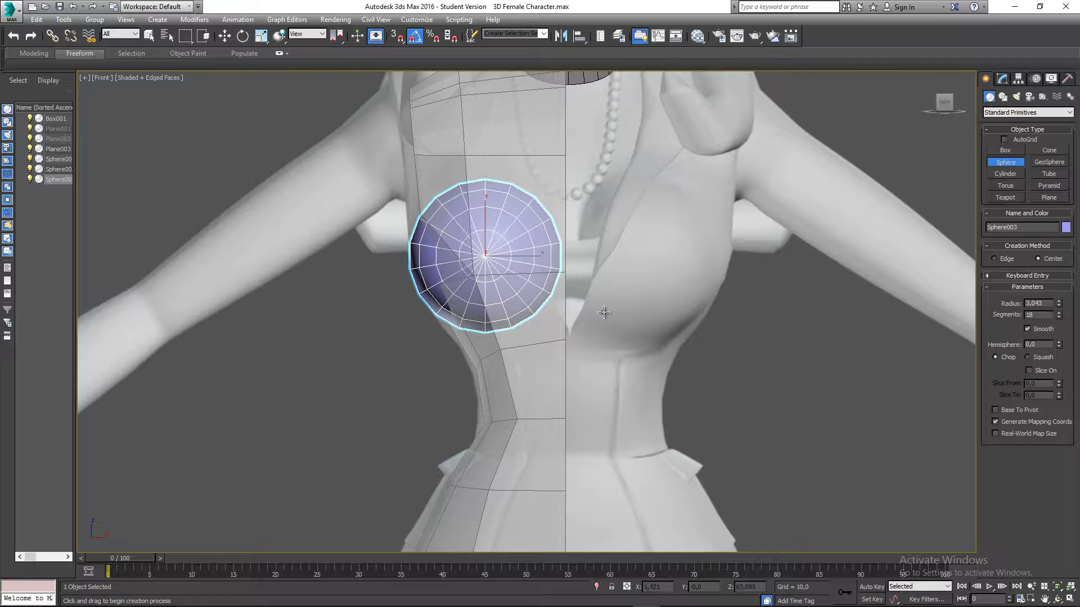
{"action": "left_click", "coordinate": [1044, 303]}
{"action": "type", "text": "3"}
{"action": "key", "text": "Return"}
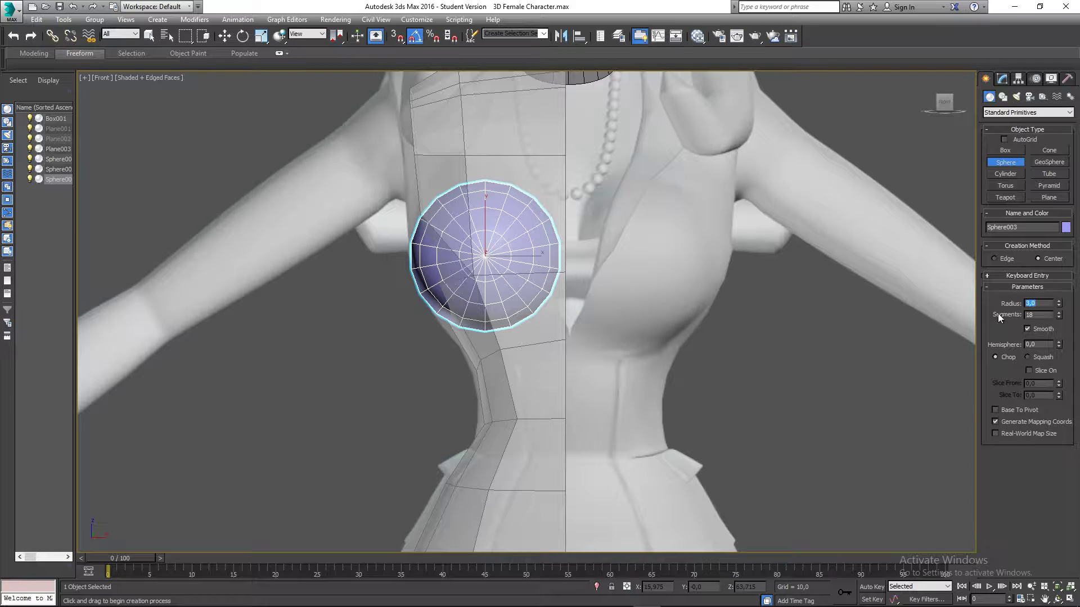
- Reduce the chest sphere to 8 segments
{"action": "middle_click_drag", "start_coordinate": [565, 305], "coordinate": [549, 309]}
{"action": "scroll", "coordinate": [544, 306], "scroll_direction": "down", "scroll_amount": 4}
{"action": "key", "text": "p"}
{"action": "middle_click_drag", "start_coordinate": [488, 288], "coordinate": [548, 286], "text": "alt"}
{"action": "scroll", "coordinate": [519, 273], "scroll_direction": "up", "scroll_amount": 3}
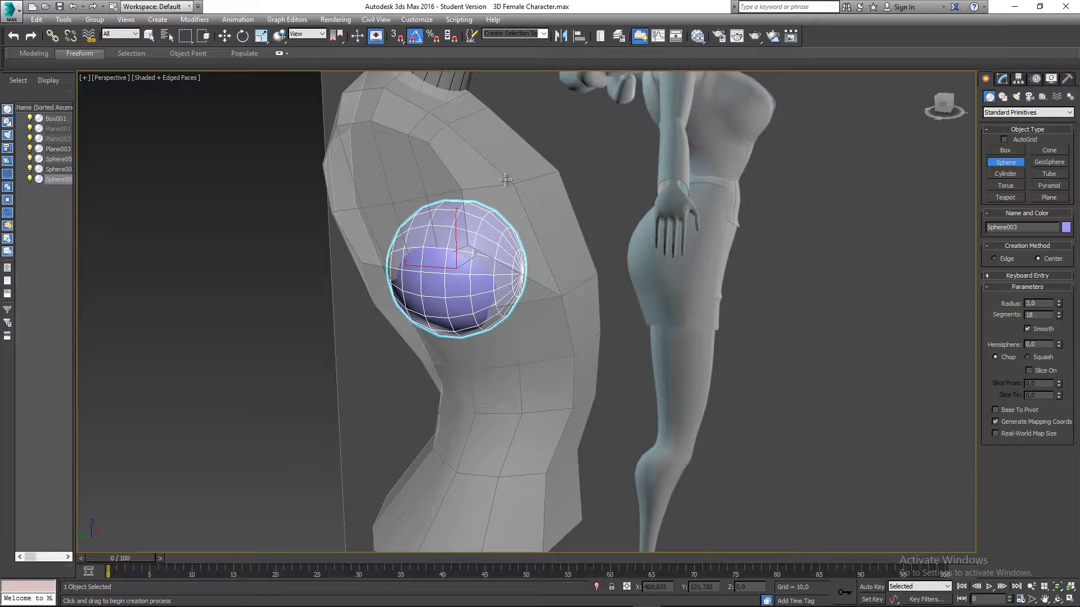
{"action": "middle_click_drag", "start_coordinate": [494, 186], "coordinate": [449, 183]}
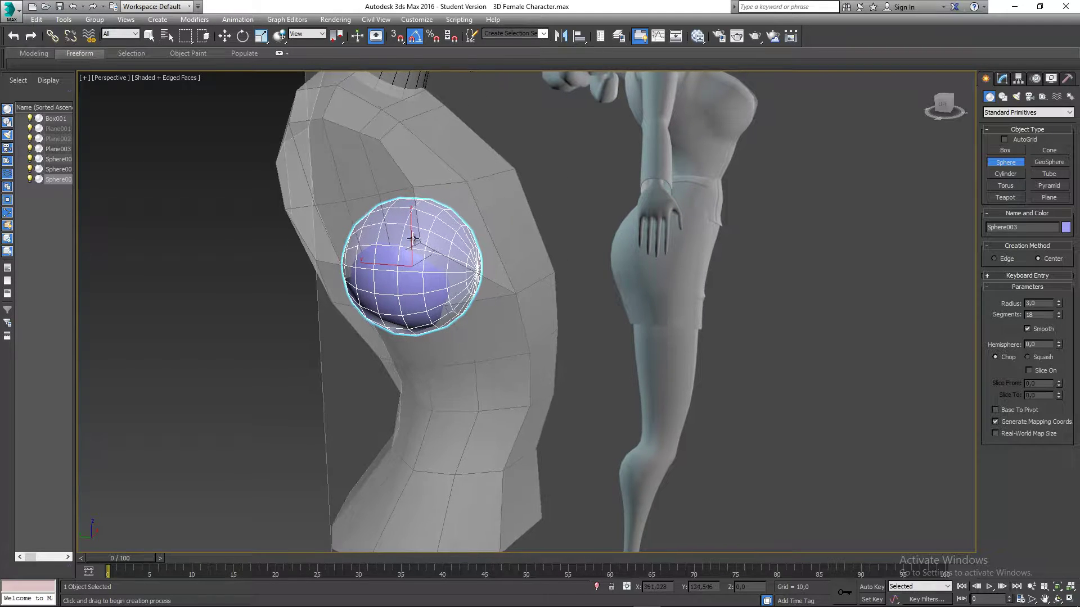
{"action": "middle_click_drag", "start_coordinate": [415, 305], "coordinate": [412, 324]}
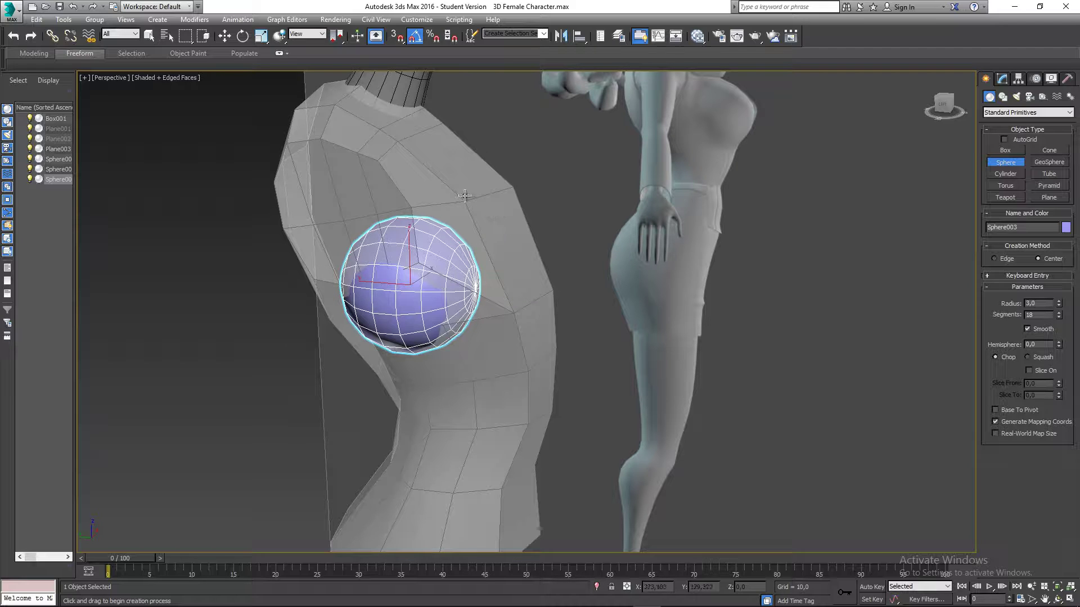
{"action": "middle_click_drag", "start_coordinate": [502, 262], "coordinate": [561, 303], "text": "alt"}
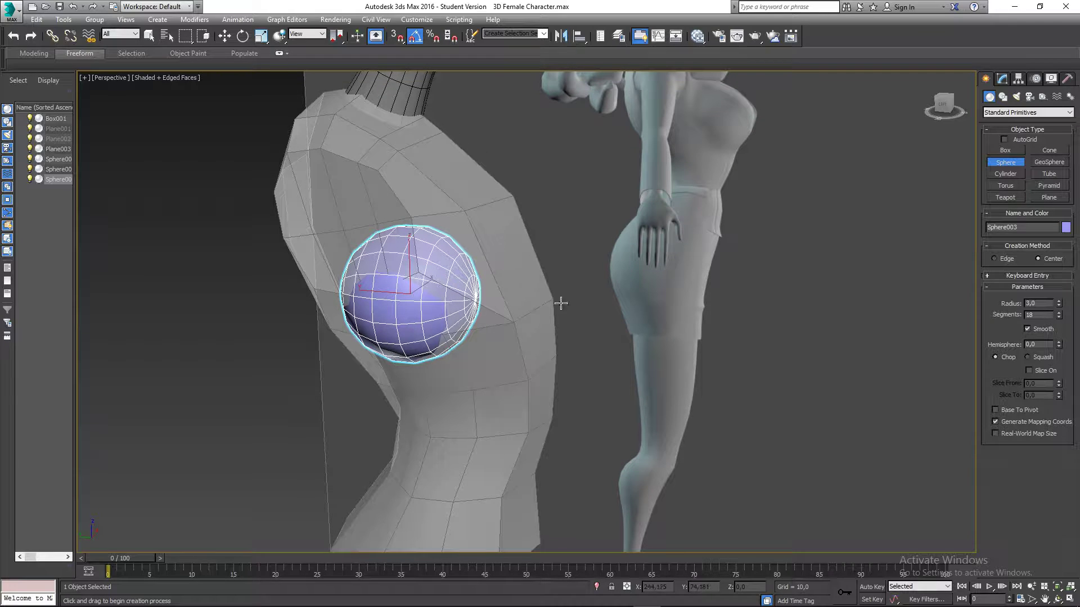
{"action": "type", "text": "8"}
{"action": "key", "text": "Return"}
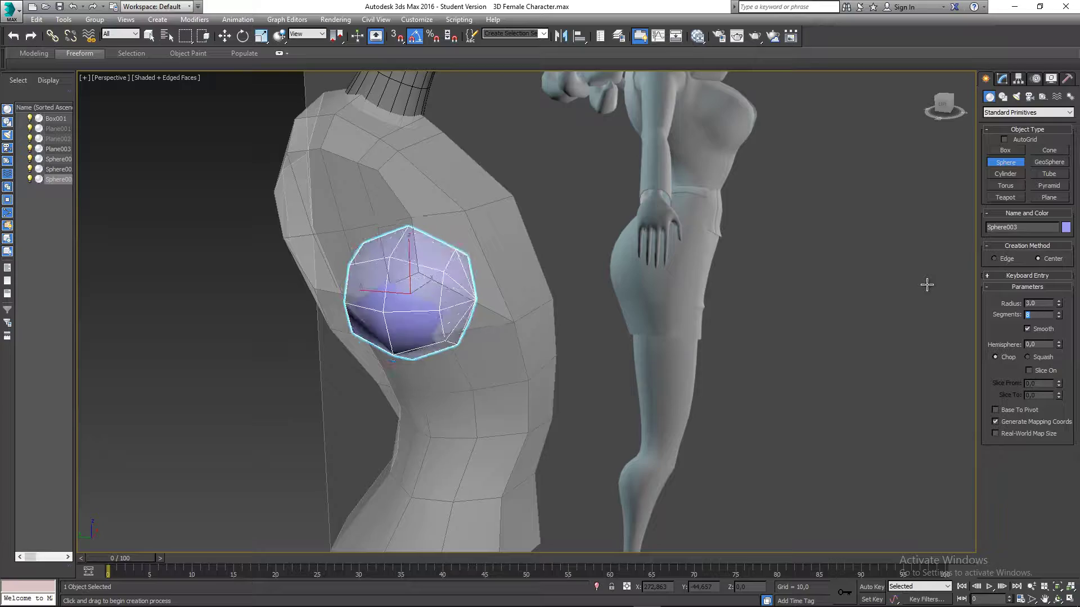
- Convert the chest sphere to an Editable Poly
{"action": "middle_click_drag", "start_coordinate": [600, 296], "coordinate": [467, 318], "text": "alt"}
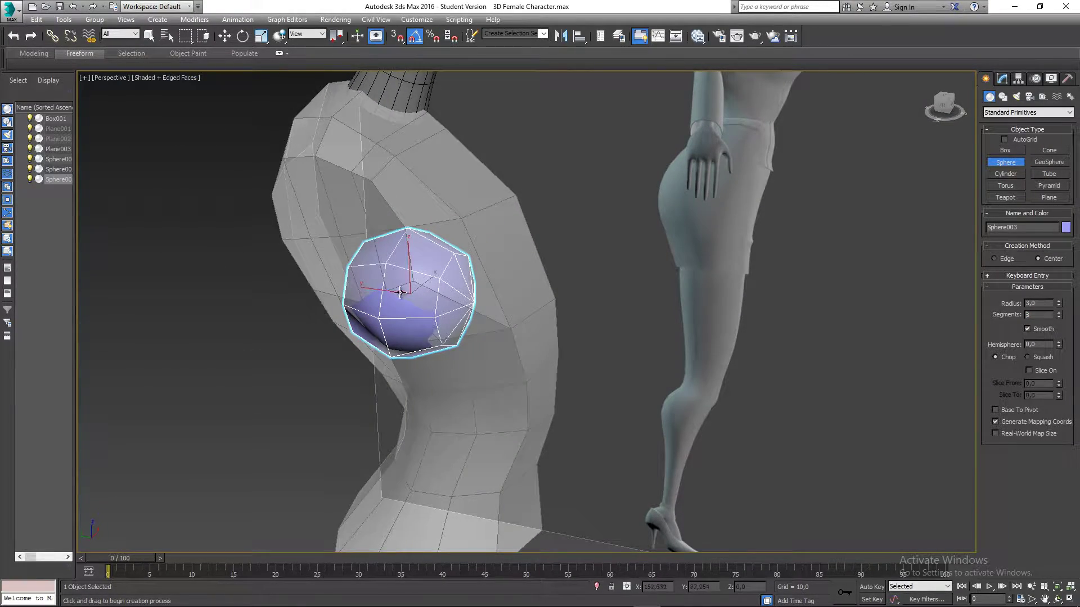
{"action": "middle_click_drag", "start_coordinate": [400, 292], "coordinate": [436, 304], "text": "alt"}
{"action": "key", "text": "w"}
{"action": "right_click", "coordinate": [384, 321]}
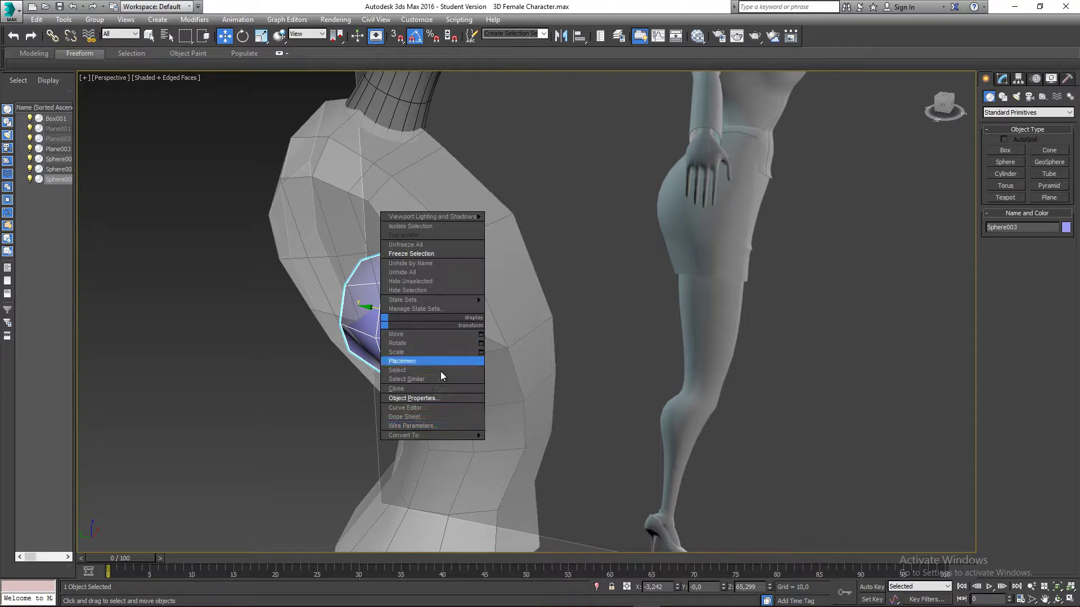
{"action": "mouse_move", "coordinate": [431, 437]}
{"action": "left_click", "coordinate": [526, 444]}
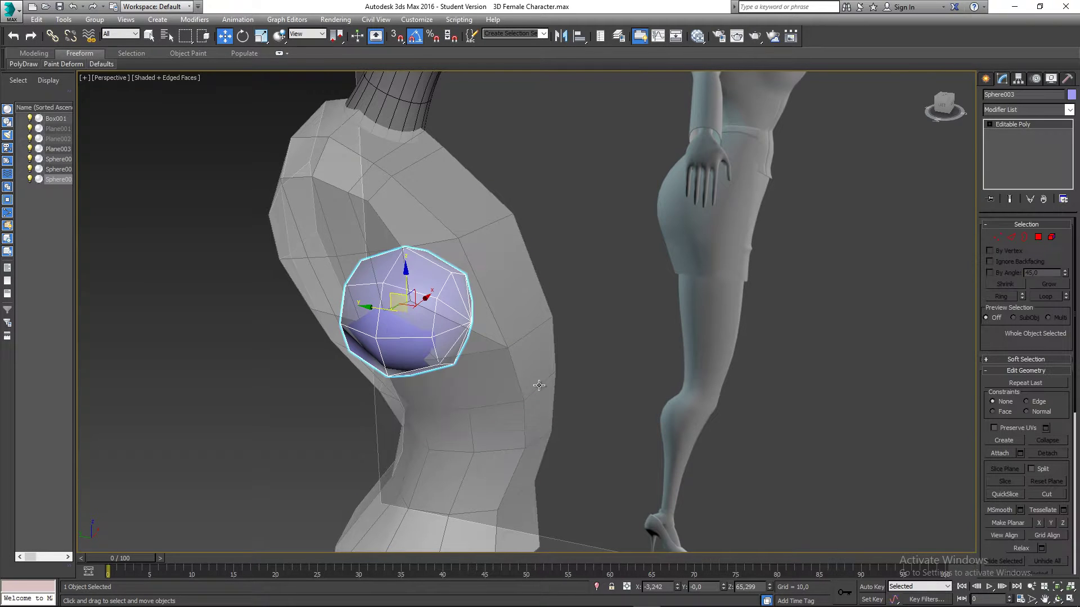
- Move the chest sphere about 5.7 units forward in the side view to match the reference's bust
{"action": "key", "text": "l"}
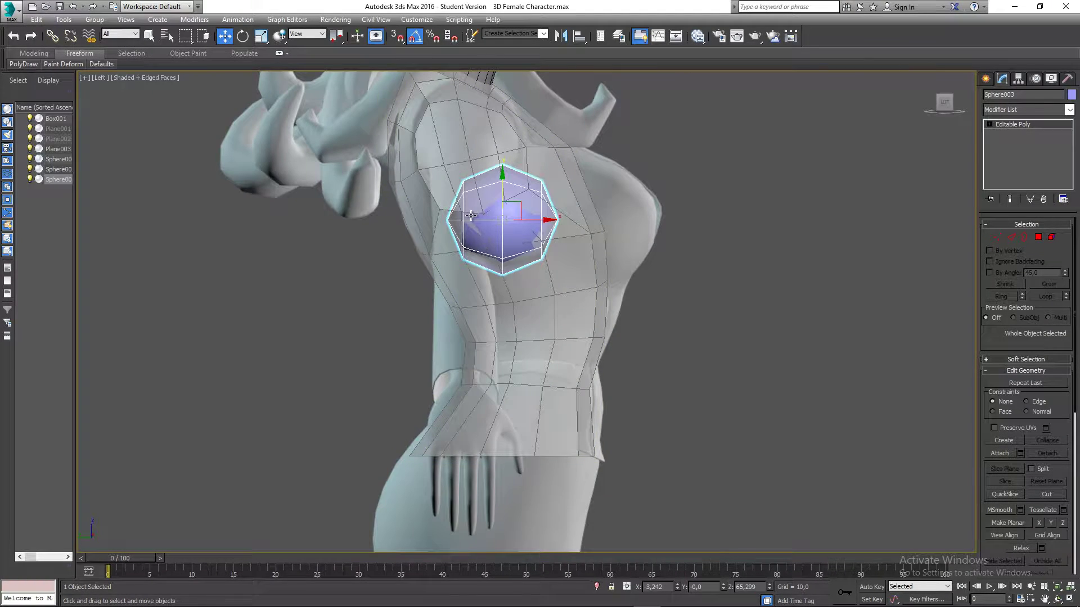
{"action": "left_click_drag", "start_coordinate": [534, 219], "coordinate": [640, 219]}
{"action": "scroll", "coordinate": [632, 252], "scroll_direction": "down", "scroll_amount": 2}
{"action": "middle_click_drag", "start_coordinate": [645, 246], "coordinate": [523, 293]}
- Turn off the torso's see-through display and deselect it
{"action": "key", "text": "p"}
{"action": "scroll", "coordinate": [652, 239], "scroll_direction": "down", "scroll_amount": 2}
{"action": "left_click", "coordinate": [564, 238]}
{"action": "left_click", "coordinate": [560, 223]}
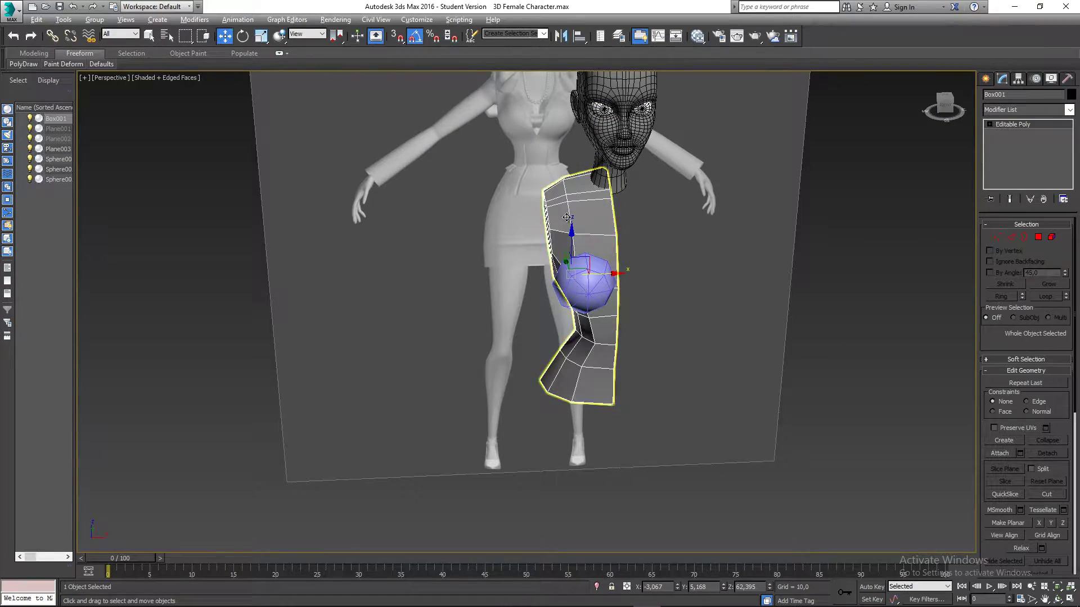
{"action": "key", "text": "ctrl+d"}
{"action": "scroll", "coordinate": [602, 278], "scroll_direction": "up", "scroll_amount": 2}
- Move the chest sphere about 0.08 units toward the torso's centre line in the front view
{"action": "left_click", "coordinate": [602, 278]}
{"action": "middle_click_drag", "start_coordinate": [602, 278], "coordinate": [575, 296], "text": "alt"}
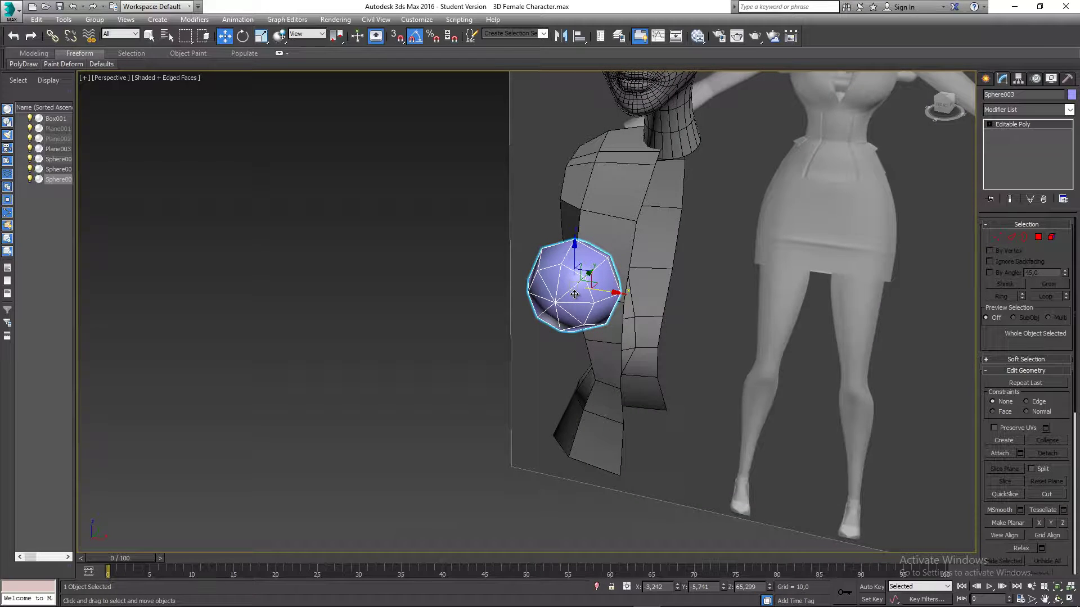
{"action": "key", "text": "f"}
{"action": "scroll", "coordinate": [527, 284], "scroll_direction": "up", "scroll_amount": 5}
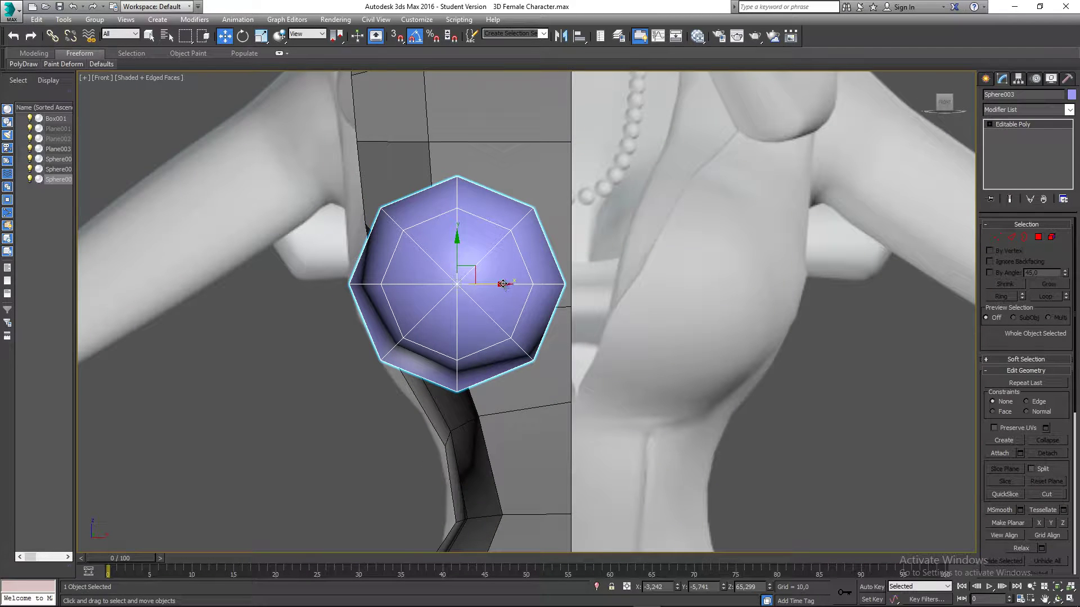
{"action": "left_click_drag", "start_coordinate": [502, 284], "coordinate": [505, 284]}
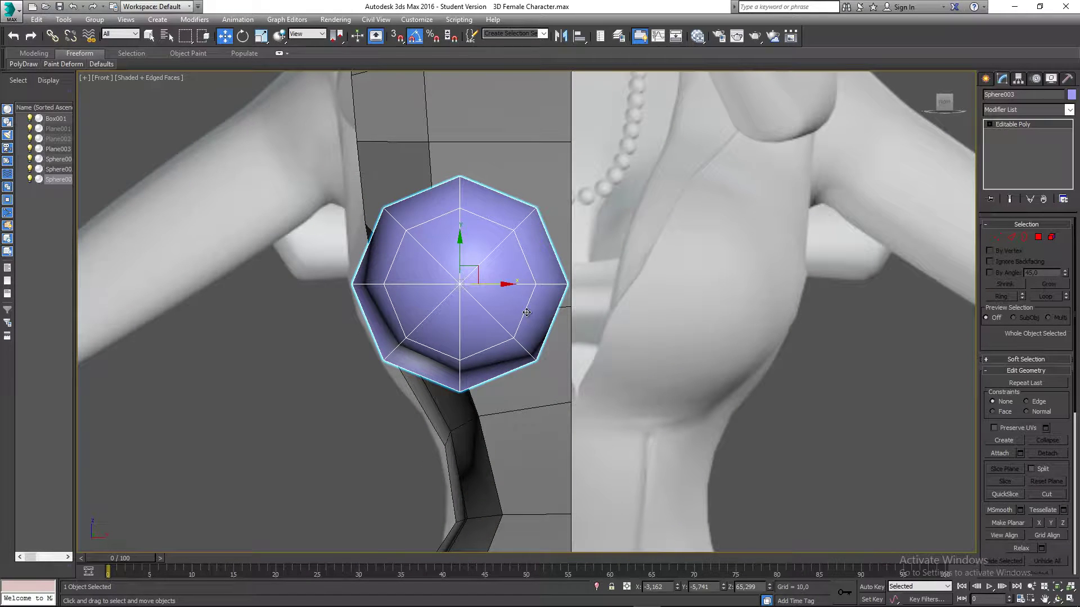
{"action": "middle_click_drag", "start_coordinate": [526, 312], "coordinate": [588, 326]}
{"action": "key", "text": "p"}
- Delete the polygons of the chest sphere's back half that faces the torso
{"action": "scroll", "coordinate": [513, 317], "scroll_direction": "down", "scroll_amount": 5}
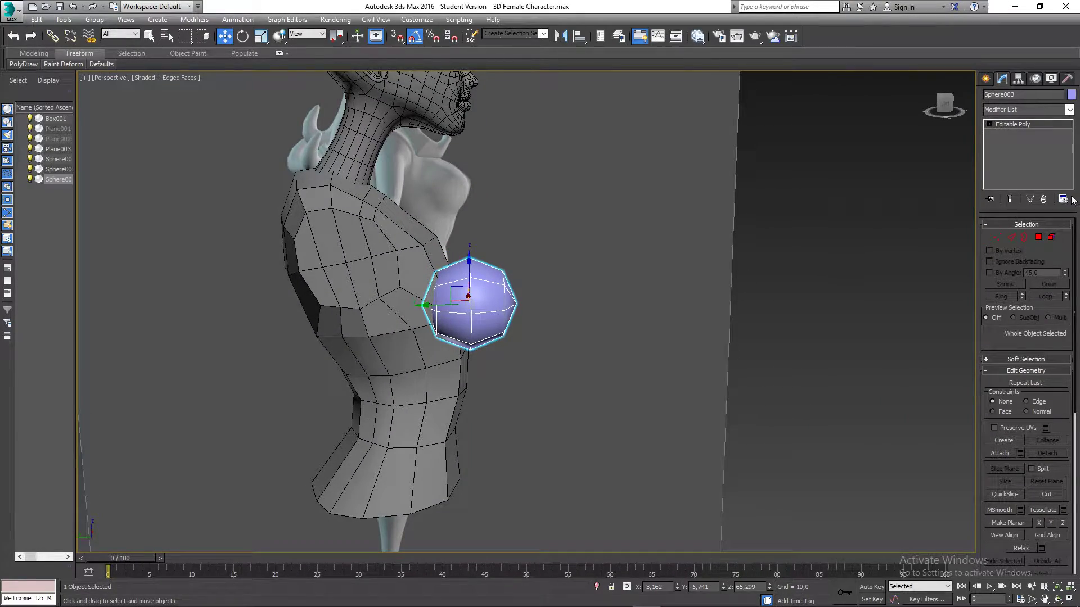
{"action": "left_click", "coordinate": [1040, 236]}
{"action": "middle_click_drag", "start_coordinate": [791, 271], "coordinate": [440, 238], "text": "alt"}
{"action": "left_click_drag", "start_coordinate": [507, 327], "coordinate": [508, 329]}
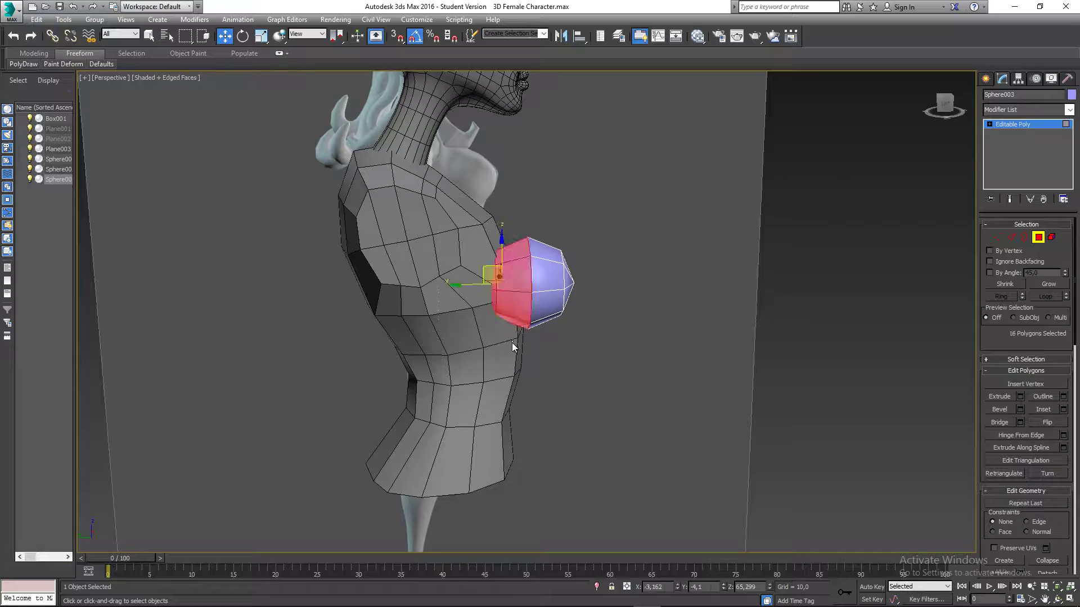
{"action": "middle_click_drag", "start_coordinate": [508, 329], "coordinate": [562, 389], "text": "alt"}
{"action": "left_click", "coordinate": [572, 363]}
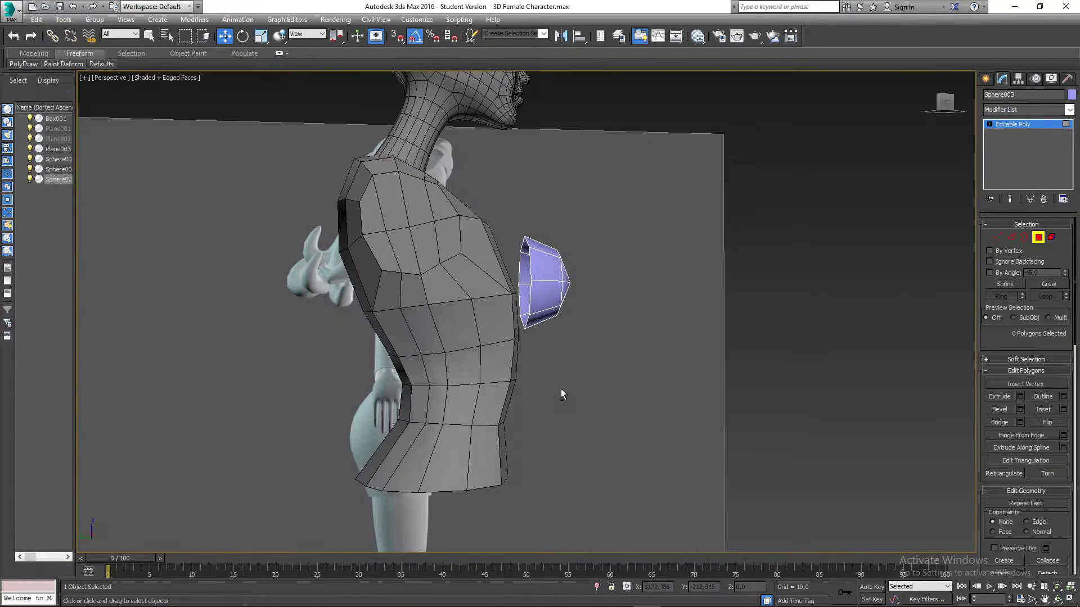
- Move all vertices of the half sphere slightly back toward the torso in the side view, and finish editing it
{"action": "key", "text": "l"}
{"action": "middle_click_drag", "start_coordinate": [598, 243], "coordinate": [578, 255]}
{"action": "scroll", "coordinate": [584, 253], "scroll_direction": "up", "scroll_amount": 3}
{"action": "scroll", "coordinate": [585, 252], "scroll_direction": "up", "scroll_amount": 3}
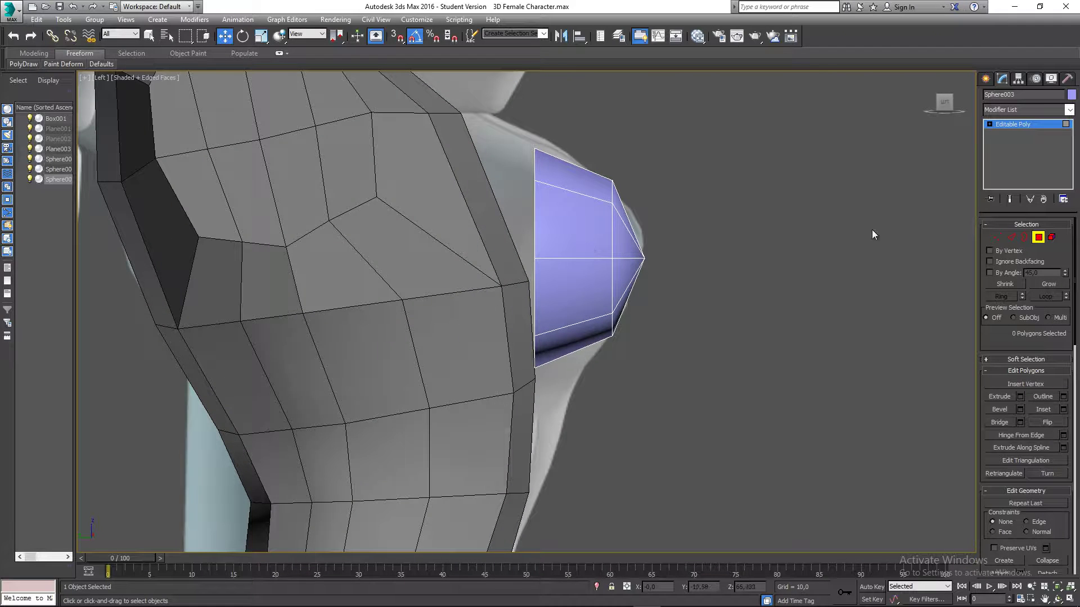
{"action": "left_click", "coordinate": [996, 237]}
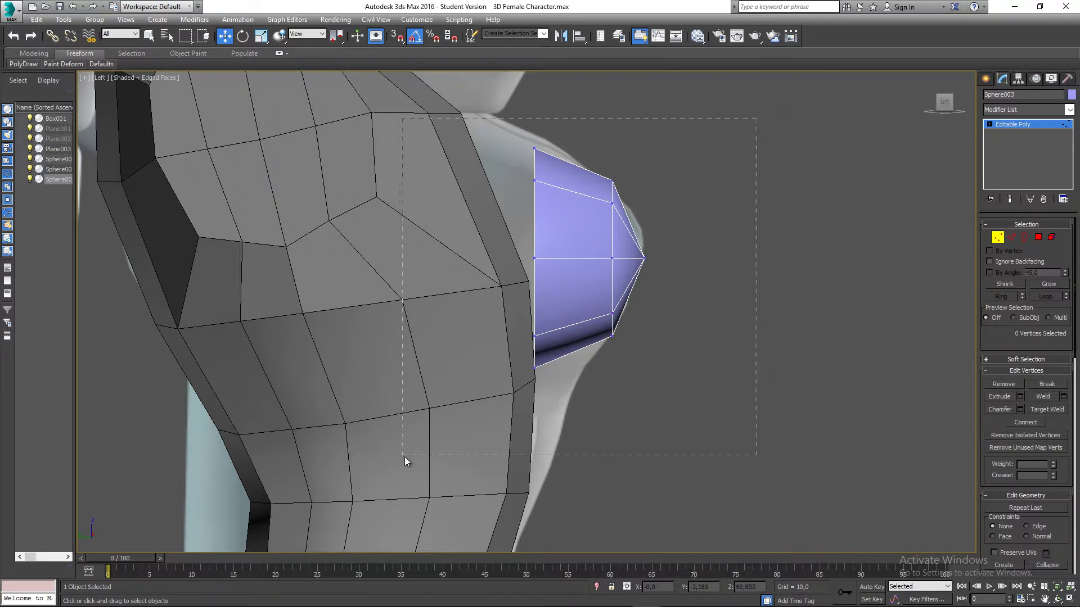
{"action": "left_click_drag", "start_coordinate": [405, 460], "coordinate": [404, 456]}
{"action": "left_click_drag", "start_coordinate": [611, 258], "coordinate": [607, 258]}
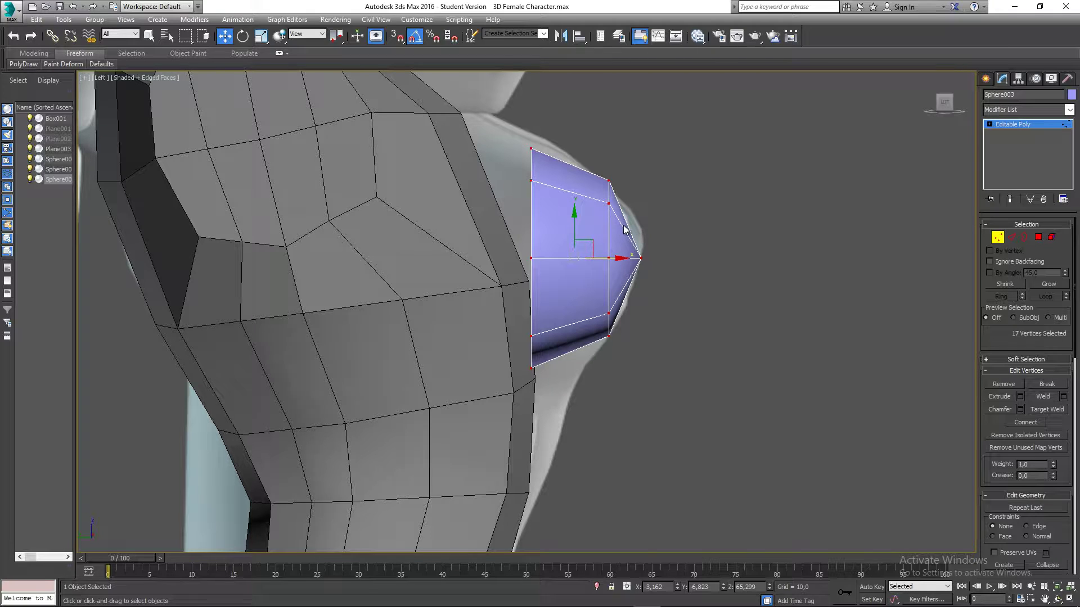
{"action": "middle_click_drag", "start_coordinate": [624, 228], "coordinate": [538, 247]}
{"action": "key", "text": "p"}
{"action": "scroll", "coordinate": [564, 238], "scroll_direction": "down", "scroll_amount": 3}
{"action": "left_click", "coordinate": [551, 149]}
{"action": "scroll", "coordinate": [551, 152], "scroll_direction": "down", "scroll_amount": 3}
{"action": "middle_click_drag", "start_coordinate": [550, 167], "coordinate": [520, 287]}
{"action": "middle_click_drag", "start_coordinate": [520, 287], "coordinate": [548, 267], "text": "alt"}
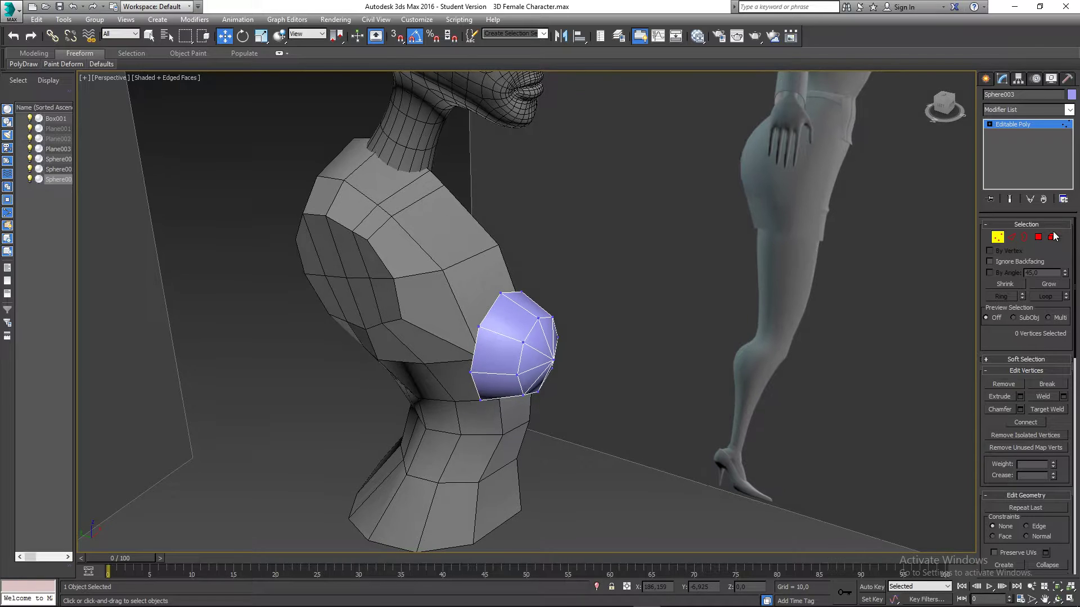
{"action": "left_click", "coordinate": [1039, 238]}
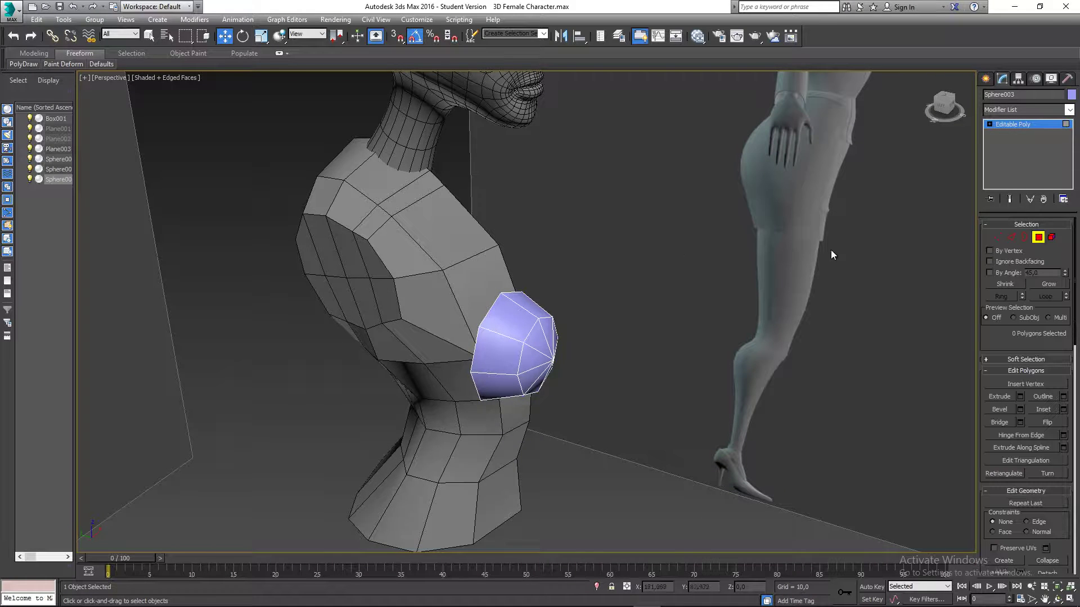
{"action": "left_click", "coordinate": [1040, 238]}
{"action": "left_click", "coordinate": [654, 276]}
- Delete the two front torso polygons behind the half sphere to open the chest
{"action": "middle_click_drag", "start_coordinate": [479, 276], "coordinate": [452, 269]}
{"action": "left_click", "coordinate": [509, 293]}
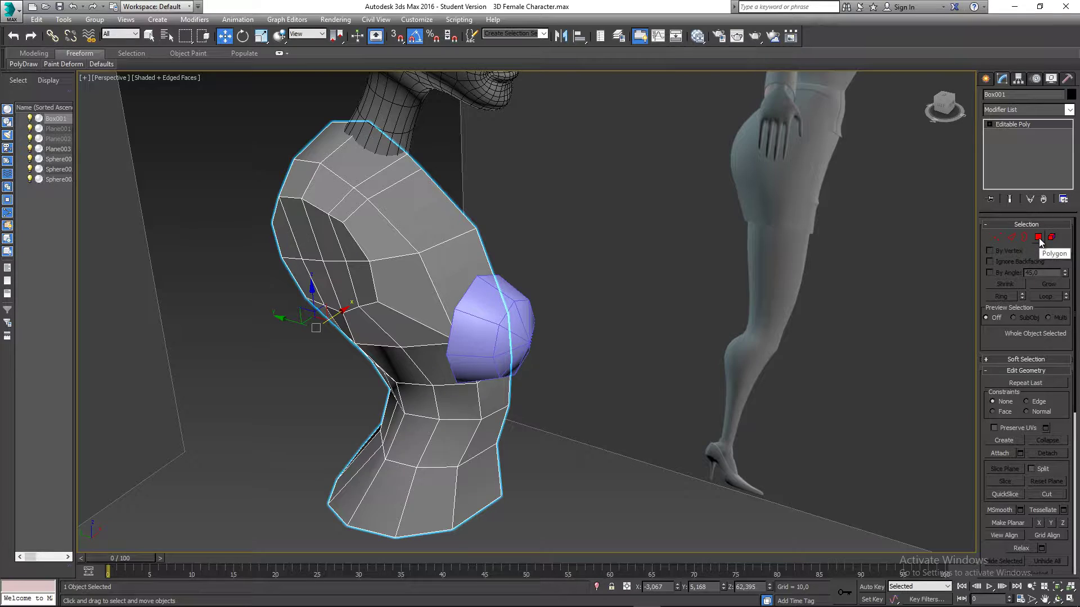
{"action": "left_click", "coordinate": [1040, 238]}
{"action": "middle_click_drag", "start_coordinate": [616, 277], "coordinate": [267, 318], "text": "alt"}
{"action": "left_click", "coordinate": [345, 278]}
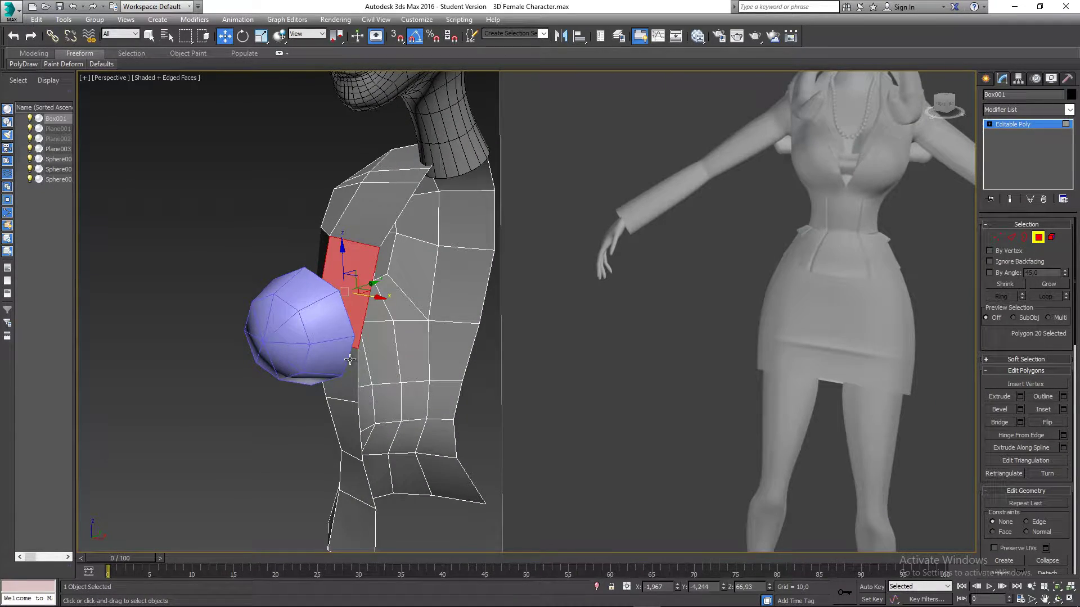
{"action": "left_click", "coordinate": [349, 361], "text": "ctrl"}
{"action": "middle_click_drag", "start_coordinate": [352, 361], "coordinate": [526, 371], "text": "alt"}
{"action": "key", "text": "l"}
{"action": "scroll", "coordinate": [534, 295], "scroll_direction": "up", "scroll_amount": 6}
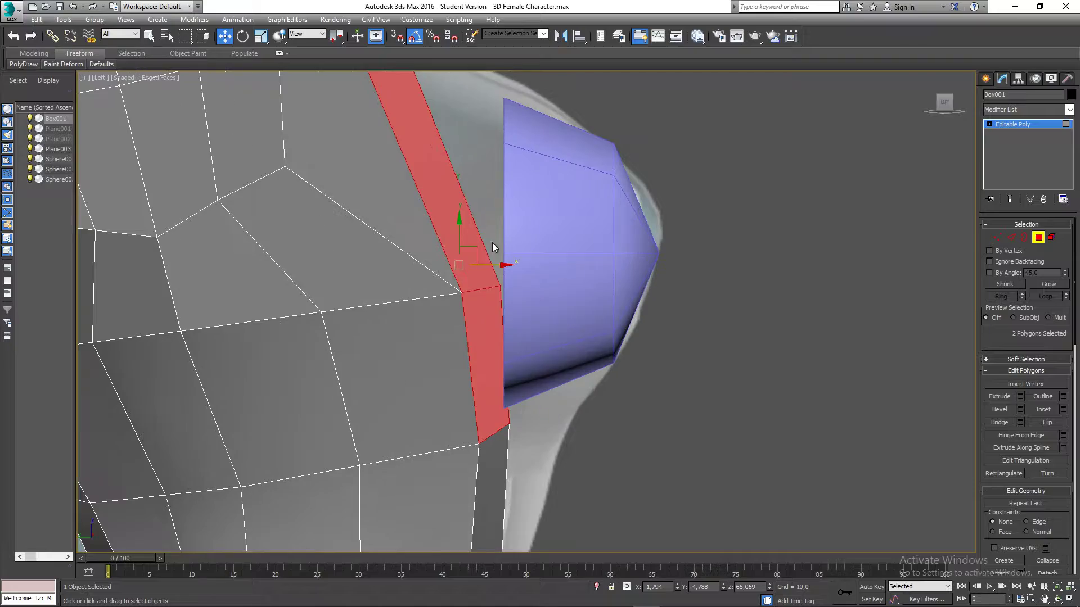
{"action": "key", "text": "p"}
{"action": "scroll", "coordinate": [507, 292], "scroll_direction": "down", "scroll_amount": 6}
{"action": "mouse_move", "coordinate": [530, 304]}
{"action": "middle_mouse_down", "text": "alt"}
{"action": "mouse_move", "coordinate": [417, 339]}
{"action": "mouse_move", "coordinate": [423, 304]}
{"action": "mouse_move", "coordinate": [516, 292]}
{"action": "middle_mouse_up", "text": "alt"}
{"action": "left_click", "coordinate": [418, 339]}
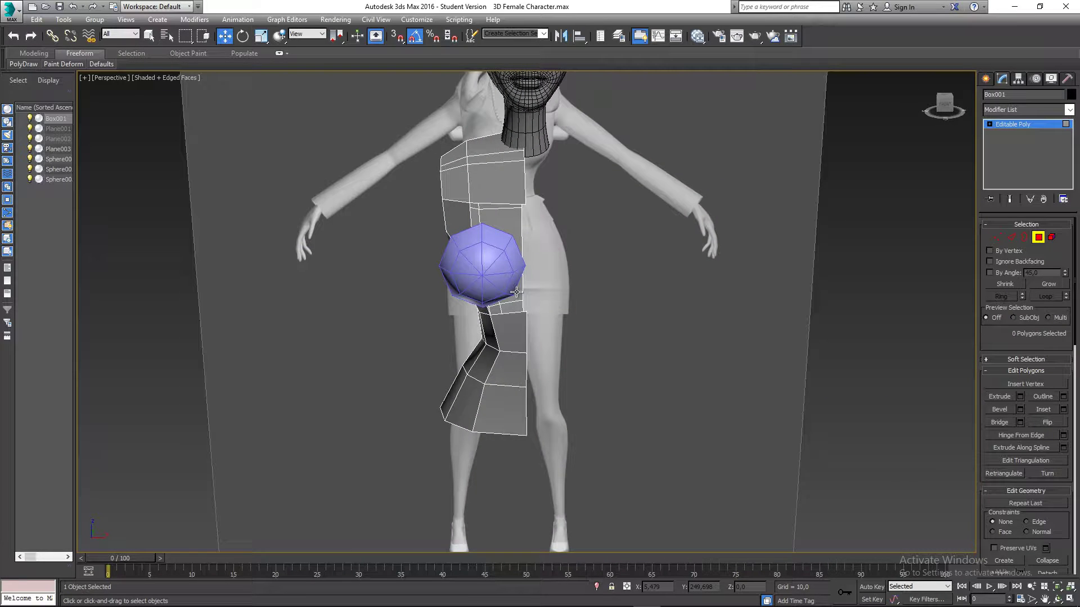
- Attach the half sphere to the torso's Editable Poly
{"action": "key", "text": "f"}
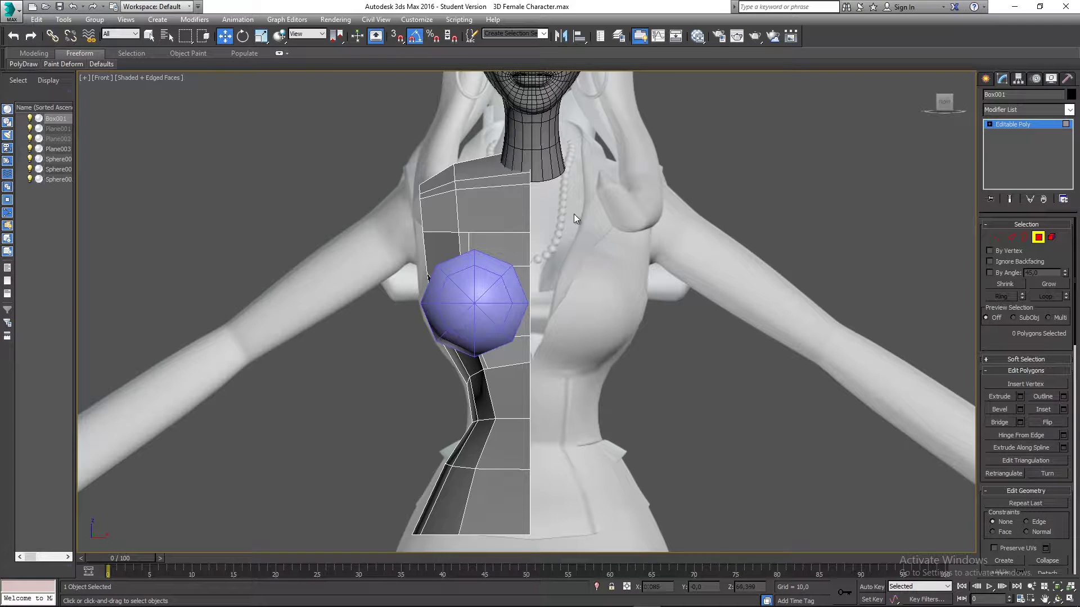
{"action": "left_click", "coordinate": [1037, 243]}
{"action": "left_click", "coordinate": [544, 291]}
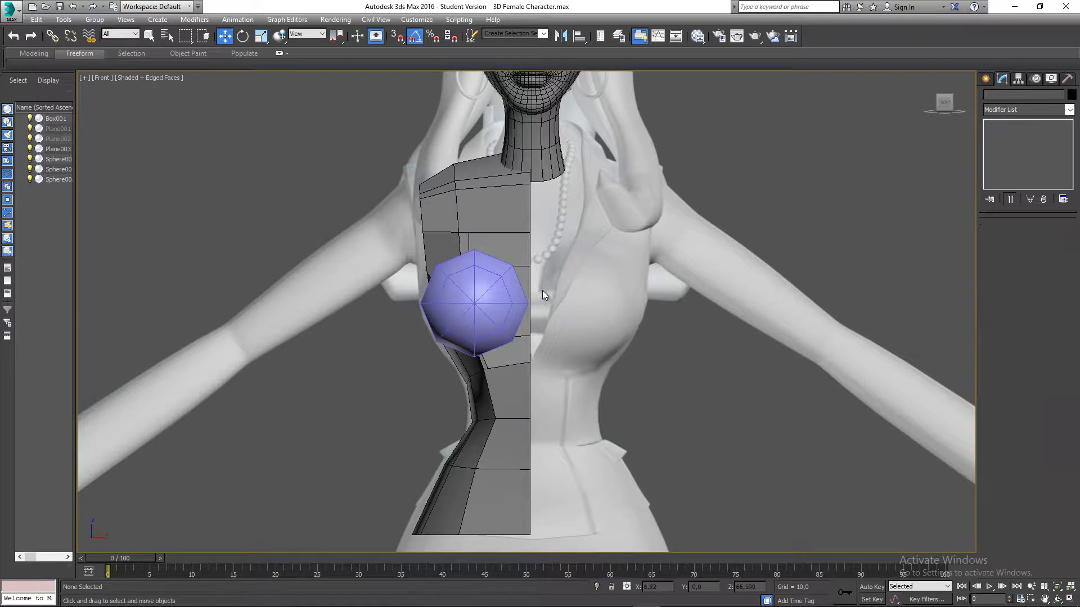
{"action": "left_click", "coordinate": [454, 290]}
{"action": "left_click", "coordinate": [581, 311]}
{"action": "scroll", "coordinate": [575, 313], "scroll_direction": "down", "scroll_amount": 5}
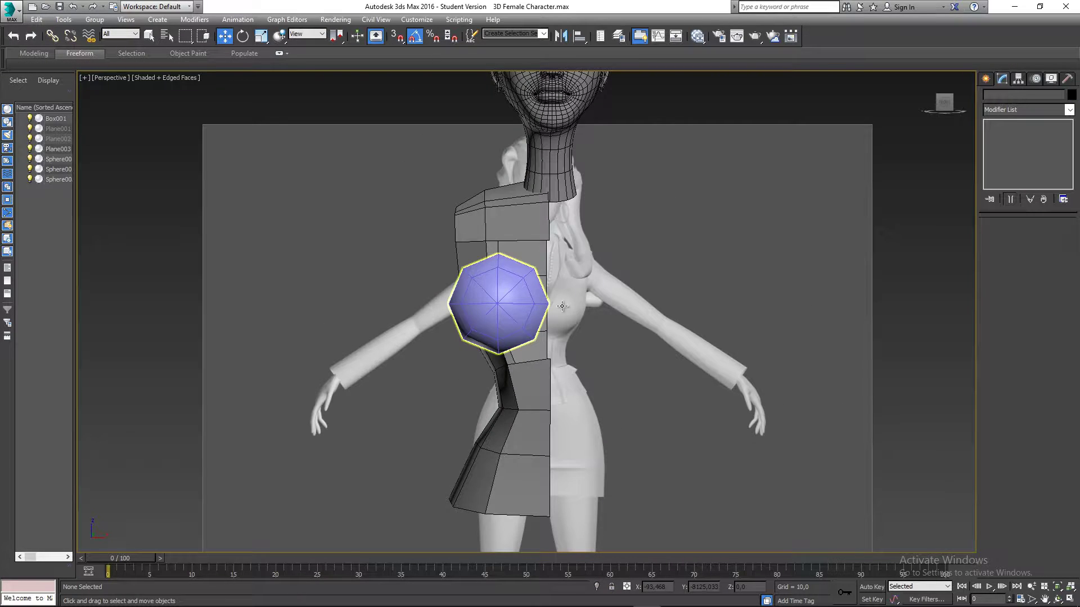
{"action": "left_click", "coordinate": [506, 277]}
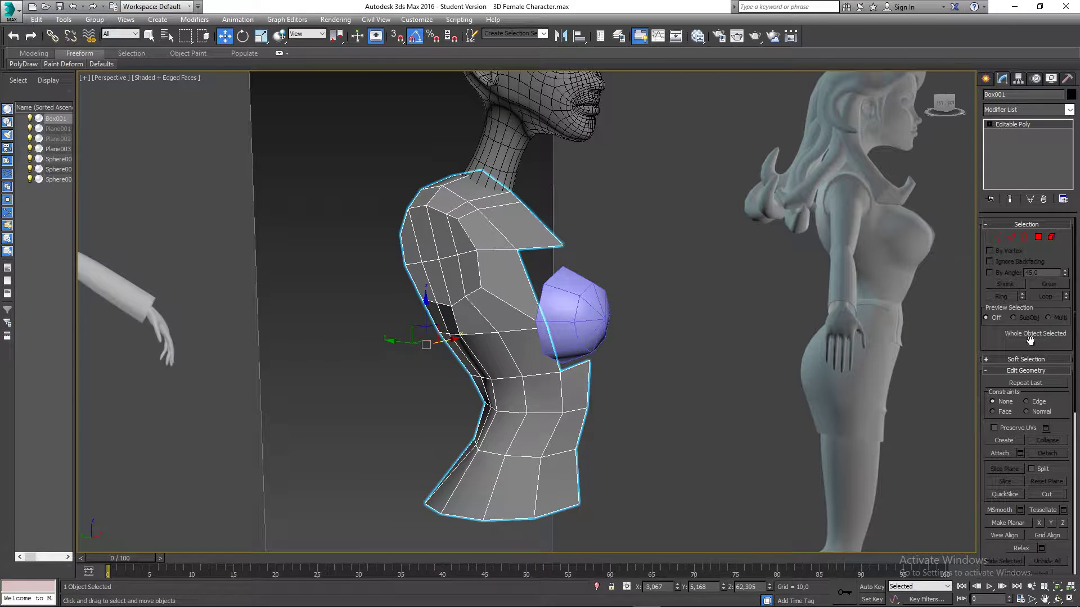
{"action": "scroll", "coordinate": [1026, 326], "scroll_direction": "down", "scroll_amount": 2}
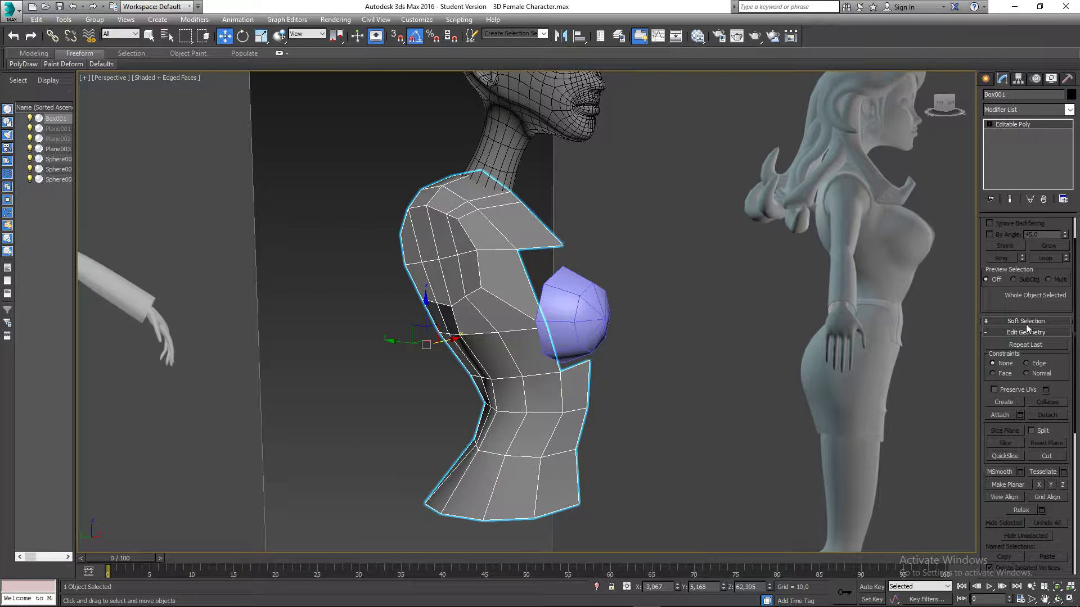
{"action": "left_click", "coordinate": [1001, 415]}
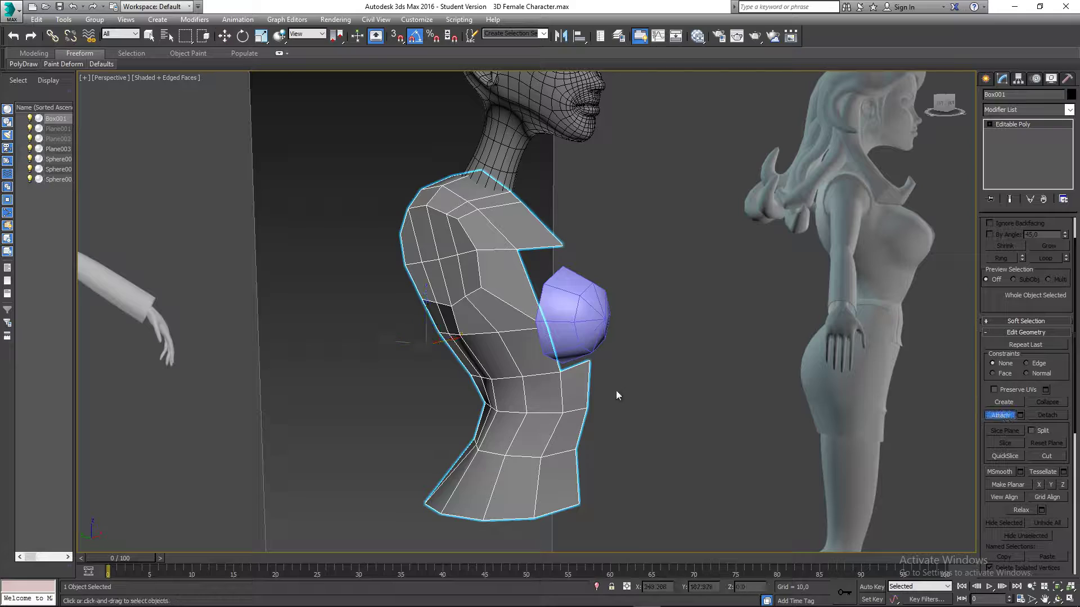
{"action": "left_click", "coordinate": [585, 310]}
{"action": "key", "text": "w"}
{"action": "left_click", "coordinate": [633, 249]}
- Lower the attached half-sphere element slightly in the side view to follow the reference's bust
{"action": "middle_click_drag", "start_coordinate": [568, 281], "coordinate": [585, 325], "text": "alt"}
{"action": "left_click", "coordinate": [597, 305]}
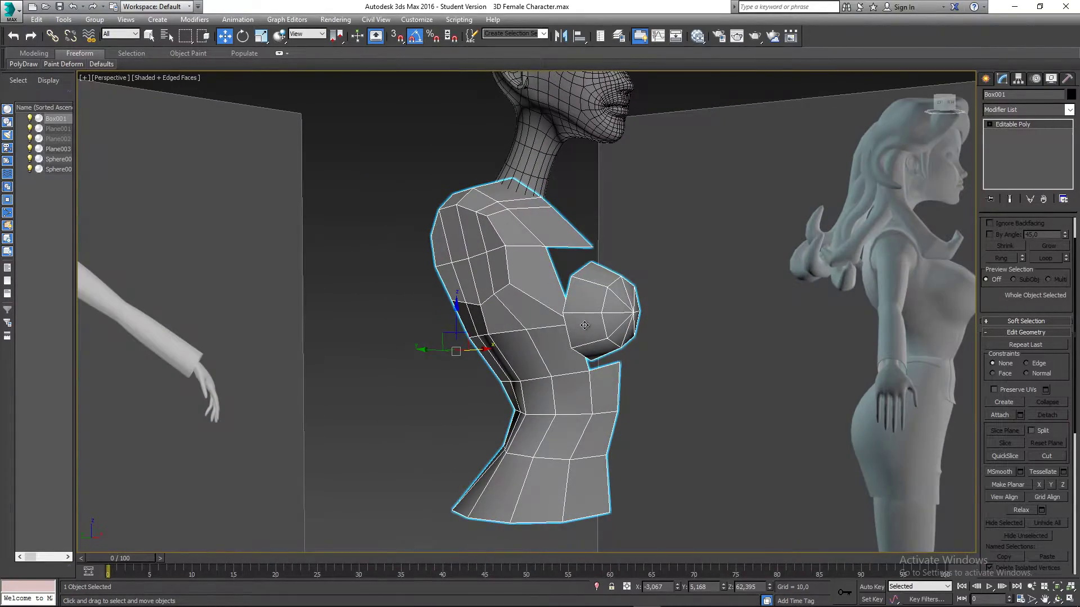
{"action": "key", "text": "f"}
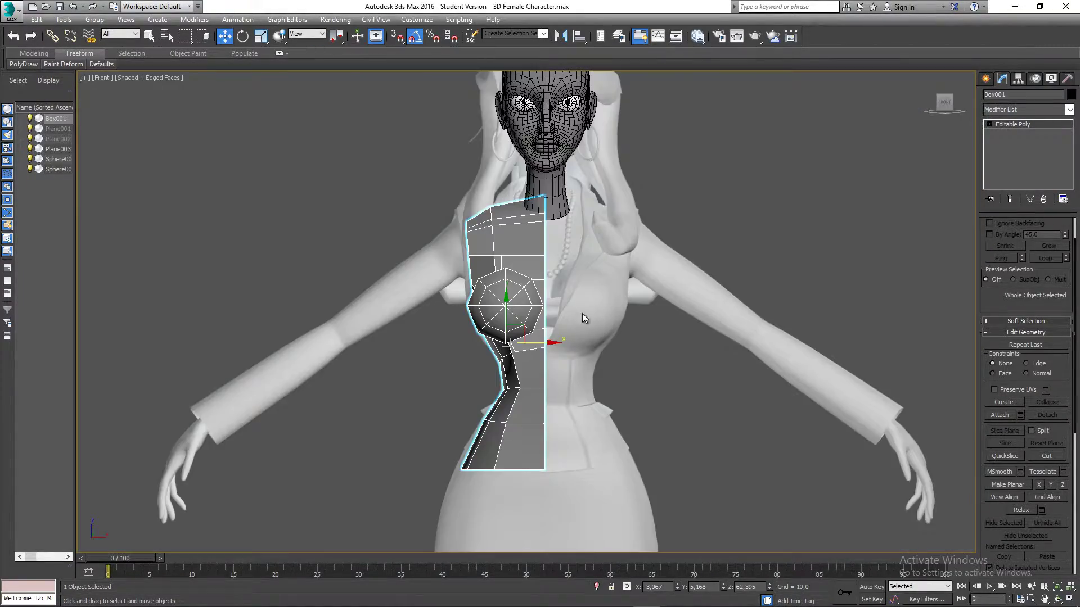
{"action": "scroll", "coordinate": [539, 303], "scroll_direction": "up", "scroll_amount": 5}
{"action": "key", "text": "l"}
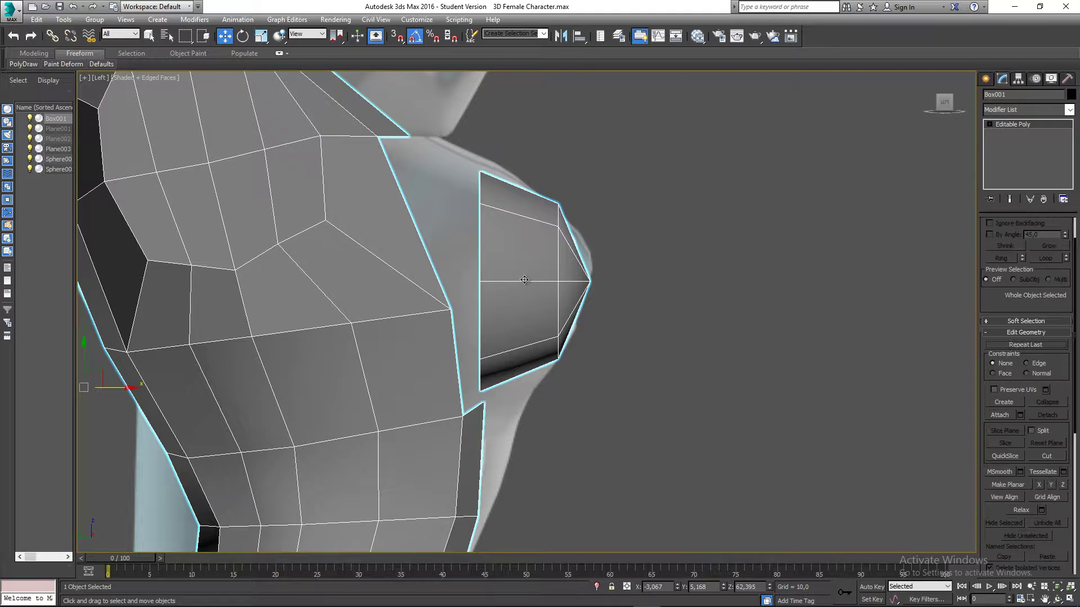
{"action": "left_click_drag", "start_coordinate": [530, 253], "coordinate": [531, 260]}
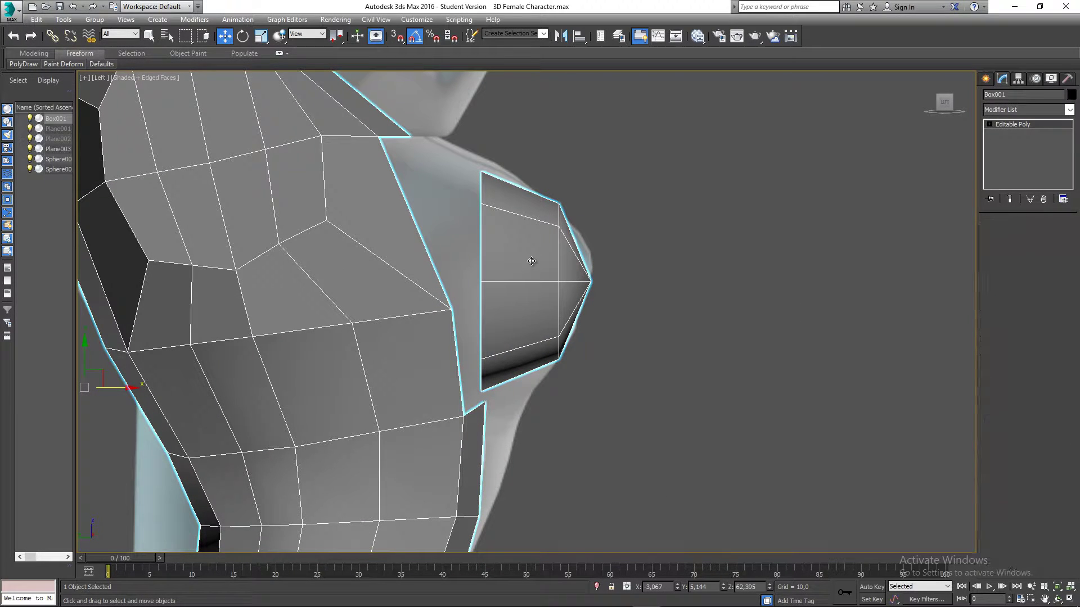
{"action": "scroll", "coordinate": [1048, 284], "scroll_direction": "up", "scroll_amount": 2}
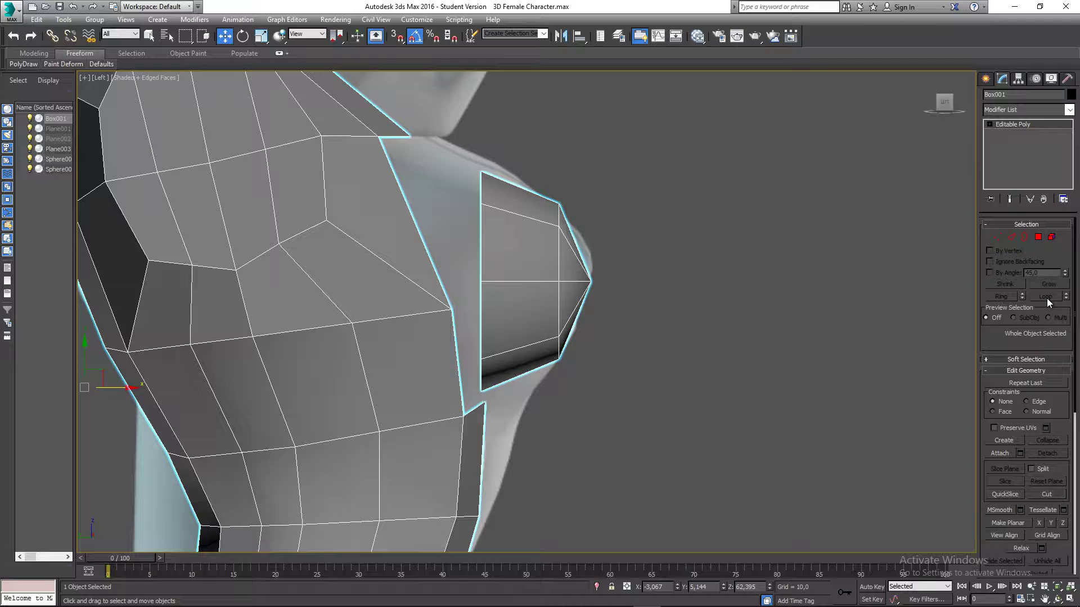
{"action": "left_click", "coordinate": [1051, 238]}
{"action": "left_click", "coordinate": [540, 281]}
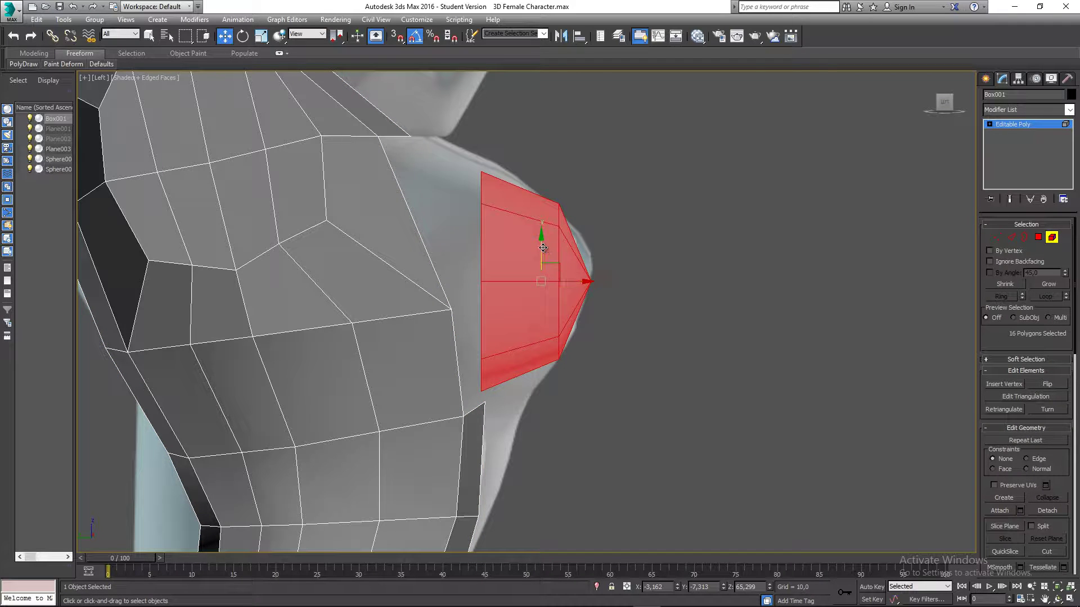
{"action": "left_click_drag", "start_coordinate": [542, 248], "coordinate": [542, 253]}
{"action": "middle_click_drag", "start_coordinate": [545, 289], "coordinate": [509, 226]}
{"action": "key", "text": "p"}
{"action": "scroll", "coordinate": [520, 287], "scroll_direction": "down", "scroll_amount": 2}
- Target-weld the half sphere's outer rim vertices to the torso vertices along the outer side of the chest opening
{"action": "left_click", "coordinate": [997, 238]}
{"action": "middle_click_drag", "start_coordinate": [717, 278], "coordinate": [579, 282], "text": "alt"}
{"action": "right_click", "coordinate": [497, 260]}
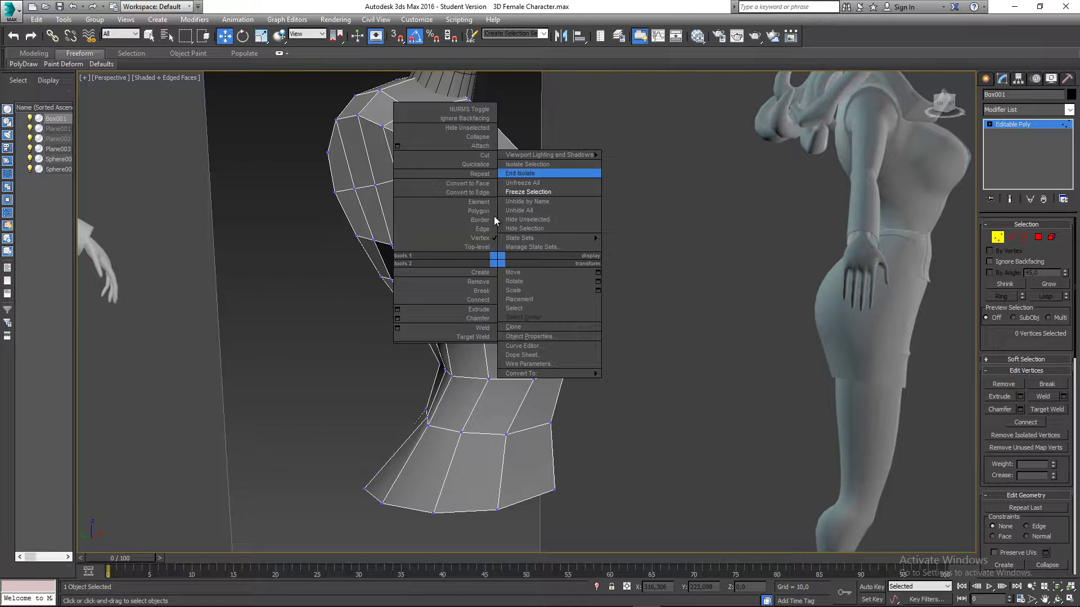
{"action": "left_click", "coordinate": [475, 337]}
{"action": "right_click", "coordinate": [490, 279]}
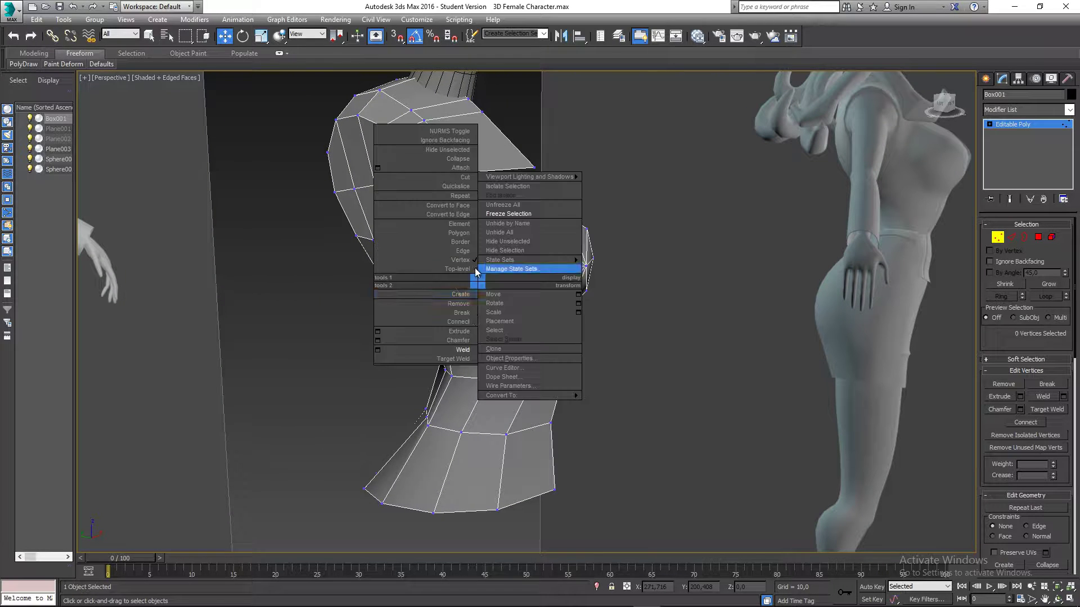
{"action": "left_click", "coordinate": [470, 359]}
{"action": "middle_click_drag", "start_coordinate": [478, 357], "coordinate": [585, 324], "text": "alt"}
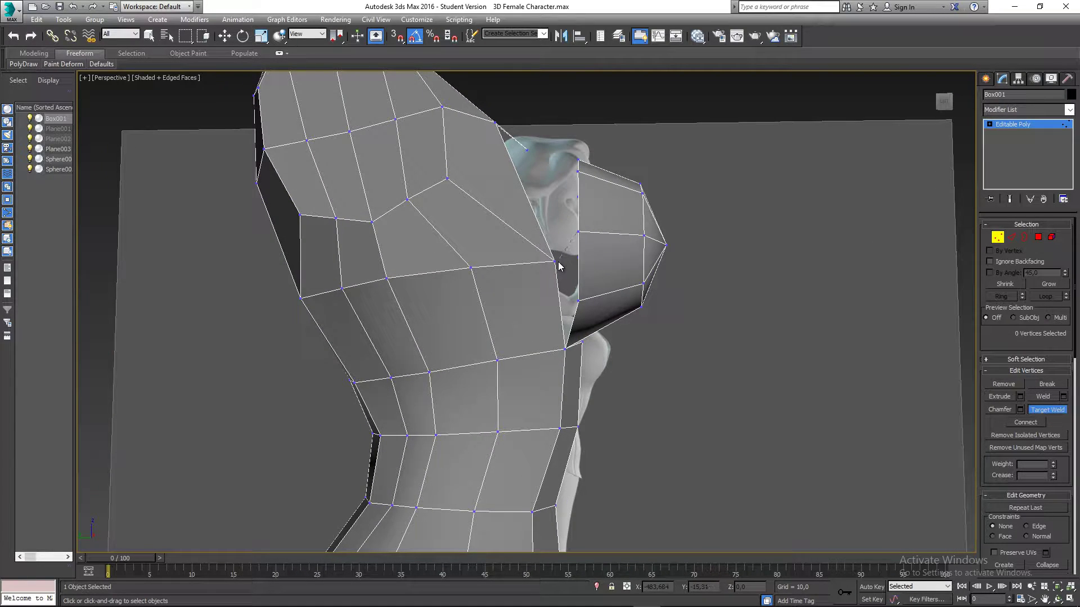
{"action": "middle_click_drag", "start_coordinate": [558, 262], "coordinate": [581, 272], "text": "alt"}
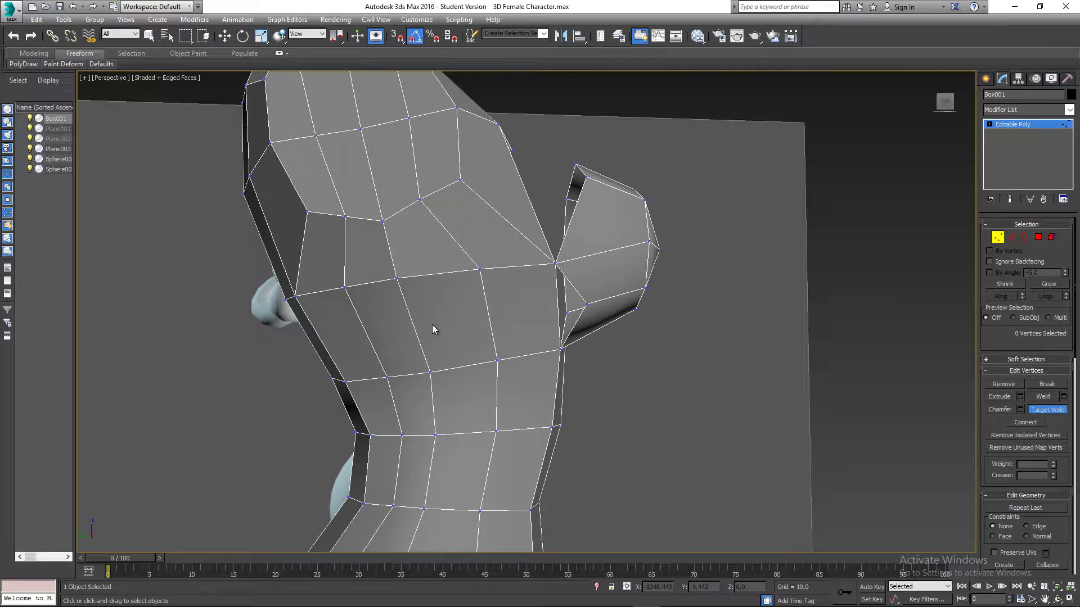
{"action": "middle_click_drag", "start_coordinate": [432, 325], "coordinate": [505, 258], "text": "alt"}
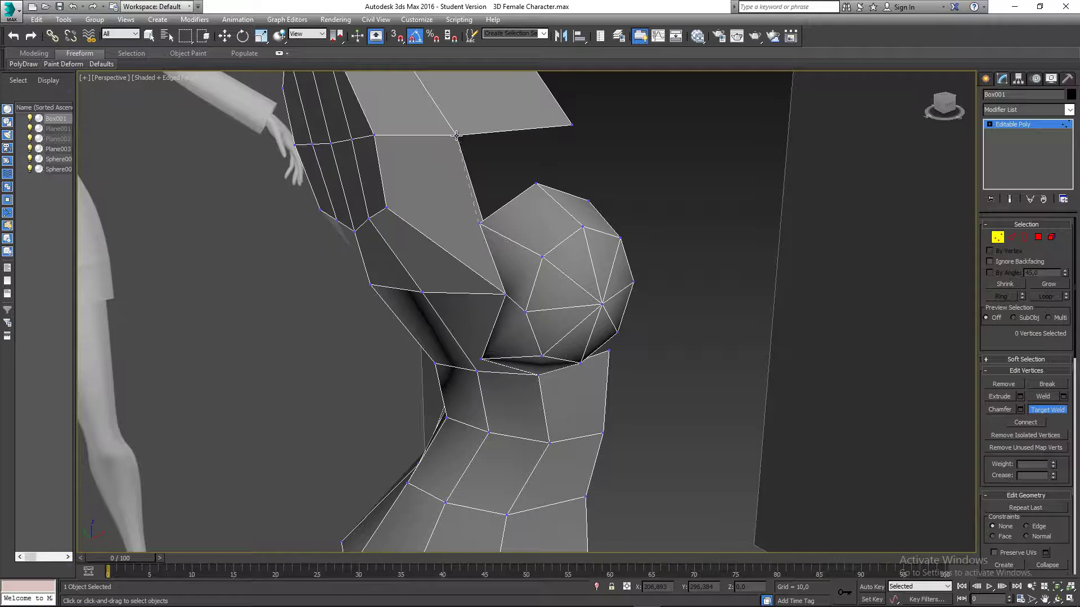
{"action": "mouse_move", "coordinate": [548, 178]}
{"action": "middle_mouse_down", "text": "alt"}
{"action": "mouse_move", "coordinate": [501, 181]}
{"action": "mouse_move", "coordinate": [508, 167]}
{"action": "mouse_move", "coordinate": [512, 177]}
{"action": "mouse_move", "coordinate": [482, 204]}
{"action": "mouse_move", "coordinate": [460, 163]}
{"action": "mouse_move", "coordinate": [493, 137]}
{"action": "mouse_move", "coordinate": [518, 137]}
{"action": "mouse_move", "coordinate": [529, 167]}
{"action": "mouse_move", "coordinate": [560, 184]}
{"action": "middle_mouse_up", "text": "alt"}
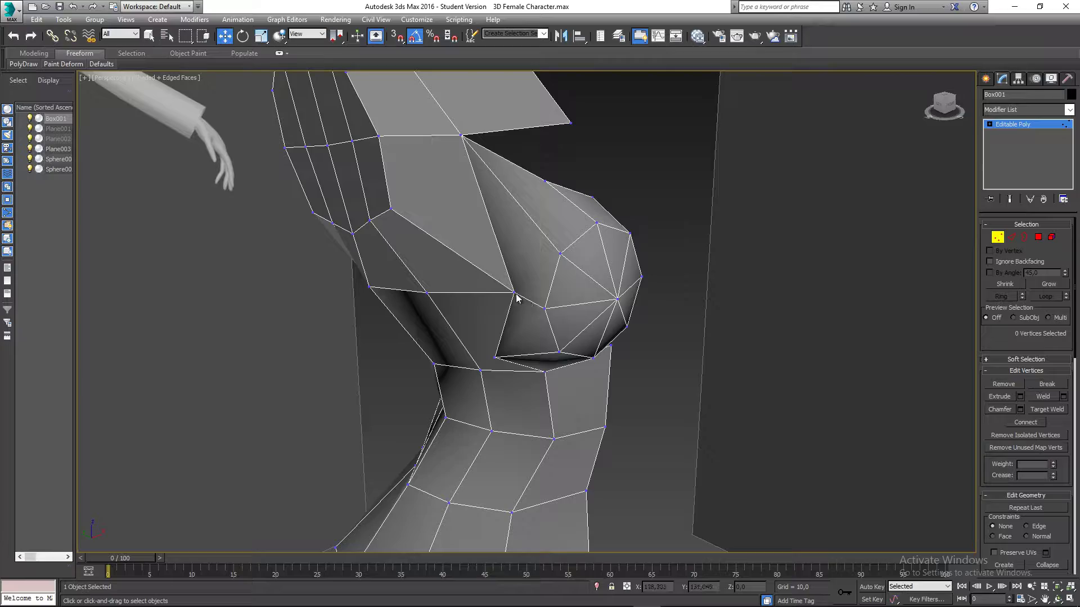
- Select the ring of vertical edges around the torso side just below breast level and connect them with a new horizontal loop
{"action": "middle_click_drag", "start_coordinate": [544, 323], "coordinate": [616, 301], "text": "alt"}
{"action": "left_click", "coordinate": [1011, 237]}
{"action": "middle_click_drag", "start_coordinate": [401, 351], "coordinate": [514, 353]}
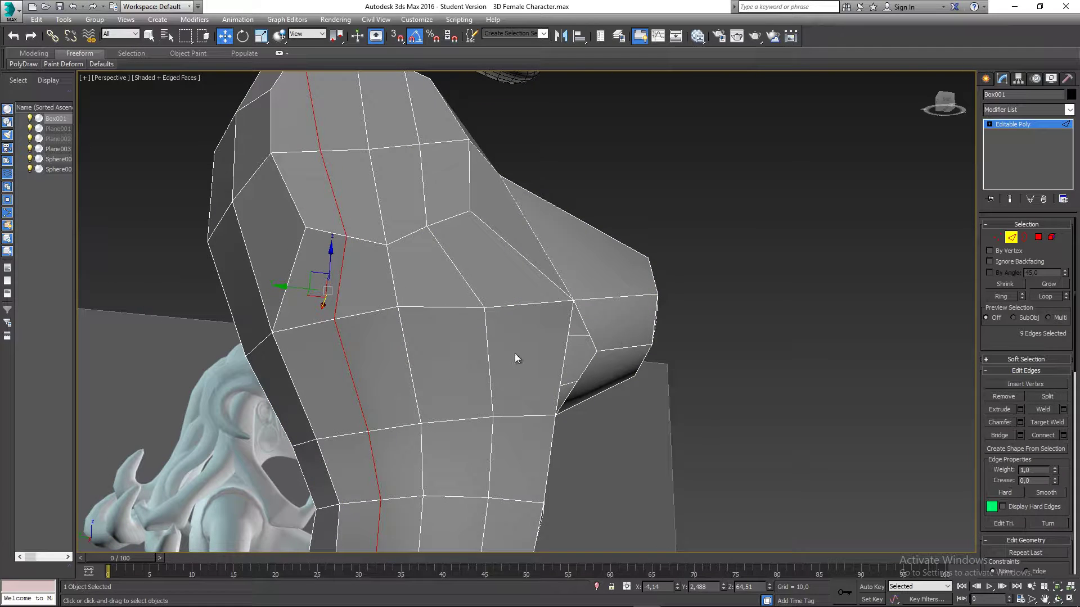
{"action": "left_click", "coordinate": [494, 356]}
{"action": "key", "text": "alt+r"}
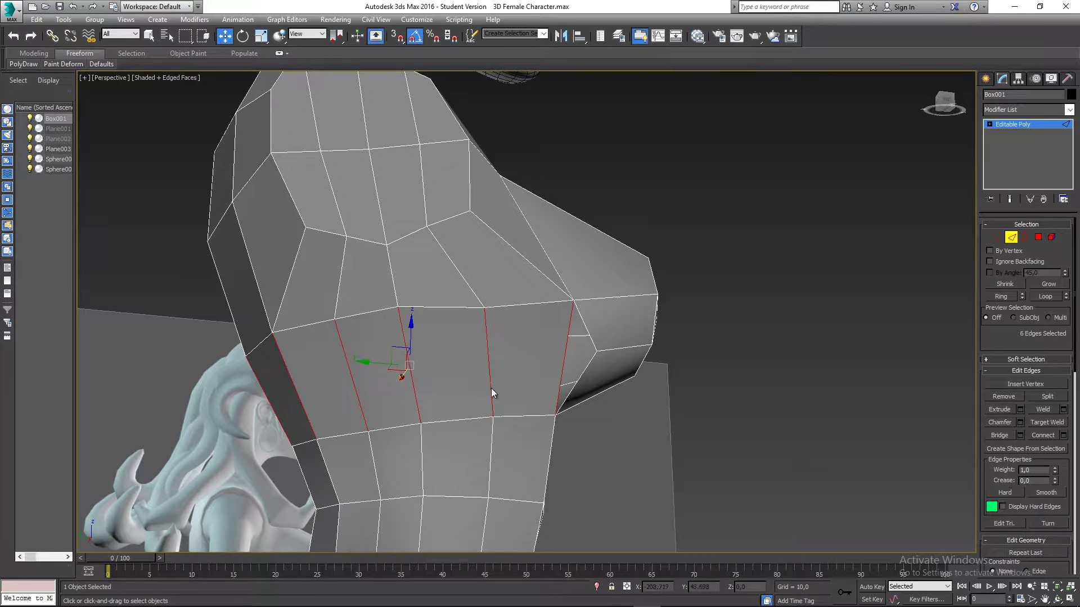
{"action": "middle_click_drag", "start_coordinate": [491, 388], "coordinate": [539, 411], "text": "alt"}
{"action": "left_click", "coordinate": [1044, 435]}
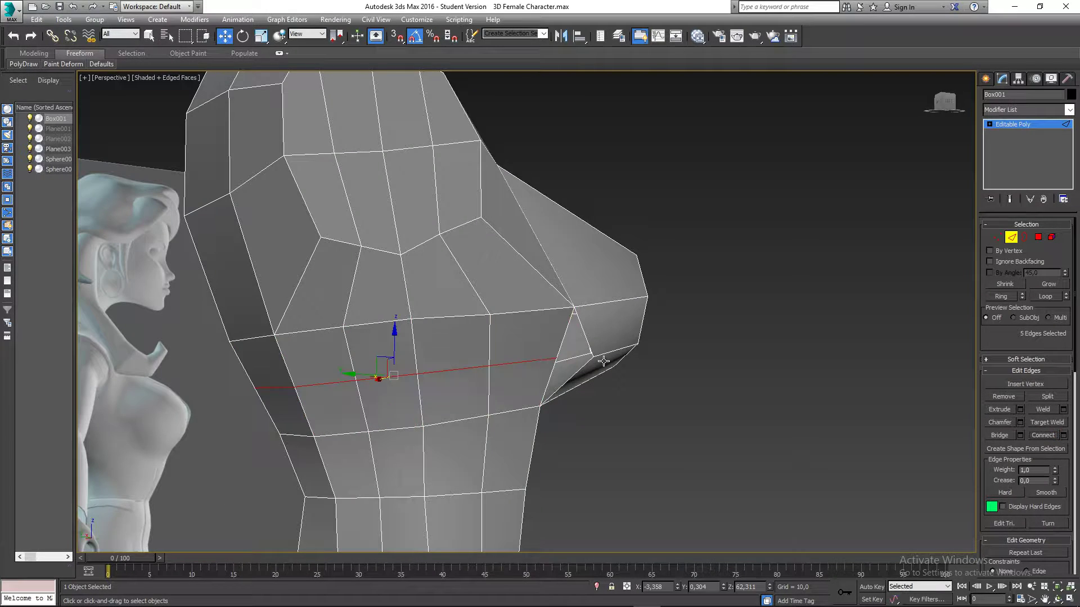
- Target-weld the front end vertex of the new horizontal loop to the adjacent lower outer vertex of the breast
{"action": "middle_click_drag", "start_coordinate": [604, 361], "coordinate": [581, 368], "text": "alt"}
{"action": "key", "text": "1"}
{"action": "right_click", "coordinate": [565, 354]}
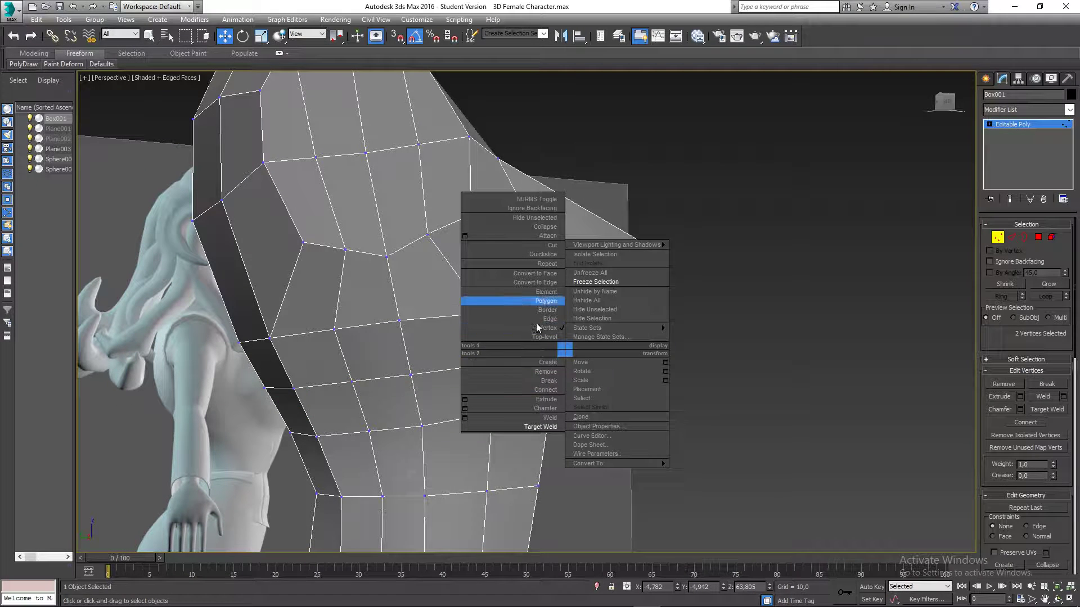
{"action": "left_click", "coordinate": [534, 414]}
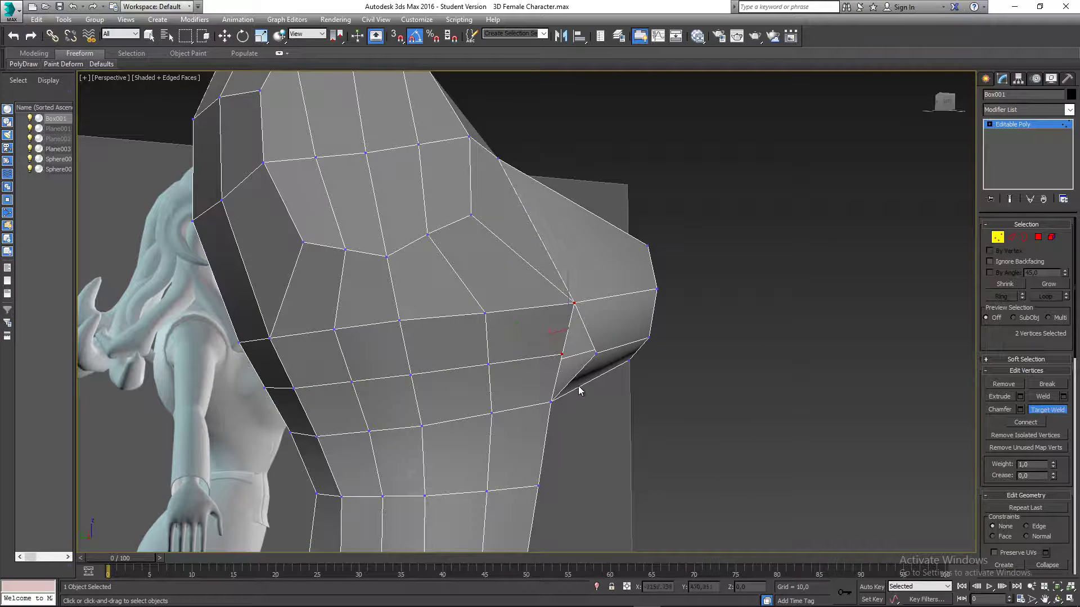
{"action": "left_click", "coordinate": [597, 354]}
{"action": "middle_click_drag", "start_coordinate": [581, 373], "coordinate": [540, 386], "text": "alt"}
{"action": "key", "text": "w"}
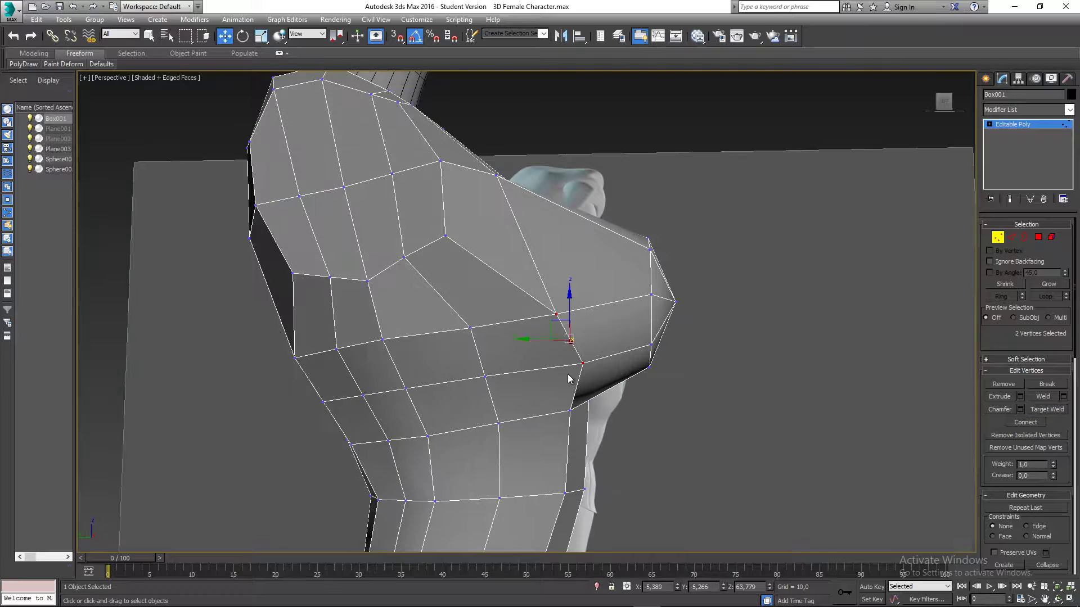
- Move the two outer side vertices where the breast joins the torso slightly toward the back in the Left view
{"action": "left_click", "coordinate": [581, 364]}
{"action": "key", "text": "l"}
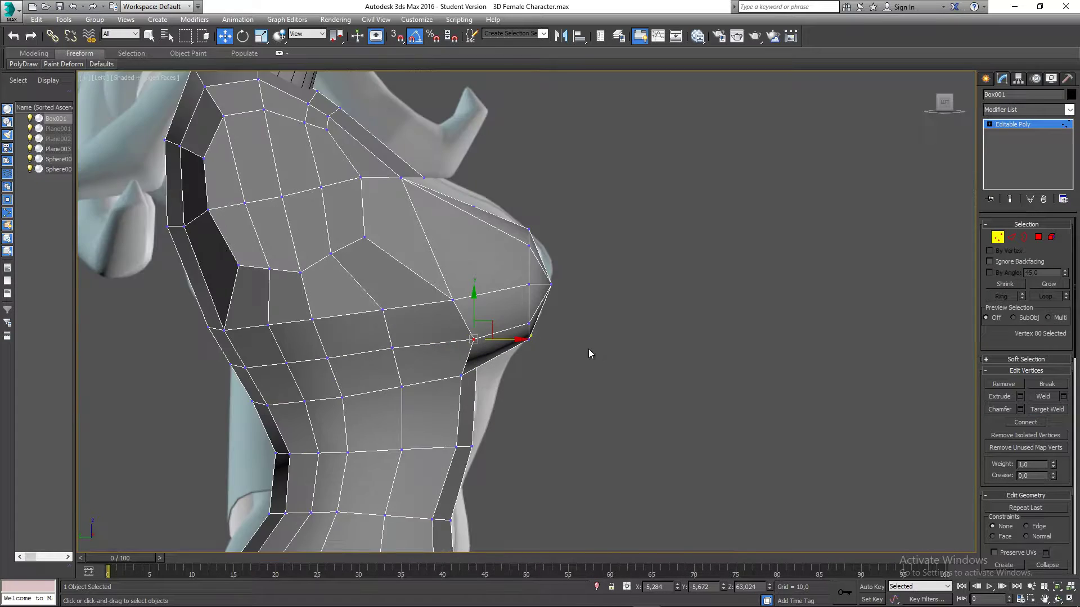
{"action": "scroll", "coordinate": [473, 339], "scroll_direction": "up", "scroll_amount": 4}
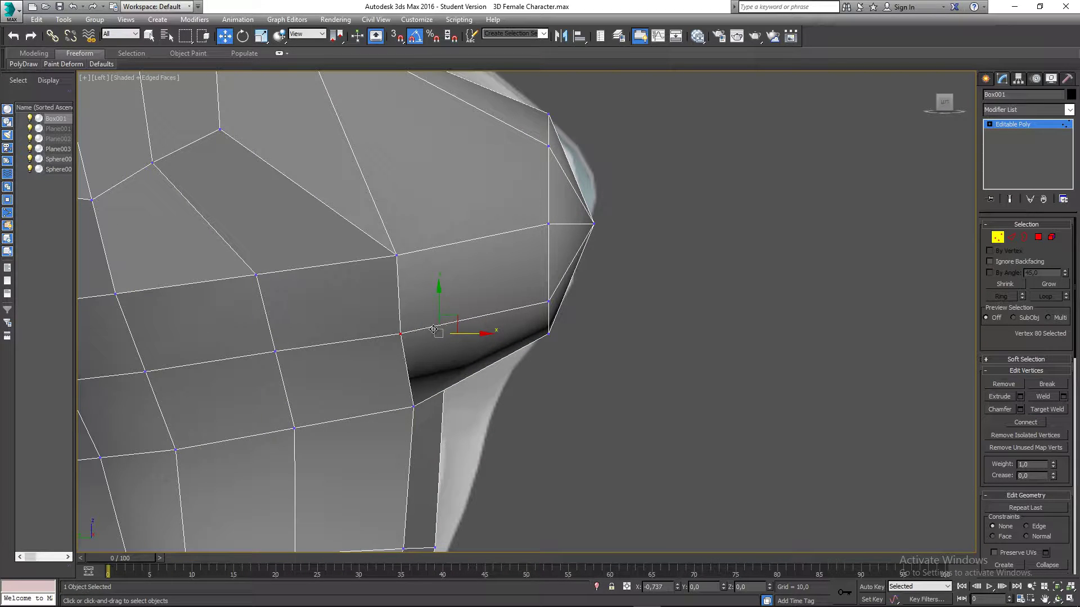
{"action": "left_click", "coordinate": [397, 256]}
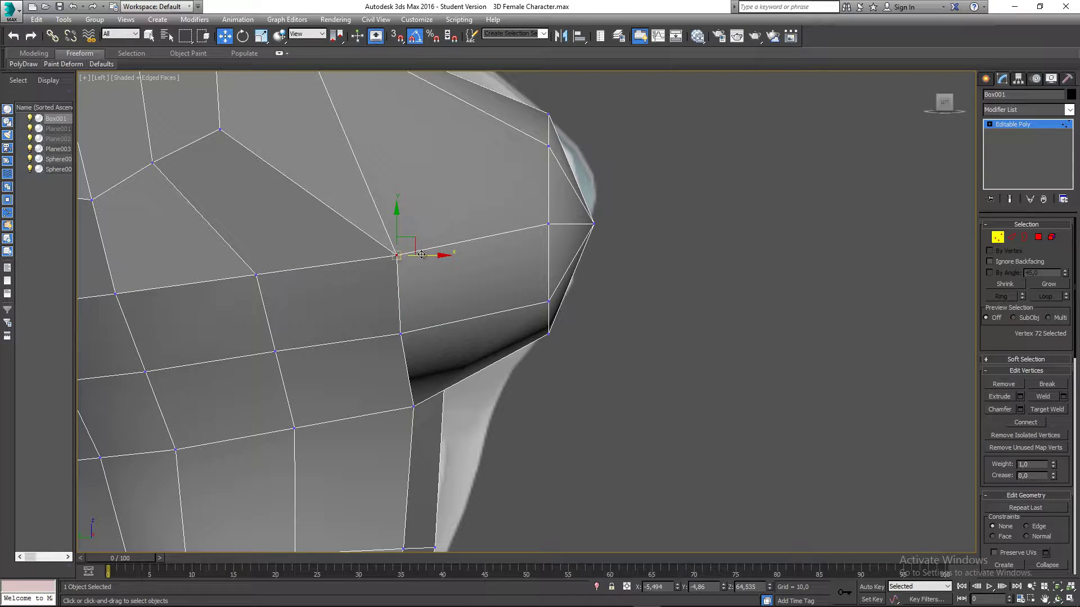
{"action": "scroll", "coordinate": [425, 256], "scroll_direction": "down", "scroll_amount": 5}
{"action": "key", "text": "p"}
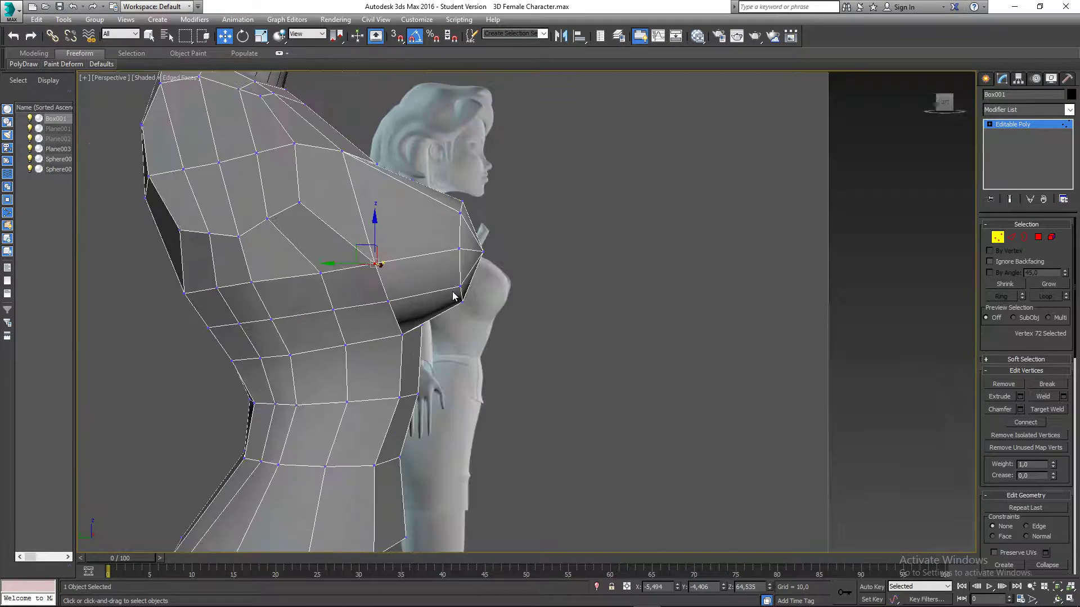
- Select the horizontal edges beside the centre line on the torso's front and back, and connect them with a new vertical loop
{"action": "scroll", "coordinate": [463, 290], "scroll_direction": "down", "scroll_amount": 3}
{"action": "middle_click_drag", "start_coordinate": [463, 290], "coordinate": [470, 268], "text": "alt"}
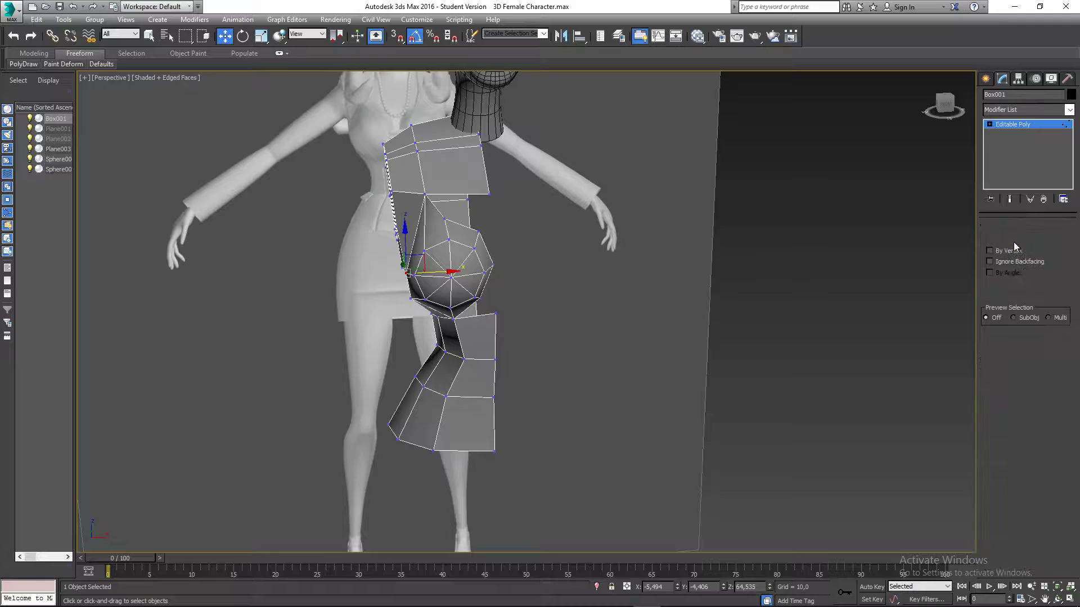
{"action": "left_click", "coordinate": [1014, 239]}
{"action": "middle_click_drag", "start_coordinate": [552, 246], "coordinate": [566, 264]}
{"action": "left_click", "coordinate": [480, 225]}
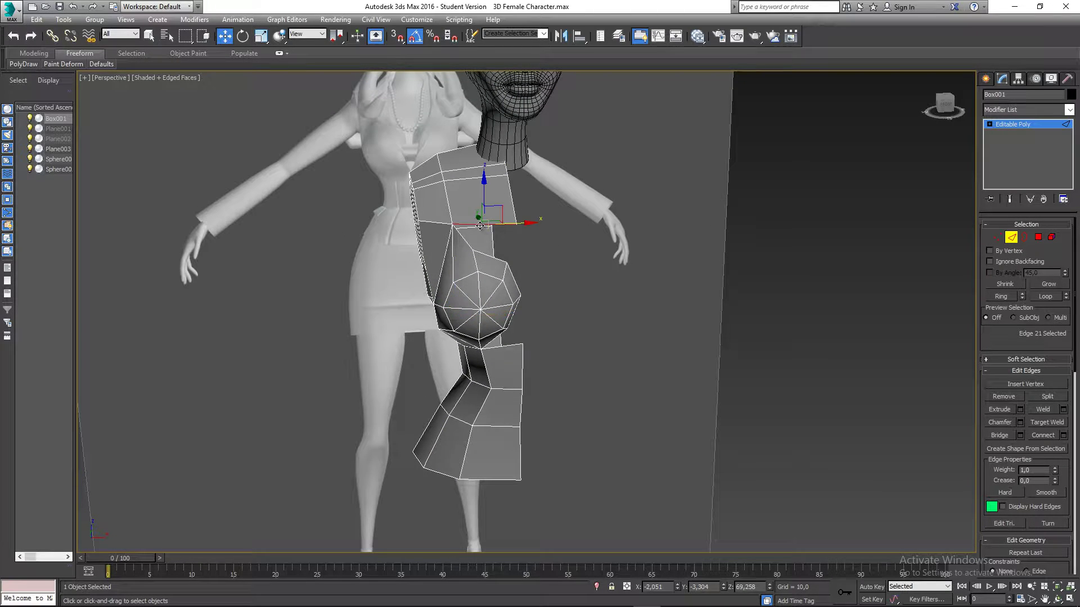
{"action": "left_click", "coordinate": [464, 178], "text": "shift"}
{"action": "middle_click_drag", "start_coordinate": [466, 181], "coordinate": [453, 412], "text": "alt"}
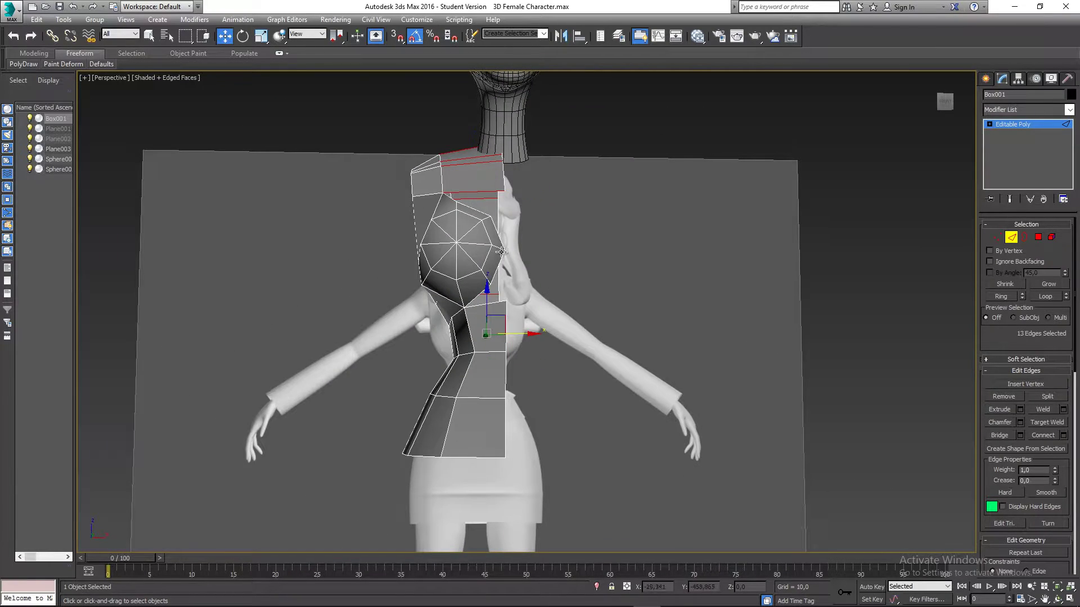
{"action": "middle_click_drag", "start_coordinate": [502, 252], "coordinate": [521, 262], "text": "alt"}
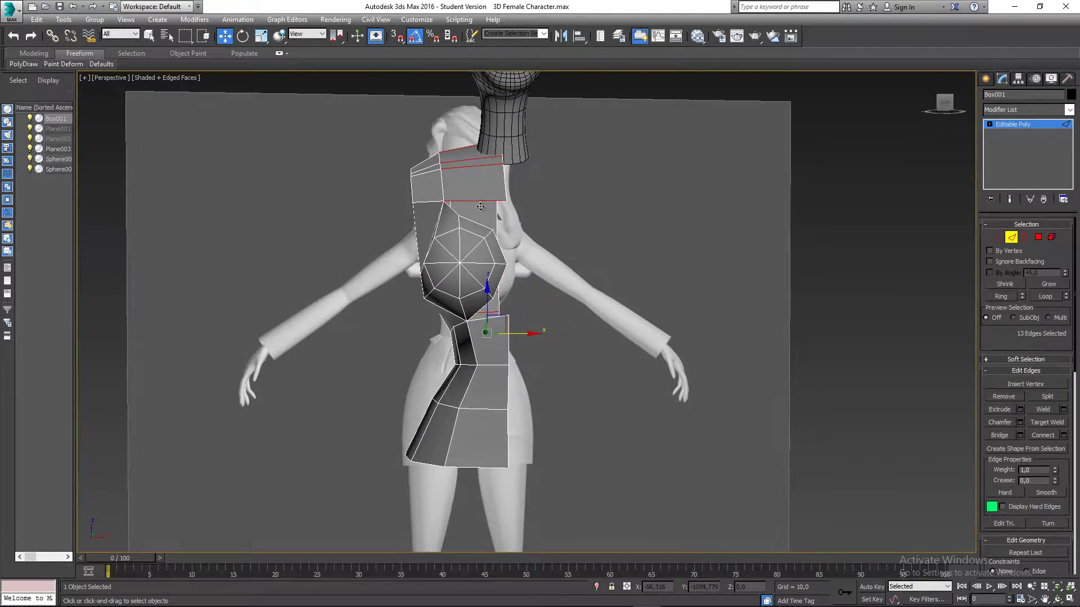
{"action": "middle_click_drag", "start_coordinate": [480, 207], "coordinate": [498, 216], "text": "alt"}
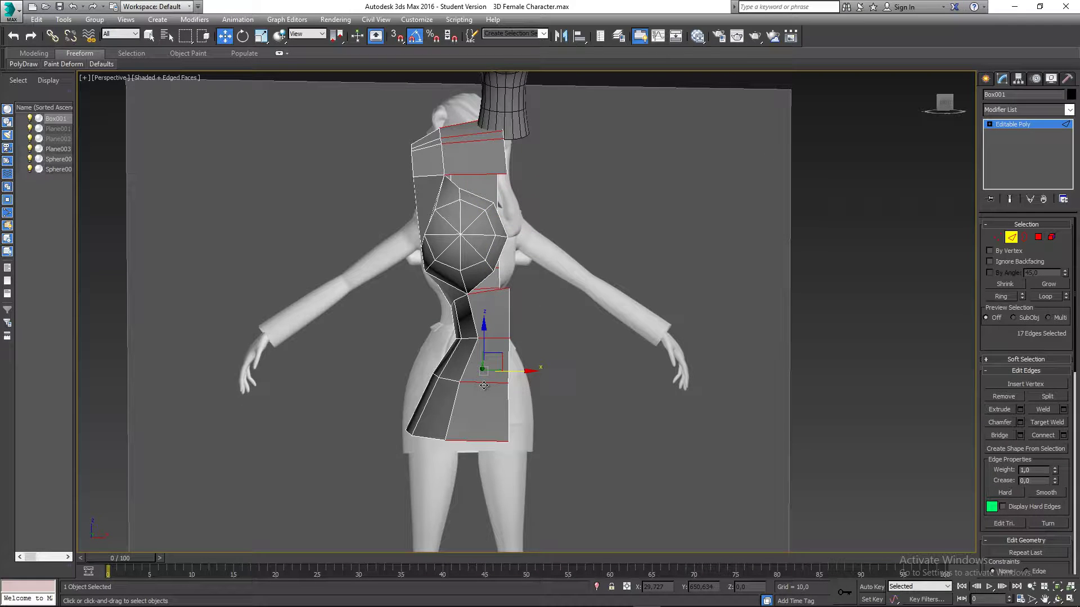
{"action": "middle_click_drag", "start_coordinate": [518, 344], "coordinate": [476, 304], "text": "alt"}
{"action": "middle_click_drag", "start_coordinate": [466, 156], "coordinate": [493, 176], "text": "alt"}
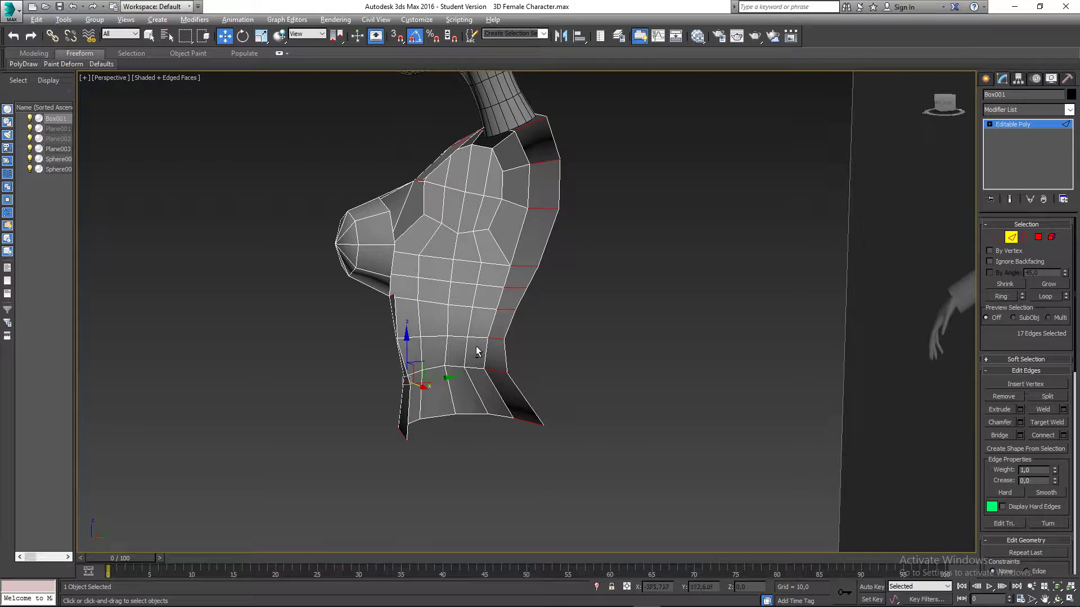
{"action": "middle_click_drag", "start_coordinate": [477, 352], "coordinate": [471, 408], "text": "alt"}
{"action": "middle_click_drag", "start_coordinate": [483, 219], "coordinate": [531, 272], "text": "alt"}
{"action": "left_click", "coordinate": [1046, 436]}
- Target-weld the breast's upper and lower inner vertices to the new vertical loop's vertices on the chest and just below the breast
{"action": "key", "text": "1"}
{"action": "right_click", "coordinate": [460, 246]}
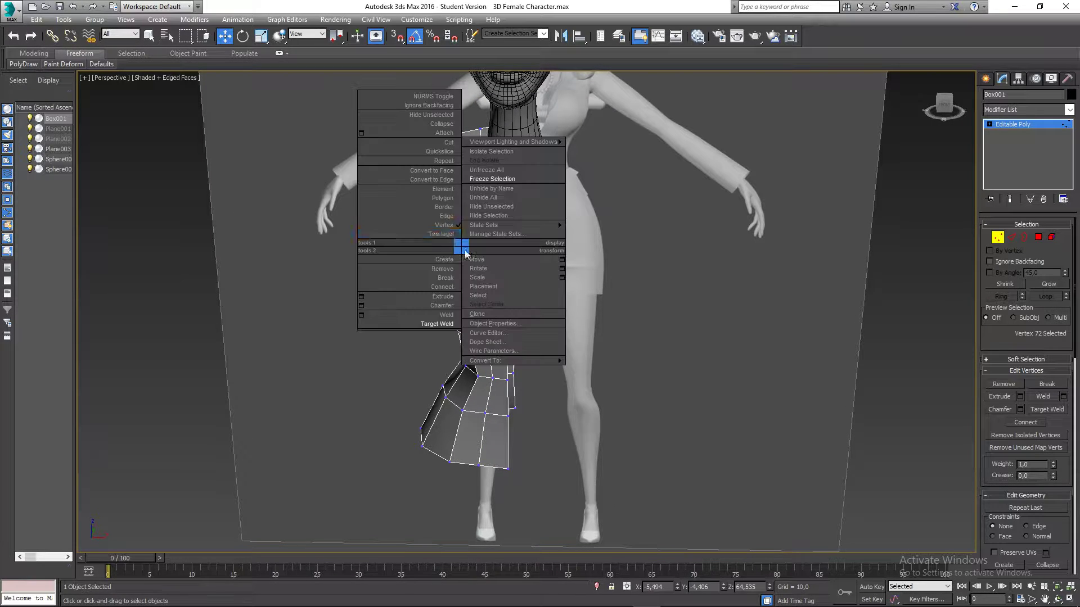
{"action": "left_click", "coordinate": [437, 324]}
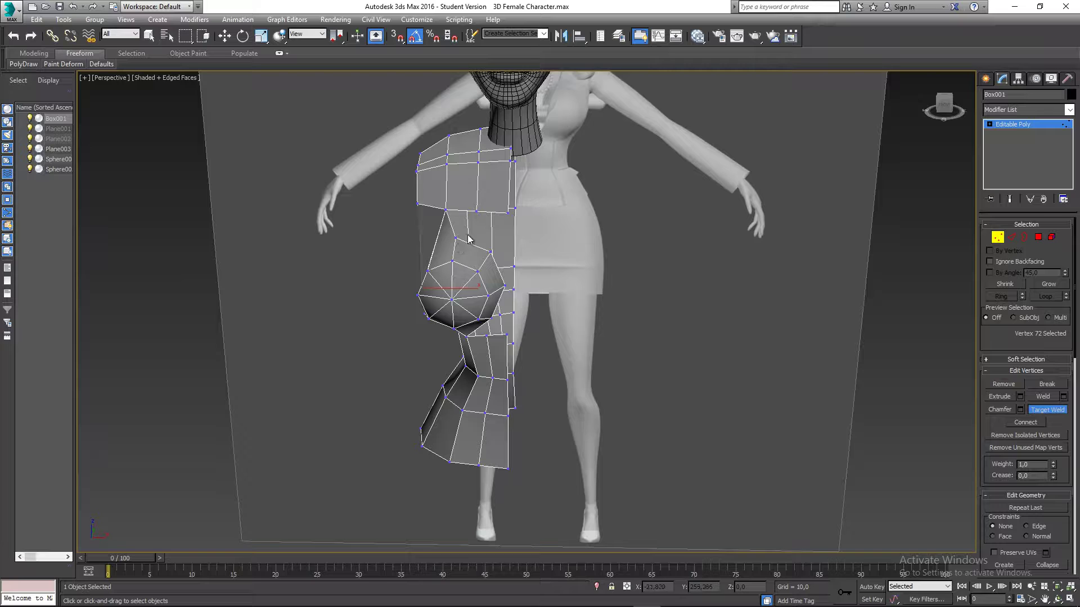
{"action": "middle_click_drag", "start_coordinate": [504, 280], "coordinate": [515, 221], "text": "alt"}
{"action": "scroll", "coordinate": [473, 301], "scroll_direction": "up", "scroll_amount": 4}
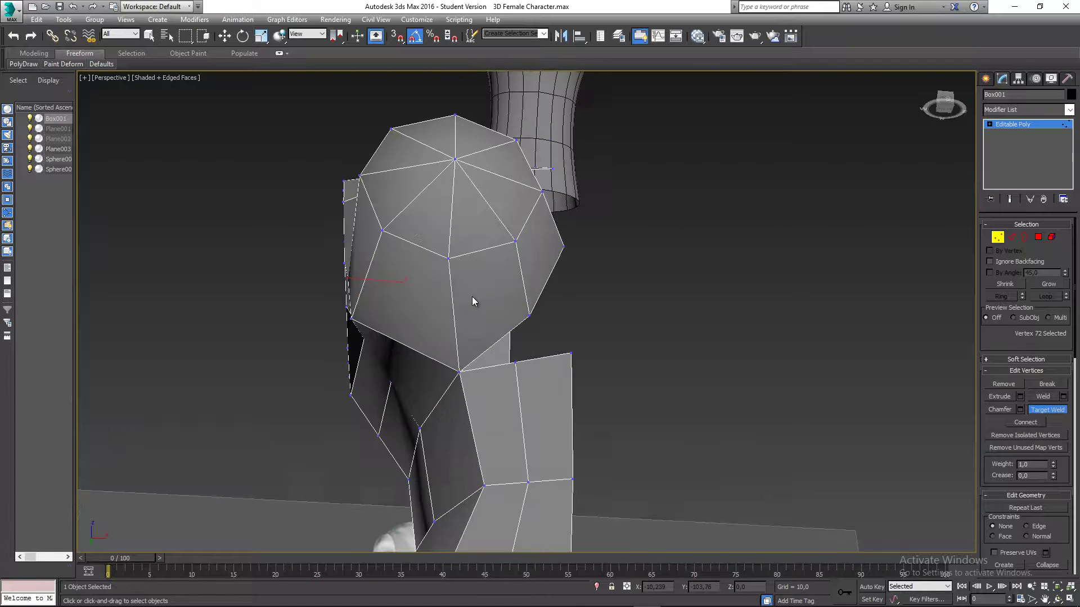
{"action": "left_click", "coordinate": [514, 362]}
- Examine the gap between the breast's inner border and the centre line from the front and side
{"action": "middle_click_drag", "start_coordinate": [565, 310], "coordinate": [525, 331], "text": "alt"}
{"action": "key", "text": "f"}
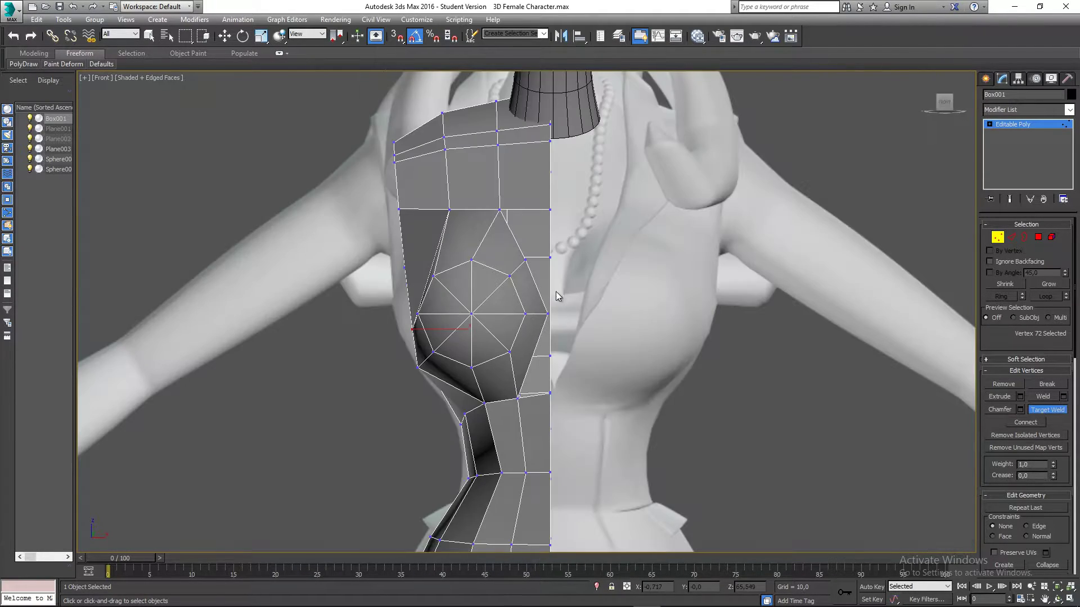
{"action": "scroll", "coordinate": [555, 292], "scroll_direction": "up", "scroll_amount": 2}
{"action": "middle_click_drag", "start_coordinate": [476, 237], "coordinate": [511, 261]}
{"action": "key", "text": "p"}
{"action": "scroll", "coordinate": [449, 250], "scroll_direction": "down", "scroll_amount": 3}
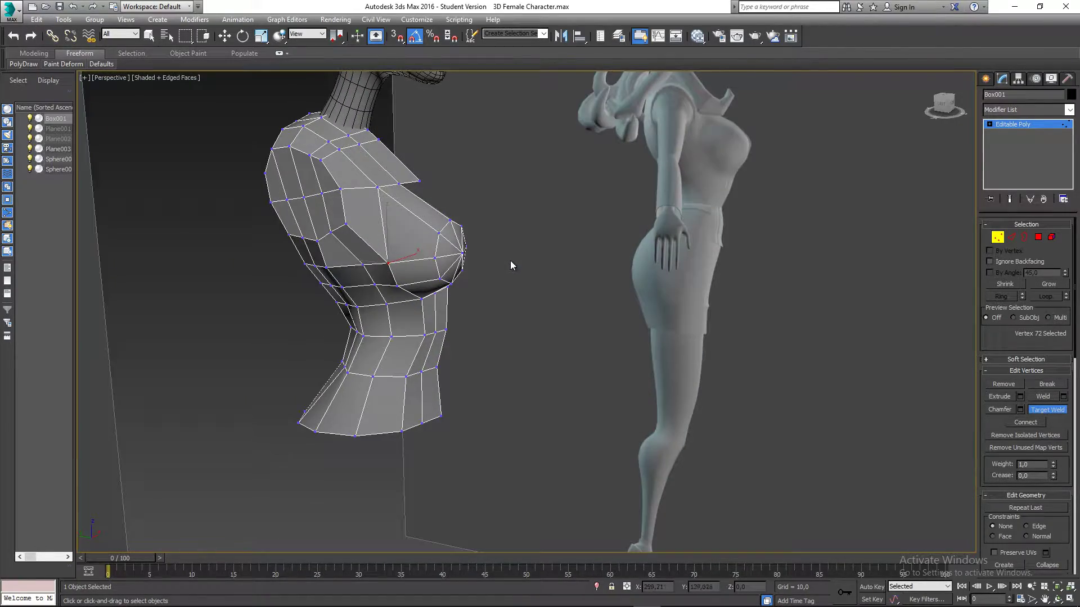
{"action": "key", "text": "f"}
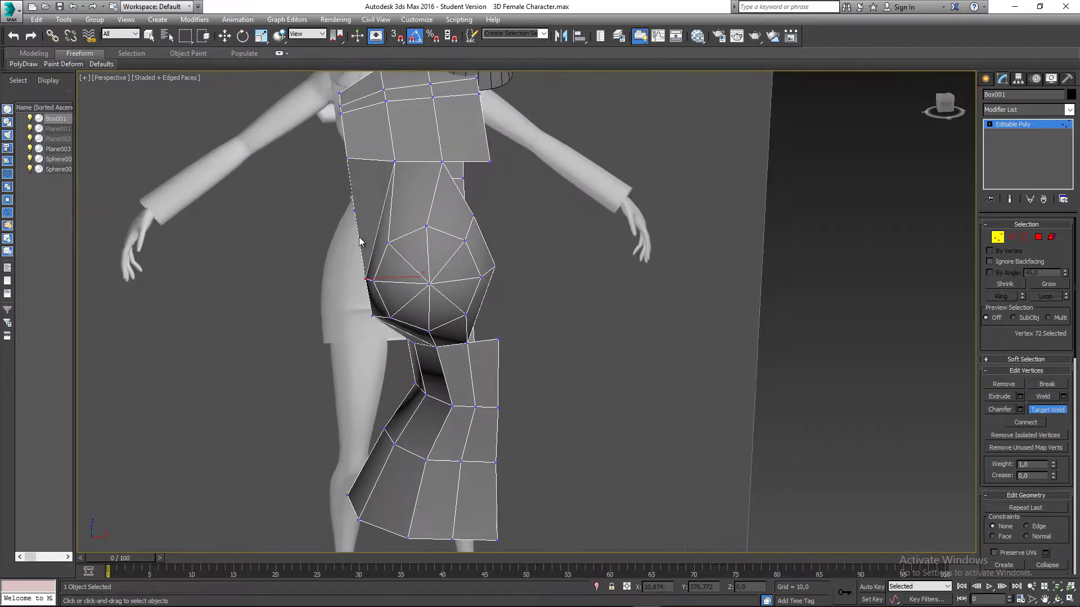
{"action": "scroll", "coordinate": [355, 238], "scroll_direction": "up", "scroll_amount": 5}
{"action": "scroll", "coordinate": [430, 207], "scroll_direction": "up", "scroll_amount": 3}
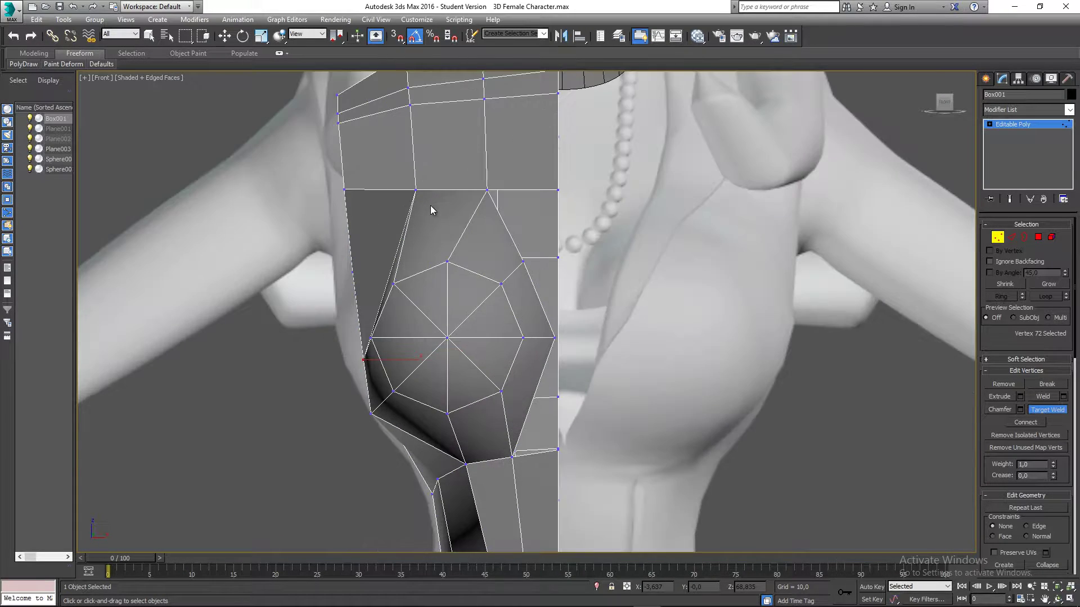
{"action": "middle_click_drag", "start_coordinate": [610, 241], "coordinate": [528, 214]}
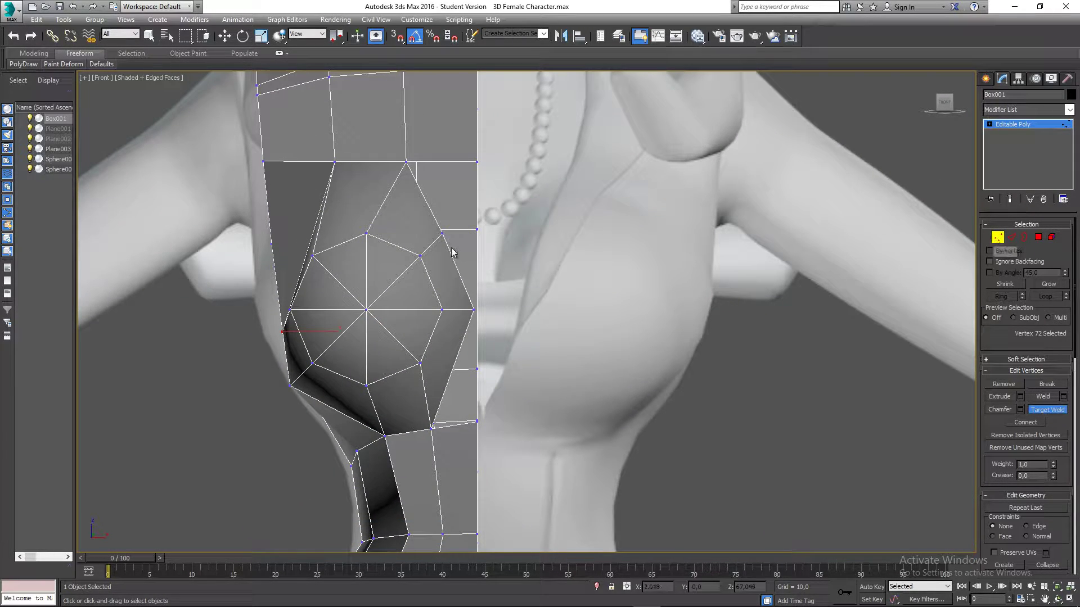
- Try to close the inner gap by moving the breast's inner border vertices to the upper and lower corners at the centre line
{"action": "key", "text": "w"}
{"action": "left_click", "coordinate": [442, 231]}
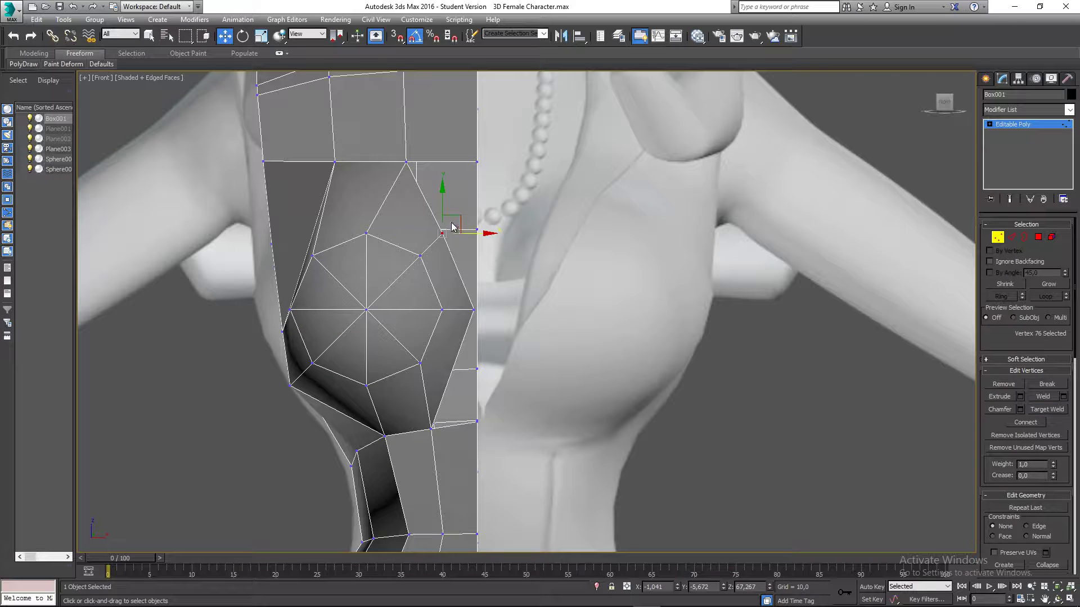
{"action": "left_click_drag", "start_coordinate": [451, 235], "coordinate": [493, 150]}
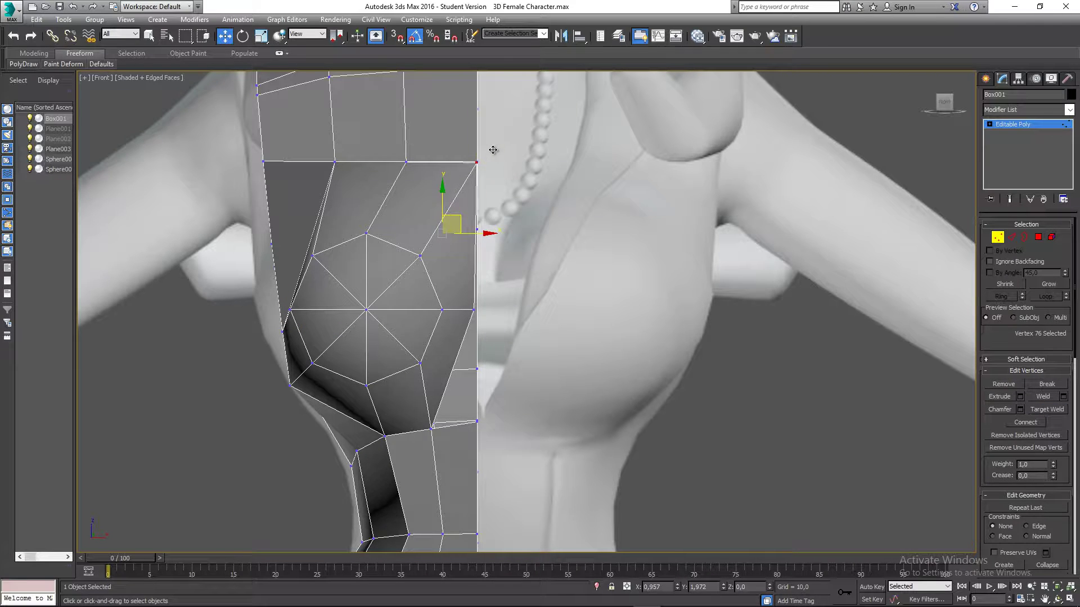
{"action": "left_click", "coordinate": [473, 310]}
{"action": "left_click_drag", "start_coordinate": [488, 292], "coordinate": [493, 399]}
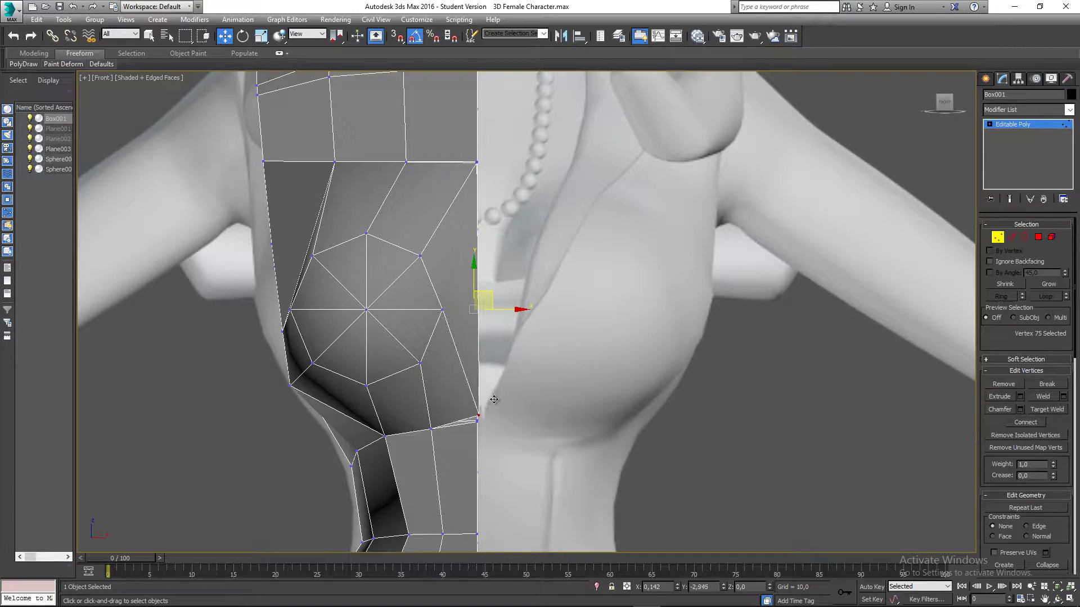
{"action": "middle_click_drag", "start_coordinate": [494, 401], "coordinate": [492, 376], "text": "alt"}
{"action": "key", "text": "ctrl+z"}
{"action": "key", "text": "ctrl+z"}
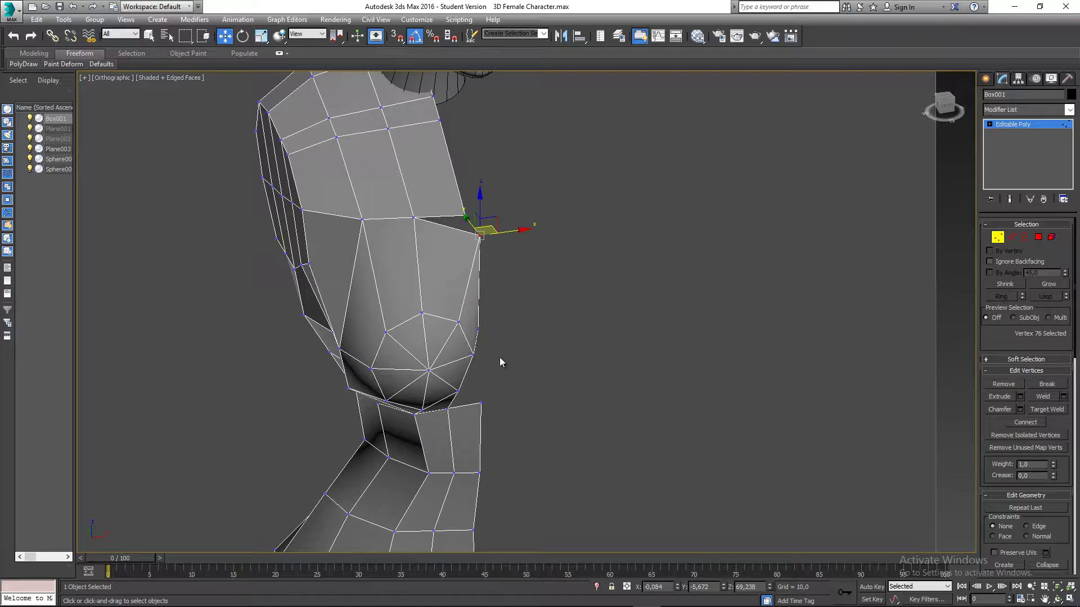
{"action": "key", "text": "ctrl+z"}
- Extend the breast's lower inner border edge sideways toward the centre line as a new polygon in the Front view
{"action": "key", "text": "f"}
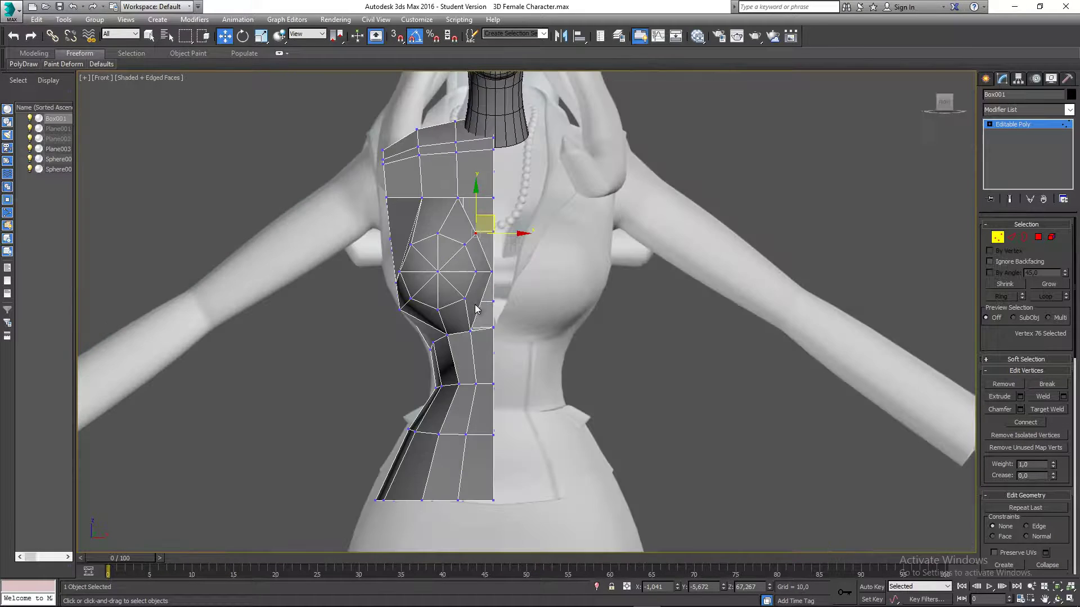
{"action": "scroll", "coordinate": [493, 226], "scroll_direction": "up", "scroll_amount": 2}
{"action": "middle_click_drag", "start_coordinate": [484, 255], "coordinate": [478, 264]}
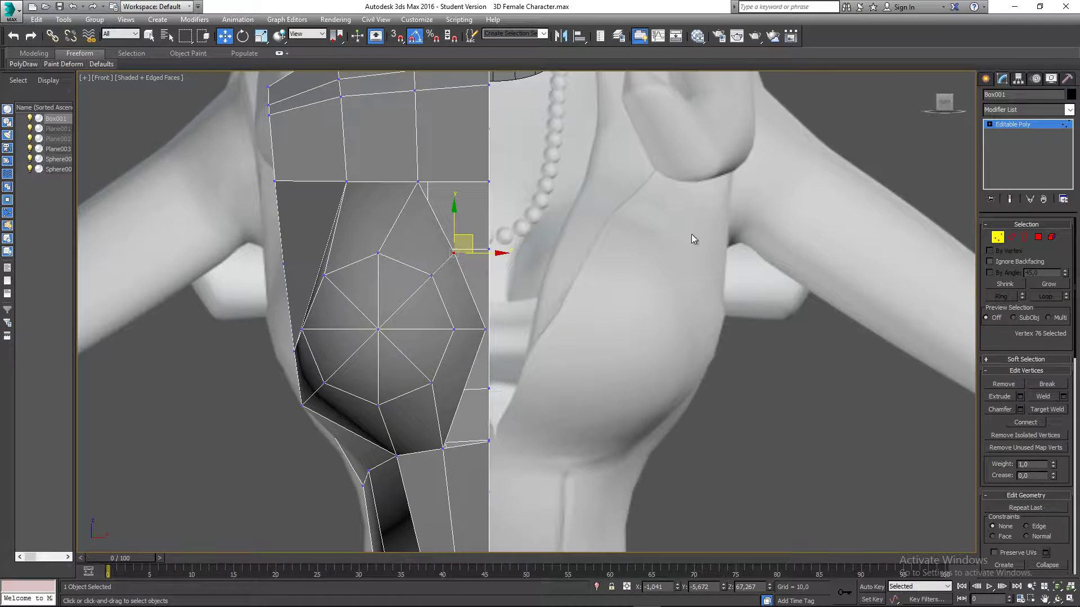
{"action": "left_click", "coordinate": [1012, 237]}
{"action": "middle_click_drag", "start_coordinate": [588, 298], "coordinate": [602, 234]}
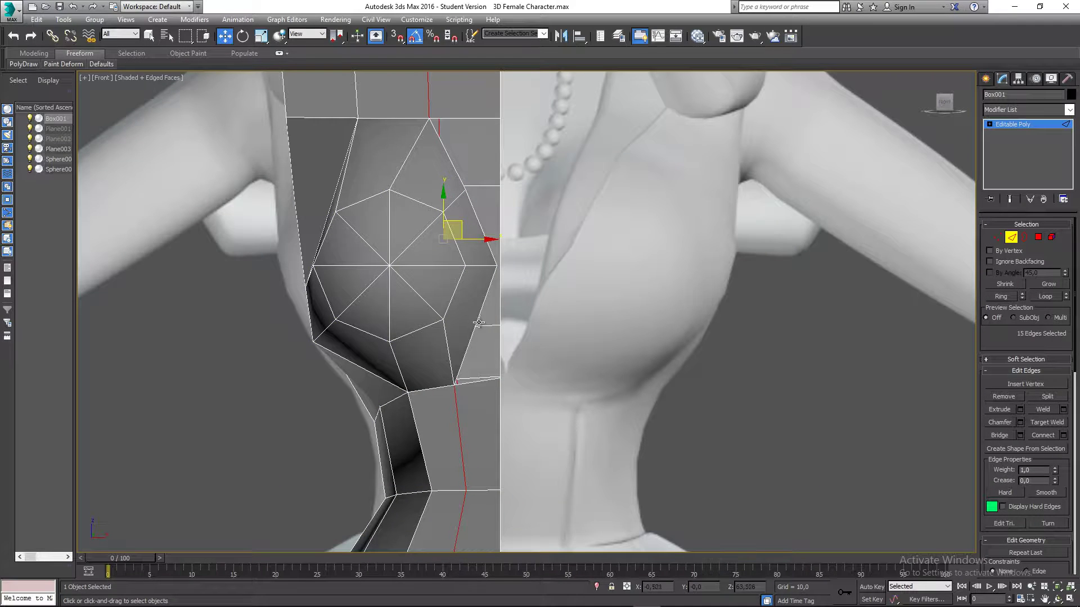
{"action": "left_click", "coordinate": [476, 321]}
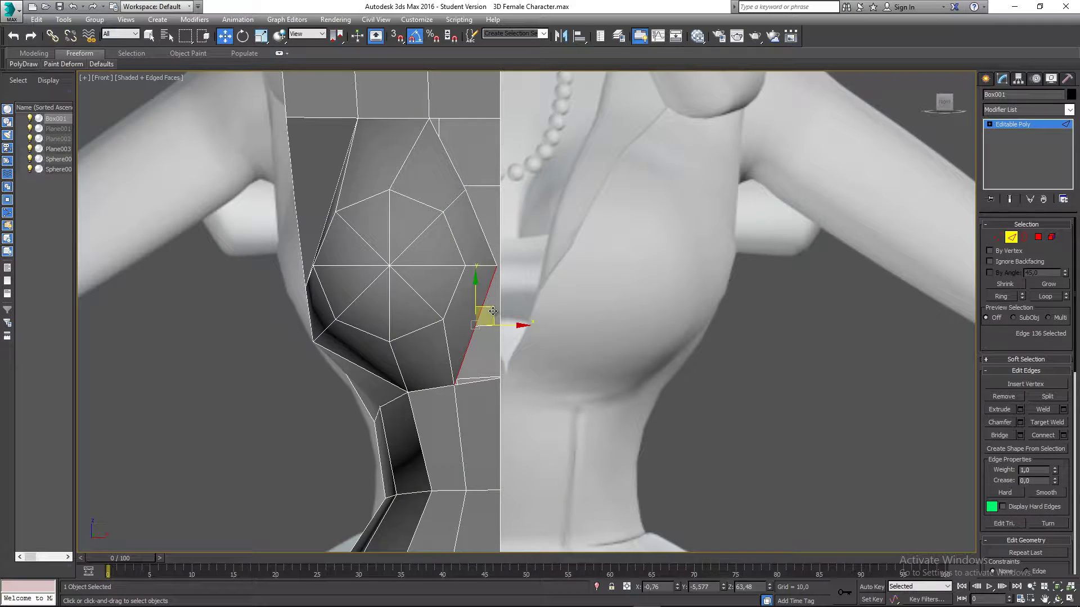
{"action": "left_click_drag", "start_coordinate": [502, 331], "coordinate": [527, 323], "text": "shift"}
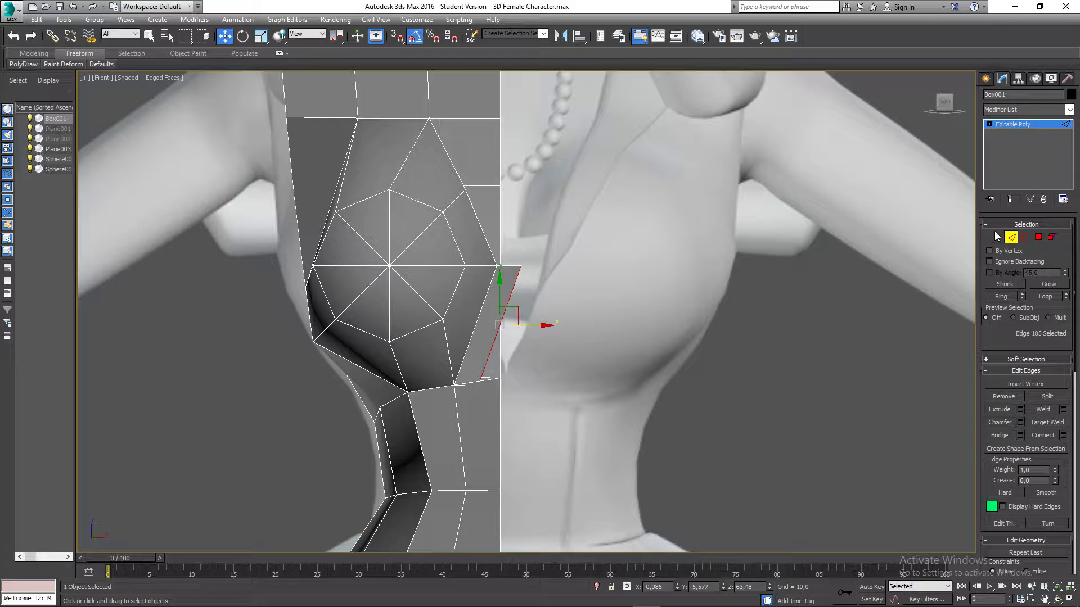
{"action": "middle_click_drag", "start_coordinate": [535, 296], "coordinate": [542, 264]}
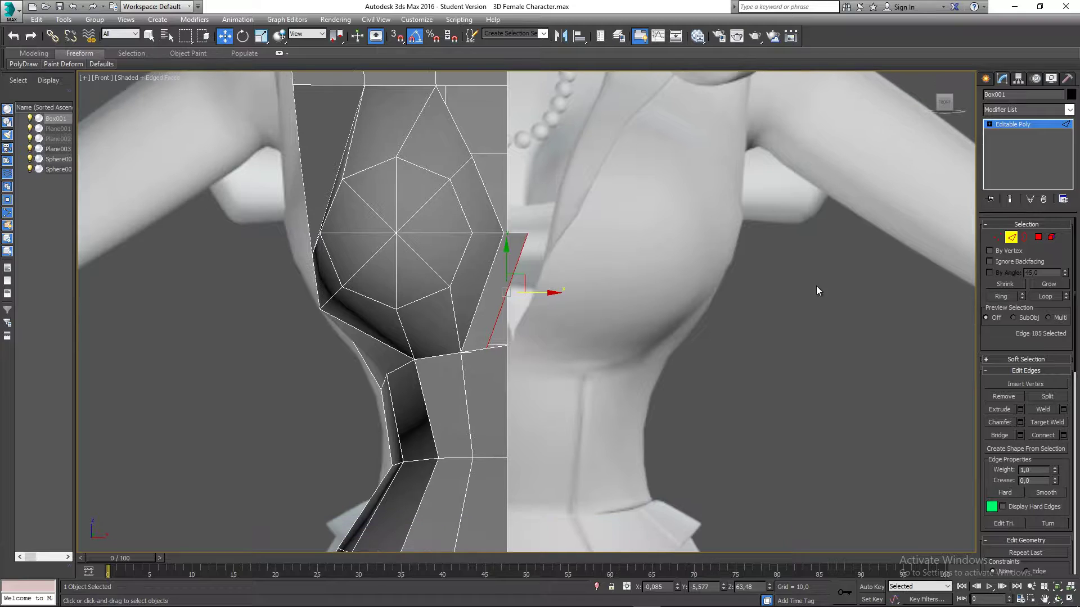
{"action": "middle_click_drag", "start_coordinate": [552, 174], "coordinate": [557, 206]}
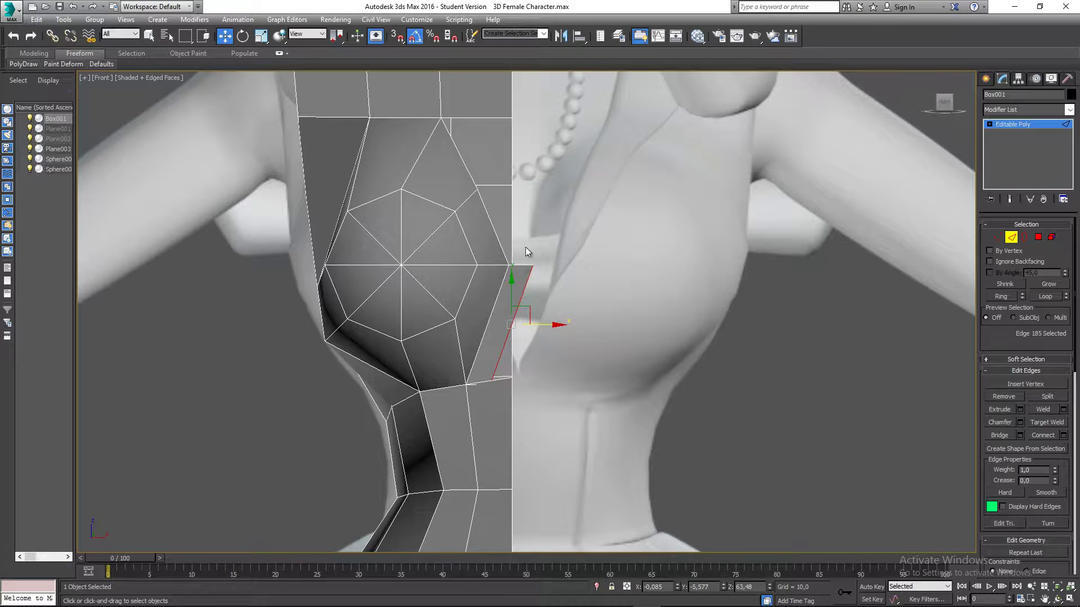
- Target-weld the new polygon's lower corner vertex to the torso's centre-line vertex just below the breast
{"action": "middle_click_drag", "start_coordinate": [525, 248], "coordinate": [518, 210]}
{"action": "left_click", "coordinate": [997, 238]}
{"action": "middle_click_drag", "start_coordinate": [541, 328], "coordinate": [567, 296]}
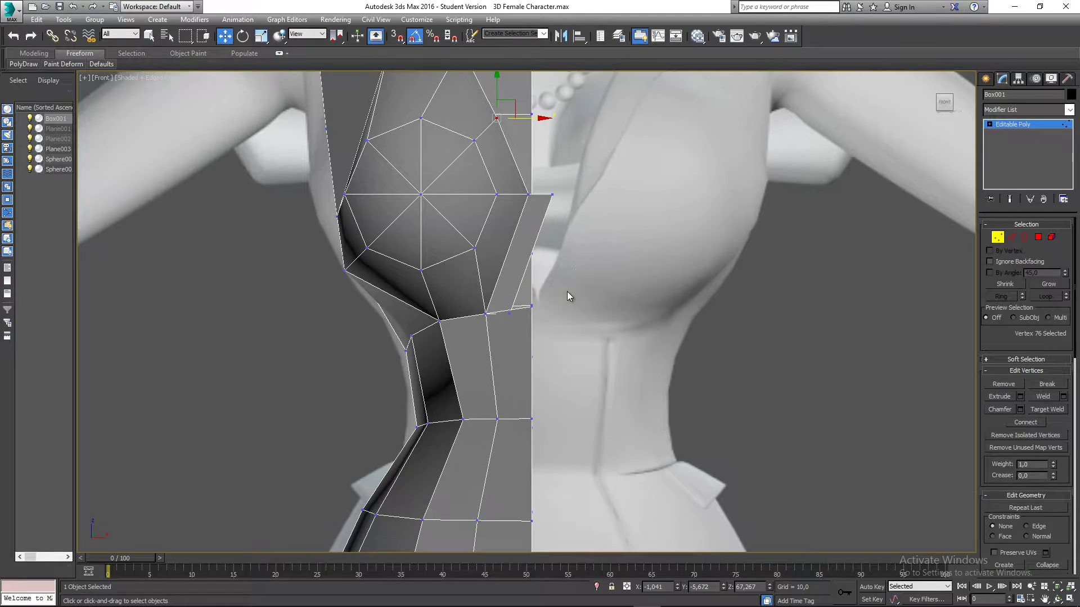
{"action": "scroll", "coordinate": [536, 299], "scroll_direction": "up", "scroll_amount": 2}
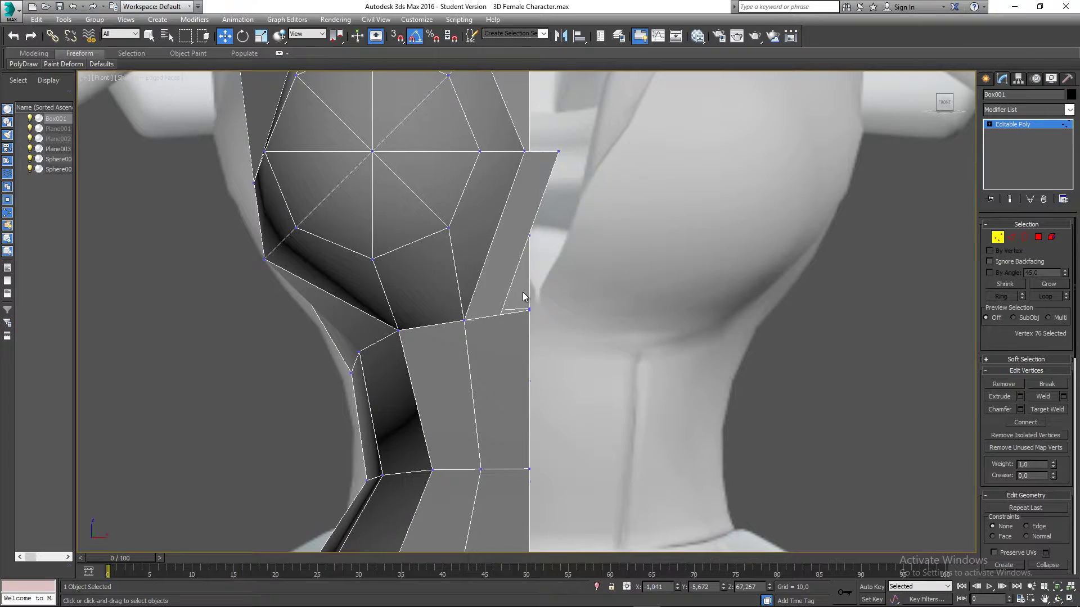
{"action": "right_click", "coordinate": [520, 290]}
{"action": "left_click", "coordinate": [502, 366]}
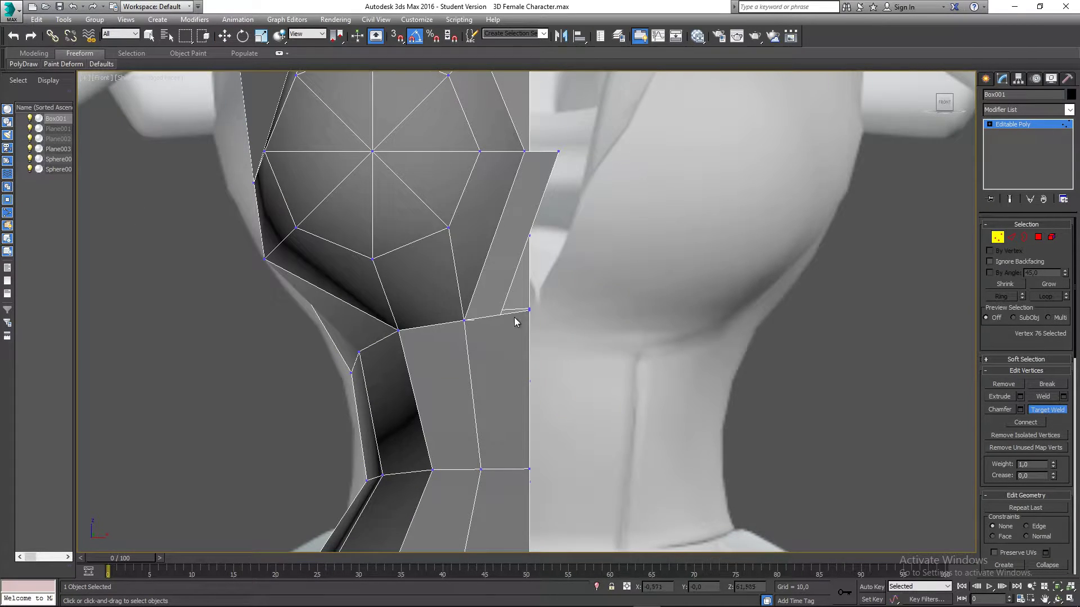
{"action": "middle_click_drag", "start_coordinate": [517, 322], "coordinate": [423, 353], "text": "alt"}
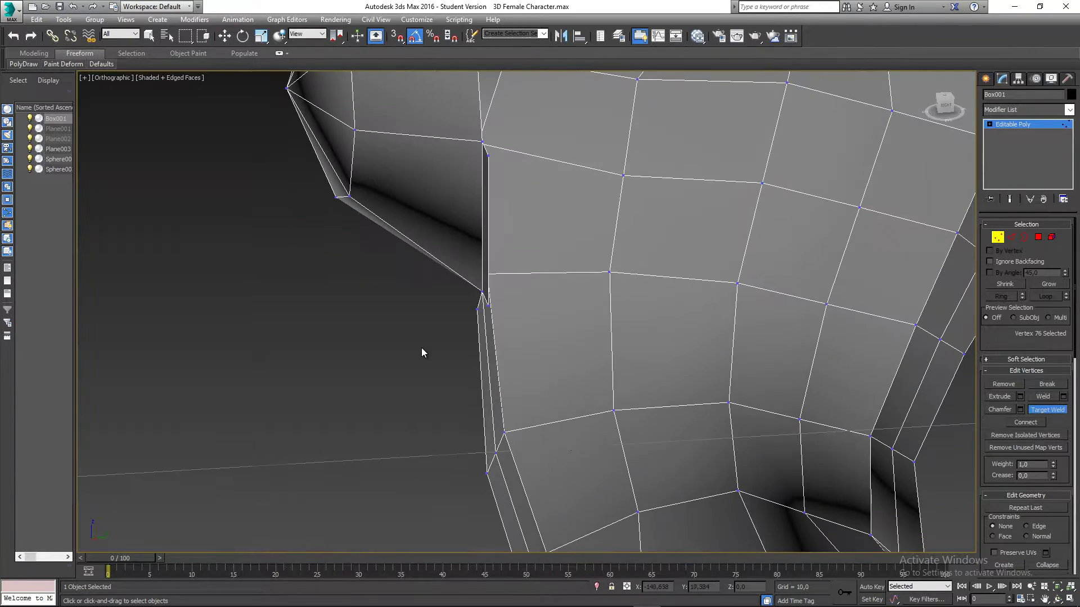
{"action": "left_click", "coordinate": [477, 308]}
{"action": "middle_click_drag", "start_coordinate": [496, 330], "coordinate": [578, 343], "text": "alt"}
{"action": "scroll", "coordinate": [575, 302], "scroll_direction": "down", "scroll_amount": 5}
{"action": "middle_click_drag", "start_coordinate": [577, 343], "coordinate": [504, 426], "text": "alt"}
{"action": "key", "text": "w"}
{"action": "middle_click_drag", "start_coordinate": [714, 298], "coordinate": [559, 347], "text": "alt"}
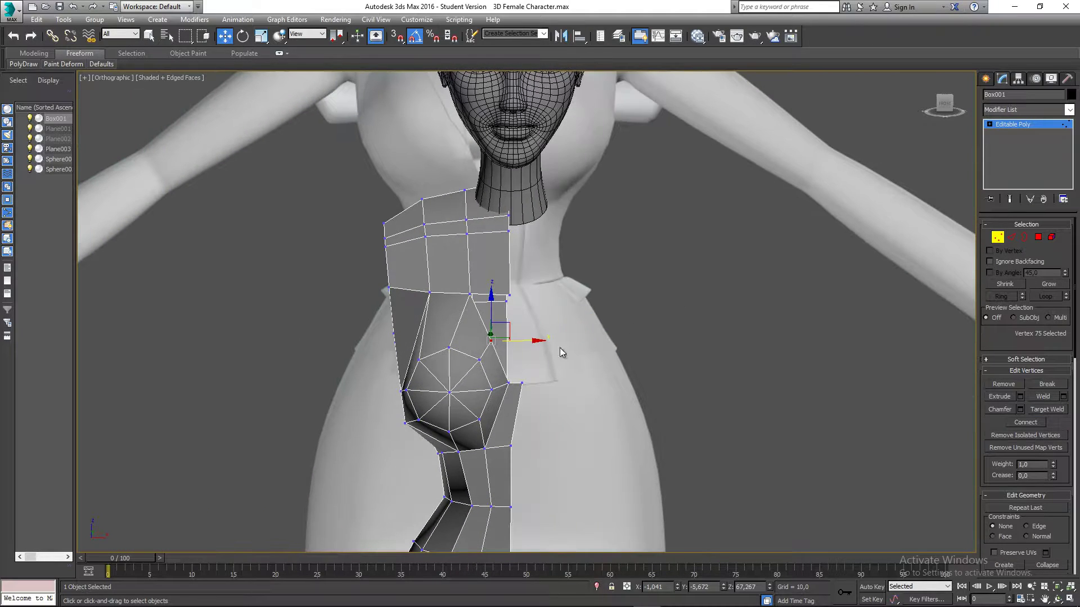
- Extend the breast's upper inner border edge sideways toward the centre line as a second new polygon
{"action": "left_click", "coordinate": [1011, 237]}
{"action": "left_click", "coordinate": [515, 376]}
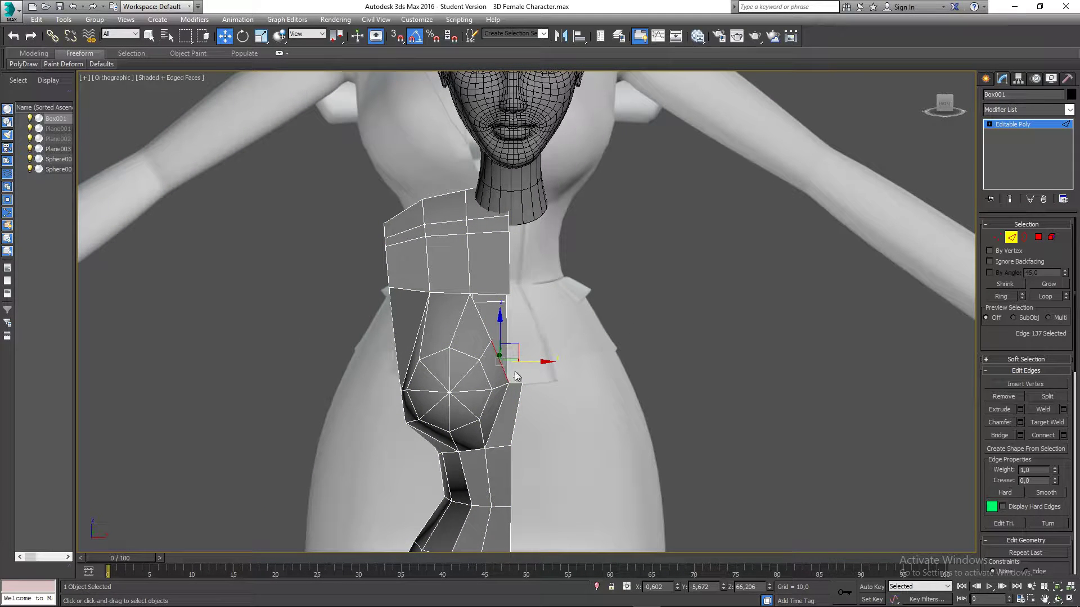
{"action": "left_click_drag", "start_coordinate": [527, 361], "coordinate": [540, 361]}
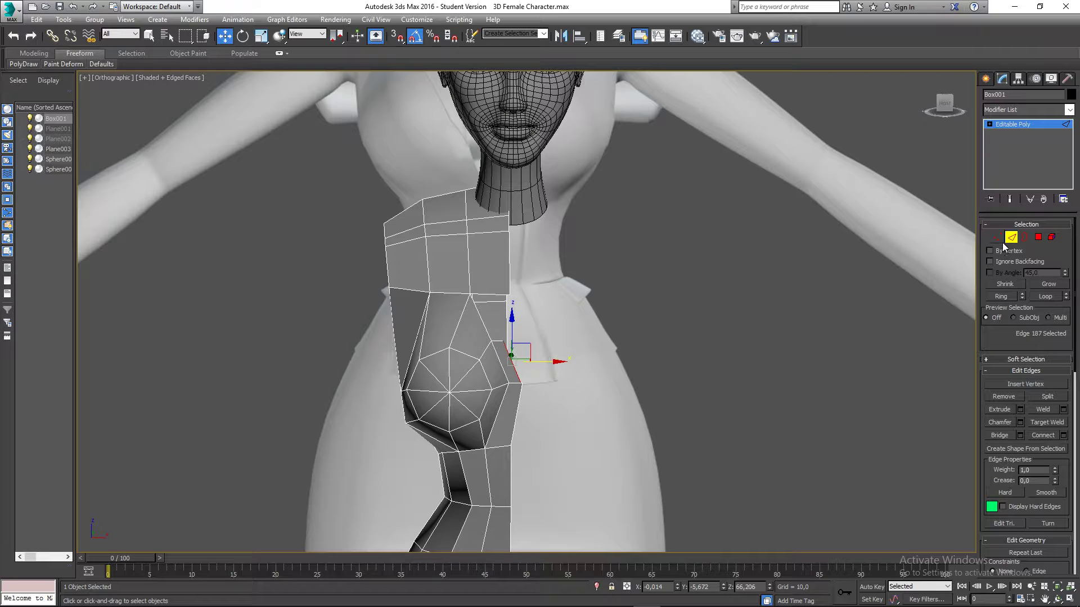
- Target-weld the neighbouring corner vertices of the two new polygons beside the middle of the breast
{"action": "left_click", "coordinate": [997, 236]}
{"action": "scroll", "coordinate": [557, 345], "scroll_direction": "up", "scroll_amount": 8}
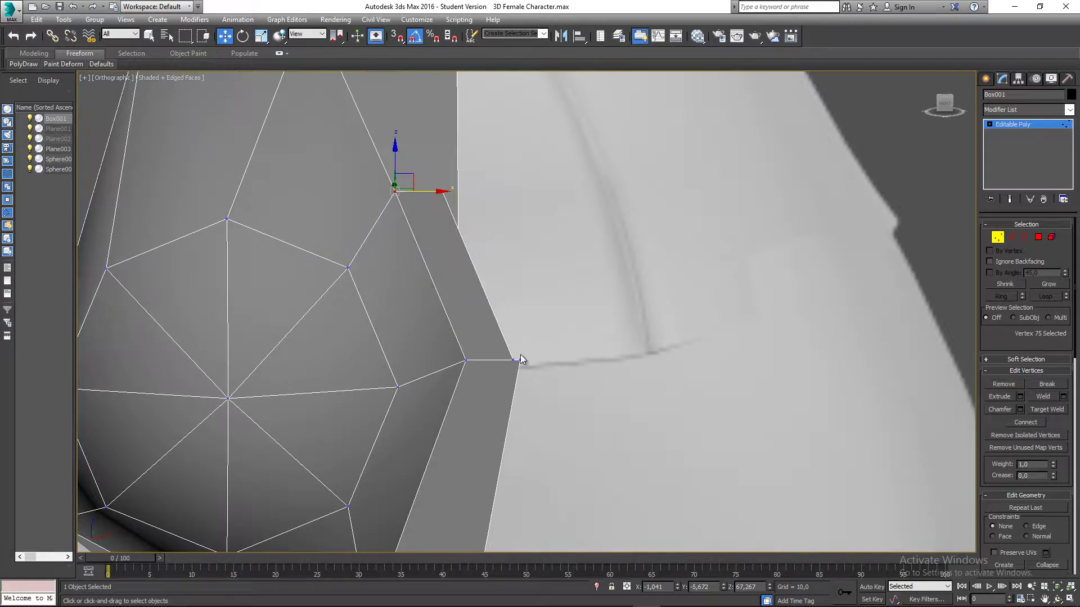
{"action": "right_click", "coordinate": [520, 358]}
{"action": "left_click", "coordinate": [447, 423]}
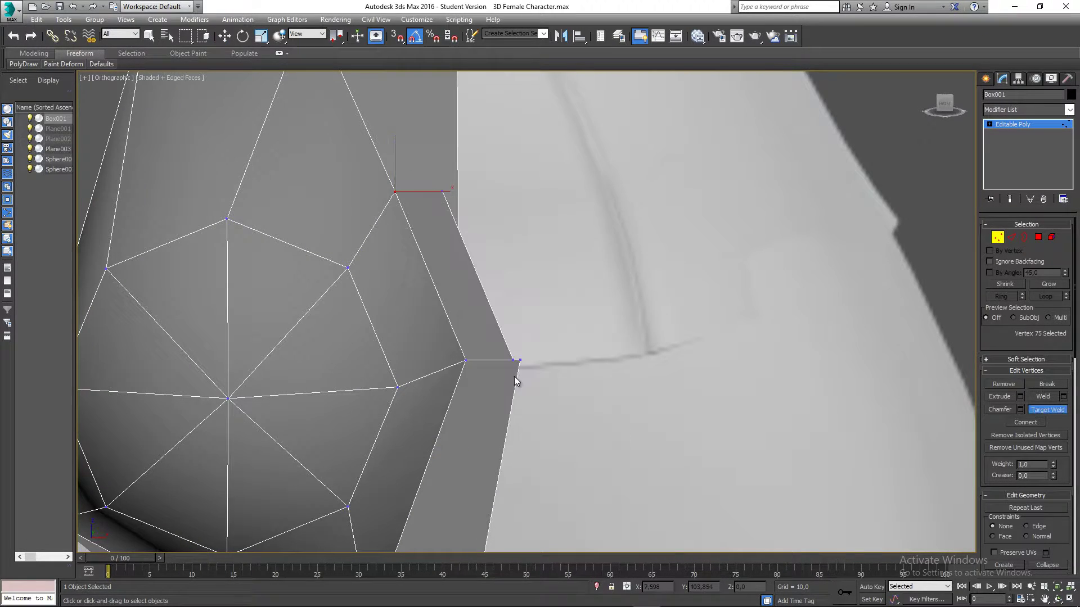
{"action": "scroll", "coordinate": [545, 388], "scroll_direction": "down", "scroll_amount": 3}
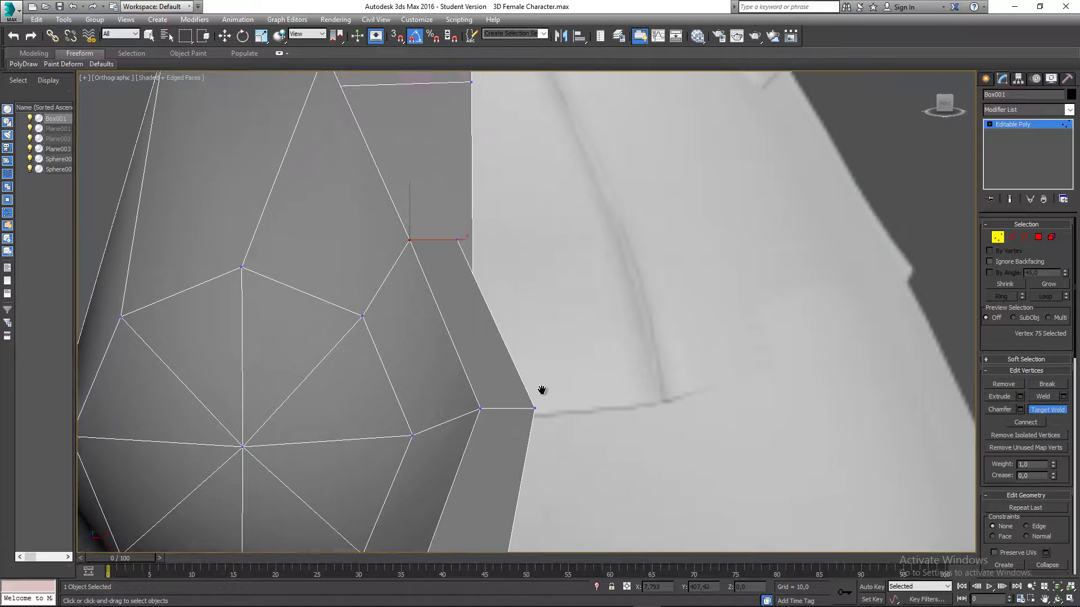
{"action": "mouse_move", "coordinate": [482, 366]}
{"action": "middle_mouse_down", "text": "alt"}
{"action": "mouse_move", "coordinate": [473, 361]}
{"action": "mouse_move", "coordinate": [496, 362]}
{"action": "middle_mouse_up", "text": "alt"}
{"action": "key", "text": "w"}
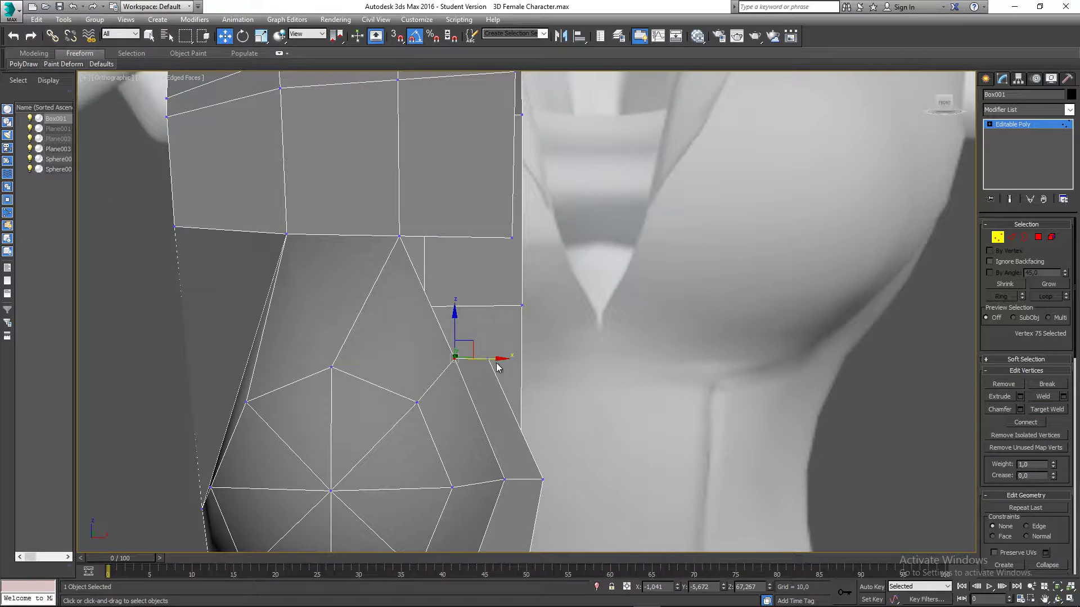
- Move the upper new polygon's free top vertex sideways onto the centre line in the Front view
{"action": "key", "text": "f"}
{"action": "scroll", "coordinate": [500, 276], "scroll_direction": "up", "scroll_amount": 5}
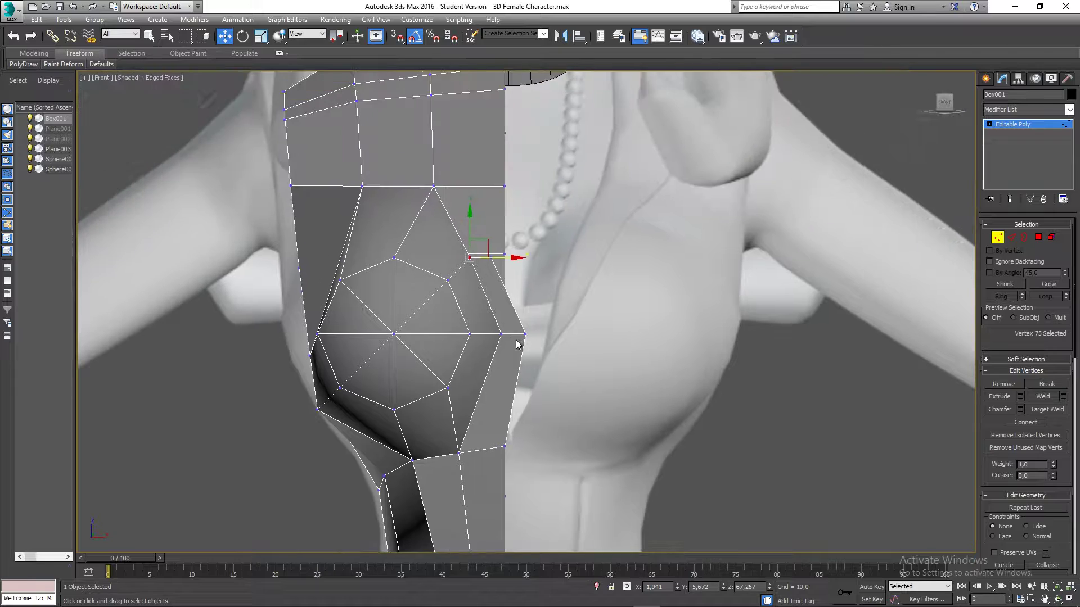
{"action": "left_click", "coordinate": [478, 278]}
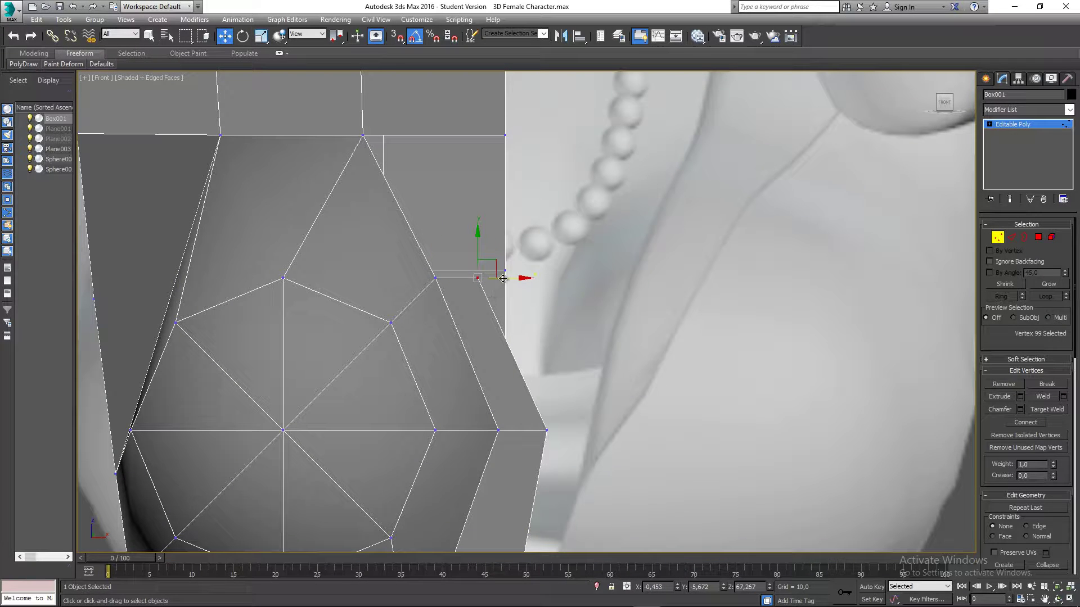
{"action": "left_click_drag", "start_coordinate": [502, 278], "coordinate": [530, 281]}
{"action": "middle_click_drag", "start_coordinate": [552, 265], "coordinate": [557, 326]}
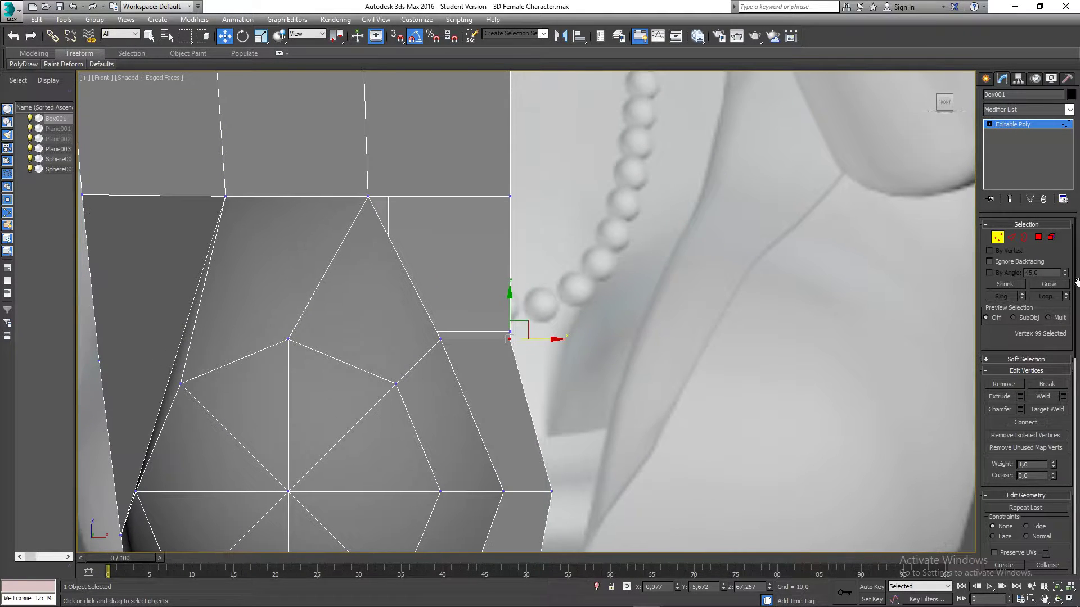
- Bridge the upper new polygon's top edge to the chest's lower edge above it, and save the scene
{"action": "left_click", "coordinate": [1011, 237]}
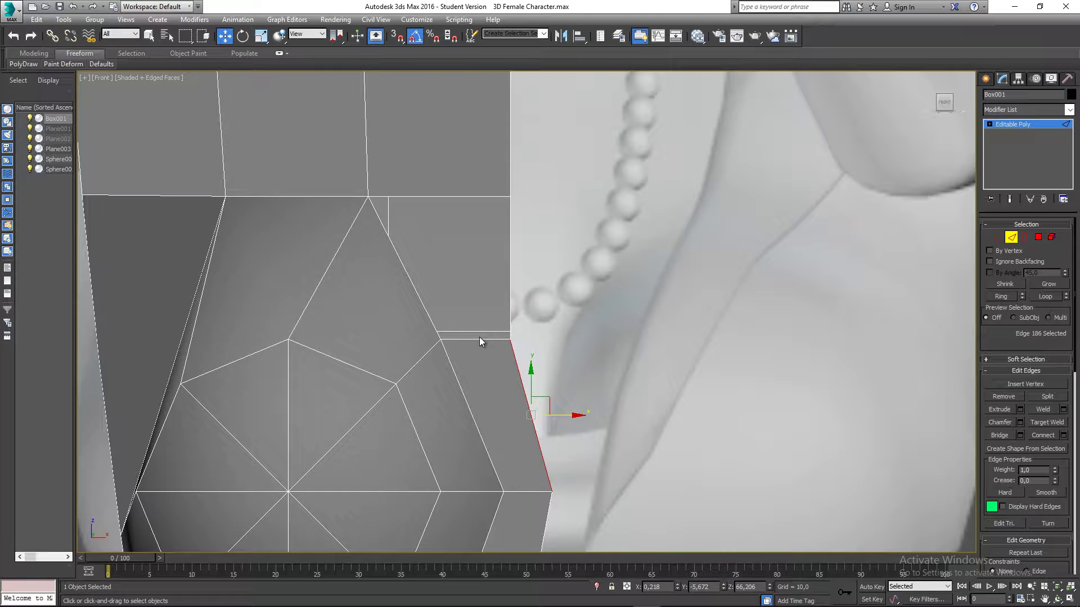
{"action": "left_click", "coordinate": [481, 340]}
{"action": "left_click", "coordinate": [428, 197], "text": "ctrl"}
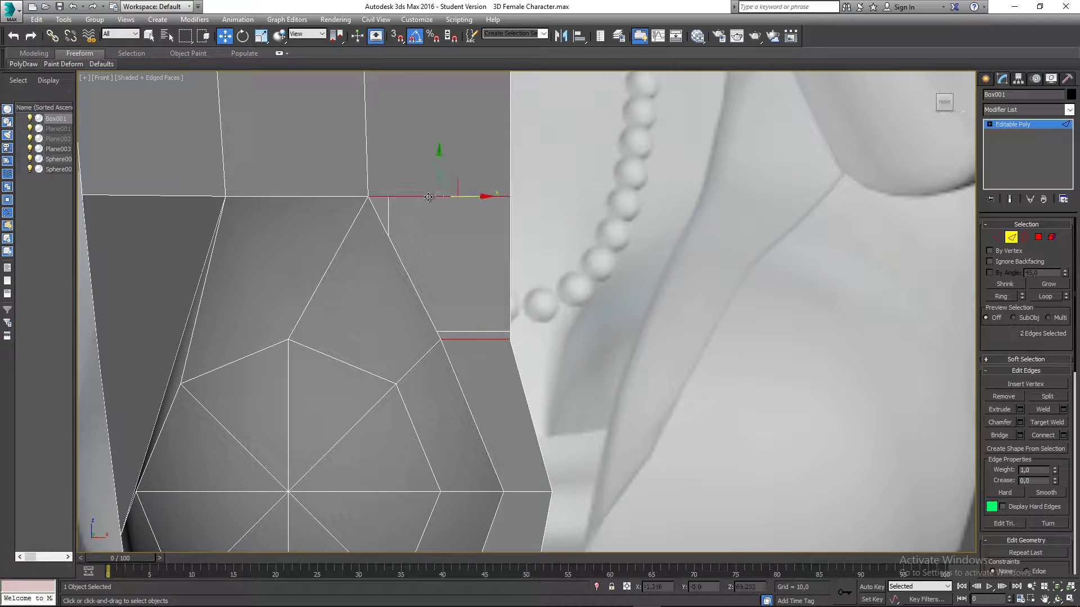
{"action": "left_click", "coordinate": [1000, 435]}
{"action": "scroll", "coordinate": [532, 320], "scroll_direction": "down", "scroll_amount": 3}
{"action": "middle_click_drag", "start_coordinate": [531, 315], "coordinate": [510, 307]}
{"action": "key", "text": "p"}
{"action": "scroll", "coordinate": [510, 307], "scroll_direction": "down", "scroll_amount": 4}
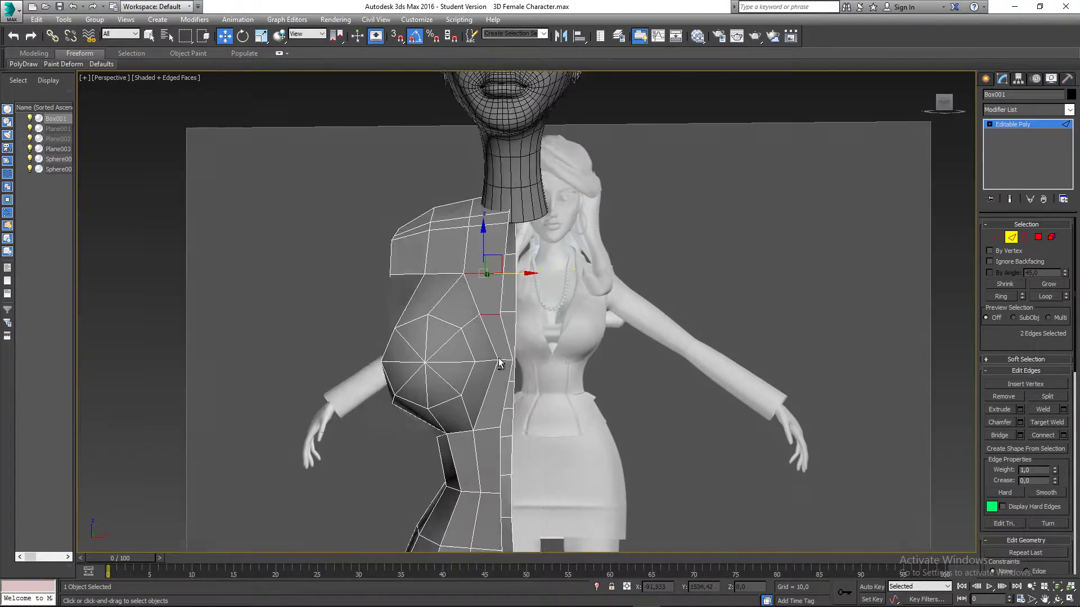
{"action": "middle_click_drag", "start_coordinate": [498, 358], "coordinate": [540, 380], "text": "alt"}
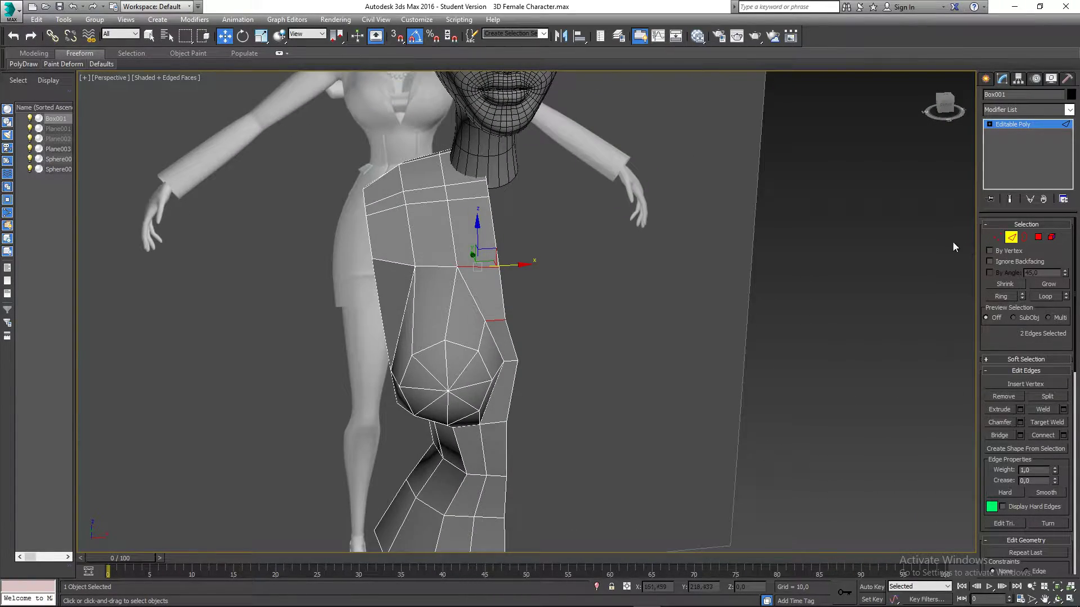
{"action": "left_click", "coordinate": [998, 240]}
{"action": "middle_click_drag", "start_coordinate": [577, 336], "coordinate": [558, 233]}
{"action": "key", "text": "ctrl+s"}
- Move the protruding inner vertex at the breast's mid-height back to the centre line in the Front view
{"action": "key", "text": "f"}
{"action": "middle_click_drag", "start_coordinate": [541, 285], "coordinate": [533, 259]}
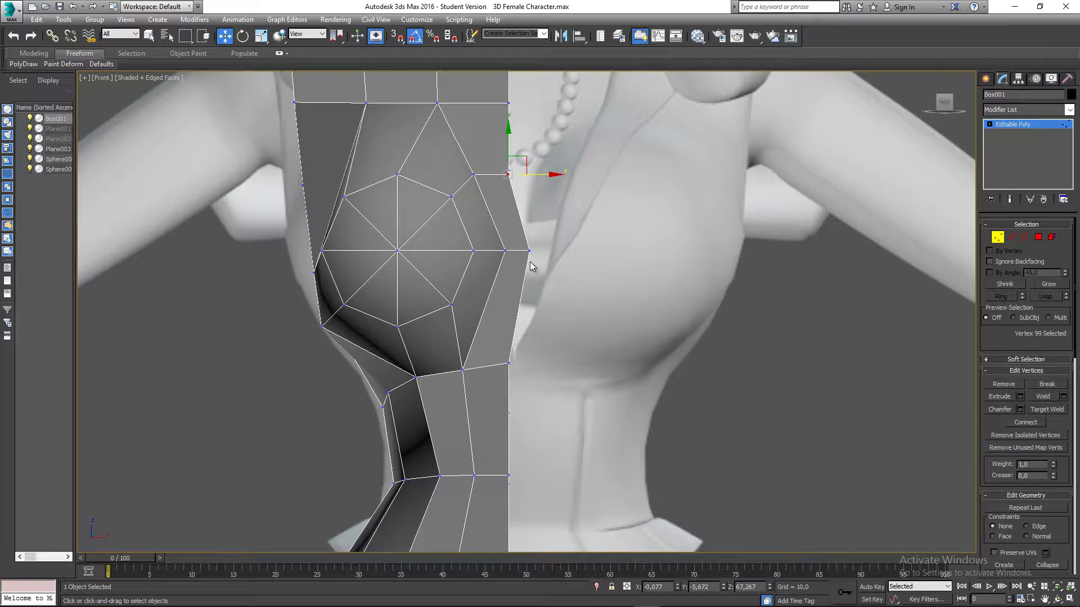
{"action": "scroll", "coordinate": [534, 251], "scroll_direction": "down", "scroll_amount": 5}
{"action": "scroll", "coordinate": [532, 158], "scroll_direction": "up", "scroll_amount": 4}
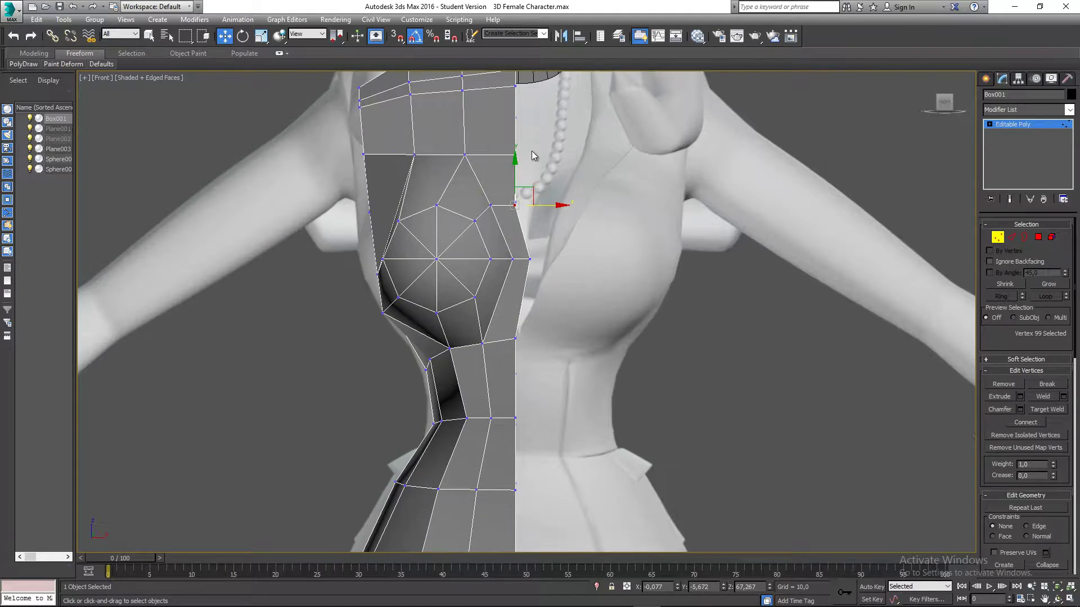
{"action": "scroll", "coordinate": [515, 352], "scroll_direction": "down", "scroll_amount": 4}
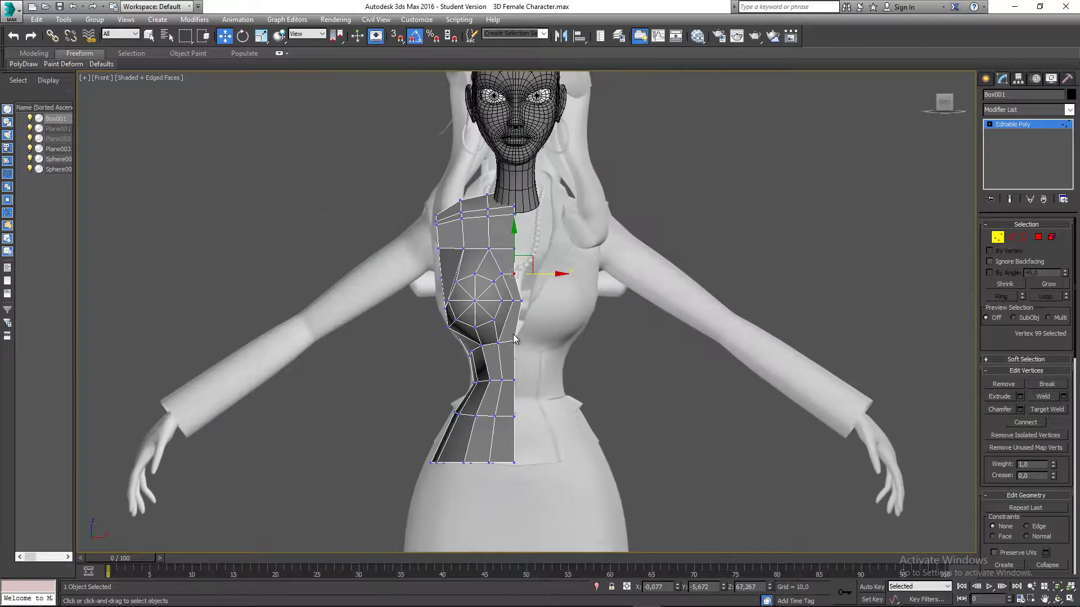
{"action": "scroll", "coordinate": [517, 338], "scroll_direction": "up", "scroll_amount": 5}
{"action": "left_click", "coordinate": [525, 281]}
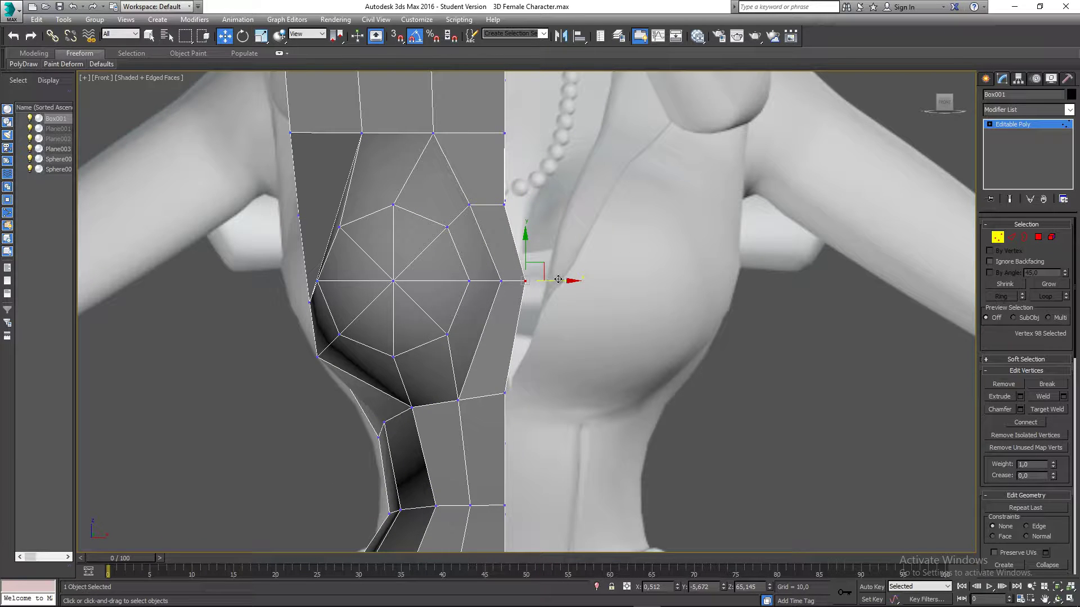
{"action": "left_click_drag", "start_coordinate": [558, 280], "coordinate": [515, 281]}
- Select all vertices along the torso's centre line and check the selection in wireframe
{"action": "left_click", "coordinate": [499, 281]}
{"action": "scroll", "coordinate": [532, 291], "scroll_direction": "down", "scroll_amount": 6}
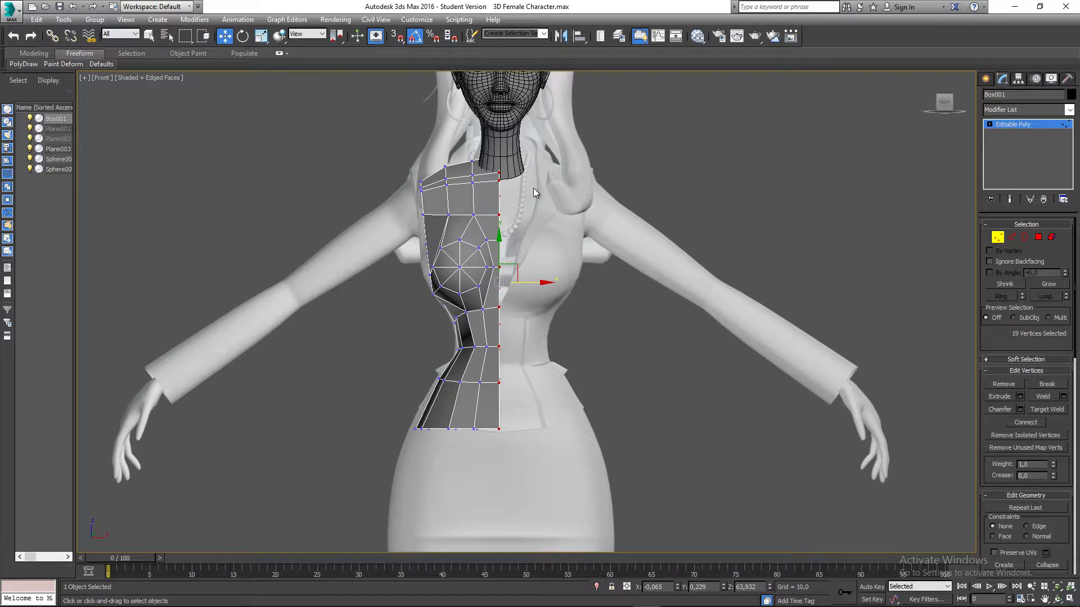
{"action": "key", "text": "F3"}
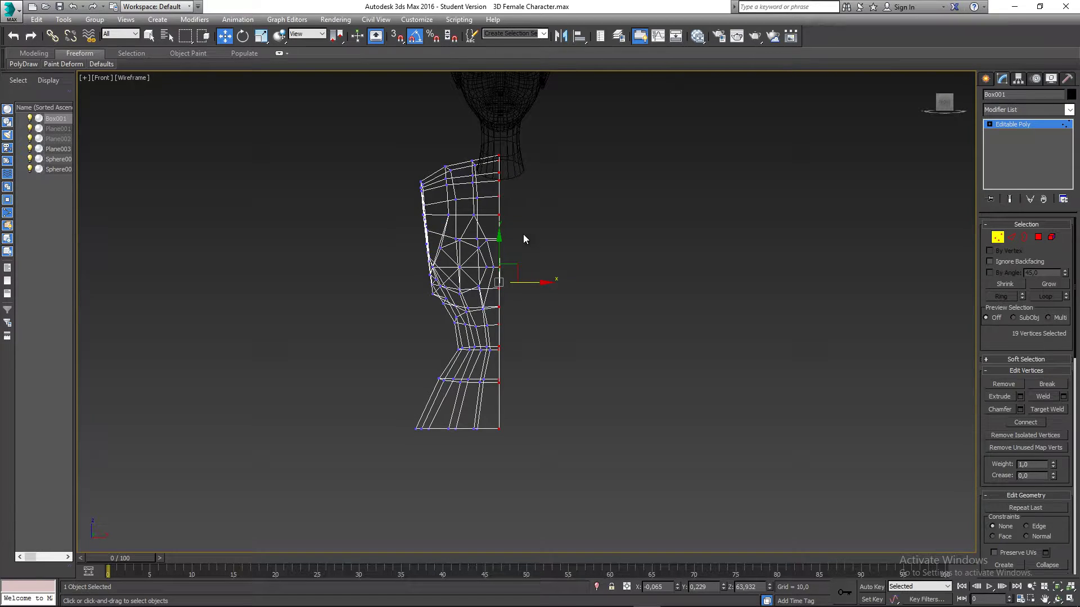
{"action": "middle_click_drag", "start_coordinate": [524, 239], "coordinate": [485, 316], "text": "alt"}
{"action": "mouse_move", "coordinate": [481, 212]}
{"action": "middle_mouse_down", "text": "alt"}
{"action": "mouse_move", "coordinate": [521, 176]}
{"action": "mouse_move", "coordinate": [535, 137]}
{"action": "mouse_move", "coordinate": [485, 126]}
{"action": "mouse_move", "coordinate": [588, 369]}
{"action": "mouse_move", "coordinate": [646, 357]}
{"action": "mouse_move", "coordinate": [653, 366]}
{"action": "mouse_move", "coordinate": [546, 280]}
{"action": "mouse_move", "coordinate": [499, 173]}
{"action": "middle_mouse_up", "text": "alt"}
{"action": "key", "text": "F3"}
{"action": "key", "text": "f"}
- Align the selected centre-line vertices on the X axis with Make Planar, and save the scene
{"action": "scroll", "coordinate": [554, 283], "scroll_direction": "down", "scroll_amount": 4}
{"action": "left_click_drag", "start_coordinate": [1061, 417], "coordinate": [1053, 337]}
{"action": "scroll", "coordinate": [1047, 457], "scroll_direction": "down", "scroll_amount": 3}
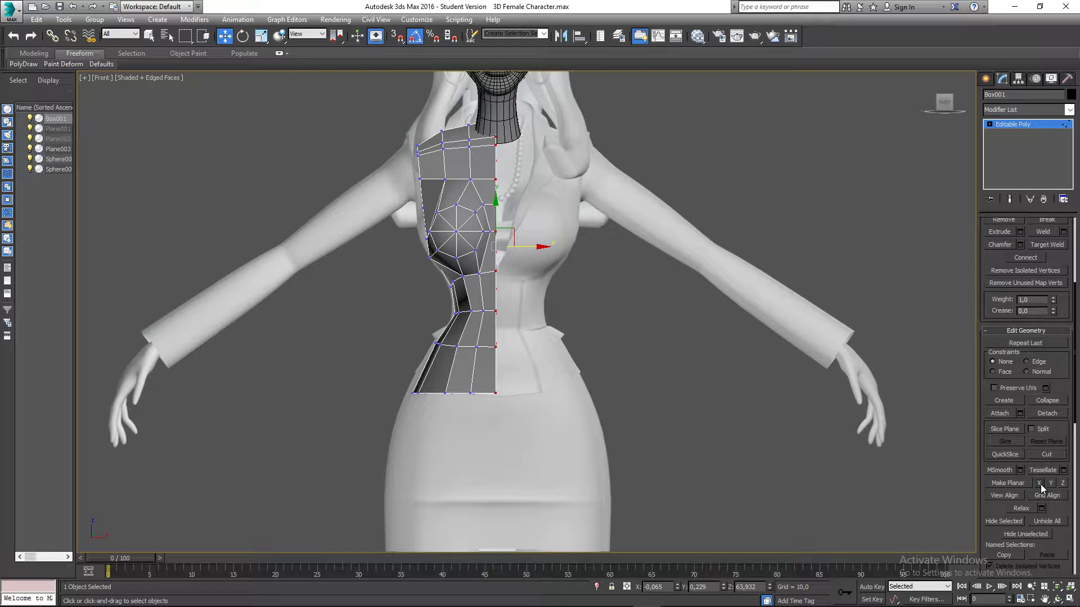
{"action": "scroll", "coordinate": [514, 252], "scroll_direction": "up", "scroll_amount": 5}
{"action": "scroll", "coordinate": [497, 179], "scroll_direction": "down", "scroll_amount": 3}
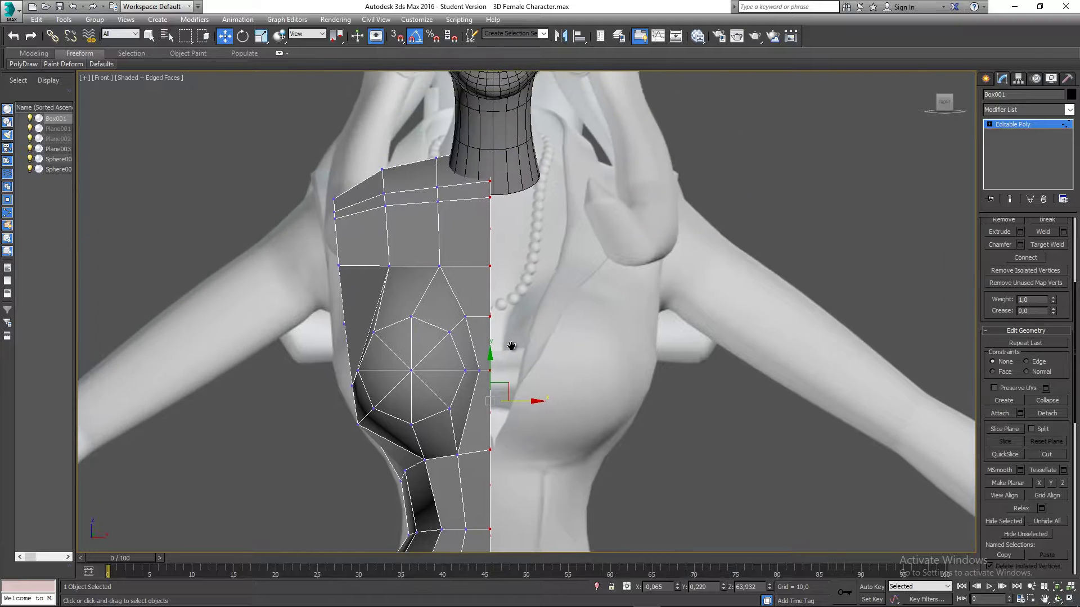
{"action": "scroll", "coordinate": [509, 248], "scroll_direction": "up", "scroll_amount": 4}
{"action": "scroll", "coordinate": [511, 256], "scroll_direction": "down", "scroll_amount": 2}
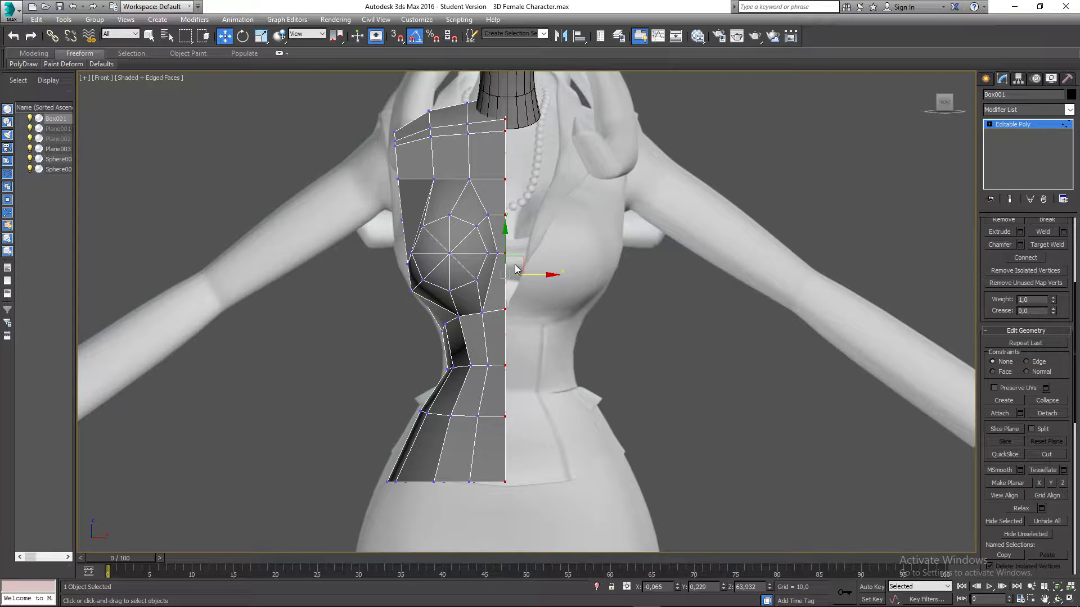
{"action": "middle_click_drag", "start_coordinate": [514, 262], "coordinate": [511, 266]}
{"action": "key", "text": "ctrl+s"}
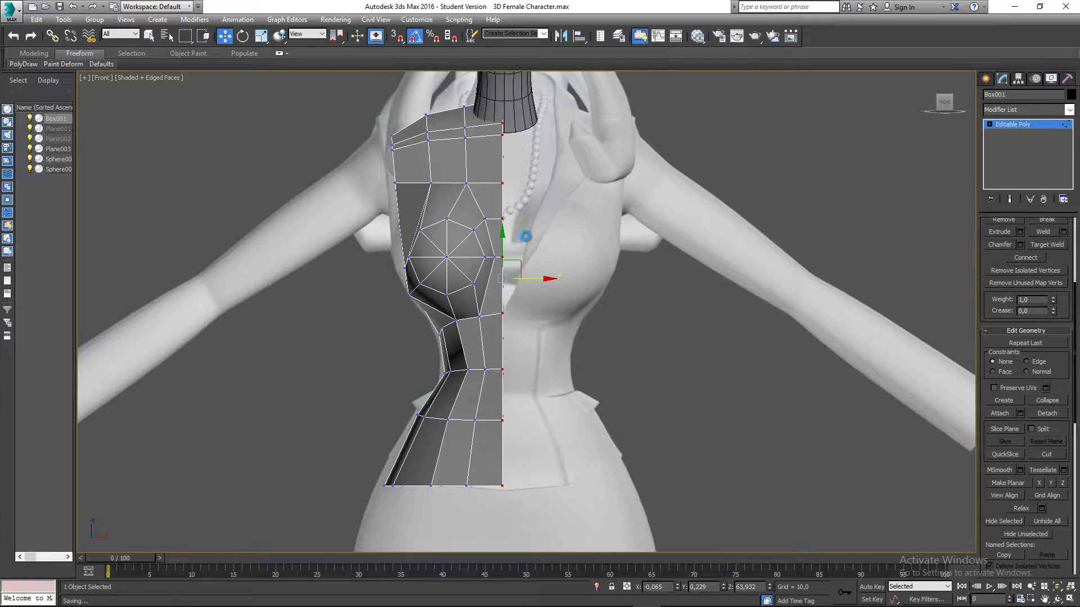
- Move the breast's upper inner border vertex slightly forward along Y in the Perspective view
{"action": "key", "text": "p"}
{"action": "scroll", "coordinate": [522, 238], "scroll_direction": "down", "scroll_amount": 3}
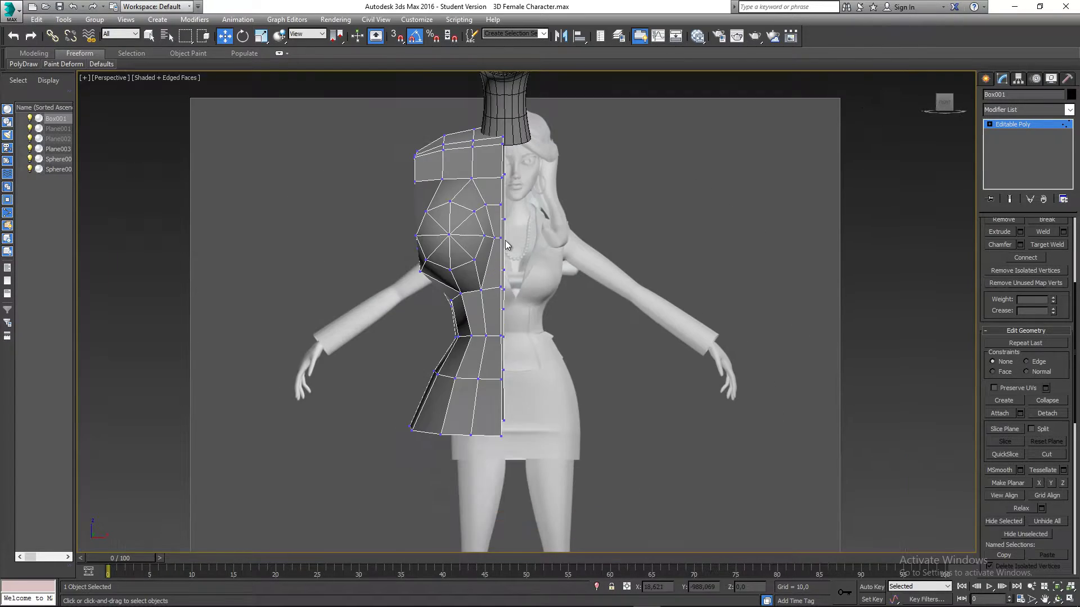
{"action": "middle_click_drag", "start_coordinate": [509, 244], "coordinate": [505, 216], "text": "alt"}
{"action": "left_click", "coordinate": [654, 249]}
{"action": "left_click", "coordinate": [461, 223]}
{"action": "left_click_drag", "start_coordinate": [494, 212], "coordinate": [484, 215]}
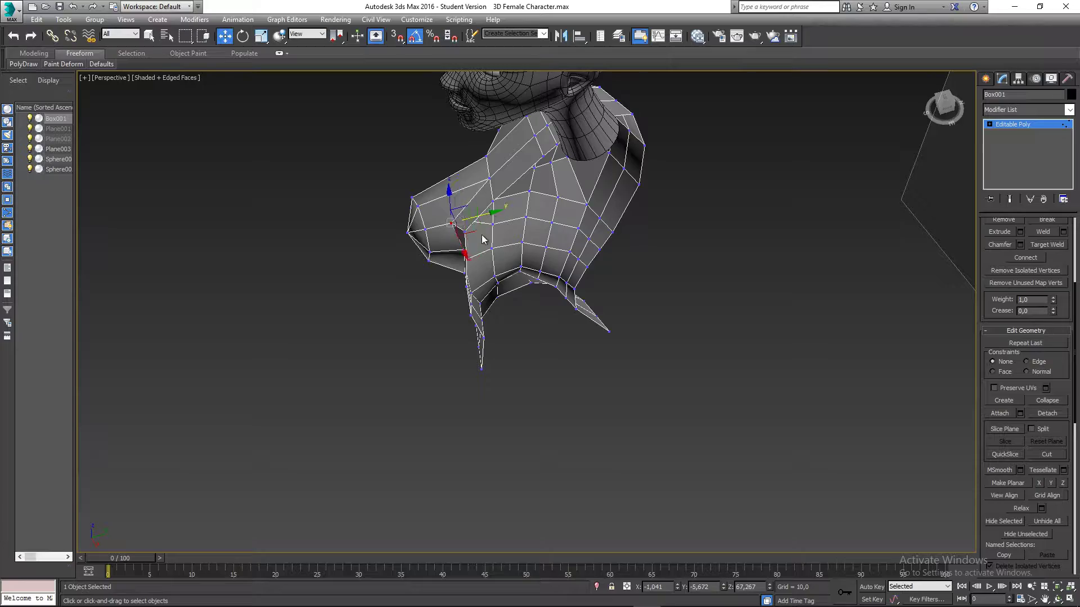
{"action": "mouse_move", "coordinate": [482, 239]}
{"action": "middle_mouse_down", "text": "alt"}
{"action": "mouse_move", "coordinate": [525, 243]}
{"action": "mouse_move", "coordinate": [483, 244]}
{"action": "middle_mouse_up", "text": "alt"}
- Move the breast's inner border vertex at mid-height forward along Y to about -6.404
{"action": "scroll", "coordinate": [467, 259], "scroll_direction": "up", "scroll_amount": 4}
{"action": "left_click", "coordinate": [470, 248]}
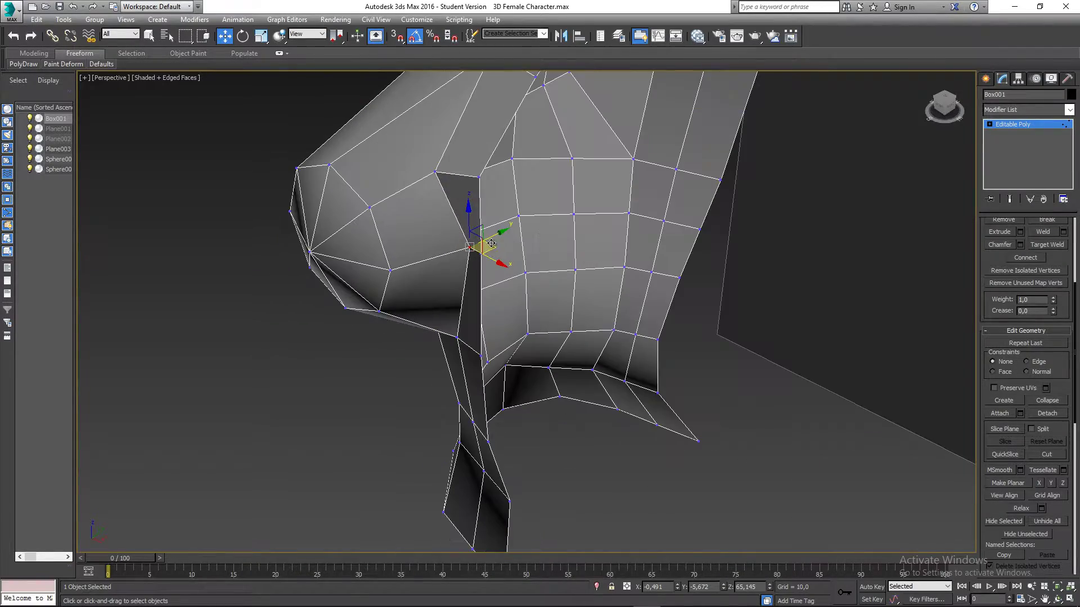
{"action": "left_click_drag", "start_coordinate": [495, 235], "coordinate": [480, 243]}
{"action": "middle_click_drag", "start_coordinate": [480, 243], "coordinate": [634, 270], "text": "alt"}
{"action": "scroll", "coordinate": [373, 197], "scroll_direction": "down", "scroll_amount": 4}
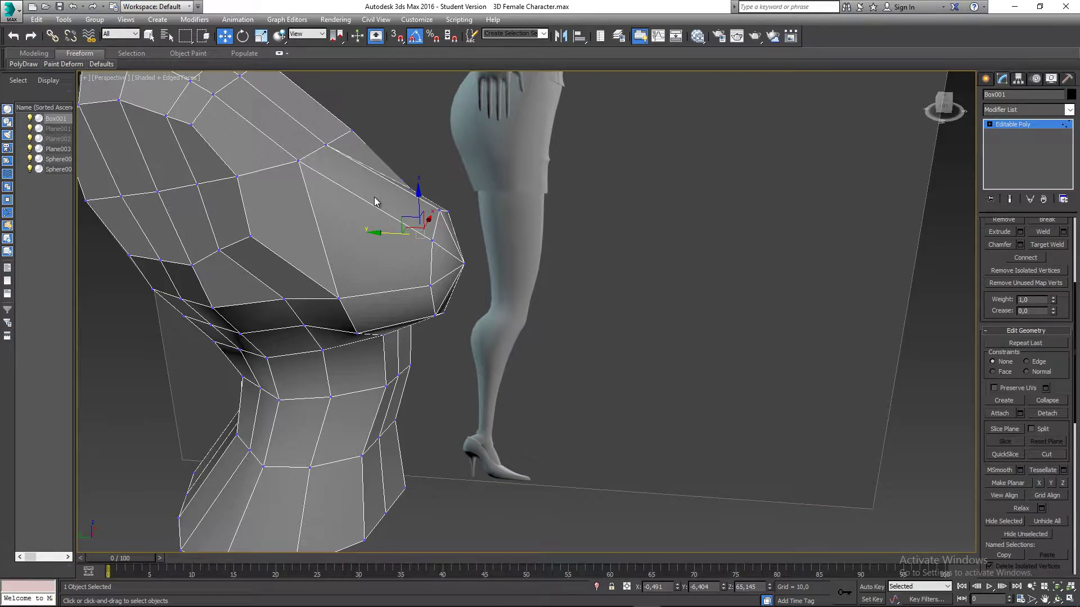
- Adjust the breast's upper ring vertices to the side reference in the Left view, to about Y -7.663 and Z 66.892
{"action": "middle_click_drag", "start_coordinate": [373, 197], "coordinate": [404, 170], "text": "alt"}
{"action": "key", "text": "l"}
{"action": "scroll", "coordinate": [404, 170], "scroll_direction": "up", "scroll_amount": 2}
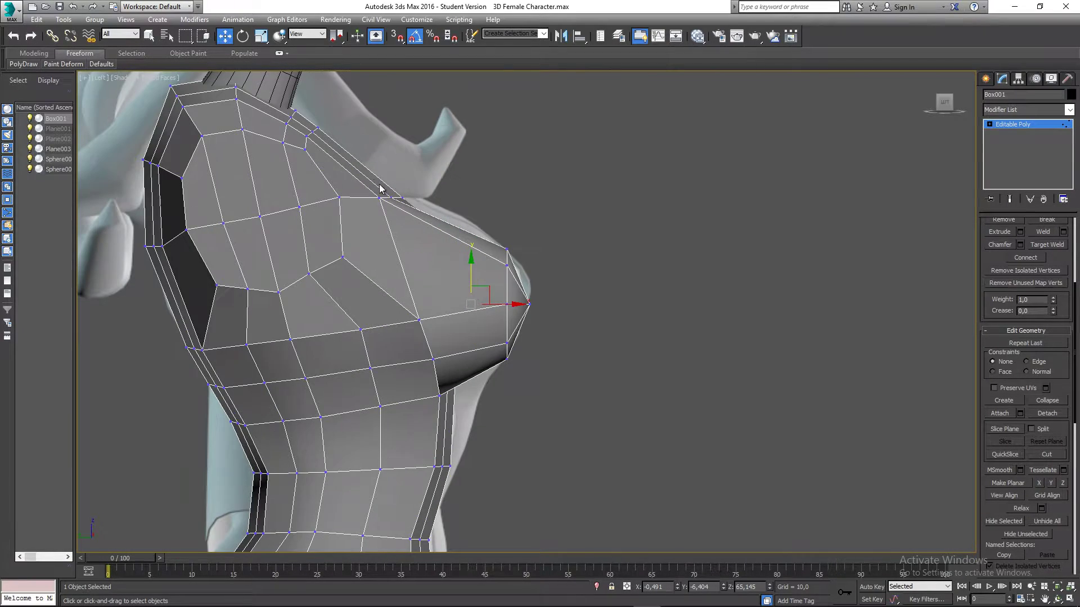
{"action": "left_click_drag", "start_coordinate": [426, 218], "coordinate": [426, 219]}
{"action": "left_click_drag", "start_coordinate": [406, 183], "coordinate": [408, 188]}
{"action": "middle_click_drag", "start_coordinate": [481, 189], "coordinate": [504, 139]}
{"action": "left_click_drag", "start_coordinate": [506, 224], "coordinate": [507, 223]}
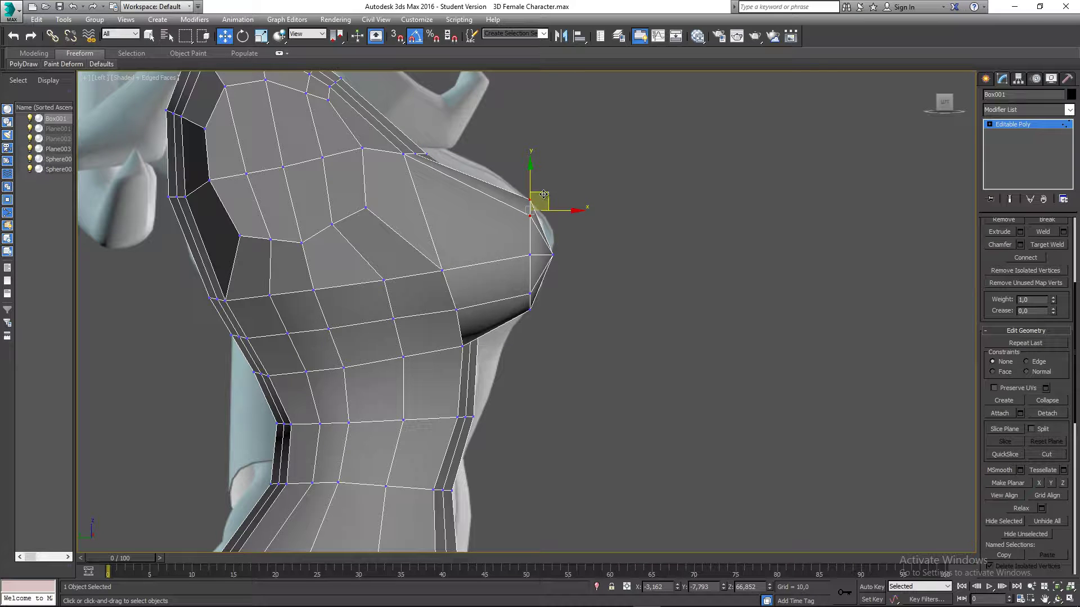
{"action": "middle_click_drag", "start_coordinate": [569, 278], "coordinate": [446, 242]}
{"action": "key", "text": "p"}
{"action": "scroll", "coordinate": [529, 246], "scroll_direction": "down", "scroll_amount": 3}
{"action": "scroll", "coordinate": [431, 251], "scroll_direction": "up", "scroll_amount": 6}
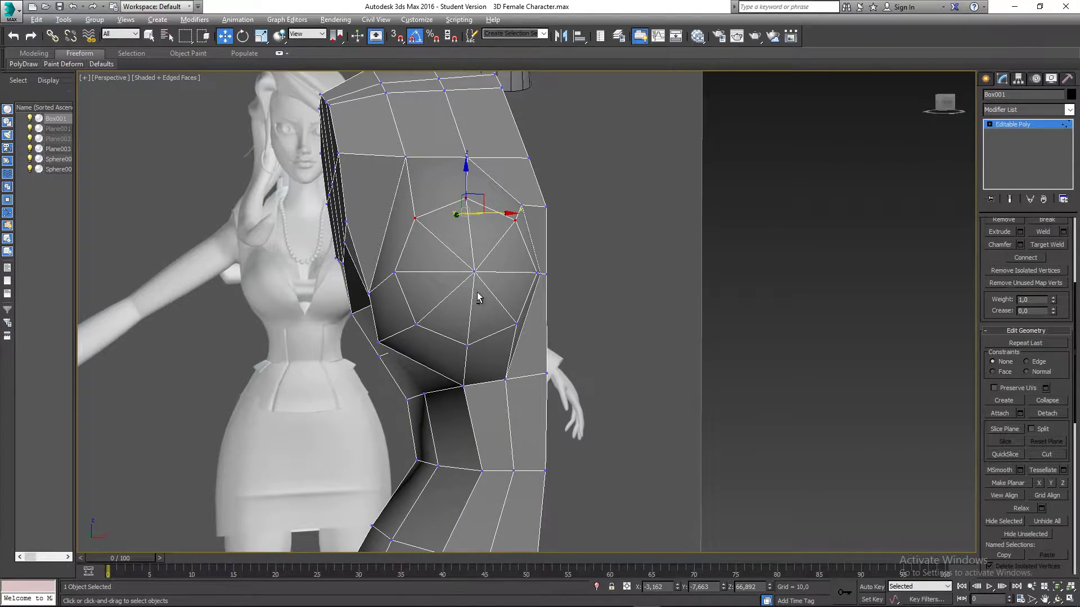
- Remove the four diagonal edges radiating from the breast's centre vertex
{"action": "middle_click_drag", "start_coordinate": [478, 297], "coordinate": [492, 278], "text": "alt"}
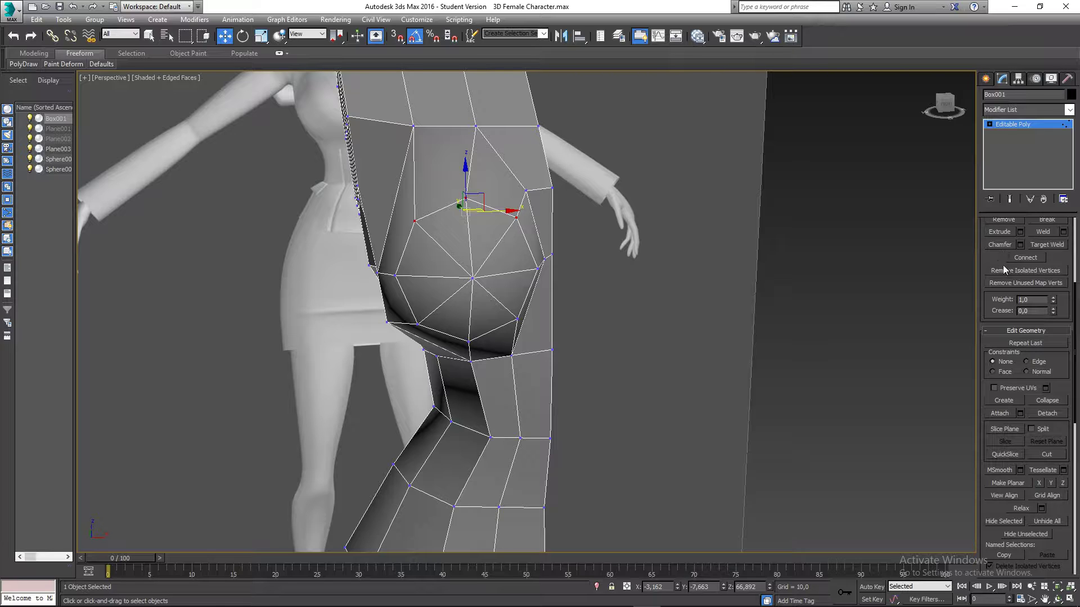
{"action": "scroll", "coordinate": [1003, 264], "scroll_direction": "up", "scroll_amount": 5}
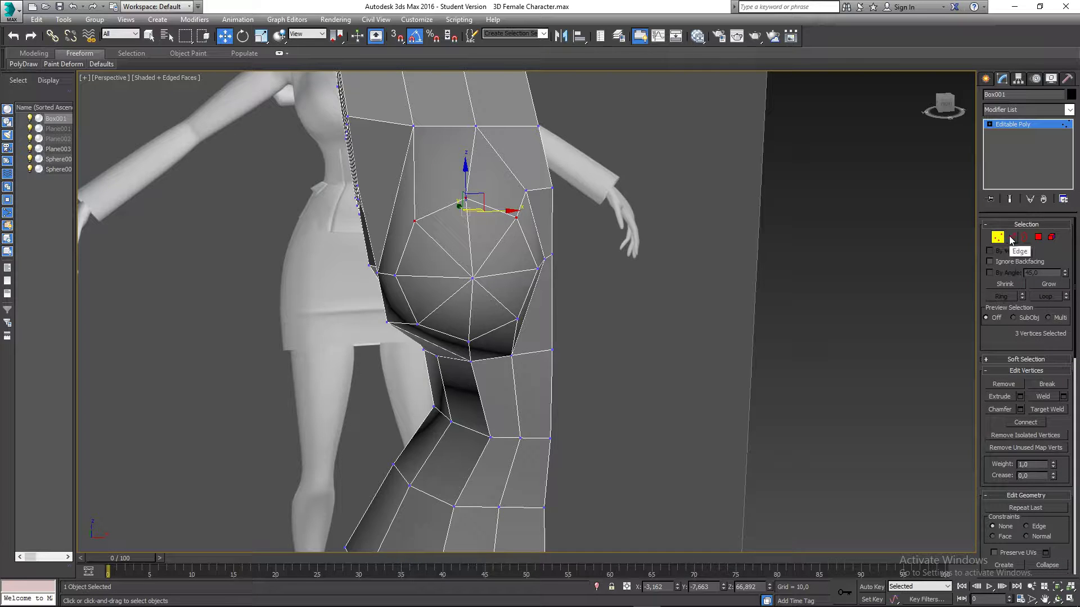
{"action": "left_click", "coordinate": [1011, 236]}
{"action": "left_click", "coordinate": [497, 243]}
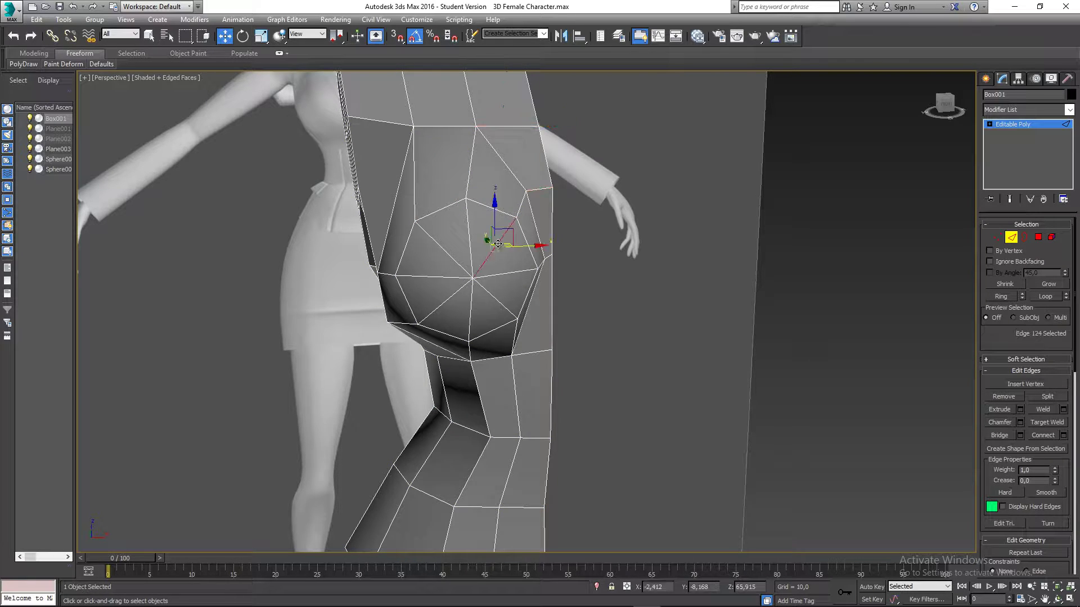
{"action": "left_click", "coordinate": [492, 304], "text": "ctrl"}
{"action": "left_click", "coordinate": [450, 298], "text": "ctrl"}
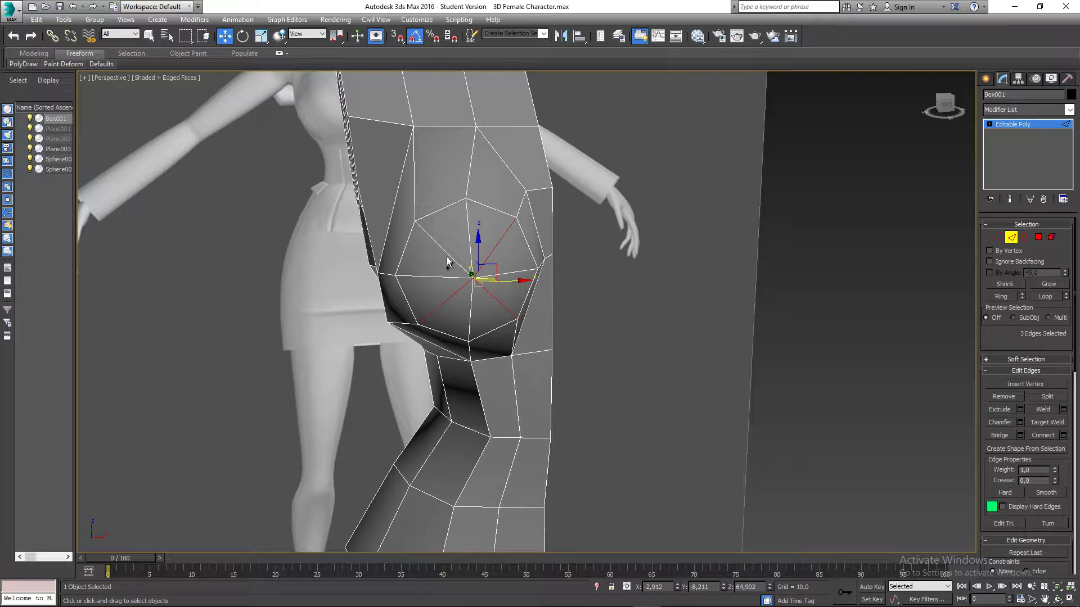
{"action": "left_click", "coordinate": [447, 255], "text": "ctrl"}
{"action": "left_click", "coordinate": [484, 307]}
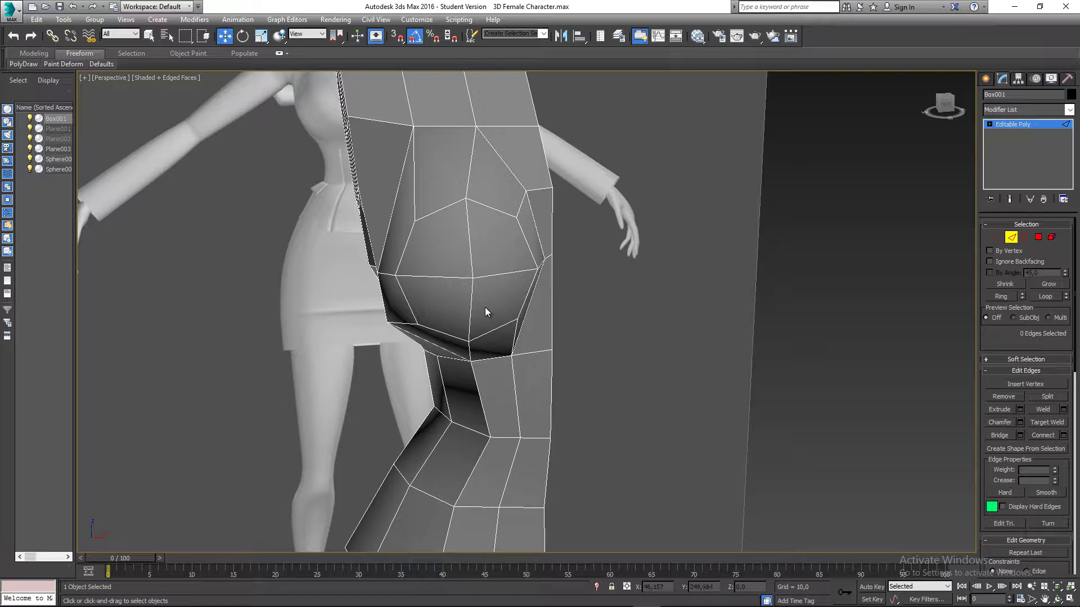
- Inset the four front polygons of the breast as a group by about 1.065
{"action": "middle_click_drag", "start_coordinate": [480, 281], "coordinate": [558, 283], "text": "alt"}
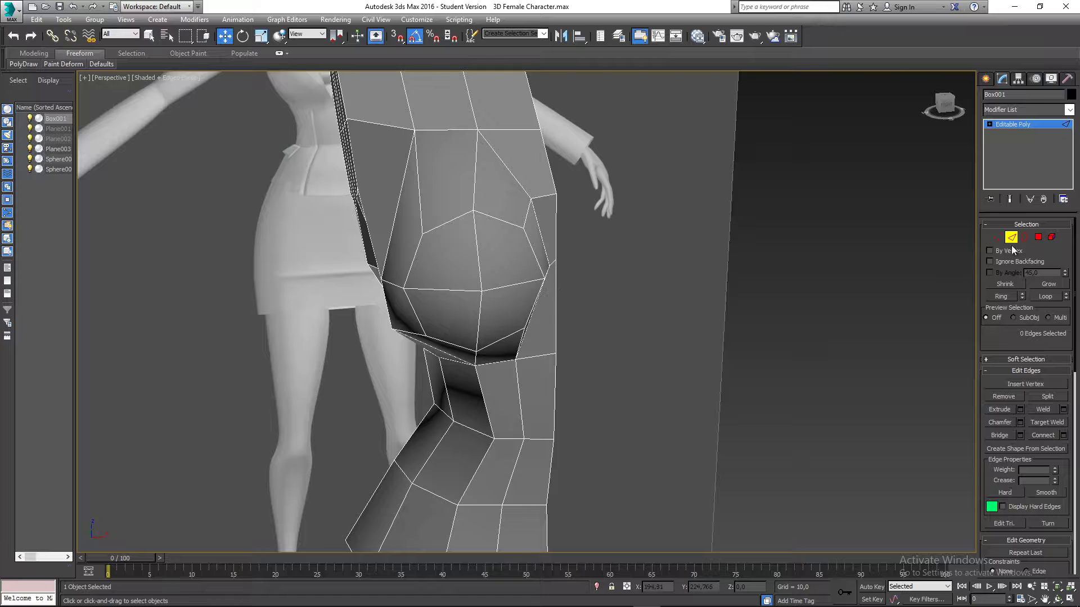
{"action": "left_click", "coordinate": [1038, 242]}
{"action": "left_click", "coordinate": [454, 271]}
{"action": "left_click", "coordinate": [508, 258], "text": "ctrl"}
{"action": "left_click", "coordinate": [502, 314], "text": "ctrl"}
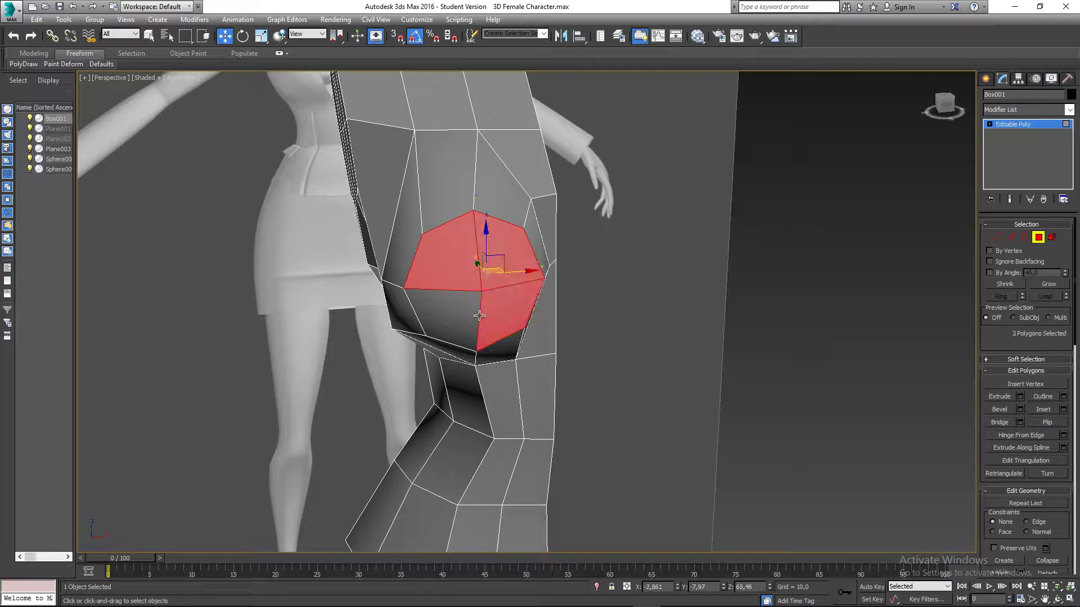
{"action": "left_click", "coordinate": [453, 315], "text": "ctrl"}
{"action": "middle_click_drag", "start_coordinate": [500, 321], "coordinate": [486, 319], "text": "alt"}
{"action": "key", "text": "f"}
{"action": "scroll", "coordinate": [454, 247], "scroll_direction": "up", "scroll_amount": 5}
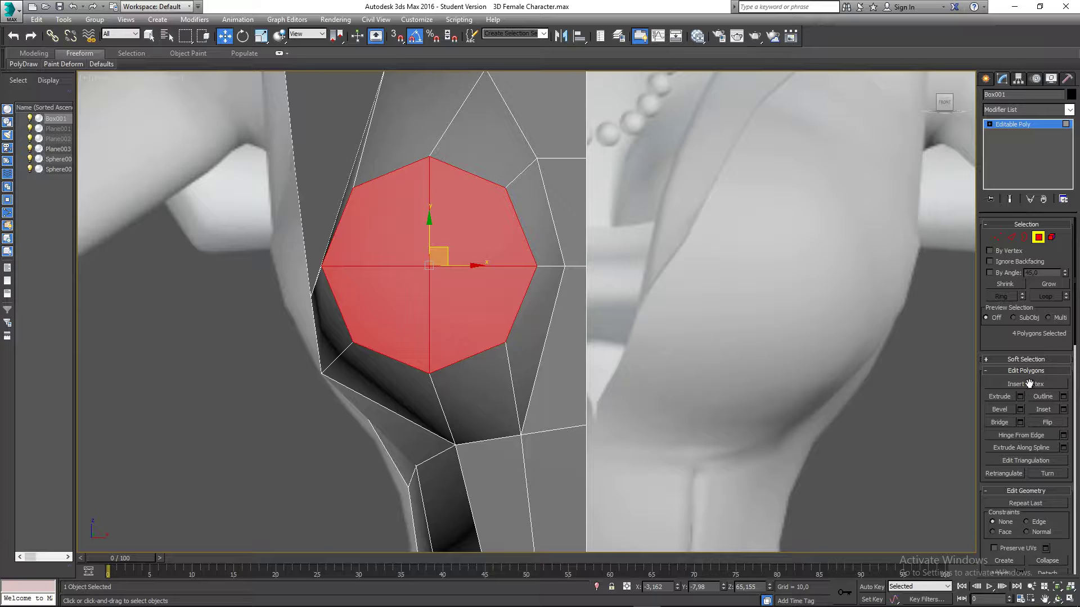
{"action": "left_click", "coordinate": [1063, 410]}
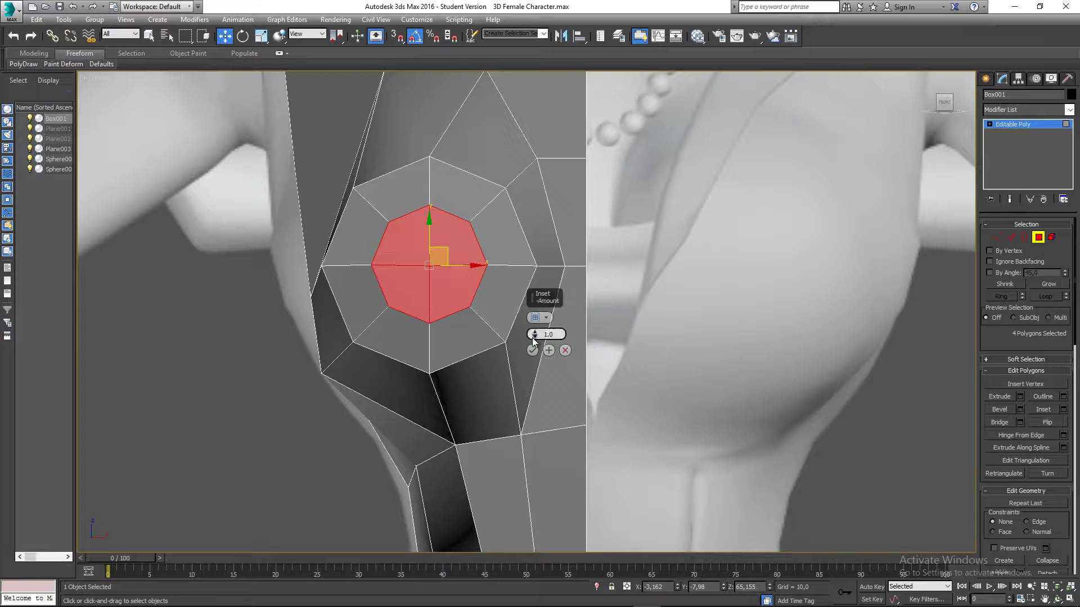
{"action": "left_click_drag", "start_coordinate": [532, 331], "coordinate": [533, 329]}
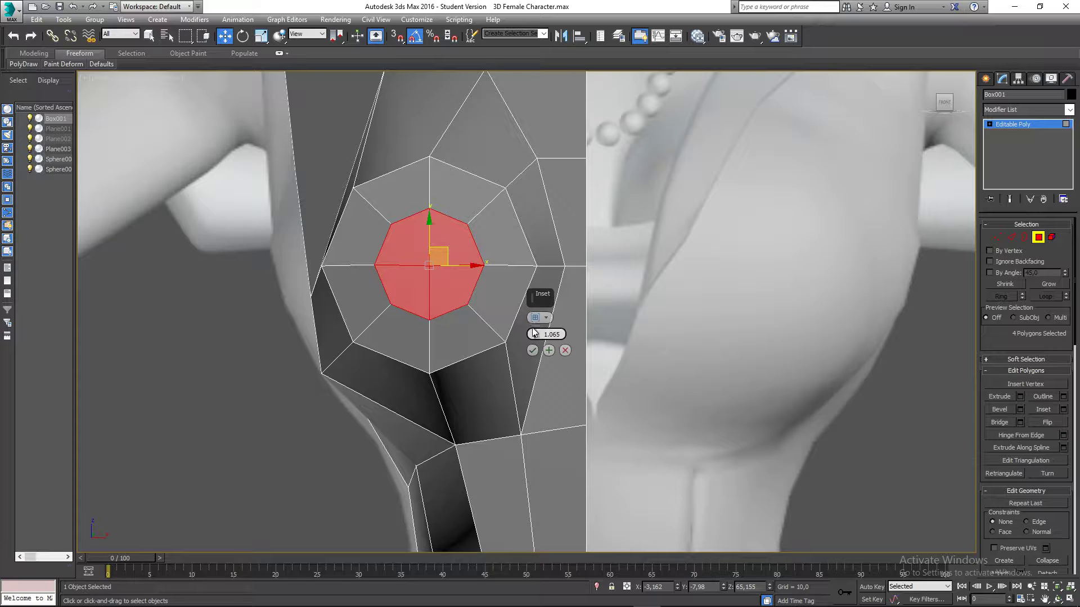
{"action": "left_click", "coordinate": [533, 350]}
- Move the inset polygons slightly forward in the Left view, to about Y -8.401
{"action": "scroll", "coordinate": [513, 349], "scroll_direction": "down", "scroll_amount": 4}
{"action": "middle_click_drag", "start_coordinate": [495, 342], "coordinate": [526, 342], "text": "alt"}
{"action": "key", "text": "p"}
{"action": "scroll", "coordinate": [526, 342], "scroll_direction": "up", "scroll_amount": 2}
{"action": "scroll", "coordinate": [482, 319], "scroll_direction": "down", "scroll_amount": 3}
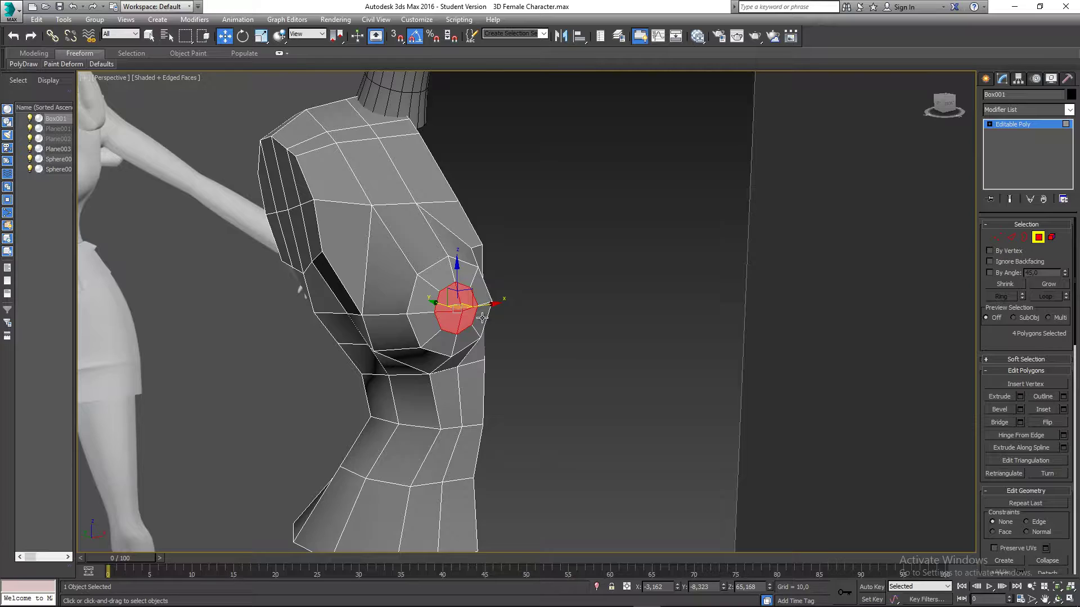
{"action": "key", "text": "l"}
{"action": "middle_click_drag", "start_coordinate": [531, 228], "coordinate": [513, 264]}
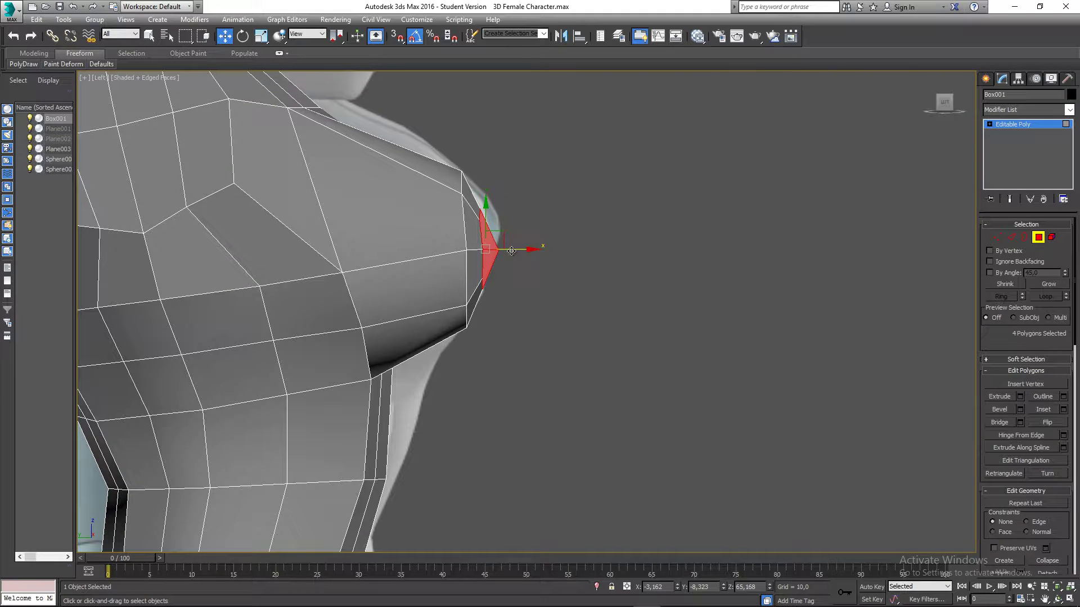
{"action": "left_click_drag", "start_coordinate": [511, 251], "coordinate": [512, 248]}
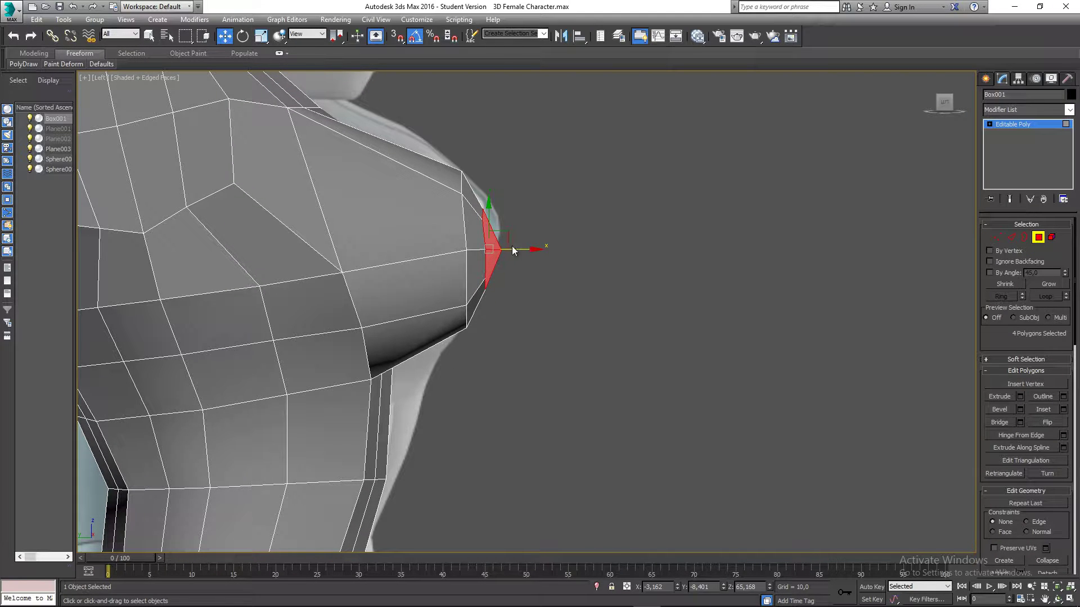
- Flatten the breast tip by moving its centre vertex back to about Y -8.482
{"action": "key", "text": "1"}
{"action": "scroll", "coordinate": [513, 249], "scroll_direction": "up", "scroll_amount": 3}
{"action": "left_click", "coordinate": [492, 258]}
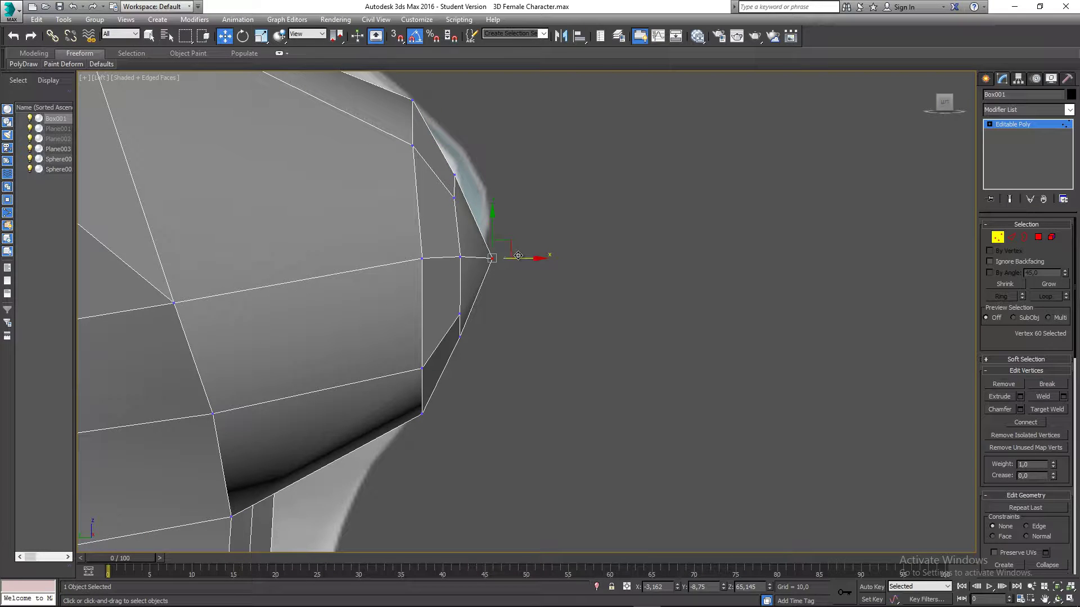
{"action": "left_click_drag", "start_coordinate": [520, 253], "coordinate": [503, 254]}
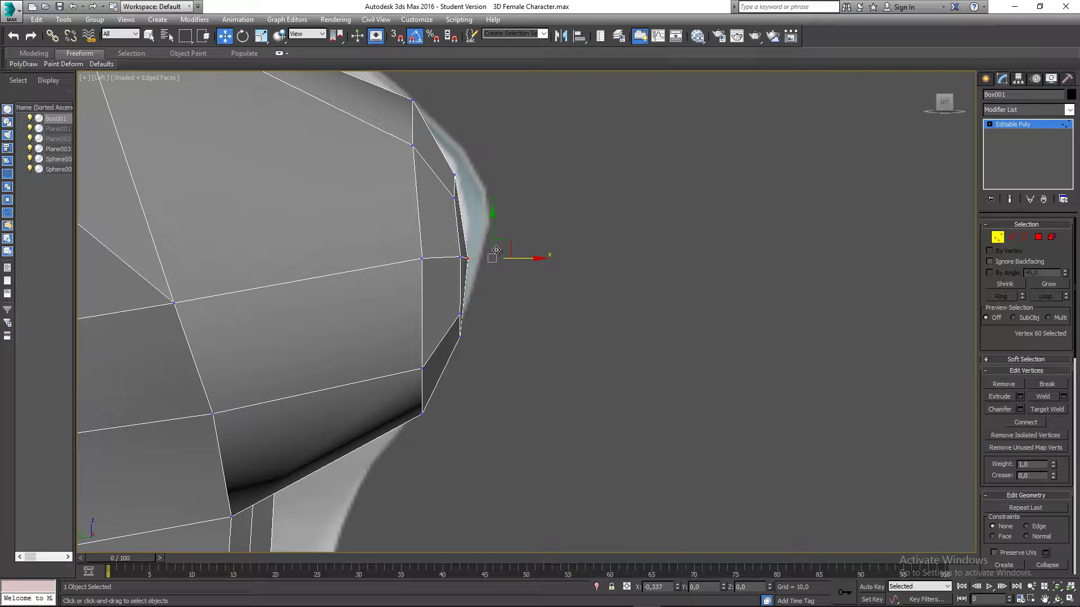
{"action": "scroll", "coordinate": [497, 267], "scroll_direction": "down", "scroll_amount": 5}
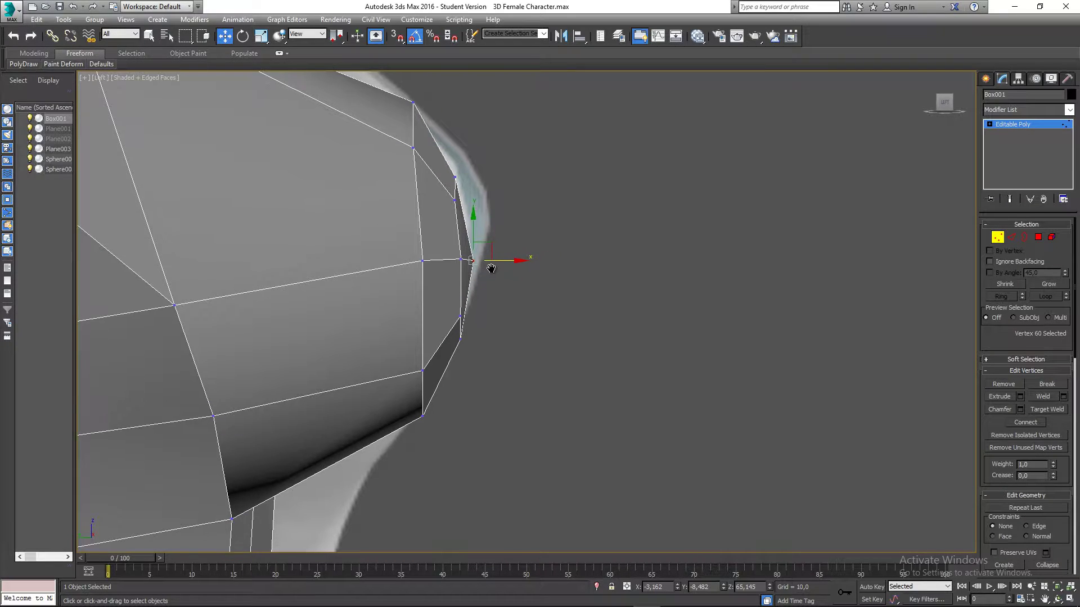
- Move the breast's outer eight-edge loop back towards the body, to about Y -6.77
{"action": "key", "text": "2"}
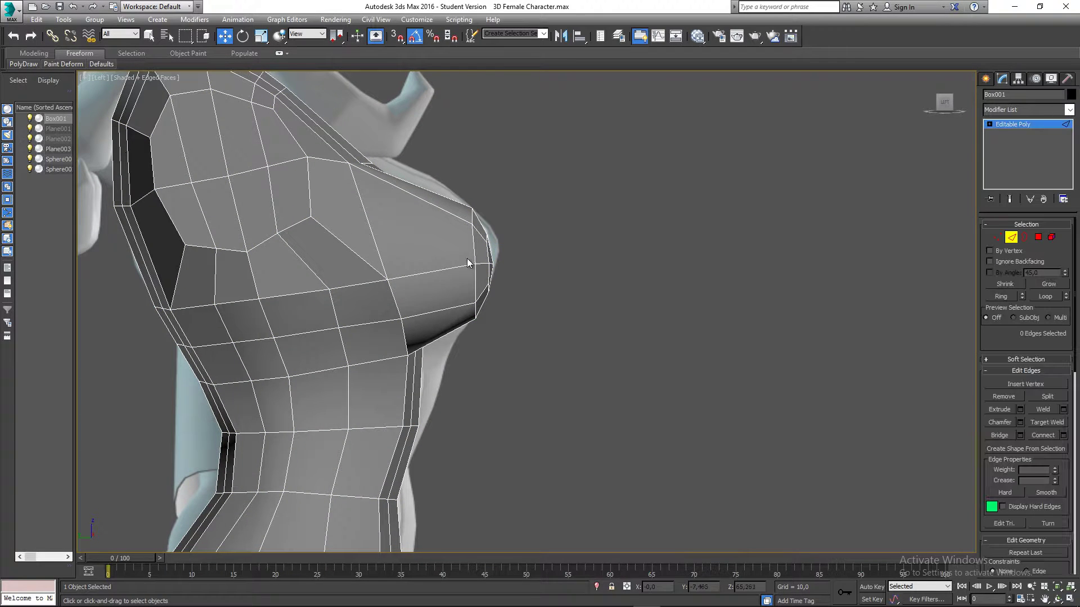
{"action": "left_click_drag", "start_coordinate": [512, 263], "coordinate": [487, 265]}
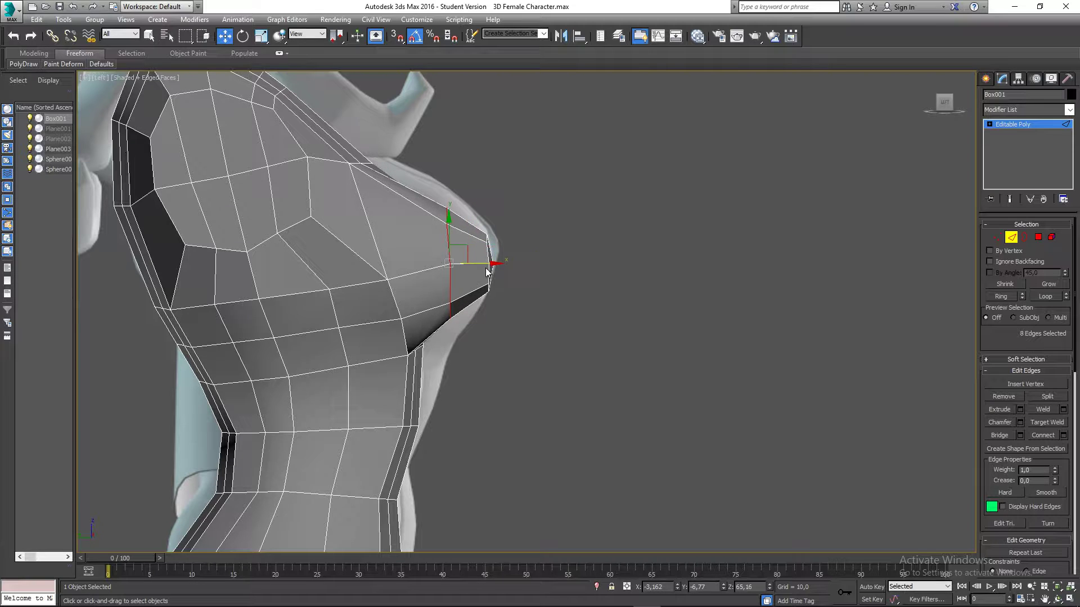
{"action": "middle_click_drag", "start_coordinate": [487, 273], "coordinate": [486, 284]}
- Connect the ring of eight edges between the breast's outer and inner loops to add a new edge loop
{"action": "left_click", "coordinate": [470, 301]}
{"action": "left_click", "coordinate": [466, 275], "text": "shift"}
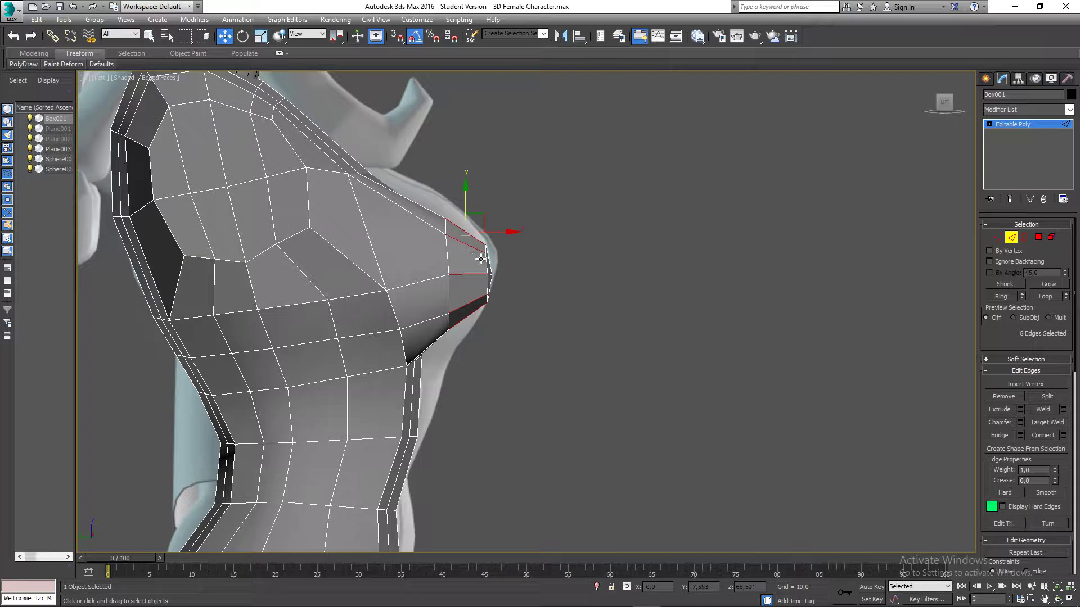
{"action": "left_click", "coordinate": [1043, 435]}
{"action": "scroll", "coordinate": [441, 278], "scroll_direction": "up", "scroll_amount": 5}
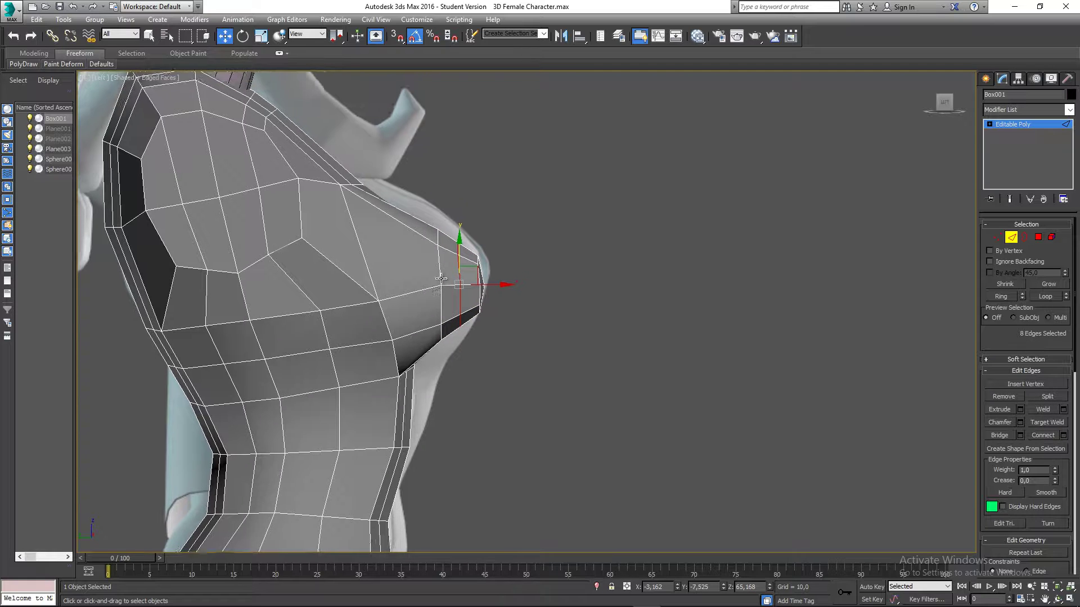
- Scale up the breast's outer loop and the newly connected loop uniformly to follow the side reference's contour
{"action": "key", "text": "r"}
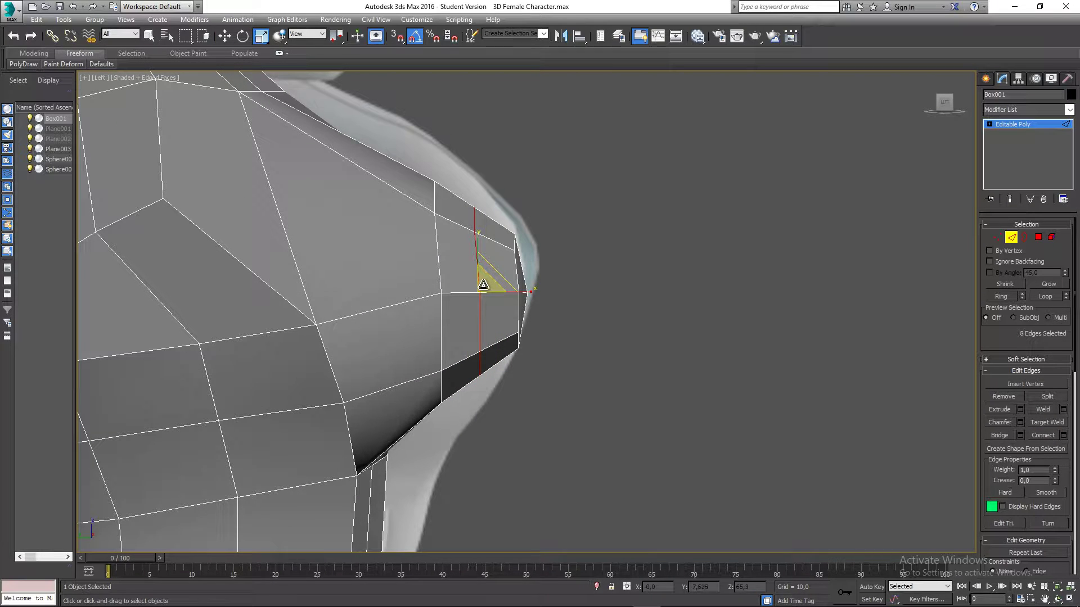
{"action": "mouse_move", "coordinate": [484, 285]}
{"action": "left_mouse_down"}
{"action": "mouse_move", "coordinate": [487, 274]}
{"action": "mouse_move", "coordinate": [446, 277]}
{"action": "mouse_move", "coordinate": [484, 280]}
{"action": "left_mouse_up"}
{"action": "left_click", "coordinate": [437, 263]}
{"action": "double_click", "coordinate": [437, 263]}
{"action": "double_click", "coordinate": [478, 268]}
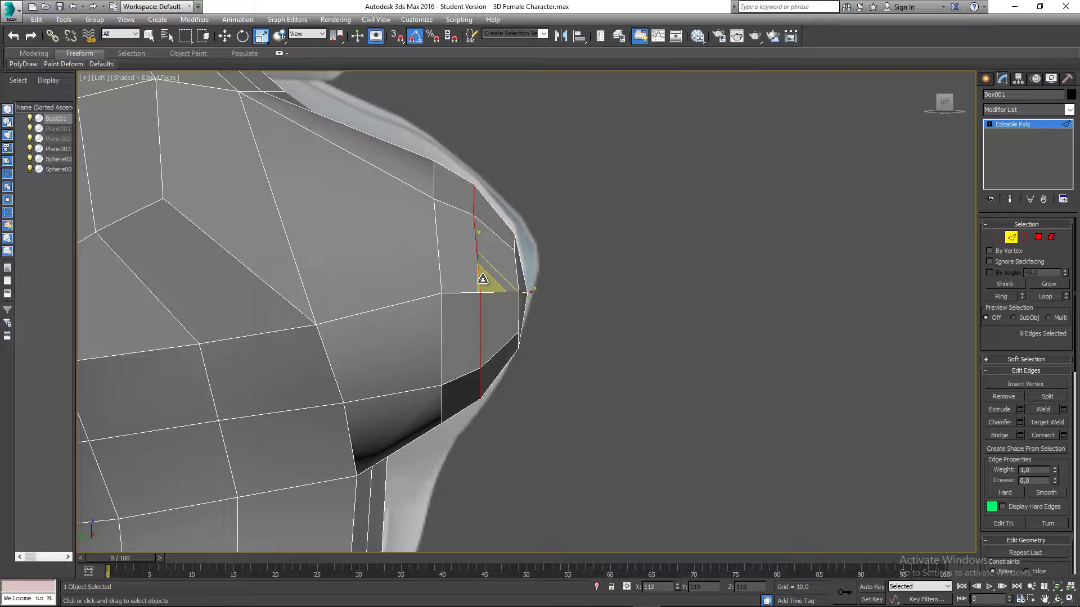
- Select all eight edges of the innermost loop around the breast tip, with the Scale tool active in the Left view
{"action": "double_click", "coordinate": [518, 274]}
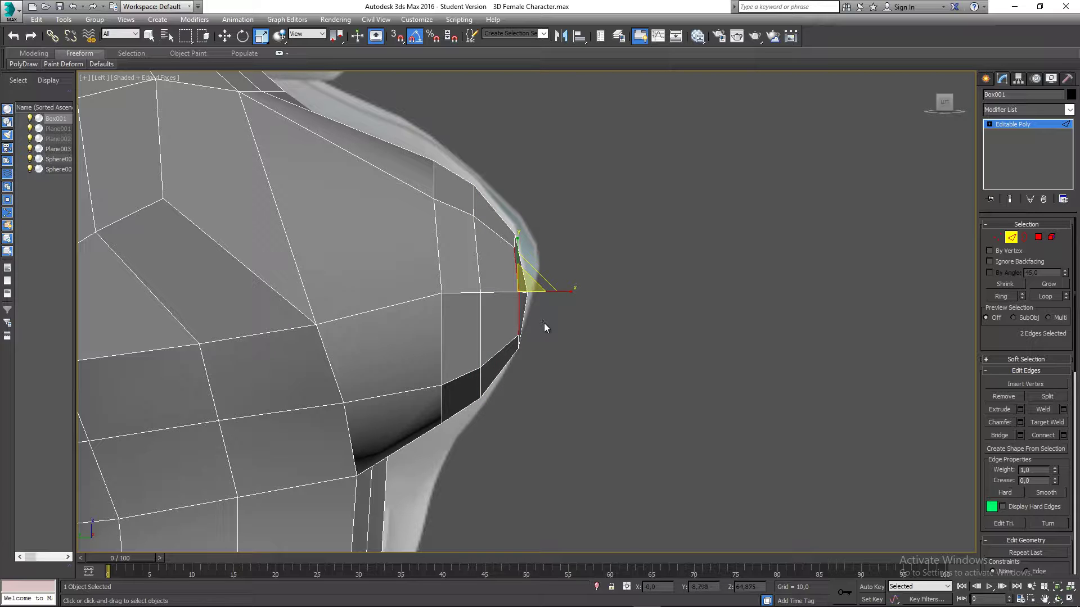
{"action": "mouse_move", "coordinate": [545, 325]}
{"action": "middle_mouse_down", "text": "alt"}
{"action": "mouse_move", "coordinate": [472, 322]}
{"action": "mouse_move", "coordinate": [535, 341]}
{"action": "middle_mouse_up", "text": "alt"}
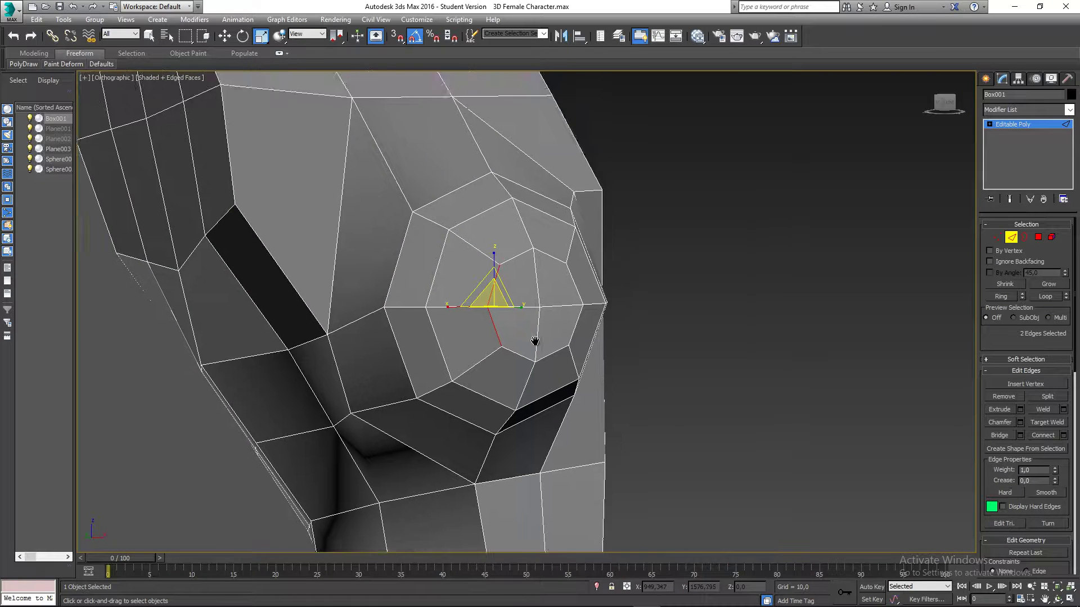
{"action": "key", "text": "p"}
{"action": "left_click", "coordinate": [486, 388], "text": "ctrl"}
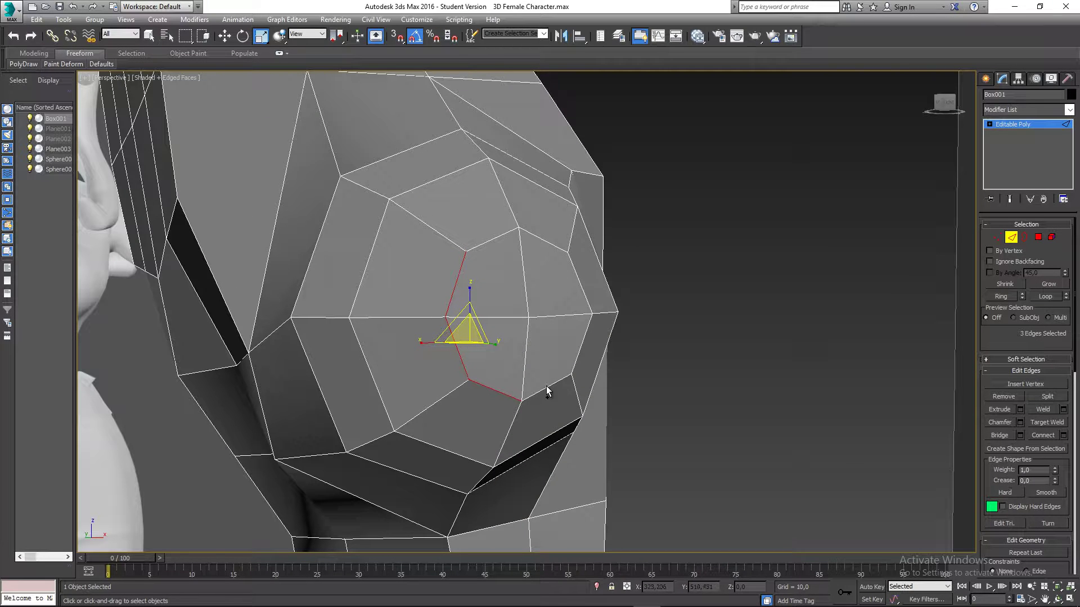
{"action": "left_click", "coordinate": [546, 388], "text": "ctrl"}
{"action": "left_click", "coordinate": [586, 331], "text": "ctrl"}
{"action": "left_click", "coordinate": [585, 294], "text": "ctrl"}
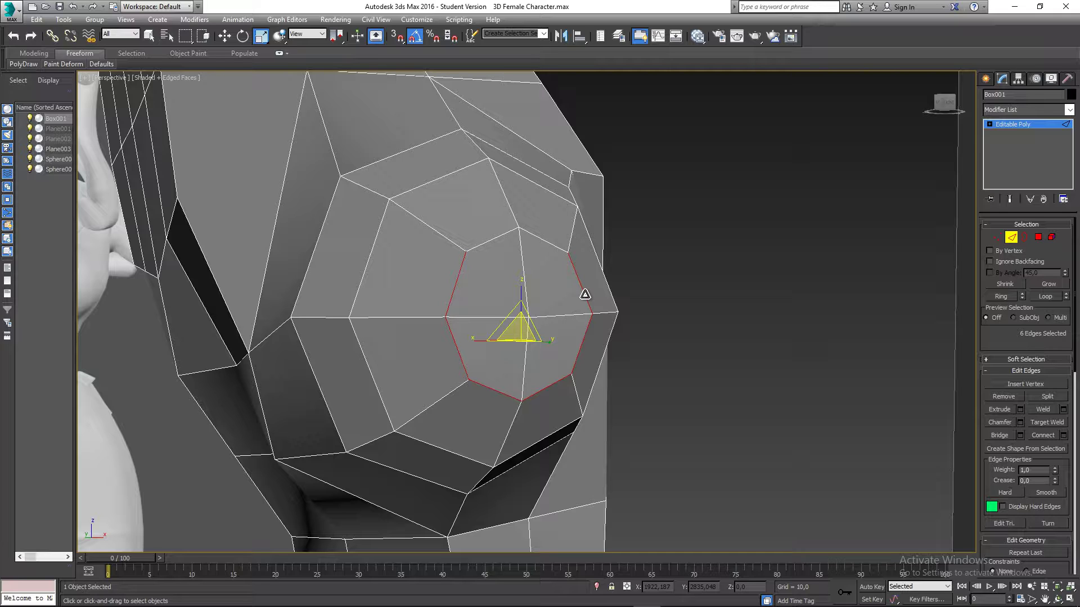
{"action": "key", "text": "l"}
{"action": "left_click", "coordinate": [513, 187], "text": "ctrl"}
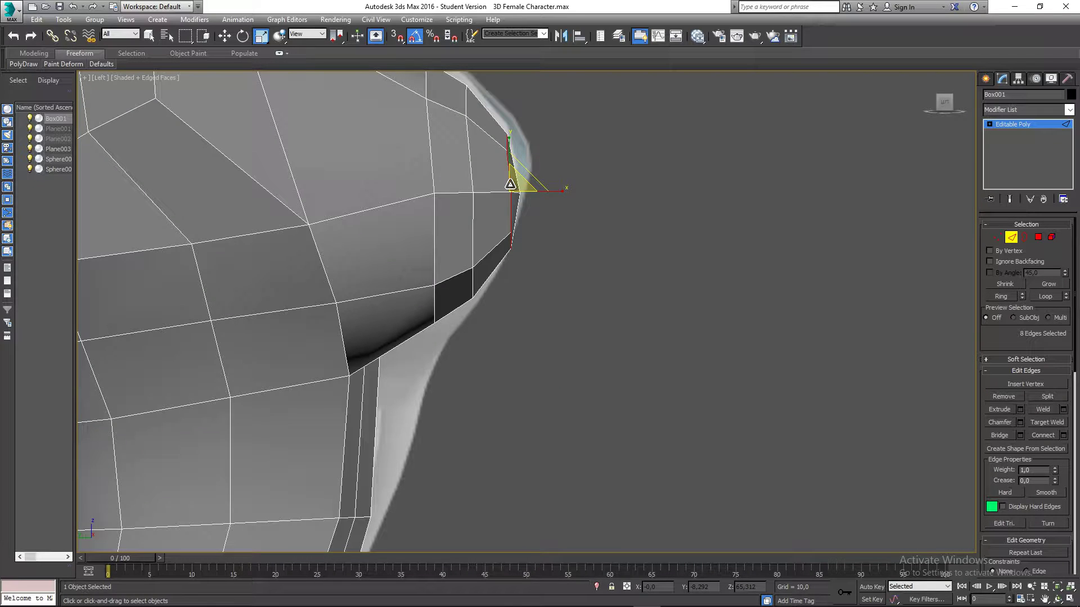
{"action": "scroll", "coordinate": [513, 183], "scroll_direction": "down", "scroll_amount": 4}
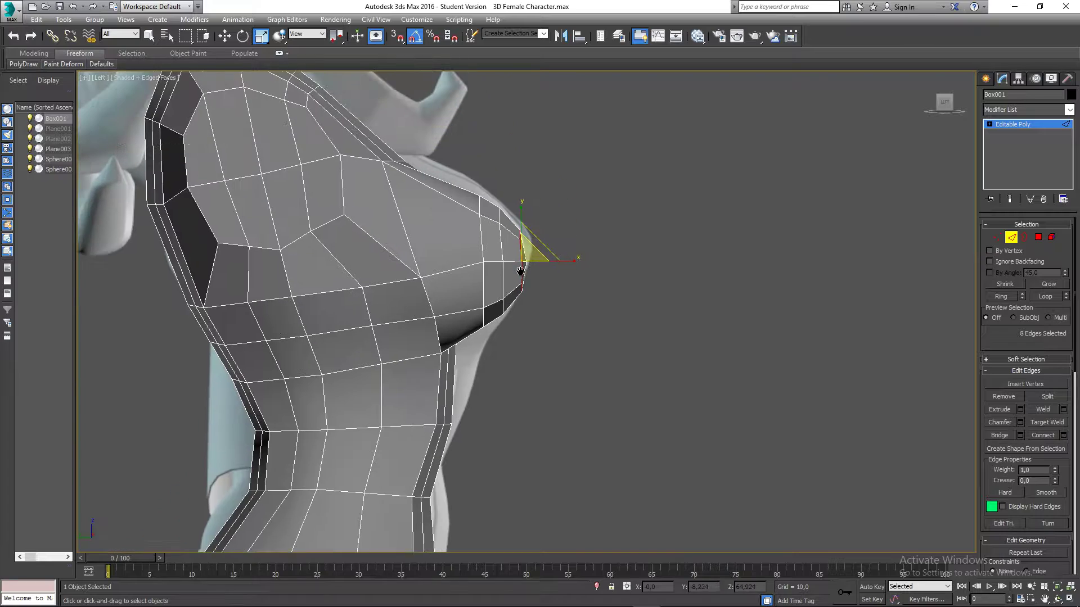
{"action": "middle_click_drag", "start_coordinate": [520, 269], "coordinate": [524, 294]}
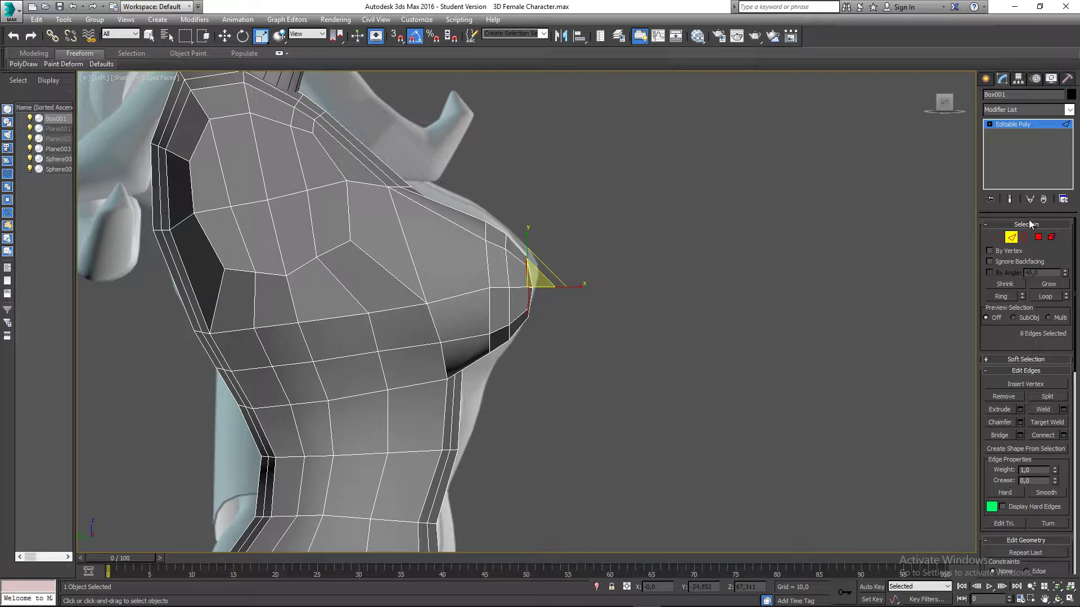
- Examine the reshaped breast and torso from several angles in the Perspective view
{"action": "left_click", "coordinate": [1013, 240]}
{"action": "key", "text": "p"}
{"action": "scroll", "coordinate": [584, 251], "scroll_direction": "down", "scroll_amount": 4}
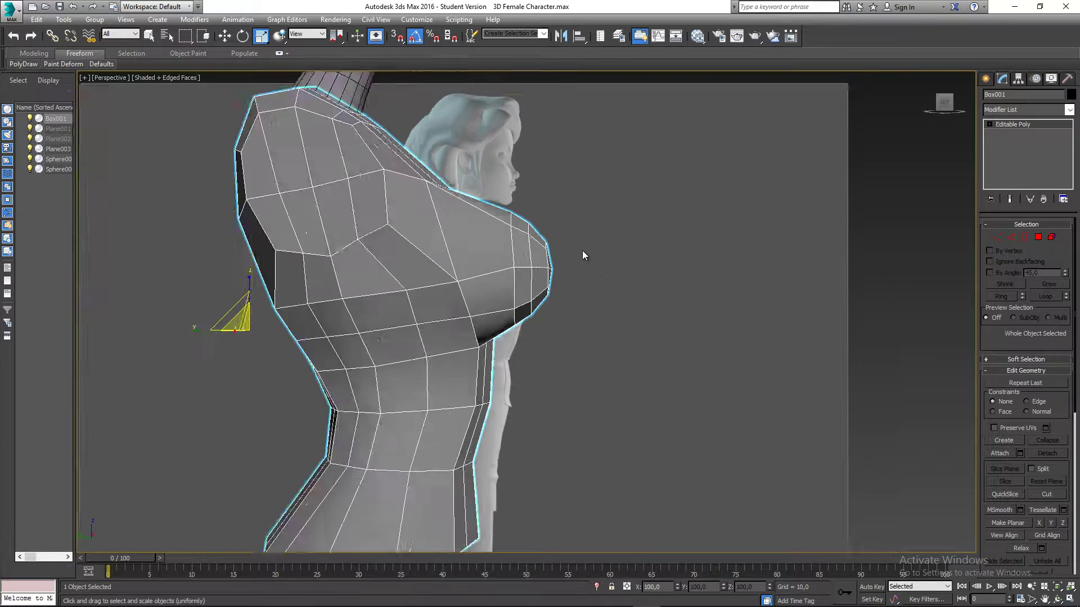
{"action": "middle_click_drag", "start_coordinate": [582, 251], "coordinate": [462, 279], "text": "alt"}
{"action": "left_click", "coordinate": [998, 238]}
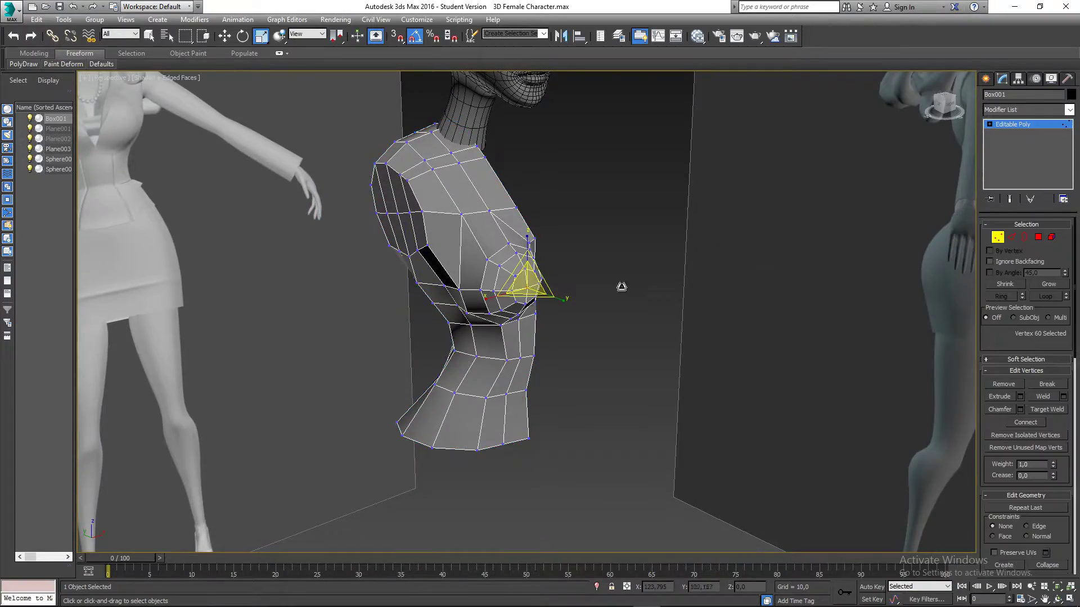
{"action": "middle_click_drag", "start_coordinate": [622, 287], "coordinate": [321, 275], "text": "alt"}
{"action": "middle_click_drag", "start_coordinate": [471, 293], "coordinate": [497, 271], "text": "alt"}
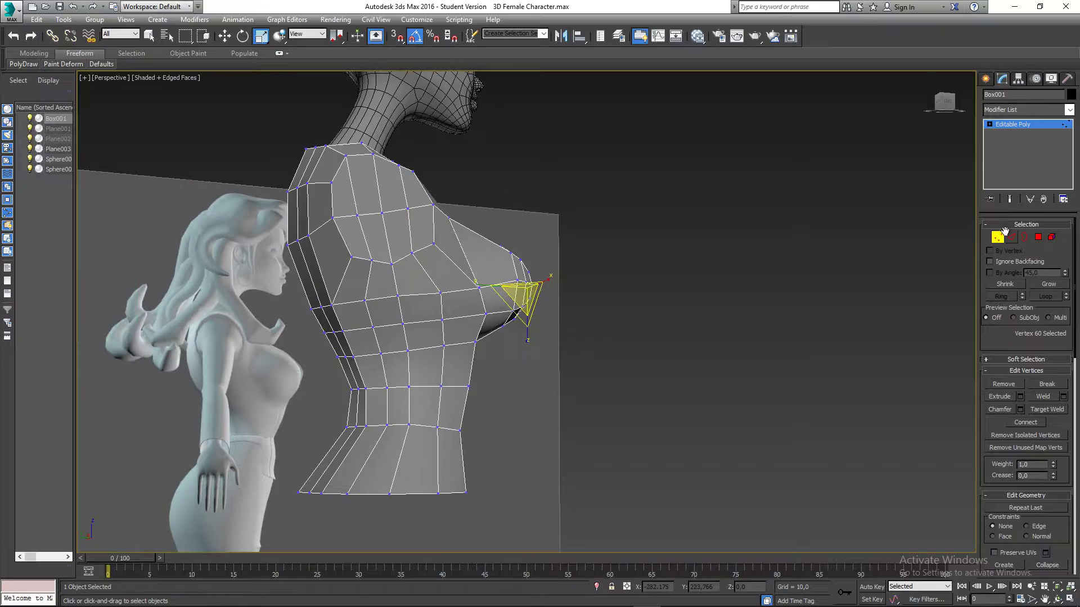
- Leave vertex editing, deselect the torso and save the scene
{"action": "left_click", "coordinate": [997, 238]}
{"action": "left_click", "coordinate": [690, 275]}
{"action": "middle_click_drag", "start_coordinate": [691, 276], "coordinate": [612, 299], "text": "alt"}
{"action": "middle_click_drag", "start_coordinate": [410, 277], "coordinate": [454, 240], "text": "alt"}
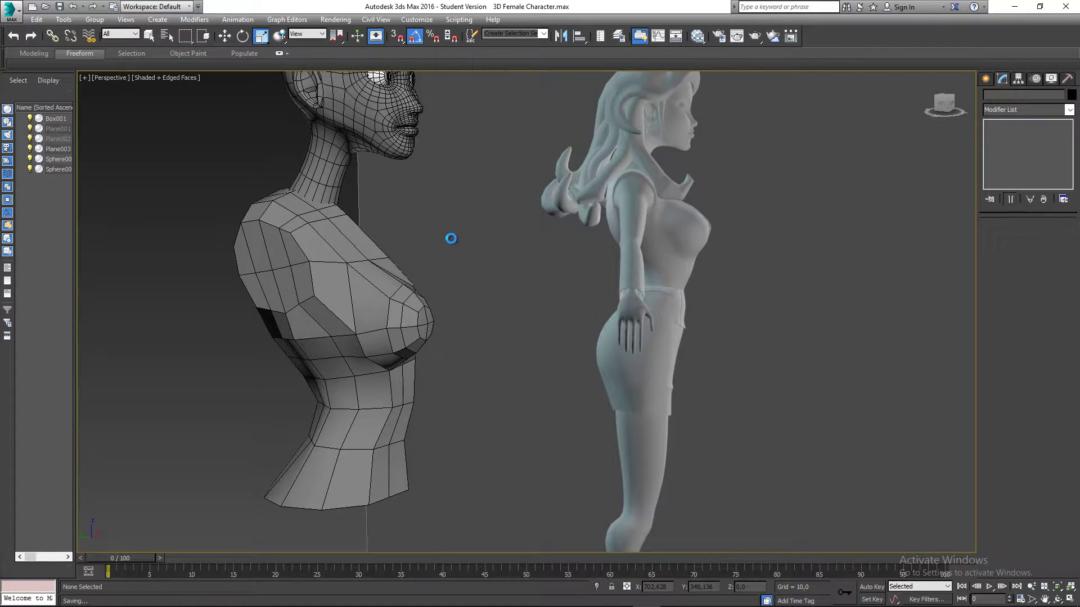
{"action": "scroll", "coordinate": [442, 238], "scroll_direction": "down", "scroll_amount": 5}
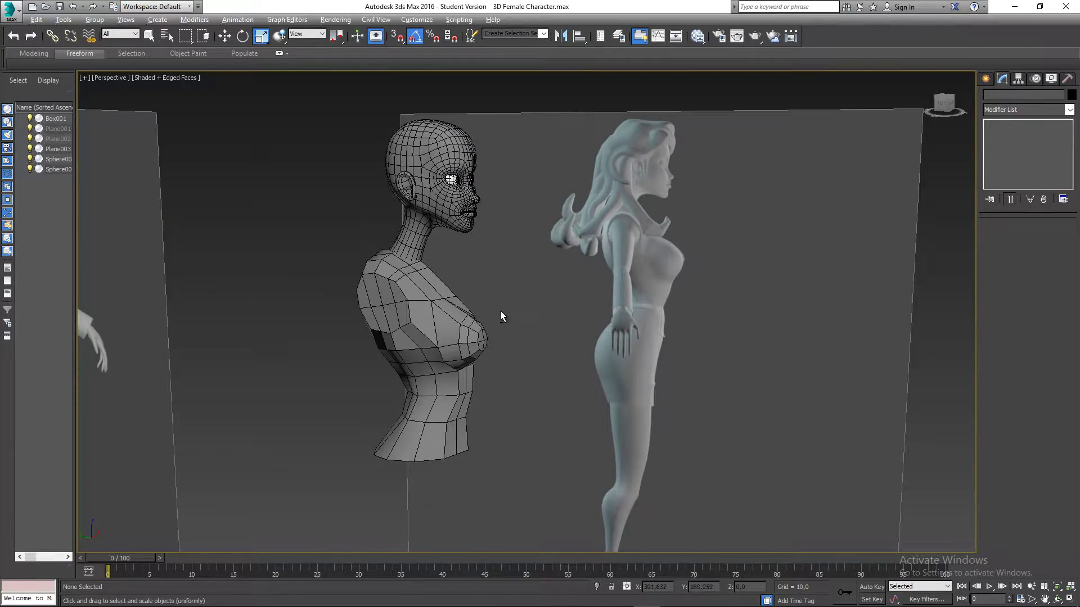
{"action": "mouse_move", "coordinate": [501, 311]}
{"action": "middle_mouse_down", "text": "alt"}
{"action": "mouse_move", "coordinate": [438, 311]}
{"action": "mouse_move", "coordinate": [513, 309]}
{"action": "middle_mouse_up", "text": "alt"}
{"action": "key", "text": "ctrl+s"}
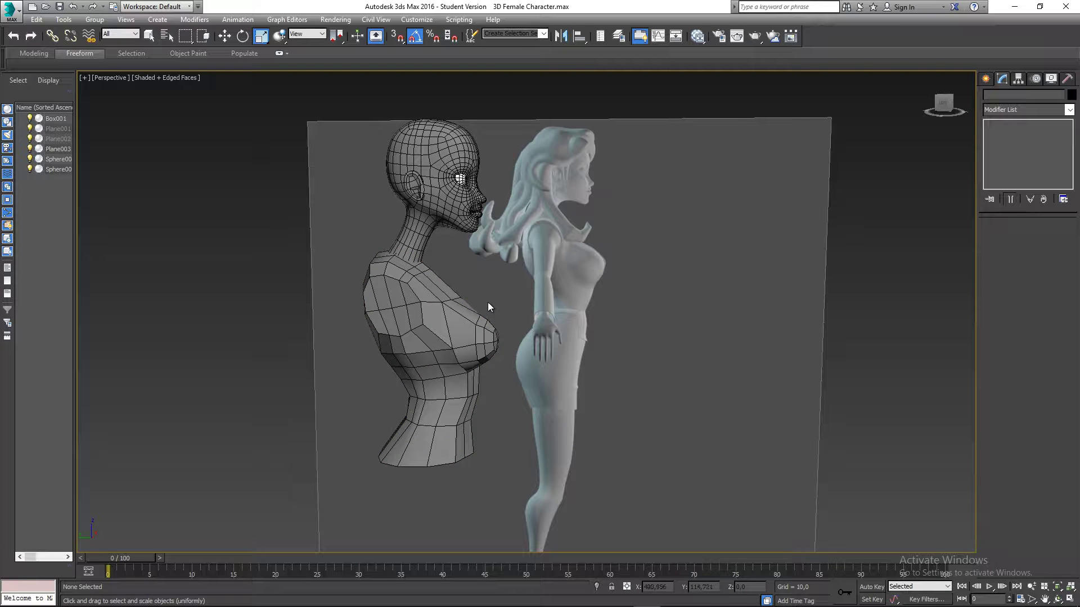
- Examine the head, face and neck up close, and the torso half below them, in the Perspective view
{"action": "middle_click_drag", "start_coordinate": [472, 270], "coordinate": [422, 268], "text": "alt"}
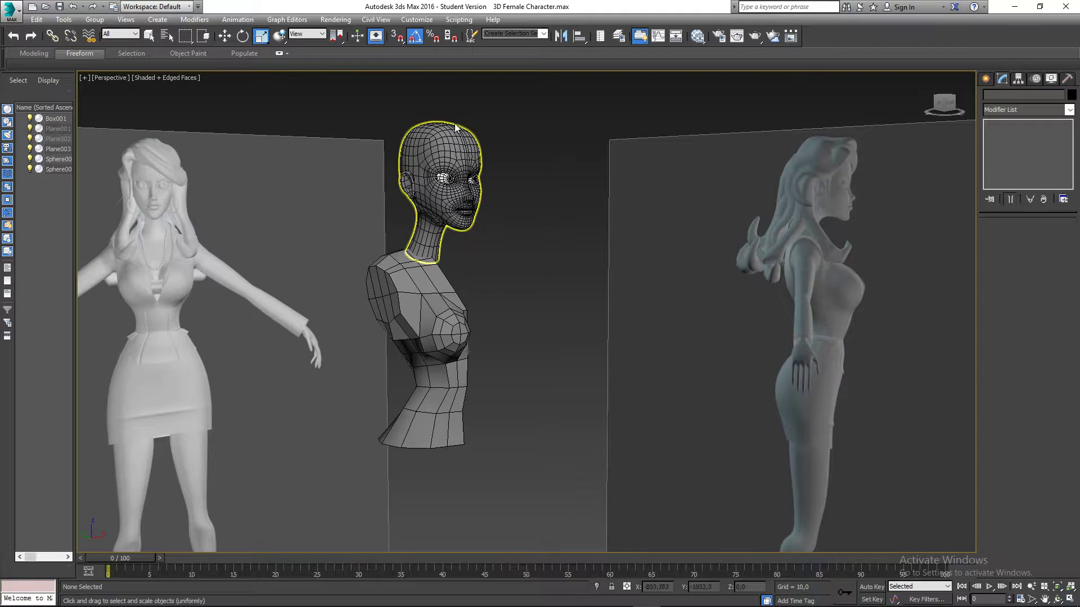
{"action": "scroll", "coordinate": [422, 159], "scroll_direction": "up", "scroll_amount": 3}
{"action": "scroll", "coordinate": [421, 160], "scroll_direction": "up", "scroll_amount": 2}
{"action": "left_click", "coordinate": [421, 159]}
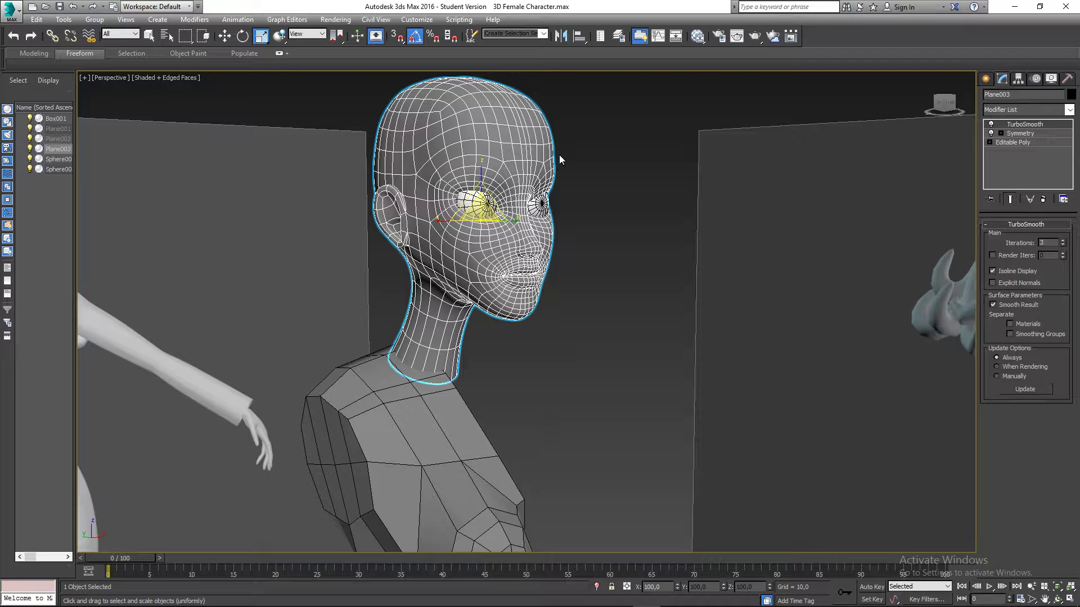
{"action": "key", "text": "w"}
{"action": "left_click", "coordinate": [589, 173]}
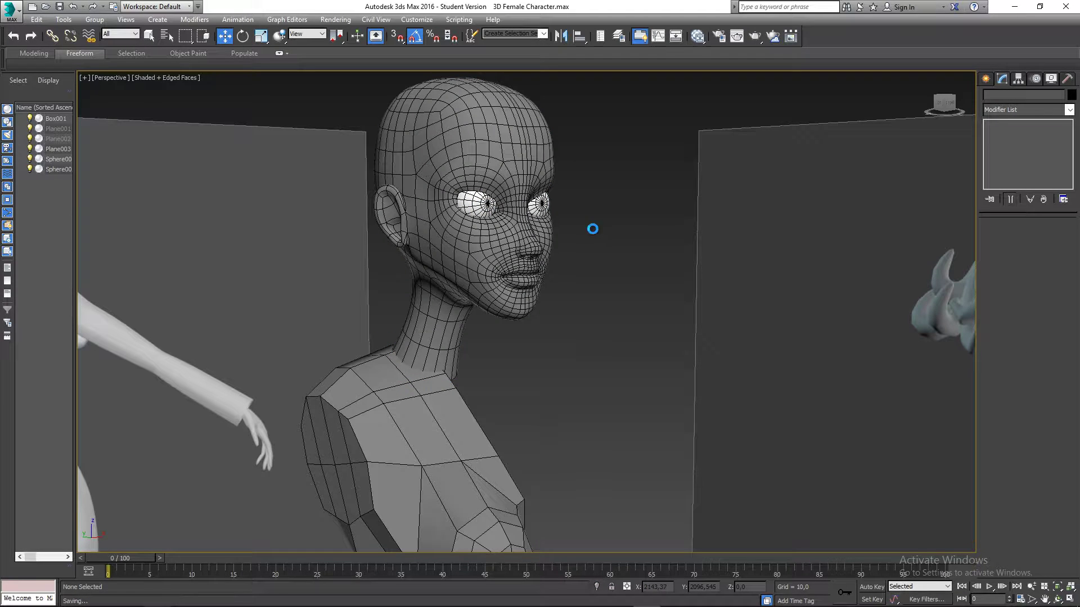
{"action": "left_click", "coordinate": [450, 220]}
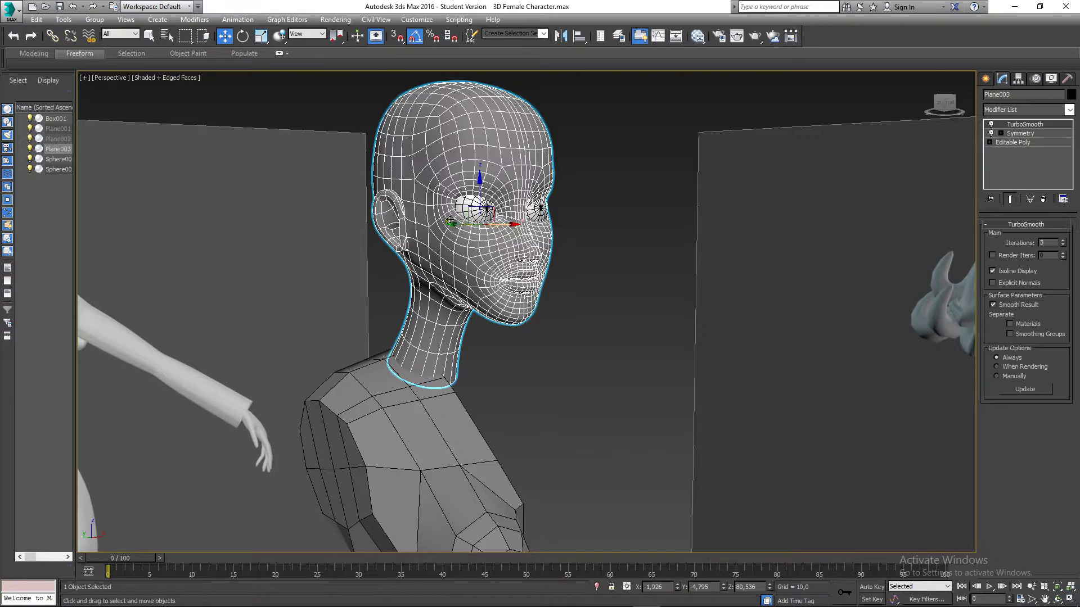
{"action": "left_click", "coordinate": [597, 288]}
{"action": "scroll", "coordinate": [517, 280], "scroll_direction": "up", "scroll_amount": 8}
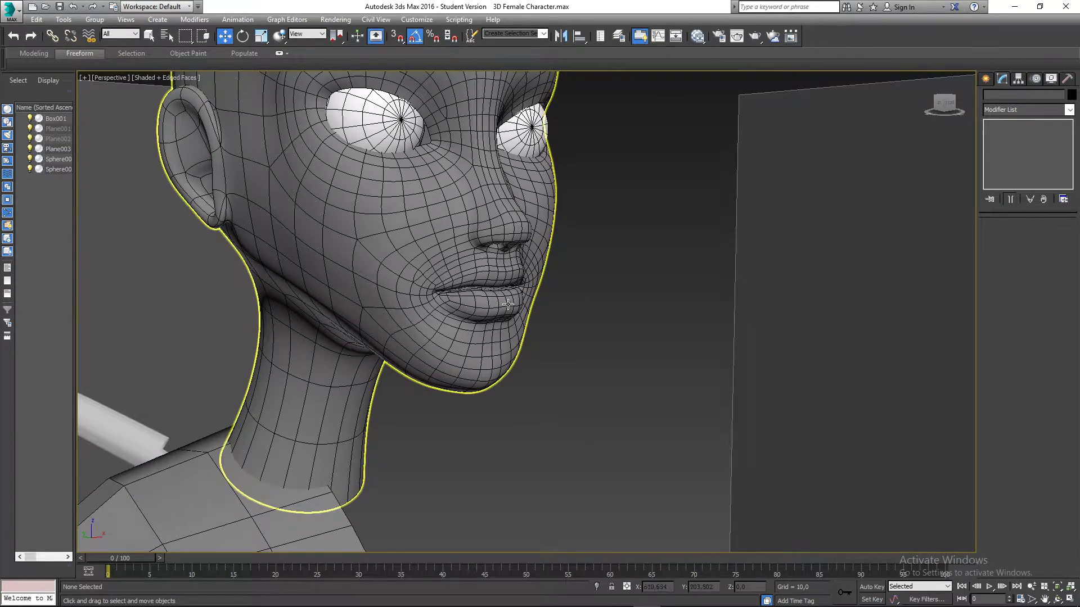
{"action": "scroll", "coordinate": [508, 304], "scroll_direction": "down", "scroll_amount": 4}
{"action": "middle_click_drag", "start_coordinate": [508, 304], "coordinate": [521, 282]}
{"action": "scroll", "coordinate": [498, 388], "scroll_direction": "down", "scroll_amount": 3}
{"action": "middle_click_drag", "start_coordinate": [501, 331], "coordinate": [497, 236]}
{"action": "middle_click_drag", "start_coordinate": [531, 294], "coordinate": [522, 216]}
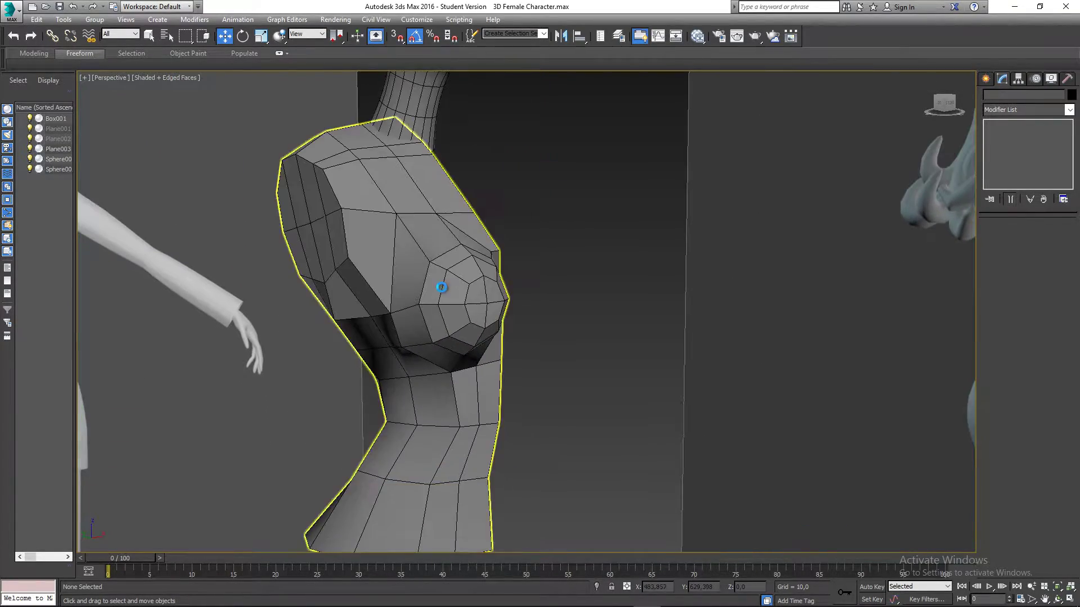
- Select the torso half and, in edge editing, pick the full edge loop along its open centre line
{"action": "left_click", "coordinate": [444, 287]}
{"action": "left_click", "coordinate": [548, 221]}
{"action": "left_click", "coordinate": [414, 223]}
{"action": "middle_click_drag", "start_coordinate": [485, 284], "coordinate": [458, 312], "text": "alt"}
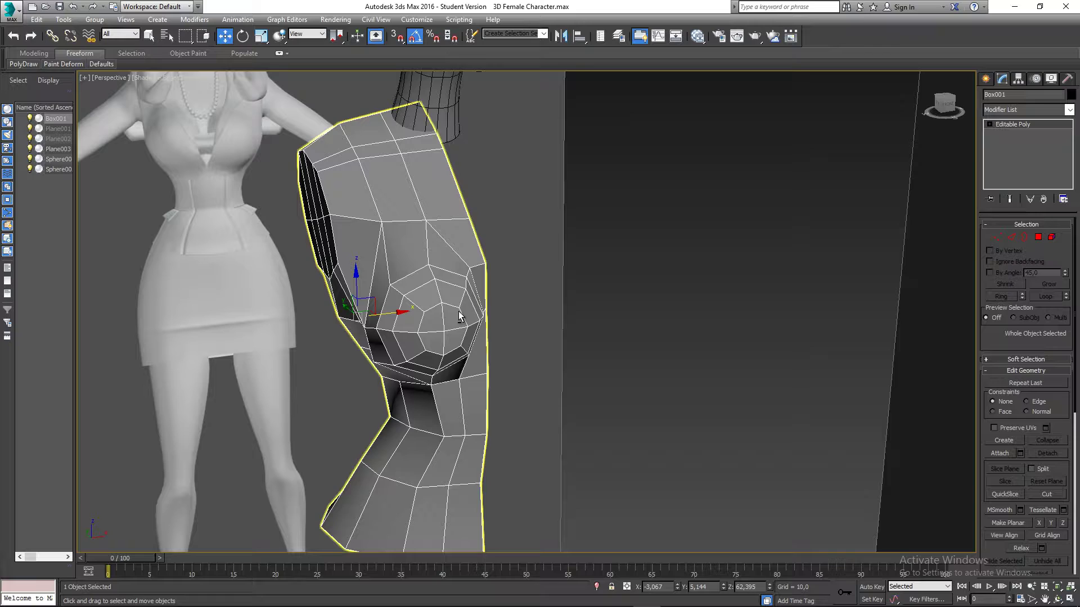
{"action": "left_click", "coordinate": [1012, 238]}
{"action": "middle_click_drag", "start_coordinate": [588, 264], "coordinate": [510, 294], "text": "alt"}
{"action": "double_click", "coordinate": [538, 258]}
- Mirror the torso half with a Symmetry modifier on the X axis with Flip enabled
{"action": "left_click", "coordinate": [1011, 111]}
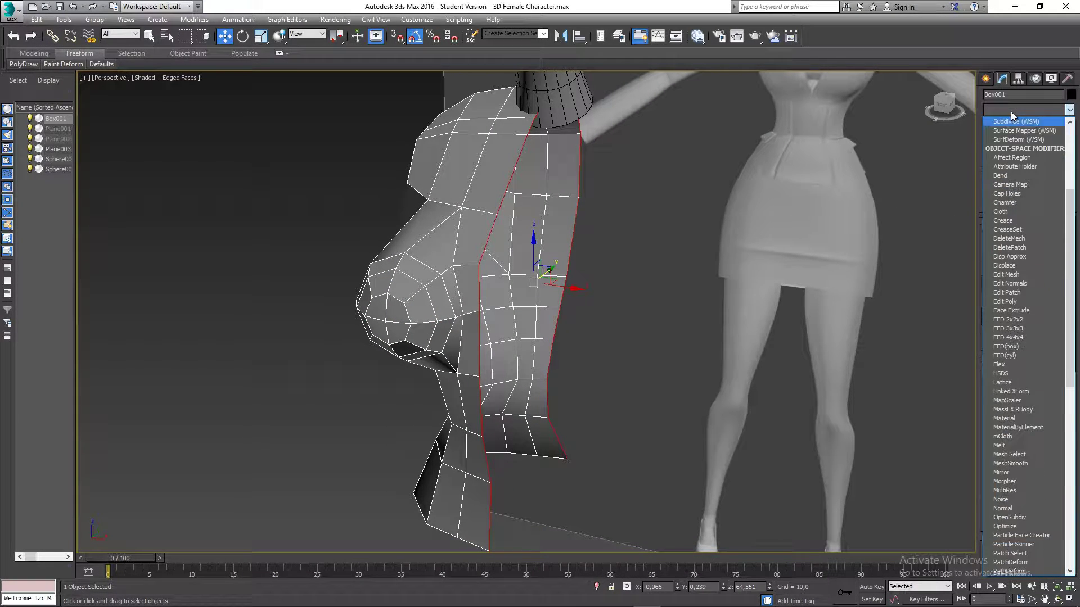
{"action": "type", "text": "sy"}
{"action": "key", "text": "Return"}
{"action": "left_click", "coordinate": [1005, 257]}
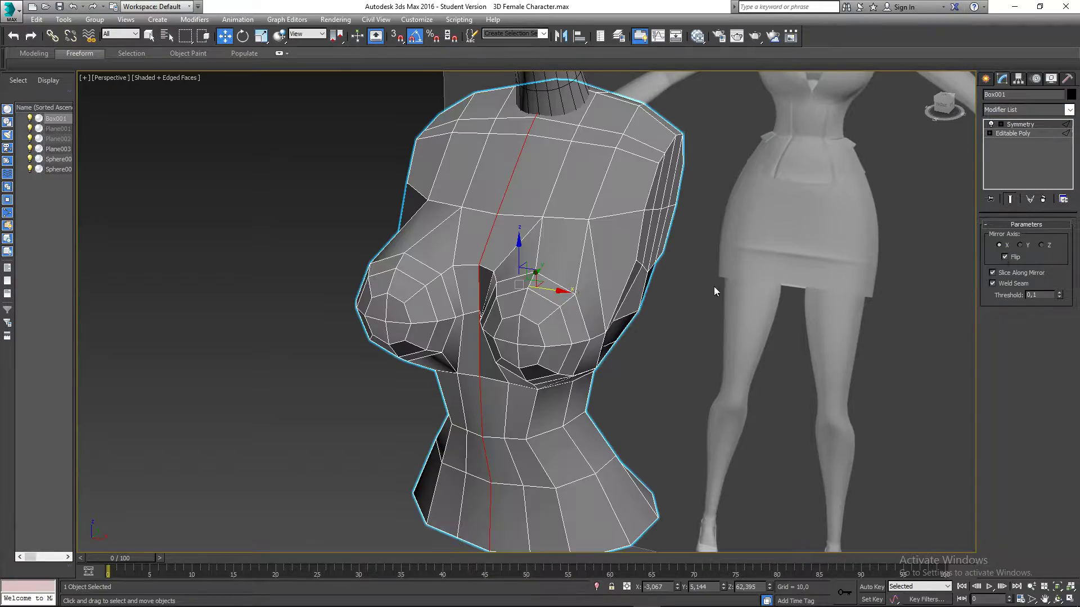
- Add a TurboSmooth modifier to the mirrored torso with 3 iterations and Isoline Display enabled
{"action": "middle_click_drag", "start_coordinate": [718, 289], "coordinate": [582, 183], "text": "alt"}
{"action": "scroll", "coordinate": [509, 214], "scroll_direction": "up", "scroll_amount": 4}
{"action": "scroll", "coordinate": [544, 216], "scroll_direction": "down", "scroll_amount": 5}
{"action": "middle_click_drag", "start_coordinate": [544, 216], "coordinate": [573, 322], "text": "alt"}
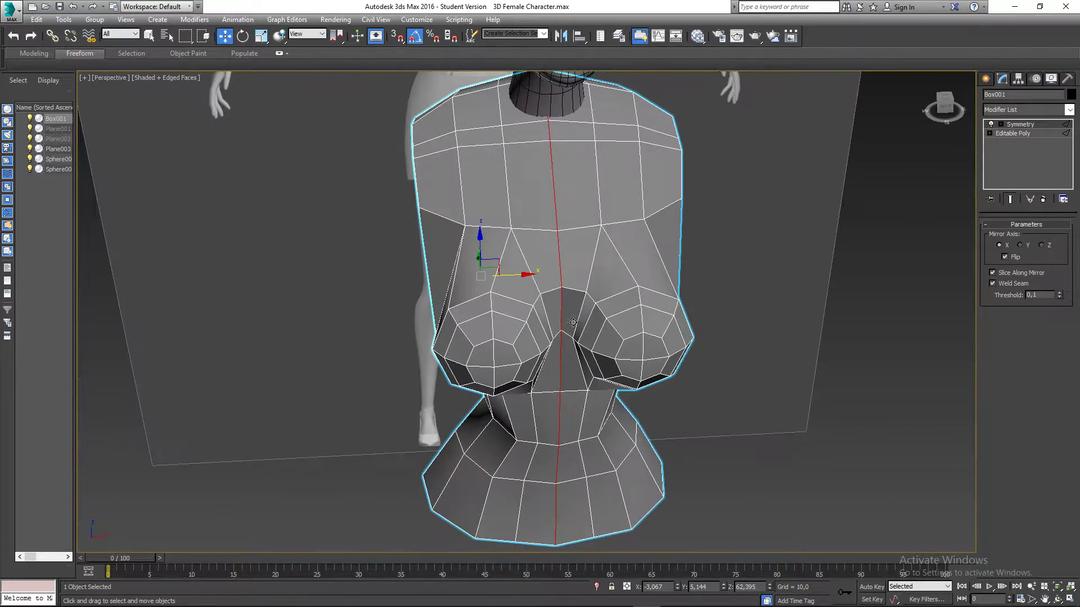
{"action": "left_click", "coordinate": [1030, 110]}
{"action": "type", "text": "tu"}
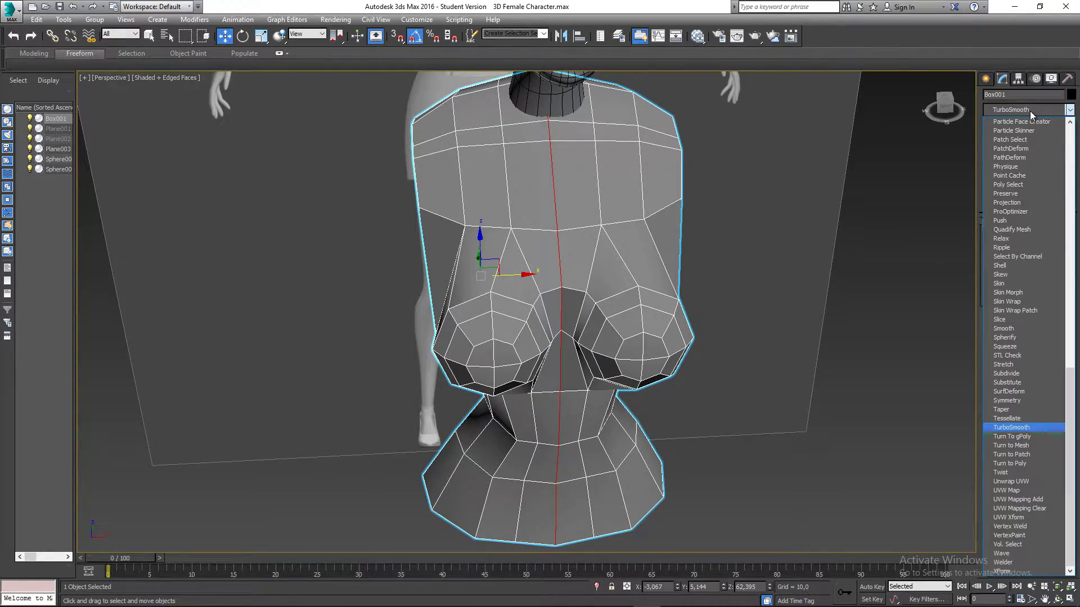
{"action": "key", "text": "Return"}
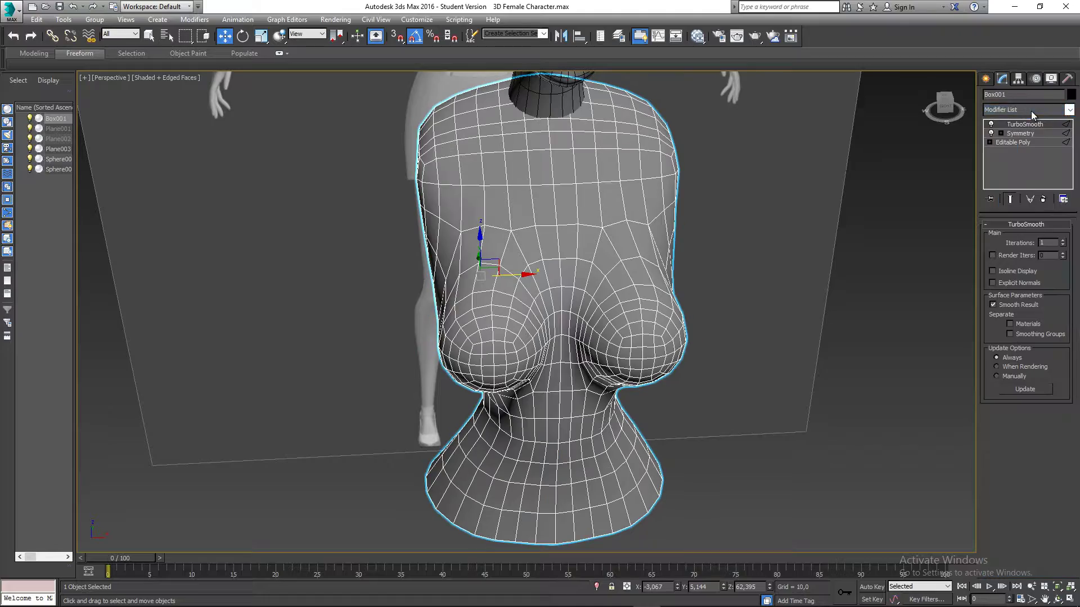
{"action": "left_click", "coordinate": [1063, 241]}
{"action": "left_click", "coordinate": [1063, 241]}
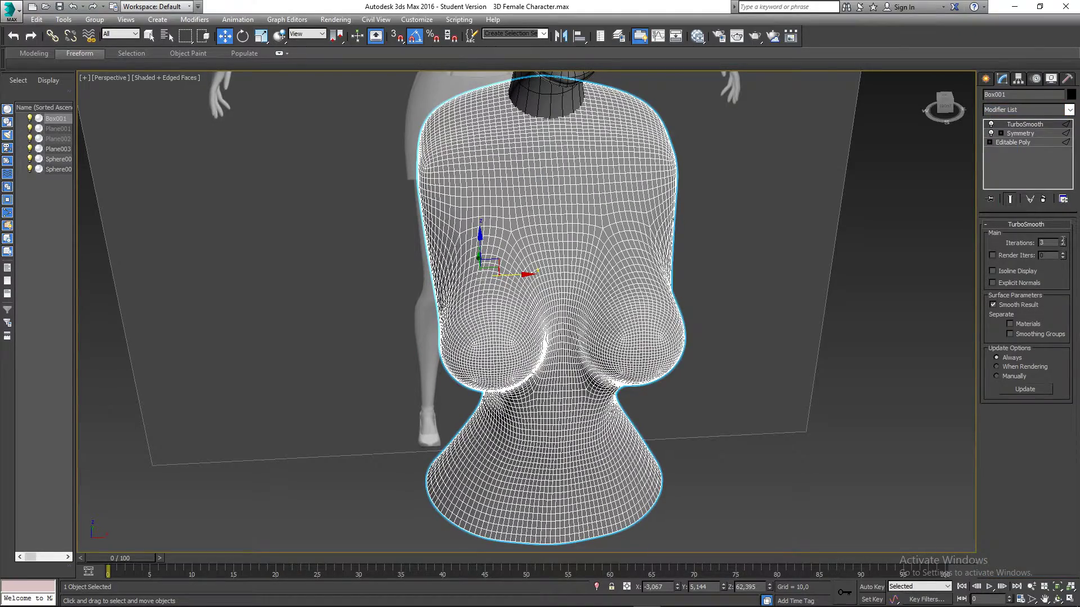
{"action": "left_click", "coordinate": [993, 271]}
{"action": "middle_click_drag", "start_coordinate": [600, 320], "coordinate": [663, 302], "text": "alt"}
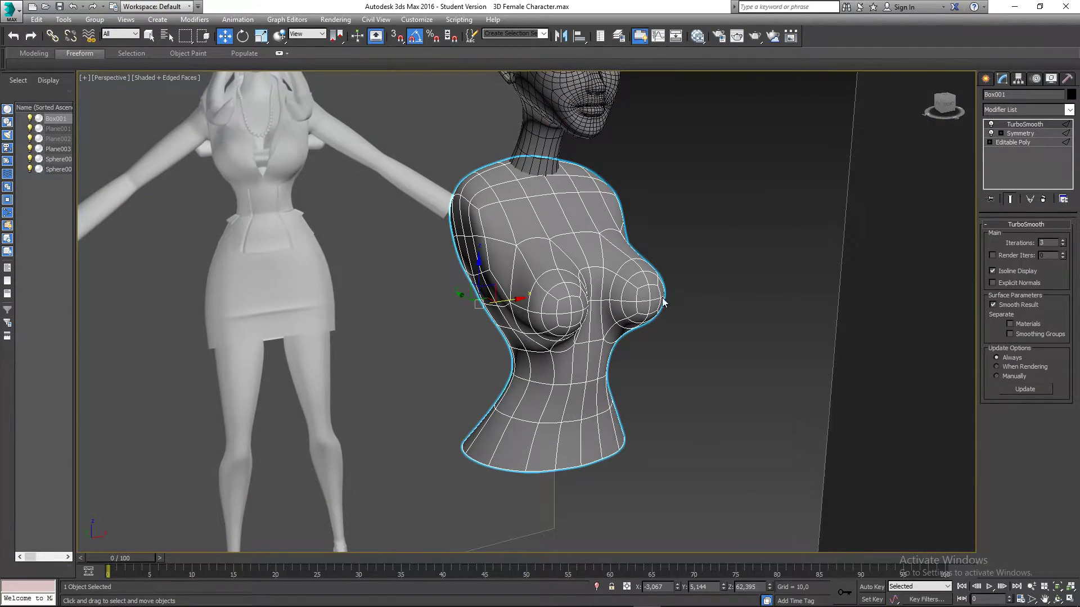
- Return to the torso's Editable Poly level and display the end result of the full modifier stack
{"action": "left_click", "coordinate": [1007, 142]}
{"action": "middle_click_drag", "start_coordinate": [591, 286], "coordinate": [701, 286], "text": "alt"}
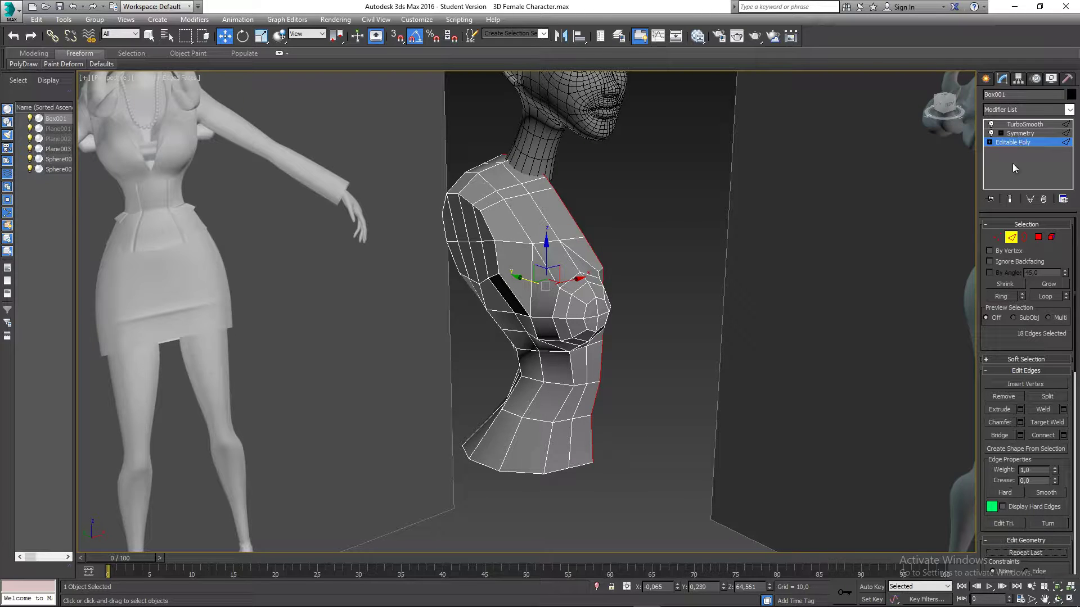
{"action": "left_click", "coordinate": [1010, 200]}
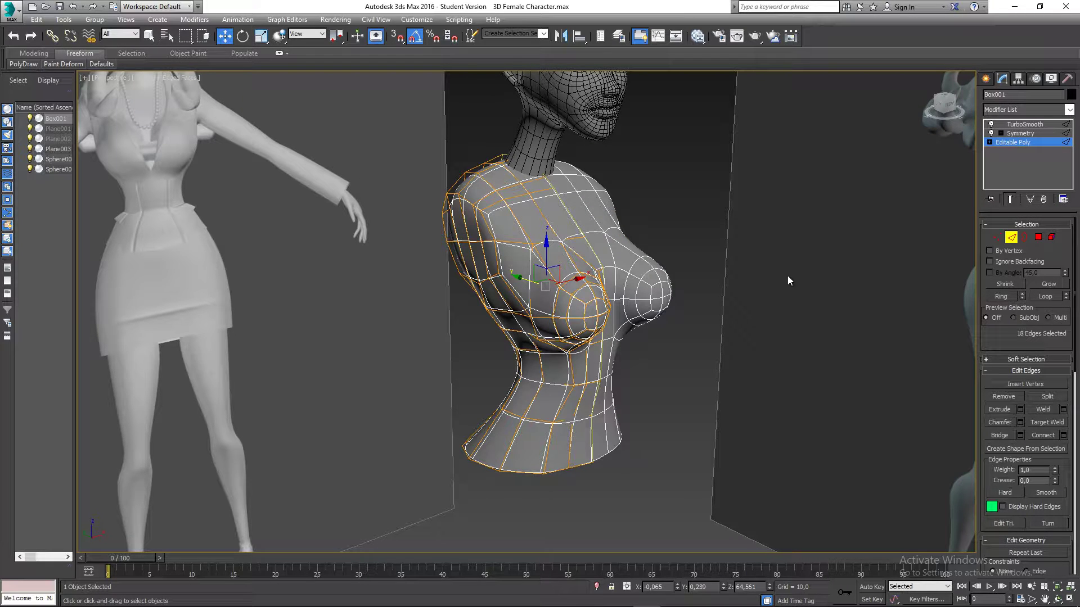
- Set the subdivision cage colour to blue and the selected cage colour to pure red
{"action": "scroll", "coordinate": [1035, 349], "scroll_direction": "down", "scroll_amount": 10}
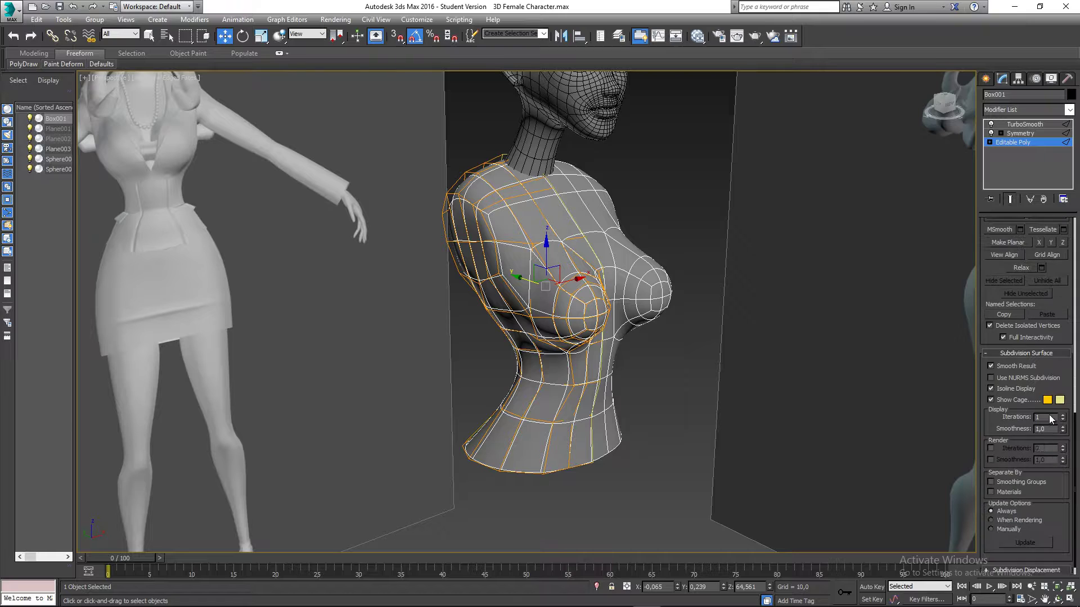
{"action": "left_click", "coordinate": [1047, 402]}
{"action": "left_click_drag", "start_coordinate": [272, 84], "coordinate": [287, 74]}
{"action": "left_click", "coordinate": [415, 168]}
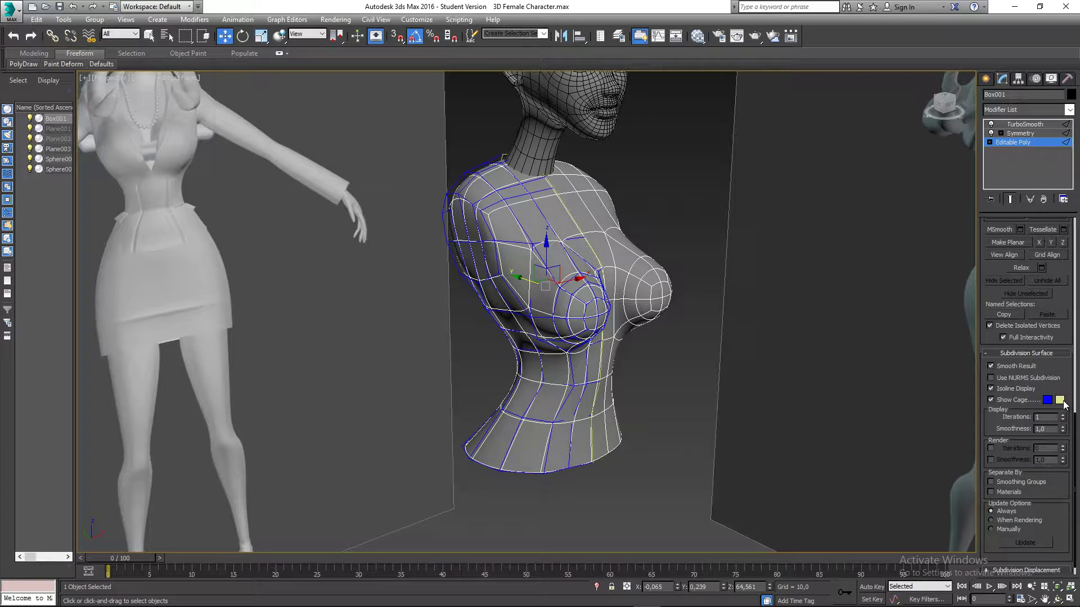
{"action": "left_click", "coordinate": [1059, 400]}
{"action": "left_click", "coordinate": [231, 73]}
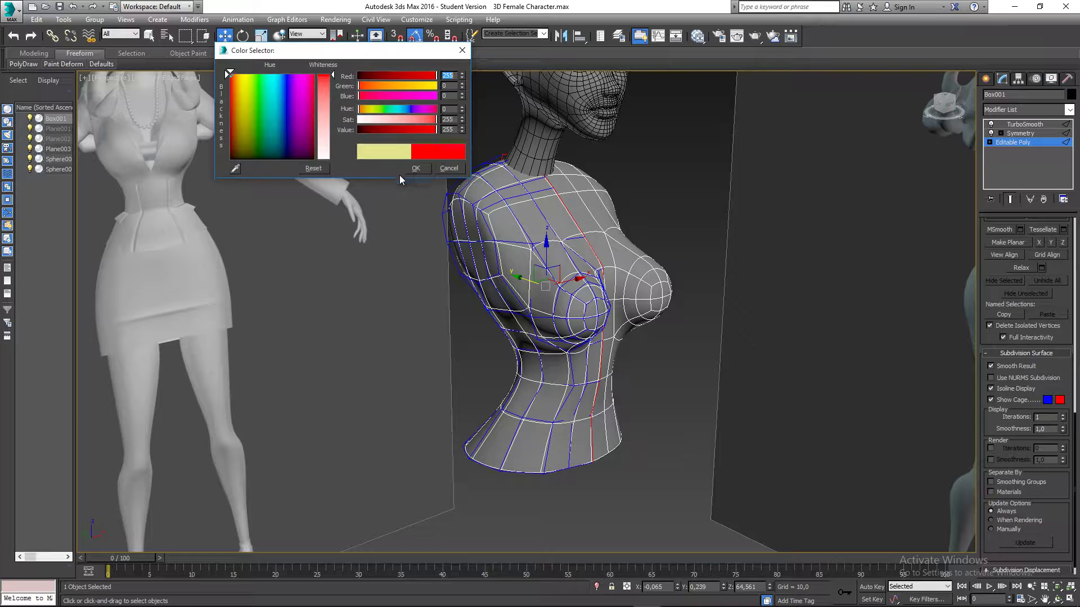
{"action": "left_click", "coordinate": [416, 169]}
- In vertex editing, raise the vertices on the breast's upper contour in the Left view to follow the side reference
{"action": "scroll", "coordinate": [590, 287], "scroll_direction": "up", "scroll_amount": 4}
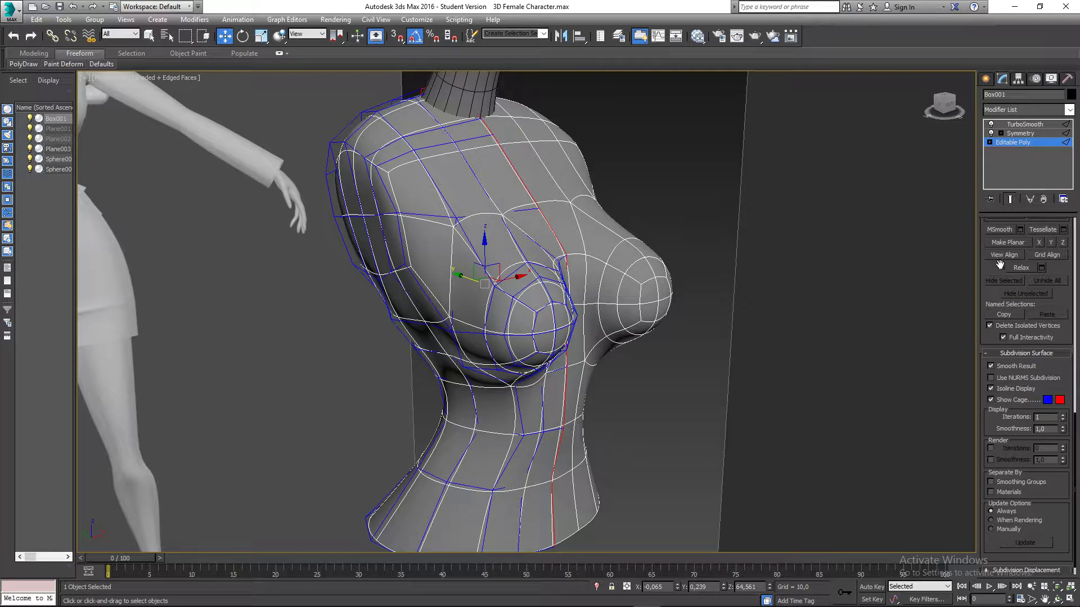
{"action": "scroll", "coordinate": [997, 297], "scroll_direction": "up", "scroll_amount": 15}
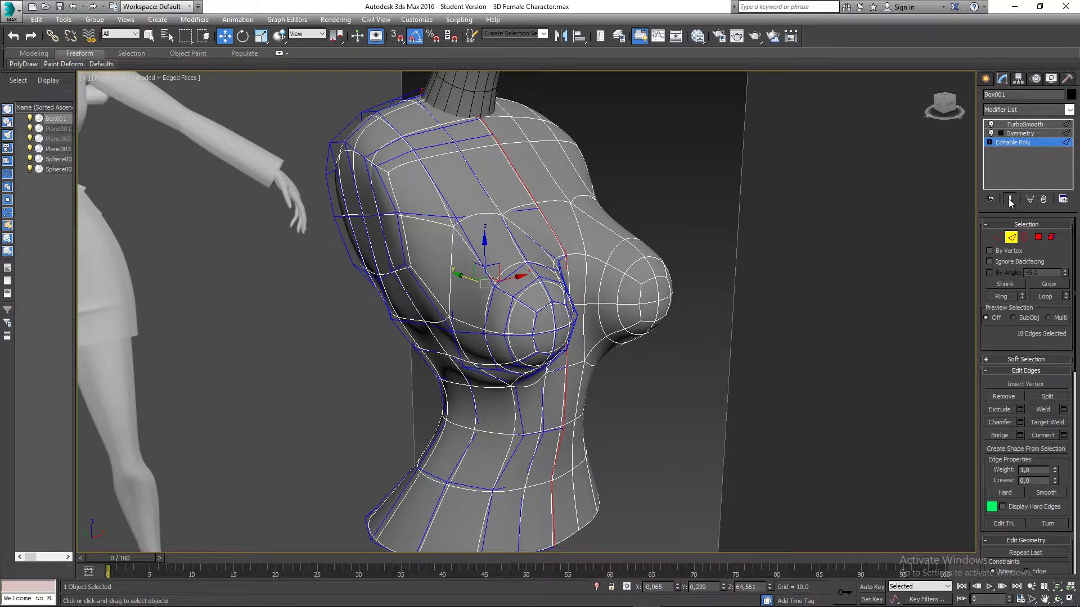
{"action": "left_click", "coordinate": [998, 238]}
{"action": "middle_click_drag", "start_coordinate": [393, 292], "coordinate": [478, 292], "text": "alt"}
{"action": "left_click_drag", "start_coordinate": [479, 288], "coordinate": [523, 309]}
{"action": "key", "text": "l"}
{"action": "scroll", "coordinate": [493, 216], "scroll_direction": "up", "scroll_amount": 5}
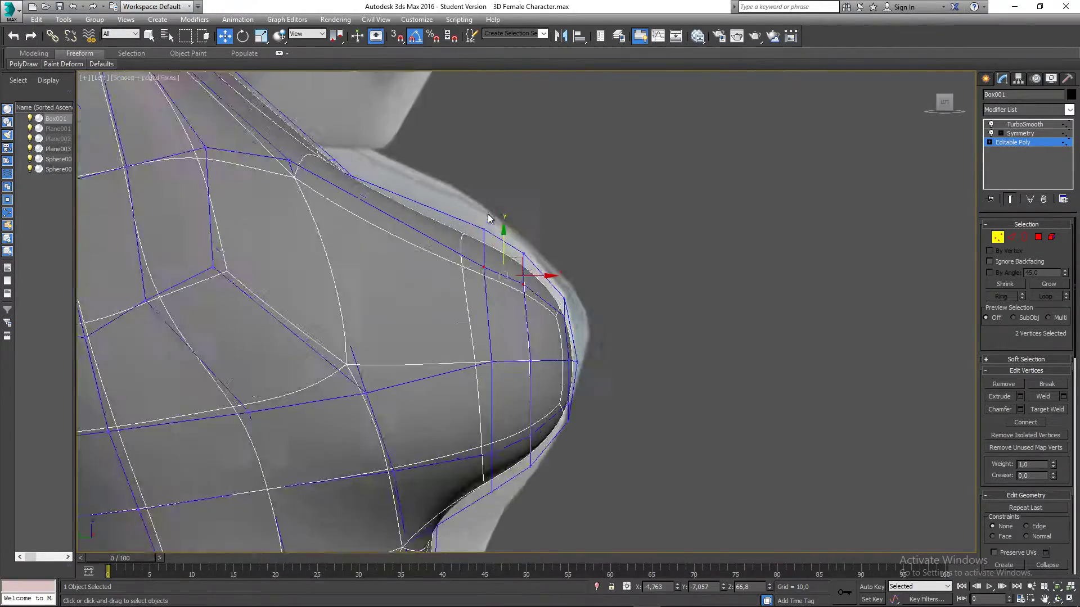
{"action": "scroll", "coordinate": [506, 268], "scroll_direction": "down", "scroll_amount": 3}
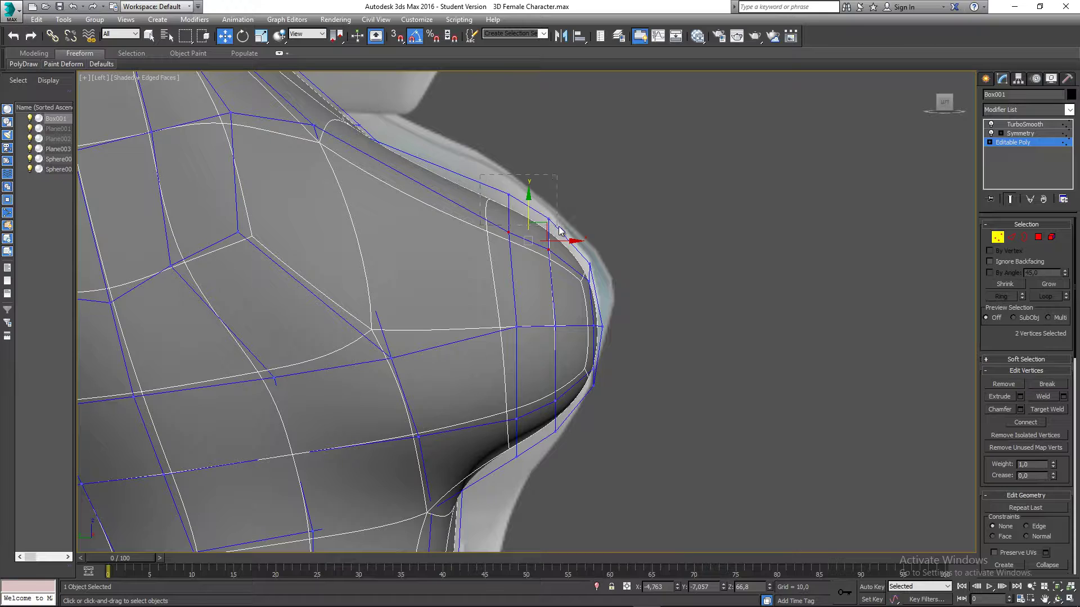
{"action": "left_click", "coordinate": [558, 228], "text": "ctrl"}
{"action": "scroll", "coordinate": [560, 225], "scroll_direction": "up", "scroll_amount": 2}
{"action": "left_click_drag", "start_coordinate": [512, 194], "coordinate": [511, 176]}
- Move the vertices around the breast tip outward to meet the reference outline
{"action": "left_click_drag", "start_coordinate": [595, 235], "coordinate": [619, 314]}
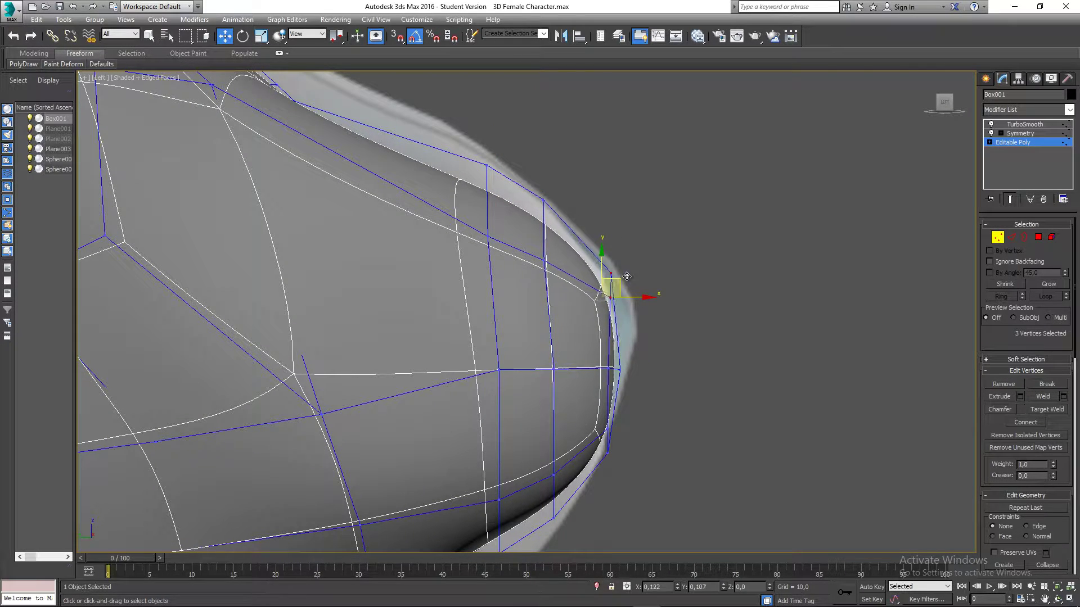
{"action": "middle_click_drag", "start_coordinate": [657, 342], "coordinate": [659, 289]}
{"action": "left_click_drag", "start_coordinate": [659, 288], "coordinate": [586, 399]}
{"action": "left_click_drag", "start_coordinate": [630, 339], "coordinate": [636, 337]}
- Select the vertices on the breast's underside near the tip and lower them slightly toward the reference contour
{"action": "middle_click_drag", "start_coordinate": [633, 407], "coordinate": [653, 321]}
{"action": "left_click_drag", "start_coordinate": [605, 390], "coordinate": [503, 311]}
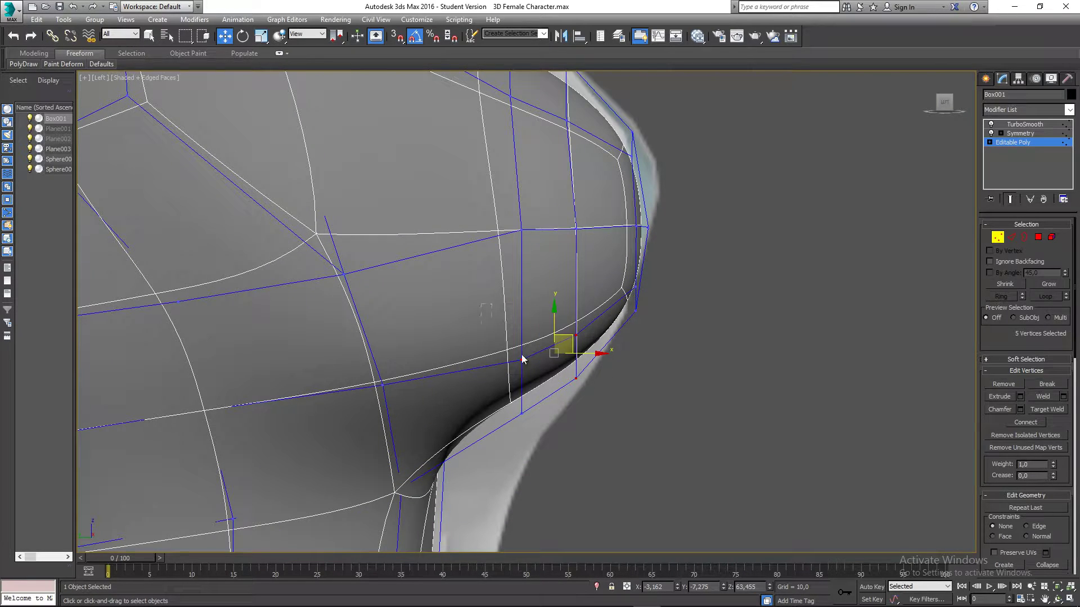
{"action": "left_click_drag", "start_coordinate": [559, 350], "coordinate": [563, 364]}
- Shift the upper breast vertices up and back to even out the contour against the reference, and finish vertex editing with the torso deselected
{"action": "middle_click_drag", "start_coordinate": [540, 443], "coordinate": [554, 389]}
{"action": "scroll", "coordinate": [552, 383], "scroll_direction": "down", "scroll_amount": 4}
{"action": "middle_click_drag", "start_coordinate": [523, 273], "coordinate": [547, 383]}
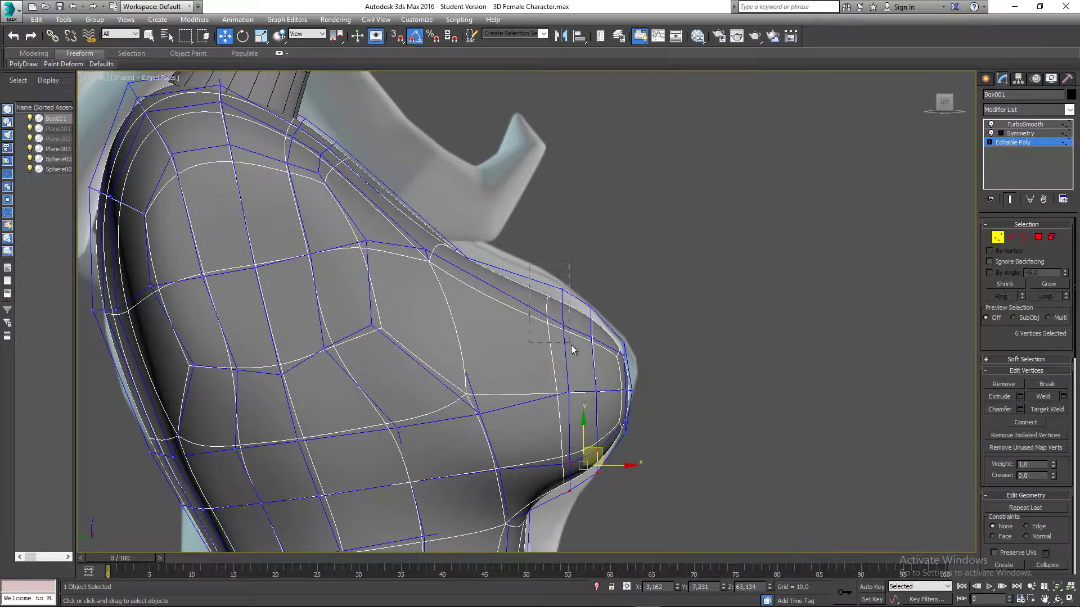
{"action": "left_click_drag", "start_coordinate": [571, 345], "coordinate": [572, 347]}
{"action": "left_click_drag", "start_coordinate": [574, 296], "coordinate": [552, 285]}
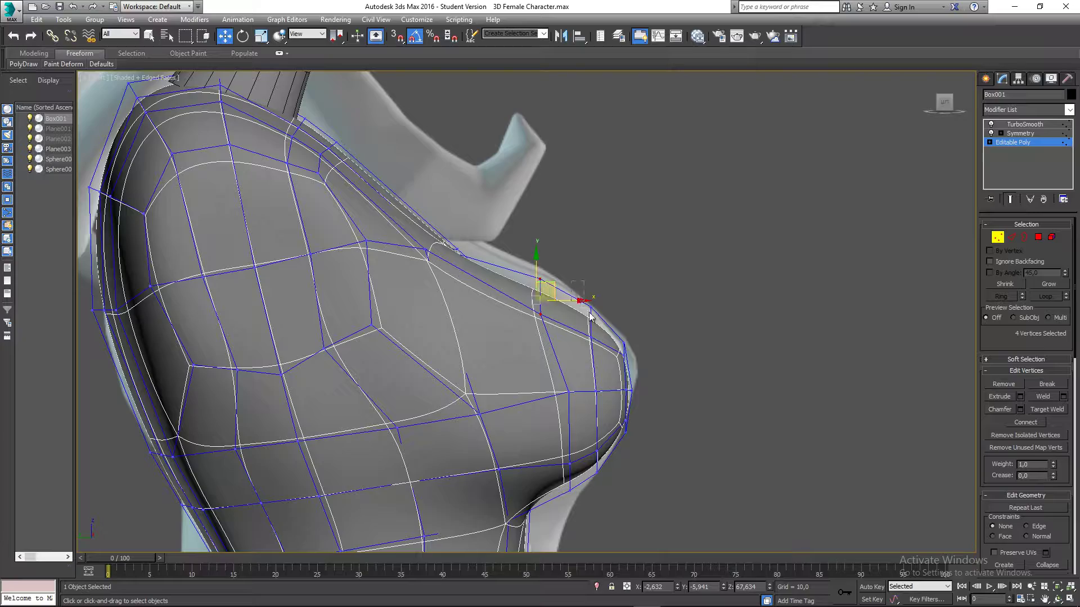
{"action": "left_click_drag", "start_coordinate": [604, 310], "coordinate": [604, 307]}
{"action": "key", "text": "p"}
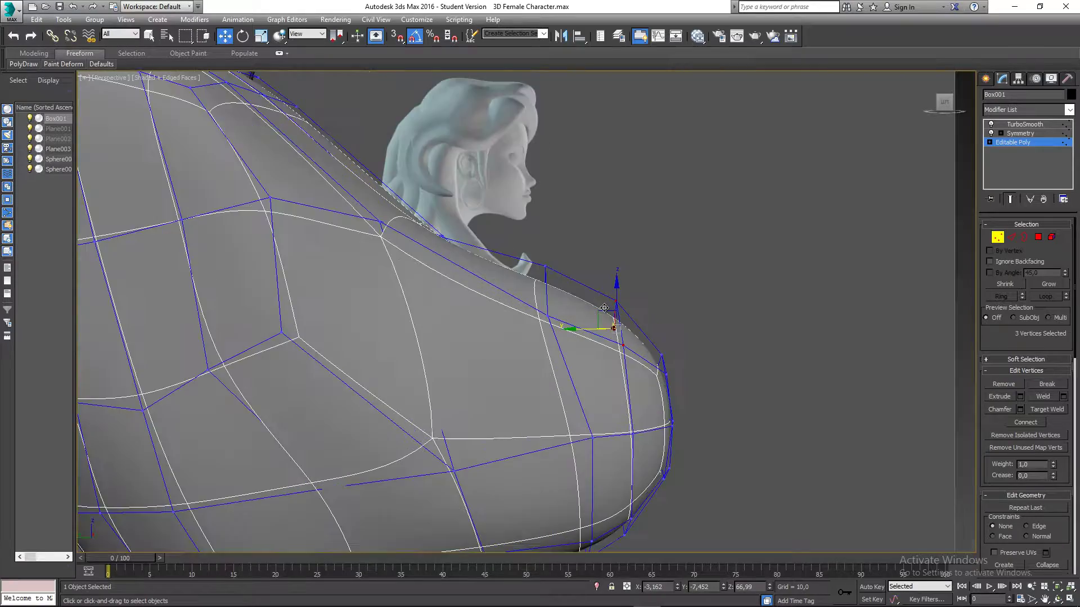
{"action": "scroll", "coordinate": [621, 325], "scroll_direction": "down", "scroll_amount": 5}
{"action": "middle_click_drag", "start_coordinate": [621, 326], "coordinate": [517, 327], "text": "alt"}
{"action": "left_click", "coordinate": [995, 237]}
{"action": "left_click", "coordinate": [906, 254]}
- Examine the smoothed, mirrored torso from several angles in the Perspective view
{"action": "middle_click_drag", "start_coordinate": [790, 282], "coordinate": [656, 372]}
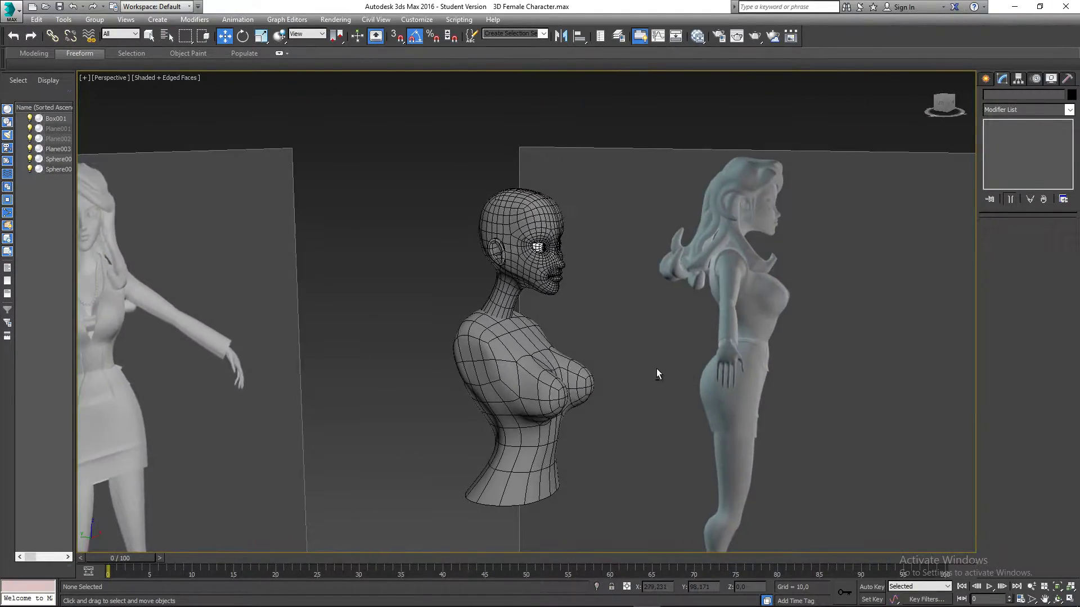
{"action": "scroll", "coordinate": [510, 406], "scroll_direction": "up", "scroll_amount": 3}
{"action": "left_click", "coordinate": [510, 406]}
{"action": "middle_click_drag", "start_coordinate": [510, 406], "coordinate": [758, 325], "text": "alt"}
{"action": "middle_click_drag", "start_coordinate": [588, 332], "coordinate": [408, 251], "text": "alt"}
{"action": "left_click", "coordinate": [611, 267]}
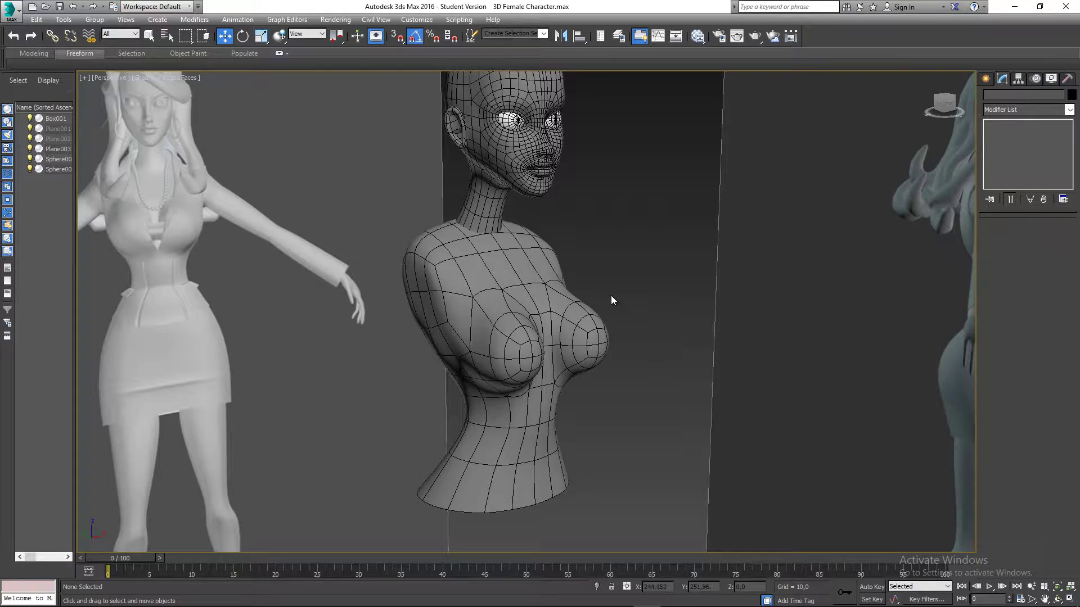
{"action": "middle_click_drag", "start_coordinate": [610, 295], "coordinate": [629, 320], "text": "alt"}
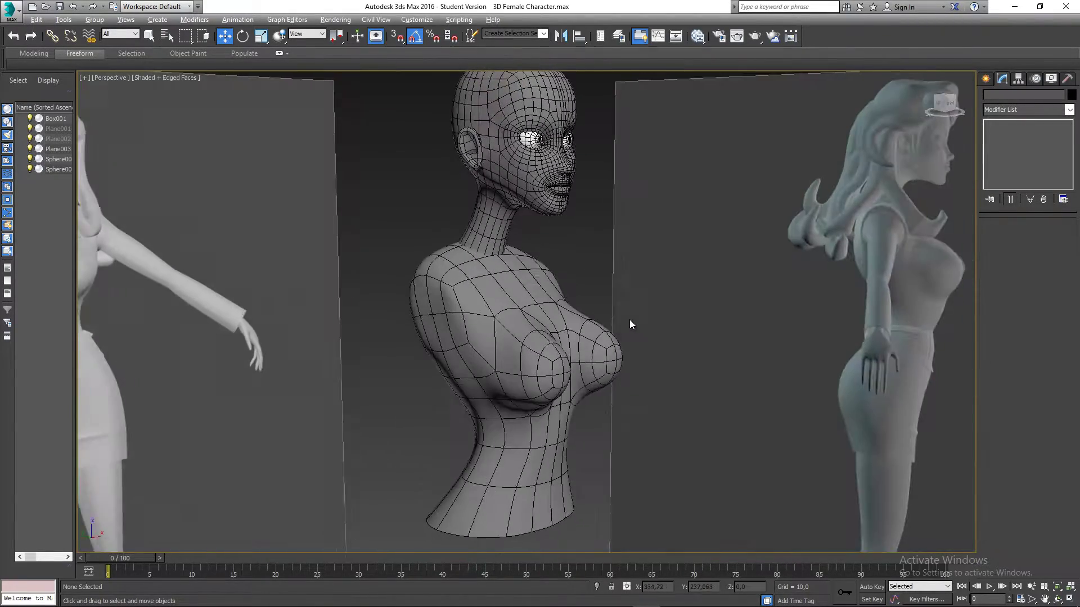
- Delete the TurboSmooth and Symmetry modifiers from the torso and save the scene
{"action": "left_click", "coordinate": [561, 304]}
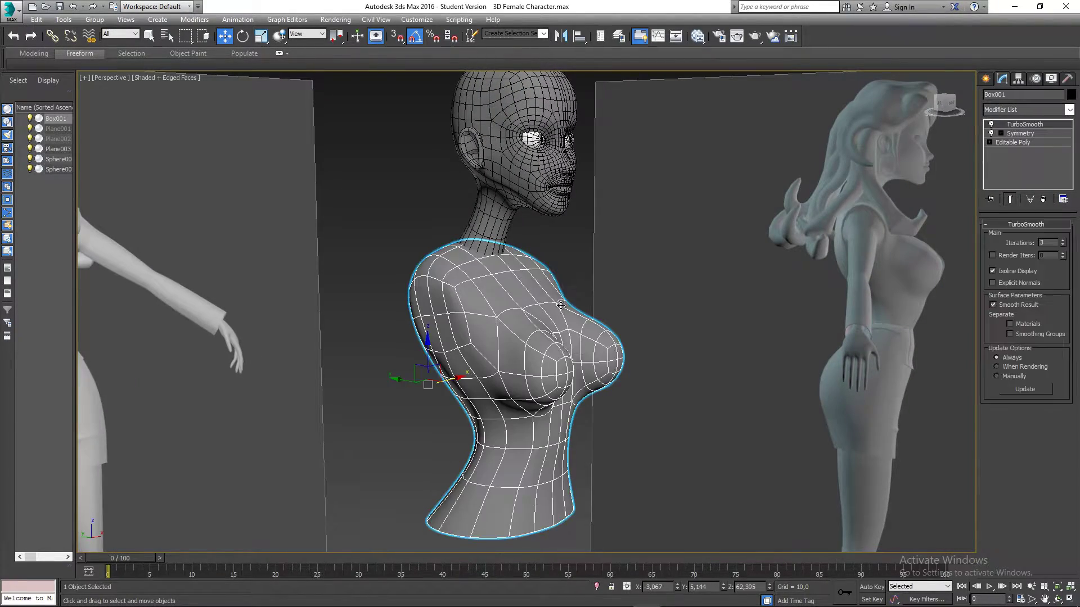
{"action": "right_click", "coordinate": [1019, 124]}
{"action": "left_click", "coordinate": [1000, 142]}
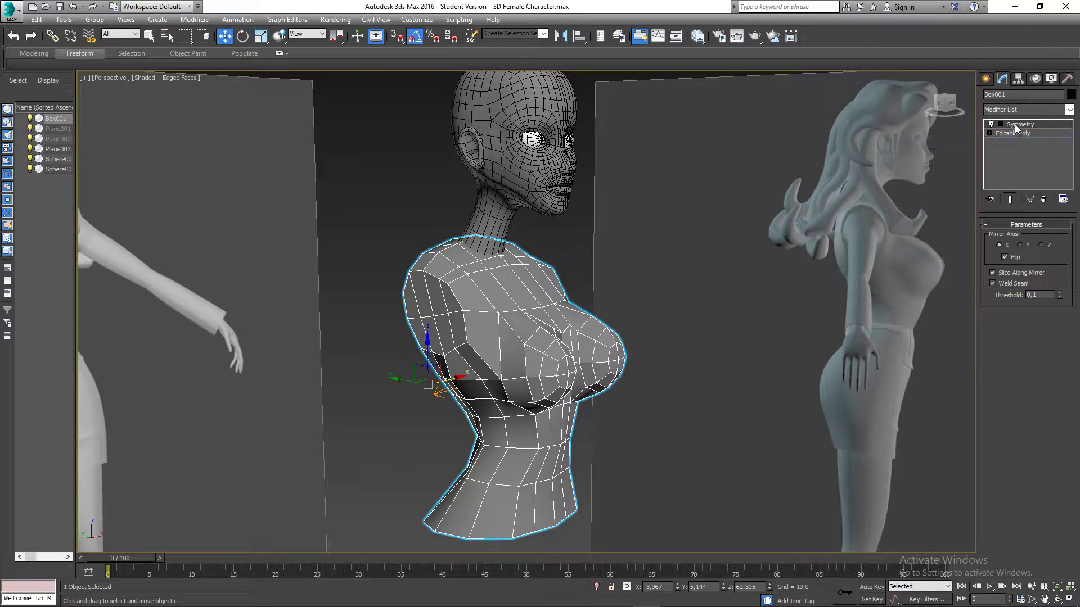
{"action": "right_click", "coordinate": [1016, 126]}
{"action": "left_click", "coordinate": [1014, 140]}
{"action": "middle_click_drag", "start_coordinate": [906, 184], "coordinate": [566, 224], "text": "alt"}
{"action": "key", "text": "ctrl+s"}
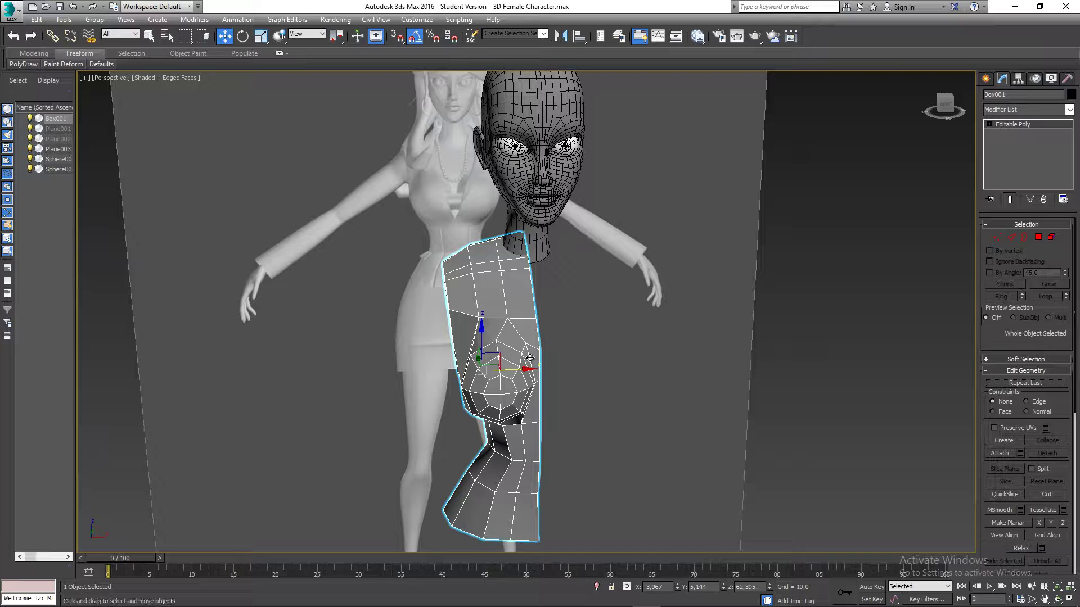
{"action": "middle_click_drag", "start_coordinate": [529, 361], "coordinate": [552, 317]}
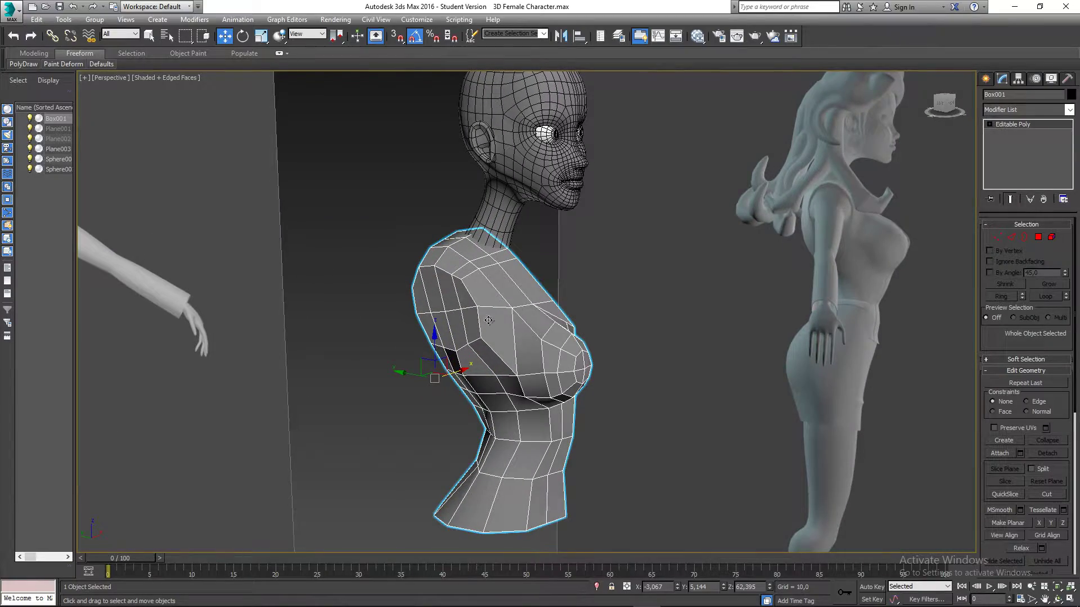
- Select the torso and compare its mirrored result with the unmirrored half in the Perspective view
{"action": "mouse_move", "coordinate": [484, 292]}
{"action": "middle_mouse_down", "text": "alt"}
{"action": "mouse_move", "coordinate": [445, 261]}
{"action": "mouse_move", "coordinate": [502, 287]}
{"action": "middle_mouse_up", "text": "alt"}
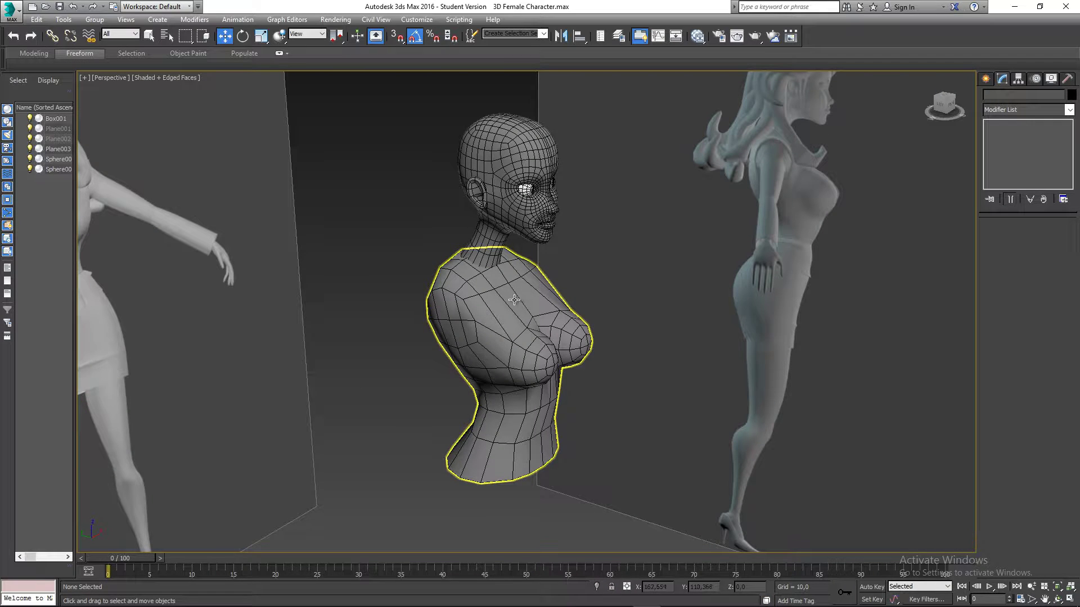
{"action": "middle_click_drag", "start_coordinate": [514, 301], "coordinate": [495, 281]}
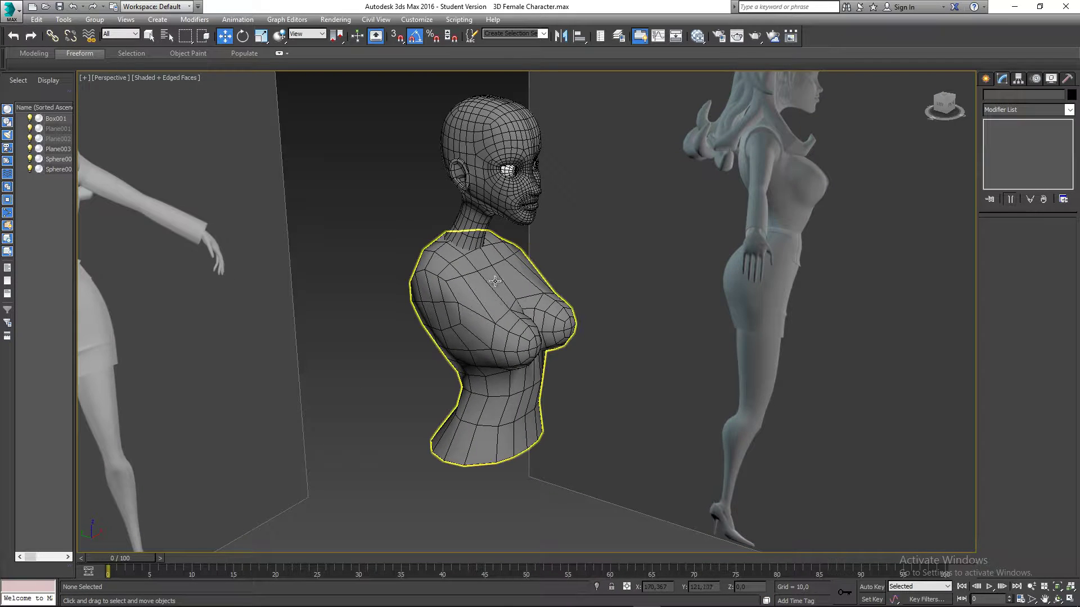
{"action": "left_click", "coordinate": [497, 288]}
{"action": "scroll", "coordinate": [497, 288], "scroll_direction": "up", "scroll_amount": 3}
{"action": "middle_click_drag", "start_coordinate": [525, 323], "coordinate": [483, 314], "text": "alt"}
{"action": "left_click", "coordinate": [989, 133]}
{"action": "left_click", "coordinate": [1008, 132]}
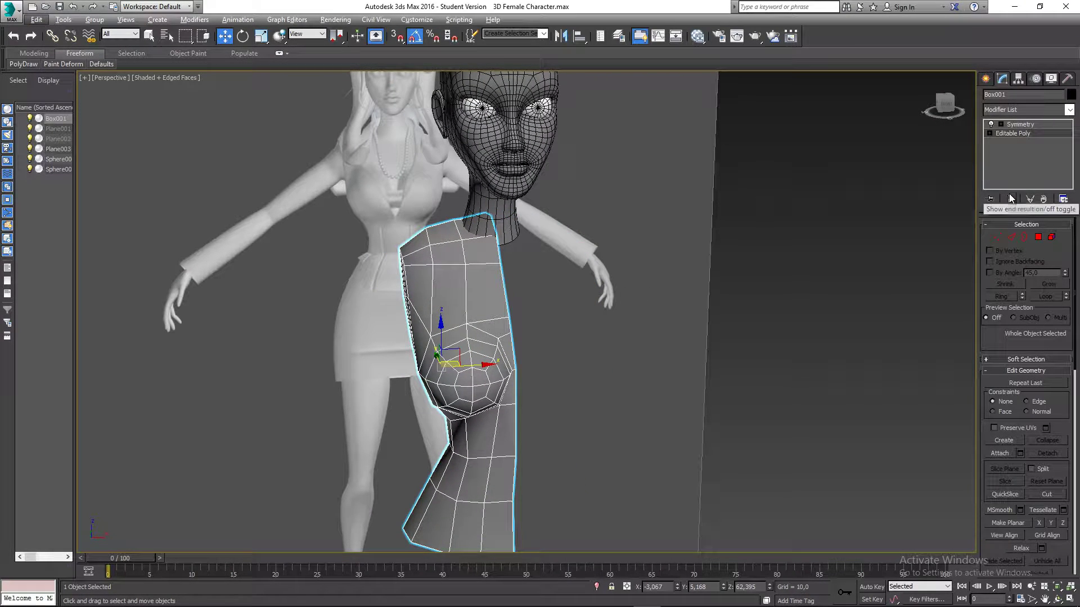
{"action": "left_click", "coordinate": [1020, 124]}
- Examine how the mirrored torso's shoulders and collar area meet the base of the neck from several angles
{"action": "middle_click_drag", "start_coordinate": [862, 217], "coordinate": [973, 168], "text": "alt"}
{"action": "left_click", "coordinate": [626, 292]}
{"action": "left_click", "coordinate": [515, 315]}
{"action": "left_click", "coordinate": [627, 253]}
{"action": "left_click", "coordinate": [506, 308]}
{"action": "scroll", "coordinate": [506, 308], "scroll_direction": "up", "scroll_amount": 5}
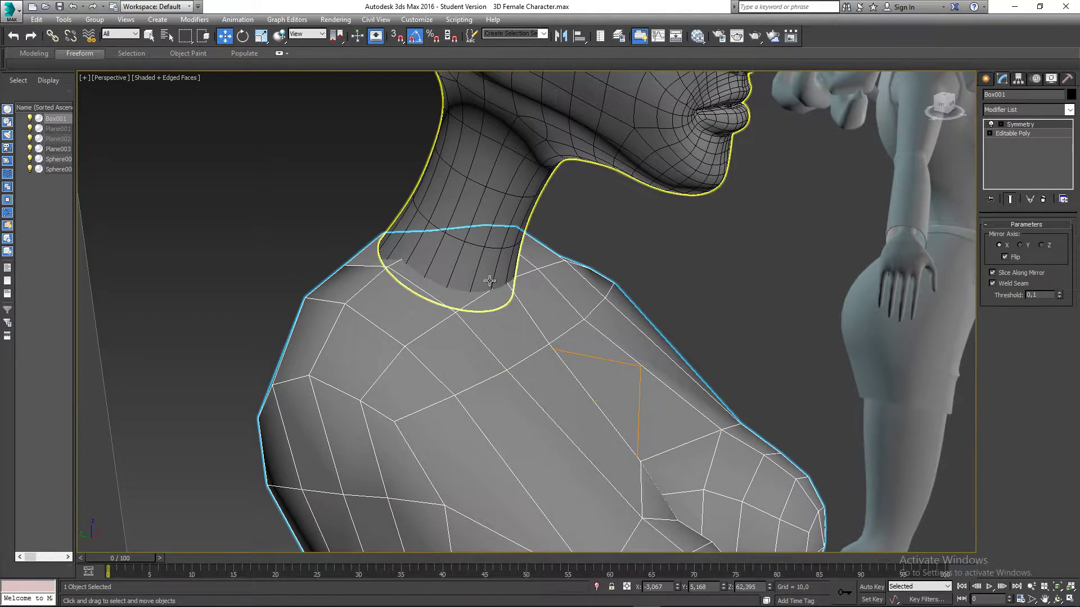
{"action": "middle_click_drag", "start_coordinate": [432, 286], "coordinate": [507, 281], "text": "alt"}
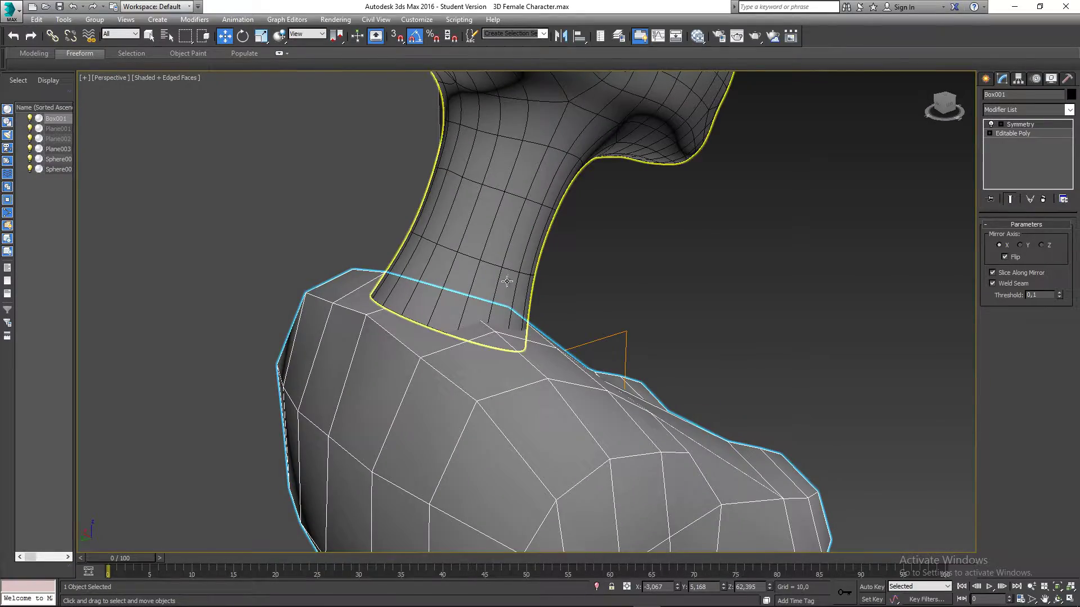
{"action": "left_click", "coordinate": [500, 164]}
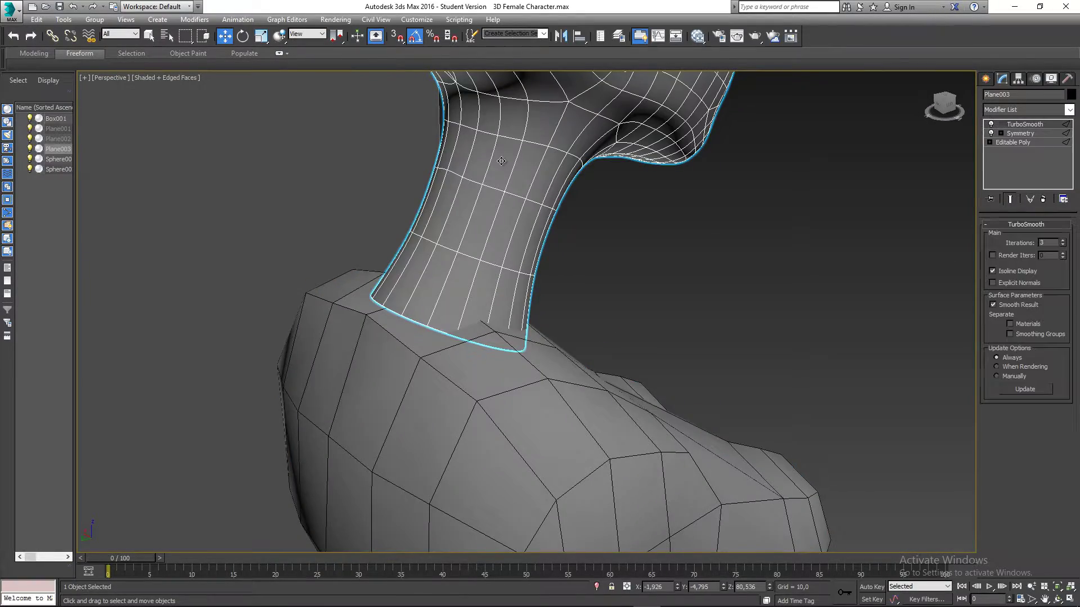
{"action": "left_click", "coordinate": [485, 368]}
{"action": "left_click", "coordinate": [489, 243]}
{"action": "middle_click_drag", "start_coordinate": [488, 239], "coordinate": [436, 291], "text": "alt"}
{"action": "scroll", "coordinate": [443, 289], "scroll_direction": "up", "scroll_amount": 2}
{"action": "scroll", "coordinate": [447, 292], "scroll_direction": "down", "scroll_amount": 2}
{"action": "left_click", "coordinate": [629, 311]}
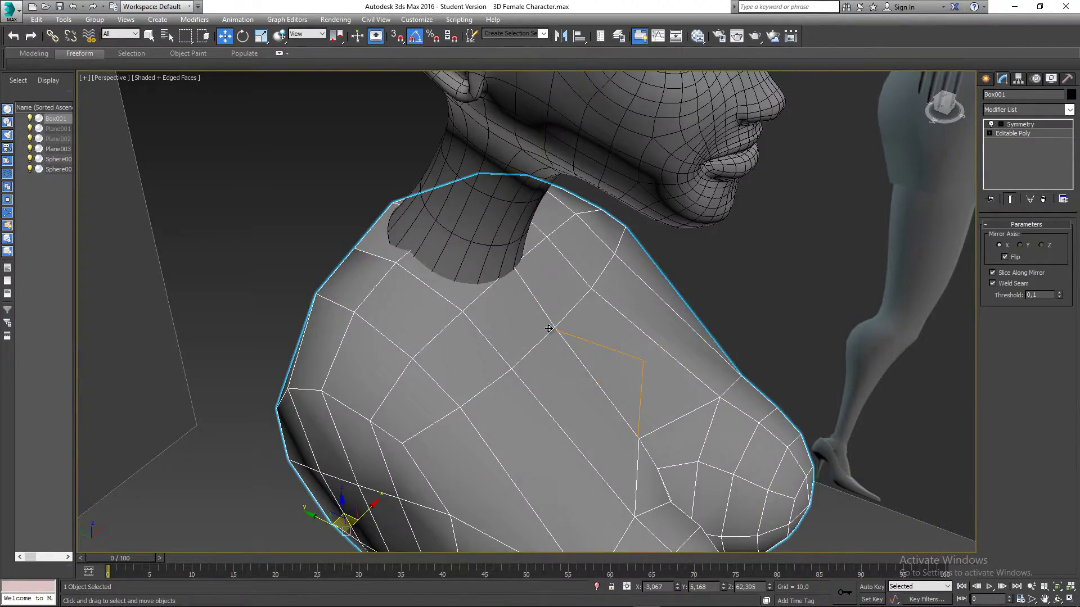
{"action": "middle_click_drag", "start_coordinate": [549, 330], "coordinate": [509, 311], "text": "alt"}
- Delete the torso's Symmetry modifier and the two polygons that overlap the base of the neck
{"action": "right_click", "coordinate": [1039, 126]}
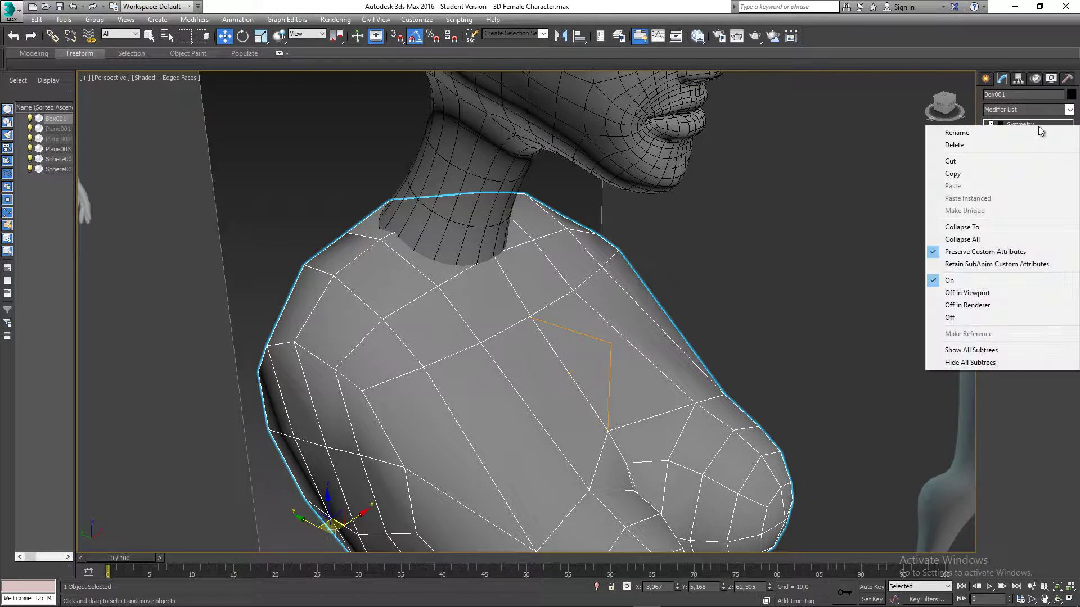
{"action": "left_click", "coordinate": [980, 141]}
{"action": "middle_click_drag", "start_coordinate": [660, 274], "coordinate": [555, 344], "text": "alt"}
{"action": "left_click", "coordinate": [1038, 237]}
{"action": "left_click", "coordinate": [609, 282]}
{"action": "left_click", "coordinate": [420, 364]}
{"action": "left_click", "coordinate": [344, 333], "text": "ctrl"}
{"action": "middle_click_drag", "start_coordinate": [343, 334], "coordinate": [406, 339], "text": "alt"}
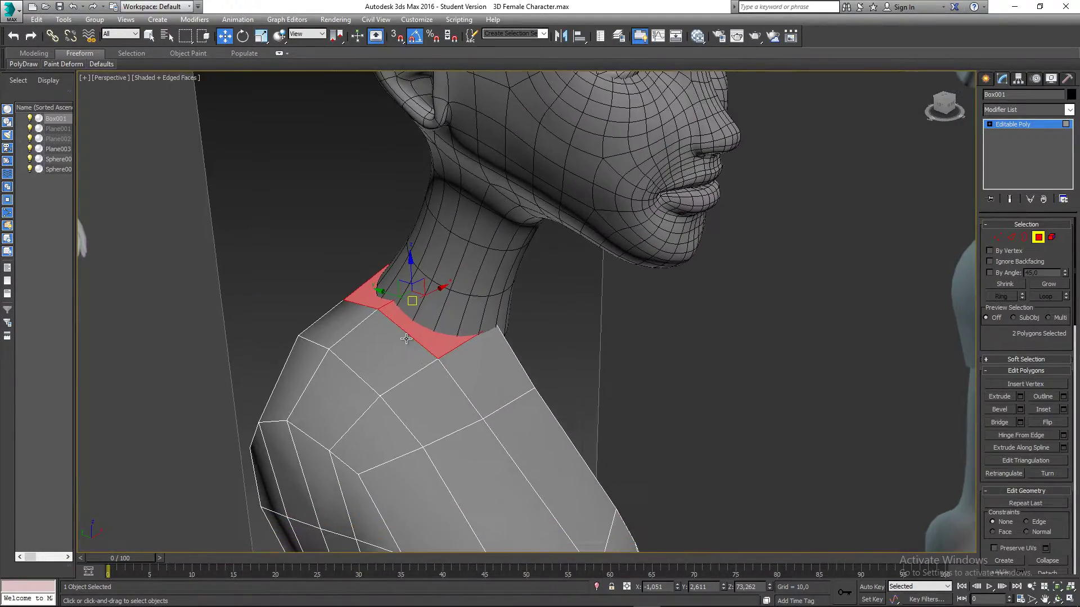
{"action": "key", "text": "Delete"}
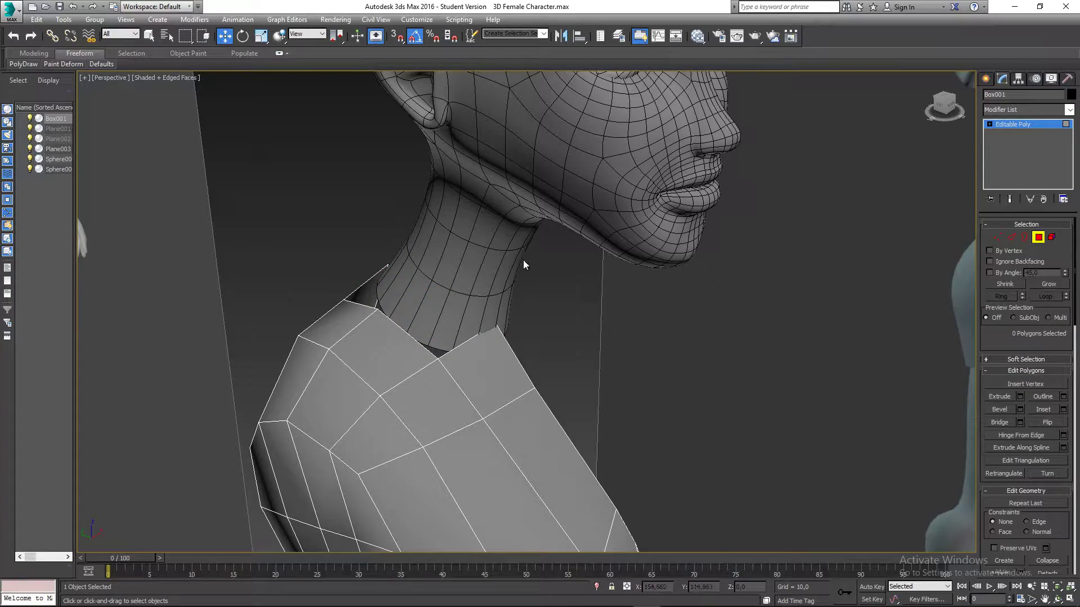
- Inspect the opening between the torso half and the neck against the front reference
{"action": "middle_click_drag", "start_coordinate": [523, 260], "coordinate": [451, 289], "text": "alt"}
{"action": "middle_click_drag", "start_coordinate": [524, 281], "coordinate": [495, 282]}
{"action": "key", "text": "f"}
{"action": "middle_click_drag", "start_coordinate": [499, 356], "coordinate": [515, 126]}
{"action": "middle_click_drag", "start_coordinate": [514, 311], "coordinate": [517, 195]}
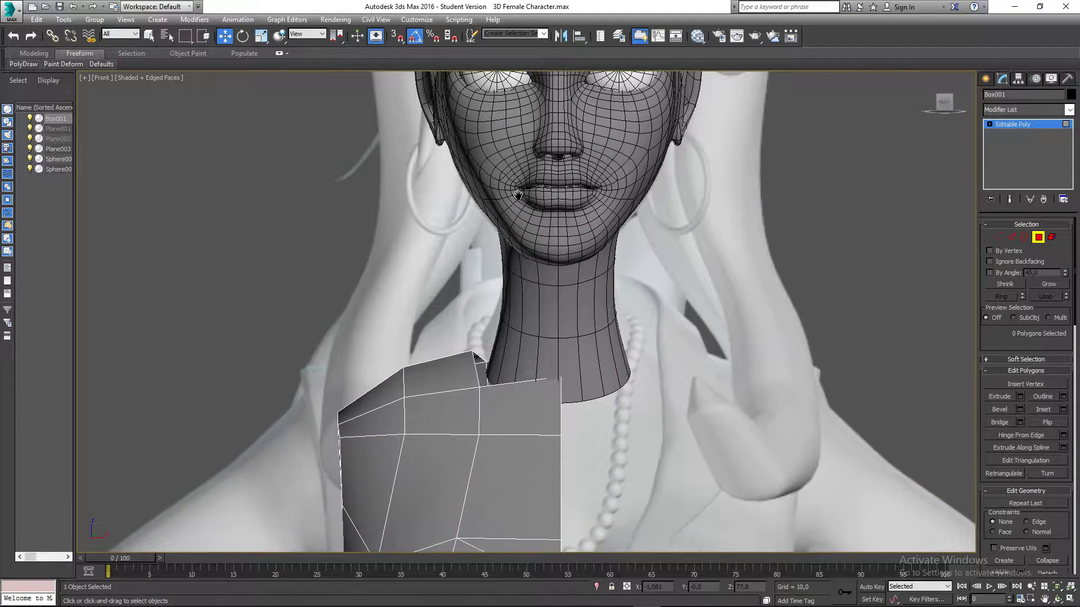
{"action": "scroll", "coordinate": [532, 360], "scroll_direction": "up", "scroll_amount": 3}
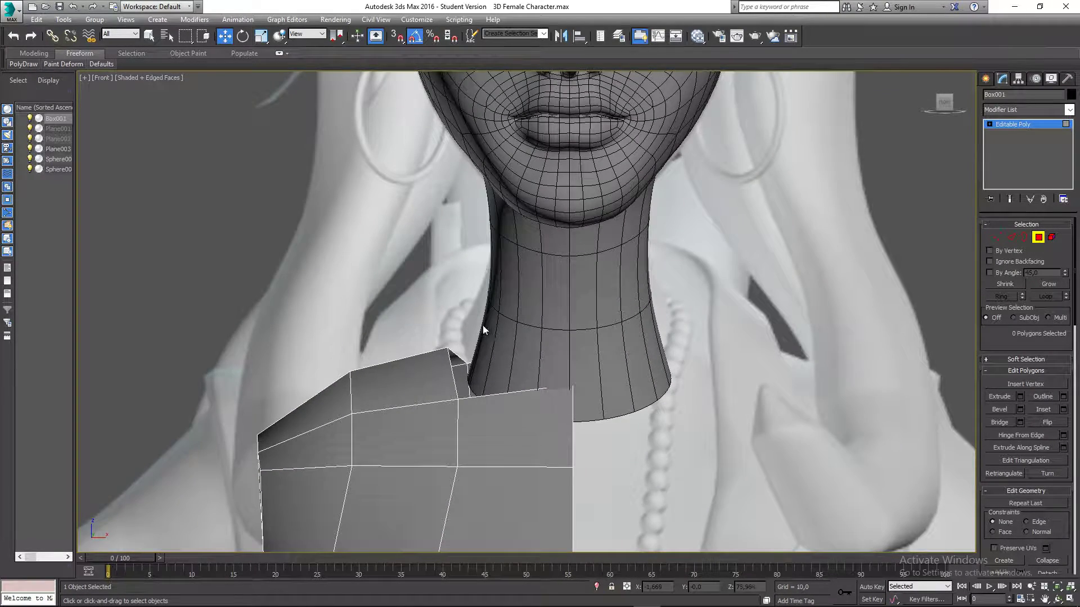
{"action": "middle_click_drag", "start_coordinate": [482, 325], "coordinate": [484, 279]}
{"action": "scroll", "coordinate": [552, 244], "scroll_direction": "down", "scroll_amount": 4}
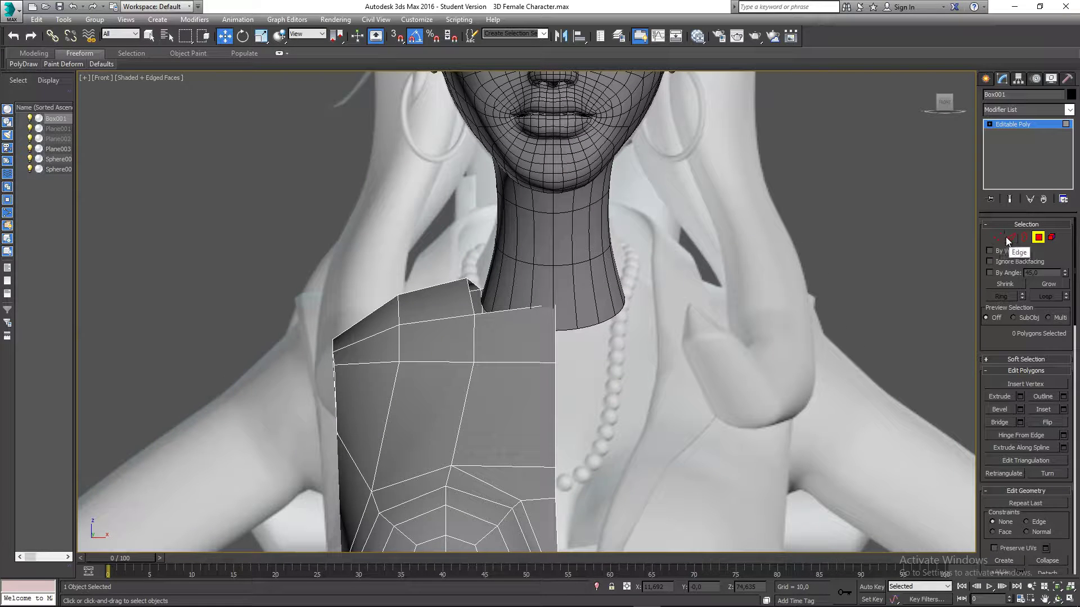
{"action": "left_click", "coordinate": [1010, 237]}
{"action": "scroll", "coordinate": [603, 322], "scroll_direction": "up", "scroll_amount": 5}
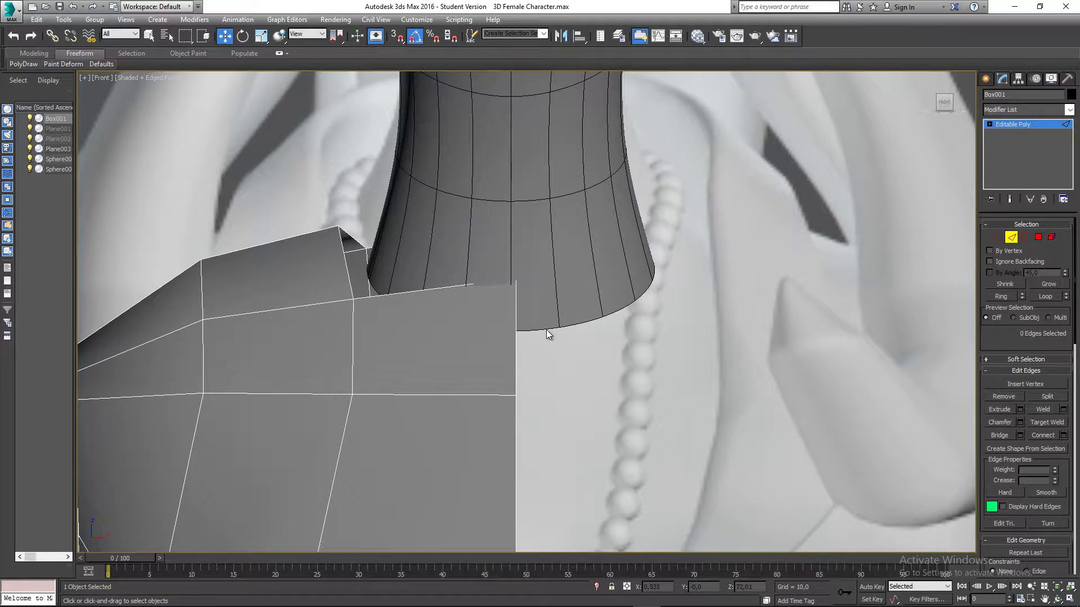
{"action": "double_click", "coordinate": [374, 289]}
{"action": "key", "text": "ctrl+z"}
{"action": "key", "text": "ctrl+z"}
{"action": "left_click", "coordinate": [1011, 237]}
- Select the bottom edge loop of the neck in the head's base Editable Poly
{"action": "left_click", "coordinate": [608, 229]}
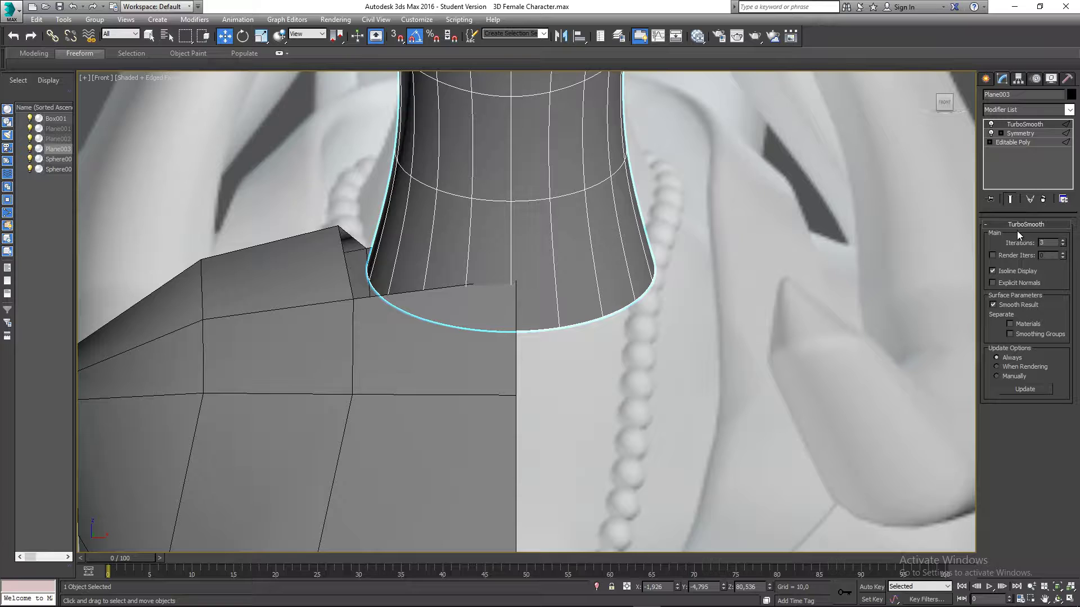
{"action": "left_click", "coordinate": [1014, 142]}
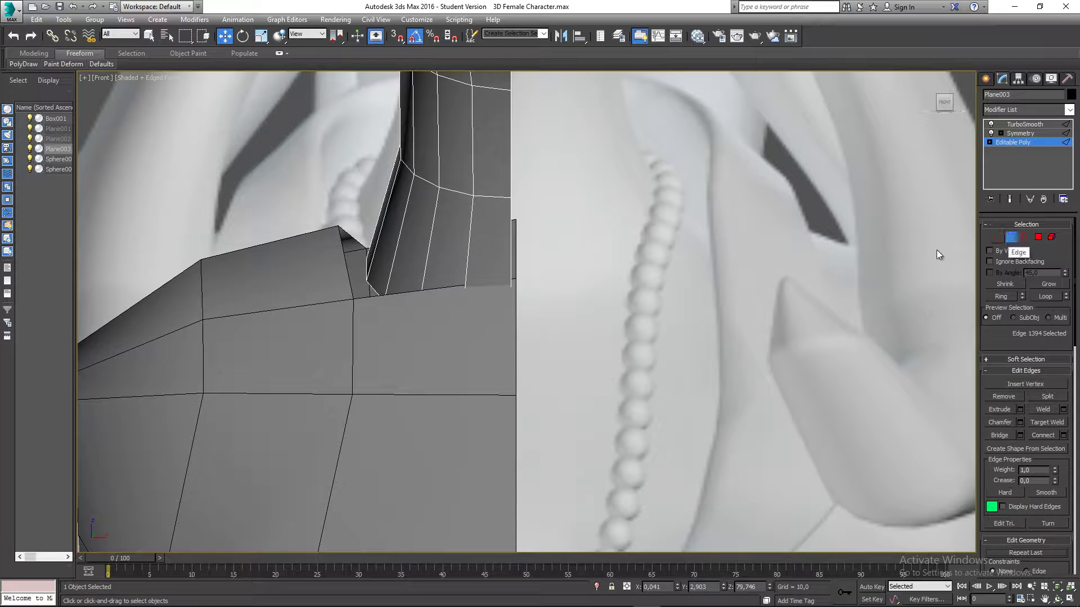
{"action": "double_click", "coordinate": [466, 287]}
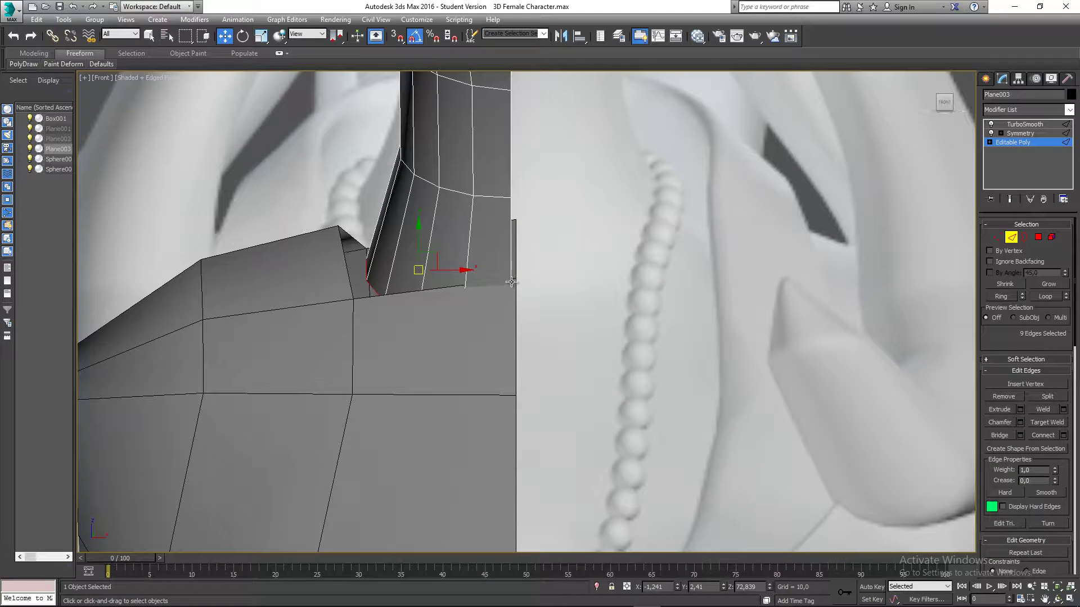
{"action": "middle_click_drag", "start_coordinate": [511, 282], "coordinate": [517, 282]}
- Try widening the neck's bottom edge loop by uniform scaling with the end result shown, undo each attempt, and leave edge editing
{"action": "key", "text": "r"}
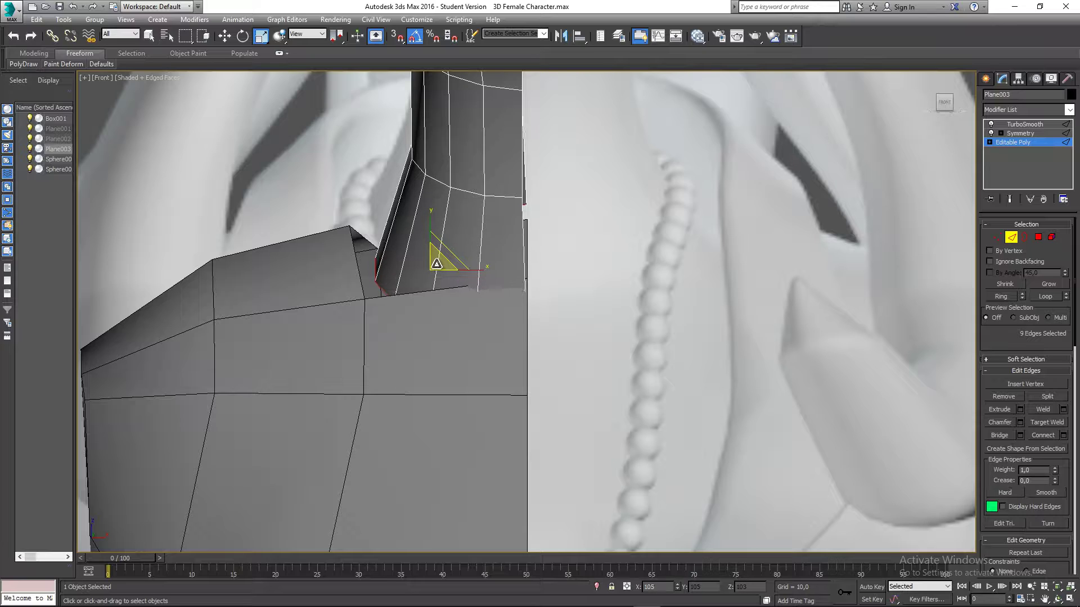
{"action": "left_click_drag", "start_coordinate": [437, 263], "coordinate": [441, 261]}
{"action": "key", "text": "ctrl+z"}
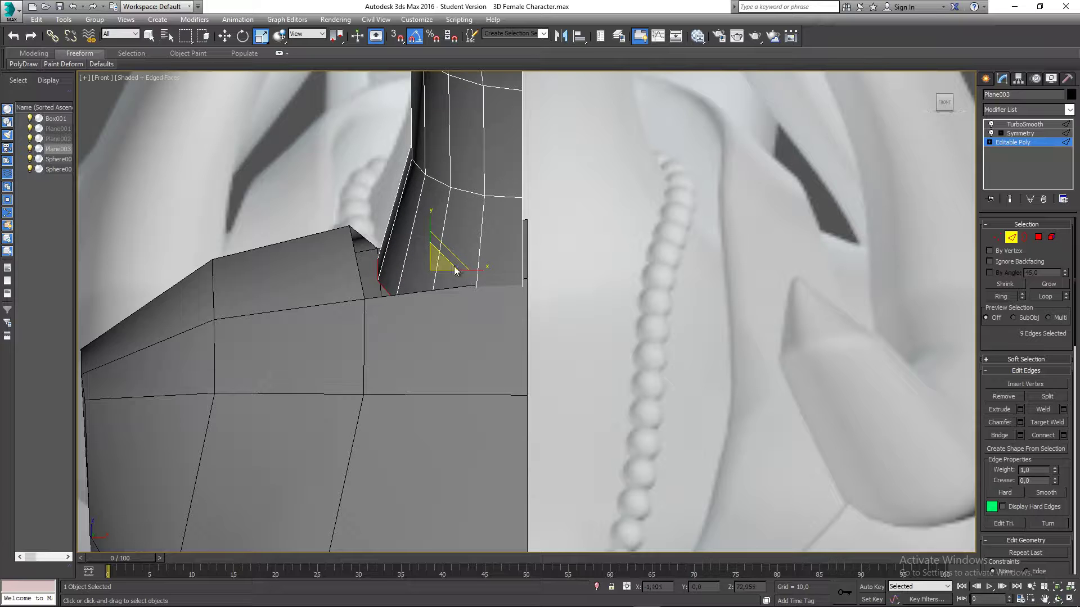
{"action": "left_click", "coordinate": [1009, 199]}
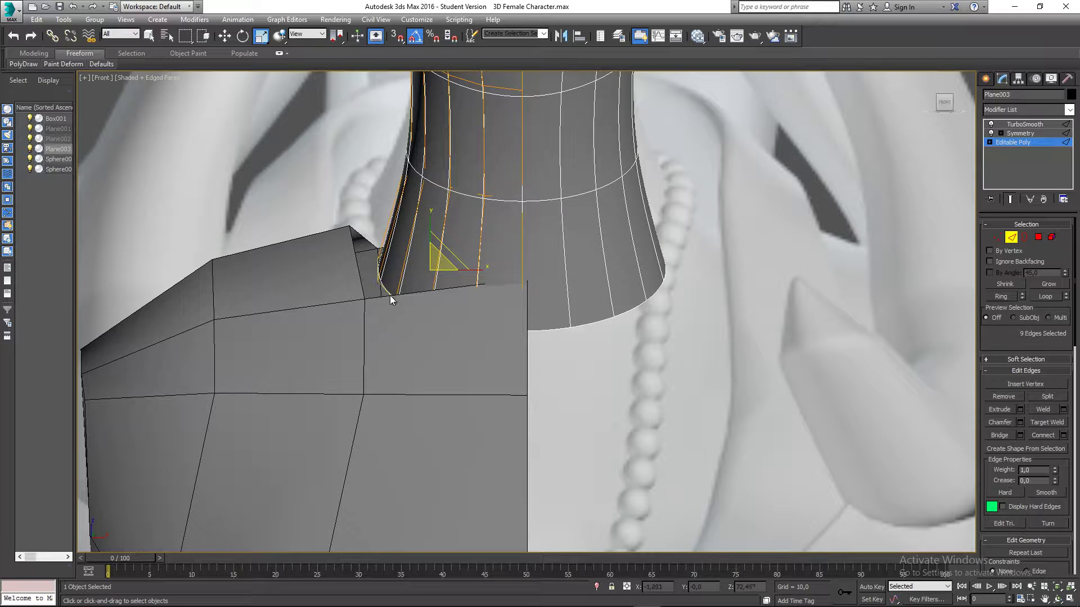
{"action": "left_click_drag", "start_coordinate": [444, 264], "coordinate": [467, 256]}
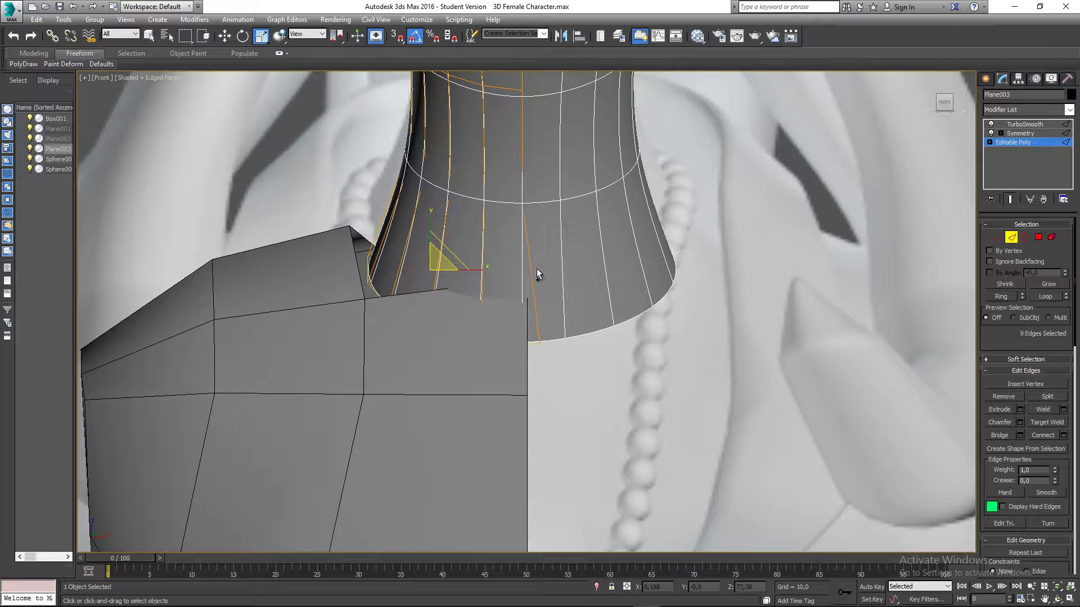
{"action": "key", "text": "ctrl+z"}
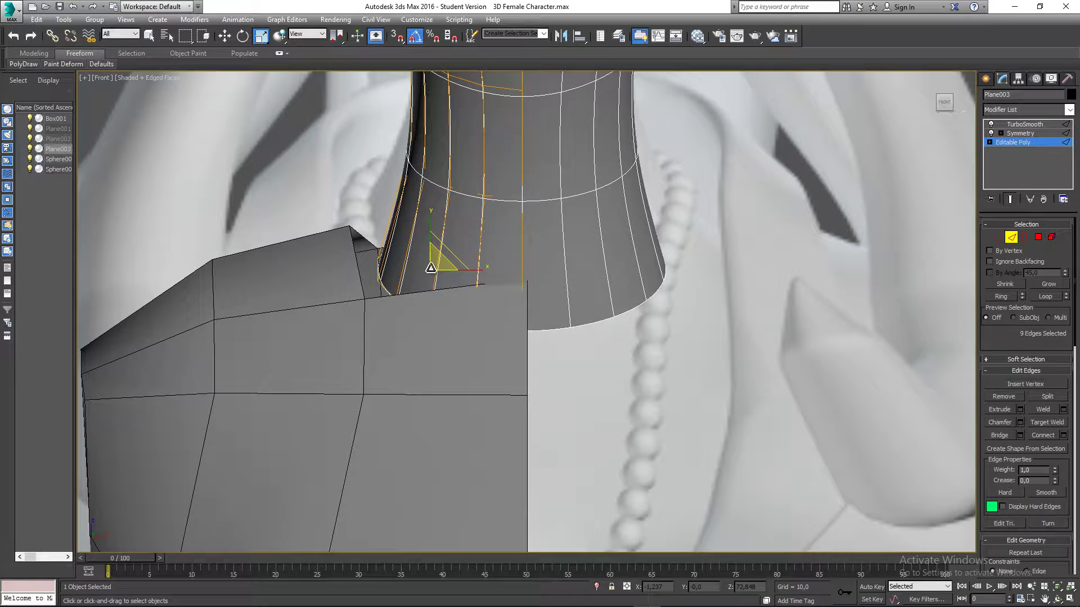
{"action": "left_click_drag", "start_coordinate": [431, 267], "coordinate": [521, 243]}
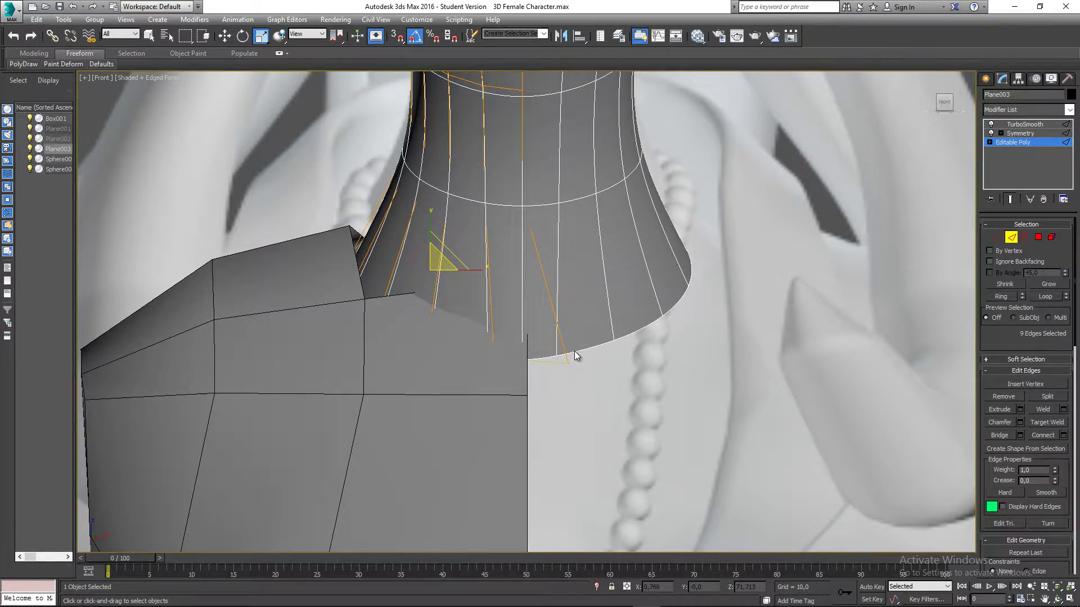
{"action": "middle_click_drag", "start_coordinate": [575, 351], "coordinate": [588, 376], "text": "alt"}
{"action": "key", "text": "ctrl+z"}
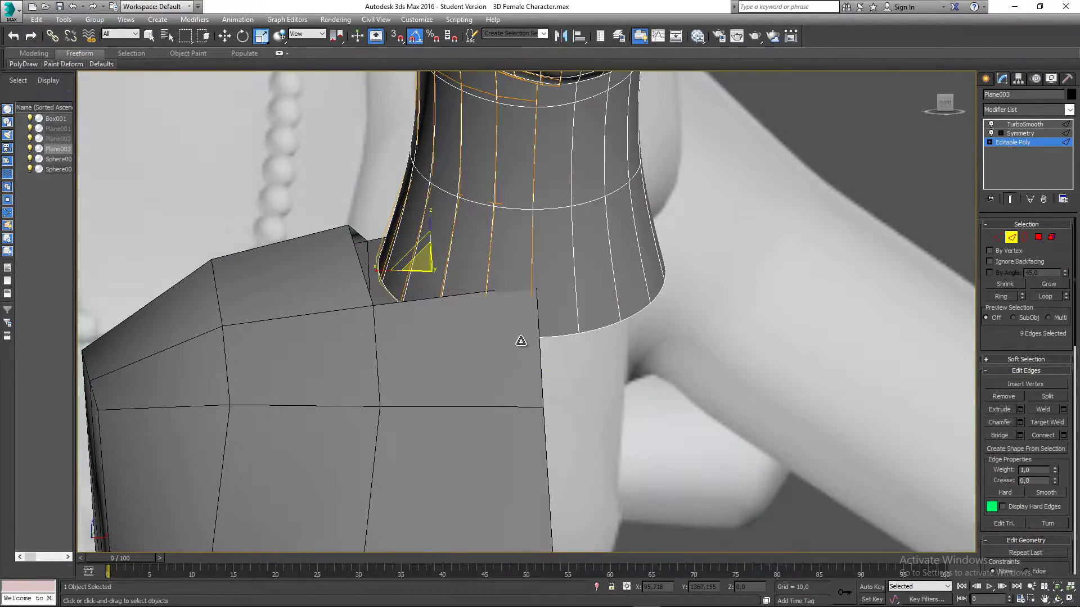
{"action": "scroll", "coordinate": [520, 341], "scroll_direction": "down", "scroll_amount": 6}
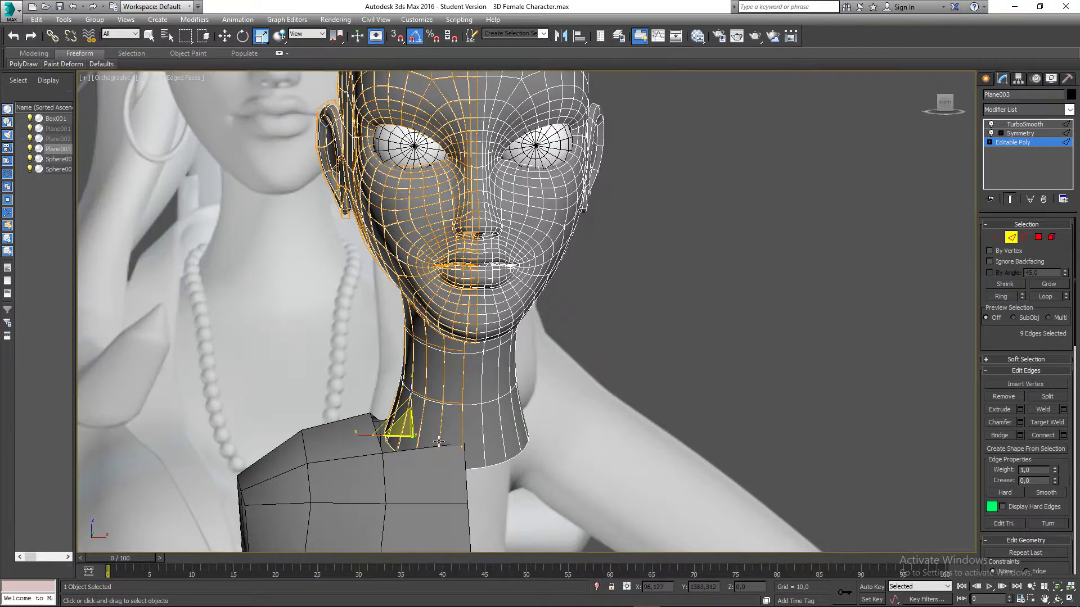
{"action": "middle_click_drag", "start_coordinate": [438, 408], "coordinate": [467, 356]}
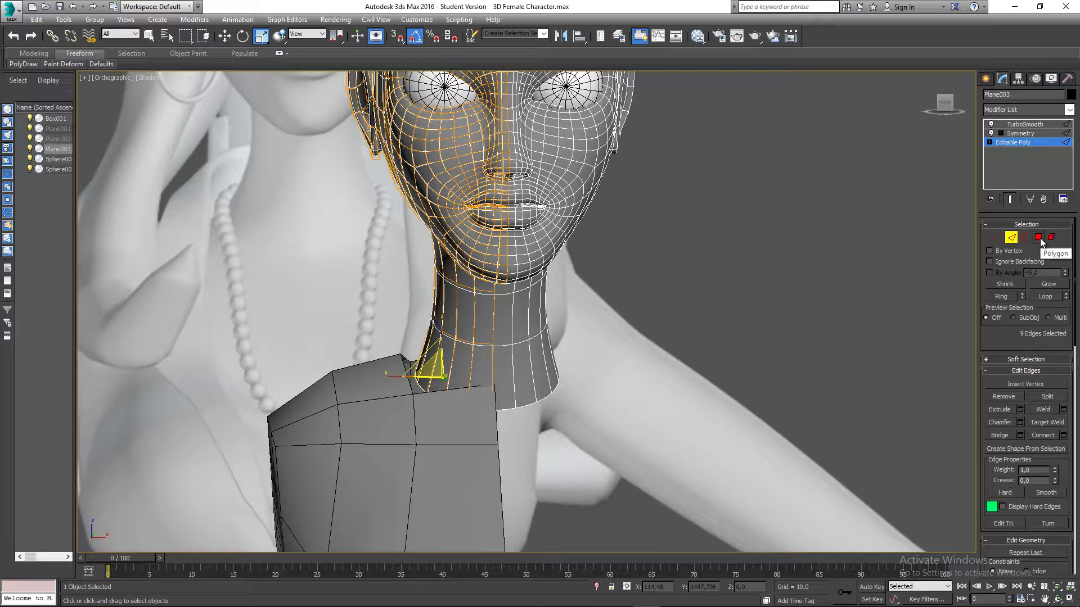
{"action": "left_click", "coordinate": [1011, 238]}
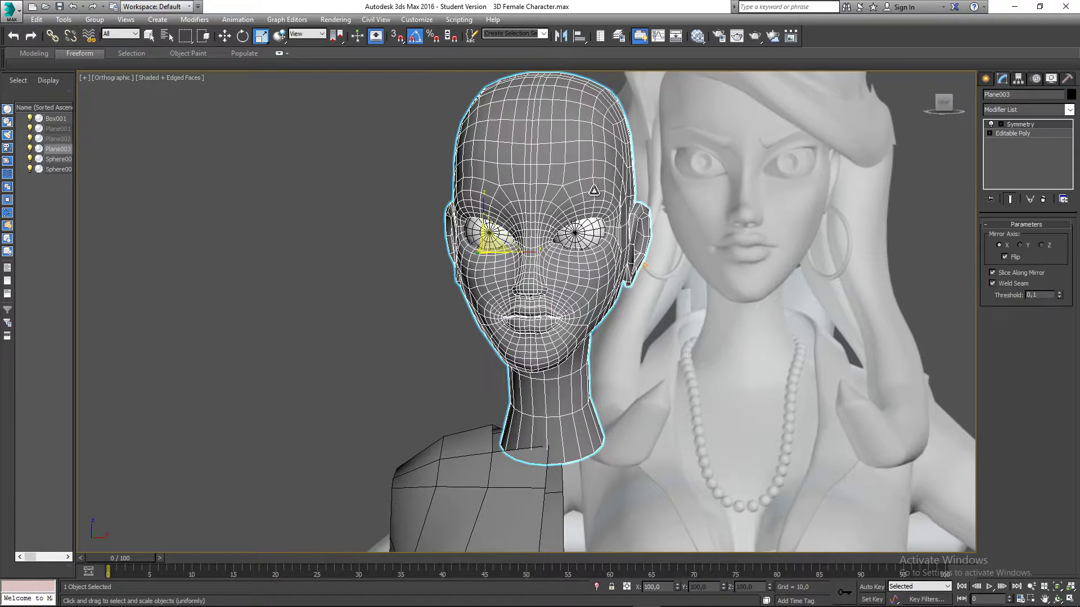
- Convert the head, including its Symmetry modifier, to an Editable Poly
{"action": "key", "text": "w"}
{"action": "middle_click_drag", "start_coordinate": [582, 160], "coordinate": [677, 164], "text": "alt"}
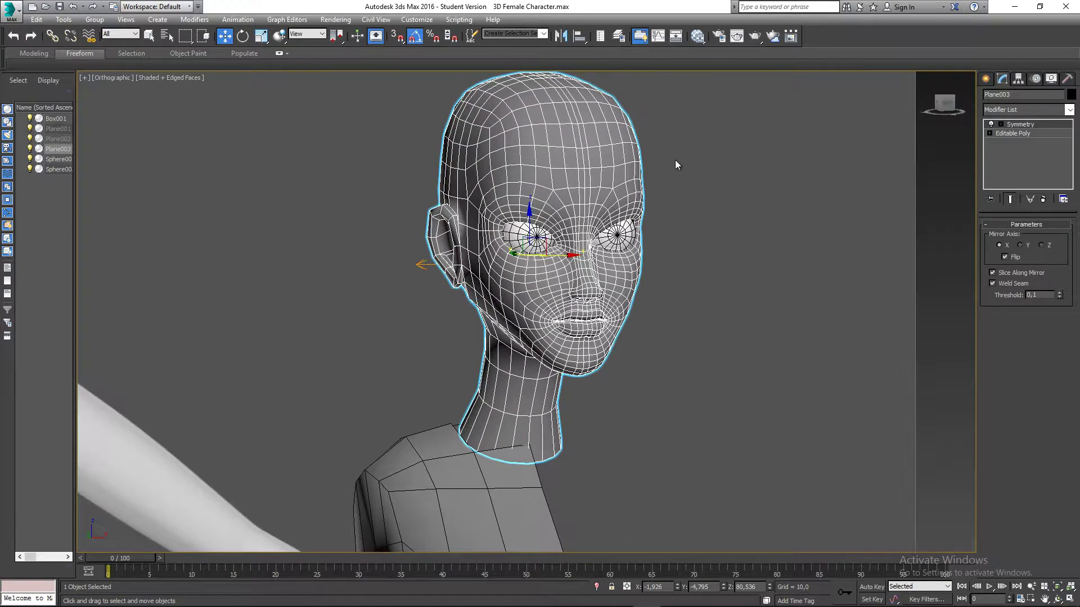
{"action": "middle_click_drag", "start_coordinate": [599, 162], "coordinate": [570, 163], "text": "alt"}
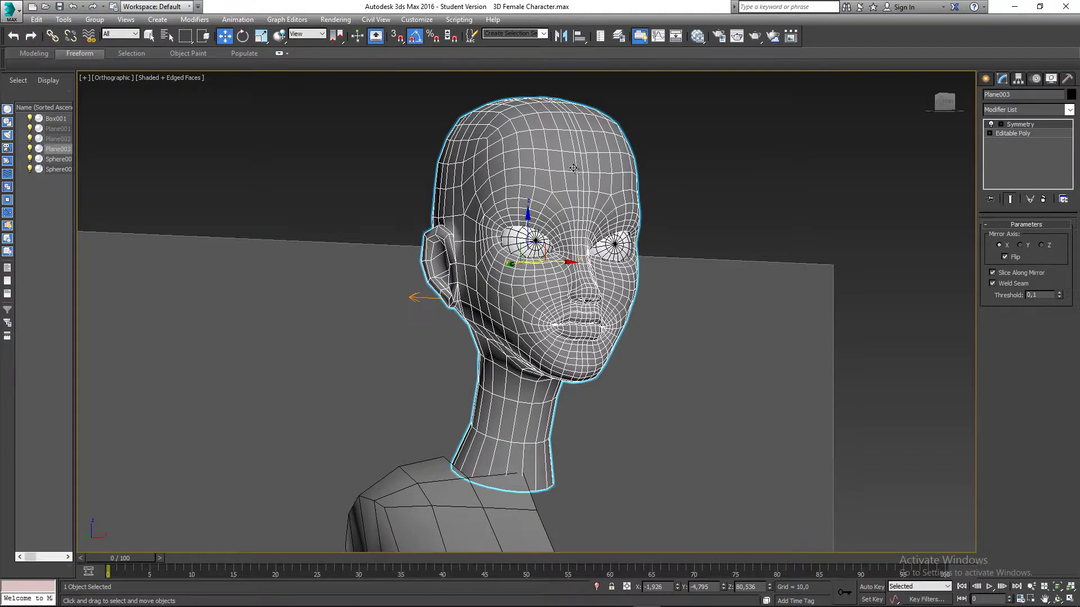
{"action": "right_click", "coordinate": [570, 163]}
{"action": "mouse_move", "coordinate": [619, 278]}
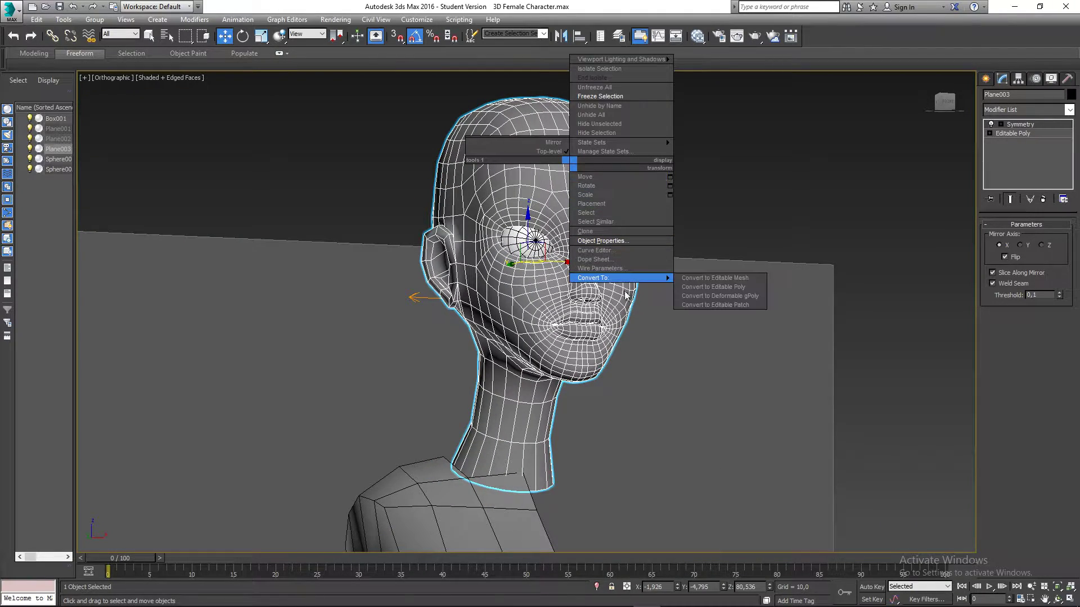
{"action": "left_click", "coordinate": [739, 288]}
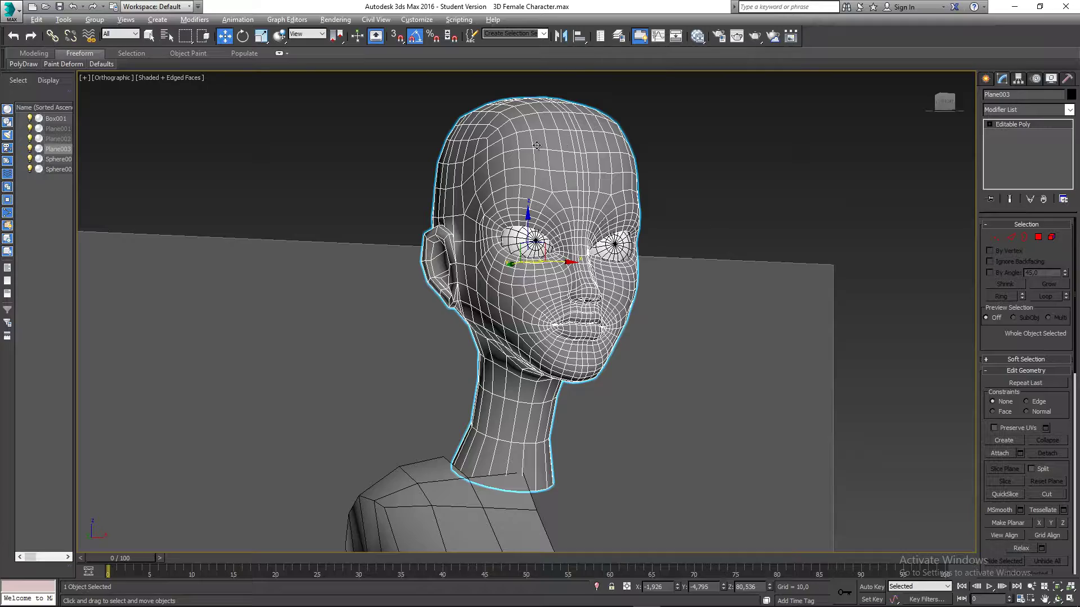
- Scale the full edge loop at the bottom of the neck slightly outward in the Front view
{"action": "middle_click_drag", "start_coordinate": [644, 173], "coordinate": [545, 181], "text": "alt"}
{"action": "middle_click_drag", "start_coordinate": [476, 250], "coordinate": [523, 252], "text": "alt"}
{"action": "left_click", "coordinate": [1012, 239]}
{"action": "middle_click_drag", "start_coordinate": [698, 363], "coordinate": [726, 236], "text": "alt"}
{"action": "scroll", "coordinate": [617, 372], "scroll_direction": "up", "scroll_amount": 4}
{"action": "middle_click_drag", "start_coordinate": [636, 409], "coordinate": [603, 397]}
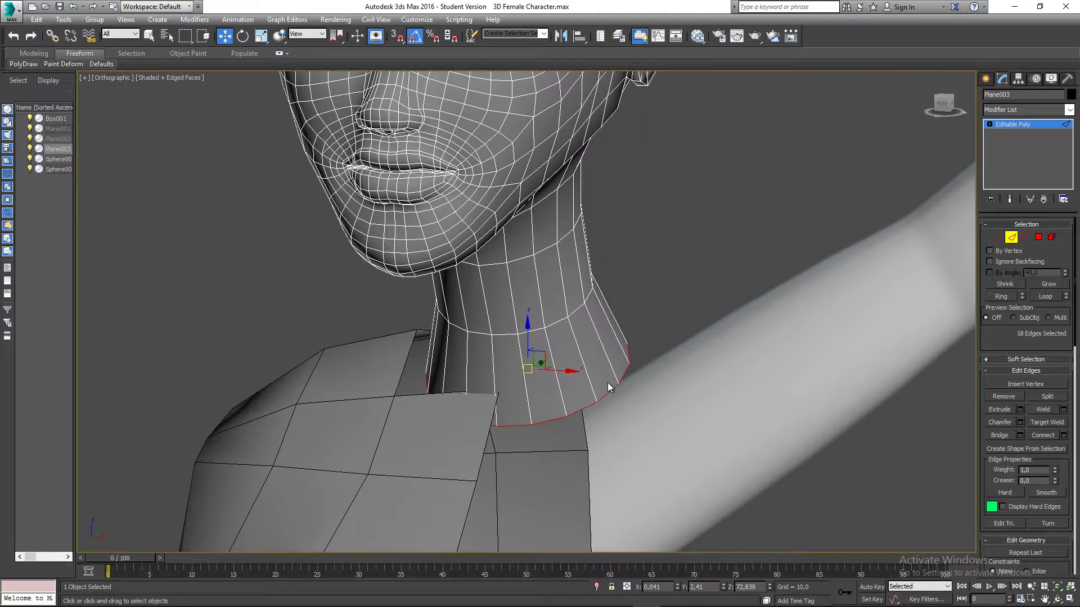
{"action": "key", "text": "f"}
{"action": "scroll", "coordinate": [574, 402], "scroll_direction": "up", "scroll_amount": 6}
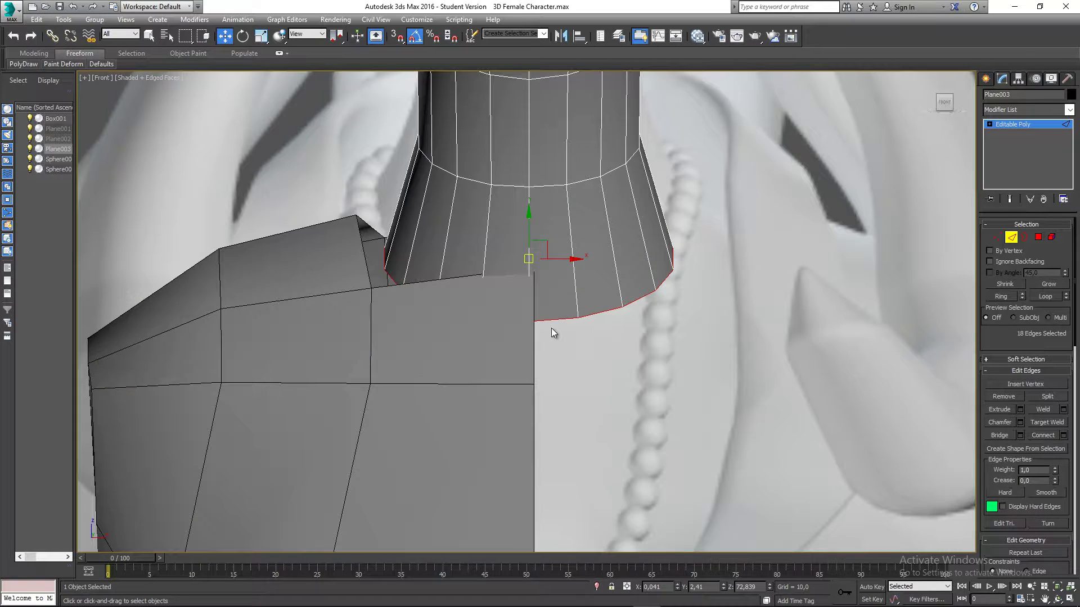
{"action": "key", "text": "r"}
{"action": "left_click_drag", "start_coordinate": [532, 257], "coordinate": [535, 248]}
- Select the next edge loop above the neck's base and scale it uniformly to about 117%
{"action": "middle_click_drag", "start_coordinate": [543, 230], "coordinate": [550, 284]}
{"action": "double_click", "coordinate": [520, 240]}
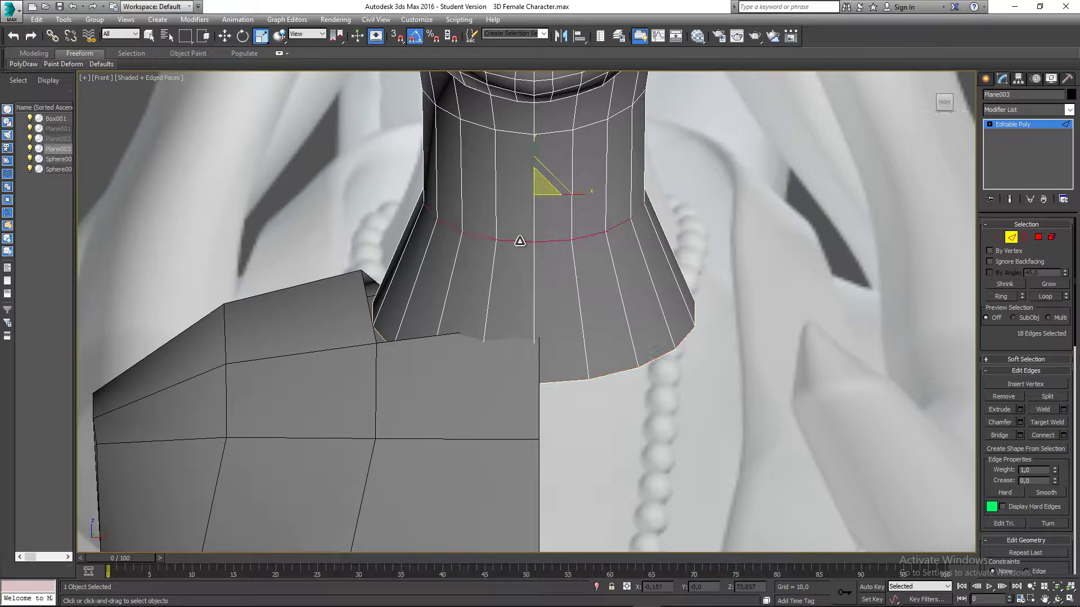
{"action": "left_click_drag", "start_coordinate": [541, 194], "coordinate": [550, 190]}
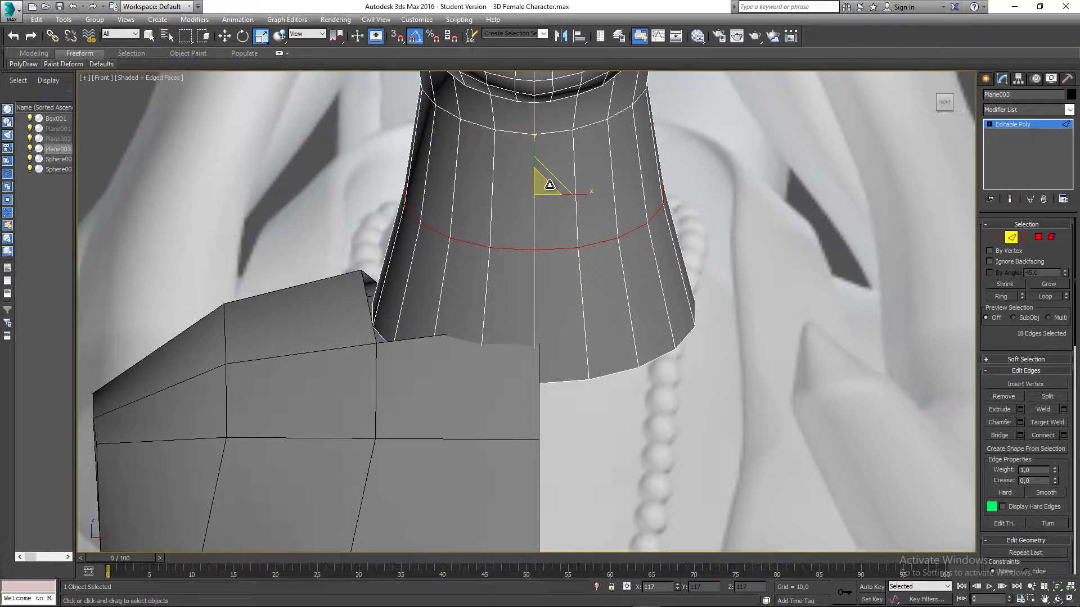
- Select the upper neck edge loop just below the chin and scale it uniformly to about 104%
{"action": "middle_click_drag", "start_coordinate": [550, 190], "coordinate": [545, 239]}
{"action": "double_click", "coordinate": [519, 182]}
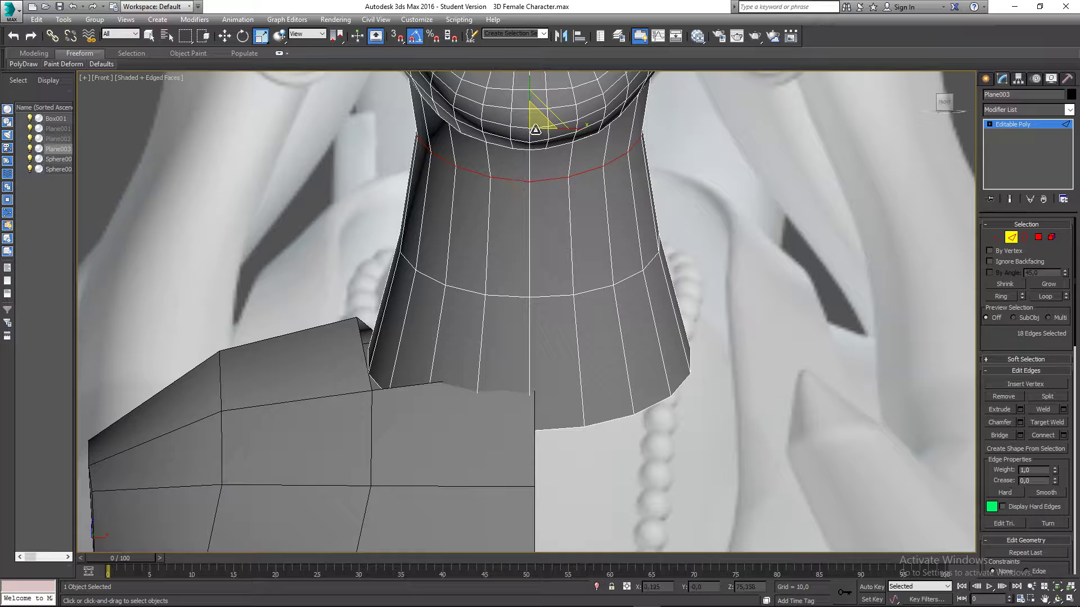
{"action": "left_click_drag", "start_coordinate": [535, 130], "coordinate": [539, 126]}
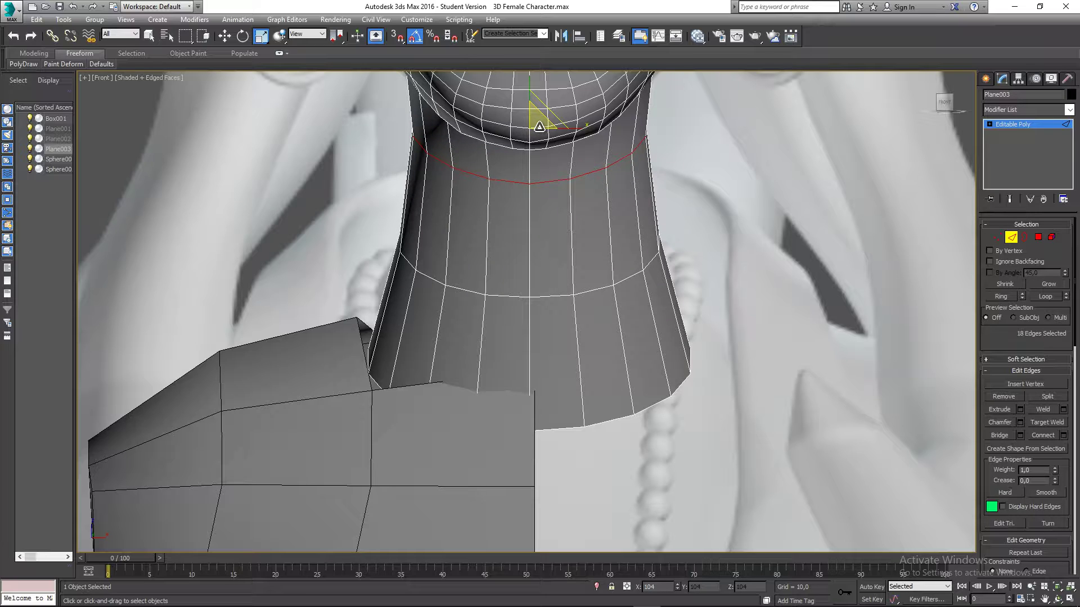
- Connect the ring of vertical edges in the middle of the neck with a new edge loop and scale it slightly inward
{"action": "middle_click_drag", "start_coordinate": [555, 229], "coordinate": [545, 230]}
{"action": "left_click", "coordinate": [560, 222]}
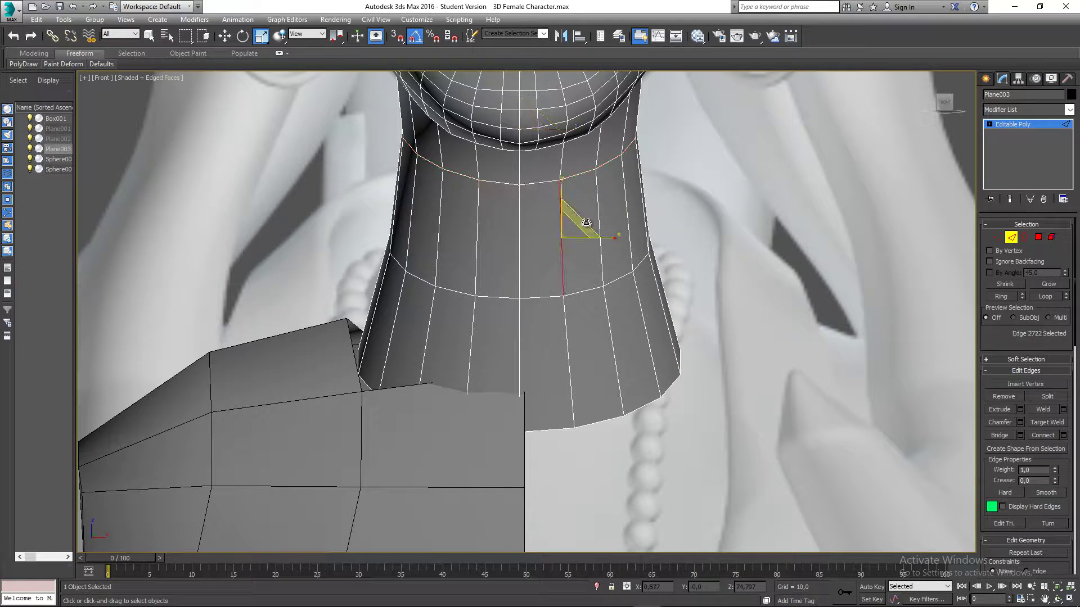
{"action": "left_click", "coordinate": [598, 212], "text": "shift"}
{"action": "left_click", "coordinate": [1053, 436]}
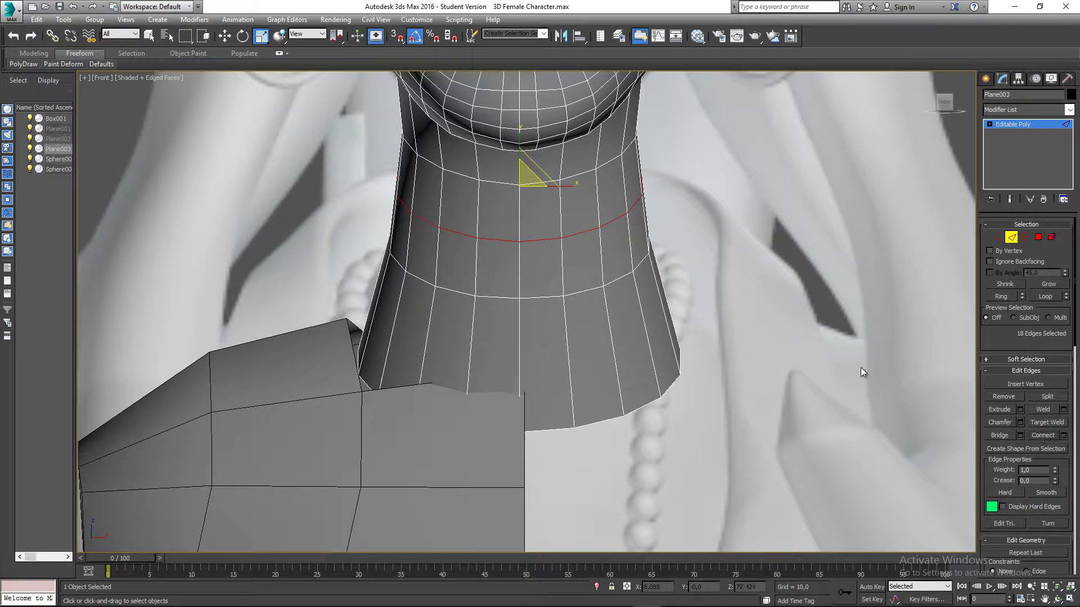
{"action": "left_click_drag", "start_coordinate": [521, 180], "coordinate": [517, 183]}
- Add an edge loop around the lowest neck segment by connecting its ring of vertical edges
{"action": "left_click", "coordinate": [567, 339]}
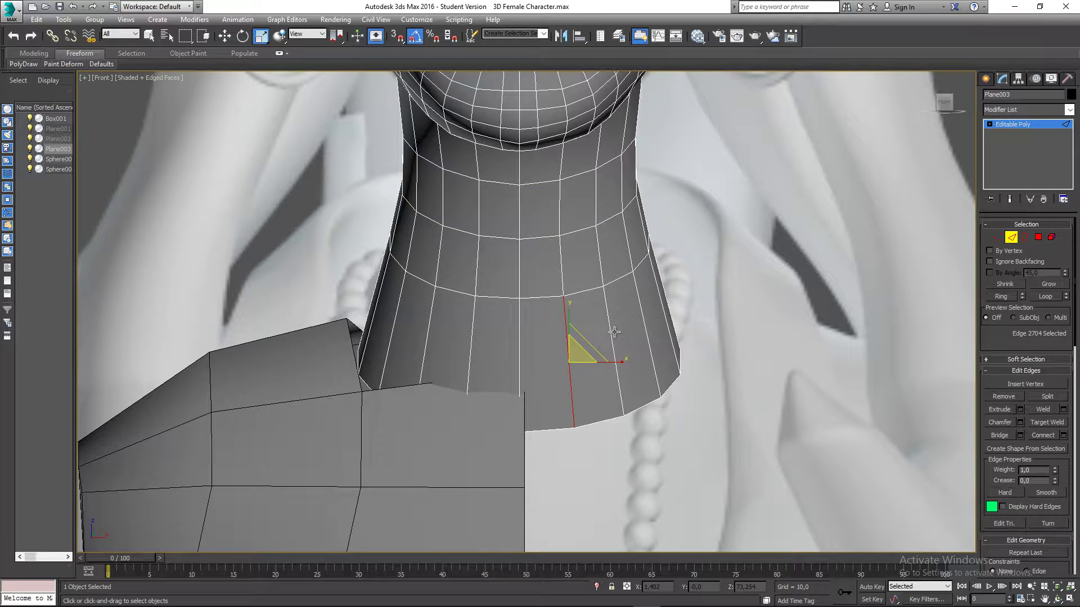
{"action": "key", "text": "alt+r"}
{"action": "left_click", "coordinate": [1044, 423]}
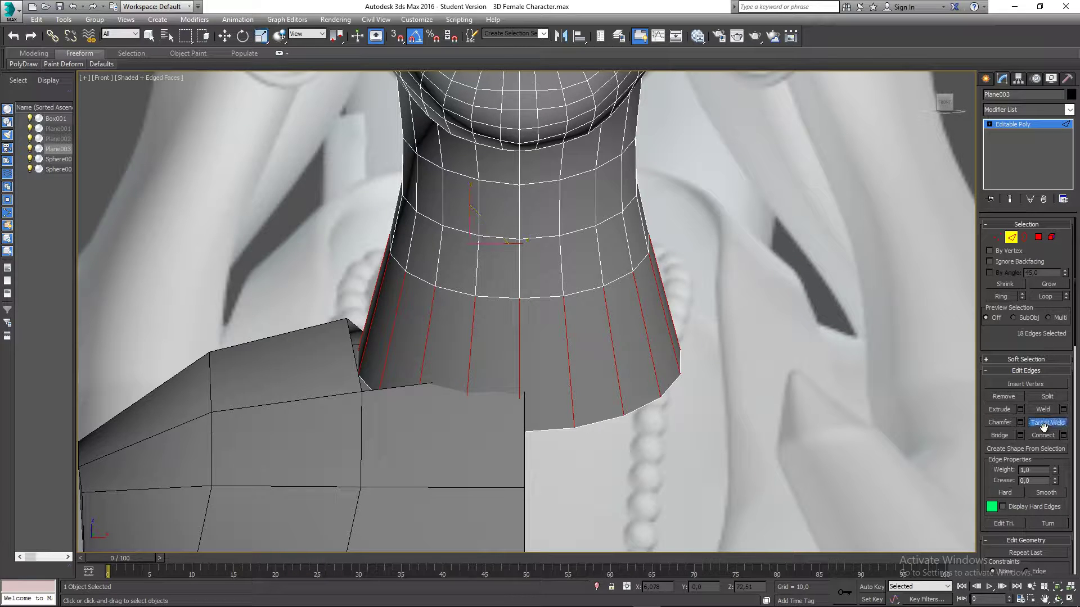
{"action": "left_click", "coordinate": [1044, 434]}
{"action": "right_click", "coordinate": [1042, 417]}
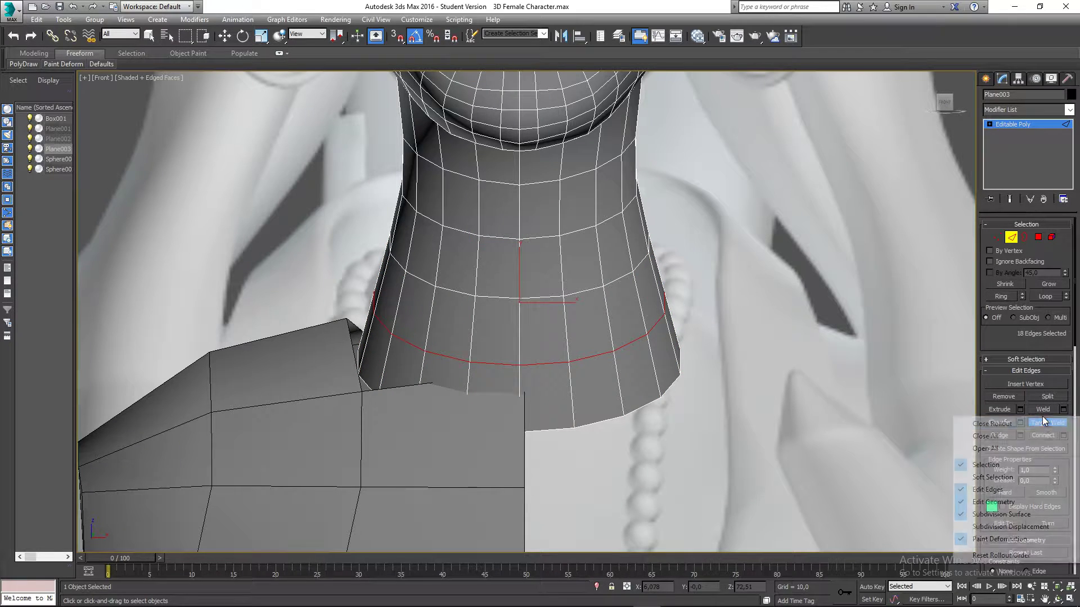
{"action": "right_click", "coordinate": [894, 392]}
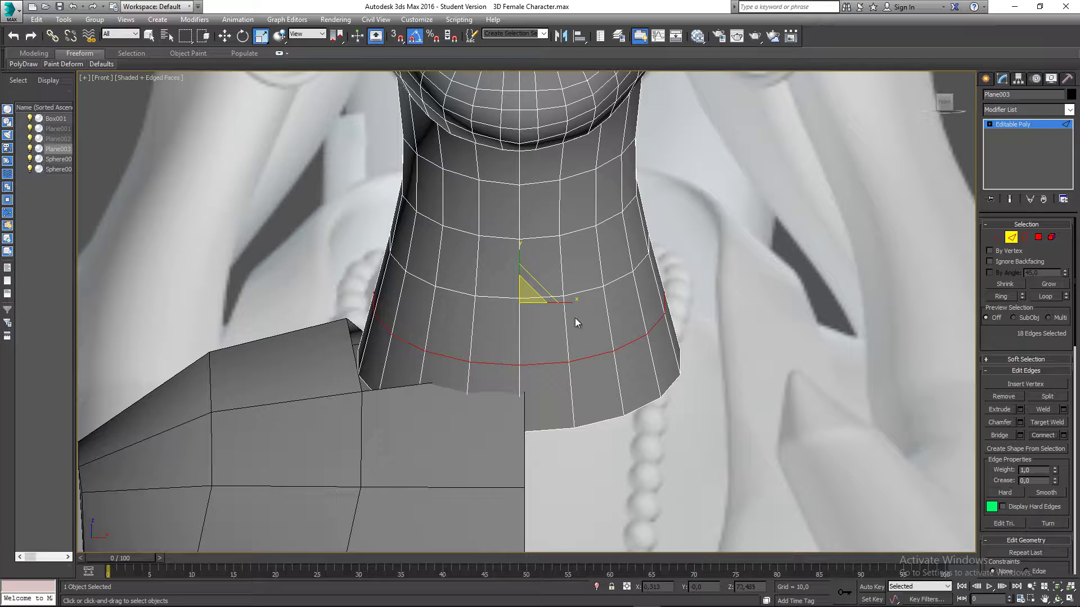
- Reselect the new edge loop near the neck's base and scale it slightly inward to smooth the flare
{"action": "middle_click_drag", "start_coordinate": [575, 319], "coordinate": [566, 319]}
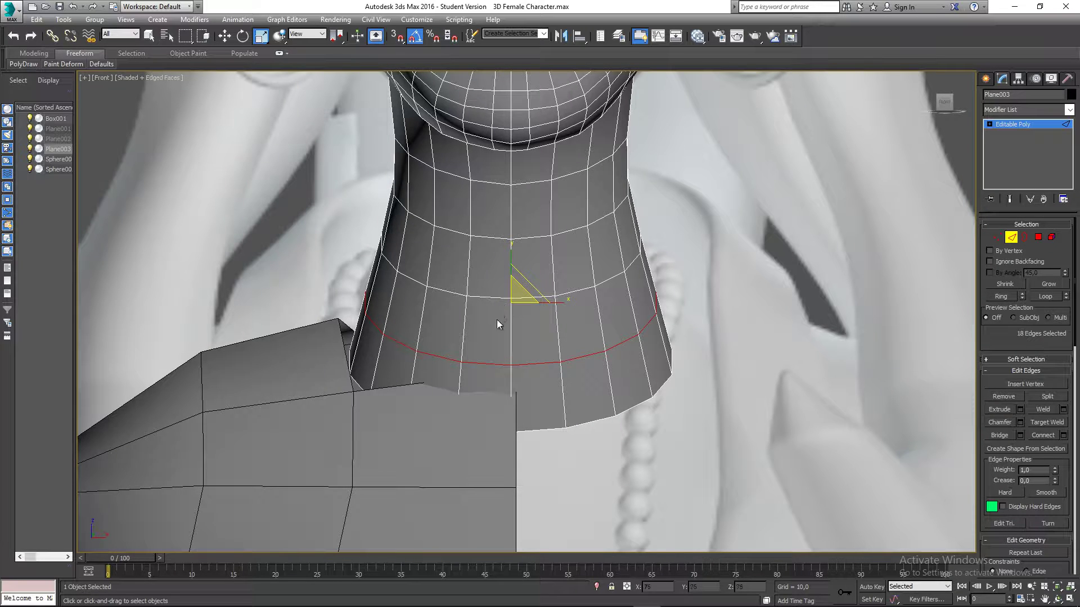
{"action": "left_click_drag", "start_coordinate": [487, 327], "coordinate": [487, 328]}
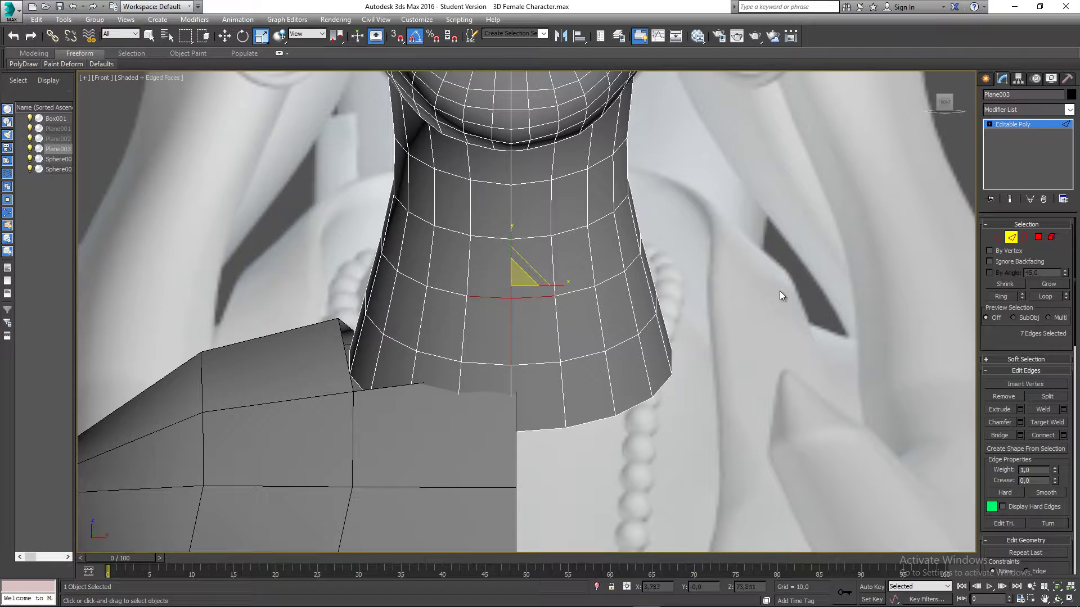
{"action": "left_click", "coordinate": [780, 291]}
{"action": "right_click", "coordinate": [697, 258]}
{"action": "left_click", "coordinate": [590, 433]}
{"action": "double_click", "coordinate": [543, 363]}
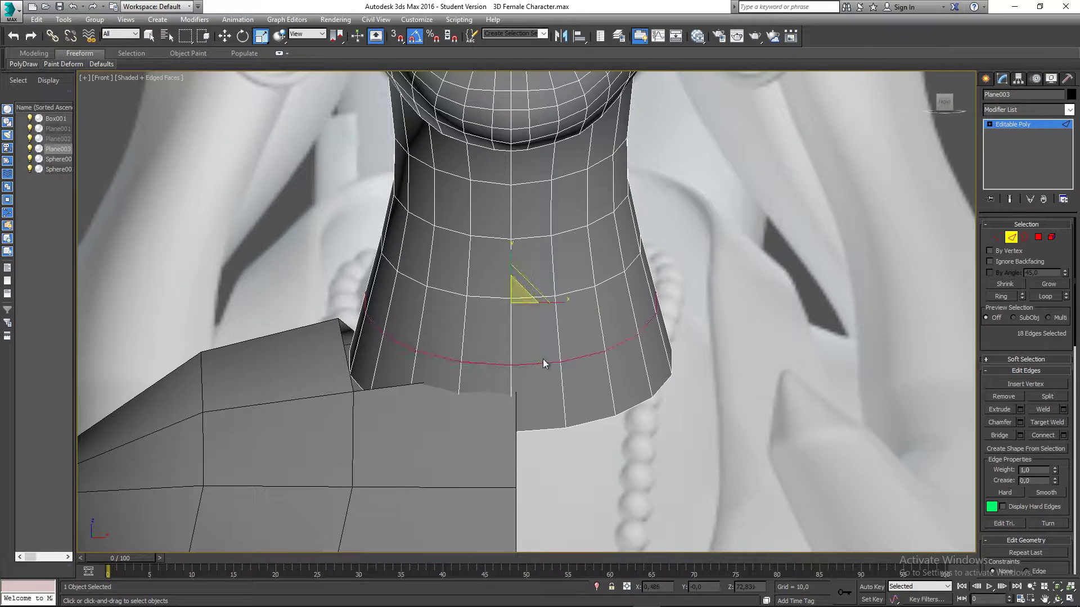
{"action": "mouse_move", "coordinate": [520, 300]}
{"action": "left_mouse_down"}
{"action": "mouse_move", "coordinate": [511, 306]}
{"action": "mouse_move", "coordinate": [521, 287]}
{"action": "left_mouse_up"}
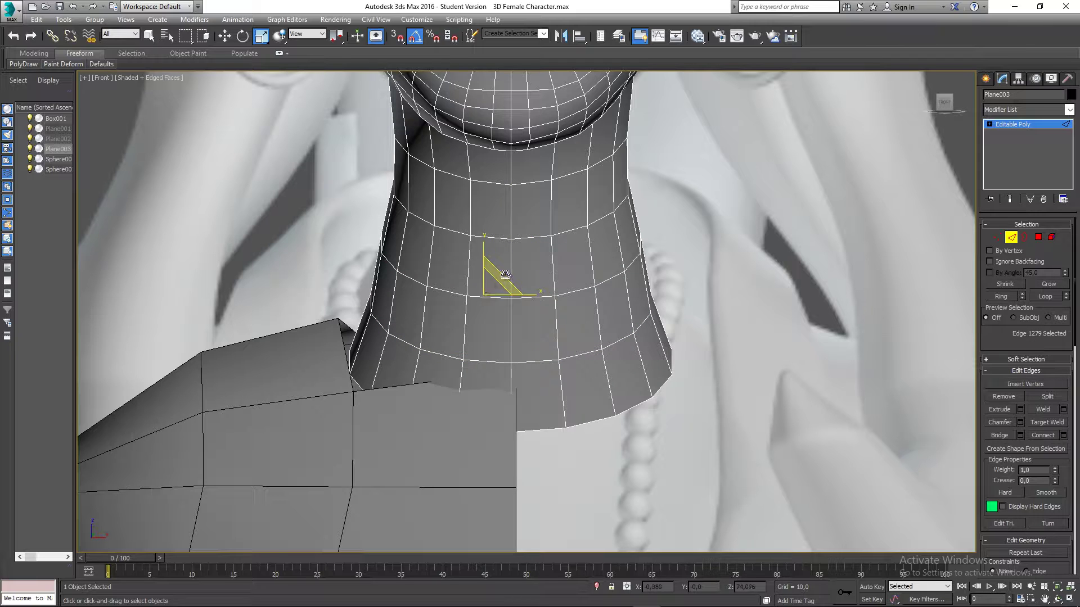
- Scale the next edge loop up the neck slightly inward, leave edge editing, and deselect the head
{"action": "double_click", "coordinate": [480, 297]}
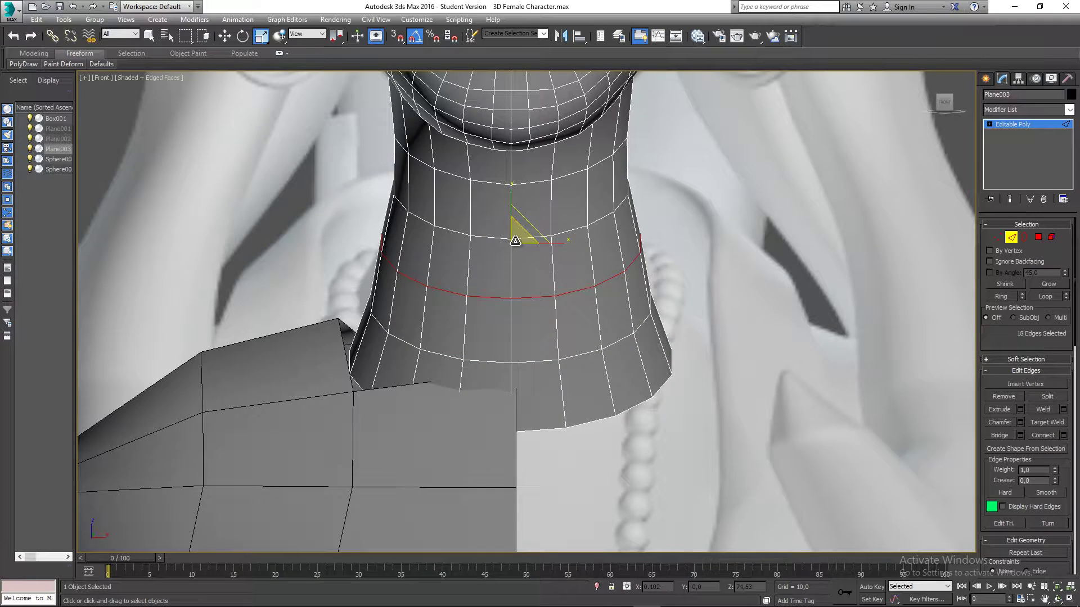
{"action": "left_click_drag", "start_coordinate": [515, 240], "coordinate": [511, 244]}
{"action": "scroll", "coordinate": [648, 255], "scroll_direction": "down", "scroll_amount": 3}
{"action": "scroll", "coordinate": [647, 255], "scroll_direction": "up", "scroll_amount": 1}
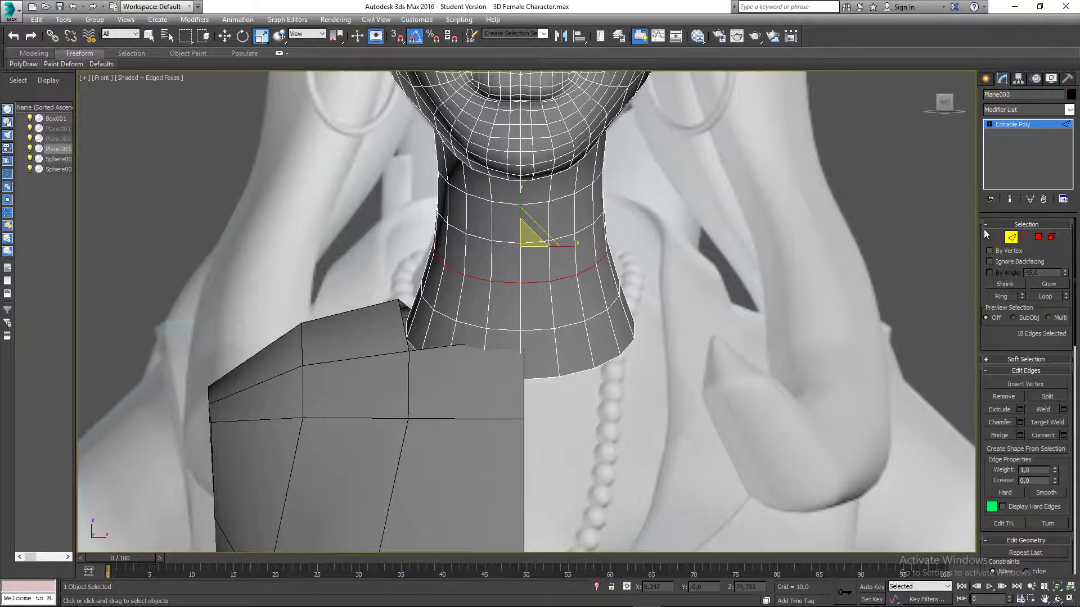
{"action": "left_click", "coordinate": [1009, 239]}
{"action": "left_click", "coordinate": [759, 244]}
- Delete all polygons on the character's left half of the head and neck, including those along the center line
{"action": "scroll", "coordinate": [754, 246], "scroll_direction": "down", "scroll_amount": 3}
{"action": "middle_click_drag", "start_coordinate": [715, 251], "coordinate": [650, 275]}
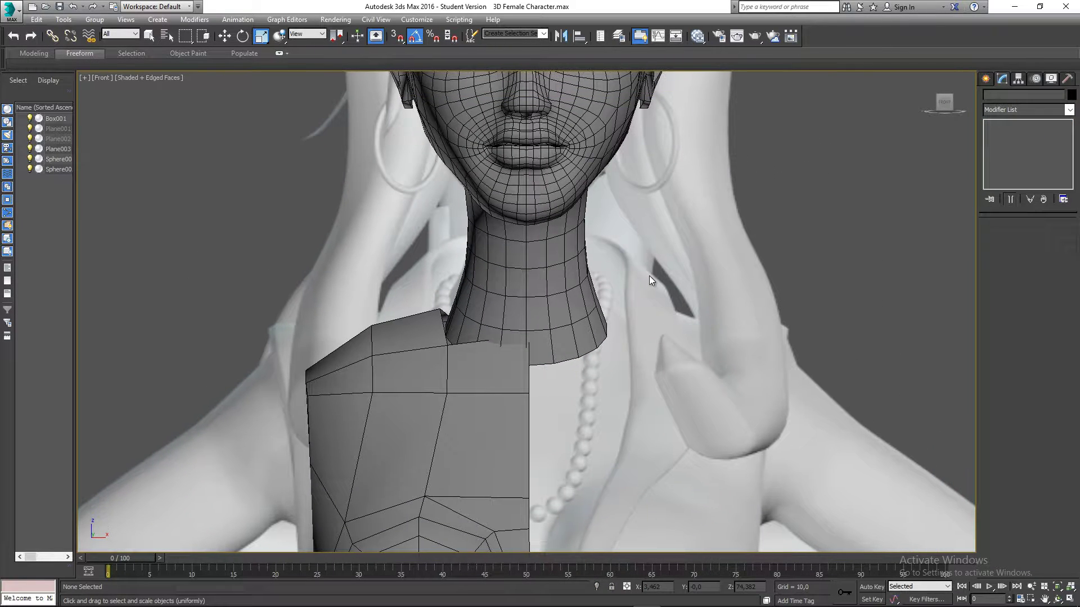
{"action": "scroll", "coordinate": [649, 315], "scroll_direction": "down", "scroll_amount": 2}
{"action": "middle_click_drag", "start_coordinate": [650, 316], "coordinate": [590, 408]}
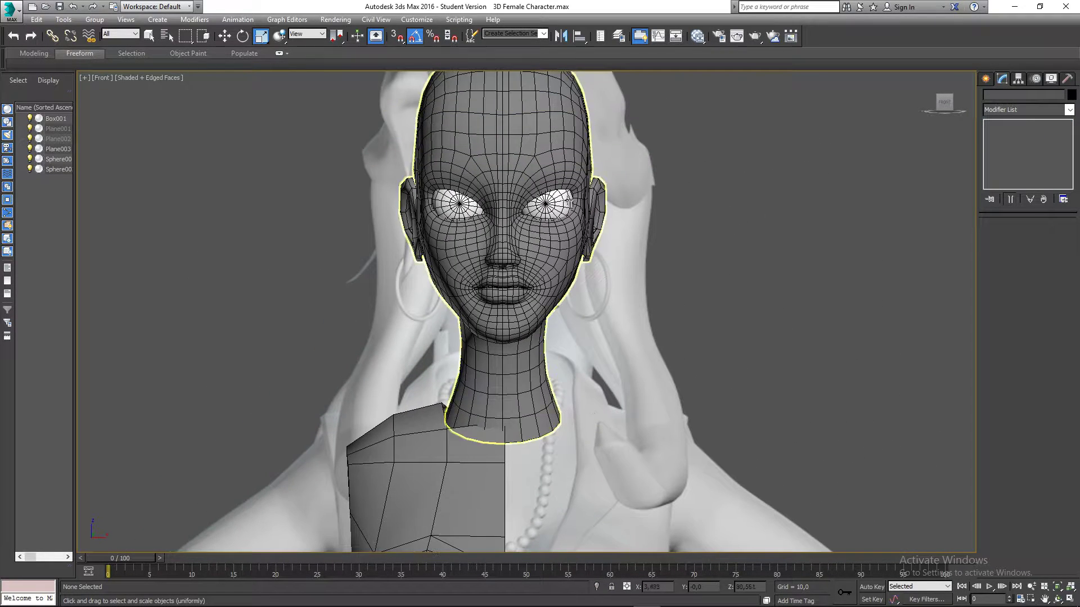
{"action": "left_click", "coordinate": [549, 159]}
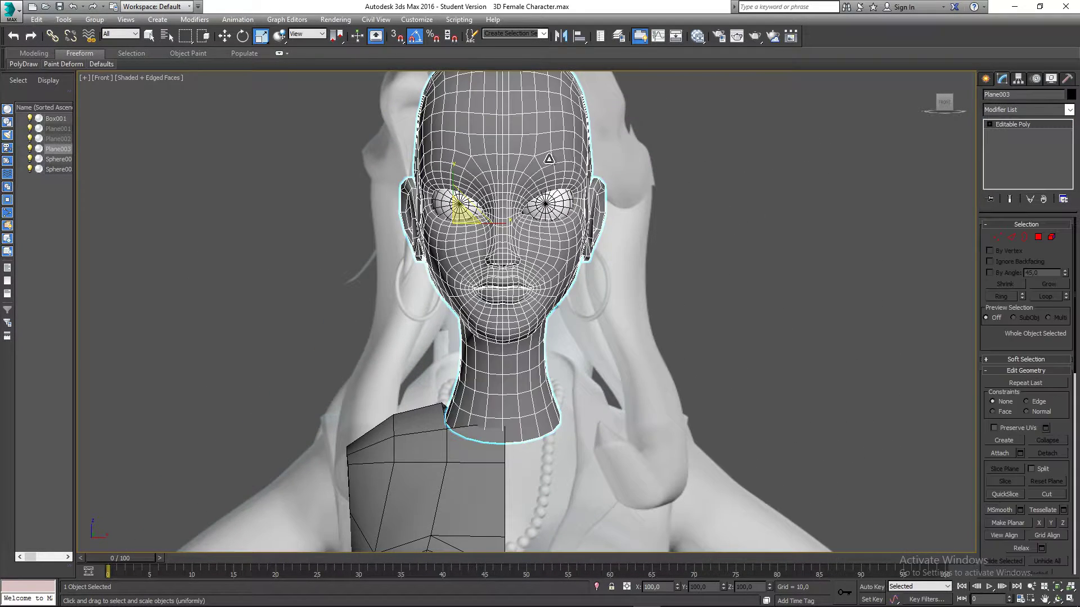
{"action": "left_click", "coordinate": [1038, 237]}
{"action": "scroll", "coordinate": [640, 183], "scroll_direction": "down", "scroll_amount": 4}
{"action": "middle_click_drag", "start_coordinate": [640, 183], "coordinate": [597, 199]}
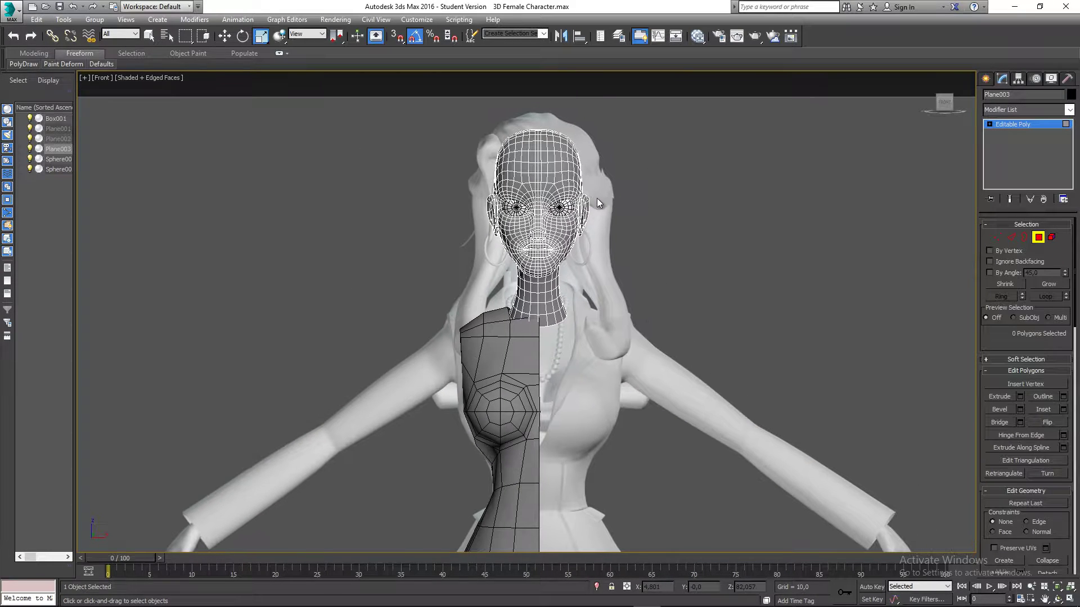
{"action": "scroll", "coordinate": [606, 115], "scroll_direction": "up", "scroll_amount": 2}
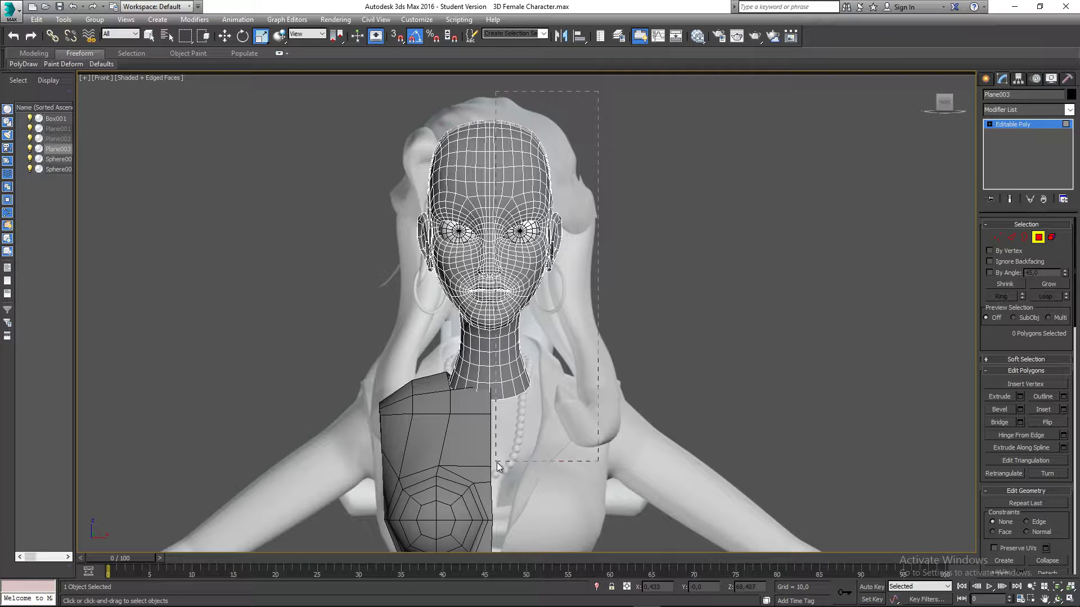
{"action": "left_click_drag", "start_coordinate": [493, 458], "coordinate": [494, 458]}
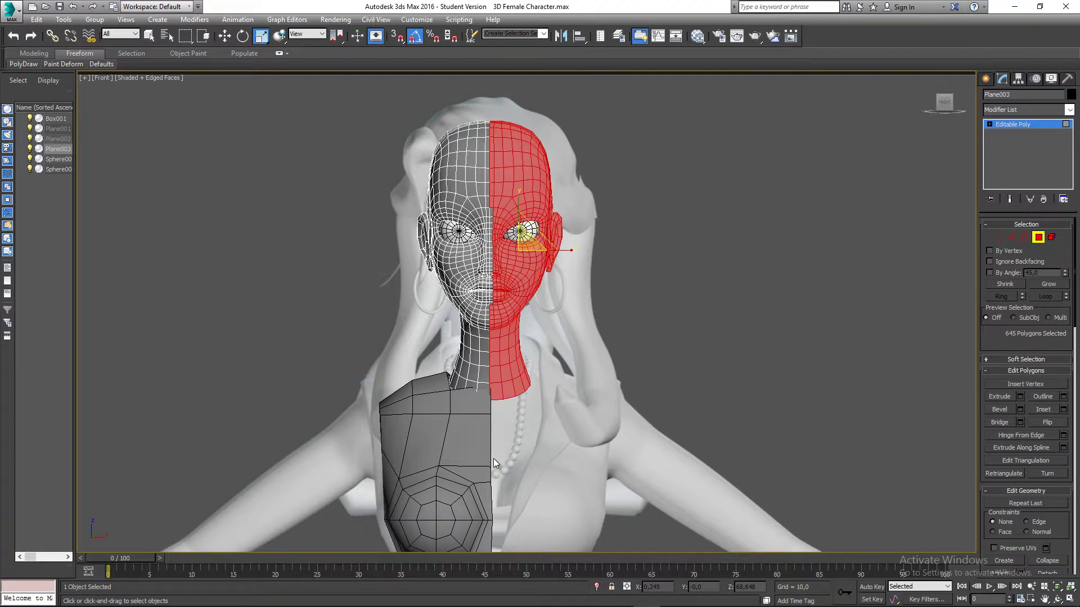
{"action": "scroll", "coordinate": [500, 240], "scroll_direction": "up", "scroll_amount": 4}
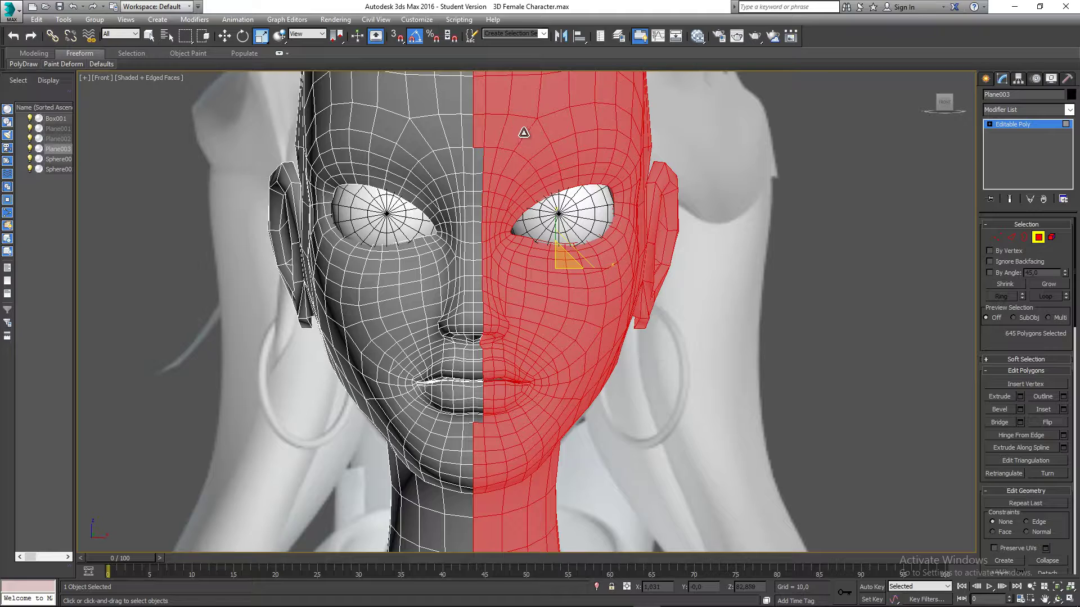
{"action": "key", "text": "w"}
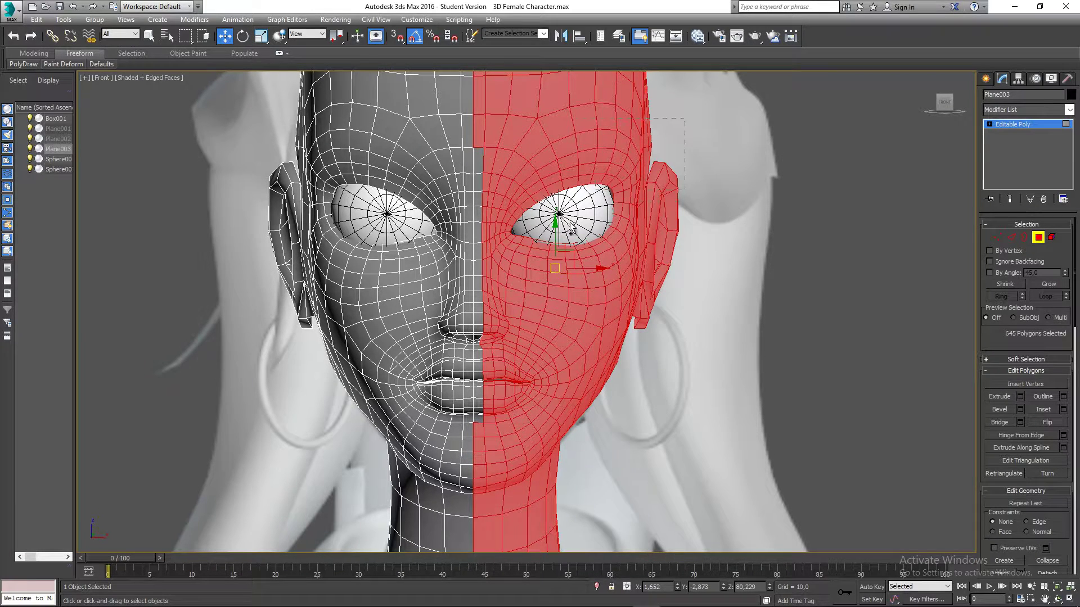
{"action": "left_click_drag", "start_coordinate": [489, 439], "coordinate": [478, 438], "text": "ctrl"}
{"action": "mouse_move", "coordinate": [522, 363]}
{"action": "middle_mouse_down"}
{"action": "mouse_move", "coordinate": [523, 262]}
{"action": "mouse_move", "coordinate": [521, 353]}
{"action": "mouse_move", "coordinate": [505, 329]}
{"action": "middle_mouse_up"}
{"action": "key", "text": "F3"}
{"action": "scroll", "coordinate": [521, 353], "scroll_direction": "down", "scroll_amount": 4}
{"action": "key", "text": "p"}
{"action": "middle_click_drag", "start_coordinate": [486, 274], "coordinate": [515, 323], "text": "alt"}
{"action": "key", "text": "F3"}
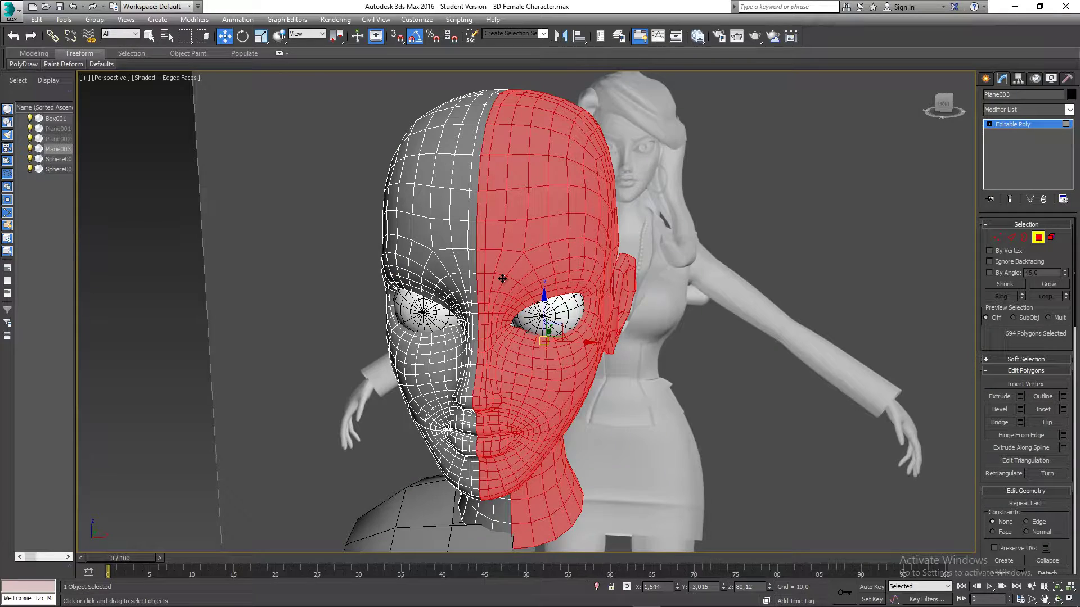
{"action": "key", "text": "Delete"}
- Examine where the halved neck meets the torso in the Front view, and leave polygon editing
{"action": "middle_click_drag", "start_coordinate": [608, 327], "coordinate": [595, 241]}
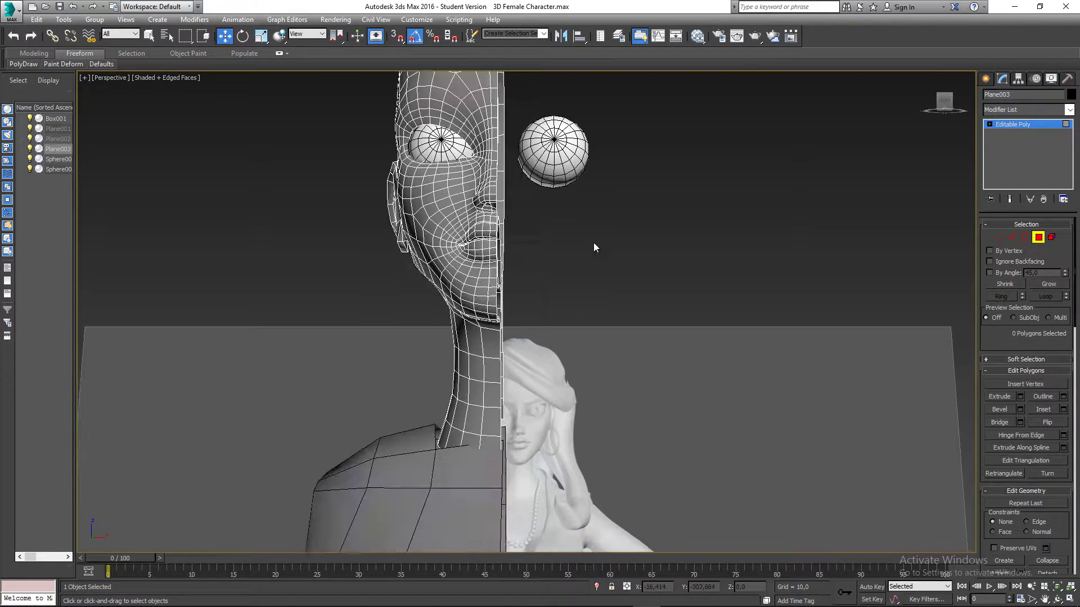
{"action": "middle_click_drag", "start_coordinate": [568, 331], "coordinate": [562, 302]}
{"action": "key", "text": "f"}
{"action": "middle_click_drag", "start_coordinate": [555, 398], "coordinate": [552, 198]}
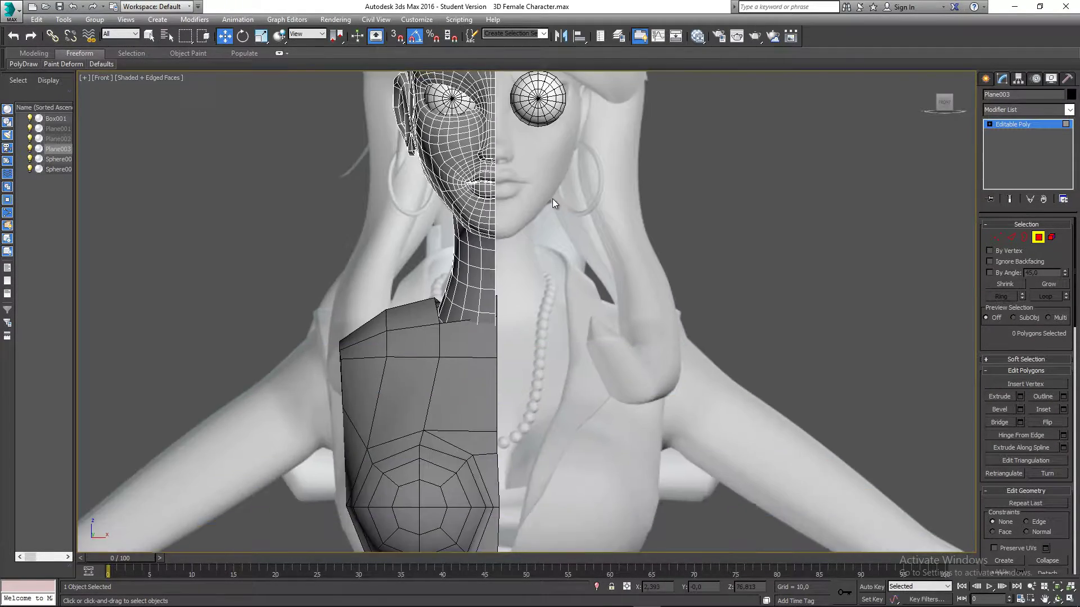
{"action": "scroll", "coordinate": [508, 296], "scroll_direction": "up", "scroll_amount": 8}
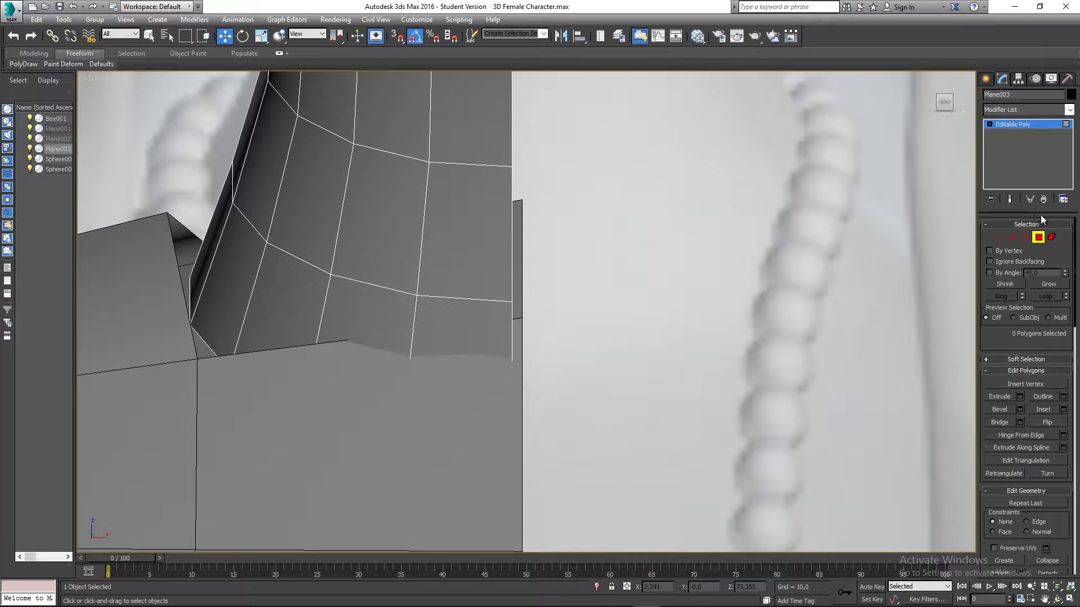
{"action": "left_click", "coordinate": [778, 261]}
{"action": "scroll", "coordinate": [667, 270], "scroll_direction": "down", "scroll_amount": 10}
{"action": "scroll", "coordinate": [650, 301], "scroll_direction": "down", "scroll_amount": 6}
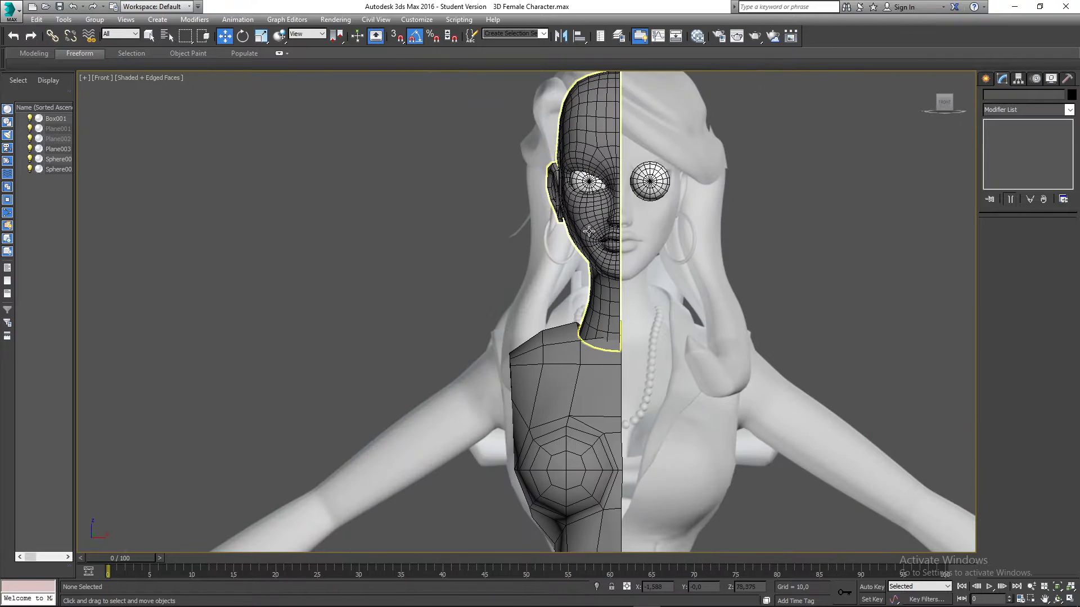
- Attach the half torso to the half head so both form one Editable Poly object
{"action": "left_click", "coordinate": [621, 323]}
{"action": "middle_click_drag", "start_coordinate": [622, 323], "coordinate": [618, 239]}
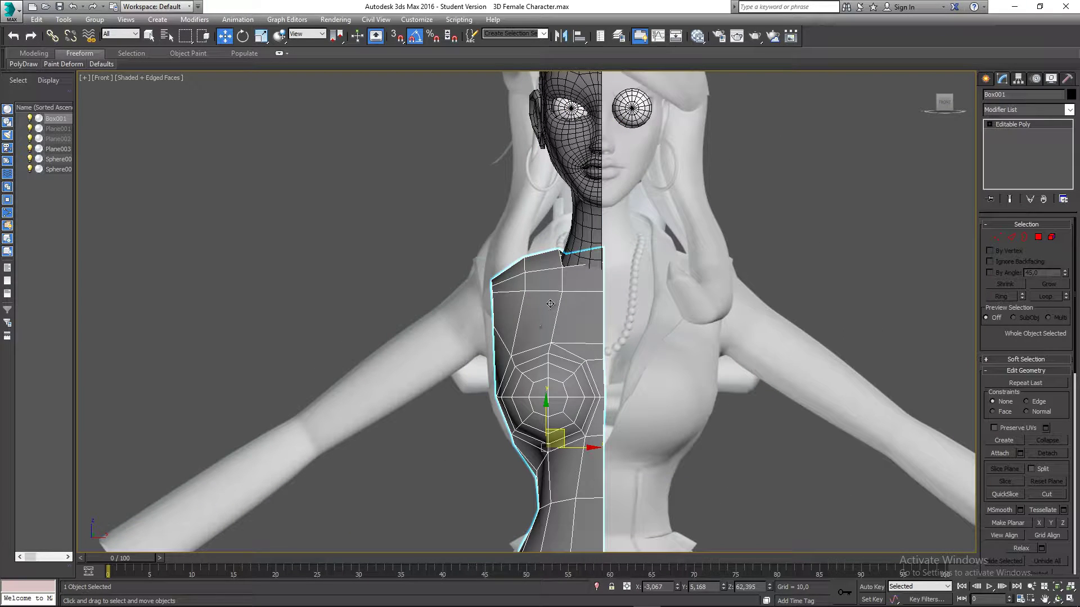
{"action": "left_click", "coordinate": [586, 188]}
{"action": "middle_click_drag", "start_coordinate": [584, 107], "coordinate": [549, 224]}
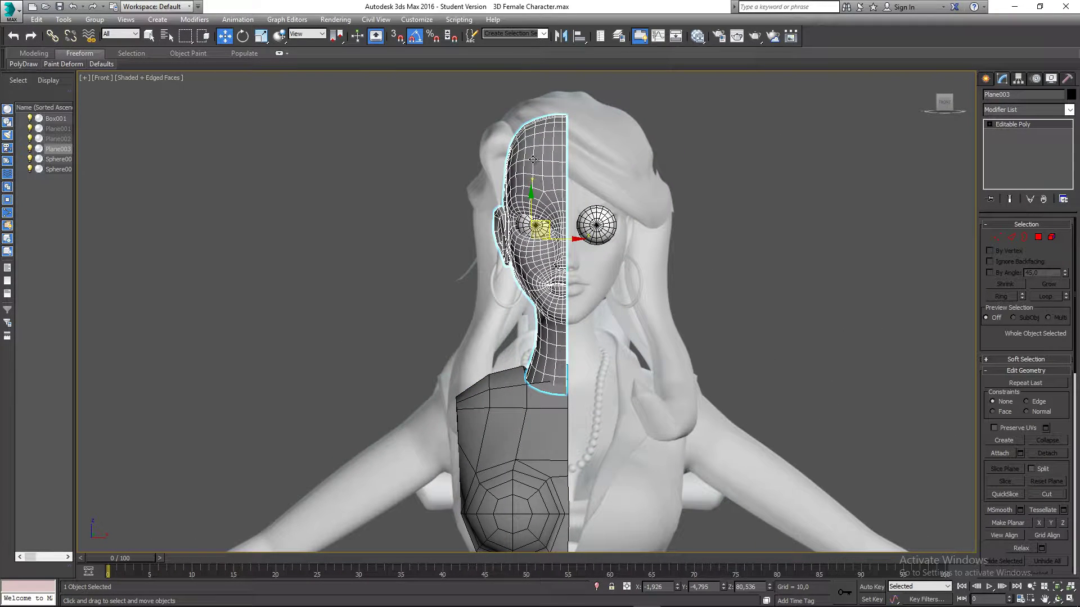
{"action": "middle_click_drag", "start_coordinate": [532, 175], "coordinate": [517, 148]}
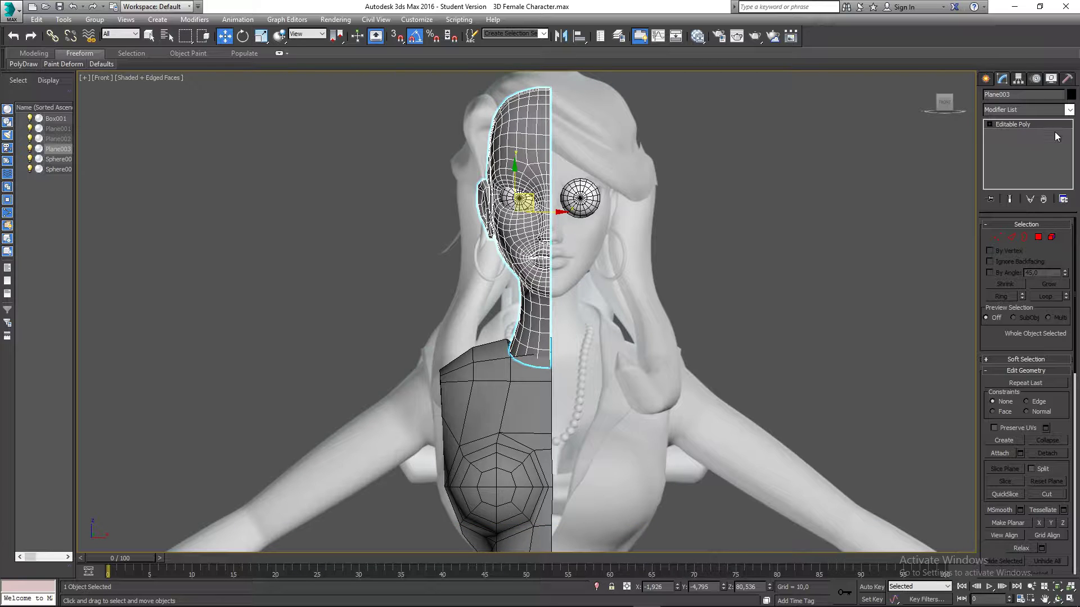
{"action": "middle_click_drag", "start_coordinate": [576, 360], "coordinate": [596, 281]}
{"action": "left_click", "coordinate": [556, 312]}
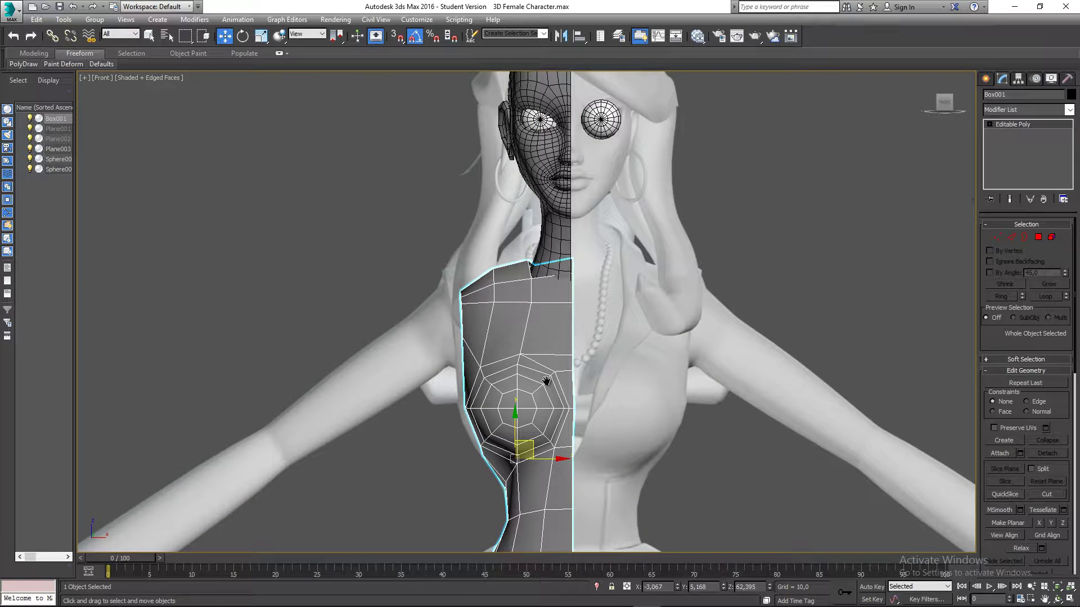
{"action": "middle_click_drag", "start_coordinate": [546, 381], "coordinate": [532, 362]}
{"action": "left_click", "coordinate": [550, 148]}
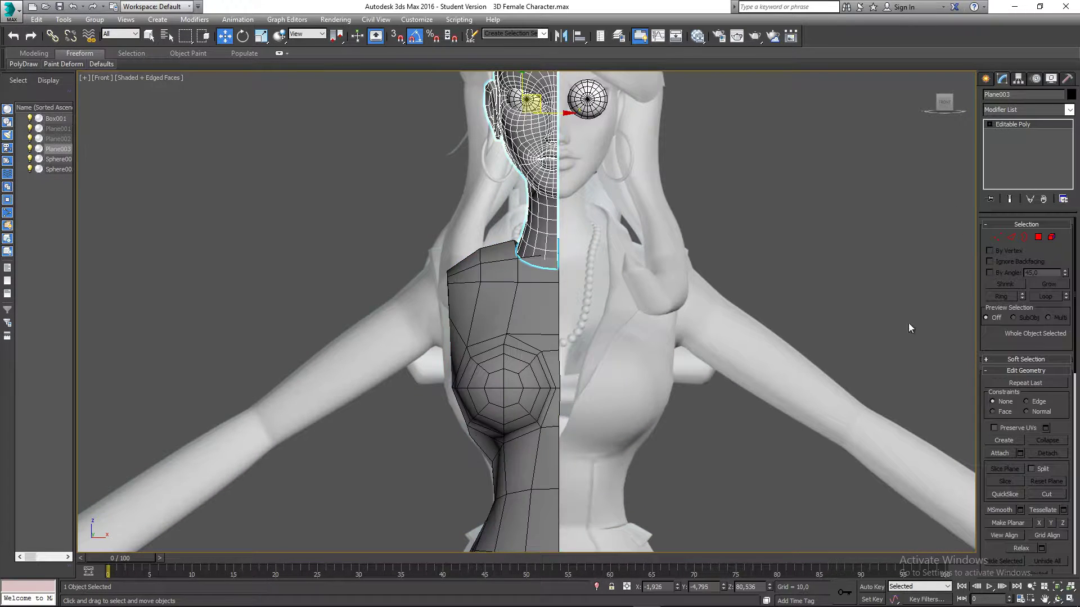
{"action": "left_click", "coordinate": [999, 454]}
{"action": "left_click", "coordinate": [487, 399]}
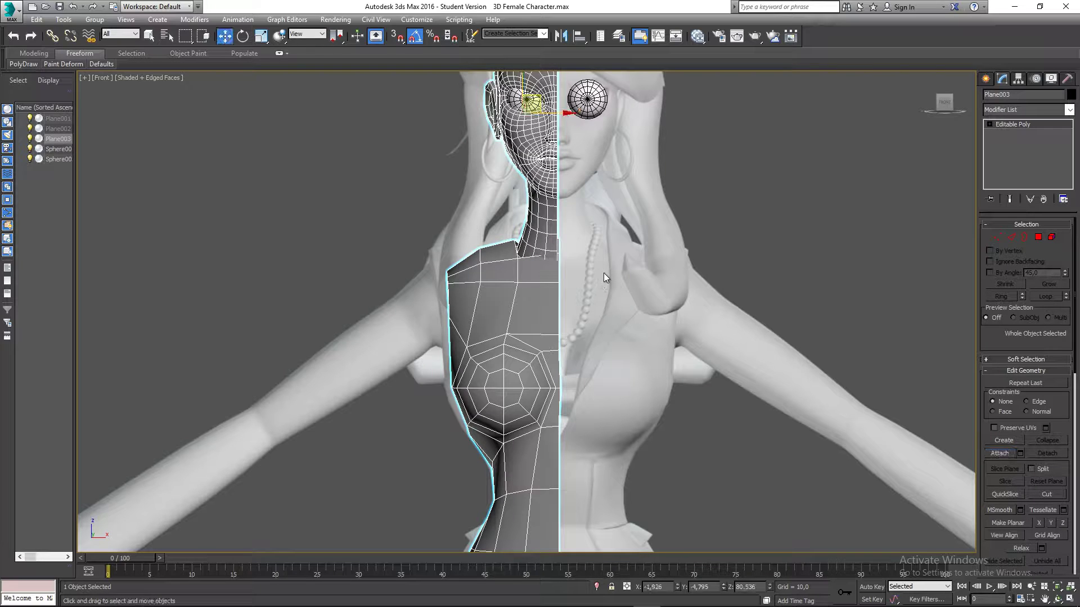
{"action": "left_click", "coordinate": [596, 227]}
{"action": "left_click", "coordinate": [544, 231]}
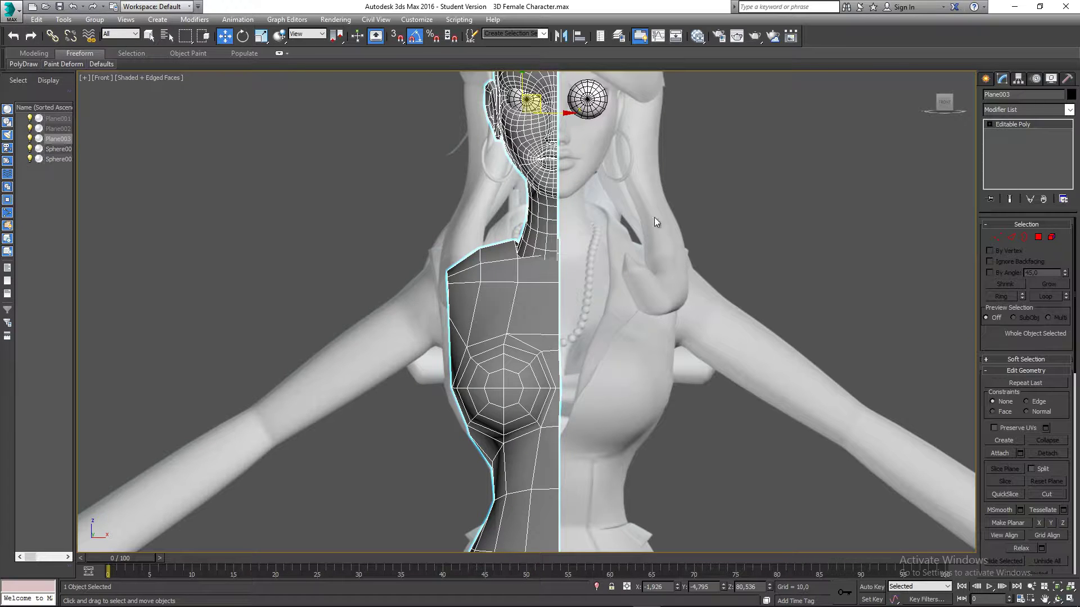
- Select the vertices along the character's center line, then delete the stray vertex beside the breast
{"action": "left_click", "coordinate": [997, 239]}
{"action": "scroll", "coordinate": [708, 203], "scroll_direction": "down", "scroll_amount": 5}
{"action": "key", "text": "shift+f"}
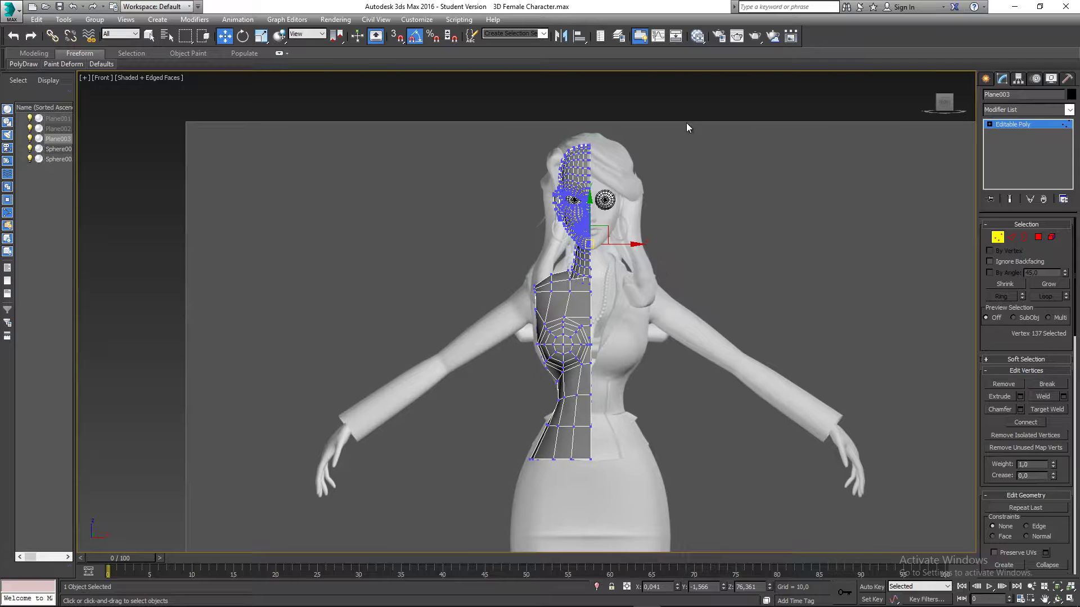
{"action": "left_click_drag", "start_coordinate": [606, 444], "coordinate": [591, 475]}
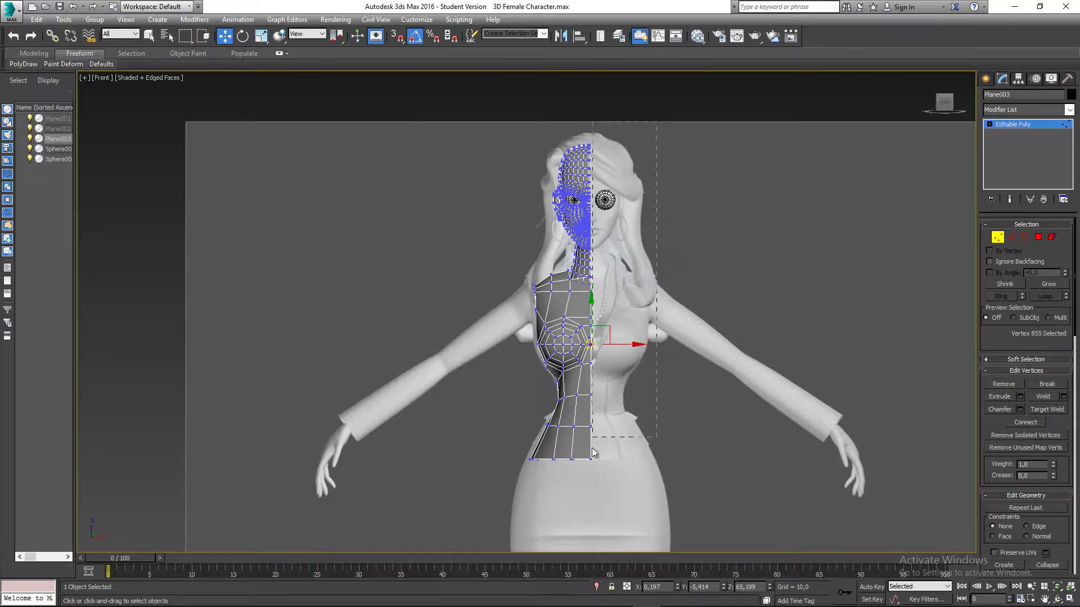
{"action": "left_click_drag", "start_coordinate": [588, 459], "coordinate": [589, 466]}
{"action": "left_click_drag", "start_coordinate": [588, 468], "coordinate": [589, 468]}
{"action": "scroll", "coordinate": [590, 351], "scroll_direction": "up", "scroll_amount": 10}
{"action": "middle_click_drag", "start_coordinate": [714, 304], "coordinate": [529, 245], "text": "alt"}
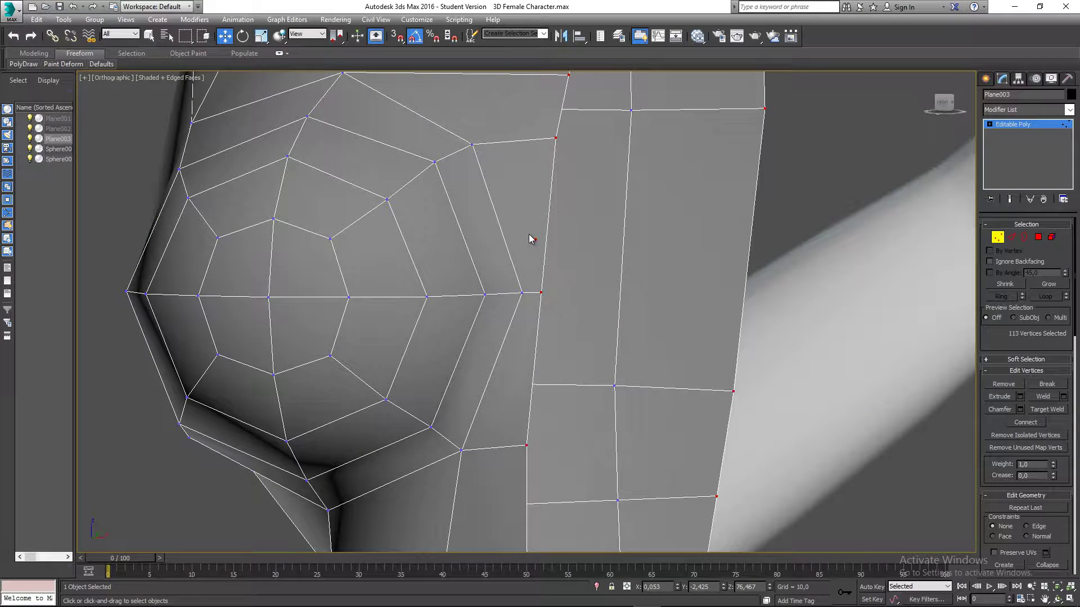
{"action": "left_click", "coordinate": [533, 238]}
{"action": "left_click", "coordinate": [573, 264]}
{"action": "scroll", "coordinate": [651, 290], "scroll_direction": "down", "scroll_amount": 5}
{"action": "middle_click_drag", "start_coordinate": [651, 289], "coordinate": [635, 288]}
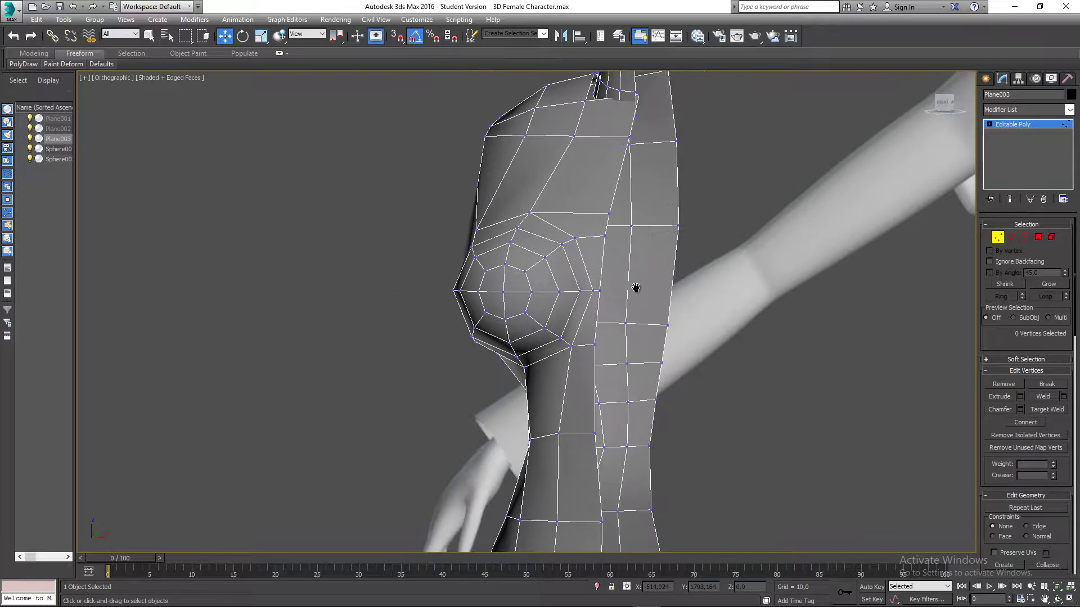
- Select all center-line vertices of the head, neck and torso in the Front view, and check the selection in wireframe
{"action": "key", "text": "f"}
{"action": "scroll", "coordinate": [613, 208], "scroll_direction": "down", "scroll_amount": 4}
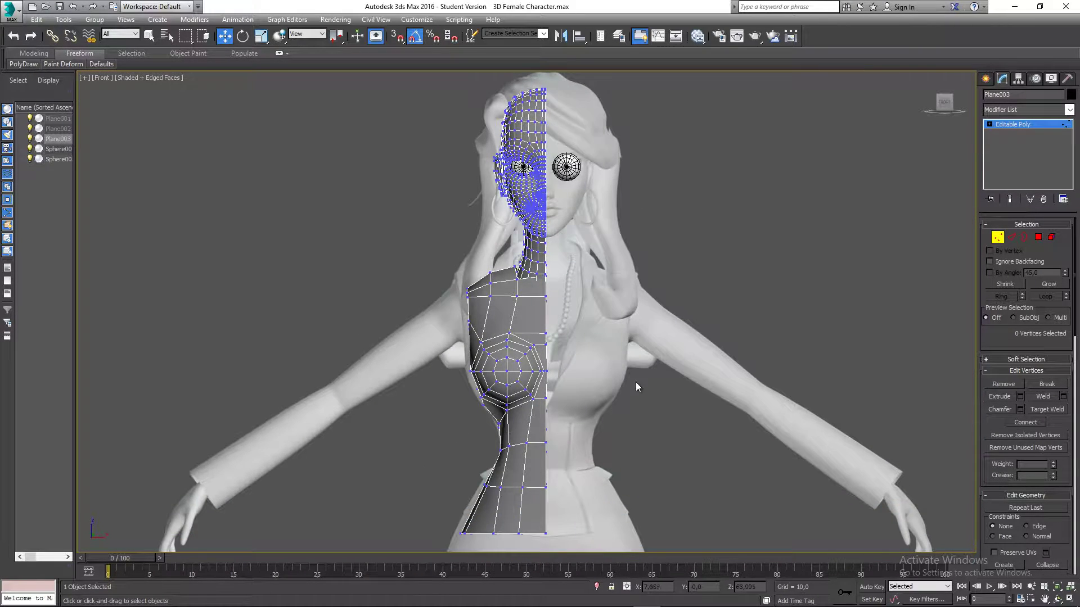
{"action": "scroll", "coordinate": [630, 397], "scroll_direction": "down", "scroll_amount": 3}
{"action": "left_click_drag", "start_coordinate": [633, 505], "coordinate": [562, 183]}
{"action": "scroll", "coordinate": [548, 349], "scroll_direction": "up", "scroll_amount": 6}
{"action": "middle_click_drag", "start_coordinate": [548, 348], "coordinate": [539, 238]}
{"action": "key", "text": "F3"}
{"action": "mouse_move", "coordinate": [536, 345]}
{"action": "middle_mouse_down", "text": "alt"}
{"action": "mouse_move", "coordinate": [528, 362]}
{"action": "mouse_move", "coordinate": [528, 321]}
{"action": "mouse_move", "coordinate": [535, 361]}
{"action": "mouse_move", "coordinate": [541, 319]}
{"action": "mouse_move", "coordinate": [545, 394]}
{"action": "mouse_move", "coordinate": [545, 376]}
{"action": "middle_mouse_up", "text": "alt"}
{"action": "key", "text": "F3"}
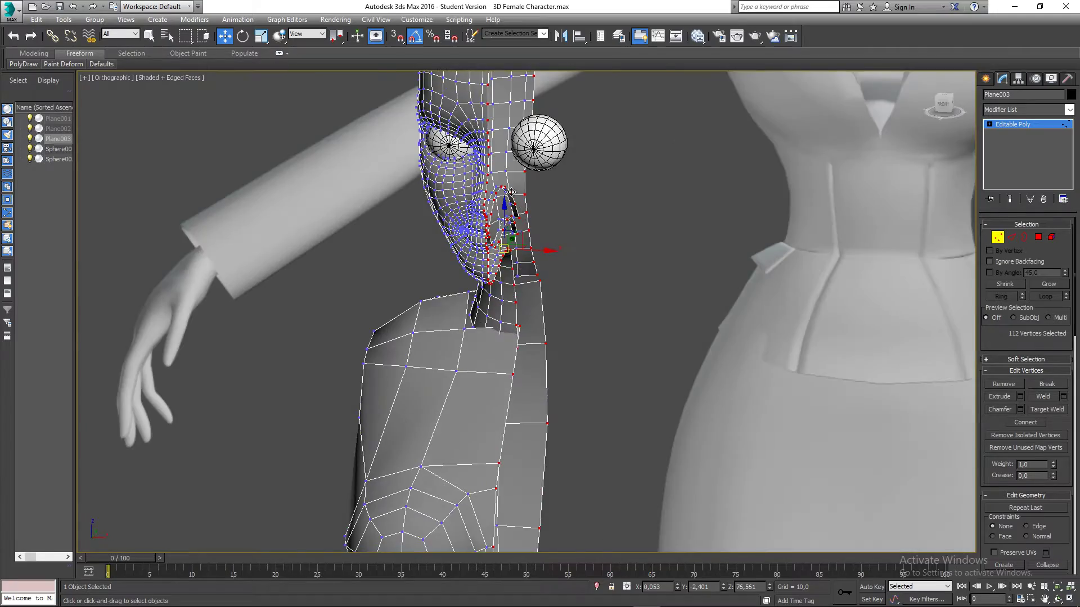
{"action": "scroll", "coordinate": [508, 191], "scroll_direction": "up", "scroll_amount": 5}
{"action": "mouse_move", "coordinate": [477, 214]}
{"action": "middle_mouse_down"}
{"action": "mouse_move", "coordinate": [483, 303]}
{"action": "mouse_move", "coordinate": [500, 255]}
{"action": "mouse_move", "coordinate": [500, 330]}
{"action": "mouse_move", "coordinate": [488, 358]}
{"action": "mouse_move", "coordinate": [535, 217]}
{"action": "mouse_move", "coordinate": [562, 176]}
{"action": "mouse_move", "coordinate": [446, 149]}
{"action": "mouse_move", "coordinate": [546, 117]}
{"action": "mouse_move", "coordinate": [568, 200]}
{"action": "mouse_move", "coordinate": [579, 193]}
{"action": "mouse_move", "coordinate": [593, 221]}
{"action": "mouse_move", "coordinate": [635, 200]}
{"action": "mouse_move", "coordinate": [609, 203]}
{"action": "middle_mouse_up"}
{"action": "key", "text": "F3"}
{"action": "key", "text": "f"}
{"action": "scroll", "coordinate": [550, 222], "scroll_direction": "down", "scroll_amount": 5}
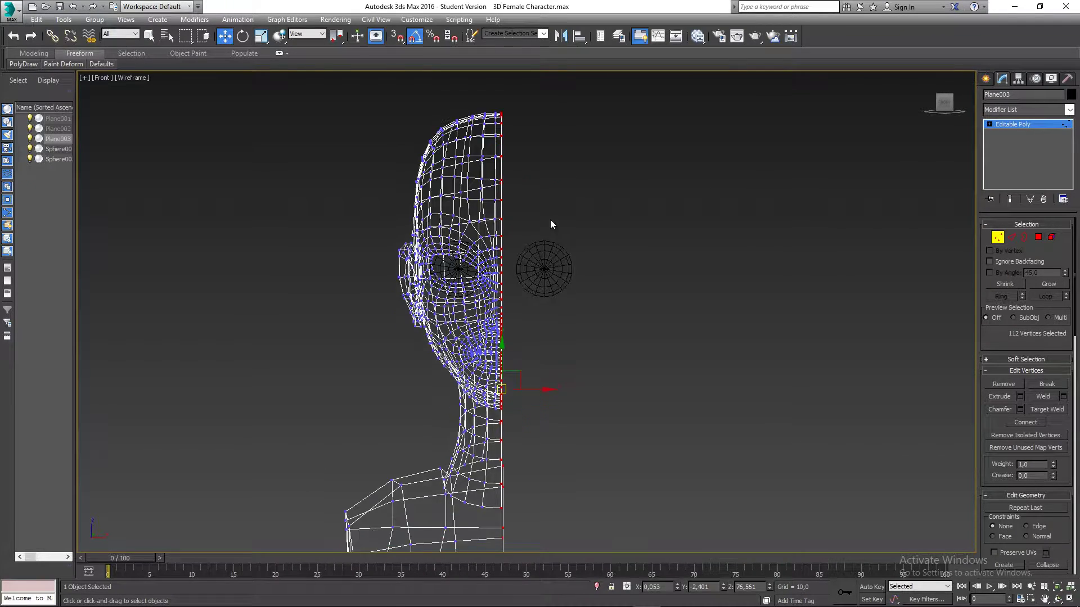
- Flatten the selected center-line vertices onto one plane with Make Planar along X
{"action": "key", "text": "F3"}
{"action": "scroll", "coordinate": [540, 247], "scroll_direction": "up", "scroll_amount": 2}
{"action": "scroll", "coordinate": [531, 275], "scroll_direction": "up", "scroll_amount": 8}
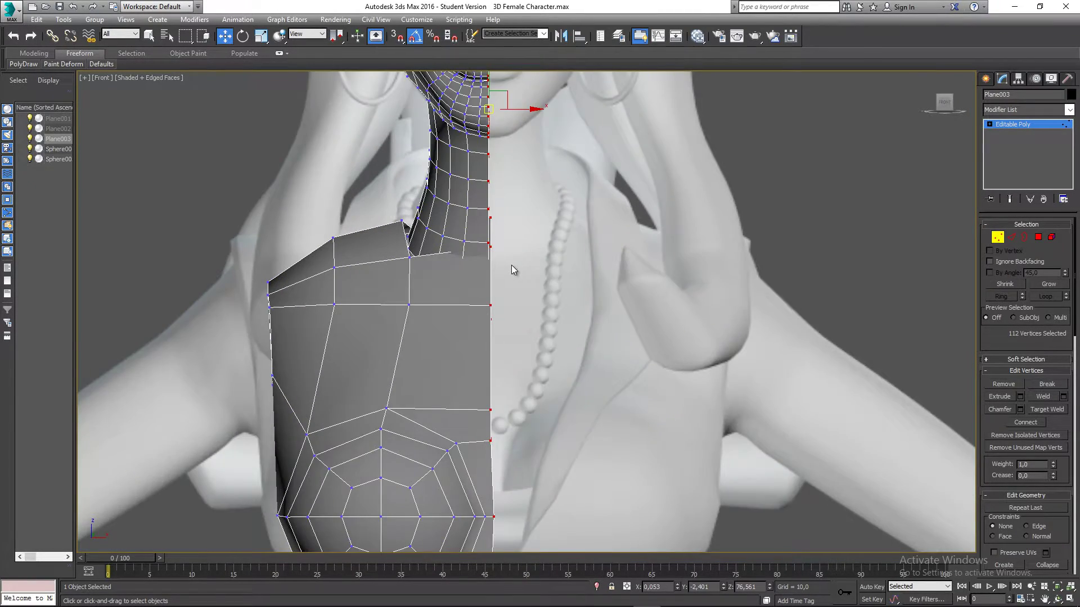
{"action": "middle_click_drag", "start_coordinate": [511, 264], "coordinate": [484, 214]}
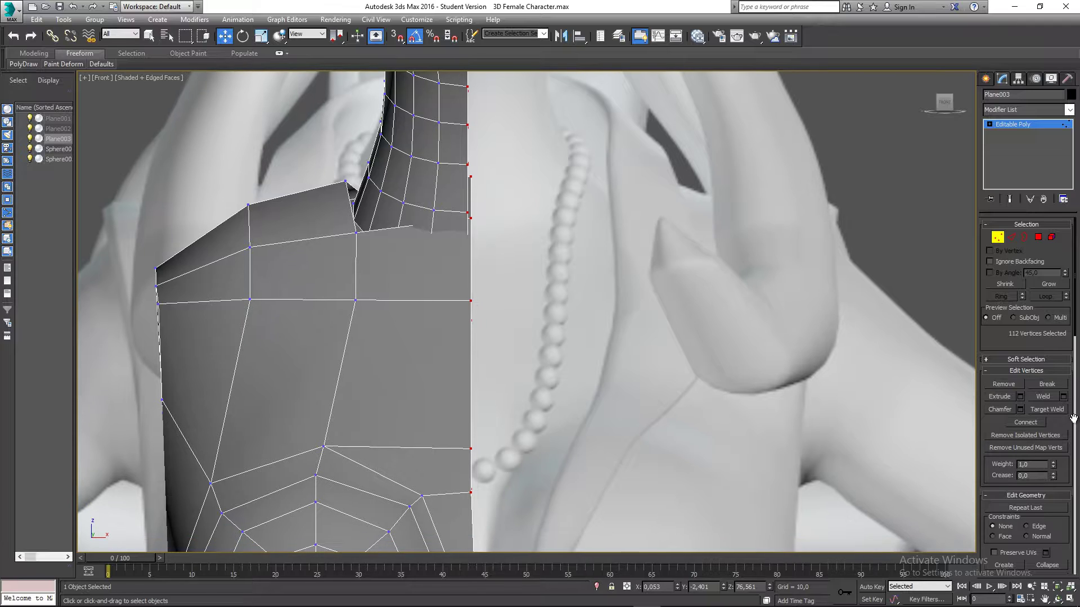
{"action": "scroll", "coordinate": [1055, 422], "scroll_direction": "down", "scroll_amount": 5}
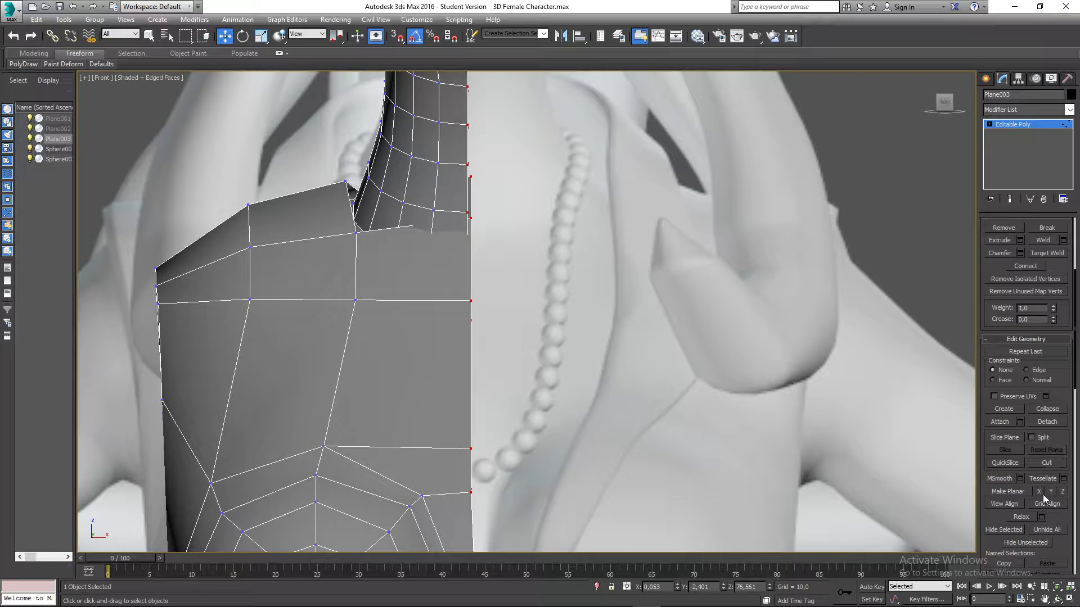
{"action": "left_click", "coordinate": [1038, 492]}
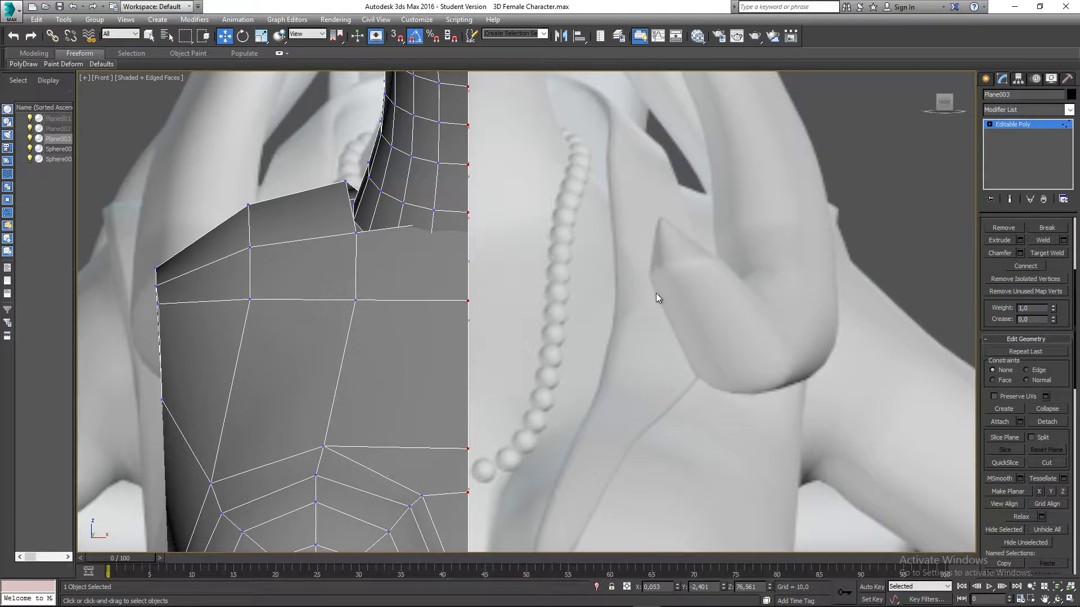
{"action": "scroll", "coordinate": [656, 292], "scroll_direction": "down", "scroll_amount": 6}
{"action": "middle_click_drag", "start_coordinate": [578, 188], "coordinate": [523, 200]}
{"action": "scroll", "coordinate": [523, 201], "scroll_direction": "down", "scroll_amount": 8}
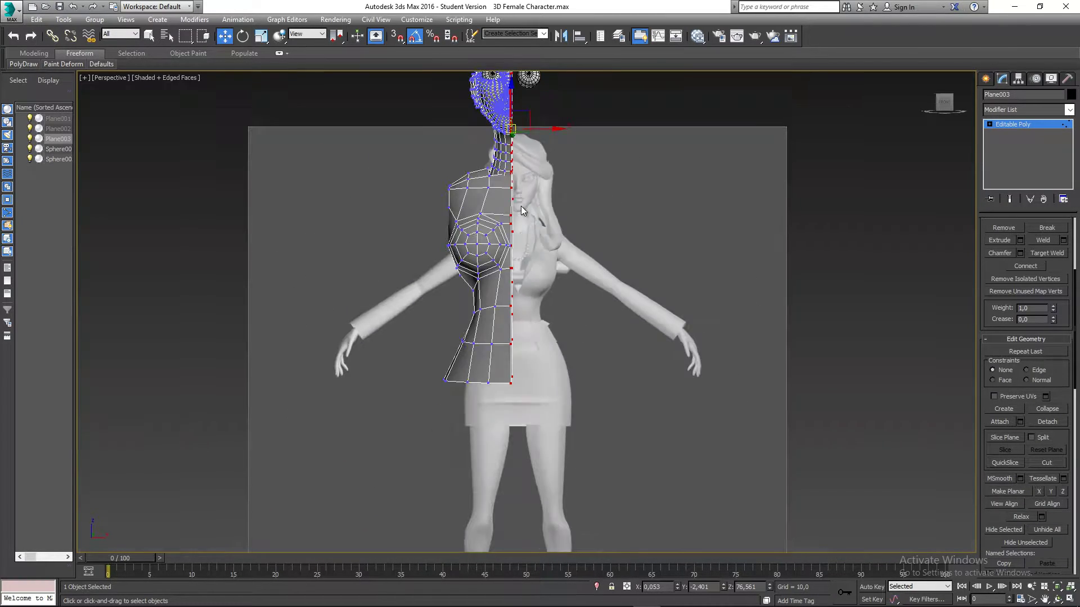
- Deselect the center-line vertices, leave vertex editing in the Perspective view, and save the scene
{"action": "key", "text": "p"}
{"action": "scroll", "coordinate": [533, 296], "scroll_direction": "up", "scroll_amount": 5}
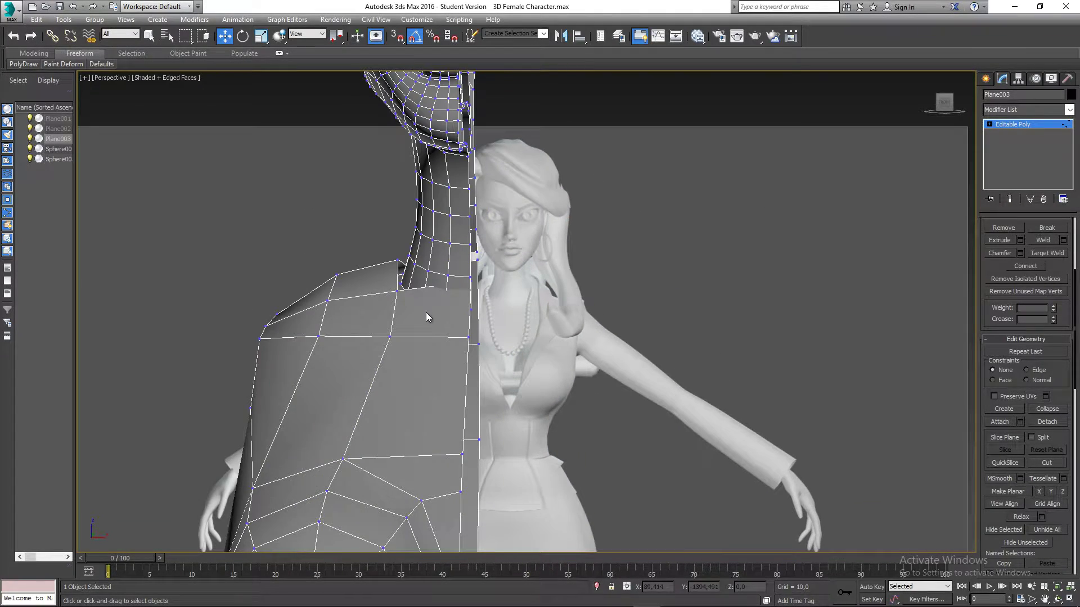
{"action": "left_click_drag", "start_coordinate": [998, 268], "coordinate": [1017, 434]}
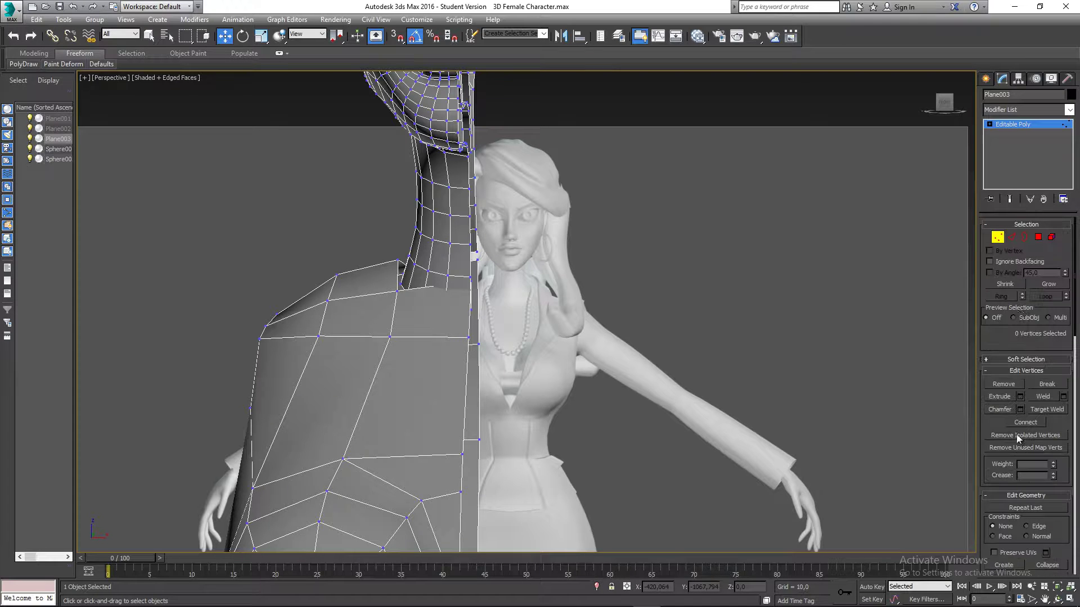
{"action": "left_click", "coordinate": [997, 237]}
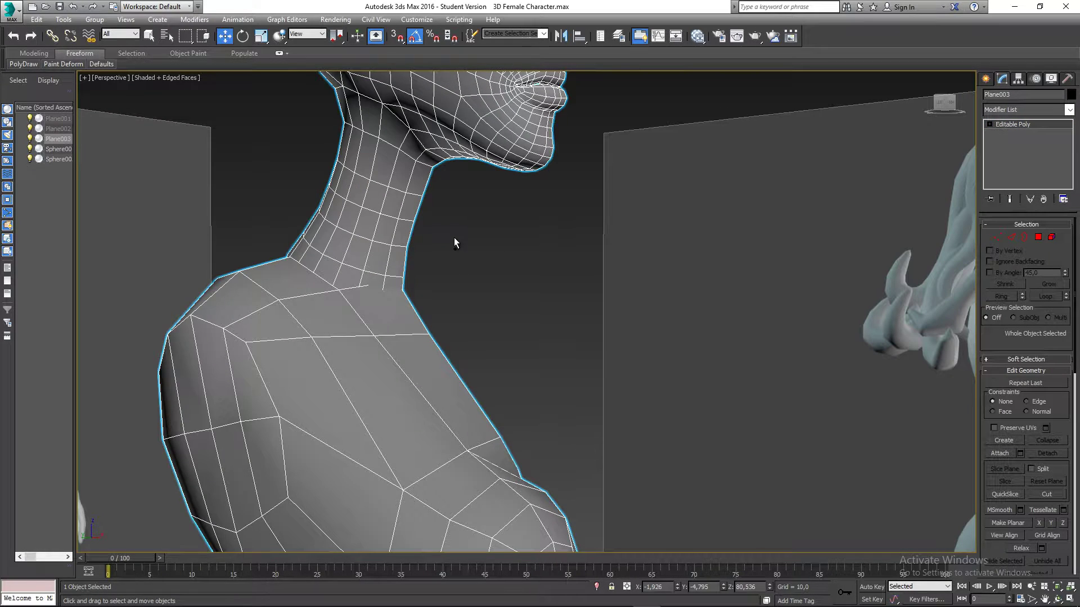
{"action": "key", "text": "ctrl+s"}
- Target weld the neck's front center vertex and the vertex at the side of the neckline to the matching torso vertices
{"action": "middle_click_drag", "start_coordinate": [368, 159], "coordinate": [399, 178]}
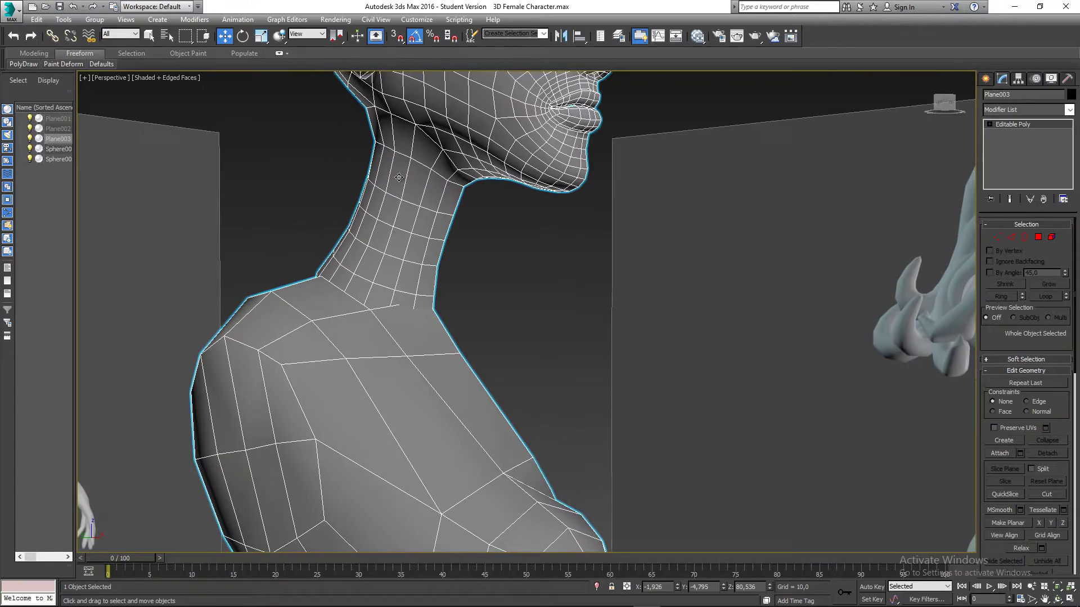
{"action": "middle_click_drag", "start_coordinate": [441, 101], "coordinate": [490, 133]}
{"action": "scroll", "coordinate": [474, 318], "scroll_direction": "up", "scroll_amount": 2}
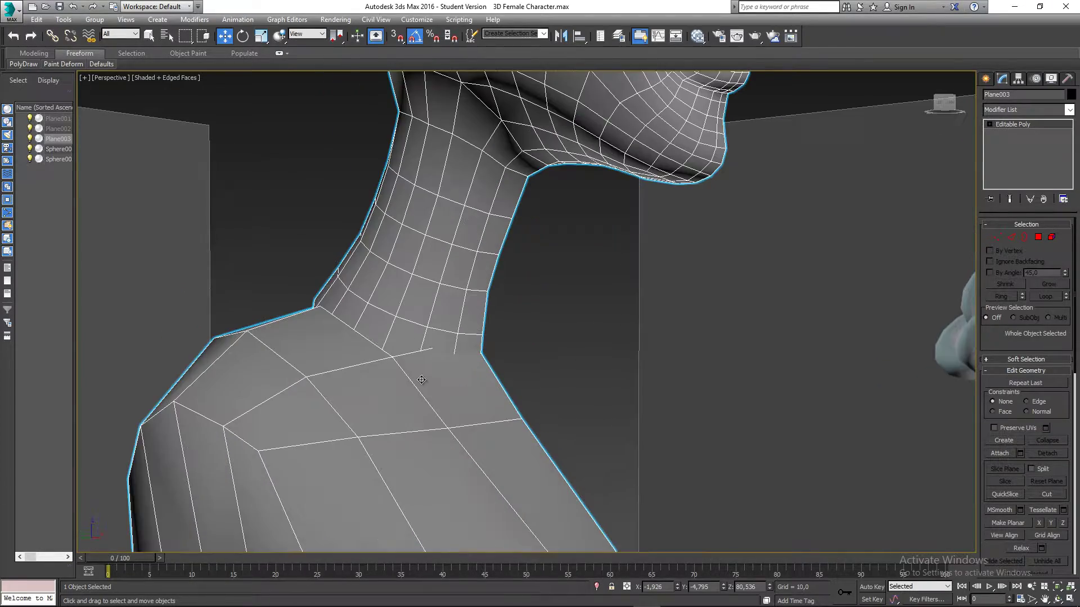
{"action": "middle_click_drag", "start_coordinate": [439, 338], "coordinate": [523, 312], "text": "alt"}
{"action": "left_click", "coordinate": [998, 237]}
{"action": "right_click", "coordinate": [556, 366]}
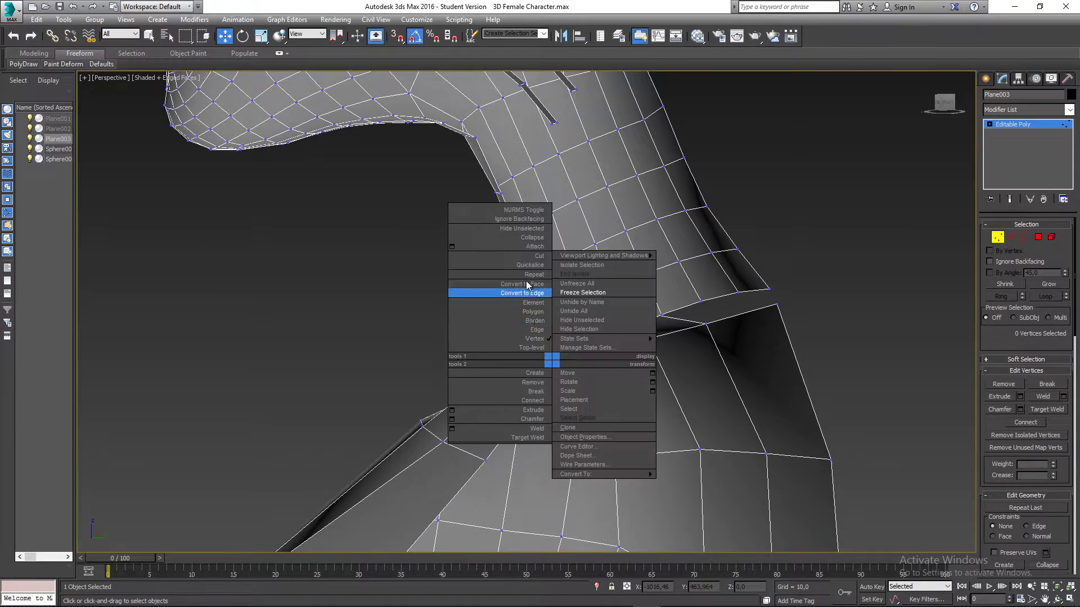
{"action": "left_click", "coordinate": [534, 441]}
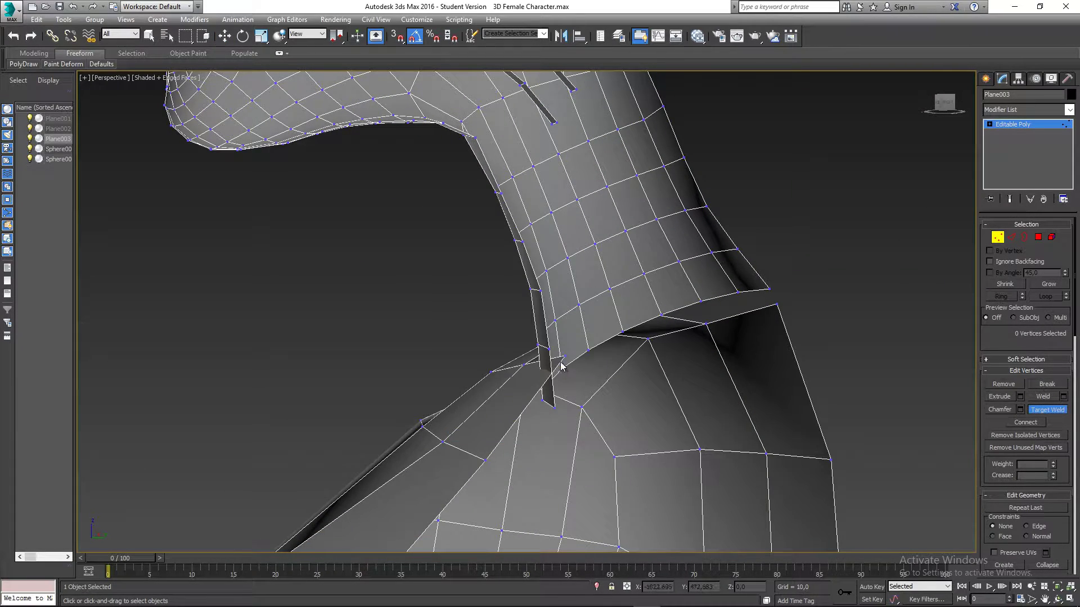
{"action": "left_click", "coordinate": [553, 409]}
{"action": "middle_click_drag", "start_coordinate": [515, 365], "coordinate": [602, 394], "text": "alt"}
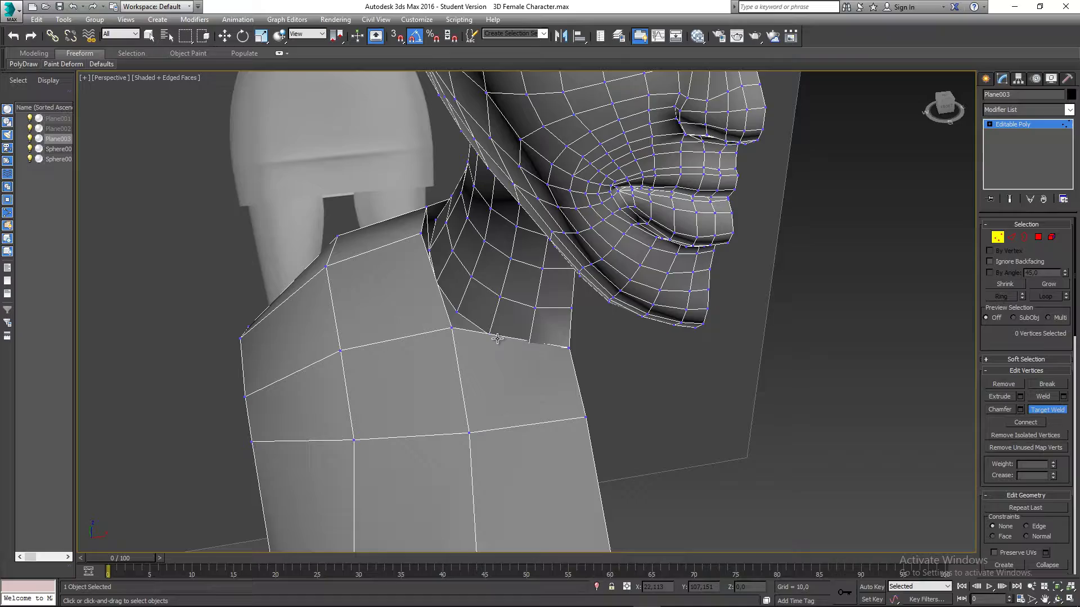
{"action": "left_click", "coordinate": [453, 328]}
- Target weld the neck's back center vertex and a nearby back neck vertex to the matching vertices on the torso's upper edge
{"action": "middle_click_drag", "start_coordinate": [453, 353], "coordinate": [510, 378], "text": "alt"}
{"action": "middle_click_drag", "start_coordinate": [384, 339], "coordinate": [513, 356]}
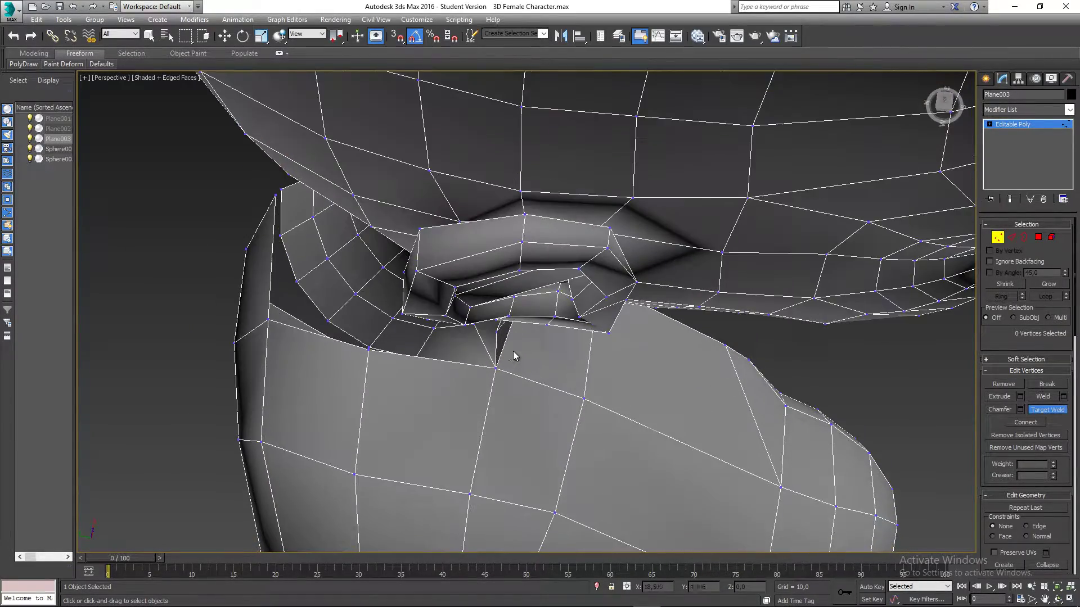
{"action": "scroll", "coordinate": [368, 349], "scroll_direction": "up", "scroll_amount": 5}
{"action": "key", "text": "F3"}
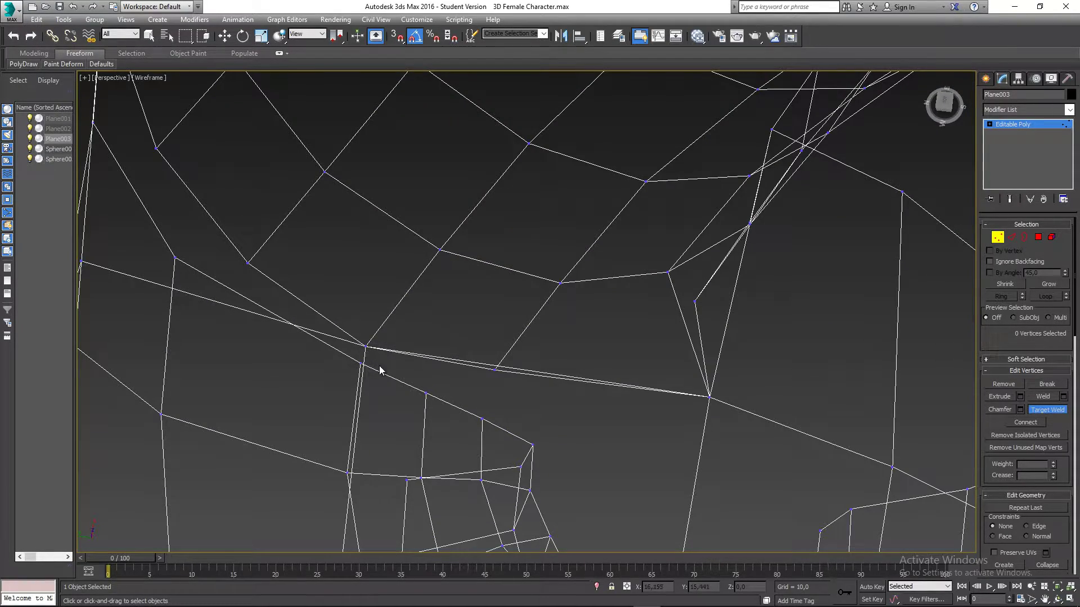
{"action": "scroll", "coordinate": [439, 353], "scroll_direction": "down", "scroll_amount": 10}
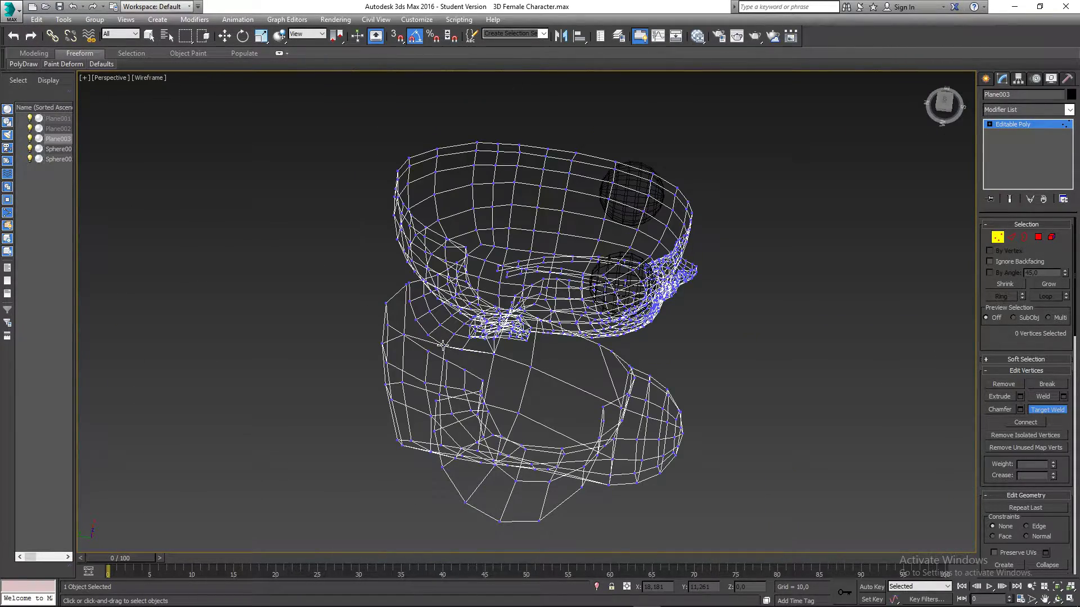
{"action": "key", "text": "F3"}
{"action": "middle_click_drag", "start_coordinate": [436, 338], "coordinate": [487, 321], "text": "alt"}
{"action": "middle_click_drag", "start_coordinate": [405, 376], "coordinate": [433, 344], "text": "alt"}
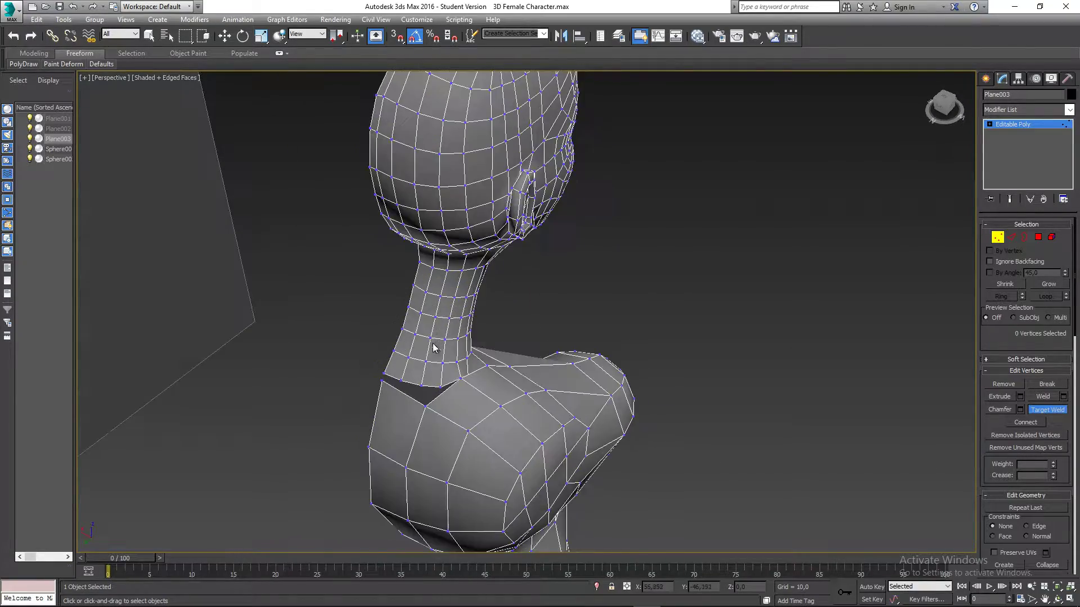
{"action": "scroll", "coordinate": [401, 377], "scroll_direction": "up", "scroll_amount": 3}
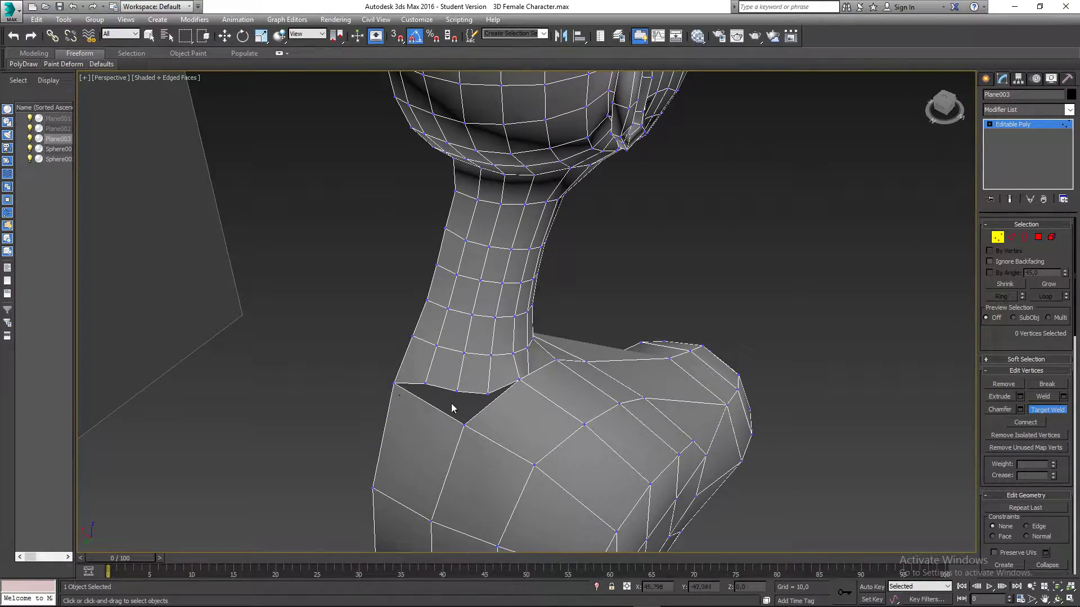
{"action": "middle_click_drag", "start_coordinate": [451, 403], "coordinate": [421, 376], "text": "alt"}
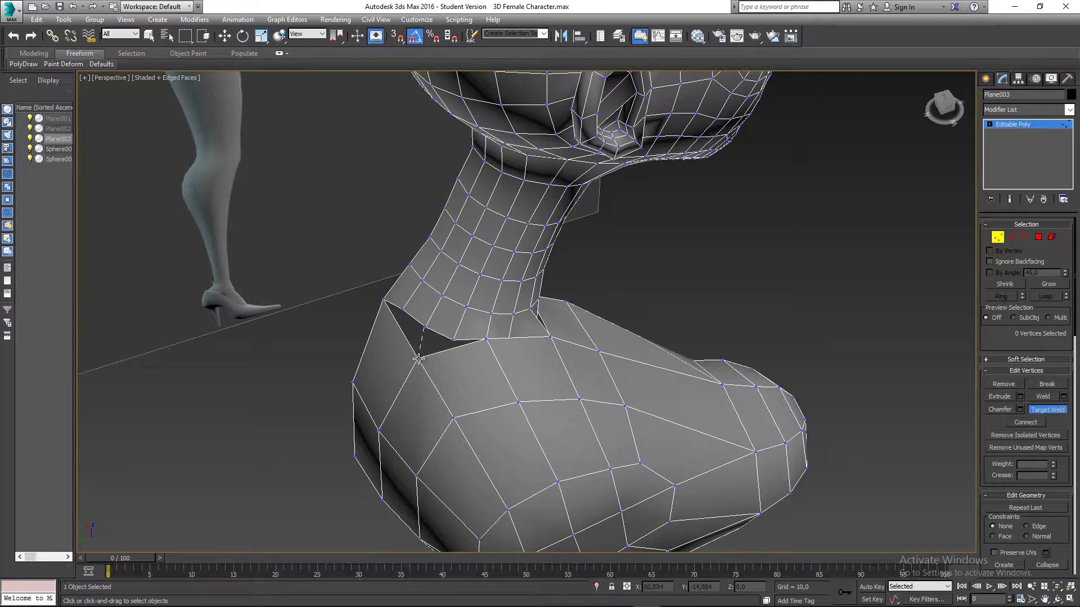
{"action": "left_click", "coordinate": [418, 358]}
{"action": "middle_click_drag", "start_coordinate": [458, 372], "coordinate": [423, 336], "text": "alt"}
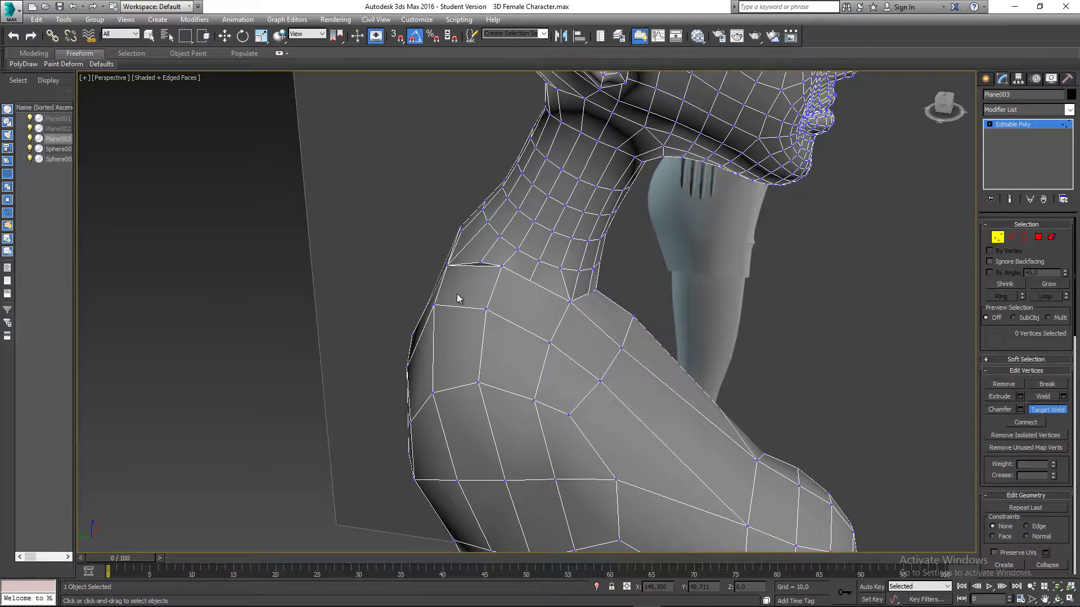
- Close the gap beside the nape by target welding the loose neck vertex to the back center vertex
{"action": "middle_click_drag", "start_coordinate": [457, 294], "coordinate": [478, 282]}
{"action": "scroll", "coordinate": [433, 309], "scroll_direction": "up", "scroll_amount": 5}
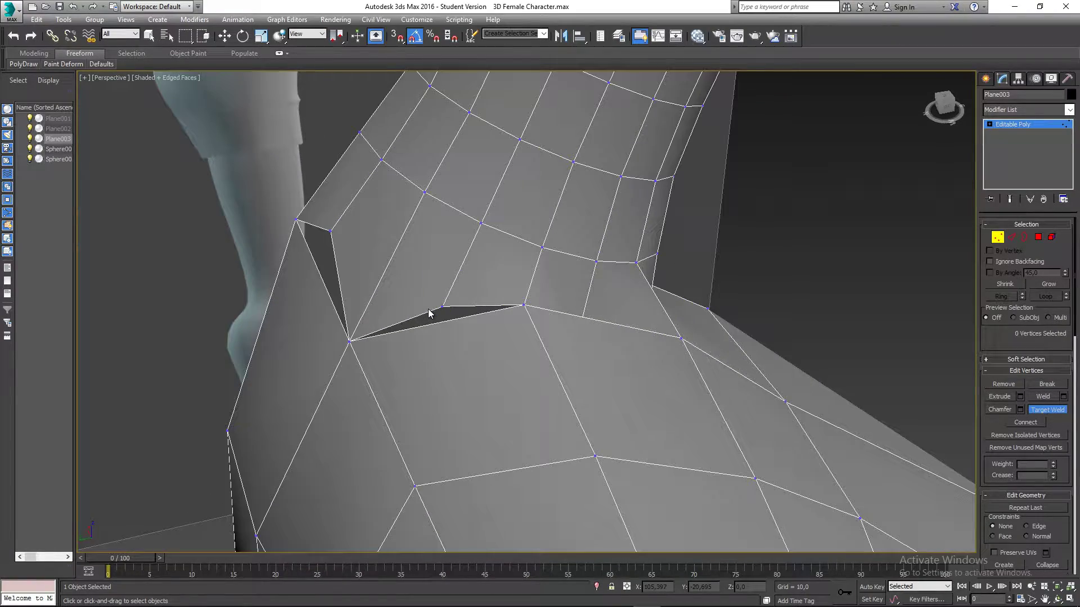
{"action": "middle_click_drag", "start_coordinate": [410, 322], "coordinate": [509, 290], "text": "alt"}
{"action": "scroll", "coordinate": [447, 288], "scroll_direction": "down", "scroll_amount": 6}
{"action": "scroll", "coordinate": [444, 312], "scroll_direction": "up", "scroll_amount": 4}
{"action": "key", "text": "w"}
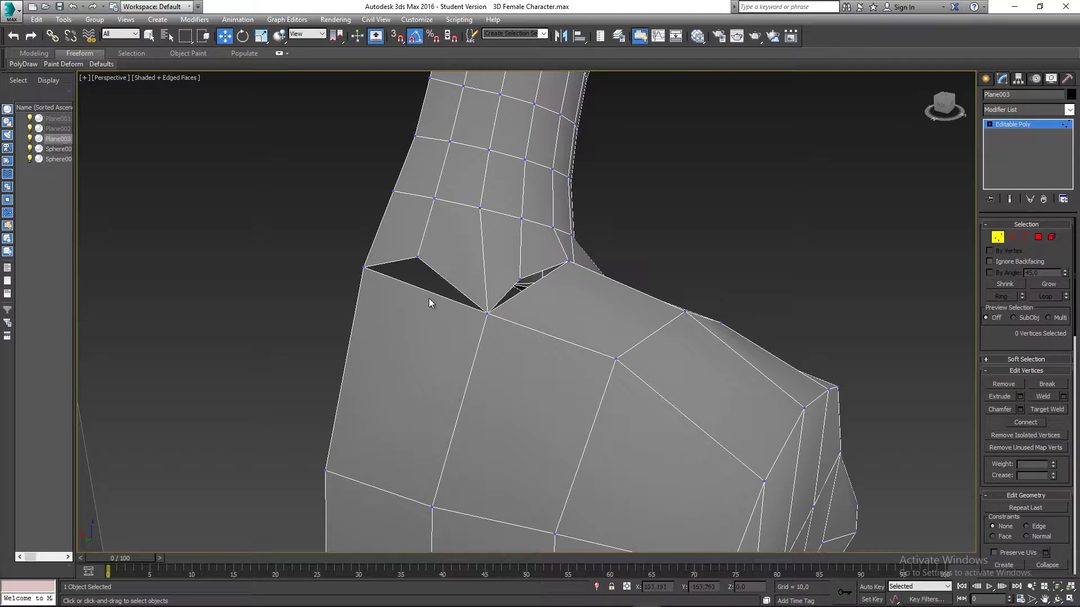
{"action": "right_click", "coordinate": [421, 302]}
{"action": "left_click", "coordinate": [393, 376]}
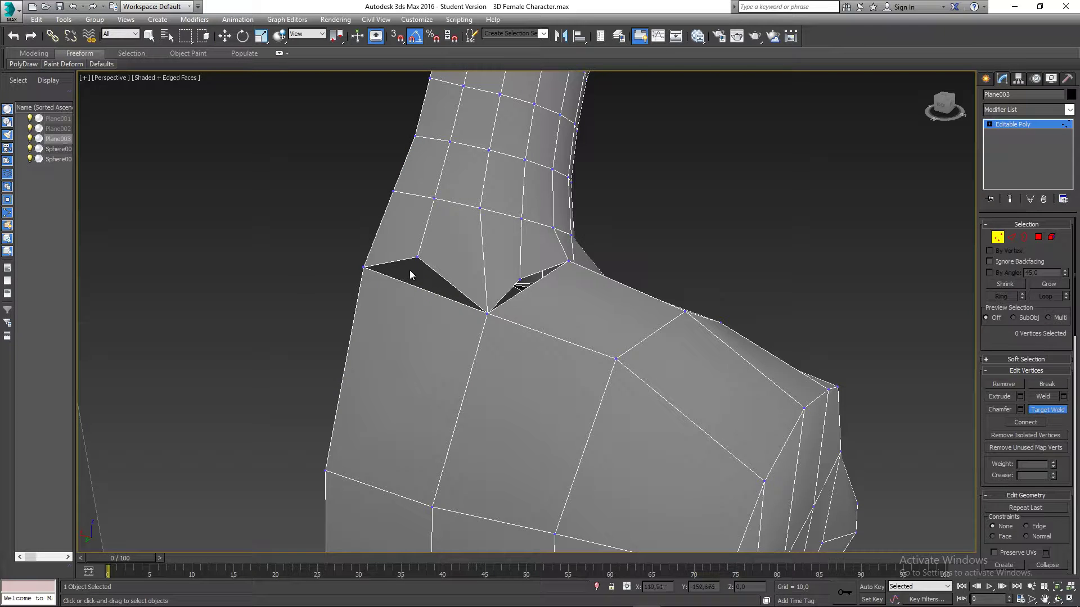
{"action": "left_click", "coordinate": [362, 268]}
{"action": "right_click", "coordinate": [430, 291]}
- Target weld the remaining loose vertex at the back of the neck to the torso vertex next to the center line
{"action": "middle_click_drag", "start_coordinate": [474, 304], "coordinate": [446, 281], "text": "alt"}
{"action": "right_click", "coordinate": [447, 283]}
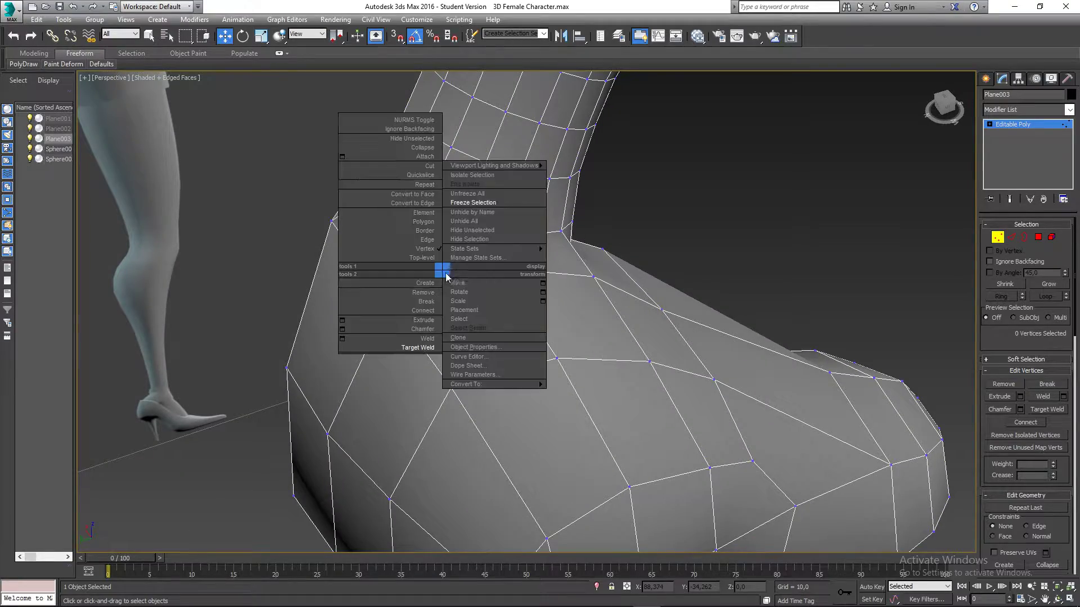
{"action": "left_click", "coordinate": [437, 343]}
{"action": "mouse_move", "coordinate": [441, 340]}
{"action": "middle_mouse_down", "text": "alt"}
{"action": "mouse_move", "coordinate": [410, 344]}
{"action": "mouse_move", "coordinate": [403, 361]}
{"action": "mouse_move", "coordinate": [442, 338]}
{"action": "middle_mouse_up", "text": "alt"}
{"action": "left_click", "coordinate": [442, 302]}
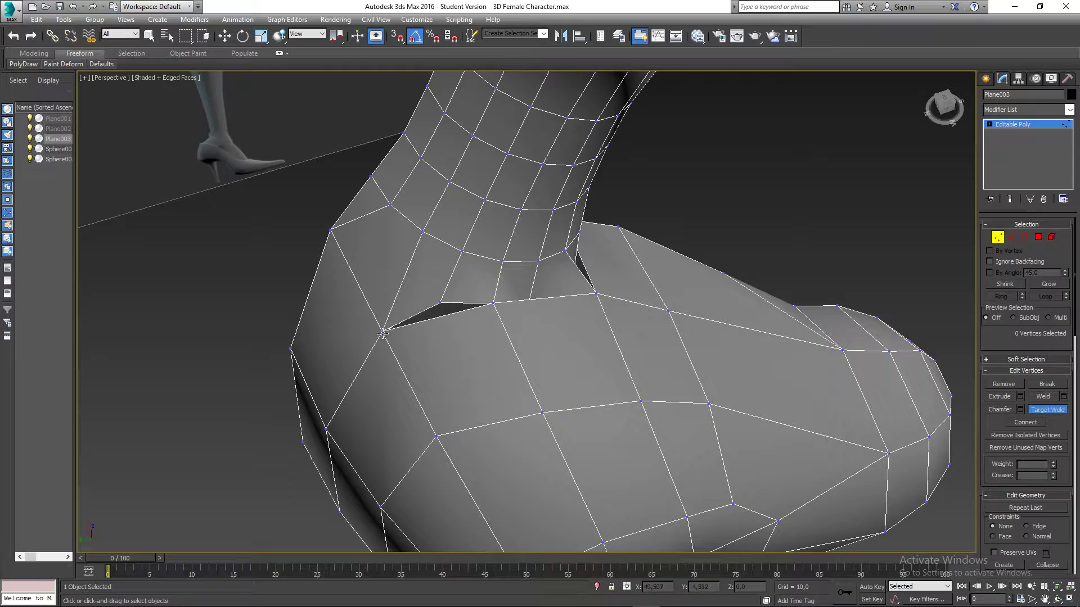
{"action": "left_click", "coordinate": [382, 333]}
- Examine the front neck seam in wireframe and shaded display for unjoined vertices, and leave Target Weld
{"action": "middle_click_drag", "start_coordinate": [470, 331], "coordinate": [533, 270], "text": "alt"}
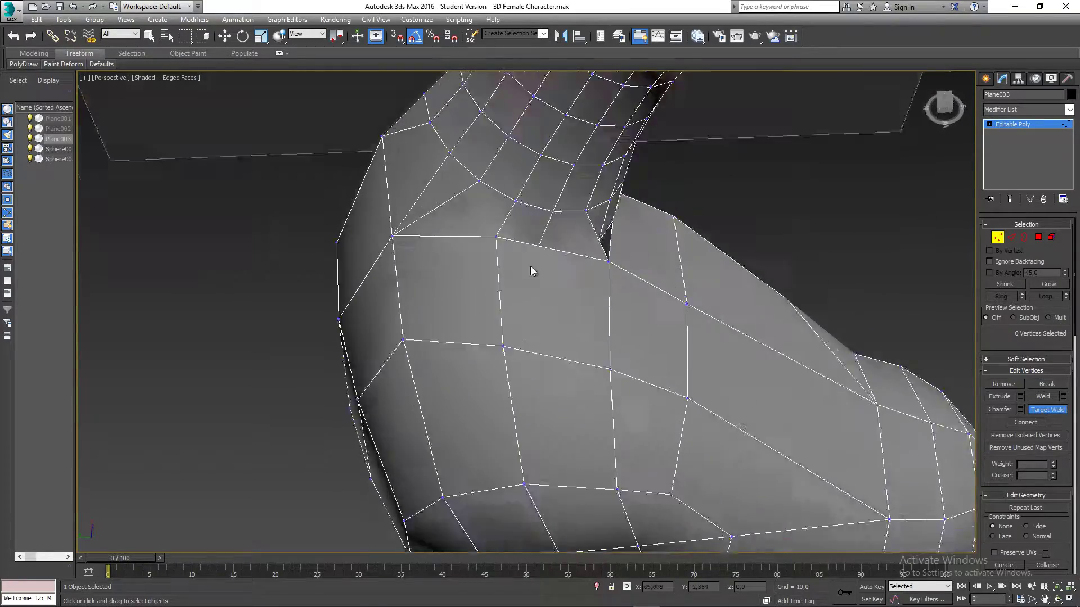
{"action": "scroll", "coordinate": [534, 282], "scroll_direction": "up", "scroll_amount": 3}
{"action": "key", "text": "F3"}
{"action": "scroll", "coordinate": [518, 332], "scroll_direction": "up", "scroll_amount": 4}
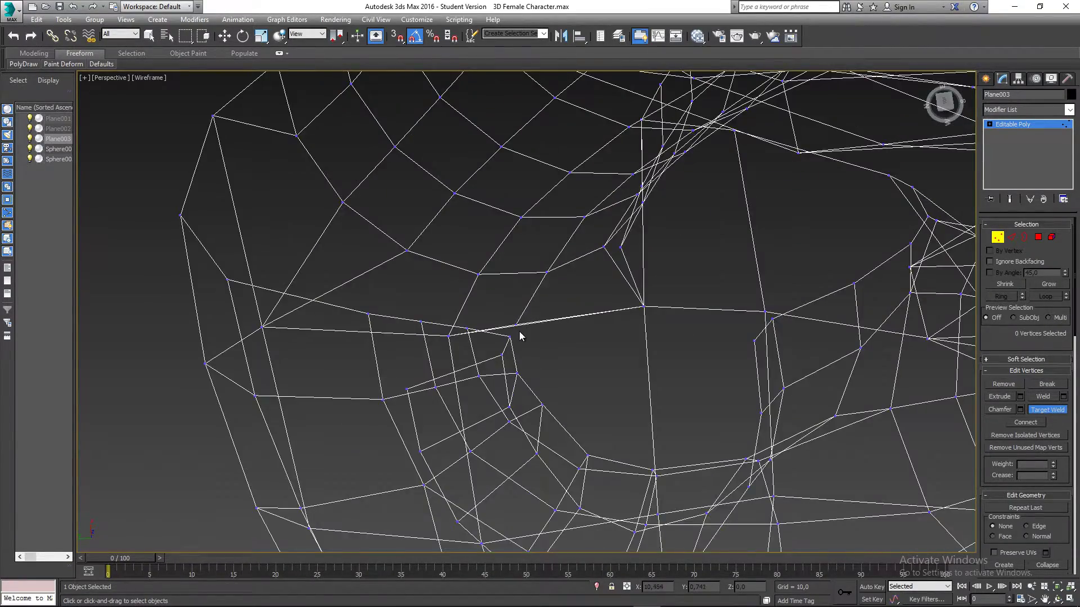
{"action": "mouse_move", "coordinate": [518, 315]}
{"action": "middle_mouse_down", "text": "alt"}
{"action": "mouse_move", "coordinate": [513, 247]}
{"action": "mouse_move", "coordinate": [470, 288]}
{"action": "mouse_move", "coordinate": [523, 292]}
{"action": "mouse_move", "coordinate": [485, 277]}
{"action": "mouse_move", "coordinate": [438, 281]}
{"action": "mouse_move", "coordinate": [410, 256]}
{"action": "mouse_move", "coordinate": [679, 291]}
{"action": "mouse_move", "coordinate": [663, 305]}
{"action": "middle_mouse_up", "text": "alt"}
{"action": "left_click", "coordinate": [454, 214]}
{"action": "key", "text": "F3"}
{"action": "scroll", "coordinate": [472, 289], "scroll_direction": "down", "scroll_amount": 4}
{"action": "key", "text": "w"}
{"action": "scroll", "coordinate": [705, 301], "scroll_direction": "up", "scroll_amount": 3}
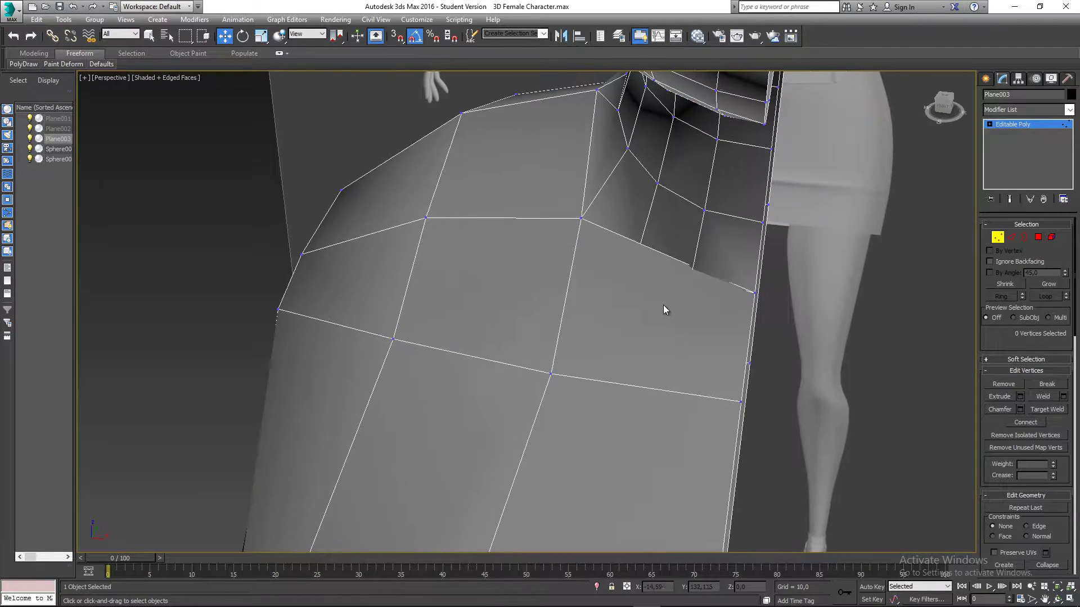
{"action": "key", "text": "F3"}
{"action": "scroll", "coordinate": [691, 306], "scroll_direction": "up", "scroll_amount": 2}
{"action": "right_click", "coordinate": [690, 306]}
{"action": "left_click", "coordinate": [655, 381]}
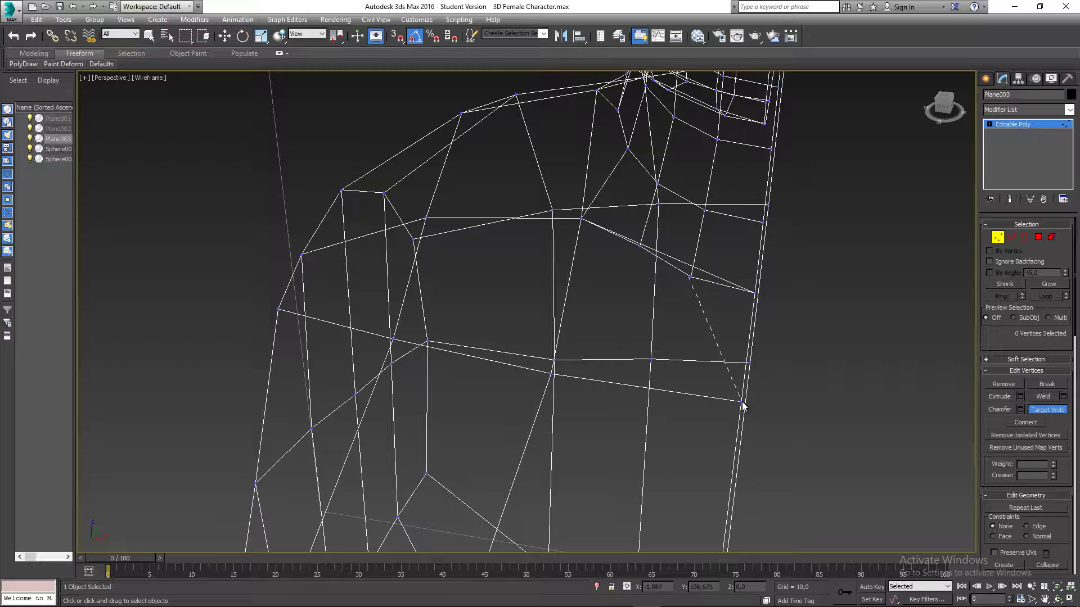
{"action": "key", "text": "w"}
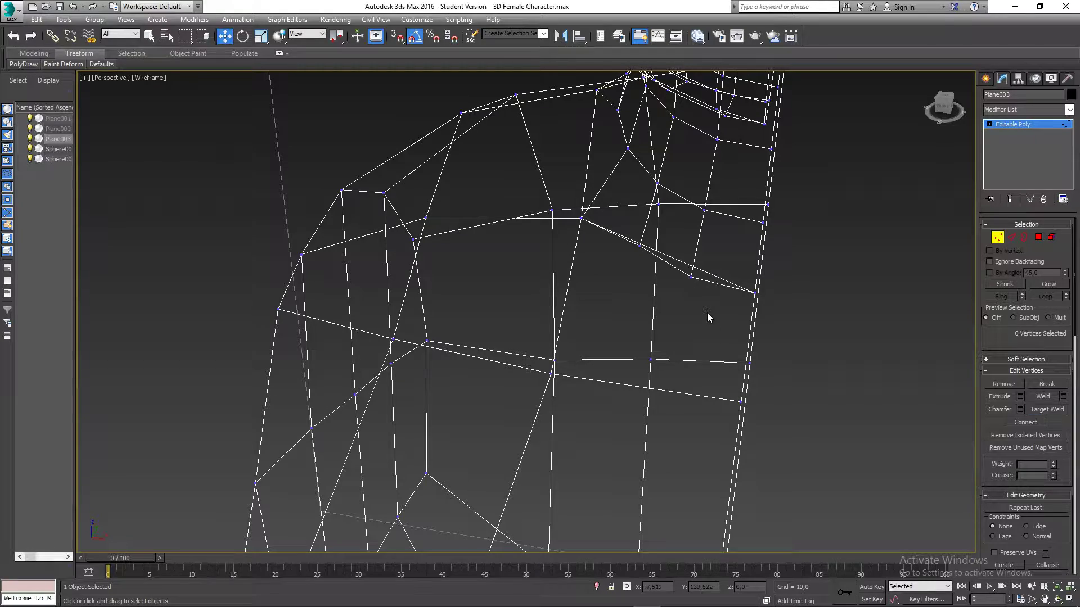
- Adjust the position of the neck-base vertex where the shoulder edges fan out toward the neck
{"action": "mouse_move", "coordinate": [707, 312]}
{"action": "middle_mouse_down", "text": "alt"}
{"action": "mouse_move", "coordinate": [681, 317]}
{"action": "mouse_move", "coordinate": [655, 299]}
{"action": "mouse_move", "coordinate": [677, 283]}
{"action": "middle_mouse_up", "text": "alt"}
{"action": "key", "text": "F3"}
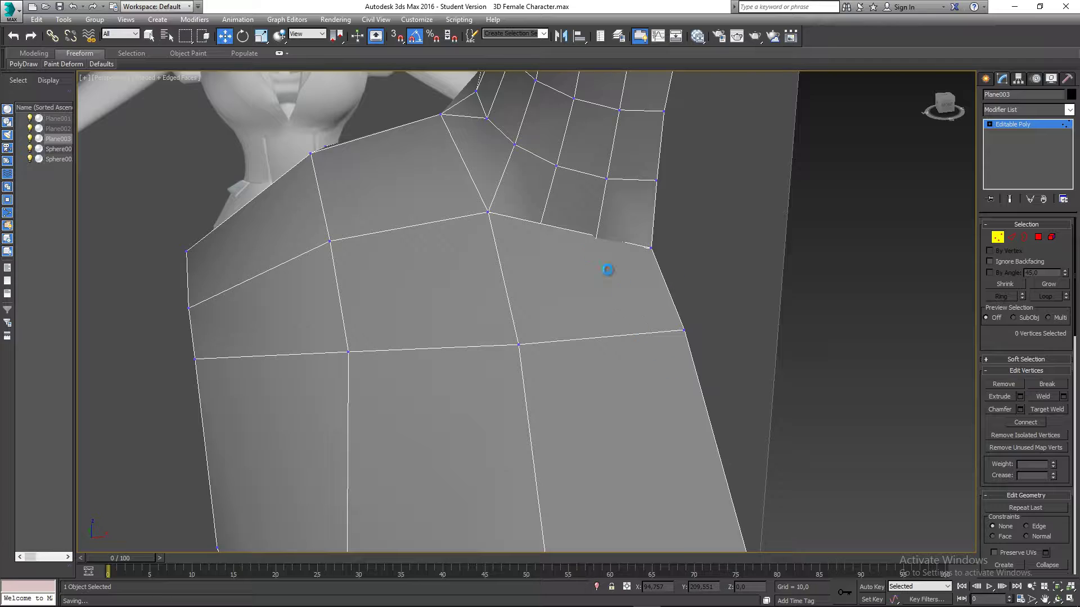
{"action": "middle_click_drag", "start_coordinate": [571, 251], "coordinate": [506, 324], "text": "alt"}
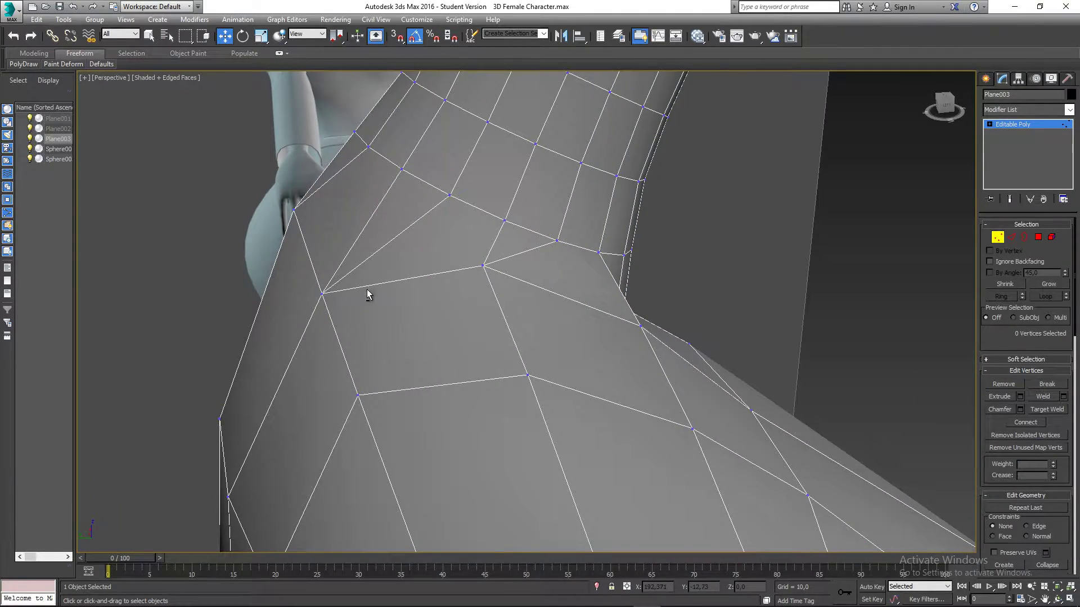
{"action": "scroll", "coordinate": [366, 290], "scroll_direction": "down", "scroll_amount": 4}
{"action": "mouse_move", "coordinate": [367, 290]}
{"action": "middle_mouse_down", "text": "alt"}
{"action": "mouse_move", "coordinate": [431, 291]}
{"action": "mouse_move", "coordinate": [418, 314]}
{"action": "mouse_move", "coordinate": [366, 287]}
{"action": "mouse_move", "coordinate": [386, 289]}
{"action": "middle_mouse_up", "text": "alt"}
{"action": "left_click", "coordinate": [386, 280]}
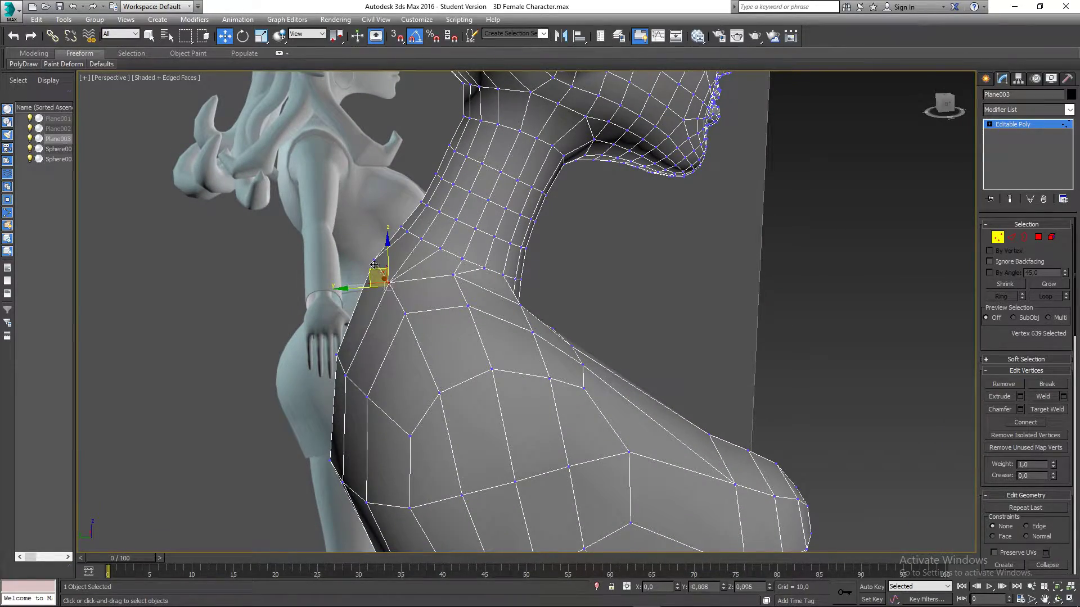
{"action": "left_click_drag", "start_coordinate": [374, 265], "coordinate": [444, 264]}
{"action": "left_click", "coordinate": [454, 275]}
{"action": "middle_click_drag", "start_coordinate": [444, 264], "coordinate": [376, 263], "text": "alt"}
- Move the vertex behind it at the back of the neck base outward to refine the neck-to-shoulder slope
{"action": "left_click_drag", "start_coordinate": [370, 278], "coordinate": [341, 253]}
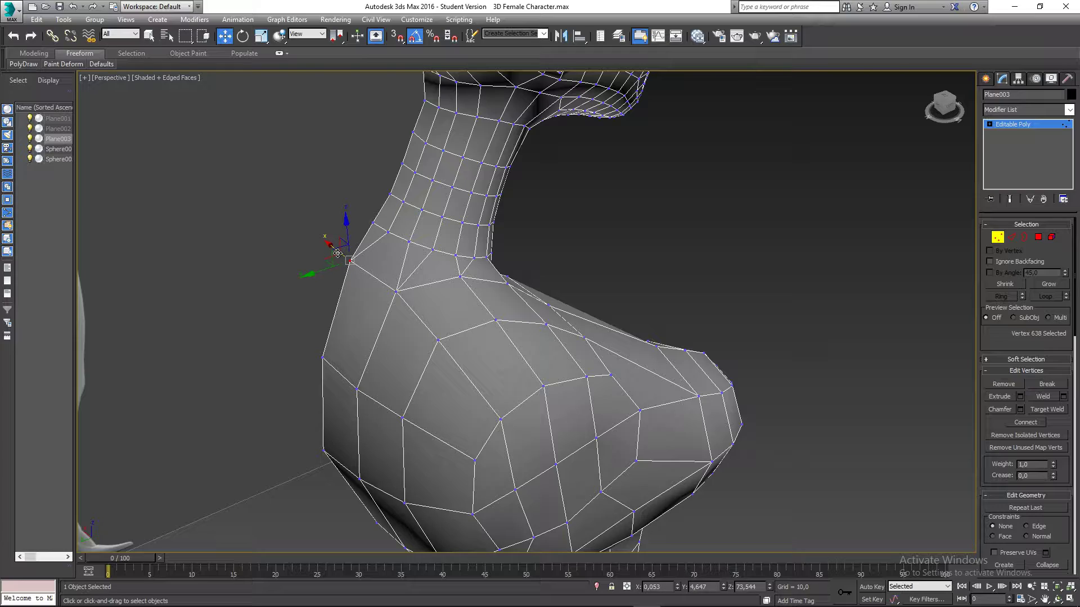
{"action": "middle_click_drag", "start_coordinate": [335, 249], "coordinate": [324, 239], "text": "alt"}
{"action": "left_click_drag", "start_coordinate": [329, 243], "coordinate": [332, 239]}
{"action": "middle_click_drag", "start_coordinate": [455, 294], "coordinate": [416, 258], "text": "alt"}
{"action": "left_click", "coordinate": [446, 261]}
{"action": "left_click", "coordinate": [445, 277]}
{"action": "scroll", "coordinate": [443, 251], "scroll_direction": "down", "scroll_amount": 3}
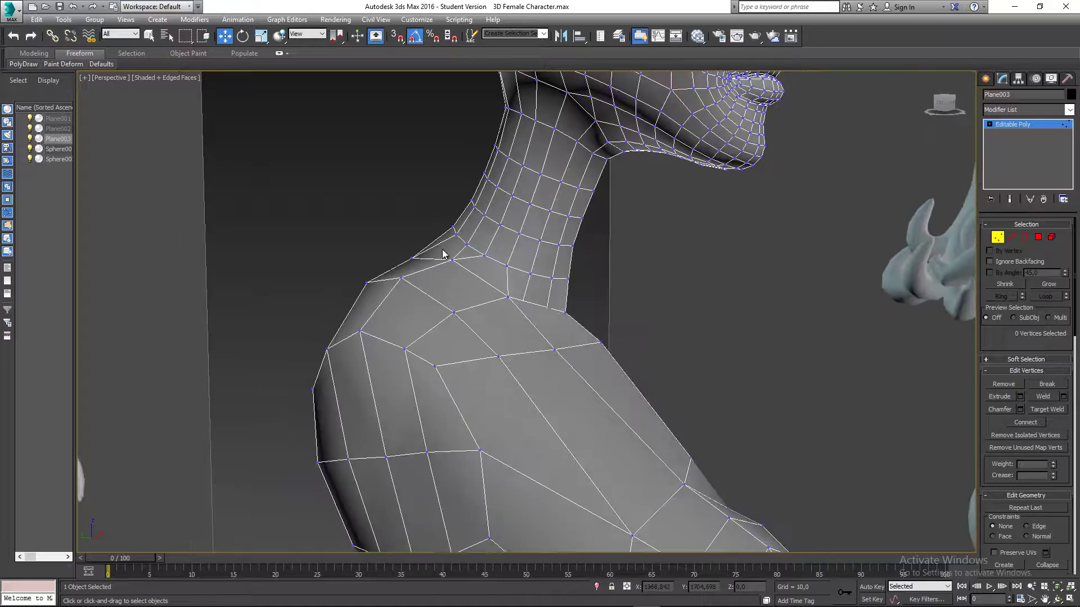
- Cut a new edge from the front center line vertex of the upper chest to the torso's upper edge beside the loose neck vertex
{"action": "scroll", "coordinate": [473, 258], "scroll_direction": "up", "scroll_amount": 5}
{"action": "middle_click_drag", "start_coordinate": [473, 258], "coordinate": [418, 266], "text": "alt"}
{"action": "scroll", "coordinate": [544, 268], "scroll_direction": "down", "scroll_amount": 4}
{"action": "middle_click_drag", "start_coordinate": [535, 306], "coordinate": [524, 354]}
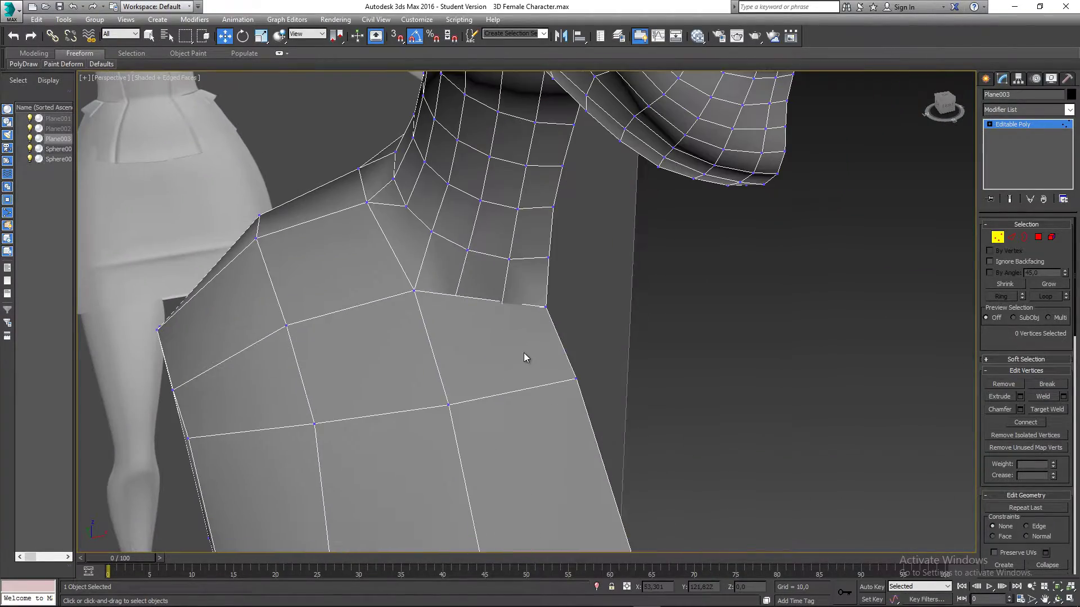
{"action": "right_click", "coordinate": [519, 350]}
{"action": "left_click", "coordinate": [498, 245]}
{"action": "middle_click_drag", "start_coordinate": [537, 309], "coordinate": [597, 444], "text": "alt"}
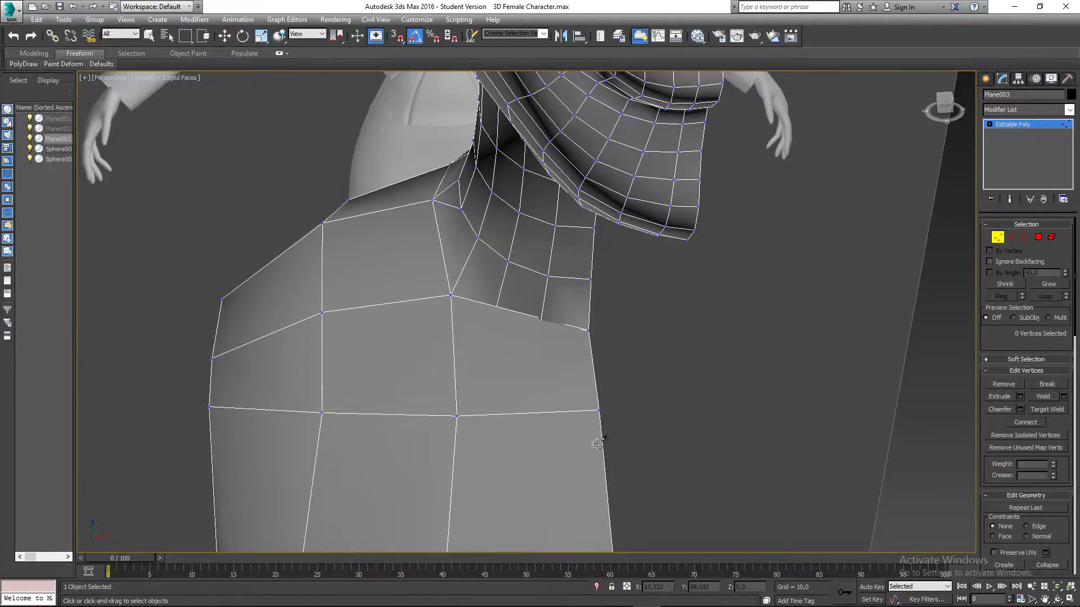
{"action": "left_click", "coordinate": [600, 411]}
{"action": "middle_click_drag", "start_coordinate": [569, 376], "coordinate": [561, 368], "text": "alt"}
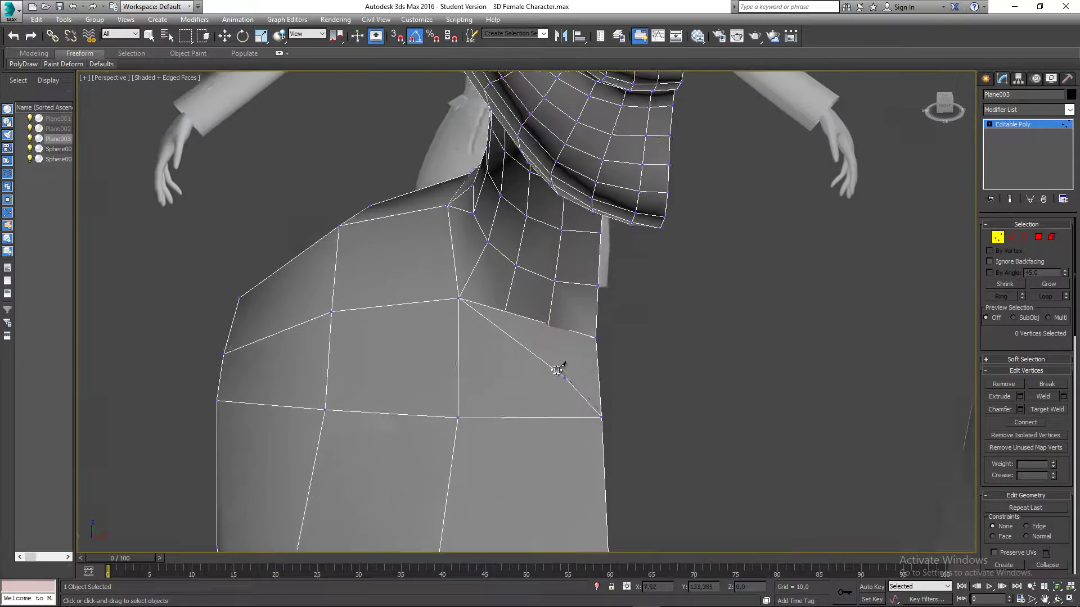
{"action": "key", "text": "F3"}
{"action": "scroll", "coordinate": [556, 346], "scroll_direction": "up", "scroll_amount": 5}
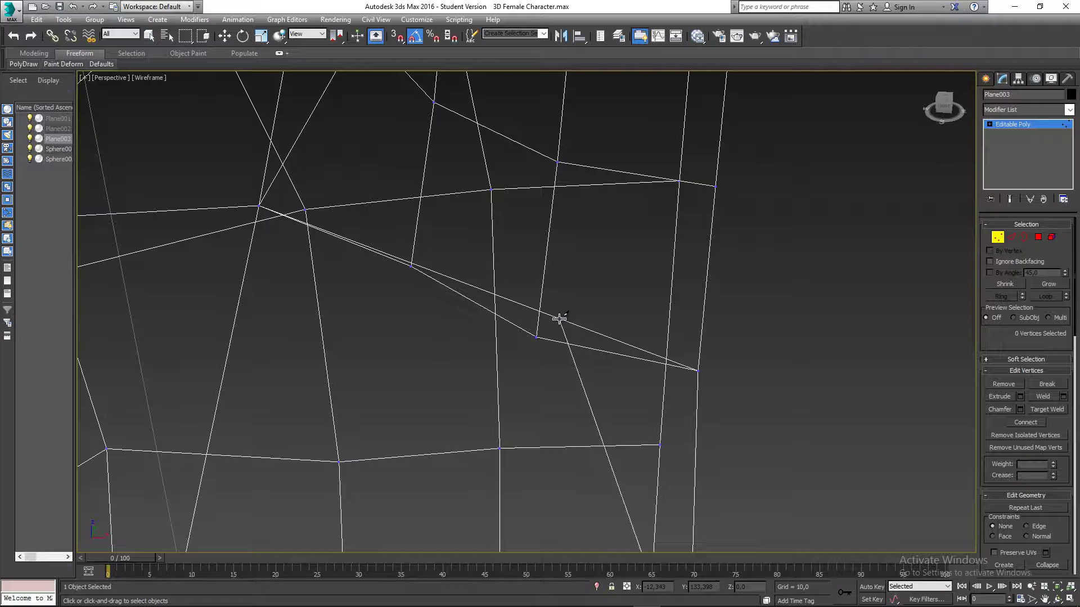
{"action": "left_click", "coordinate": [559, 319]}
{"action": "right_click", "coordinate": [559, 365]}
- Target weld the new cut vertex on the torso's upper edge to the adjacent loose neck vertex and save the scene
{"action": "right_click", "coordinate": [552, 372]}
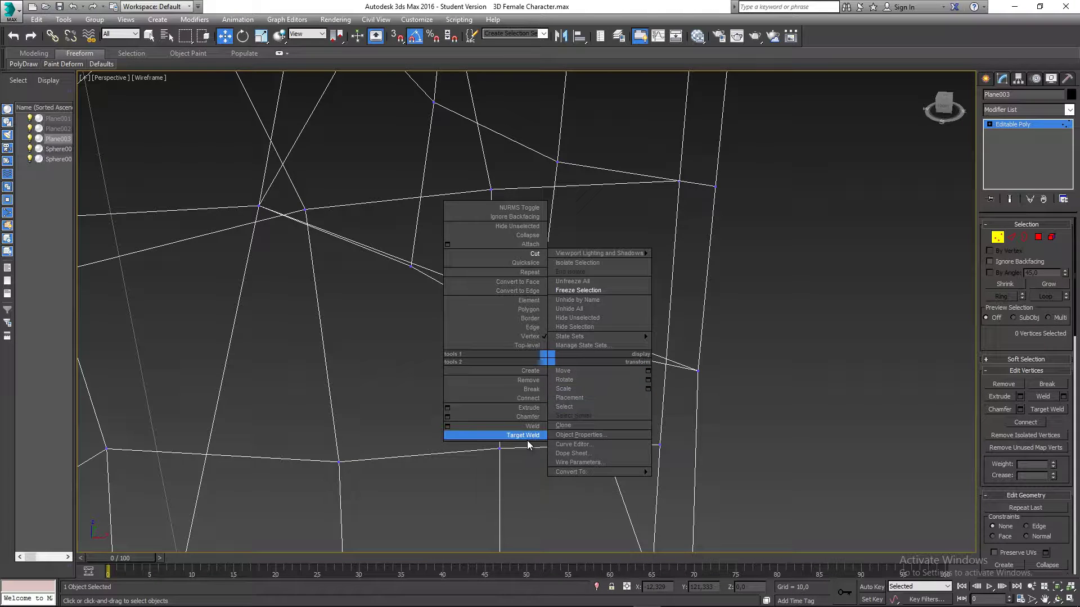
{"action": "left_click", "coordinate": [526, 437]}
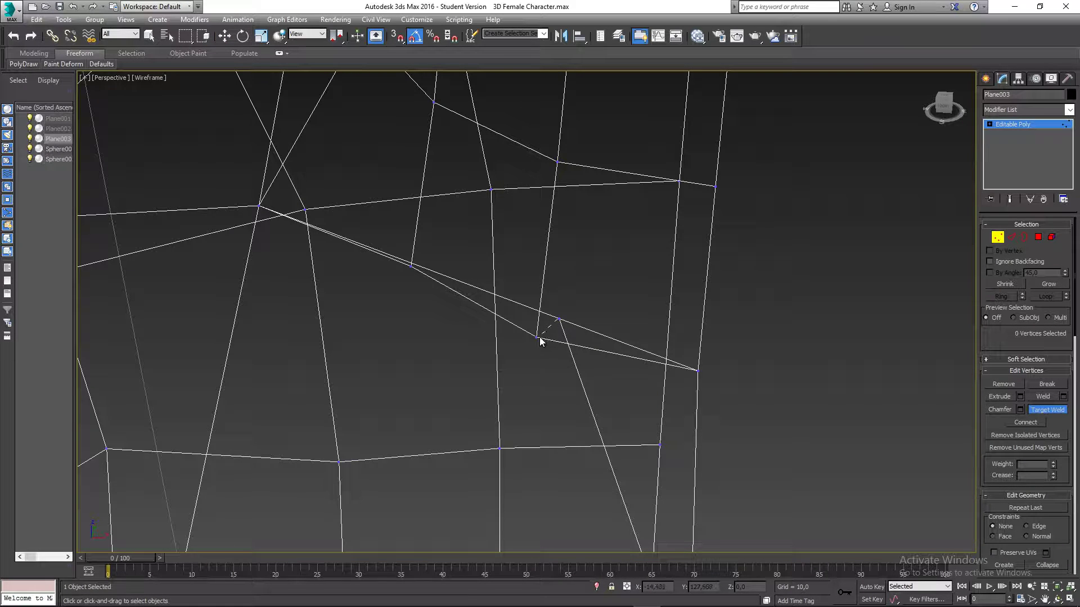
{"action": "left_click", "coordinate": [536, 338]}
{"action": "right_click", "coordinate": [512, 378]}
{"action": "middle_click_drag", "start_coordinate": [479, 381], "coordinate": [475, 353], "text": "alt"}
{"action": "key", "text": "F3"}
{"action": "scroll", "coordinate": [475, 353], "scroll_direction": "down", "scroll_amount": 8}
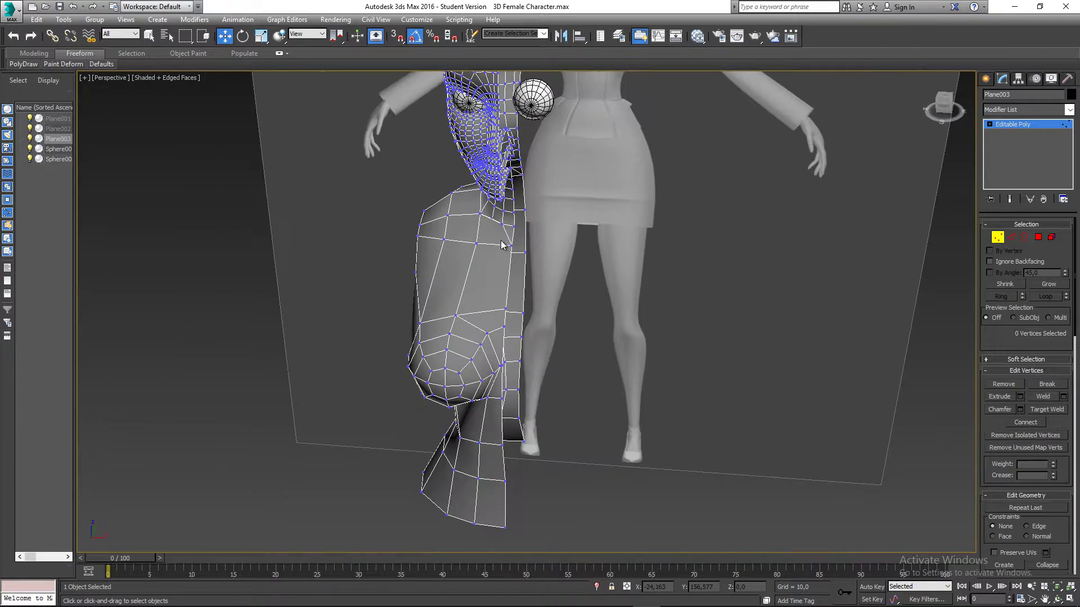
{"action": "middle_click_drag", "start_coordinate": [503, 244], "coordinate": [512, 243], "text": "alt"}
{"action": "key", "text": "ctrl+s"}
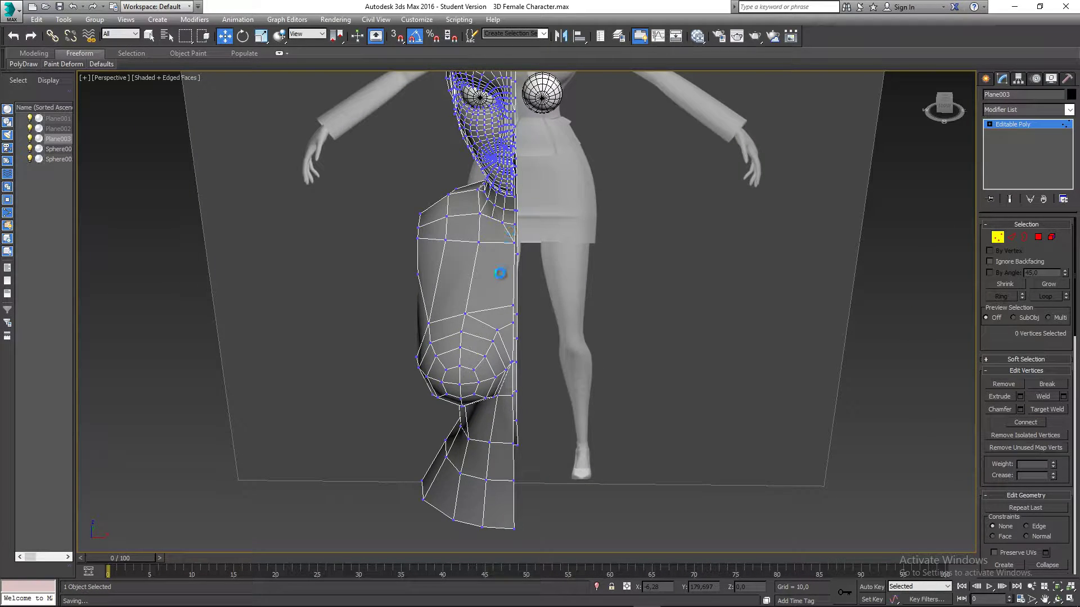
- Cut an edge from the vertex above the breast through the two chest edge rows to the neck seam
{"action": "scroll", "coordinate": [498, 279], "scroll_direction": "up", "scroll_amount": 5}
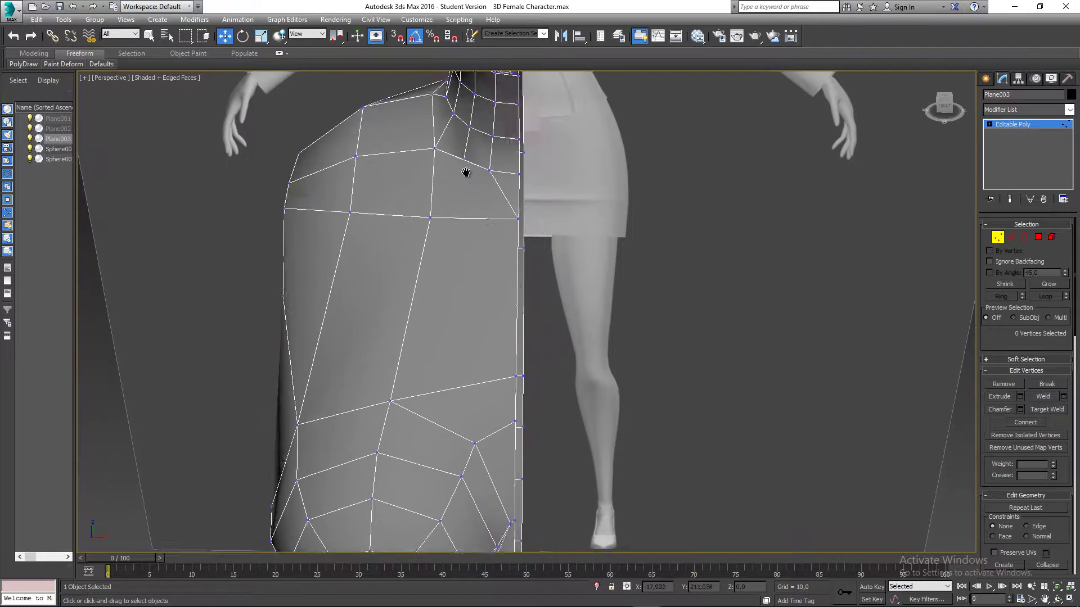
{"action": "right_click", "coordinate": [467, 377]}
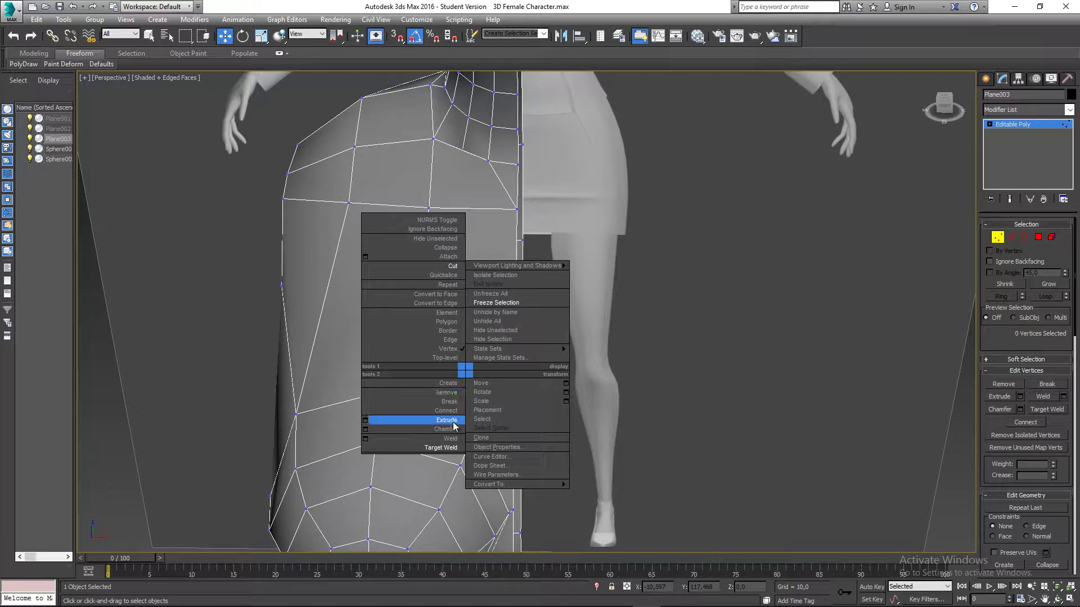
{"action": "left_click", "coordinate": [438, 264]}
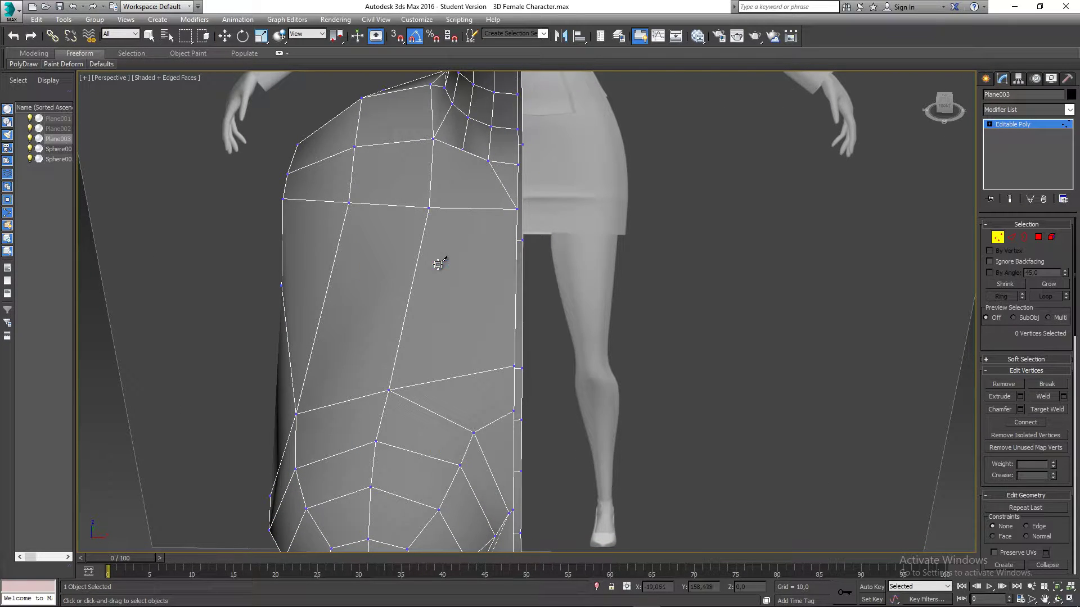
{"action": "left_click", "coordinate": [474, 432]}
{"action": "left_click", "coordinate": [453, 378]}
{"action": "left_click", "coordinate": [462, 208]}
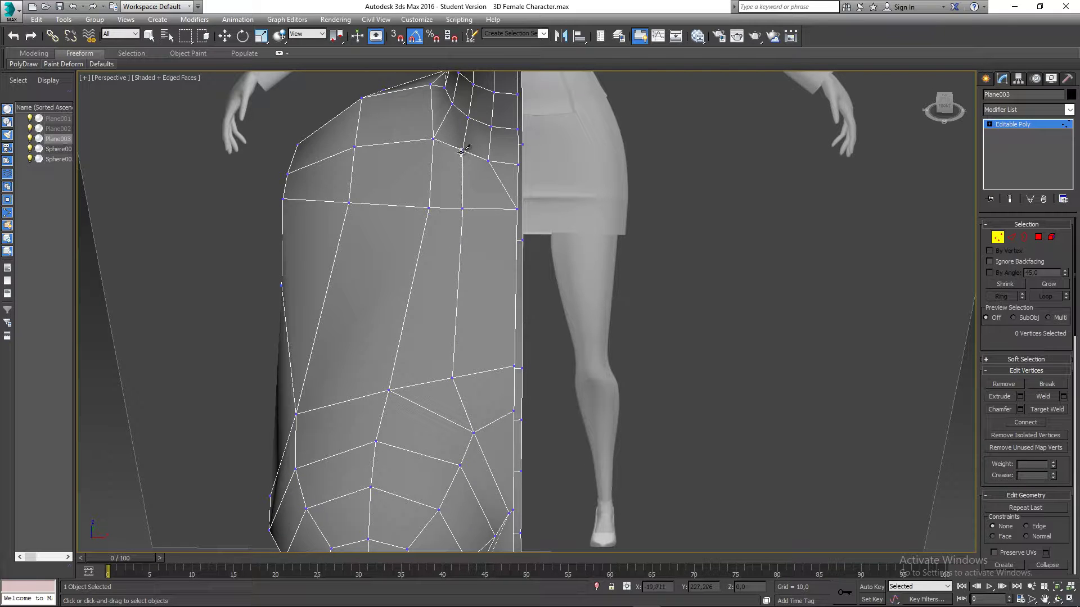
{"action": "key", "text": "w"}
- Nudge the new cut vertex just above the breast slightly outward and save the scene
{"action": "right_click", "coordinate": [434, 366]}
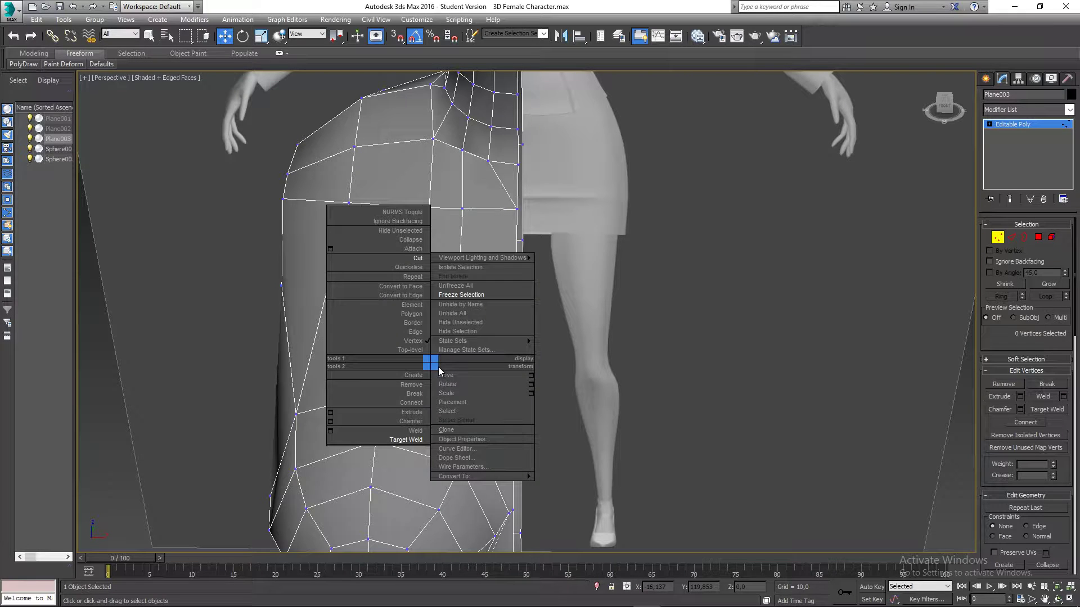
{"action": "left_click_drag", "start_coordinate": [471, 387], "coordinate": [460, 364]}
{"action": "left_click", "coordinate": [484, 313]}
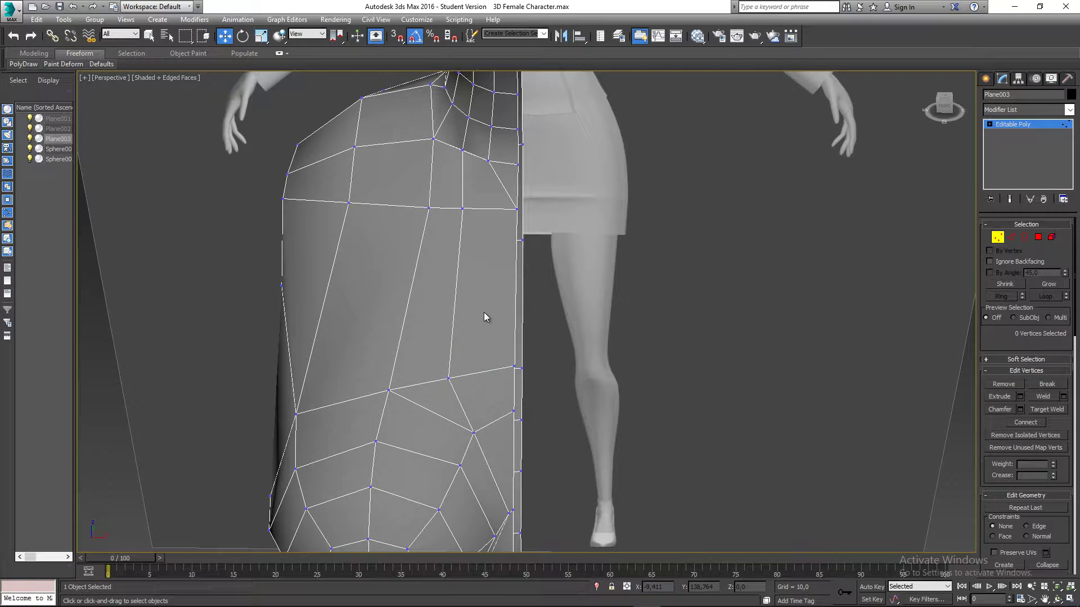
{"action": "key", "text": "ctrl+s"}
- Target weld the remaining loose front neck vertex to the new vertex on the torso's upper edge and leave Target Weld
{"action": "middle_click_drag", "start_coordinate": [458, 407], "coordinate": [424, 306], "text": "alt"}
{"action": "scroll", "coordinate": [490, 340], "scroll_direction": "up", "scroll_amount": 5}
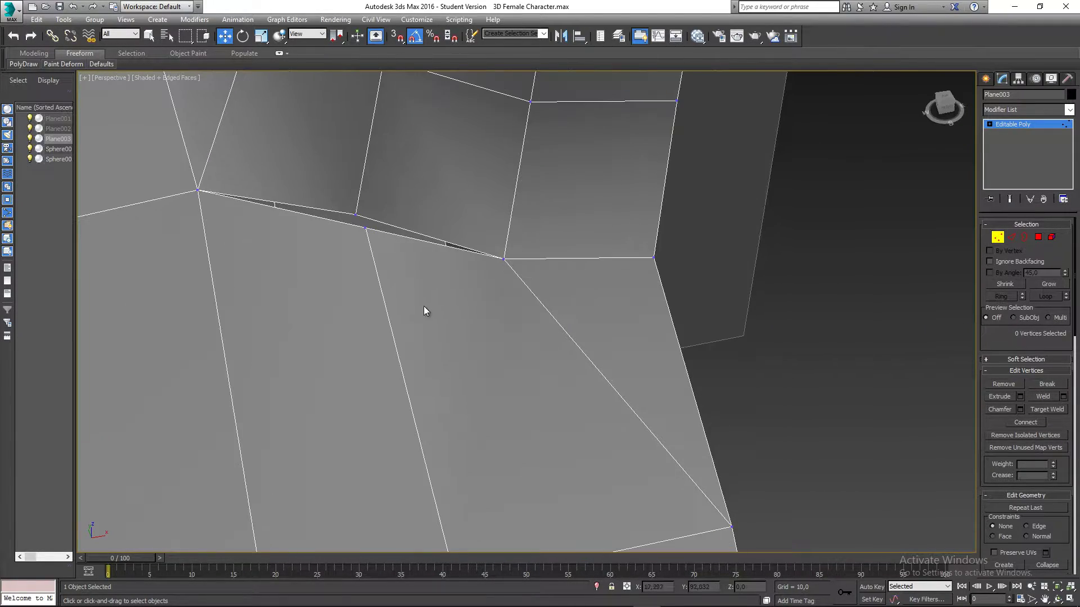
{"action": "right_click", "coordinate": [366, 249]}
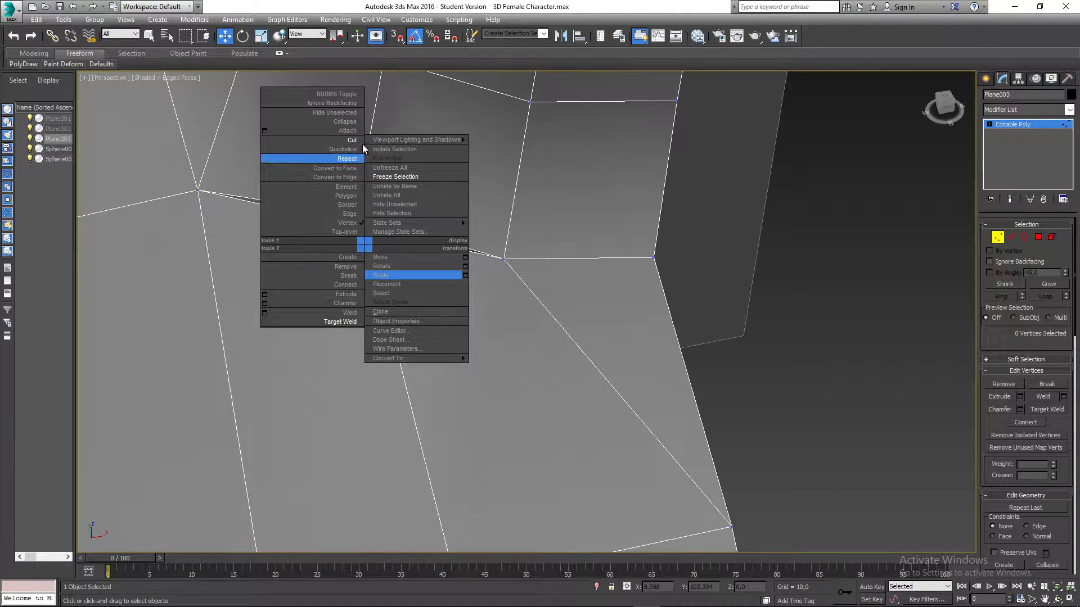
{"action": "left_click", "coordinate": [335, 317]}
{"action": "right_click", "coordinate": [336, 260]}
{"action": "left_click", "coordinate": [317, 338]}
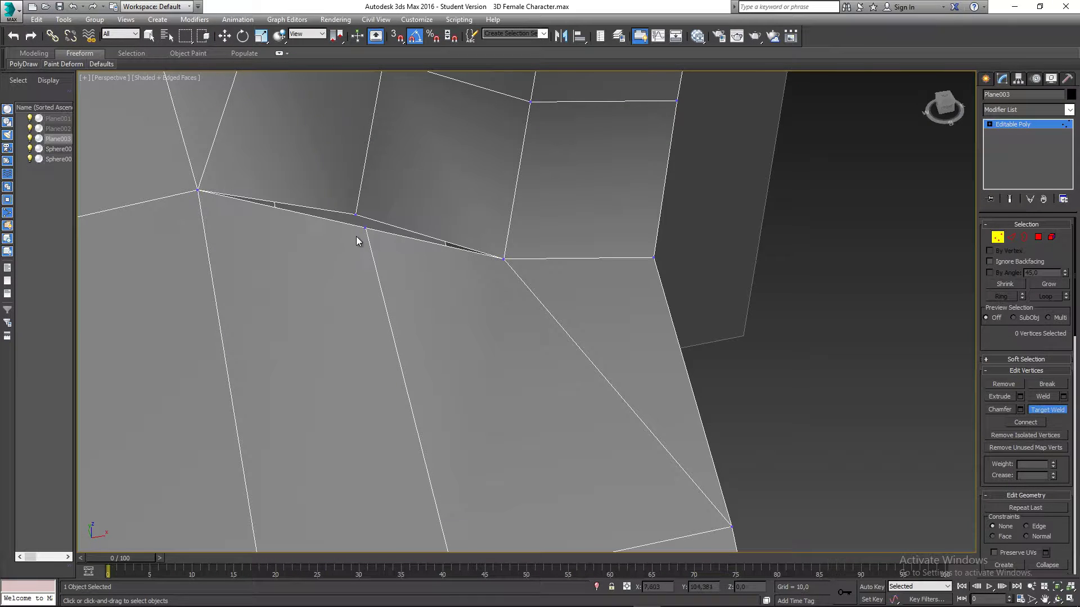
{"action": "left_click", "coordinate": [365, 227]}
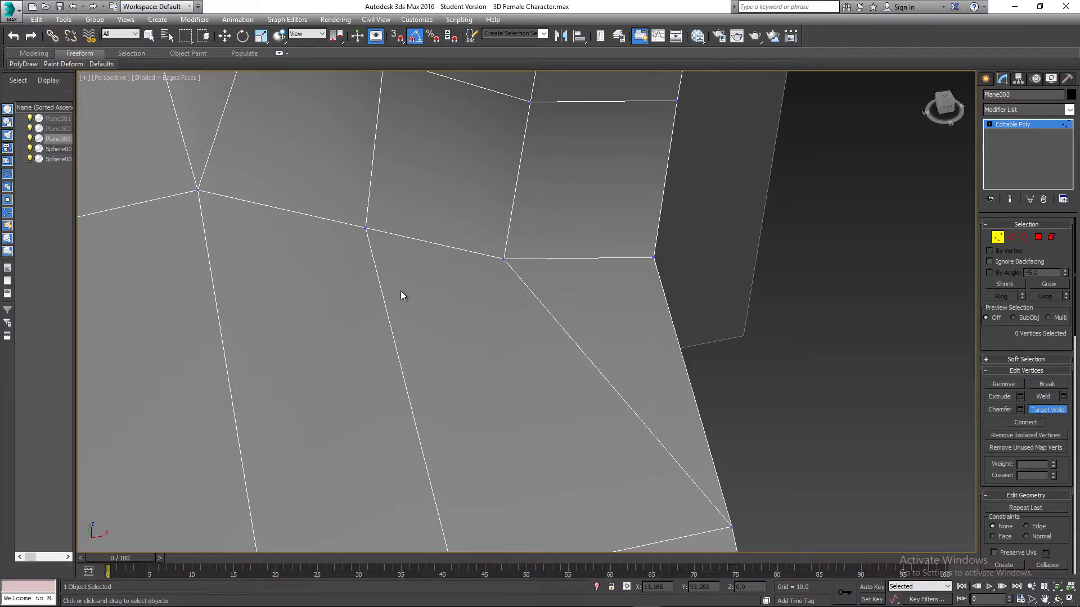
{"action": "scroll", "coordinate": [401, 292], "scroll_direction": "down", "scroll_amount": 6}
{"action": "key", "text": "w"}
{"action": "middle_click_drag", "start_coordinate": [401, 292], "coordinate": [500, 280], "text": "alt"}
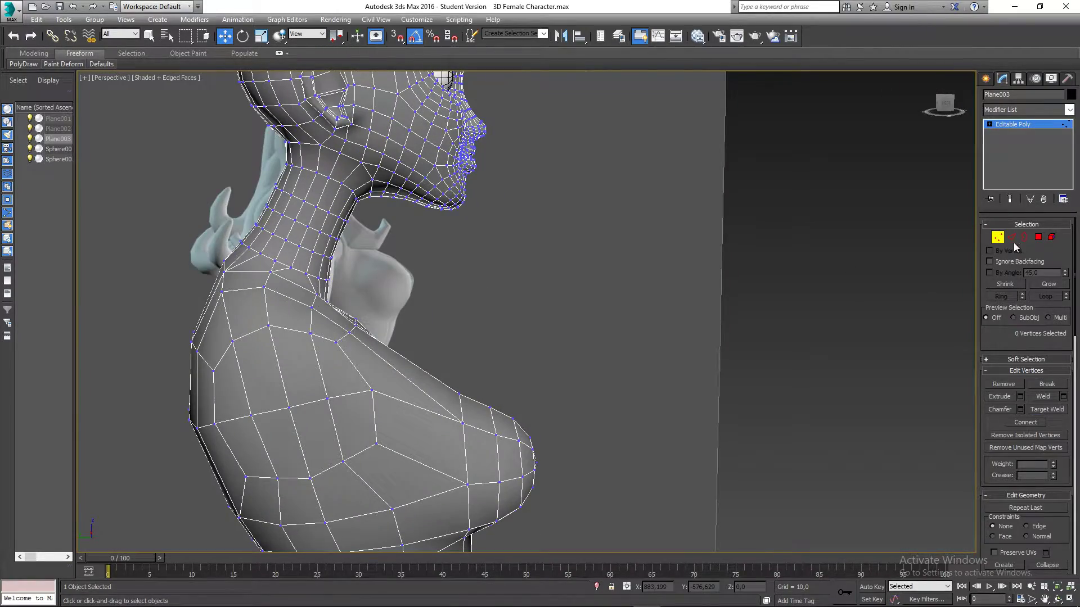
- Leave vertex editing and examine the joined head and torso against the reference in the left and perspective views
{"action": "left_click", "coordinate": [997, 237]}
{"action": "left_click", "coordinate": [700, 268]}
{"action": "scroll", "coordinate": [596, 289], "scroll_direction": "down", "scroll_amount": 3}
{"action": "middle_click_drag", "start_coordinate": [573, 296], "coordinate": [516, 305], "text": "alt"}
{"action": "left_click", "coordinate": [468, 307]}
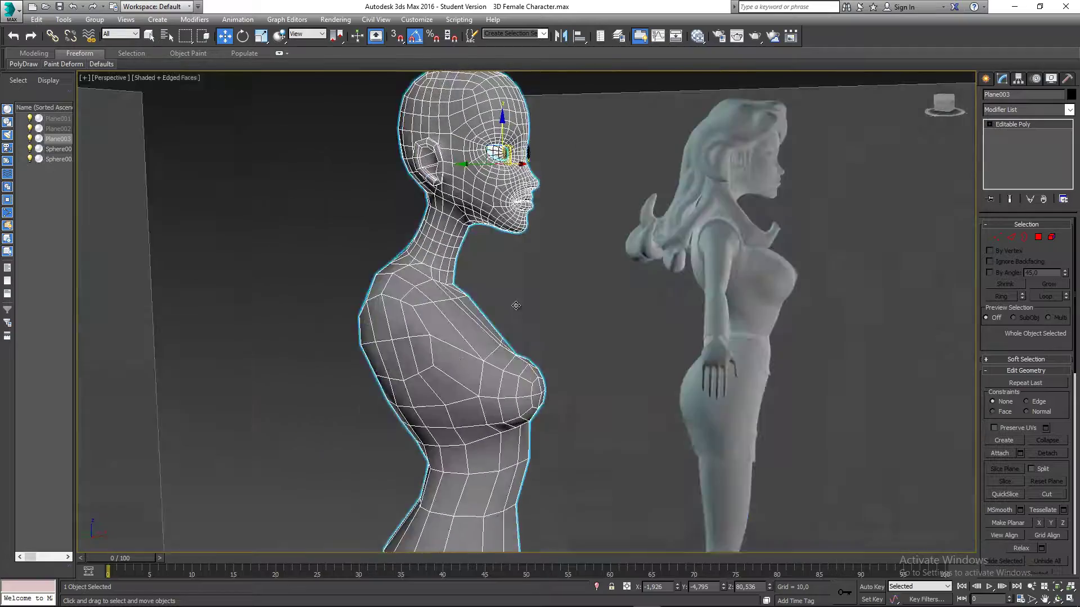
{"action": "key", "text": "l"}
{"action": "scroll", "coordinate": [554, 306], "scroll_direction": "up", "scroll_amount": 5}
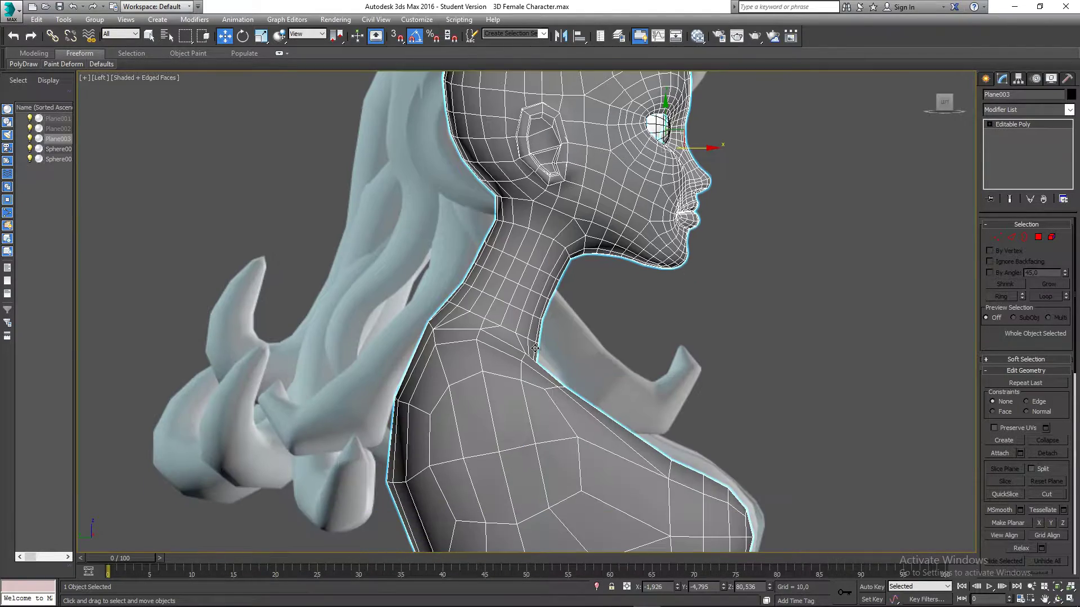
{"action": "middle_click_drag", "start_coordinate": [517, 385], "coordinate": [488, 245]}
{"action": "middle_click_drag", "start_coordinate": [550, 350], "coordinate": [491, 270]}
{"action": "scroll", "coordinate": [494, 279], "scroll_direction": "down", "scroll_amount": 5}
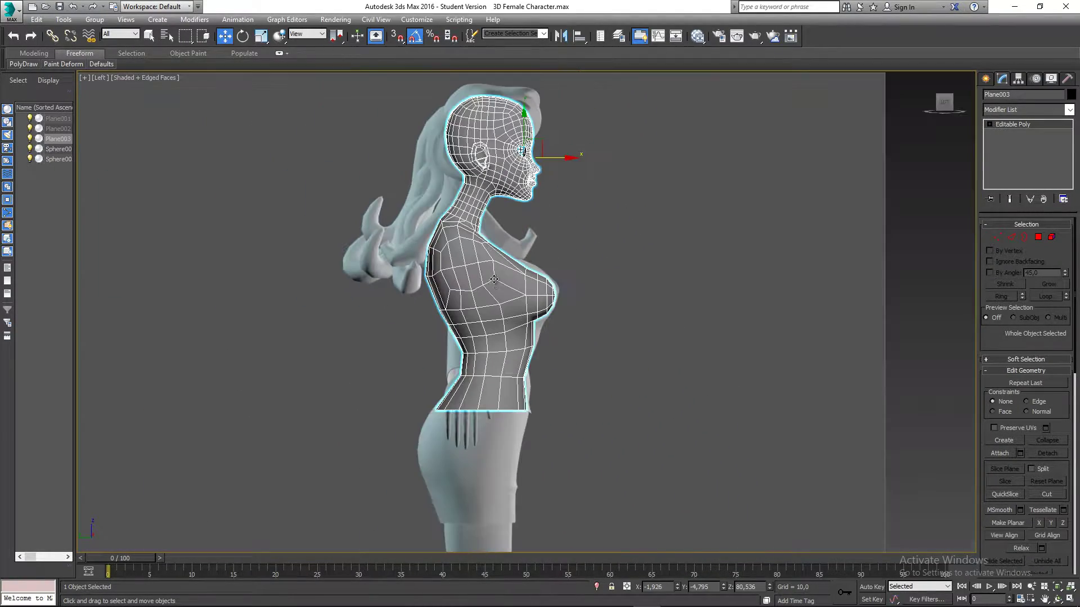
{"action": "key", "text": "p"}
{"action": "middle_click_drag", "start_coordinate": [633, 289], "coordinate": [616, 293], "text": "alt"}
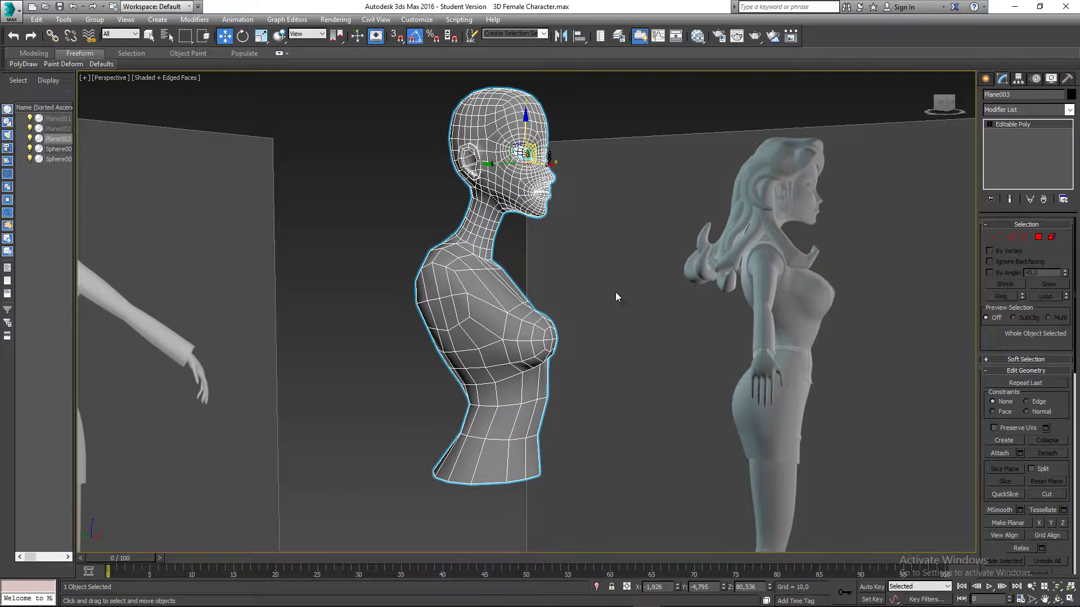
- Select the whole head-and-torso element, relax it with an amount of 0.2, and clear the selection
{"action": "left_click", "coordinate": [1052, 237]}
{"action": "middle_click_drag", "start_coordinate": [703, 304], "coordinate": [506, 304], "text": "alt"}
{"action": "left_click", "coordinate": [498, 302]}
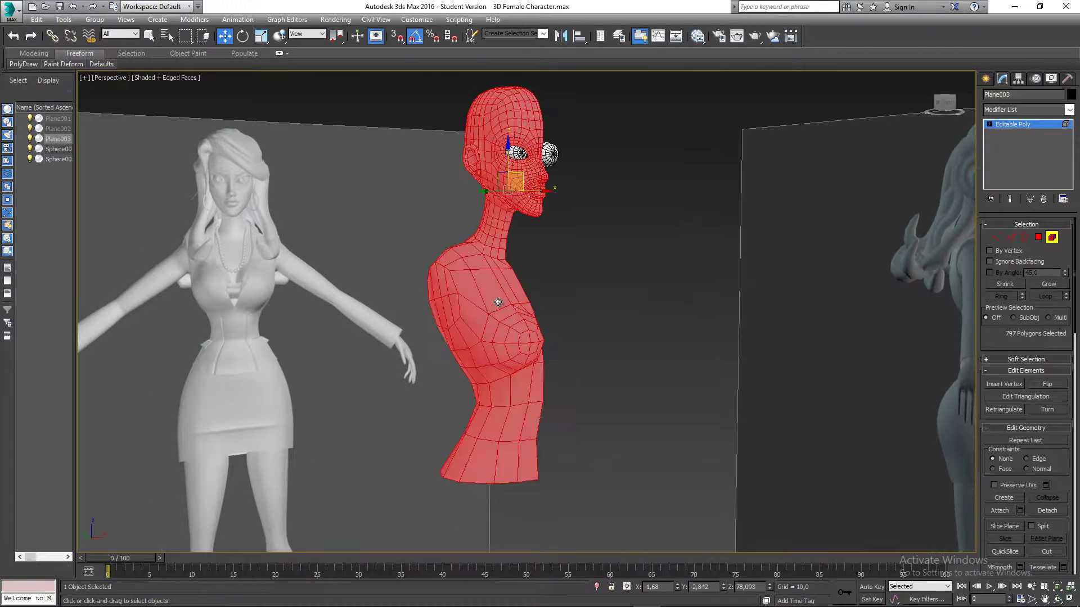
{"action": "scroll", "coordinate": [1037, 380], "scroll_direction": "down", "scroll_amount": 10}
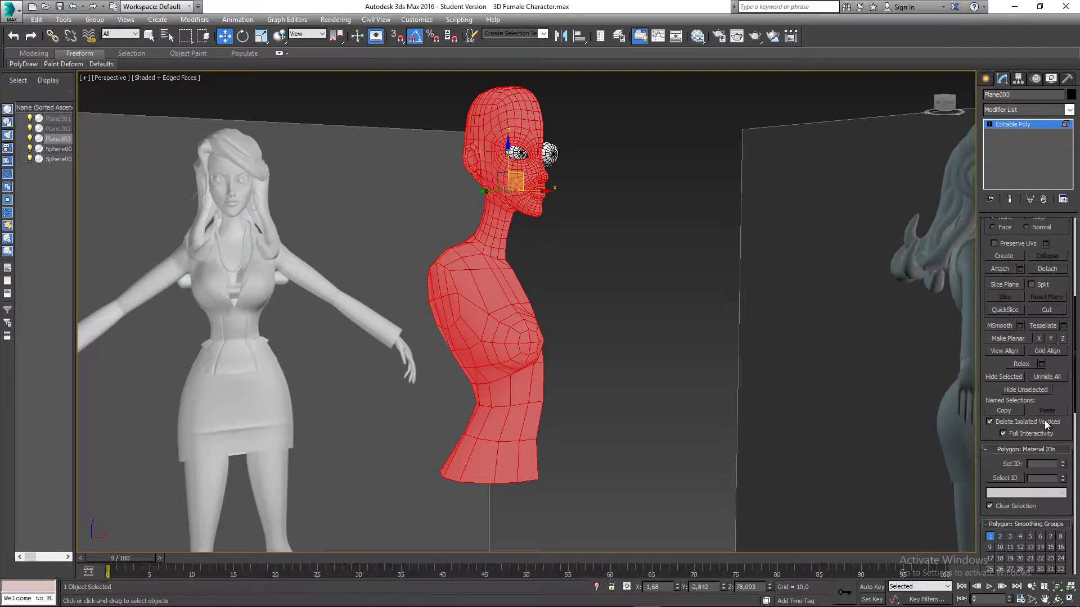
{"action": "left_click", "coordinate": [1055, 498]}
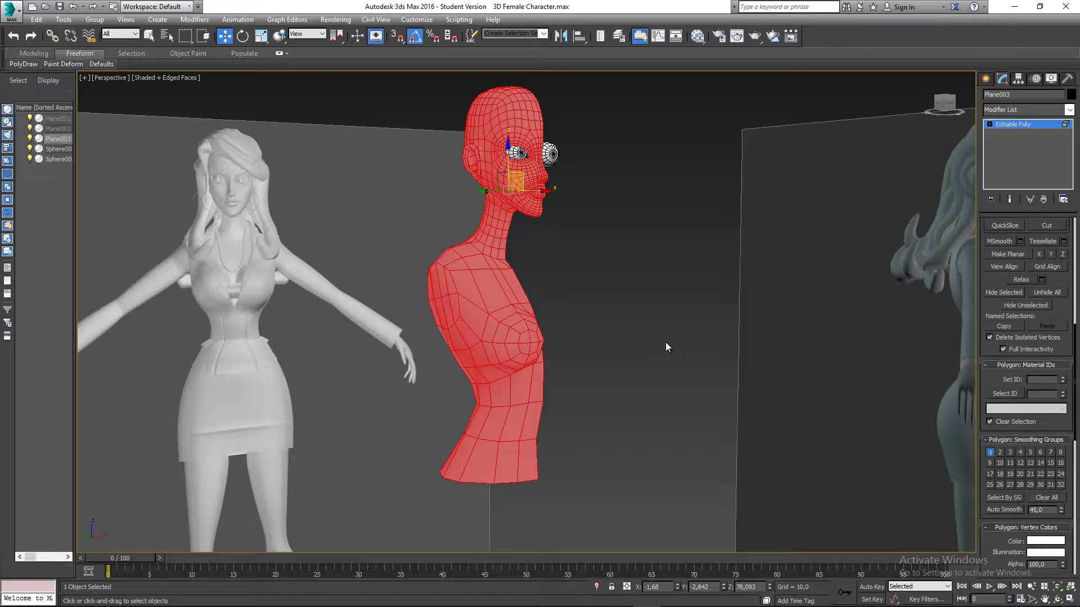
{"action": "scroll", "coordinate": [1055, 309], "scroll_direction": "up", "scroll_amount": 4}
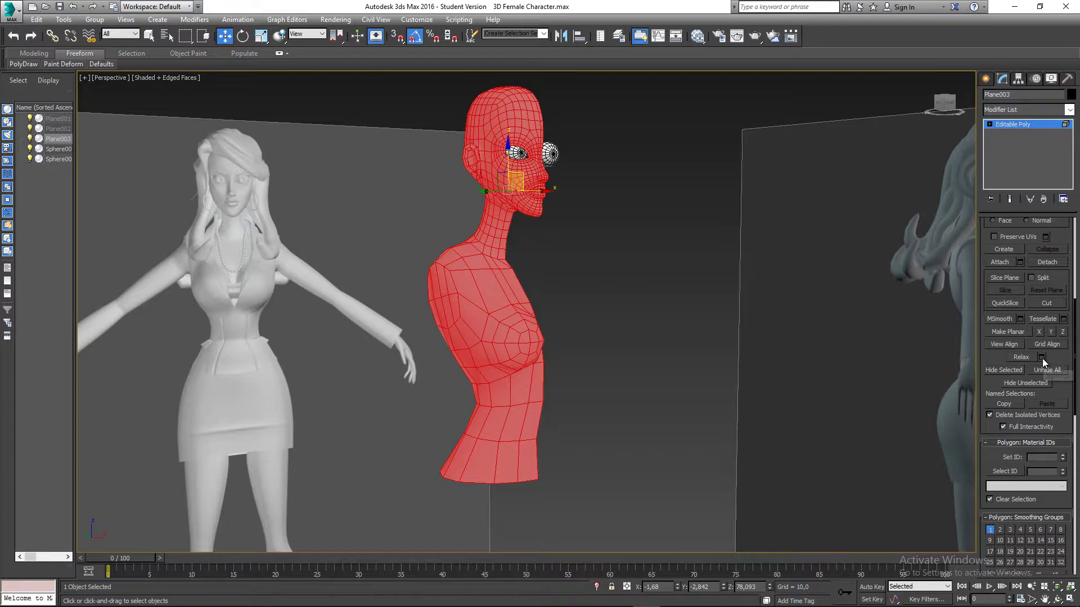
{"action": "left_click", "coordinate": [1041, 357]}
{"action": "scroll", "coordinate": [540, 308], "scroll_direction": "up", "scroll_amount": 2}
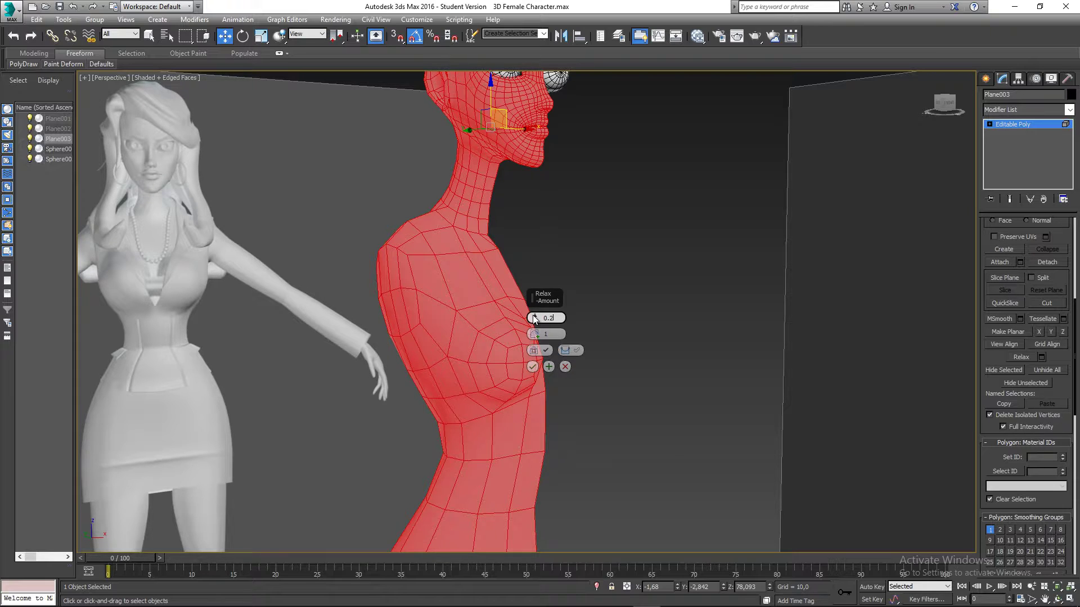
{"action": "key", "text": "Return"}
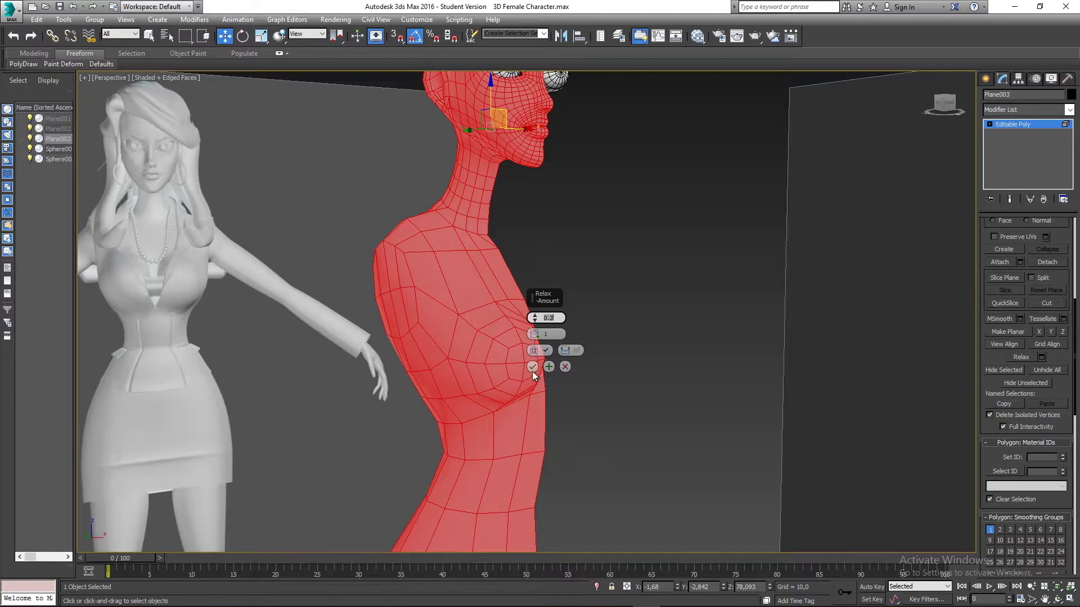
{"action": "left_click", "coordinate": [532, 367]}
{"action": "left_click", "coordinate": [563, 321]}
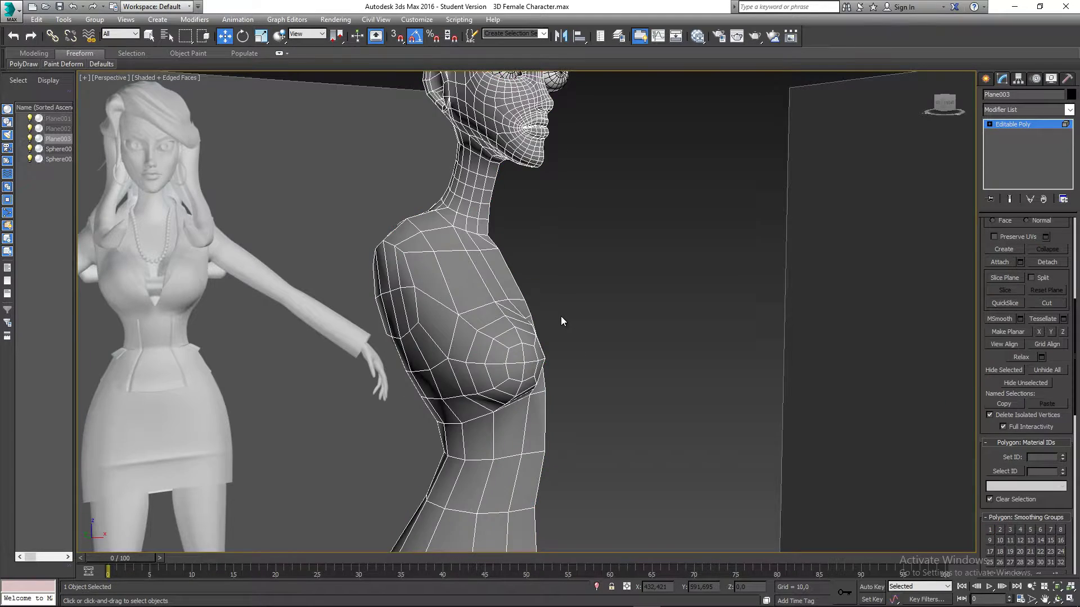
- Examine the relaxed shoulder, chest and neck seam from several sides and leave element editing
{"action": "scroll", "coordinate": [562, 321], "scroll_direction": "down", "scroll_amount": 3}
{"action": "middle_click_drag", "start_coordinate": [561, 322], "coordinate": [492, 267], "text": "alt"}
{"action": "scroll", "coordinate": [483, 348], "scroll_direction": "up", "scroll_amount": 5}
{"action": "left_click", "coordinate": [484, 349]}
{"action": "left_click", "coordinate": [525, 252]}
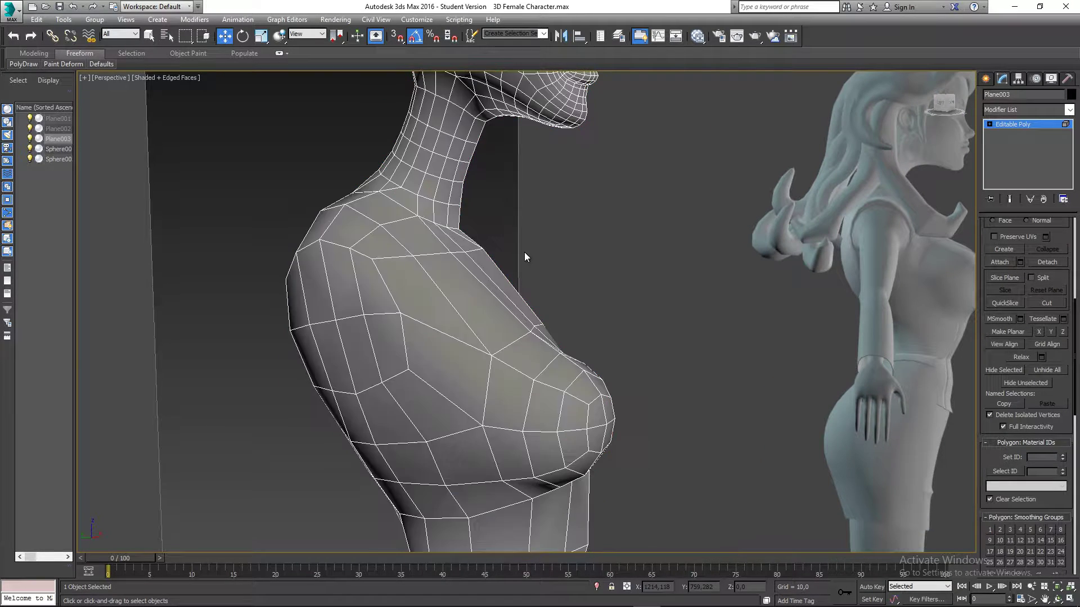
{"action": "scroll", "coordinate": [524, 252], "scroll_direction": "down", "scroll_amount": 5}
{"action": "left_click", "coordinate": [509, 267]}
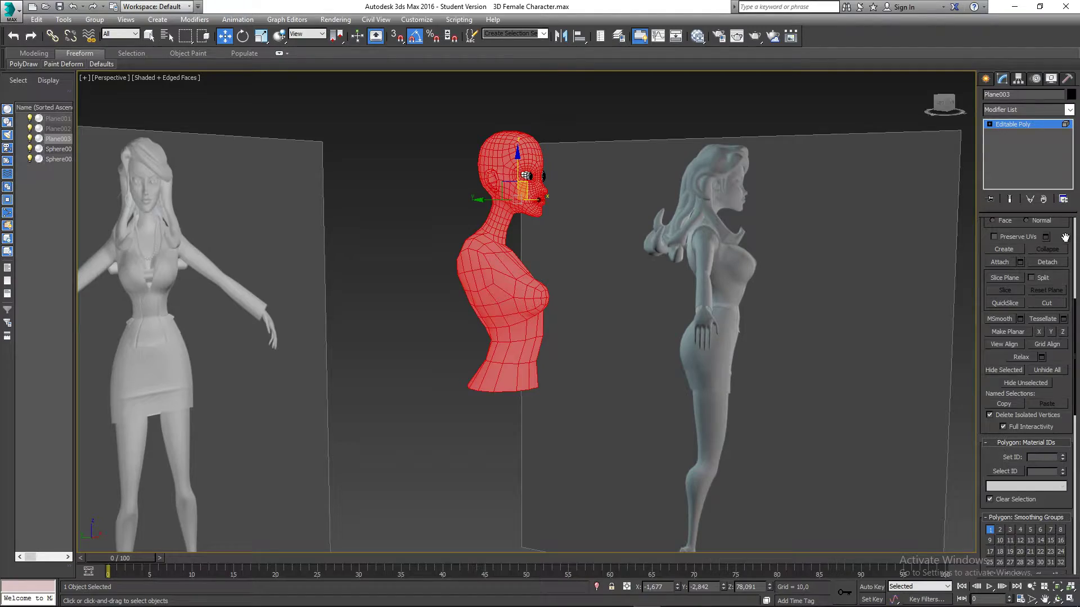
{"action": "left_click", "coordinate": [1013, 124]}
{"action": "left_click", "coordinate": [526, 268]}
{"action": "scroll", "coordinate": [525, 269], "scroll_direction": "up", "scroll_amount": 5}
{"action": "left_click", "coordinate": [520, 287]}
{"action": "middle_click_drag", "start_coordinate": [523, 327], "coordinate": [636, 365], "text": "alt"}
{"action": "left_click", "coordinate": [599, 369]}
{"action": "scroll", "coordinate": [573, 370], "scroll_direction": "down", "scroll_amount": 4}
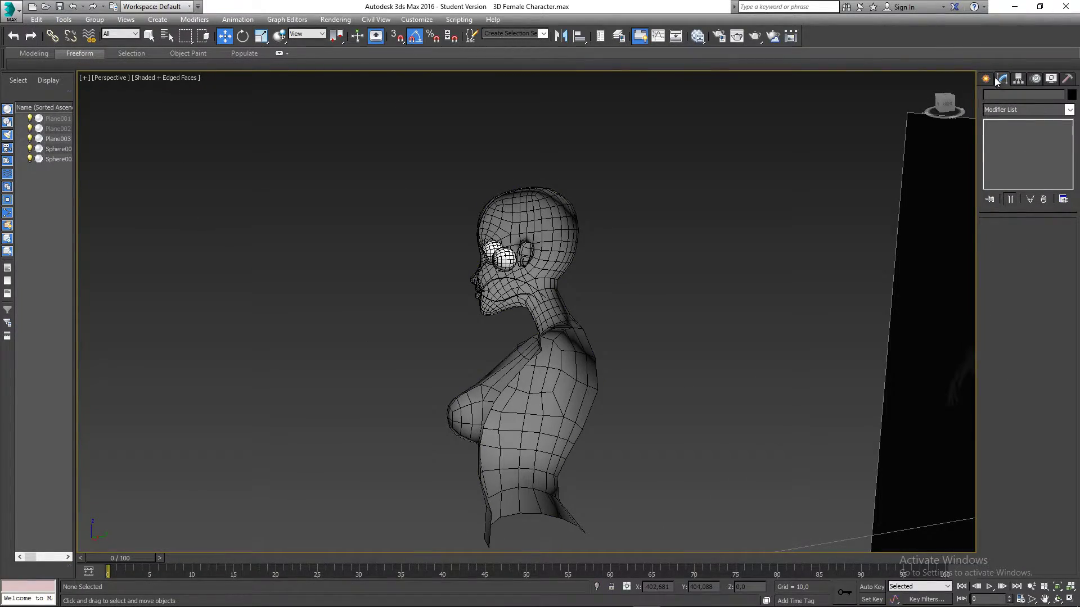
- Enter edge editing on the body mesh and inspect the edges at the back of the head and neck
{"action": "left_click", "coordinate": [538, 331]}
{"action": "left_click", "coordinate": [1013, 235]}
{"action": "middle_click_drag", "start_coordinate": [496, 375], "coordinate": [535, 393], "text": "alt"}
{"action": "double_click", "coordinate": [524, 374]}
{"action": "left_click", "coordinate": [657, 289]}
{"action": "left_click", "coordinate": [573, 255]}
{"action": "scroll", "coordinate": [579, 289], "scroll_direction": "up", "scroll_amount": 4}
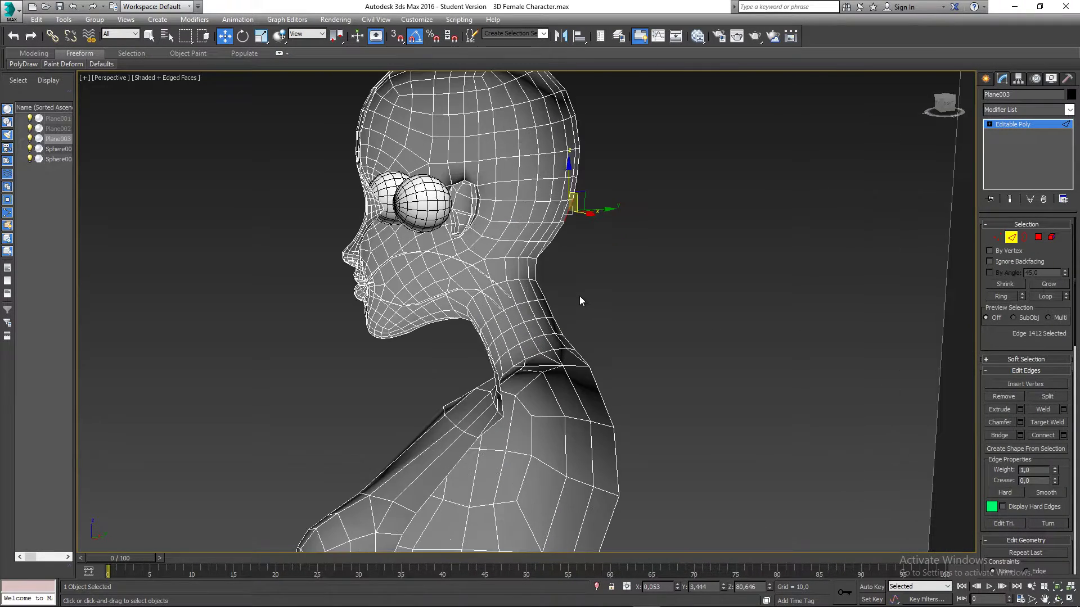
{"action": "scroll", "coordinate": [580, 296], "scroll_direction": "down", "scroll_amount": 4}
{"action": "middle_click_drag", "start_coordinate": [592, 294], "coordinate": [642, 225], "text": "alt"}
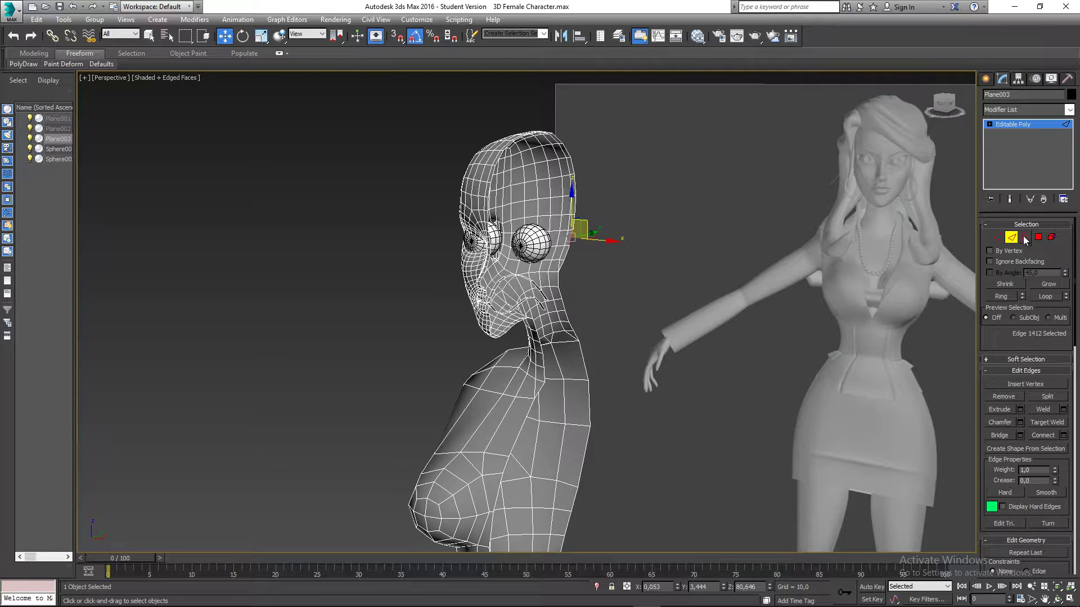
- Add a Symmetry modifier to the half body, mirrored on the X axis with Flip enabled
{"action": "left_click", "coordinate": [1015, 105]}
{"action": "type", "text": "tu"}
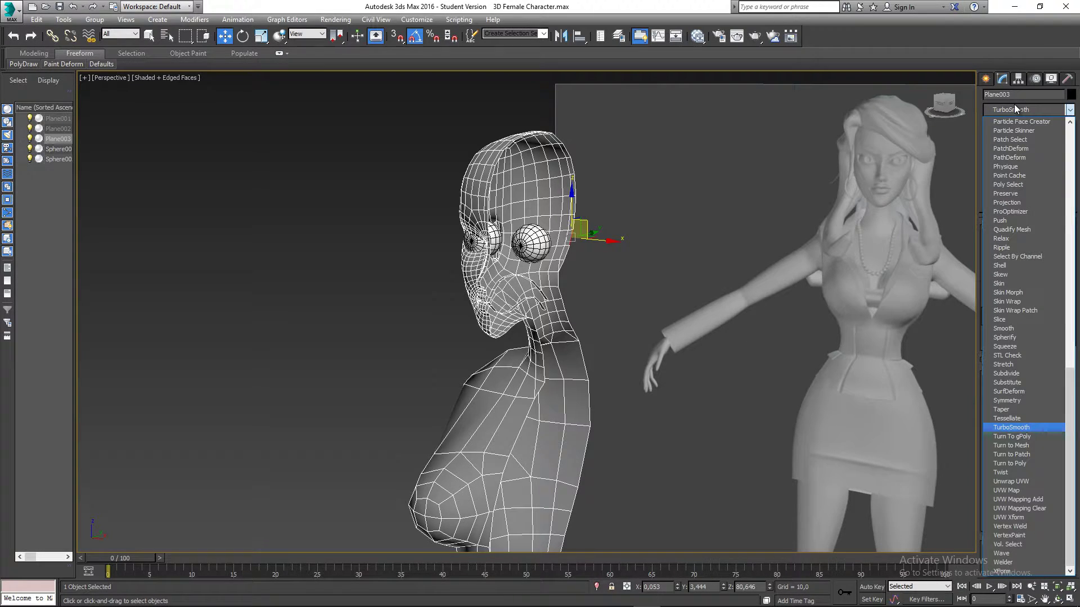
{"action": "type", "text": "sy"}
{"action": "key", "text": "Return"}
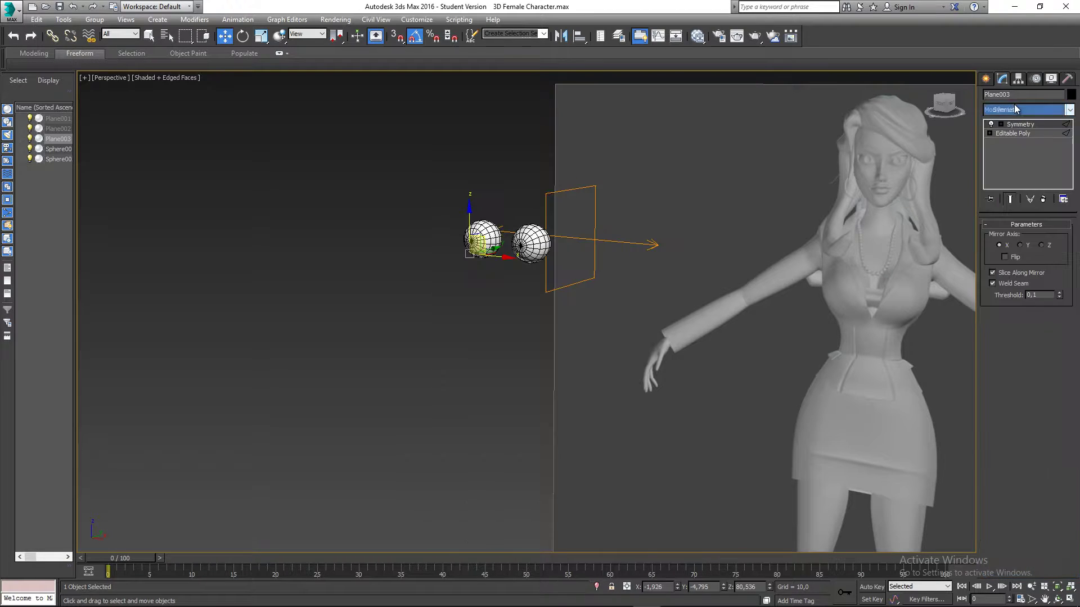
{"action": "left_click", "coordinate": [1005, 257]}
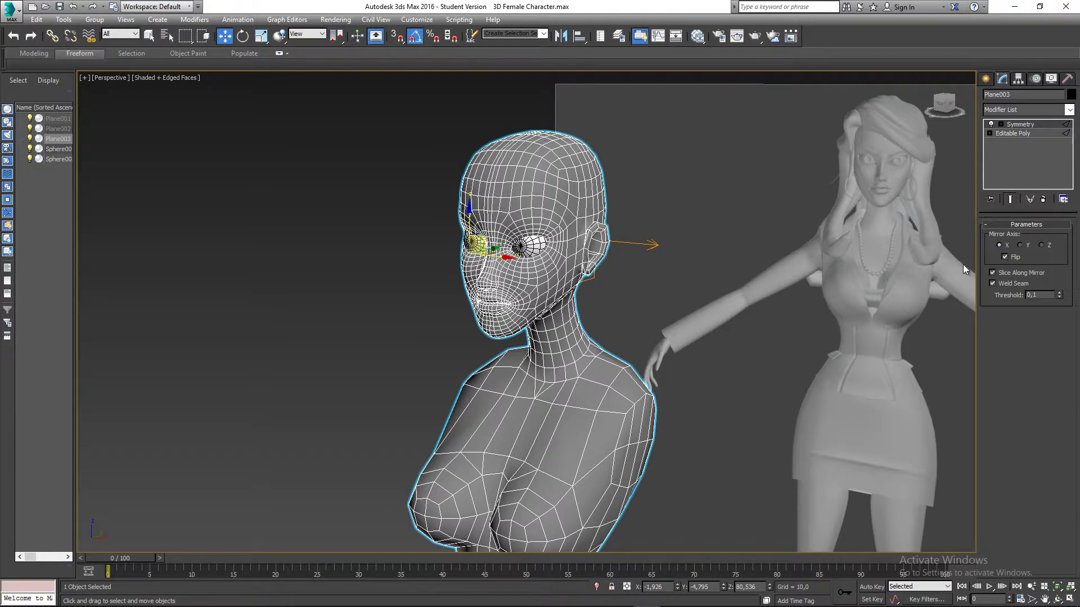
- Add a TurboSmooth modifier with 3 iterations and Isoline Display enabled, and deselect the body
{"action": "left_click", "coordinate": [1017, 108]}
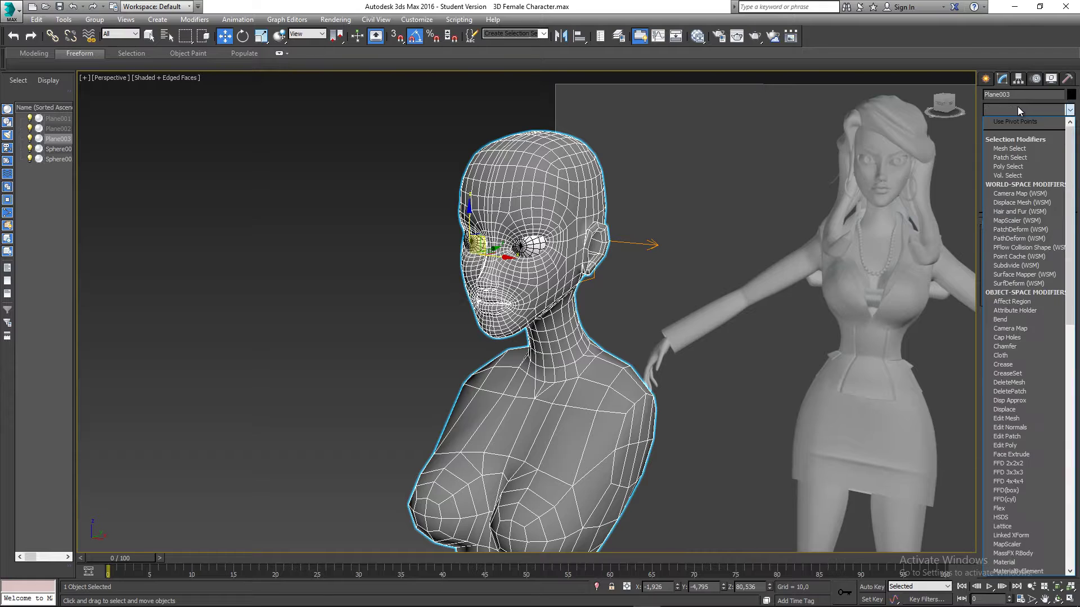
{"action": "type", "text": "tu"}
{"action": "key", "text": "Return"}
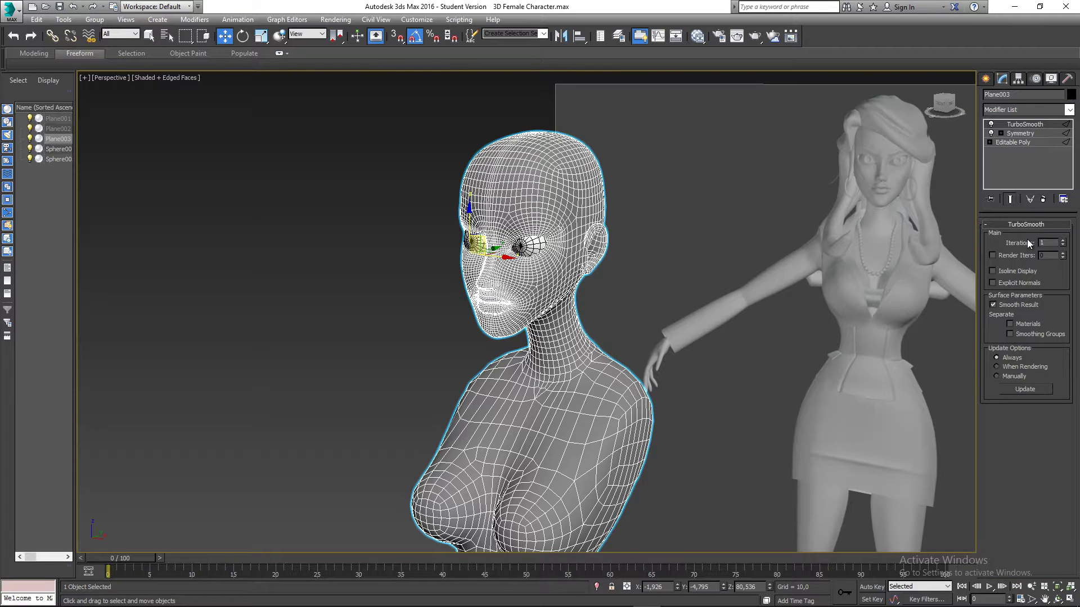
{"action": "left_click", "coordinate": [1062, 241]}
{"action": "left_click", "coordinate": [1063, 240]}
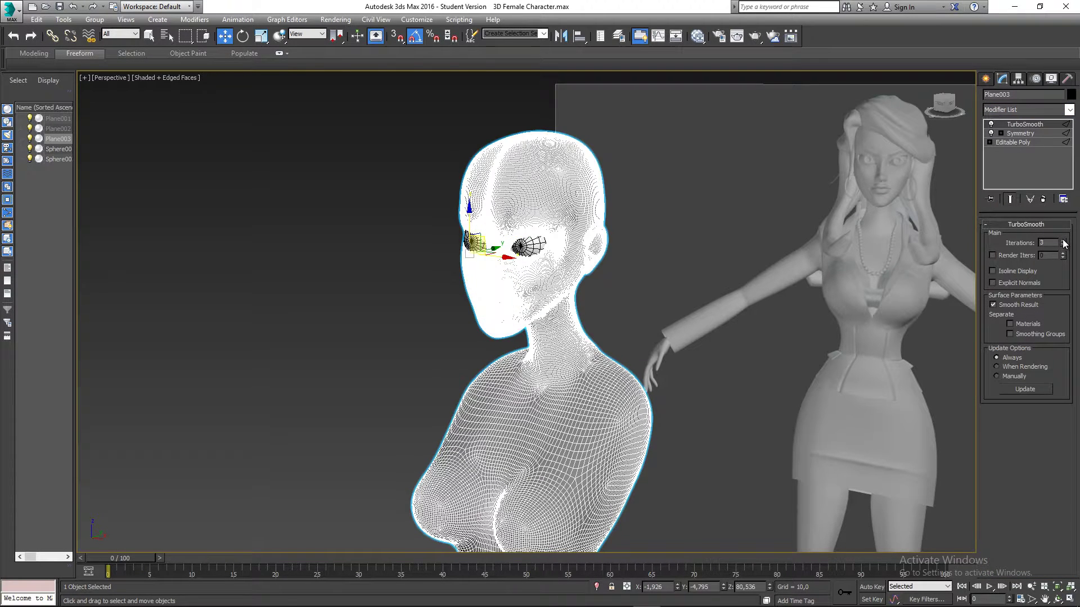
{"action": "left_click", "coordinate": [992, 272]}
{"action": "left_click", "coordinate": [698, 326]}
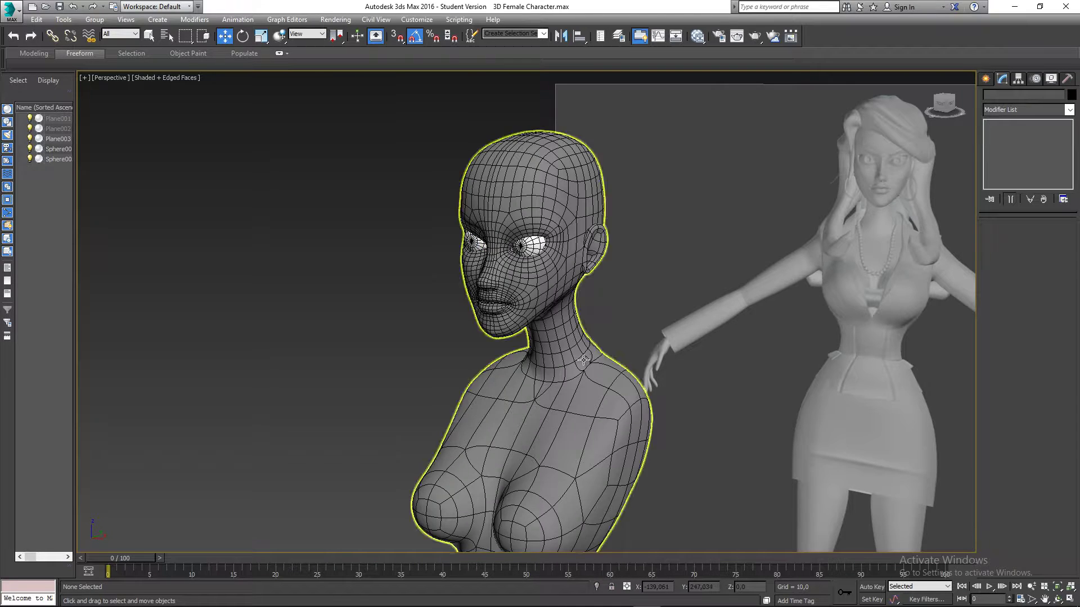
- Hide the edged faces and examine the smoothed head and torso against the front reference
{"action": "scroll", "coordinate": [532, 278], "scroll_direction": "down", "scroll_amount": 4}
{"action": "mouse_move", "coordinate": [575, 359]}
{"action": "middle_mouse_down"}
{"action": "mouse_move", "coordinate": [532, 278]}
{"action": "mouse_move", "coordinate": [627, 314]}
{"action": "mouse_move", "coordinate": [328, 321]}
{"action": "mouse_move", "coordinate": [546, 328]}
{"action": "mouse_move", "coordinate": [466, 335]}
{"action": "middle_mouse_up"}
{"action": "key", "text": "F4"}
{"action": "left_click", "coordinate": [482, 366]}
{"action": "middle_click_drag", "start_coordinate": [474, 398], "coordinate": [529, 377], "text": "alt"}
{"action": "left_click", "coordinate": [591, 282]}
{"action": "middle_click_drag", "start_coordinate": [591, 283], "coordinate": [581, 259]}
- Show the edged faces again and save the scene
{"action": "key", "text": "F4"}
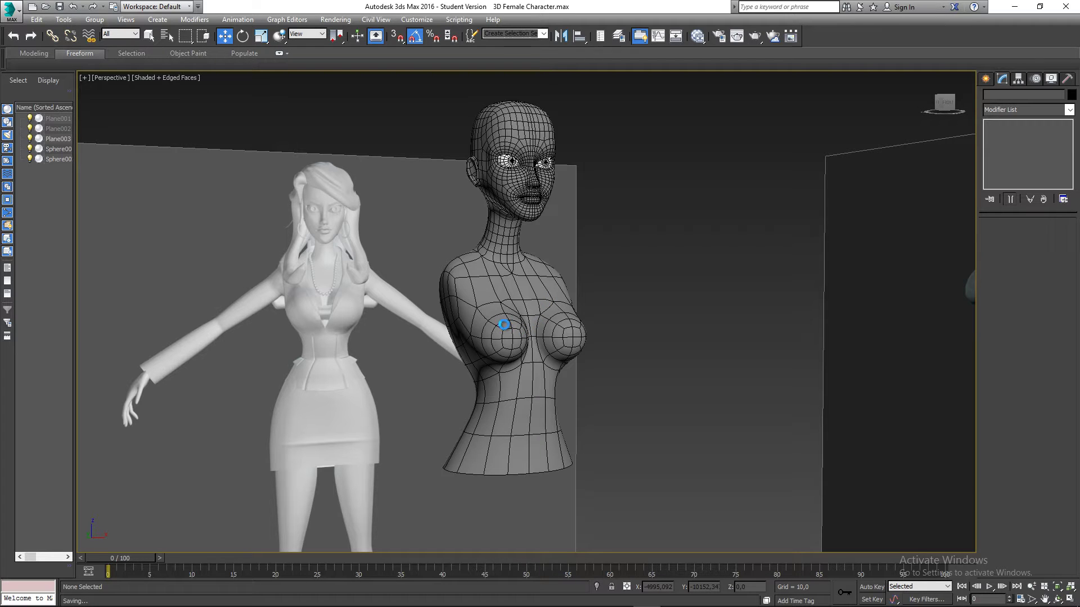
{"action": "middle_click_drag", "start_coordinate": [486, 323], "coordinate": [473, 321]}
{"action": "middle_click_drag", "start_coordinate": [560, 223], "coordinate": [585, 275]}
{"action": "scroll", "coordinate": [593, 265], "scroll_direction": "up", "scroll_amount": 2}
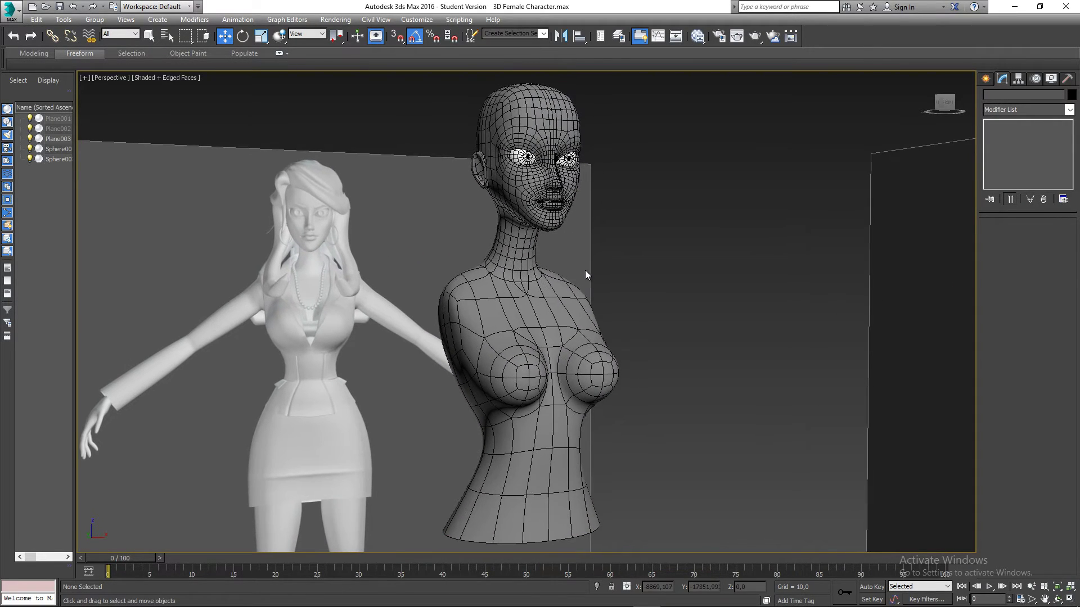